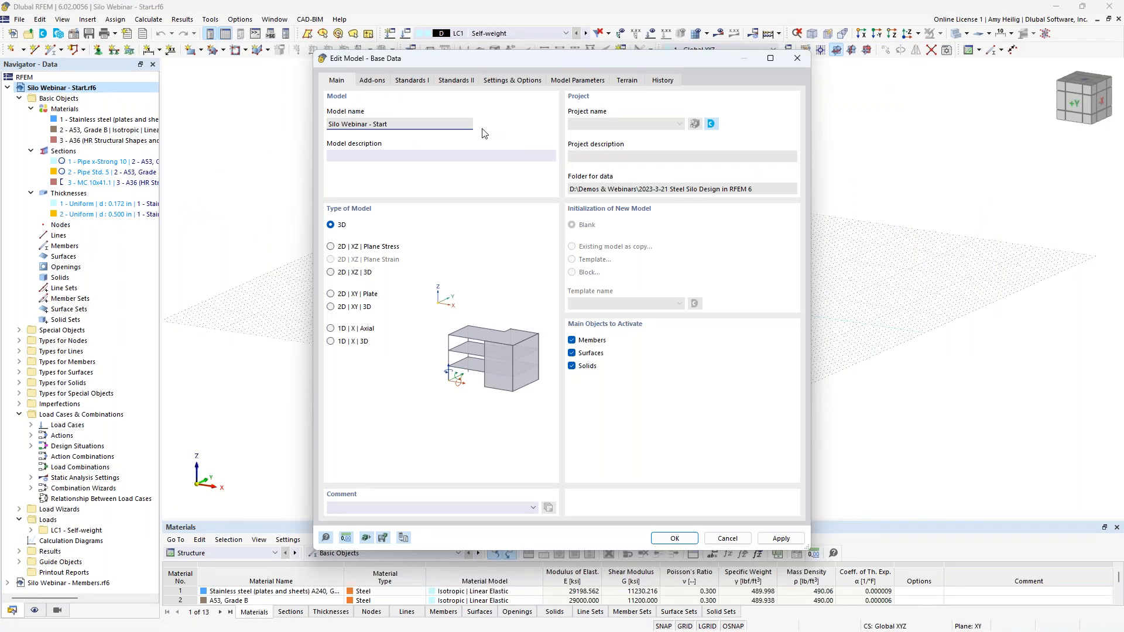
Review the available add-ons and the load combination standard groups and ASCE 7 editions in the model's base data
{"action": "left_click", "coordinate": [375, 81]}
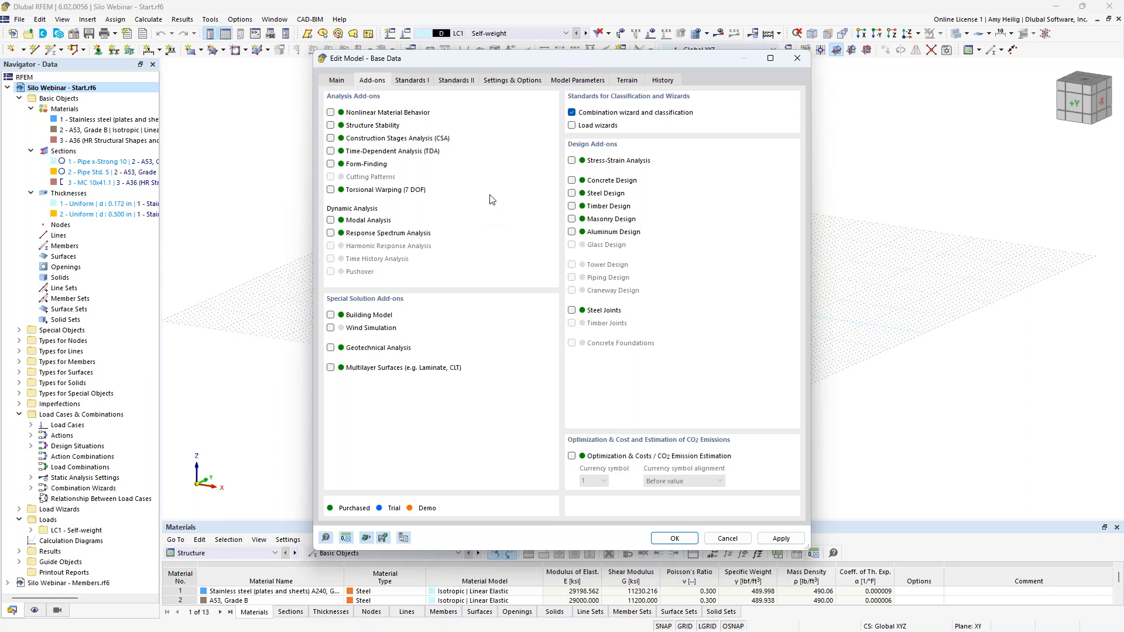
{"action": "left_click", "coordinate": [412, 80]}
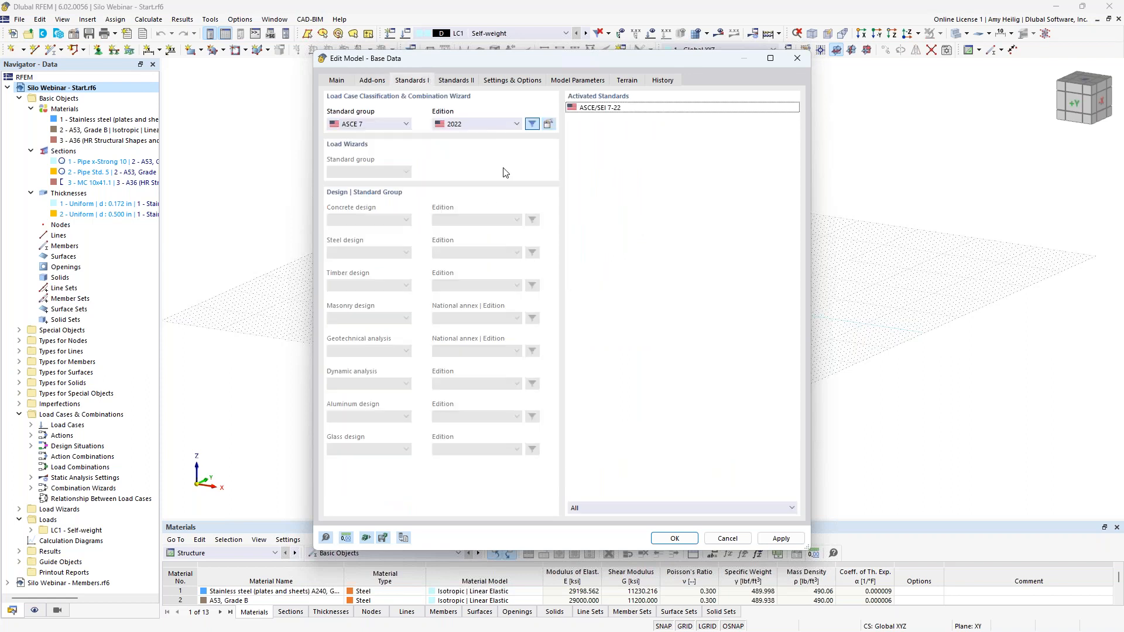
{"action": "left_click", "coordinate": [398, 127]}
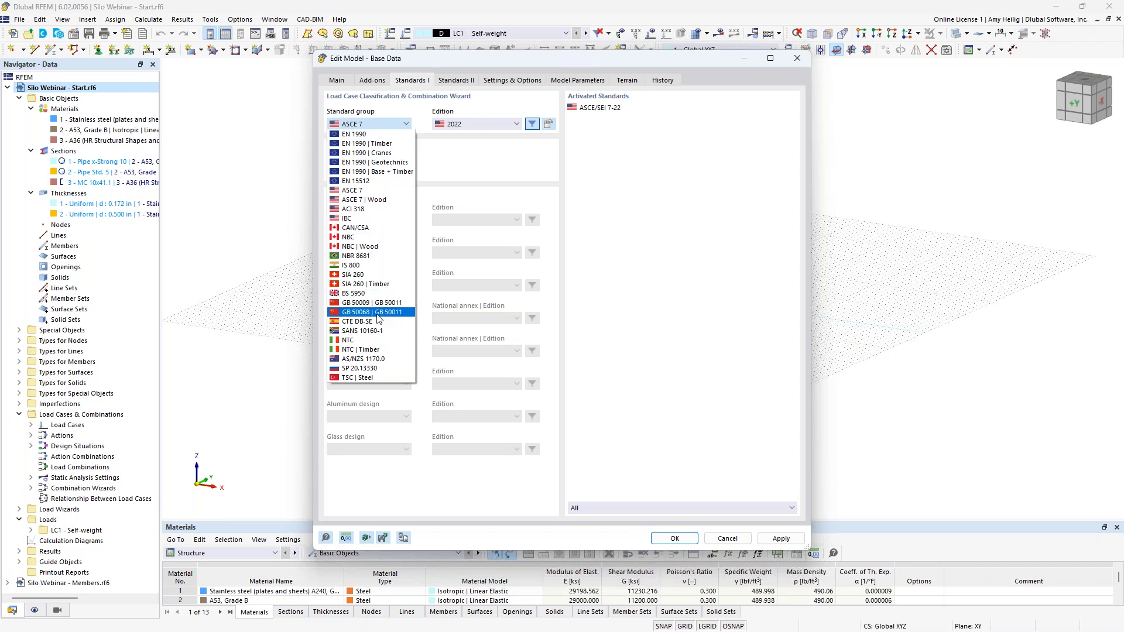
{"action": "left_click", "coordinate": [478, 159]}
{"action": "left_click", "coordinate": [488, 125]}
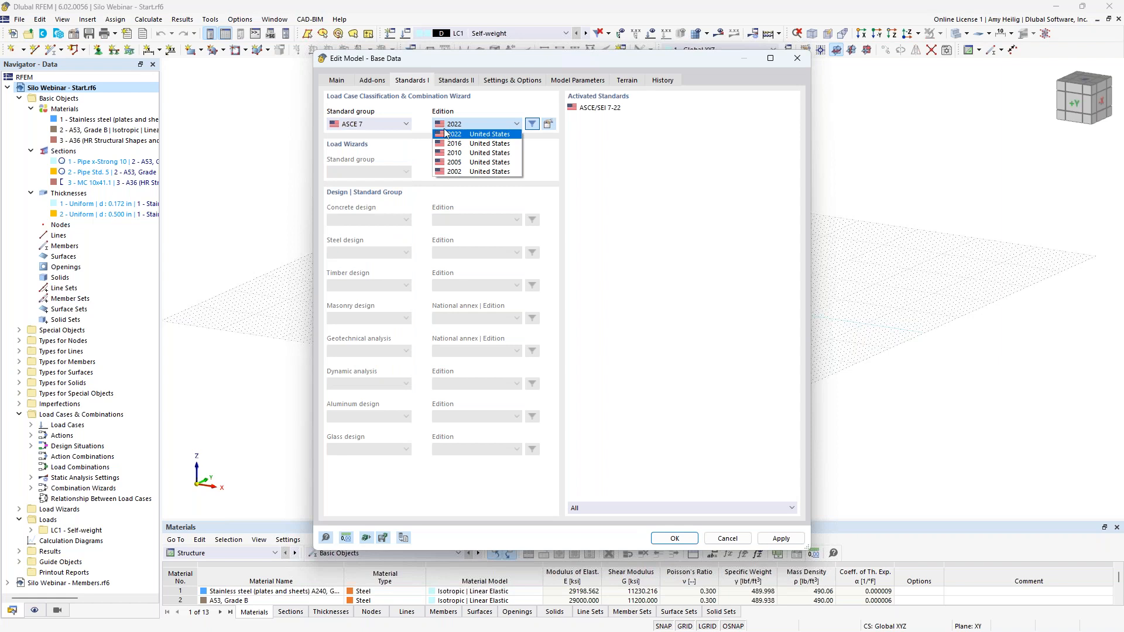
{"action": "left_click", "coordinate": [558, 155]}
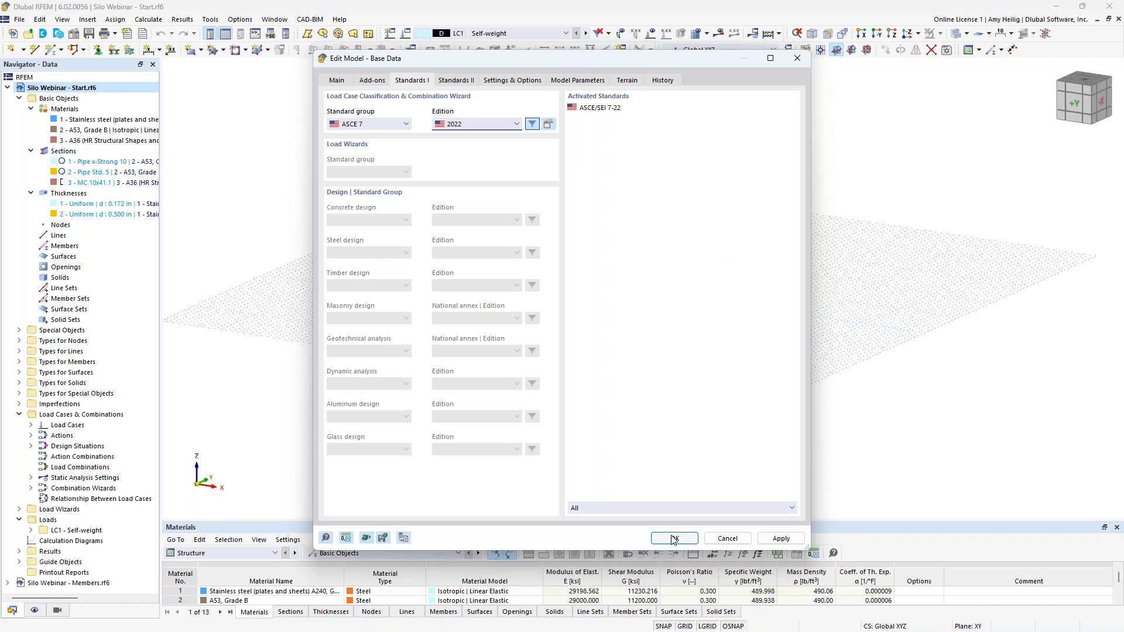
{"action": "left_click", "coordinate": [727, 538]}
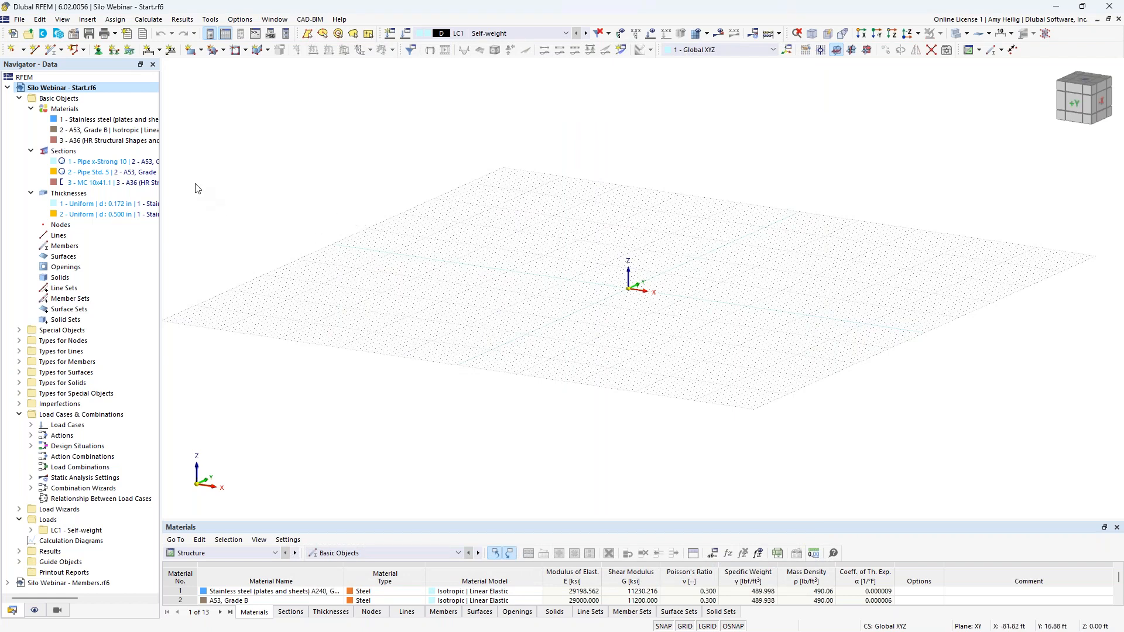
Widen the navigator to read the predefined materials, sections and thicknesses, and collapse these three lists
{"action": "left_click_drag", "start_coordinate": [160, 149], "coordinate": [210, 148]}
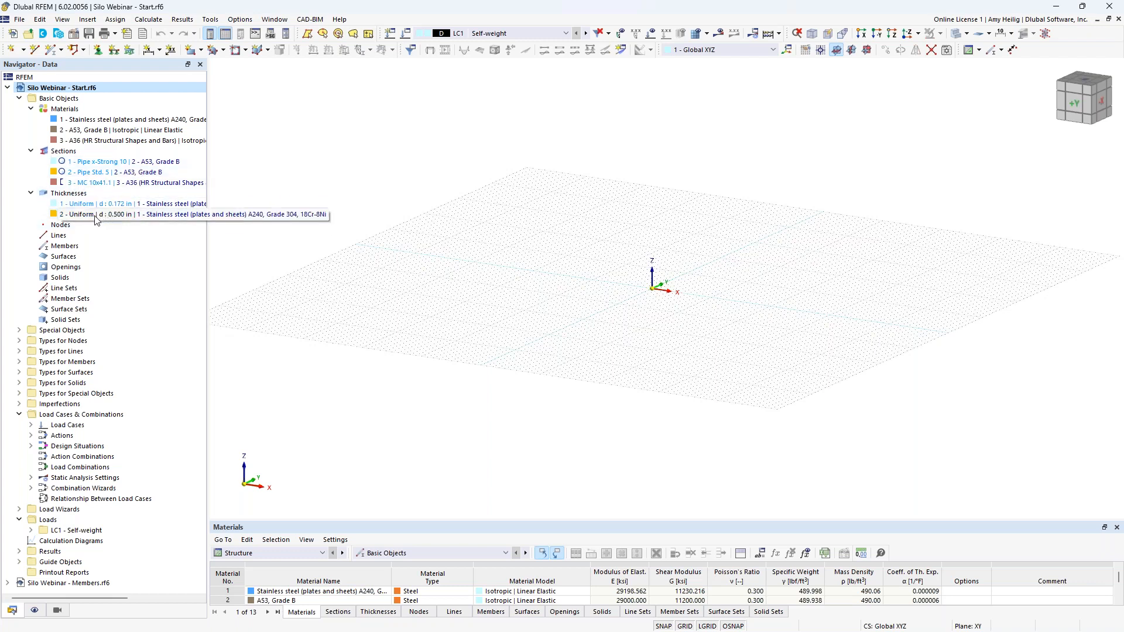
{"action": "left_click", "coordinate": [30, 193]}
{"action": "left_click", "coordinate": [31, 151]}
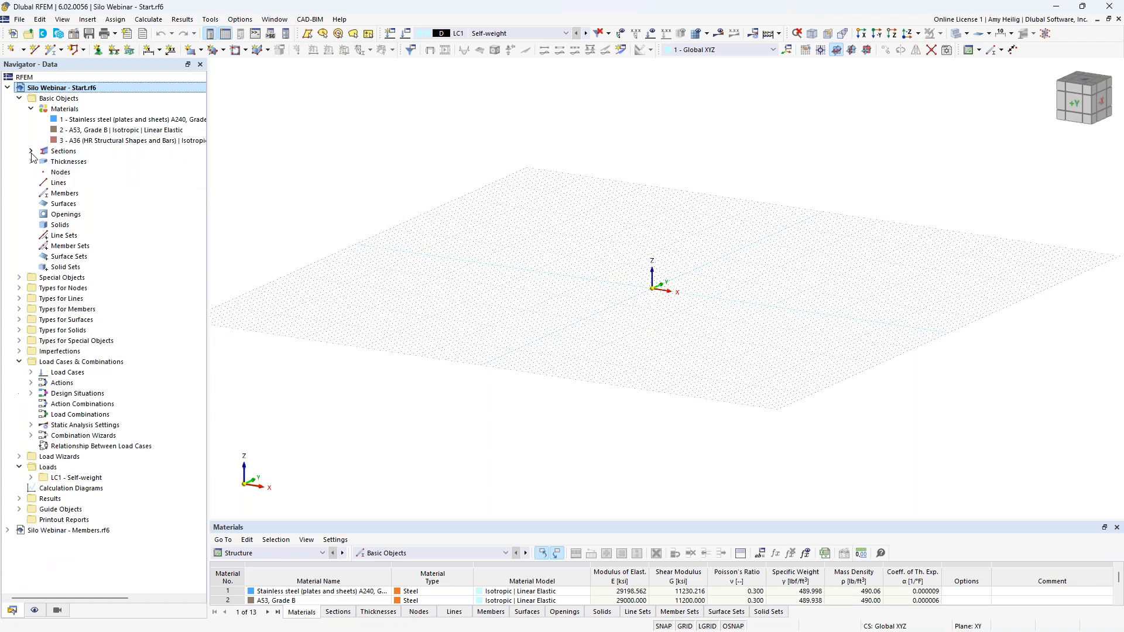
{"action": "left_click", "coordinate": [30, 109]}
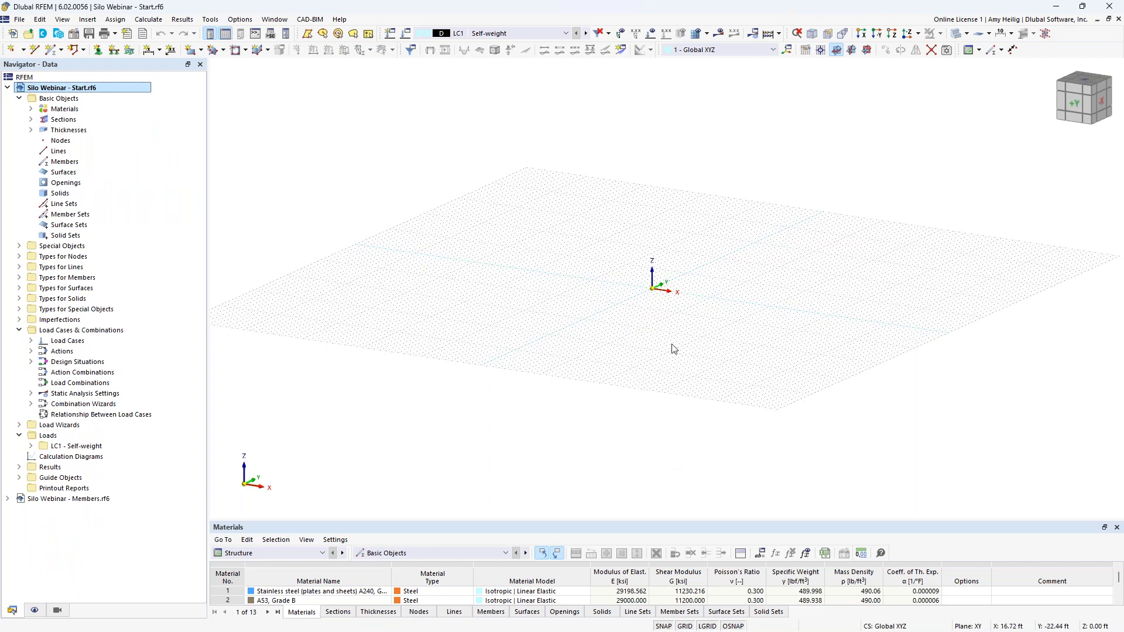
Move the work plane origin to Z = 61 ft
{"action": "right_click", "coordinate": [686, 627]}
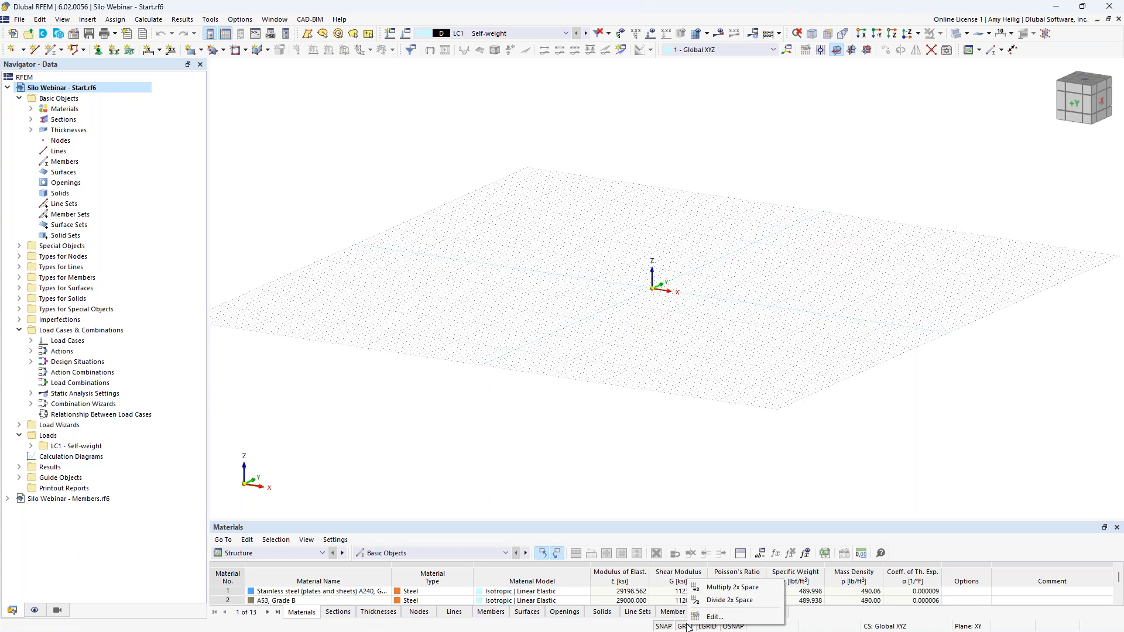
{"action": "left_click", "coordinate": [711, 617]}
{"action": "left_click", "coordinate": [684, 209]}
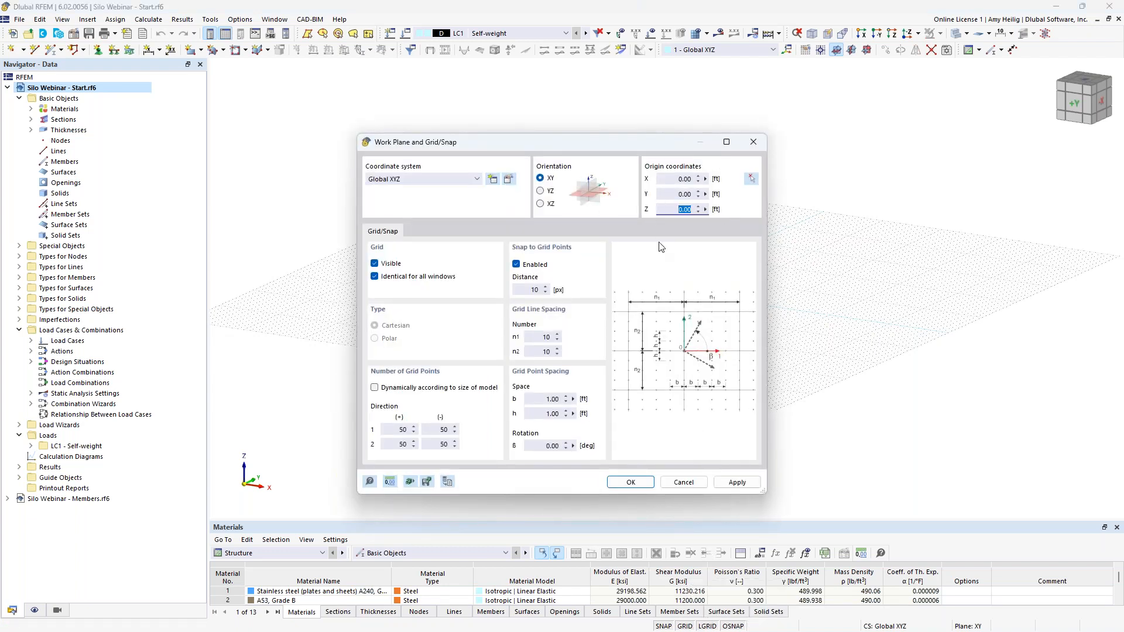
{"action": "type", "text": "61"}
{"action": "left_click", "coordinate": [631, 482]}
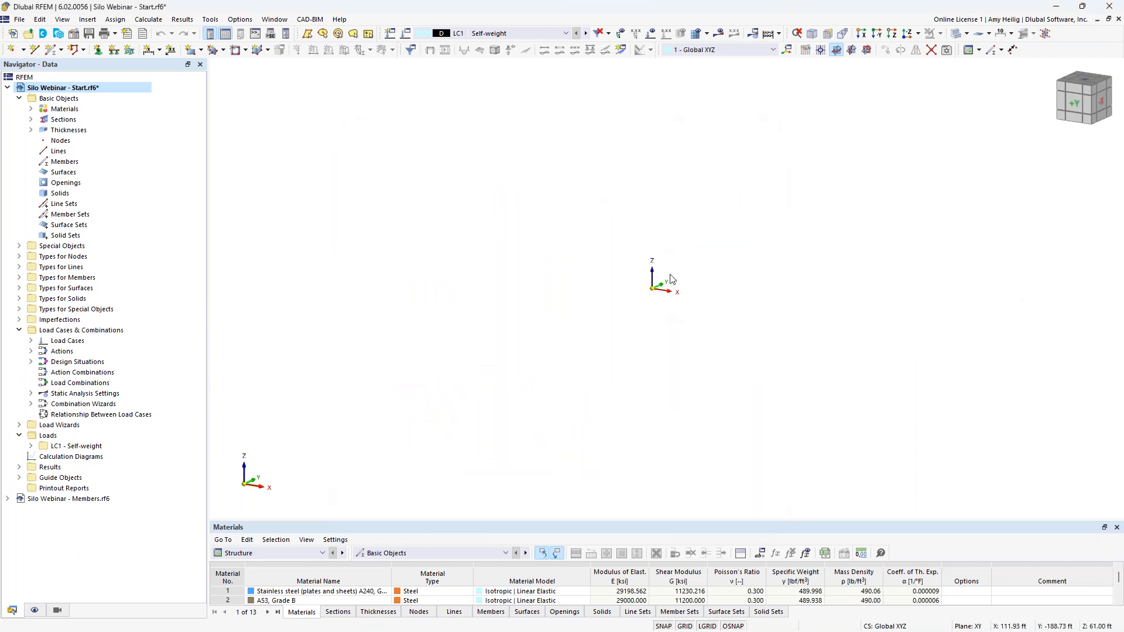
{"action": "middle_click_drag", "start_coordinate": [681, 196], "coordinate": [672, 369]}
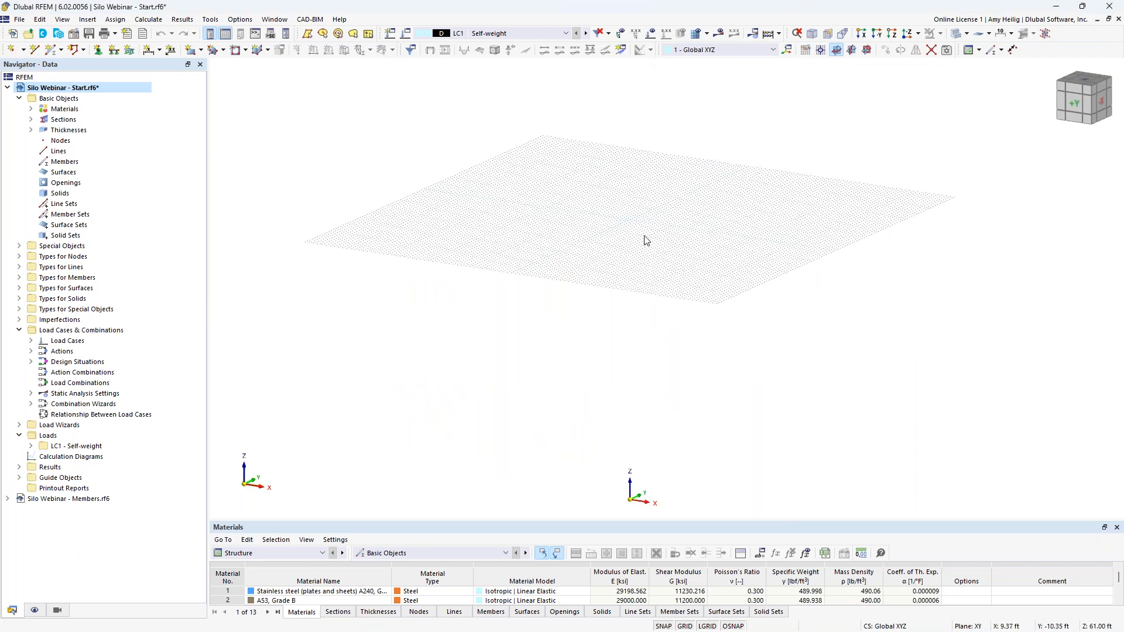
{"action": "scroll", "coordinate": [637, 221], "scroll_direction": "up", "scroll_amount": 2}
{"action": "scroll", "coordinate": [634, 221], "scroll_direction": "up", "scroll_amount": 3}
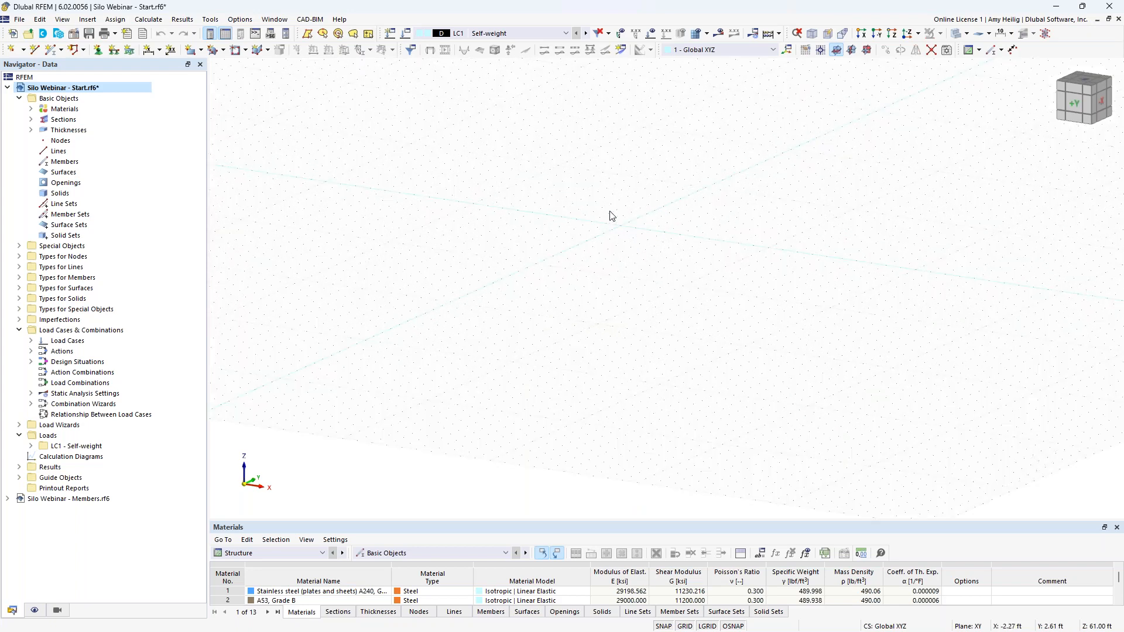
Draw a circle line with a 1.5 ft radius centred on the grid origin of the work plane
{"action": "left_click", "coordinate": [34, 51]}
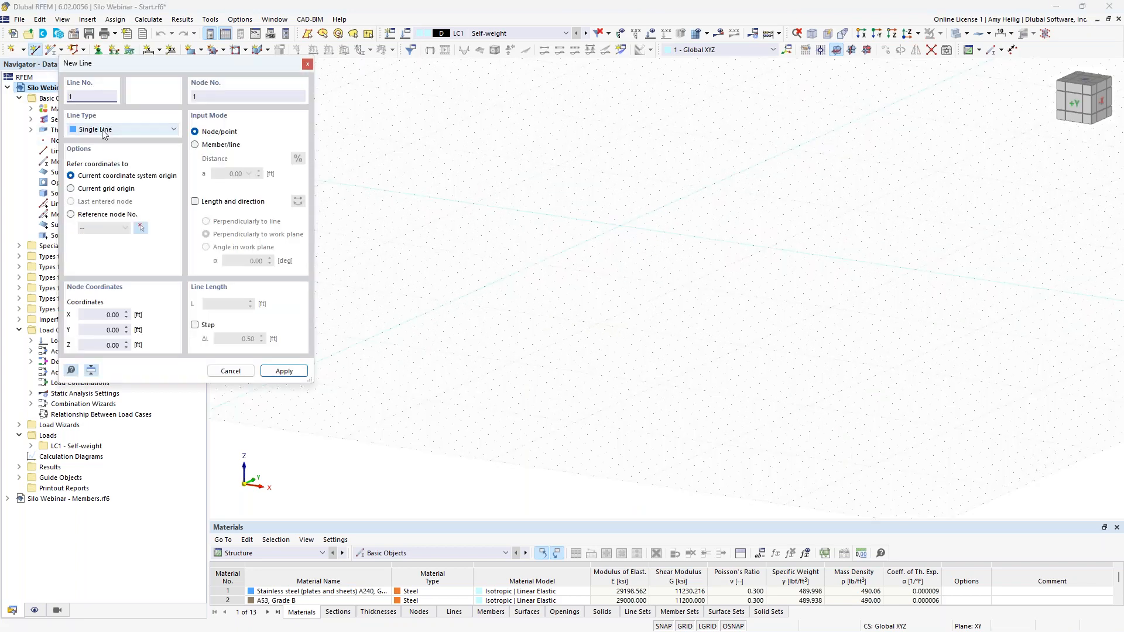
{"action": "left_click", "coordinate": [102, 129]}
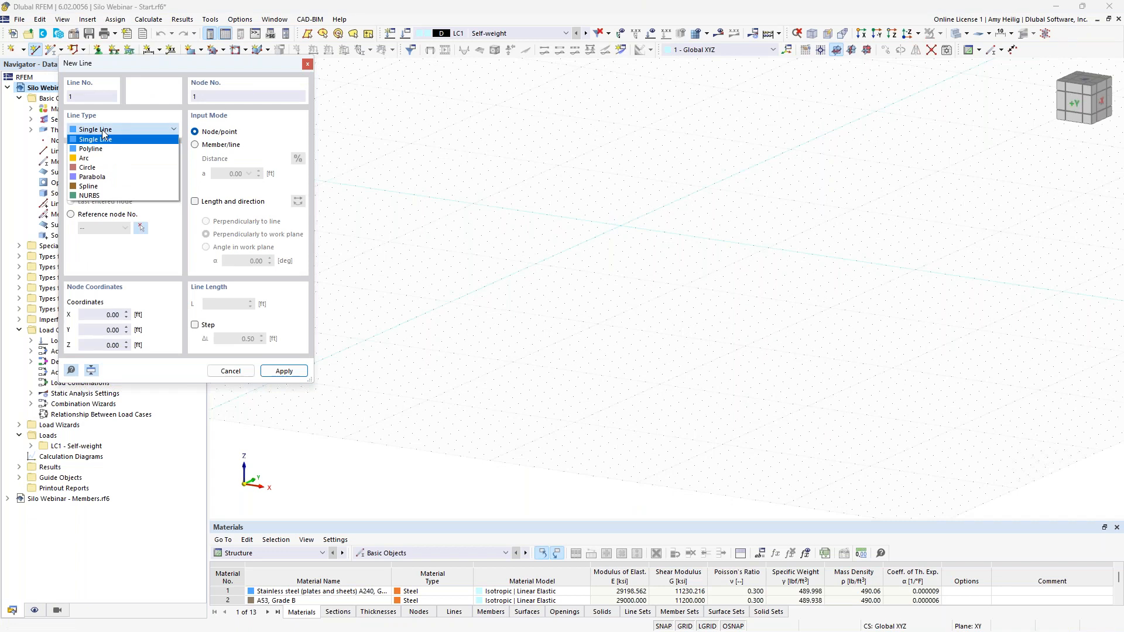
{"action": "left_click", "coordinate": [104, 168]}
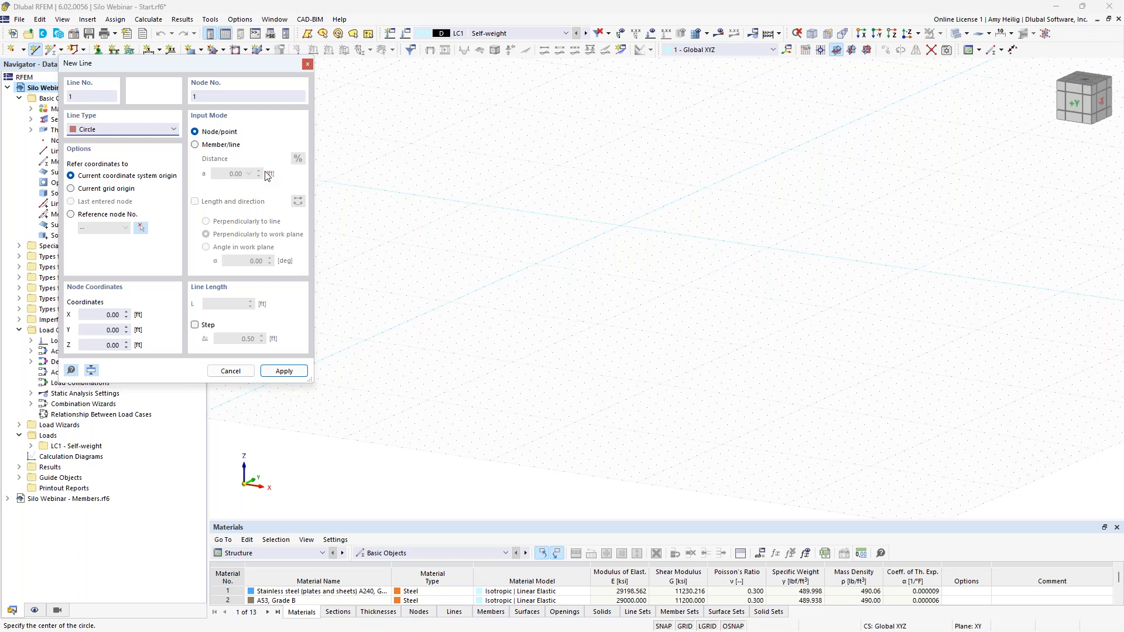
{"action": "left_click", "coordinate": [621, 225]}
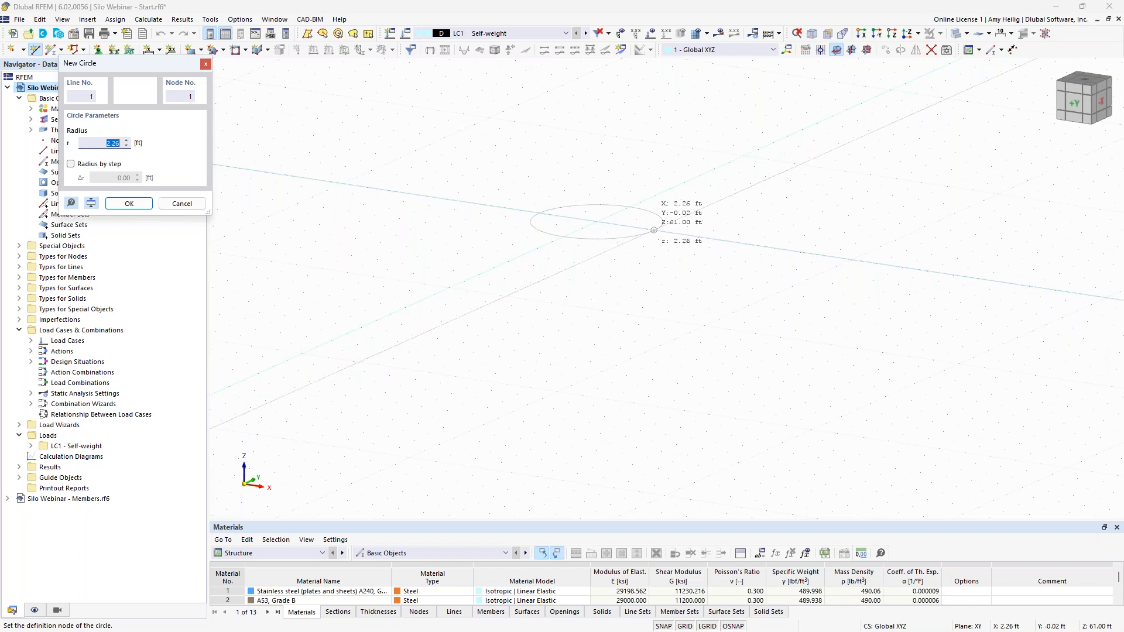
{"action": "type", "text": "1.5"}
{"action": "key", "text": "Return"}
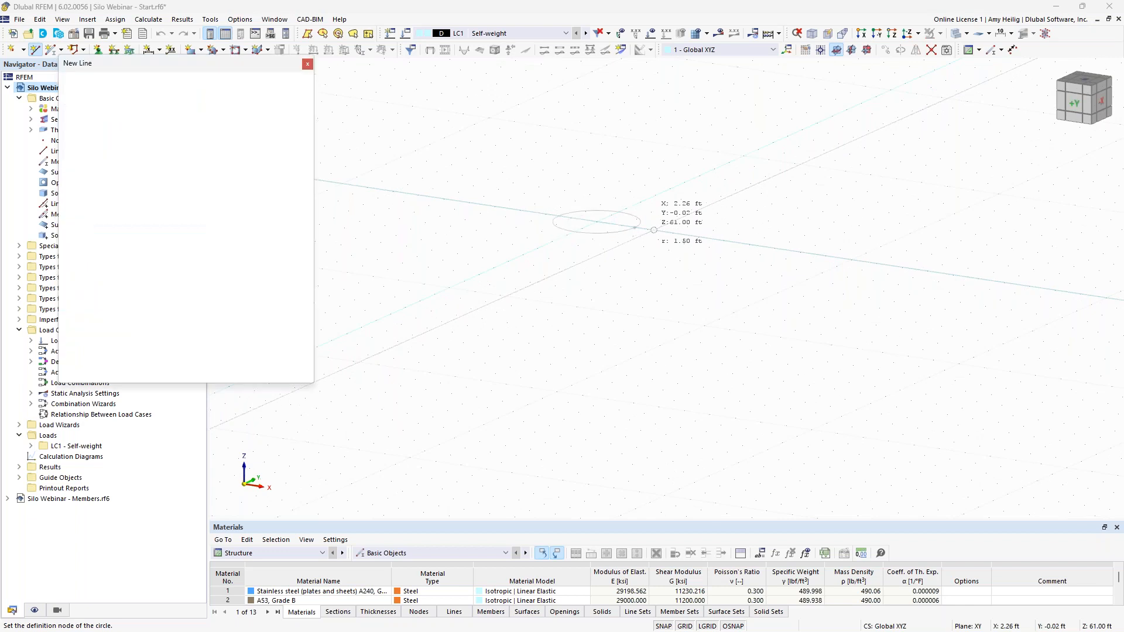
{"action": "key", "text": "Escape"}
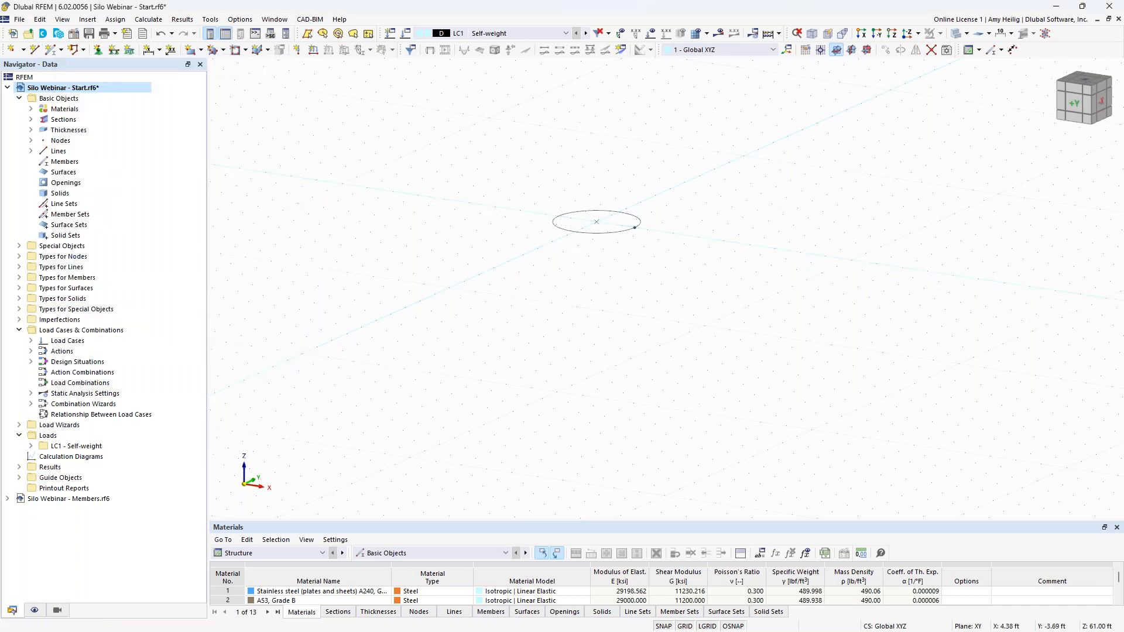
Lower the work plane origin to Z = 59.25 ft
{"action": "right_click", "coordinate": [687, 626]}
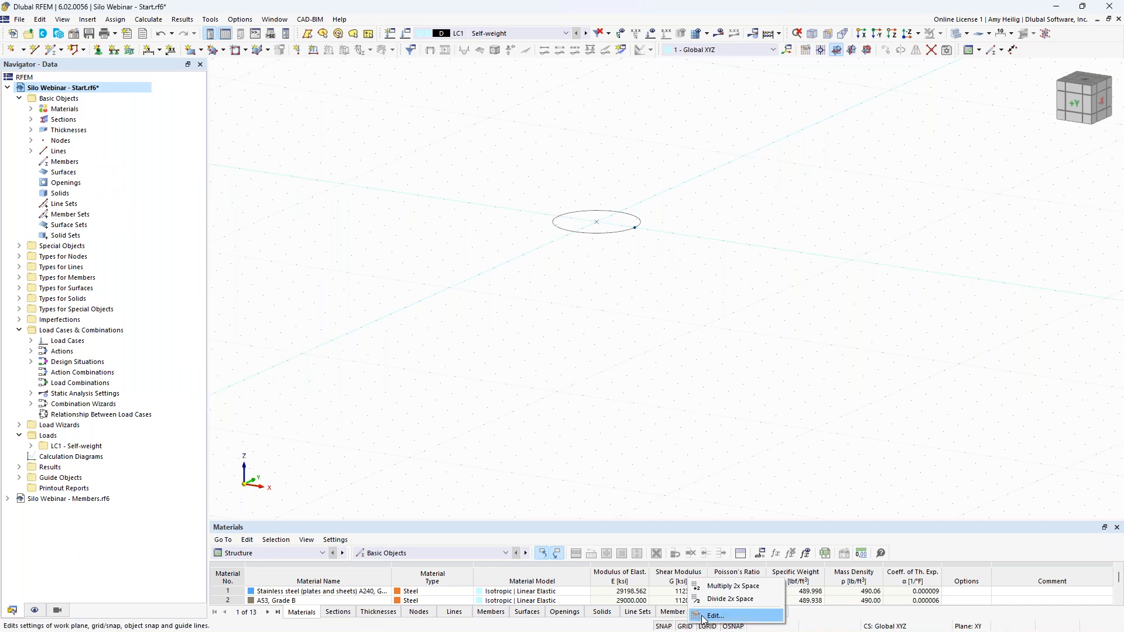
{"action": "left_click", "coordinate": [702, 616]}
{"action": "left_click_drag", "start_coordinate": [664, 211], "coordinate": [719, 211]}
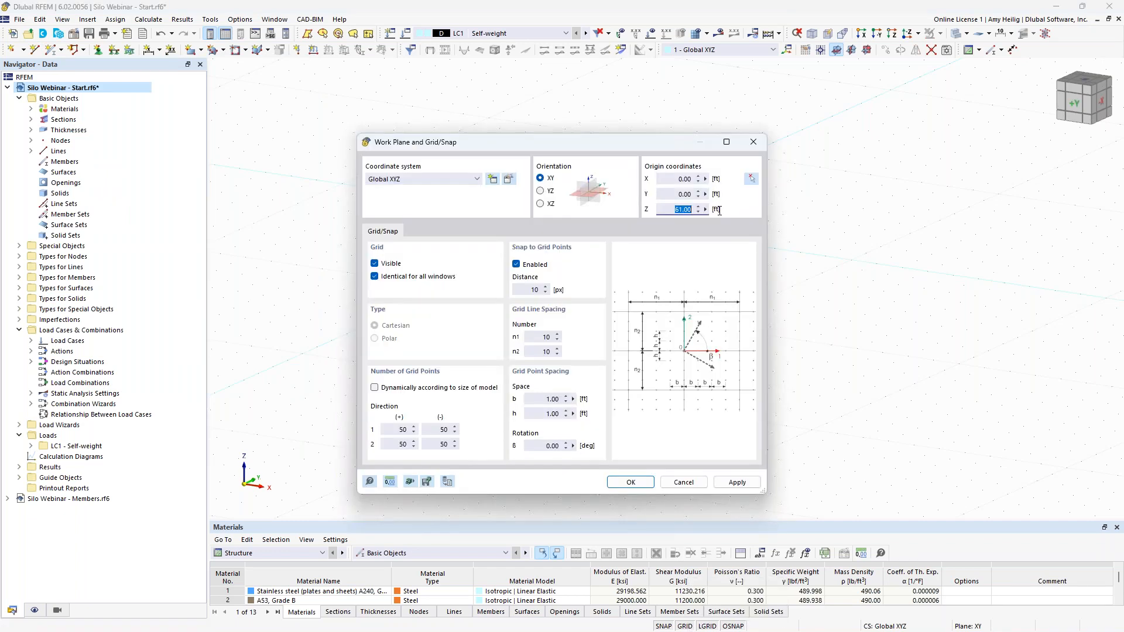
{"action": "type", "text": "59.2"}
{"action": "key", "text": "Return"}
{"action": "scroll", "coordinate": [685, 287], "scroll_direction": "down", "scroll_amount": 1}
{"action": "middle_click_drag", "start_coordinate": [682, 286], "coordinate": [585, 252], "text": "ctrl"}
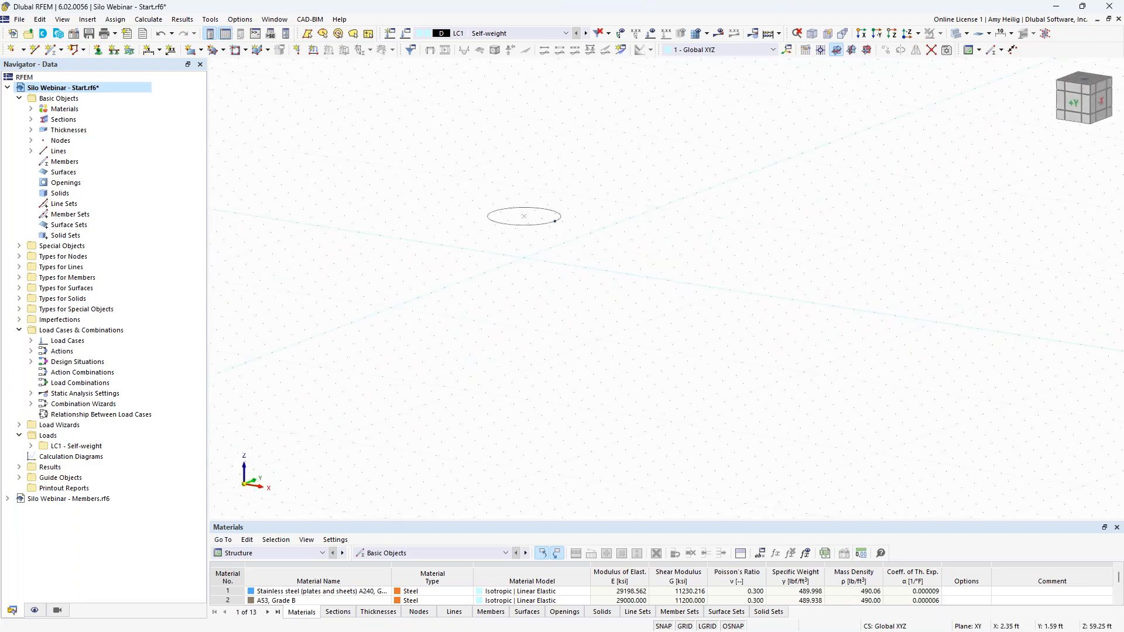
Draw a single line from the circle's node down to the grid point at X 7, Y 0, Z 59.25 ft
{"action": "left_click", "coordinate": [34, 51]}
{"action": "scroll", "coordinate": [554, 220], "scroll_direction": "up", "scroll_amount": 3}
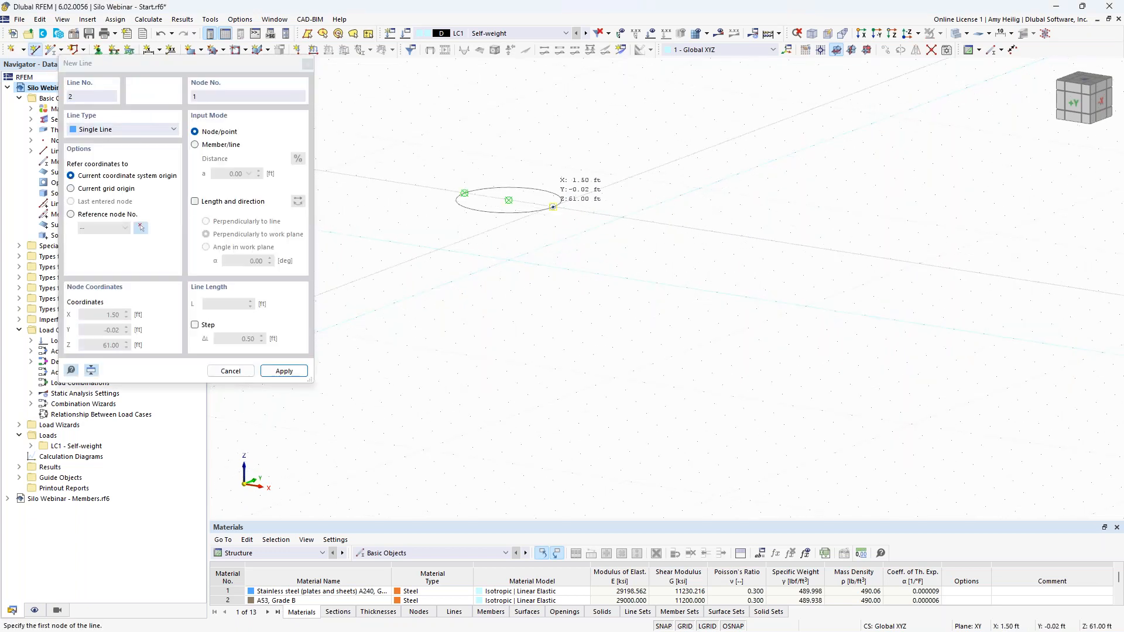
{"action": "left_click", "coordinate": [553, 207]}
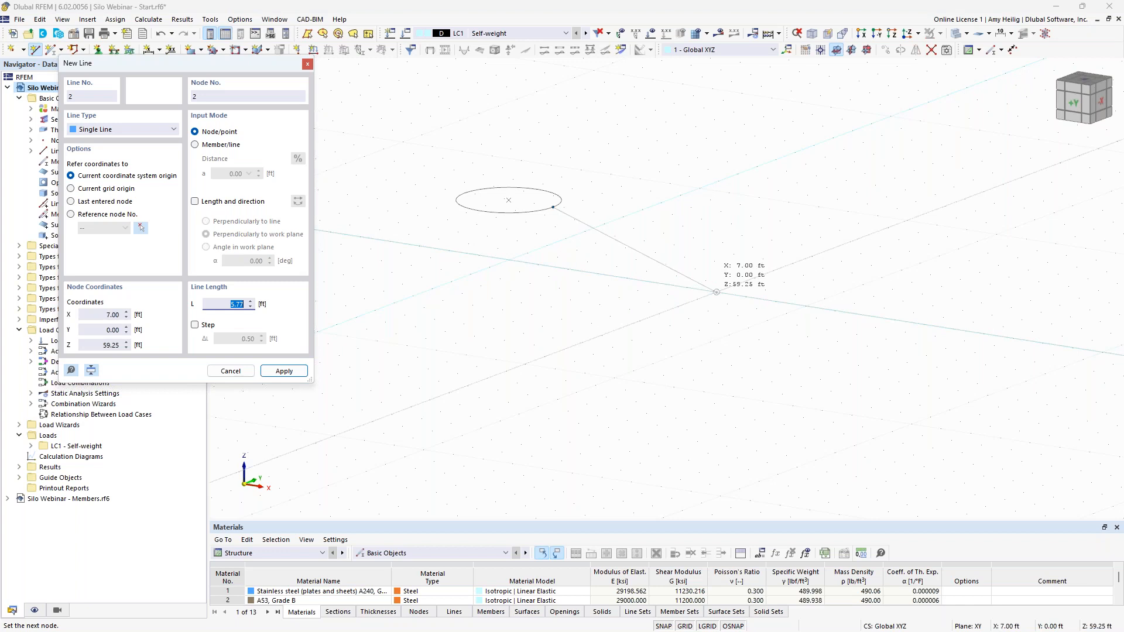
{"action": "left_click", "coordinate": [717, 292]}
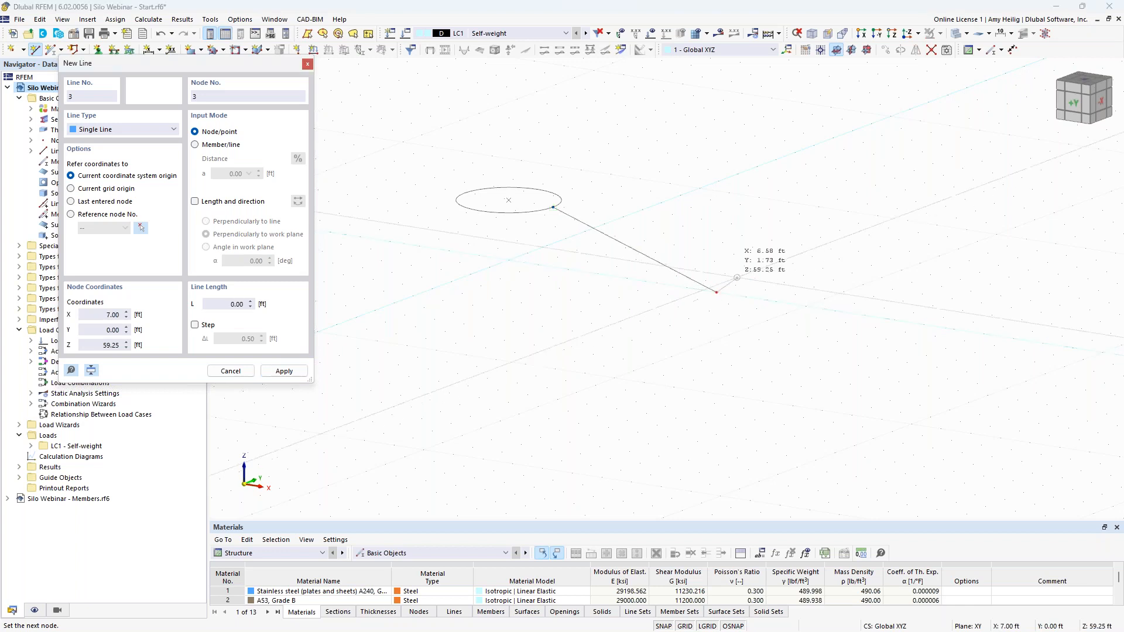
{"action": "key", "text": "Escape"}
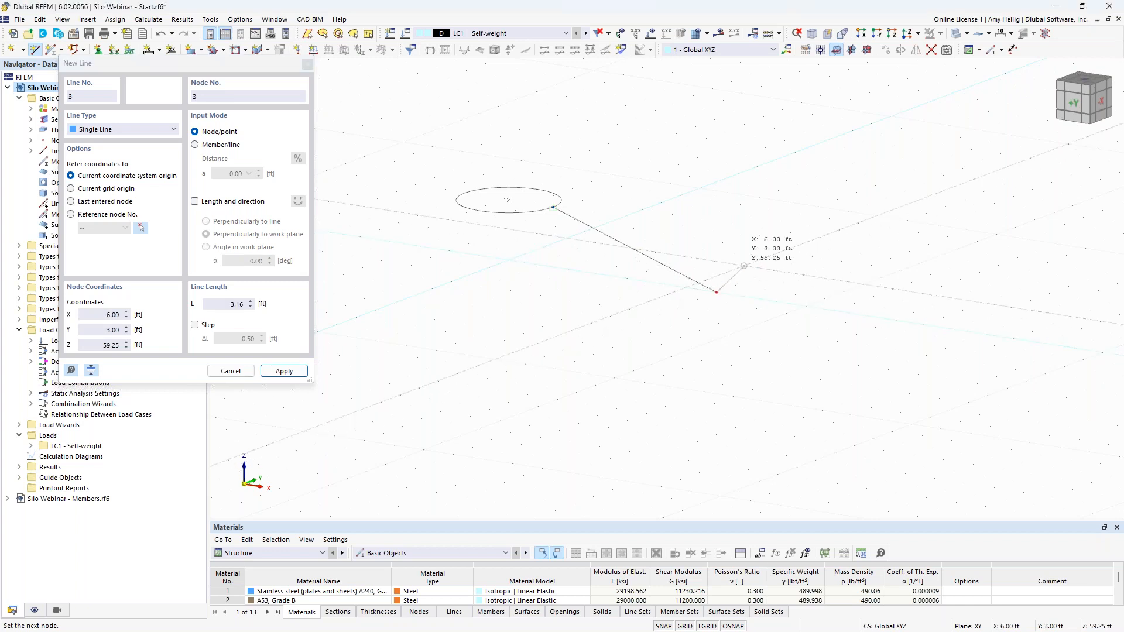
{"action": "key", "text": "Escape"}
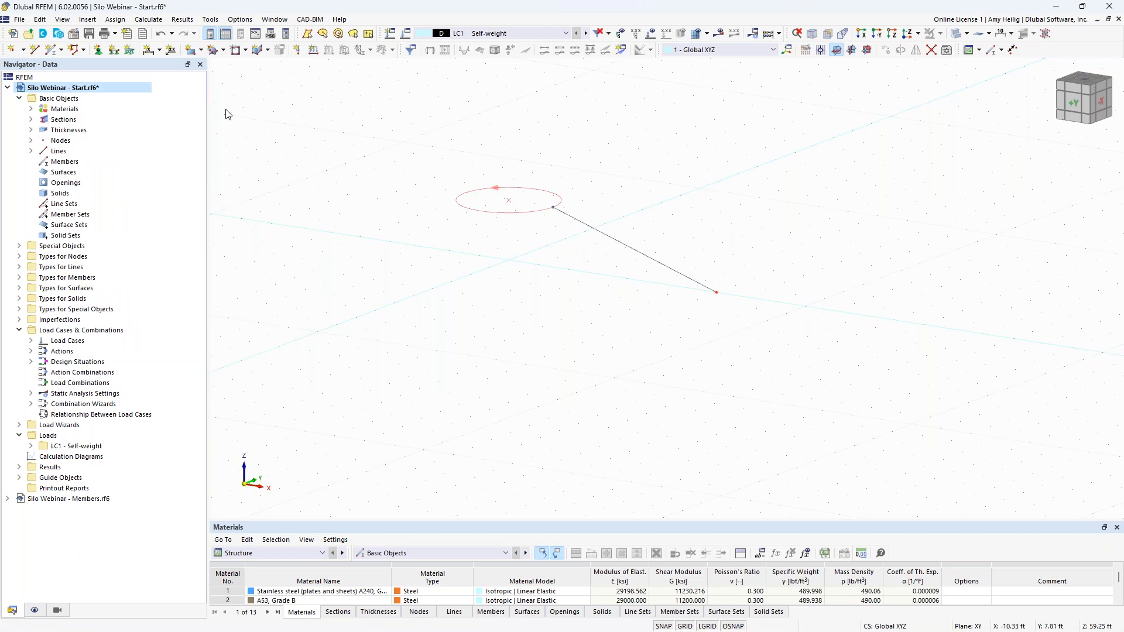
Add a node at X 7.17, Y 0, Z 59.17 ft beside the sloped line's lower end
{"action": "left_click", "coordinate": [13, 53]}
{"action": "left_click_drag", "start_coordinate": [165, 64], "coordinate": [316, 149]}
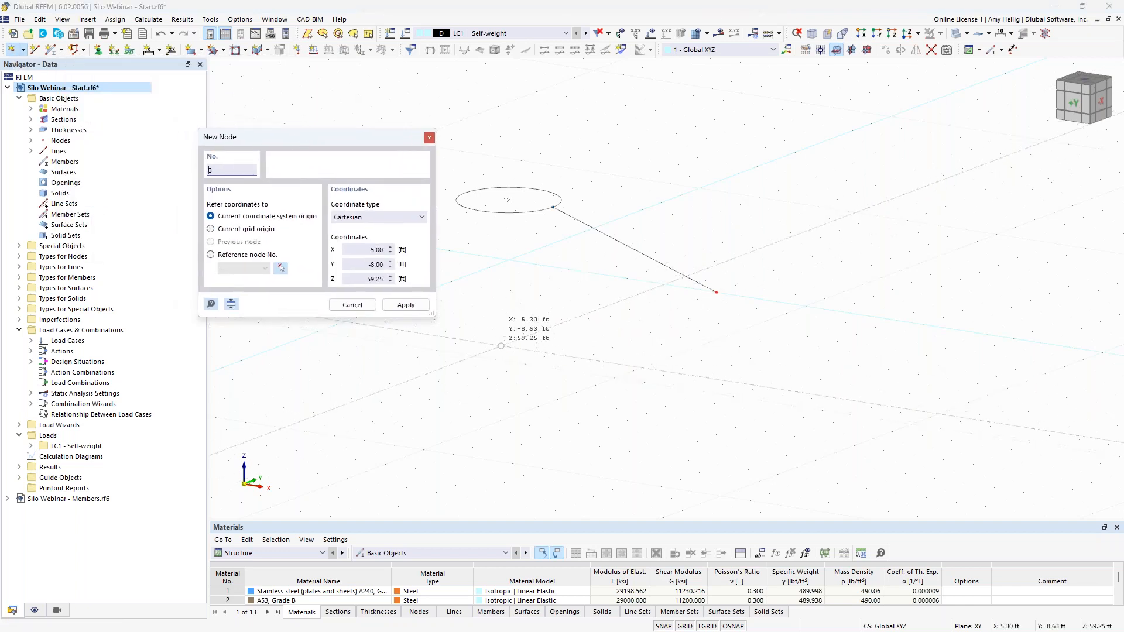
{"action": "left_click_drag", "start_coordinate": [367, 249], "coordinate": [384, 249]}
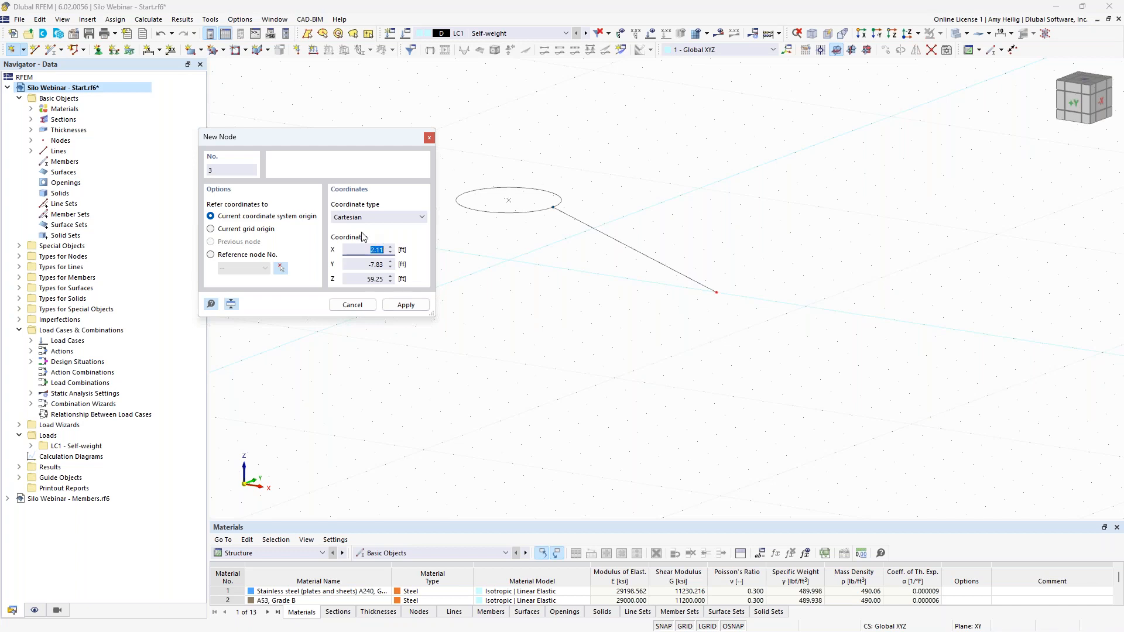
{"action": "type", "text": "7.17"}
{"action": "key", "text": "Tab"}
{"action": "type", "text": "0"}
{"action": "key", "text": "Tab"}
{"action": "type", "text": "59.17"}
{"action": "key", "text": "Return"}
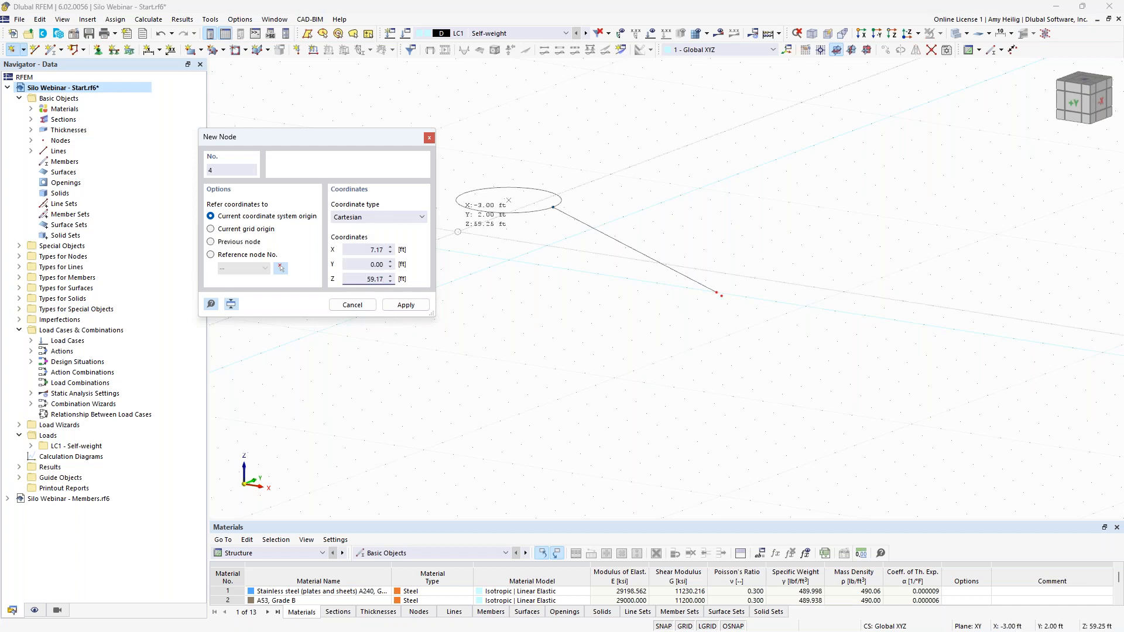
Add another node at X 7.25, Y 0 ft, slightly below the previously placed node
{"action": "scroll", "coordinate": [726, 293], "scroll_direction": "up", "scroll_amount": 2}
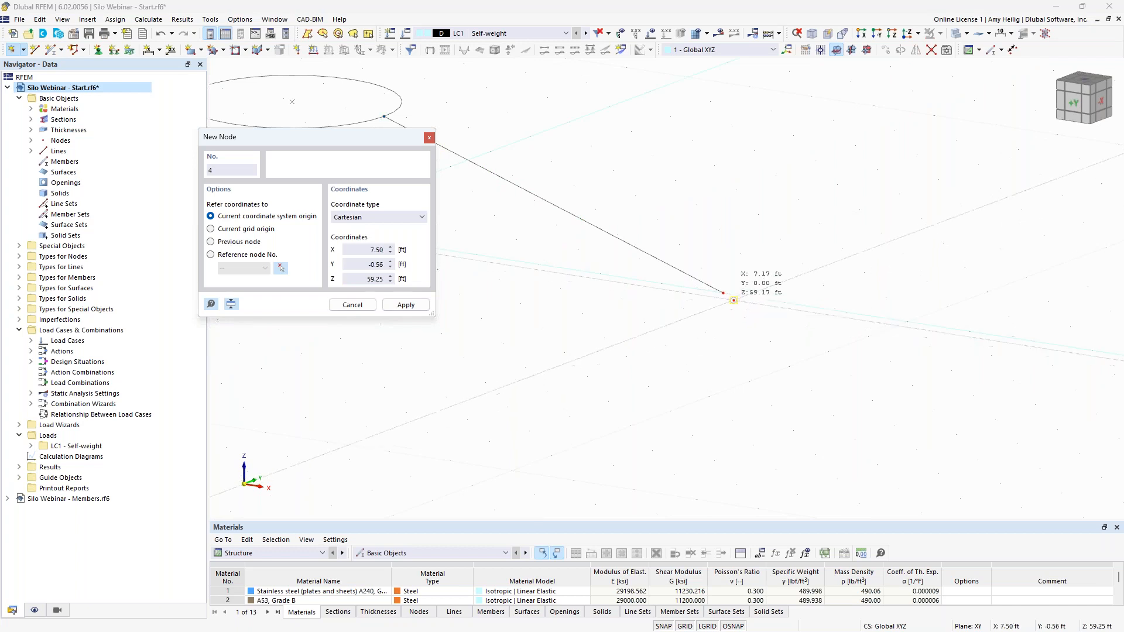
{"action": "left_click_drag", "start_coordinate": [360, 248], "coordinate": [398, 249]}
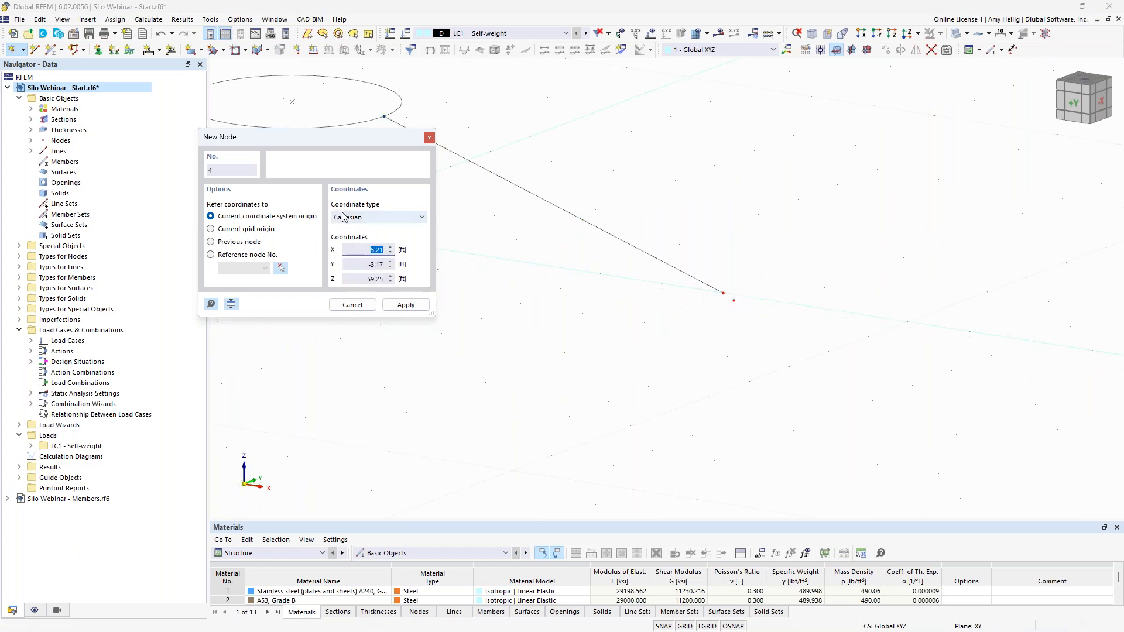
{"action": "type", "text": "7.2525"}
{"action": "key", "text": "Tab"}
{"action": "type", "text": "0"}
{"action": "key", "text": "Tab"}
{"action": "type", "text": "59.25"}
{"action": "key", "text": "Return"}
{"action": "scroll", "coordinate": [552, 293], "scroll_direction": "down", "scroll_amount": 4}
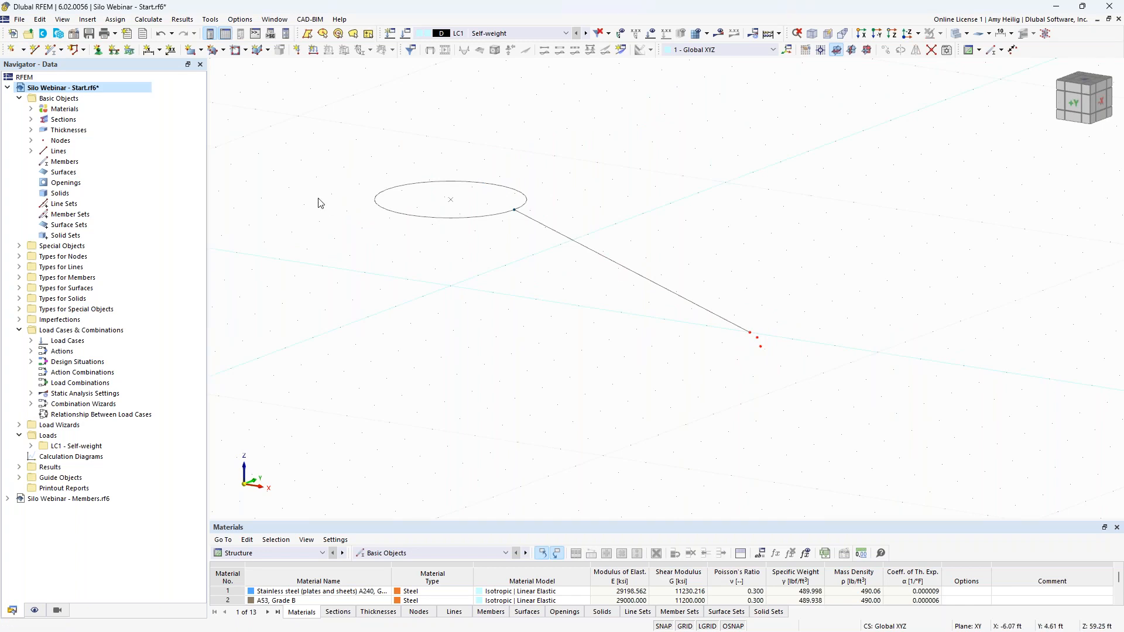
Draw an arc from the sloped line's lower end through the X 7.17 ft node to the lowest edge node
{"action": "left_click_drag", "start_coordinate": [208, 278], "coordinate": [164, 277]}
{"action": "left_click", "coordinate": [34, 50]}
{"action": "left_click", "coordinate": [117, 130]}
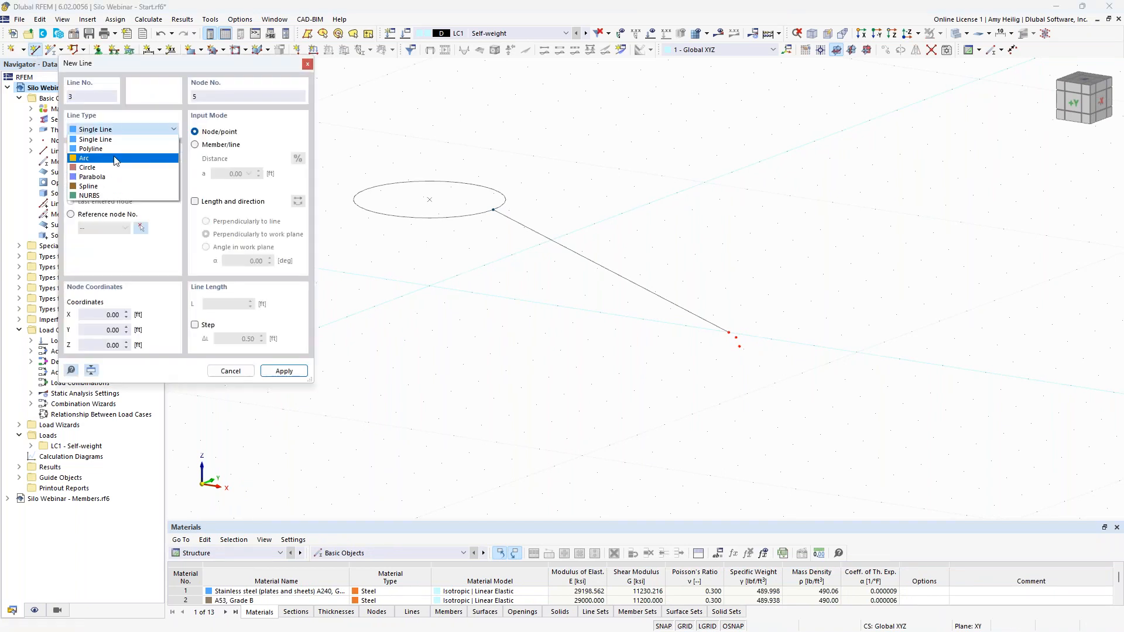
{"action": "left_click", "coordinate": [117, 158]}
{"action": "scroll", "coordinate": [760, 355], "scroll_direction": "up", "scroll_amount": 3}
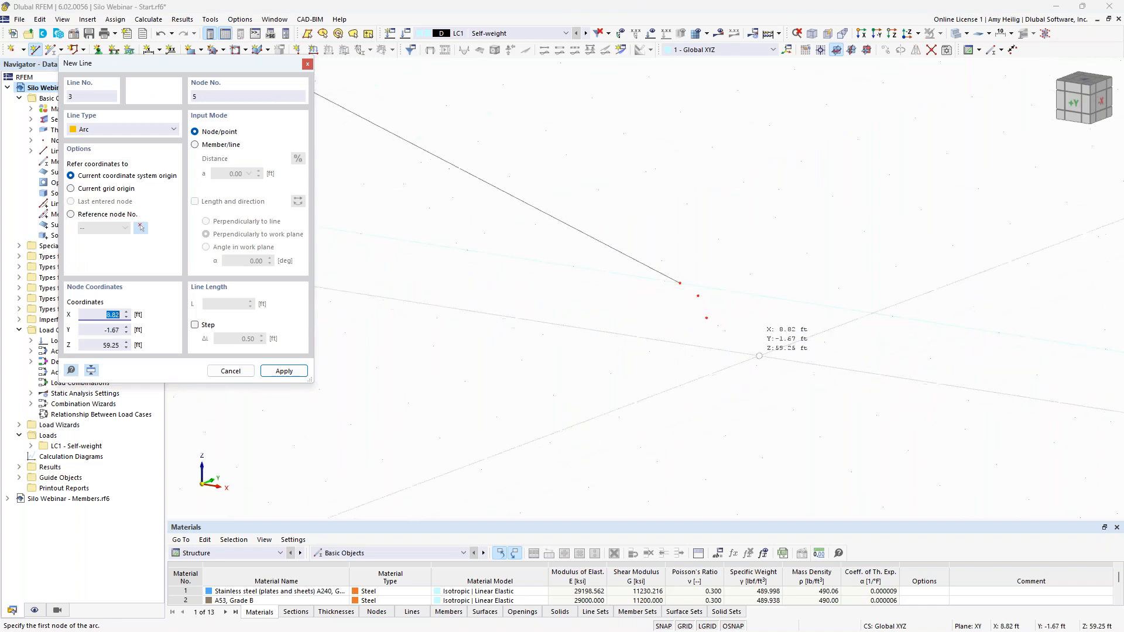
{"action": "left_click", "coordinate": [698, 295]}
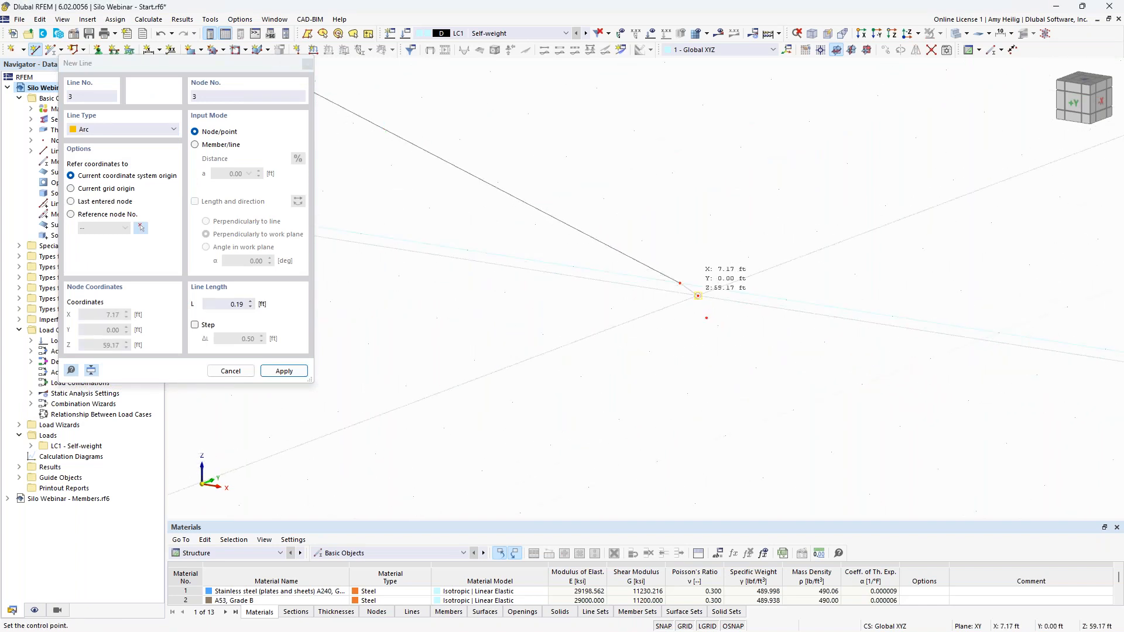
{"action": "left_click", "coordinate": [697, 295]}
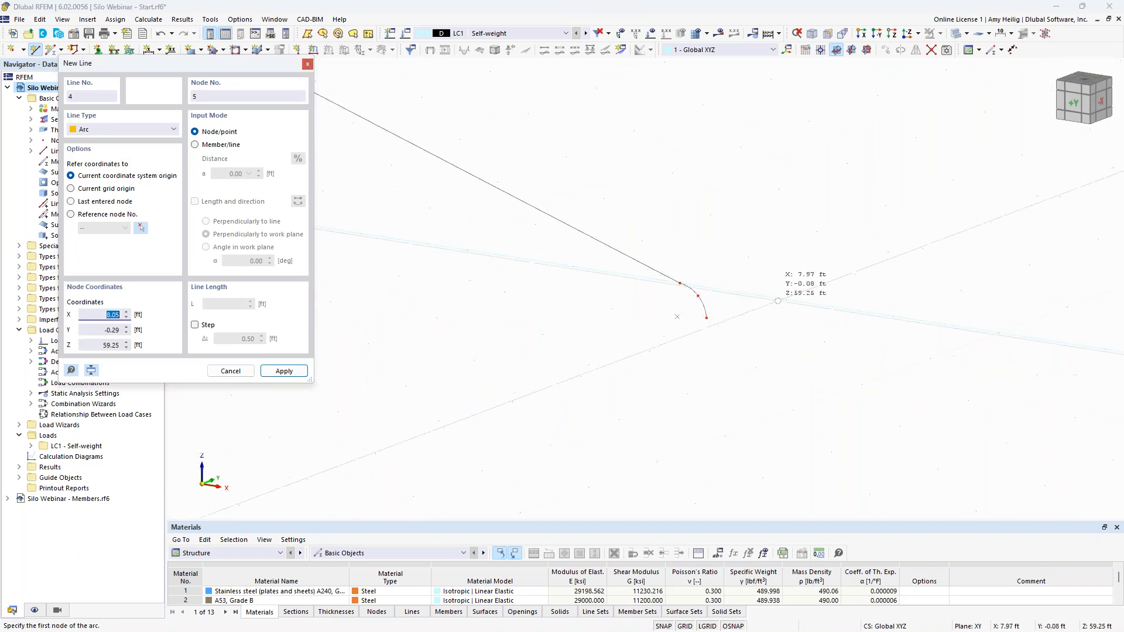
{"action": "key", "text": "Escape"}
{"action": "scroll", "coordinate": [795, 285], "scroll_direction": "down", "scroll_amount": 3}
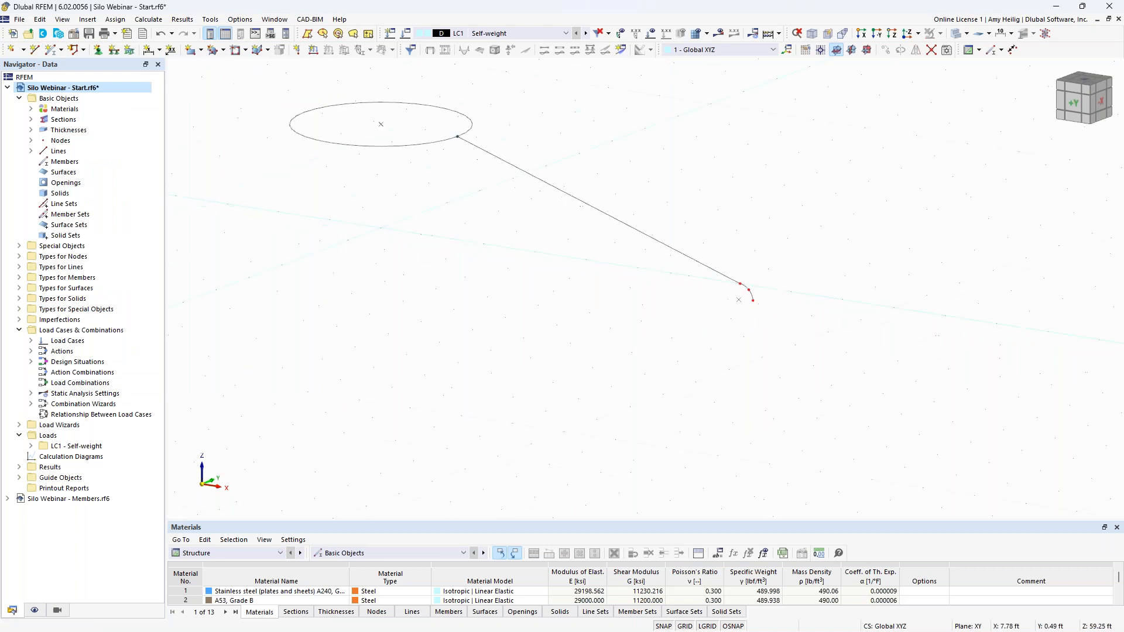
Set up a rotated copy of the sloped line and arc in two steps of 180° about the global Z axis
{"action": "left_click_drag", "start_coordinate": [799, 338], "coordinate": [639, 194]}
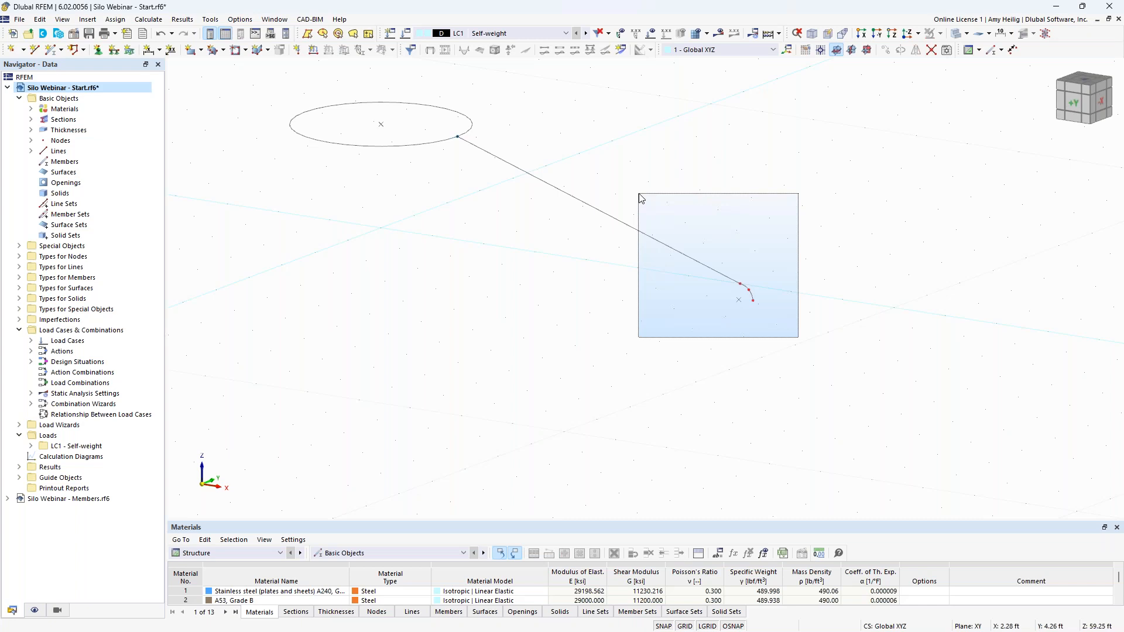
{"action": "left_click_drag", "start_coordinate": [639, 193], "coordinate": [639, 195]}
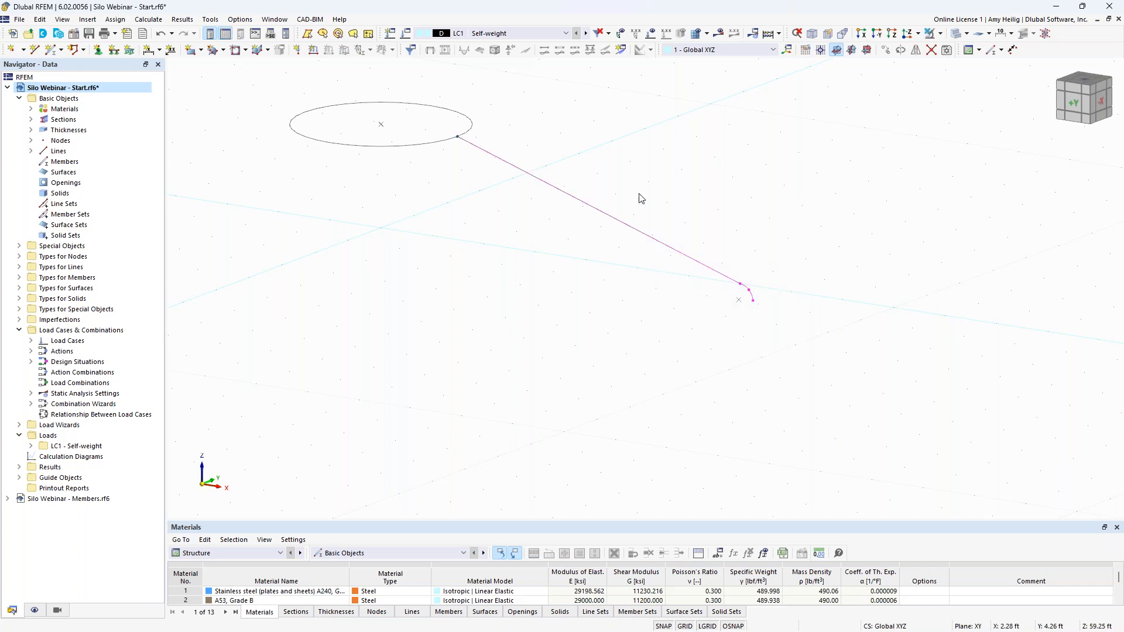
{"action": "left_click", "coordinate": [901, 50]}
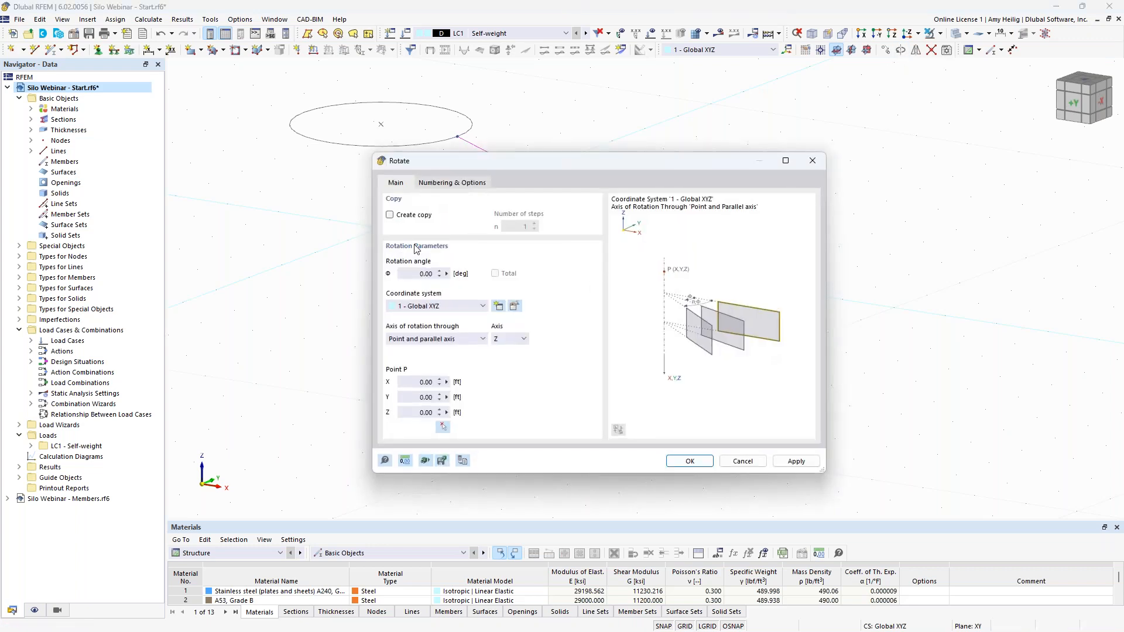
{"action": "left_click", "coordinate": [390, 215]}
{"action": "left_click", "coordinate": [533, 224]}
{"action": "left_click", "coordinate": [431, 273]}
{"action": "type", "text": "180"}
Enable step links joining lines with surfaces, using a Standard template surface with the uniform 0.172 in Stainless steel A240, Grade 304 thickness
{"action": "left_click", "coordinate": [460, 186]}
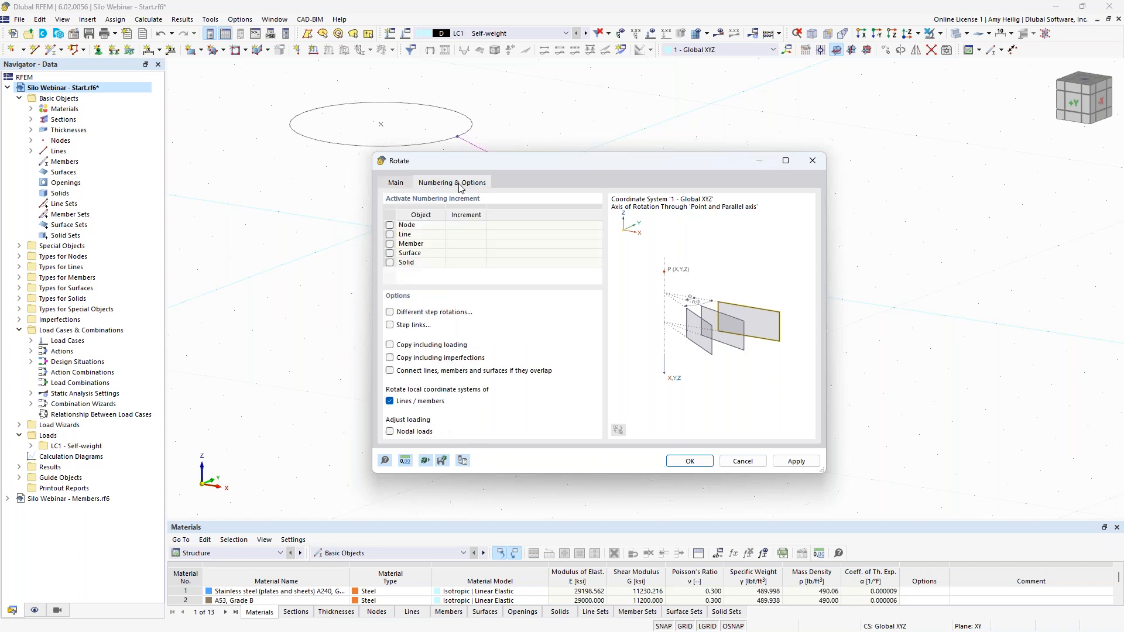
{"action": "left_click", "coordinate": [390, 325]}
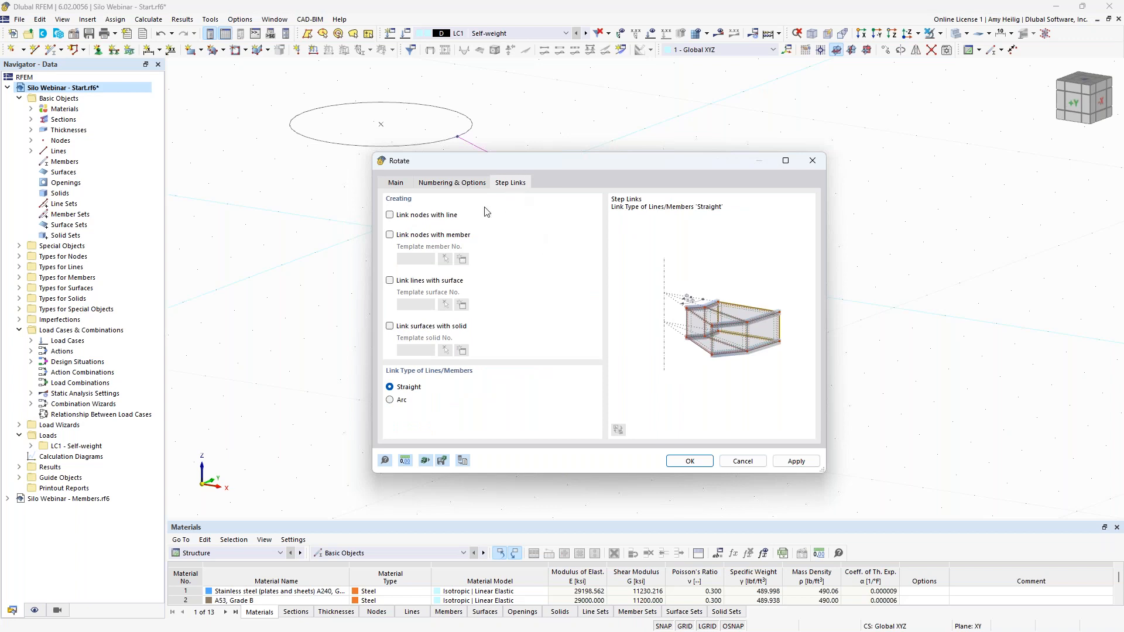
{"action": "left_click", "coordinate": [390, 281]}
{"action": "left_click", "coordinate": [462, 305]}
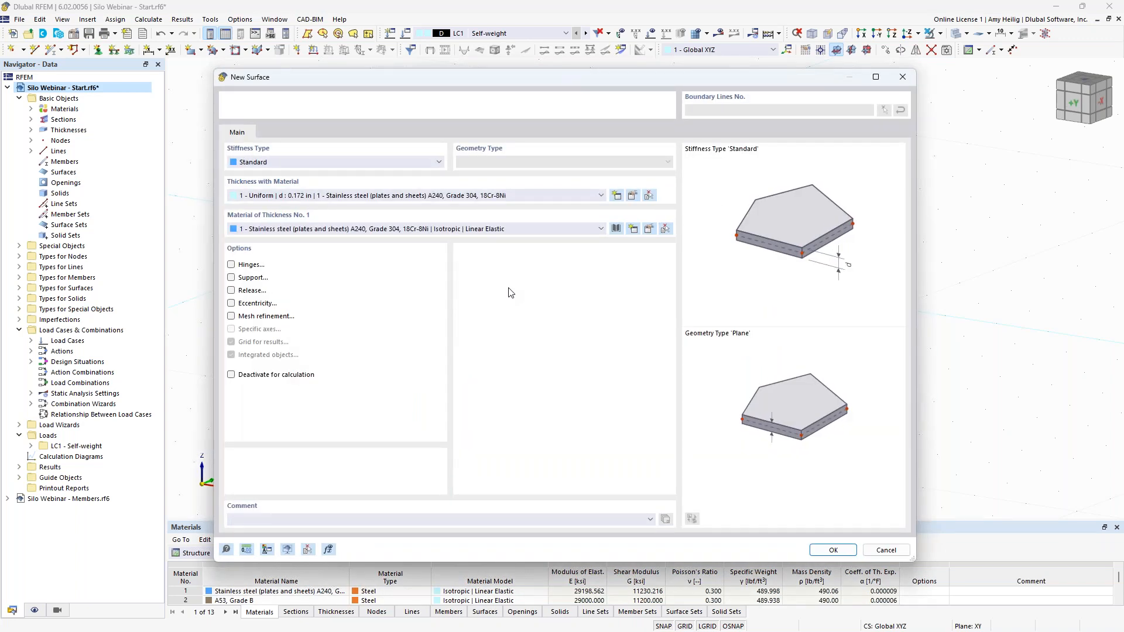
{"action": "left_click", "coordinate": [305, 201]}
{"action": "left_click", "coordinate": [312, 201]}
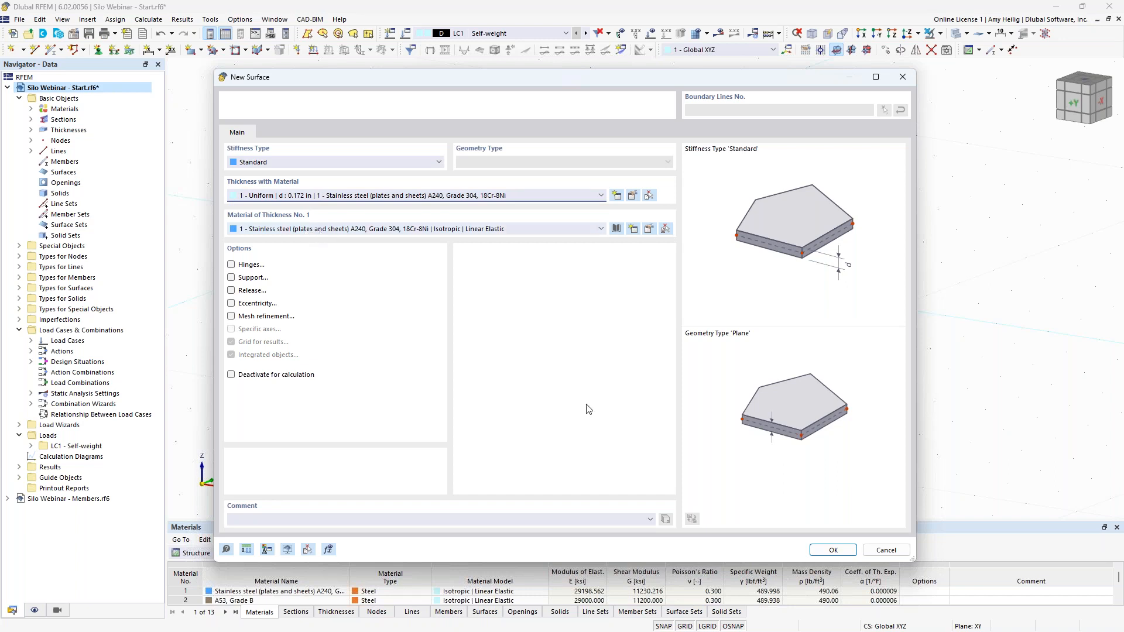
{"action": "left_click", "coordinate": [827, 551]}
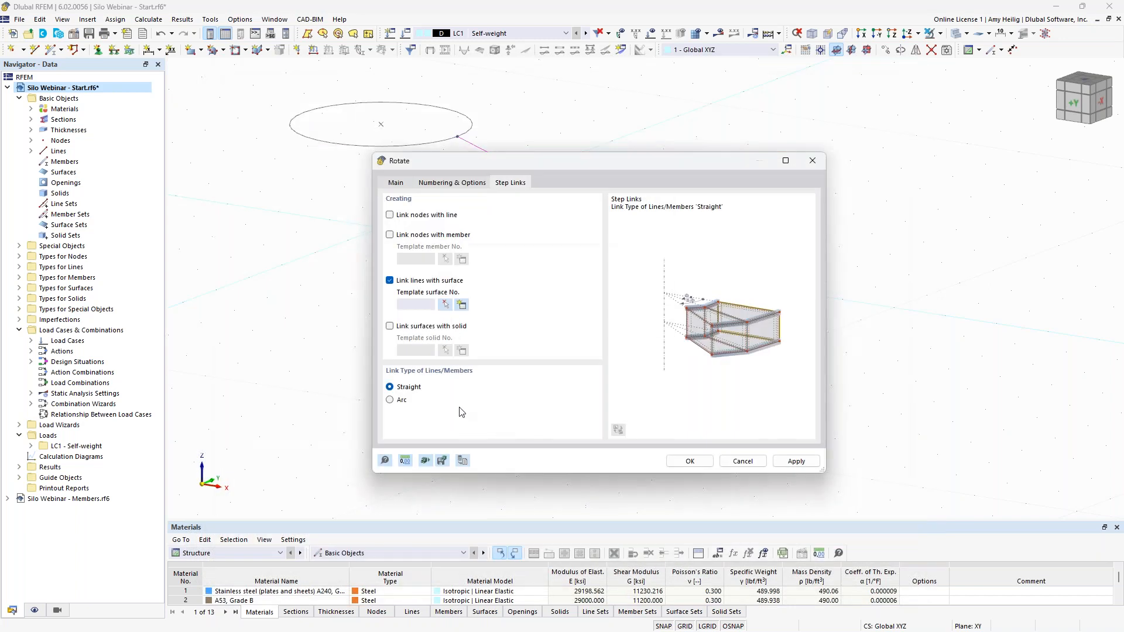
Set the step link type to Arc and generate the rotated roof surfaces
{"action": "left_click", "coordinate": [397, 401]}
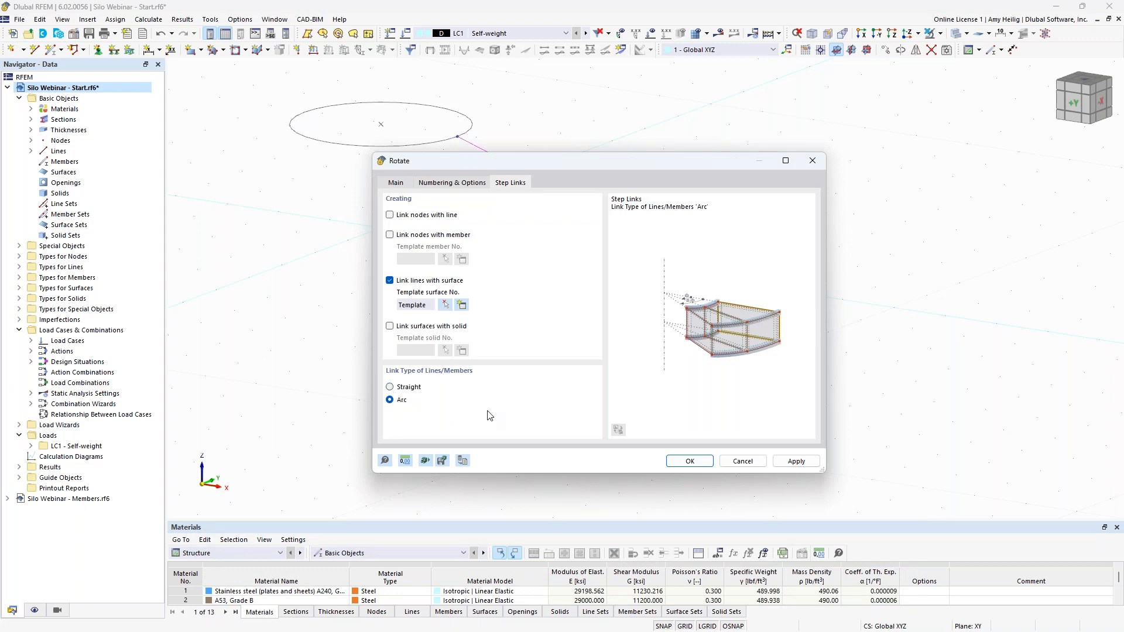
{"action": "scroll", "coordinate": [690, 369], "scroll_direction": "down", "scroll_amount": 2}
{"action": "middle_click_drag", "start_coordinate": [713, 384], "coordinate": [770, 378]}
{"action": "scroll", "coordinate": [729, 359], "scroll_direction": "up", "scroll_amount": 2}
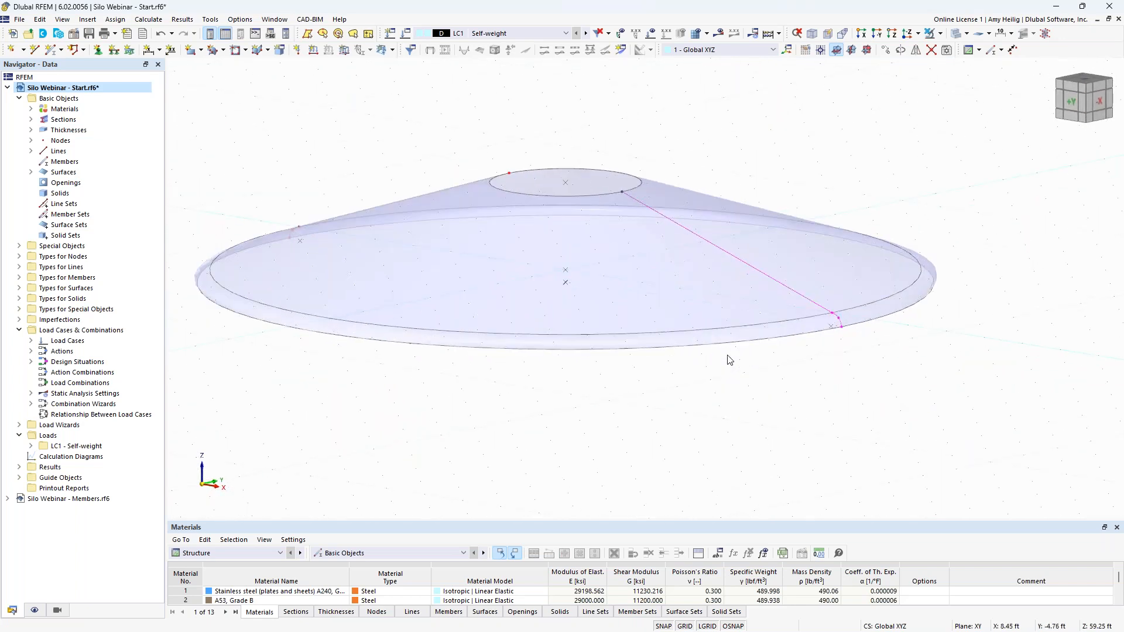
Extrude the roof's upper circular edge lines into a surface 1 ft deep in the +Z direction
{"action": "mouse_move", "coordinate": [761, 173]}
{"action": "middle_mouse_down", "text": "ctrl"}
{"action": "mouse_move", "coordinate": [739, 173]}
{"action": "mouse_move", "coordinate": [748, 184]}
{"action": "middle_mouse_up", "text": "ctrl"}
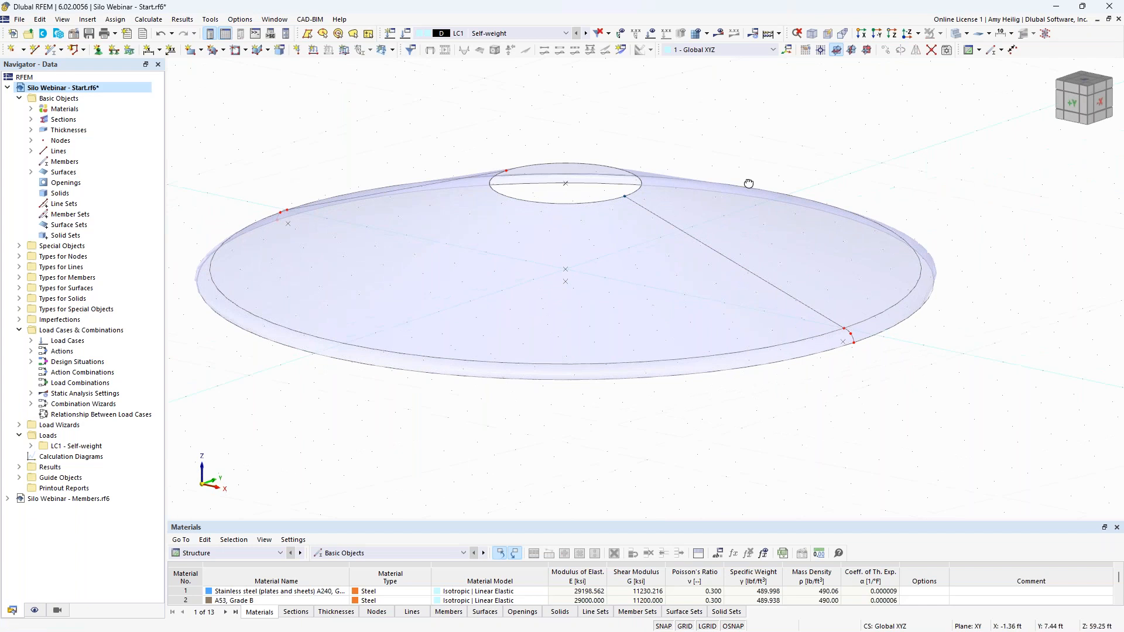
{"action": "middle_click_drag", "start_coordinate": [577, 191], "coordinate": [578, 219], "text": "ctrl"}
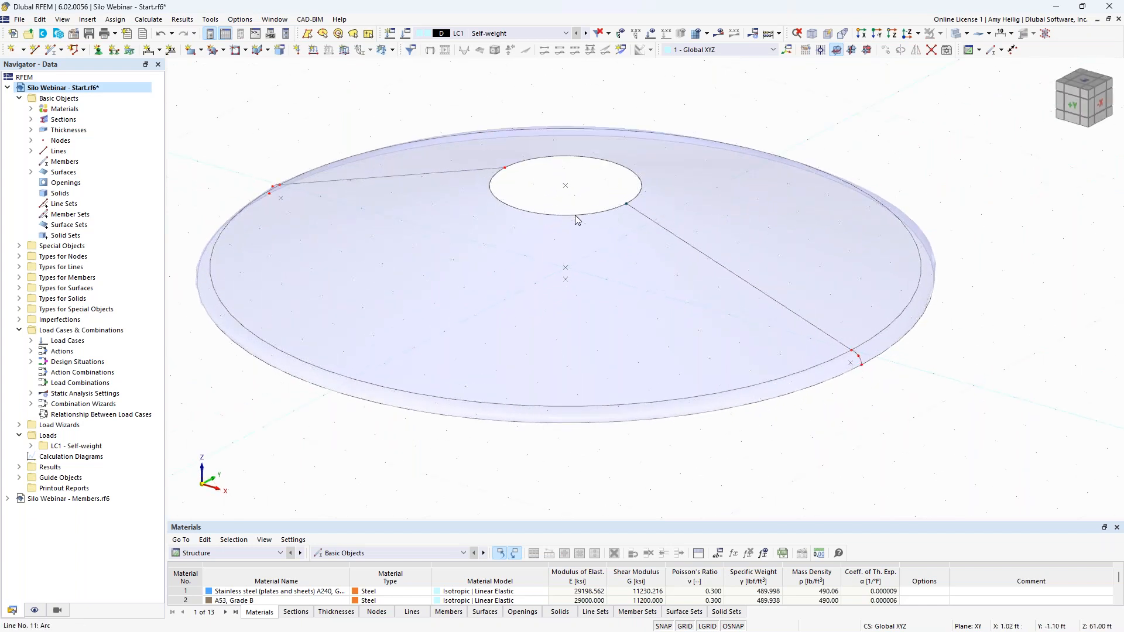
{"action": "right_click", "coordinate": [605, 166]}
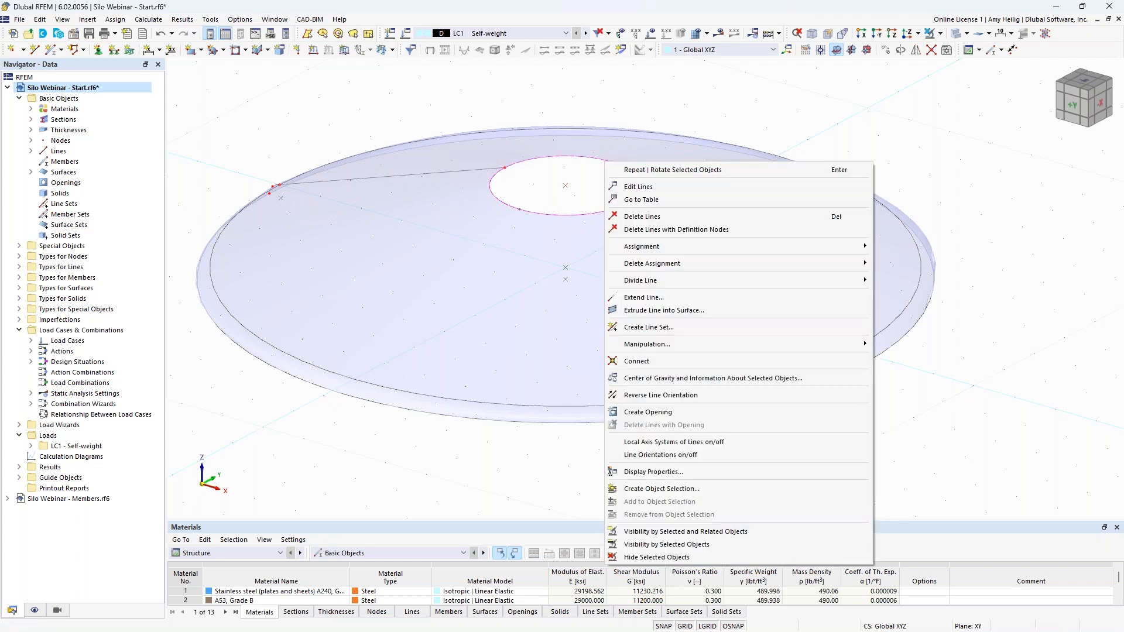
{"action": "left_click", "coordinate": [664, 310]}
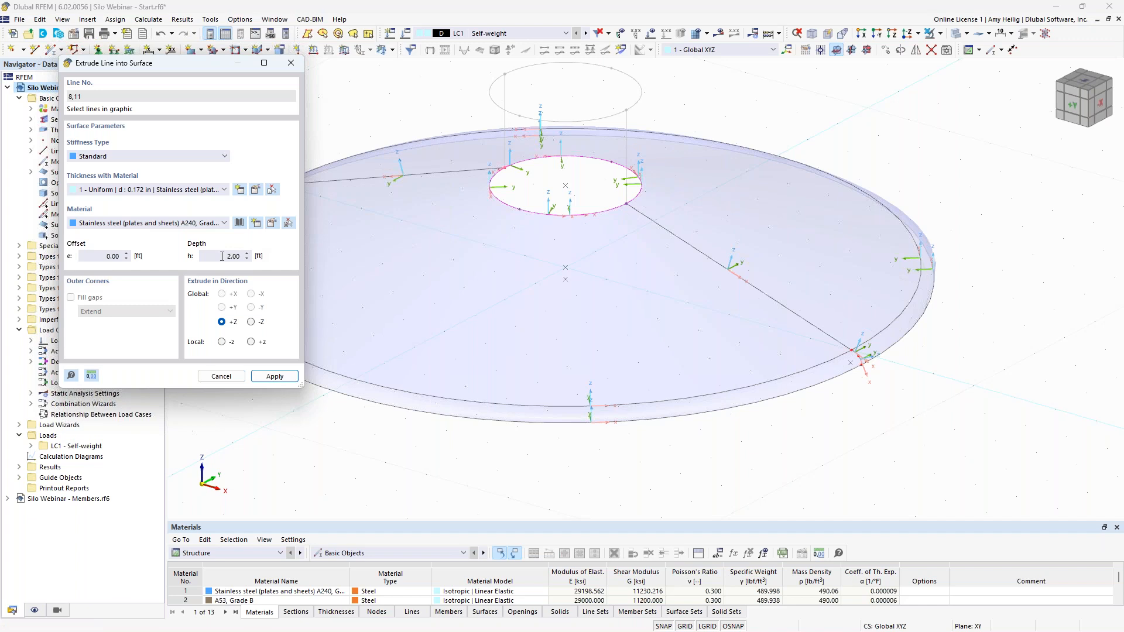
{"action": "left_click_drag", "start_coordinate": [222, 255], "coordinate": [249, 255]}
{"action": "type", "text": "1.0"}
{"action": "left_click", "coordinate": [274, 376]}
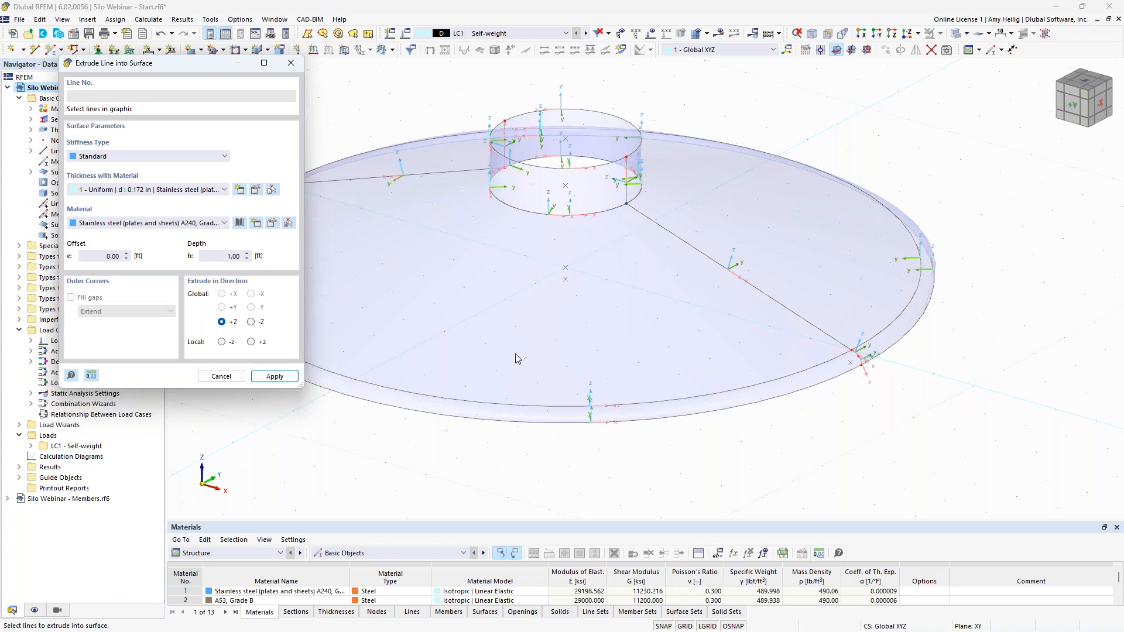
{"action": "key", "text": "Escape"}
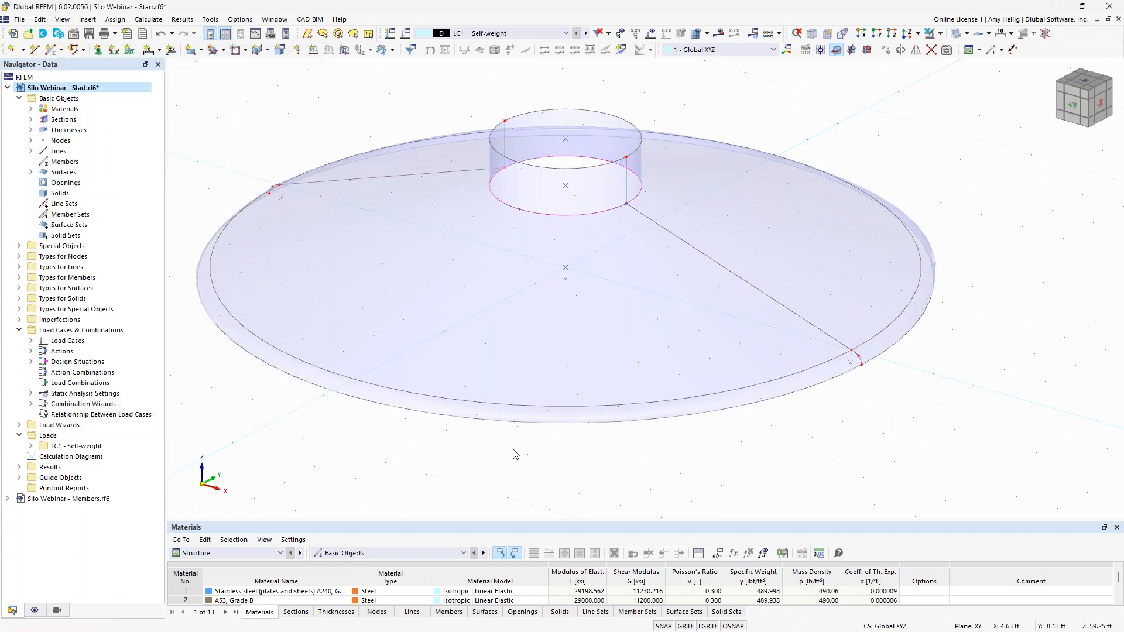
{"action": "middle_click_drag", "start_coordinate": [533, 440], "coordinate": [573, 407], "text": "ctrl"}
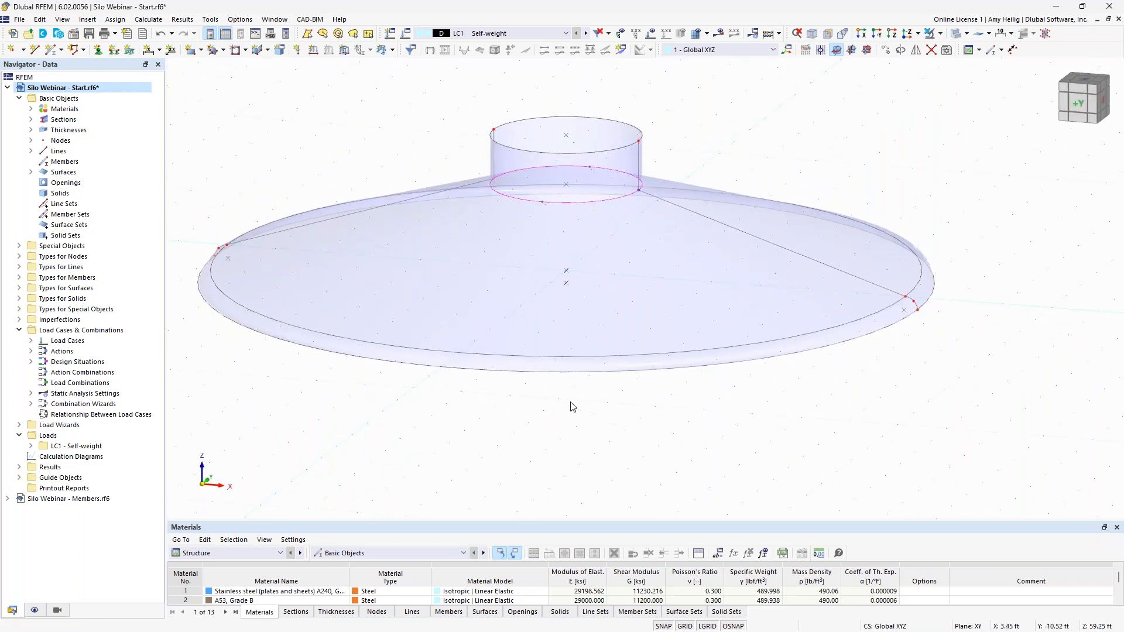
{"action": "left_click", "coordinate": [407, 280]}
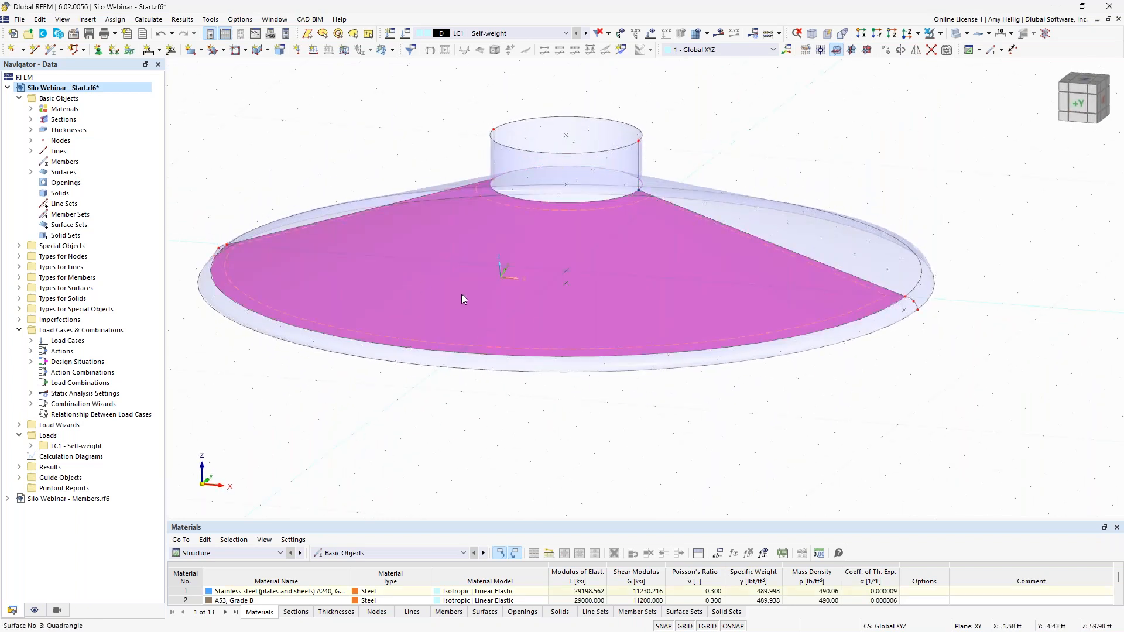
{"action": "middle_click_drag", "start_coordinate": [708, 375], "coordinate": [815, 301], "text": "ctrl"}
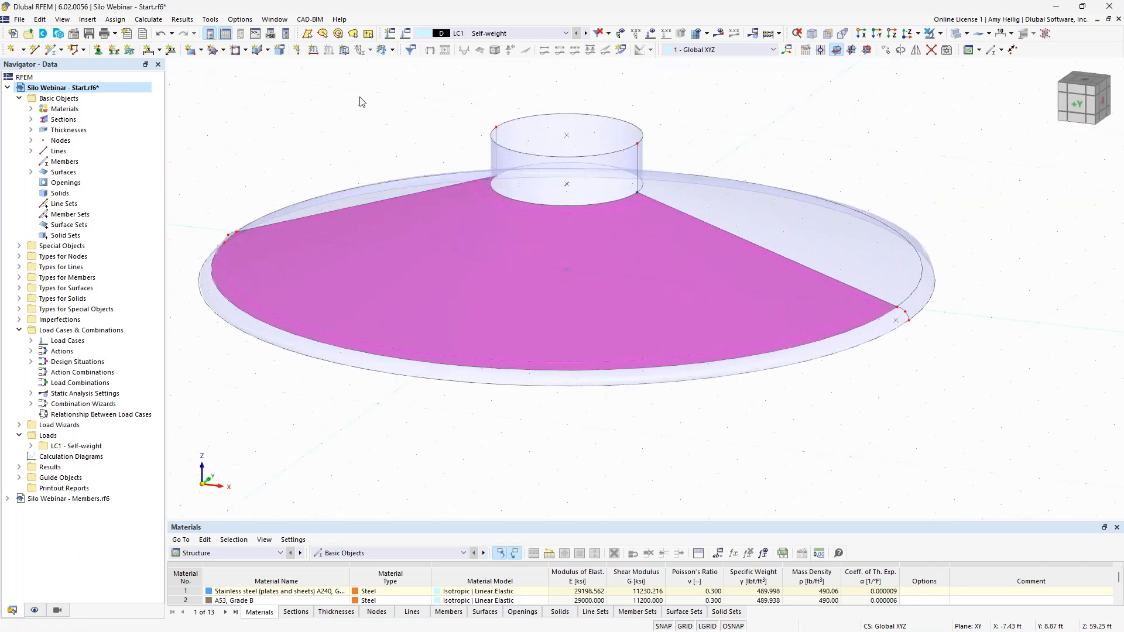
{"action": "left_click", "coordinate": [246, 51]}
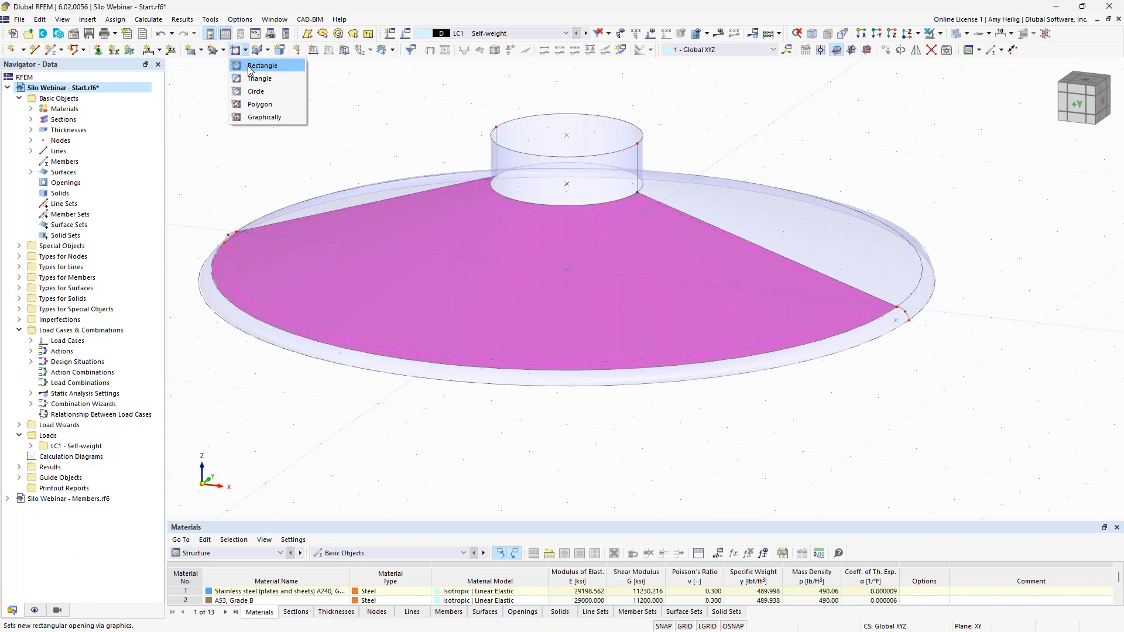
{"action": "left_click", "coordinate": [344, 96]}
{"action": "mouse_move", "coordinate": [732, 442]}
{"action": "middle_mouse_down", "text": "ctrl"}
{"action": "mouse_move", "coordinate": [654, 416]}
{"action": "mouse_move", "coordinate": [640, 399]}
{"action": "mouse_move", "coordinate": [745, 437]}
{"action": "middle_mouse_up", "text": "ctrl"}
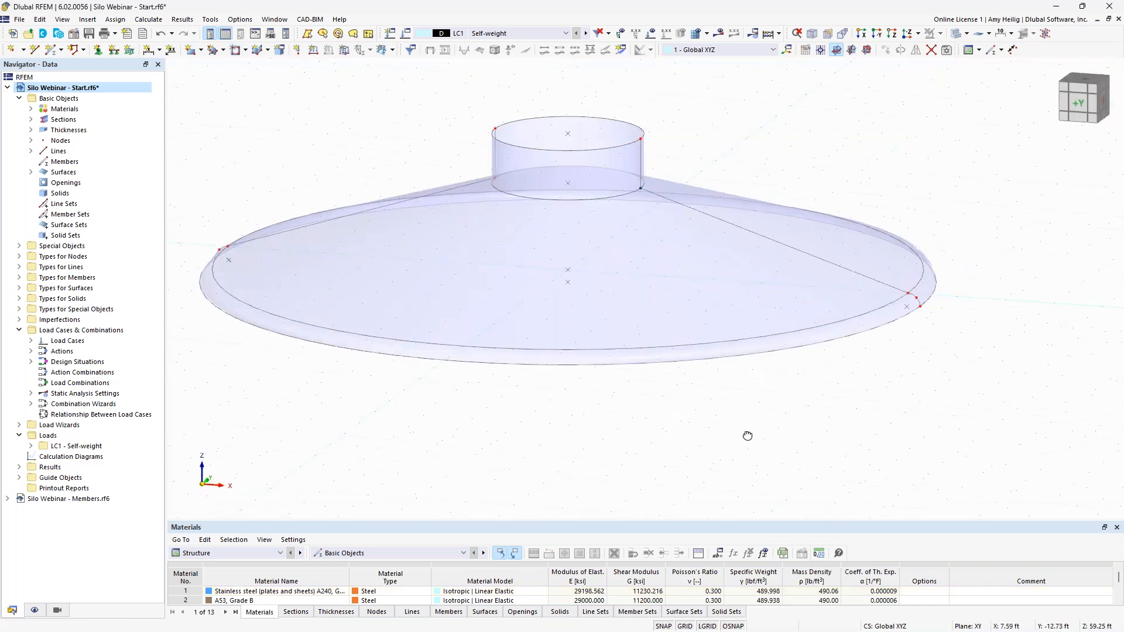
{"action": "left_click", "coordinate": [666, 309]}
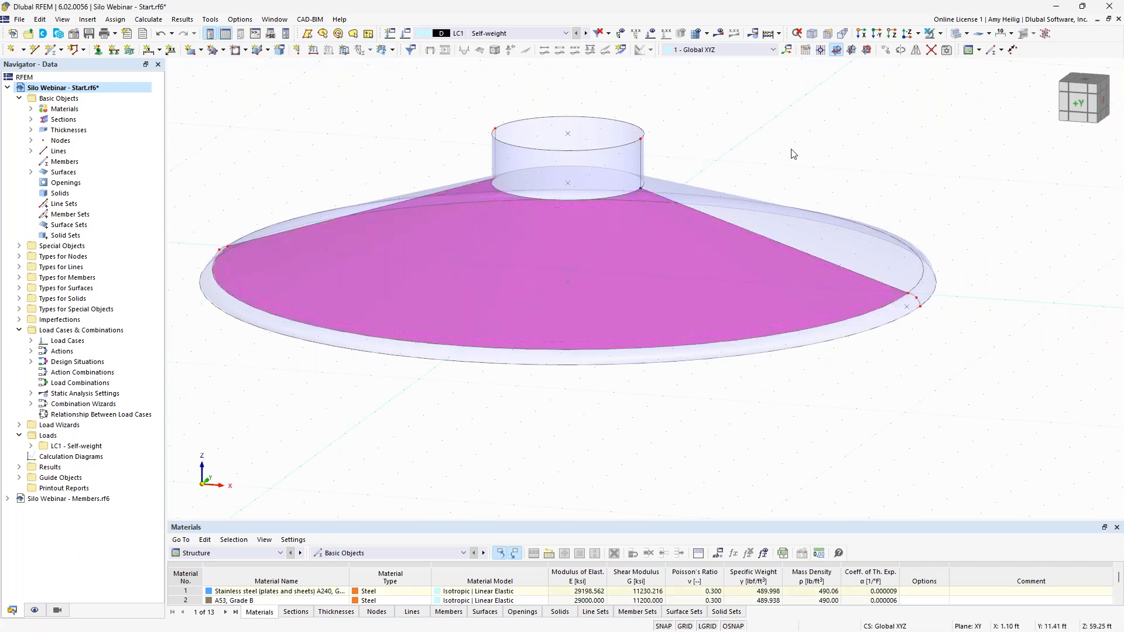
Draw a circle of 1 ft radius centred at X -3, Y -3, Z 59.25 ft on the work plane below the roof cone
{"action": "left_click", "coordinate": [919, 35]}
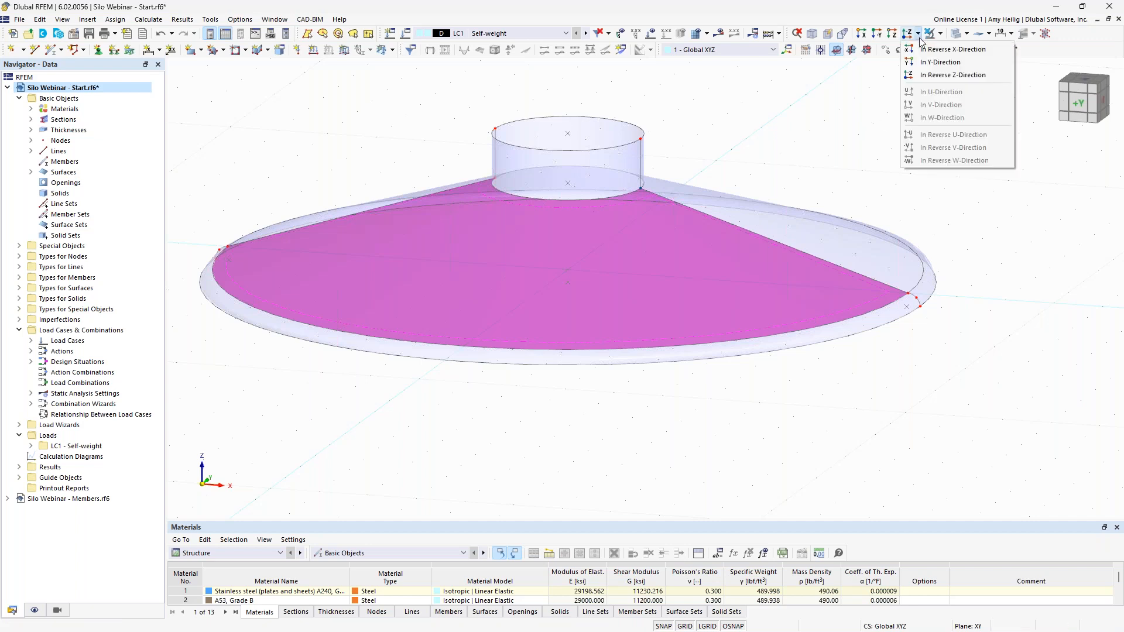
{"action": "left_click", "coordinate": [931, 75]}
{"action": "middle_click_drag", "start_coordinate": [900, 359], "coordinate": [812, 361]}
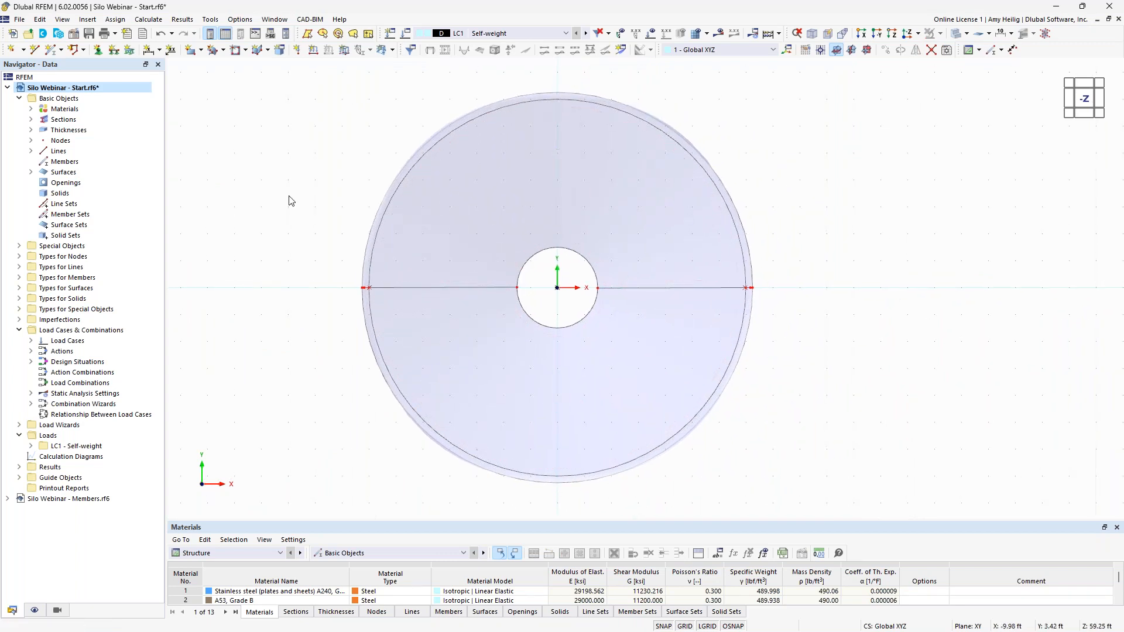
{"action": "left_click", "coordinate": [35, 50]}
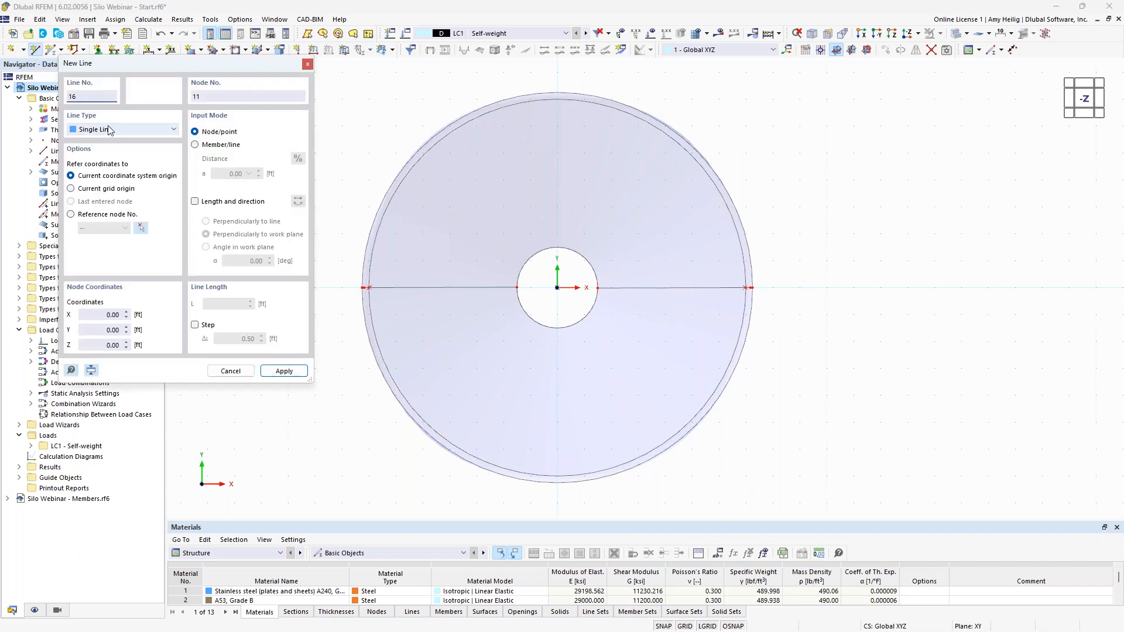
{"action": "left_click", "coordinate": [109, 129]}
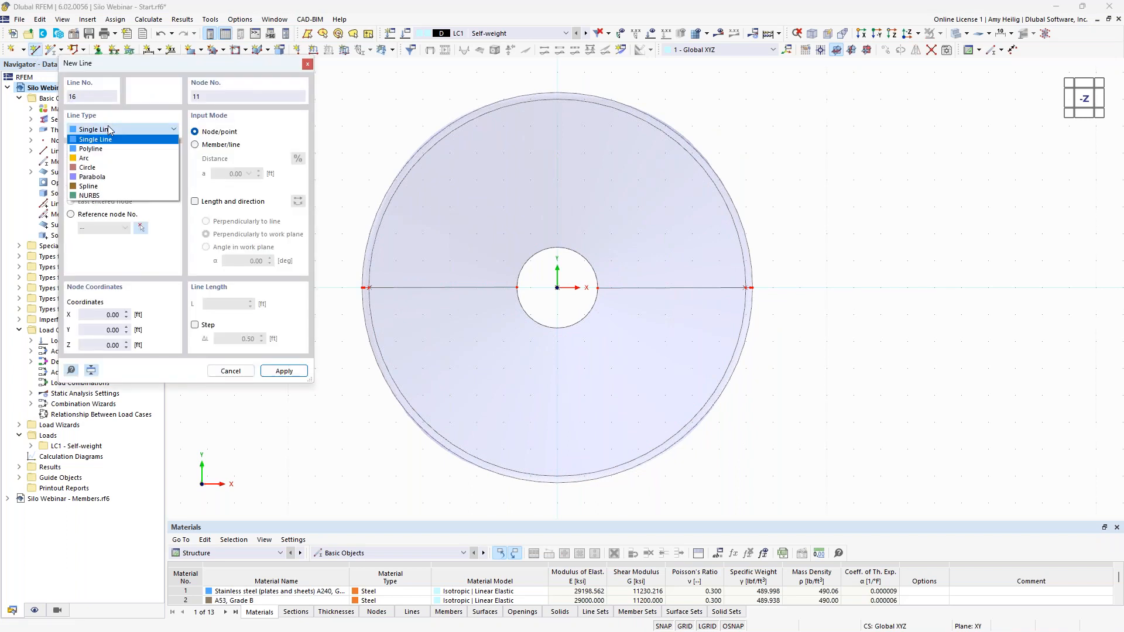
{"action": "left_click", "coordinate": [109, 168]}
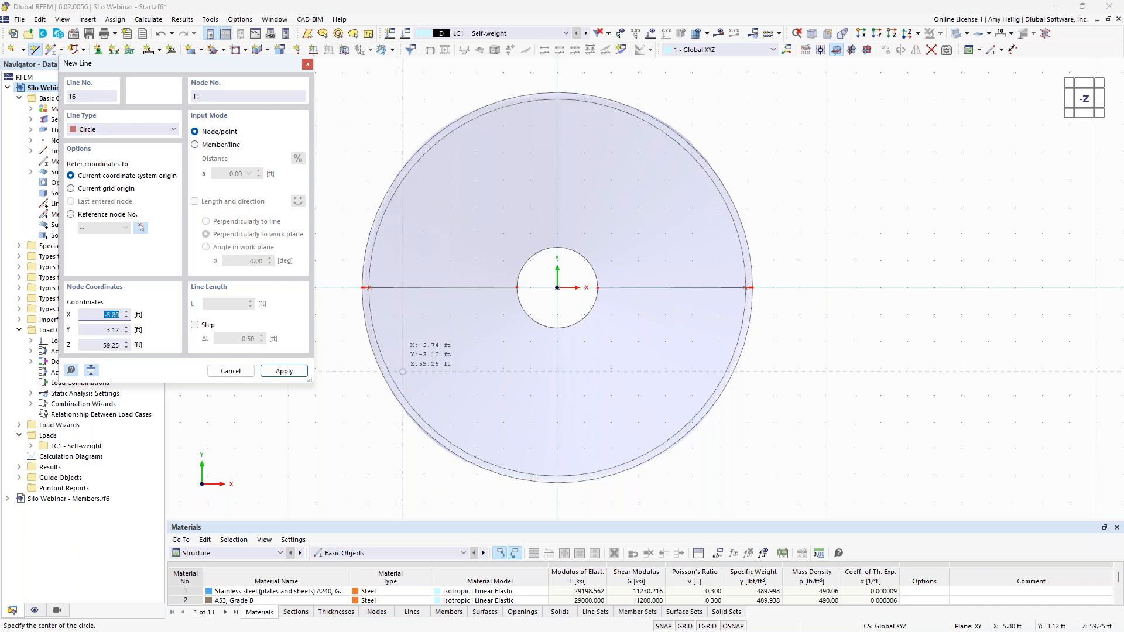
{"action": "left_click", "coordinate": [480, 368]}
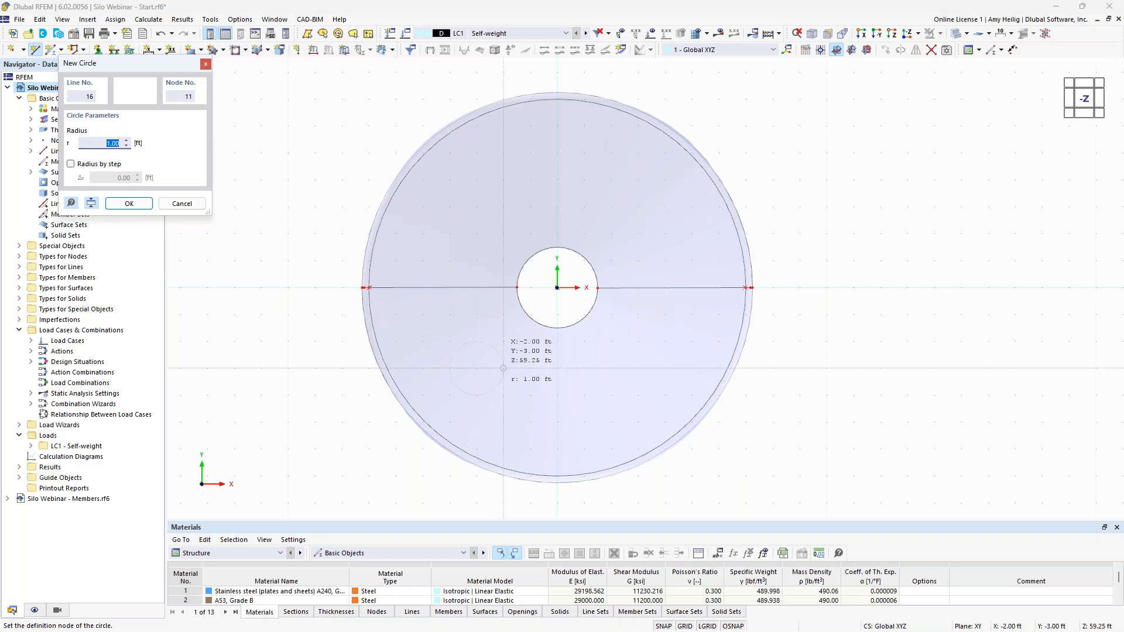
{"action": "left_click", "coordinate": [129, 203]}
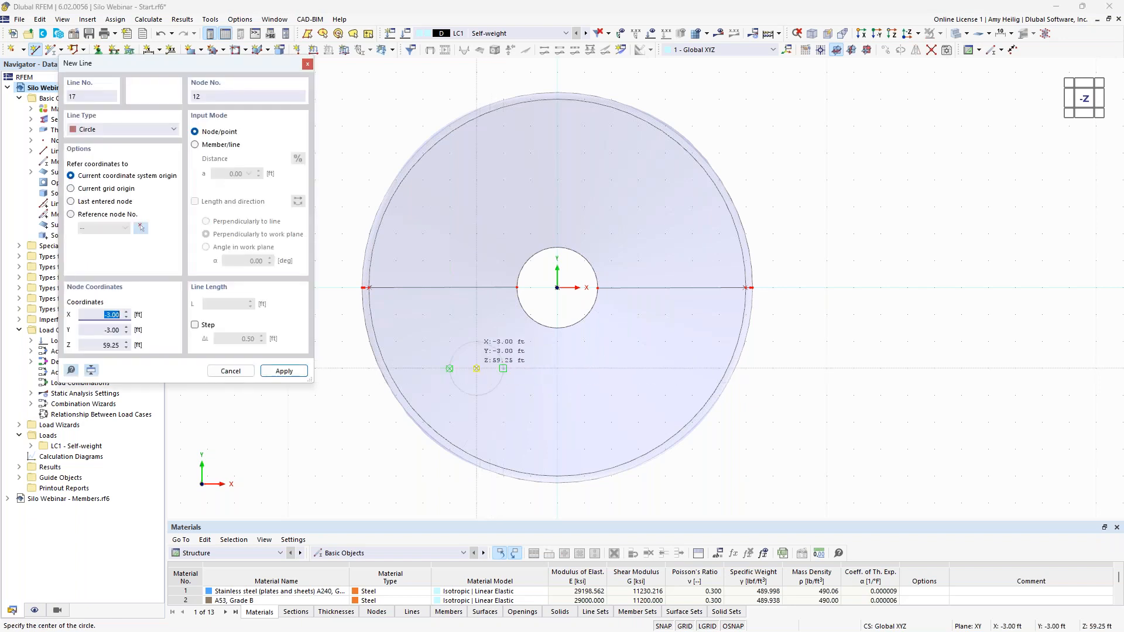
{"action": "key", "text": "Escape"}
{"action": "middle_click_drag", "start_coordinate": [685, 488], "coordinate": [675, 283], "text": "ctrl"}
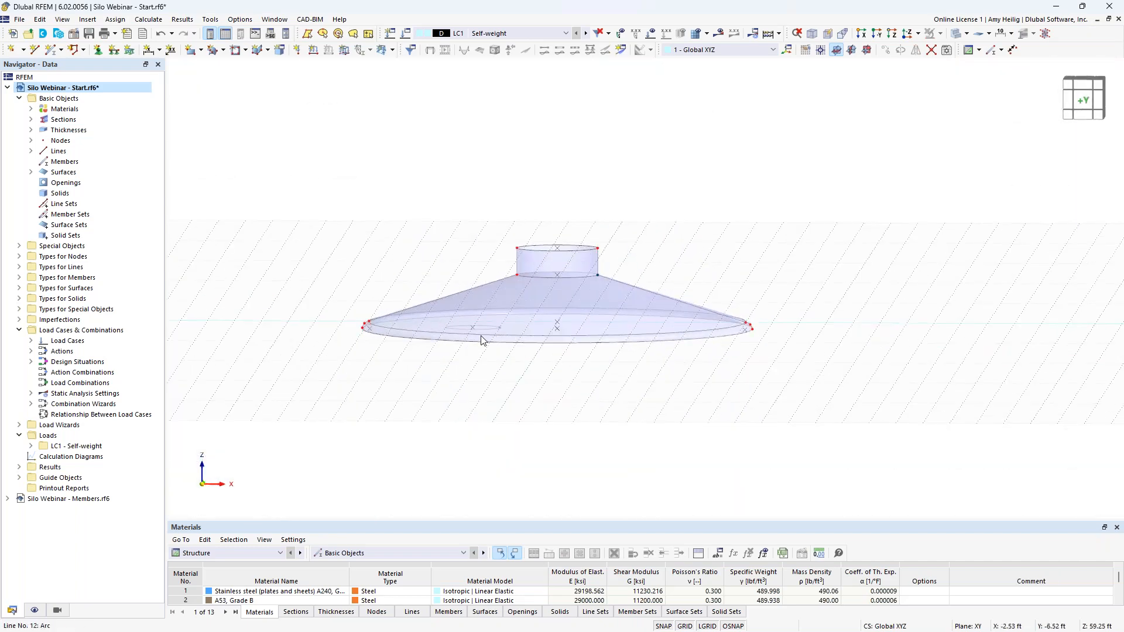
Extrude the 1 ft radius circle below the roof into a Standard surface 2 ft deep in the +Z direction
{"action": "scroll", "coordinate": [481, 336], "scroll_direction": "up", "scroll_amount": 4}
{"action": "middle_click_drag", "start_coordinate": [517, 380], "coordinate": [532, 416], "text": "ctrl"}
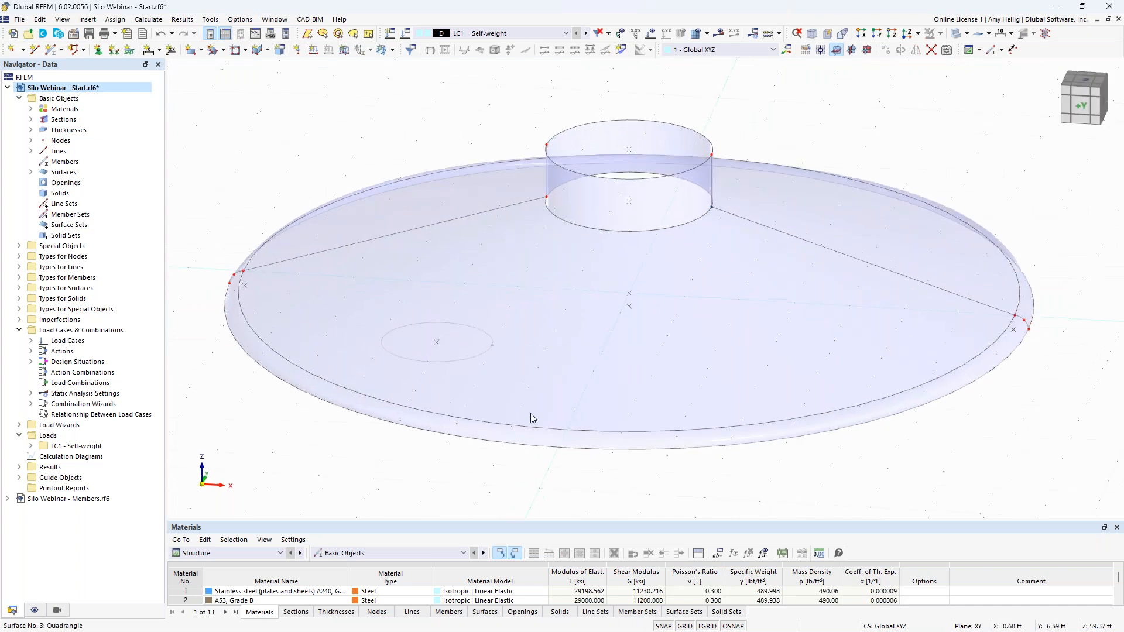
{"action": "scroll", "coordinate": [532, 416], "scroll_direction": "down", "scroll_amount": 2}
{"action": "right_click", "coordinate": [498, 376]}
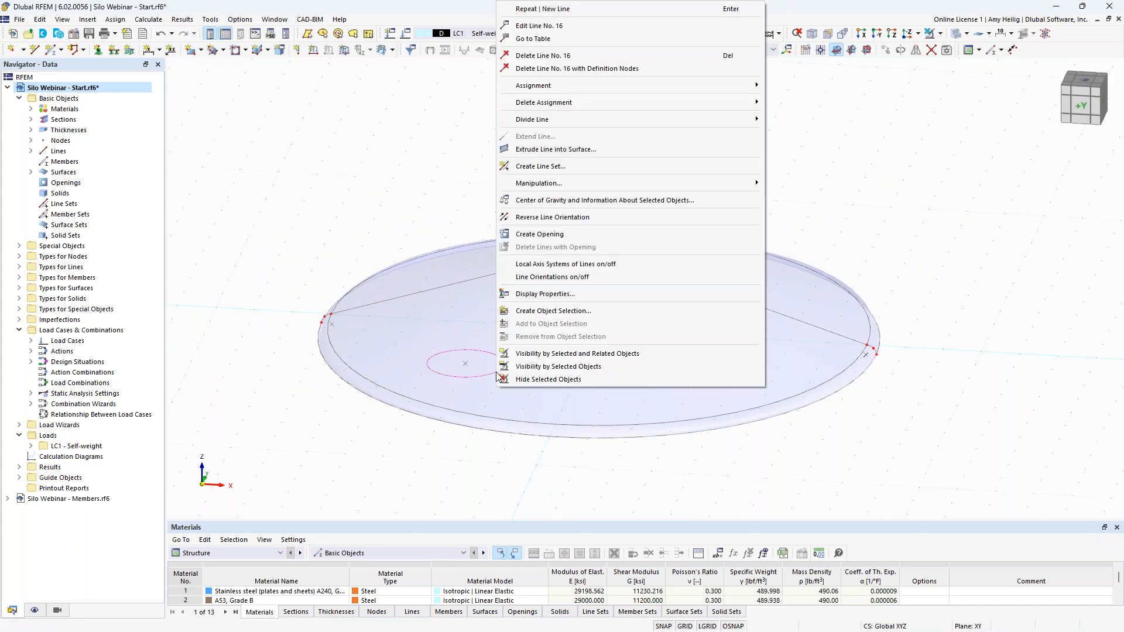
{"action": "left_click", "coordinate": [573, 150]}
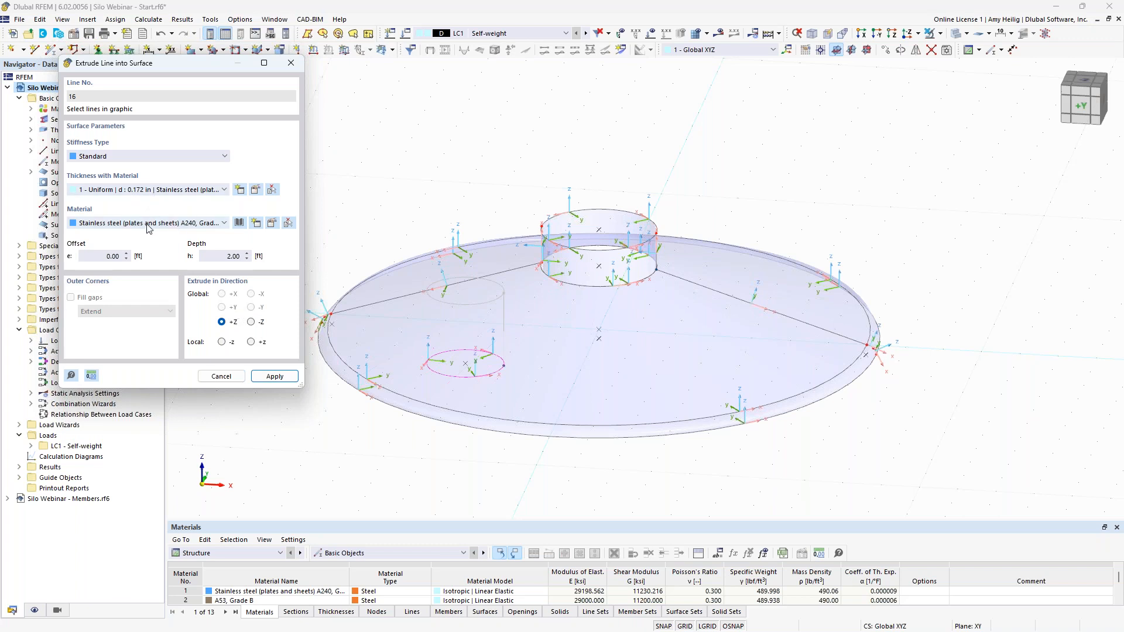
{"action": "left_click", "coordinate": [274, 375]}
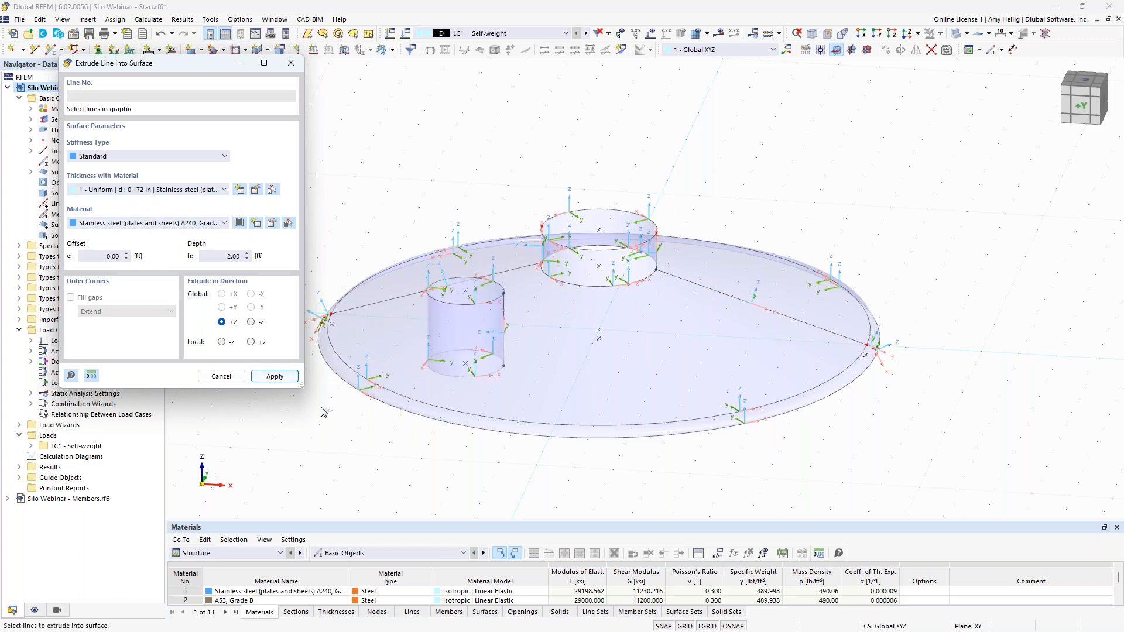
{"action": "key", "text": "Escape"}
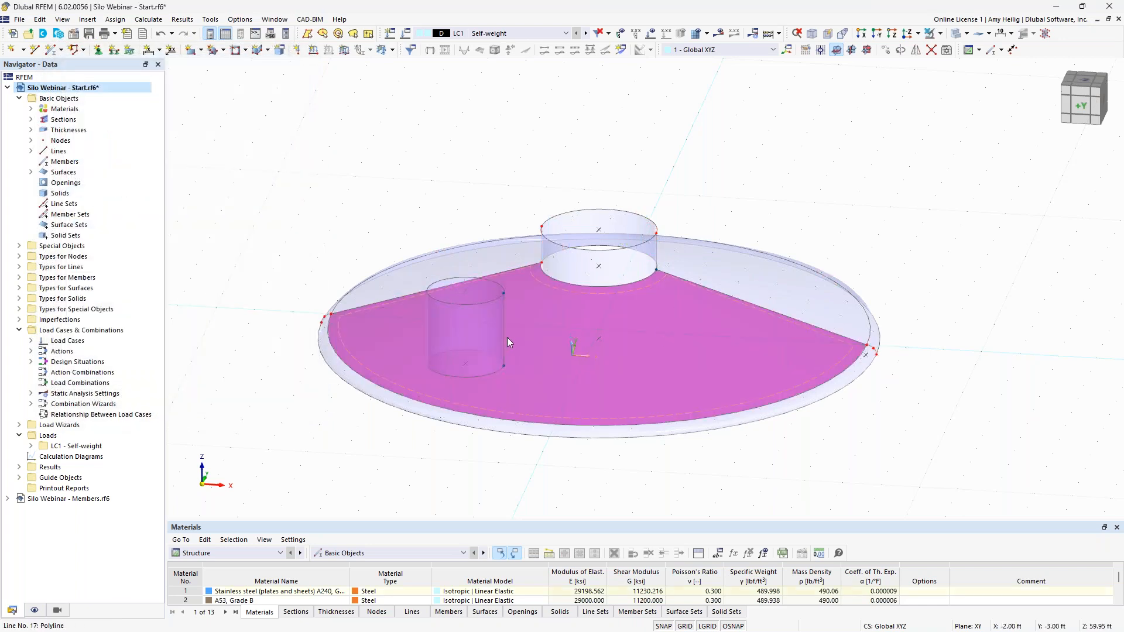
Divide the front roof cone surface and the small cylinder by their intersection, creating openings
{"action": "middle_click_drag", "start_coordinate": [496, 488], "coordinate": [503, 451], "text": "ctrl"}
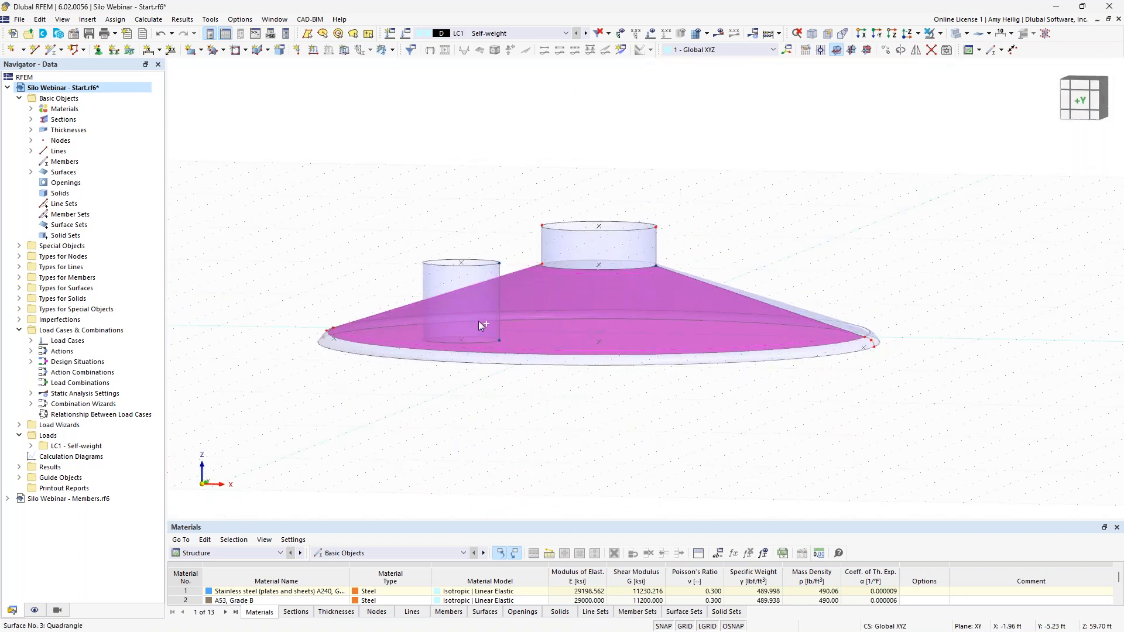
{"action": "left_click", "coordinate": [441, 282]}
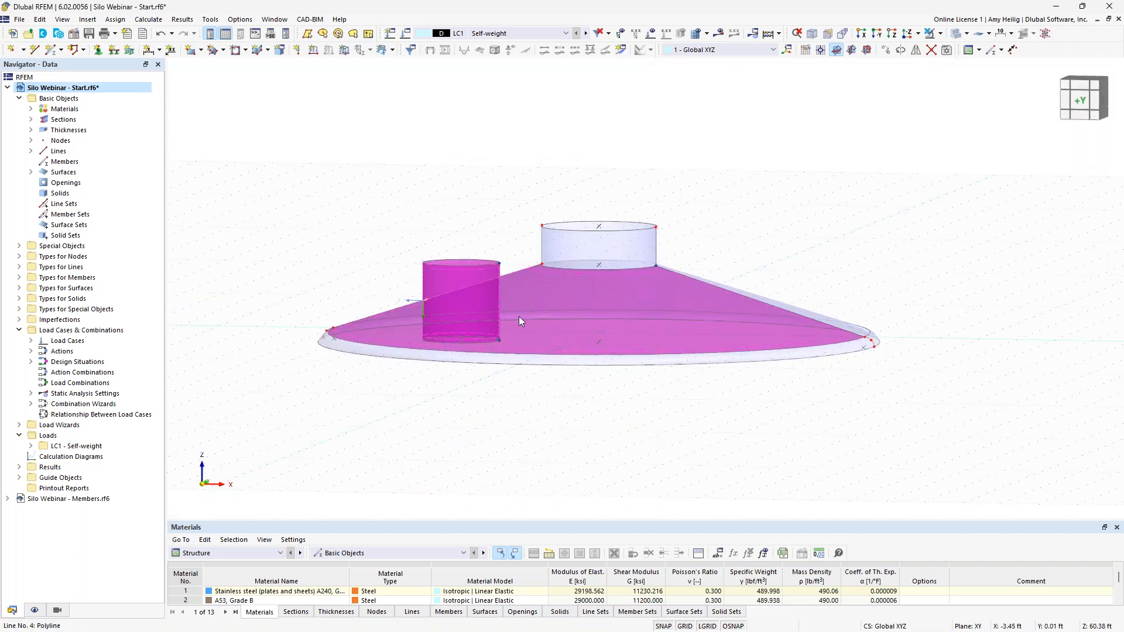
{"action": "right_click", "coordinate": [550, 276]}
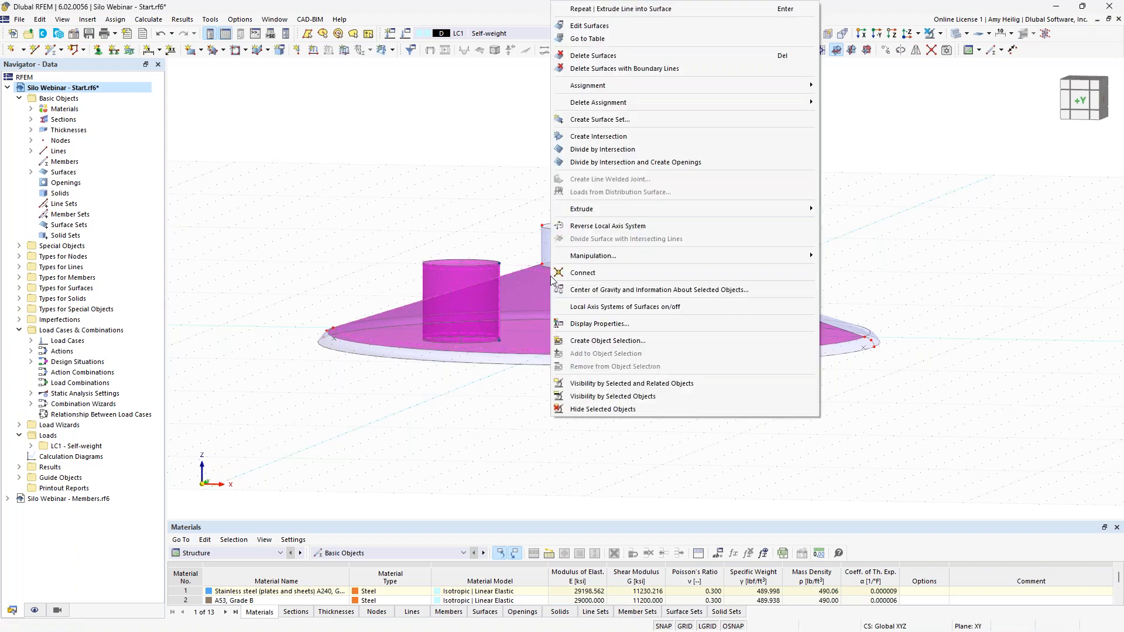
{"action": "left_click", "coordinate": [601, 163]}
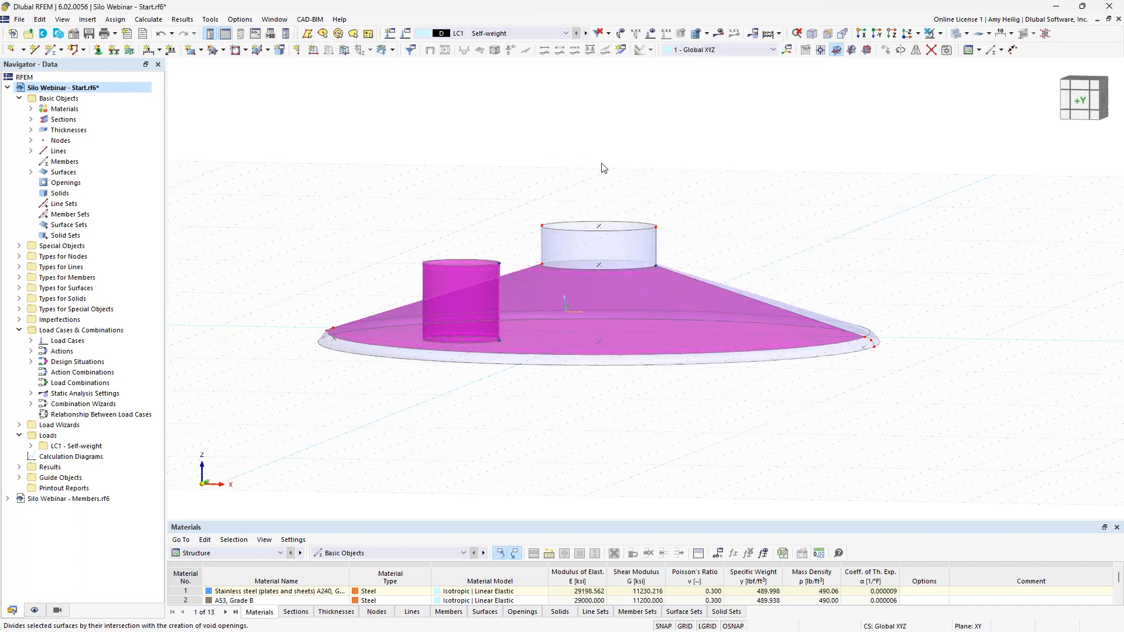
Inspect the divided cylinder and the roof surface around the new opening
{"action": "middle_click_drag", "start_coordinate": [485, 185], "coordinate": [490, 227], "text": "ctrl"}
{"action": "scroll", "coordinate": [449, 371], "scroll_direction": "up", "scroll_amount": 3}
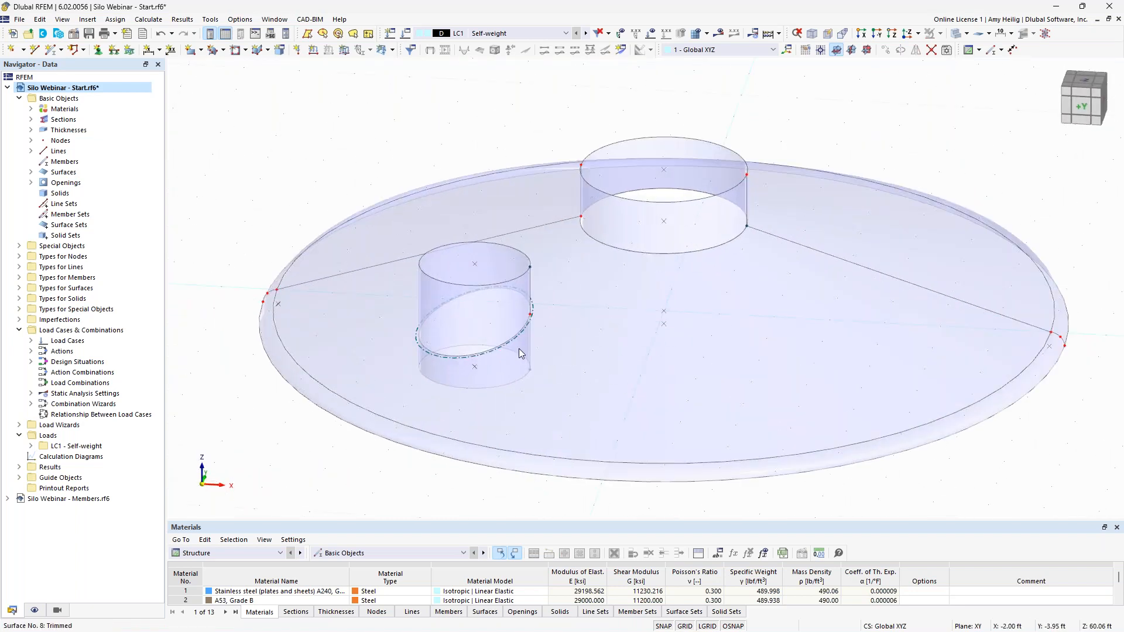
{"action": "left_click", "coordinate": [433, 294]}
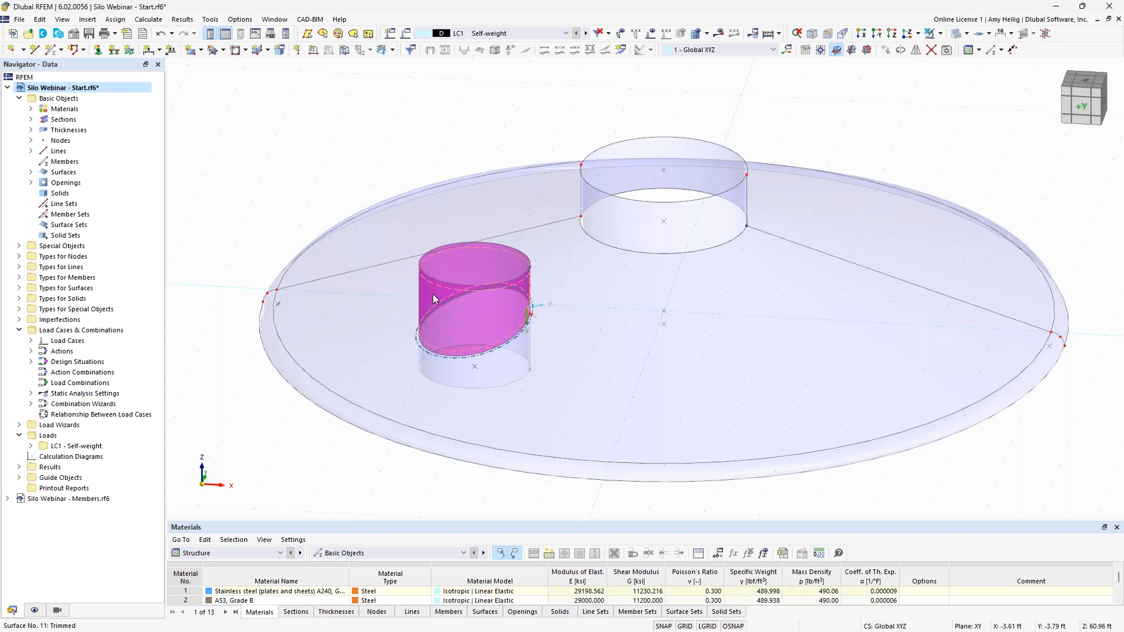
{"action": "left_click", "coordinate": [502, 364]}
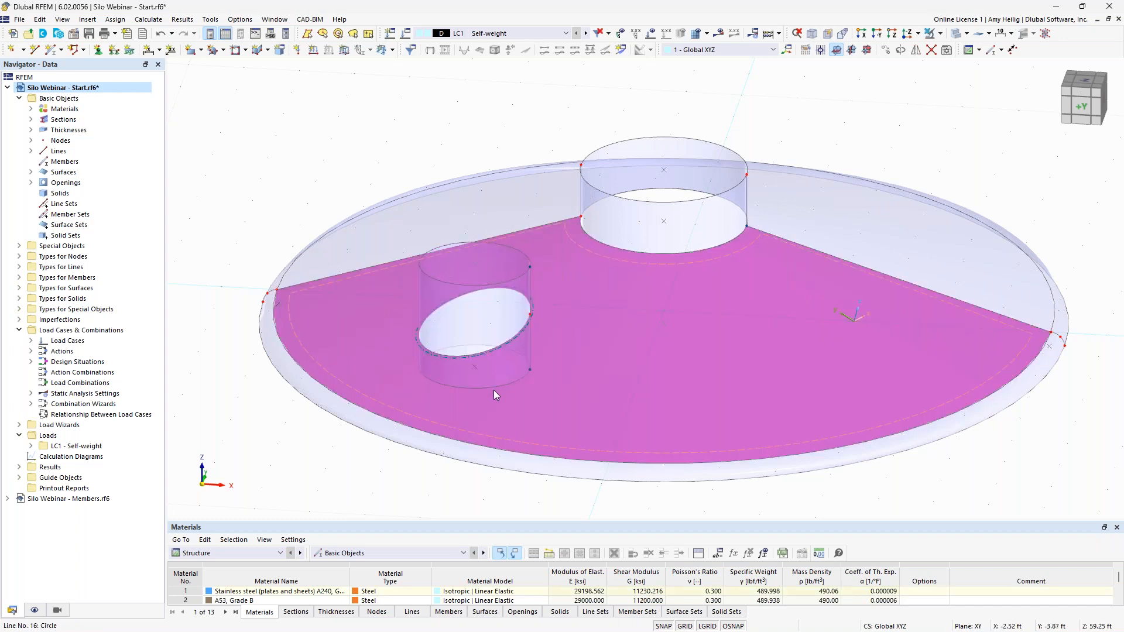
{"action": "middle_click_drag", "start_coordinate": [504, 360], "coordinate": [443, 476], "text": "ctrl"}
{"action": "left_click", "coordinate": [443, 476]}
{"action": "middle_click_drag", "start_coordinate": [489, 419], "coordinate": [533, 419], "text": "ctrl"}
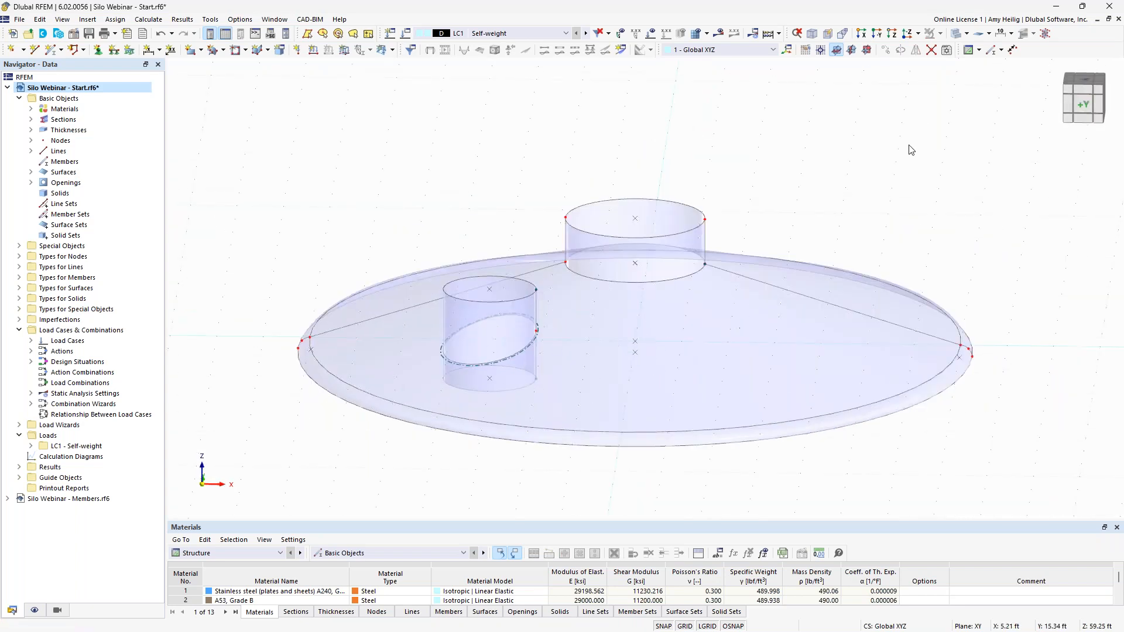
Delete the part of the small cylinder below the roof cone in wireframe display, and restore the surface display
{"action": "left_click", "coordinate": [967, 34]}
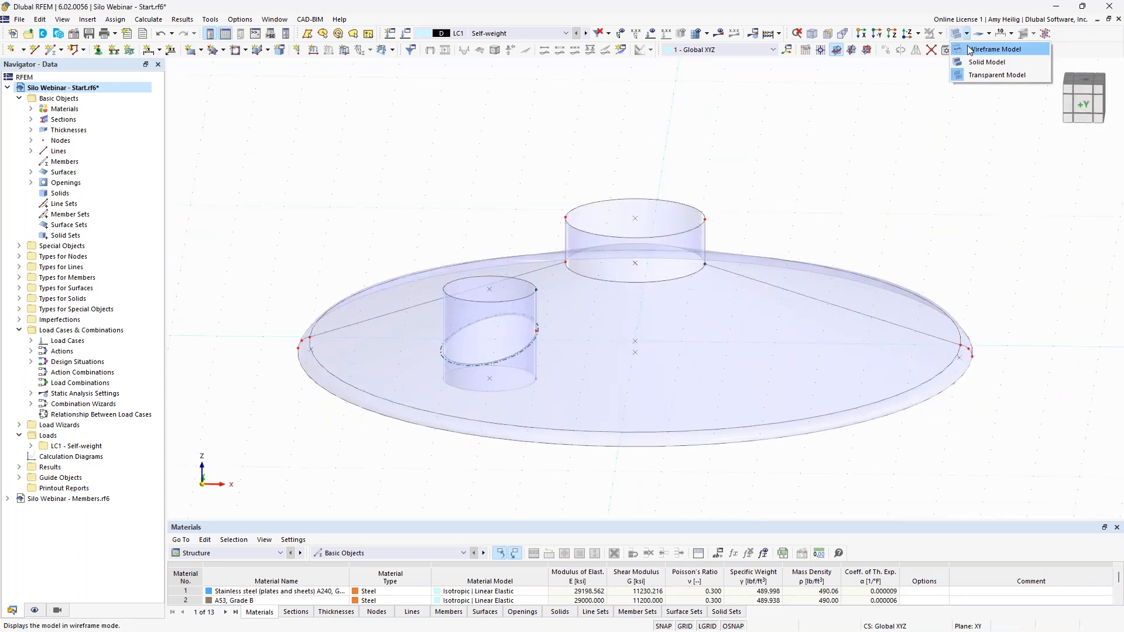
{"action": "left_click", "coordinate": [990, 48]}
{"action": "left_click_drag", "start_coordinate": [548, 394], "coordinate": [526, 376]}
{"action": "scroll", "coordinate": [527, 413], "scroll_direction": "up", "scroll_amount": 3}
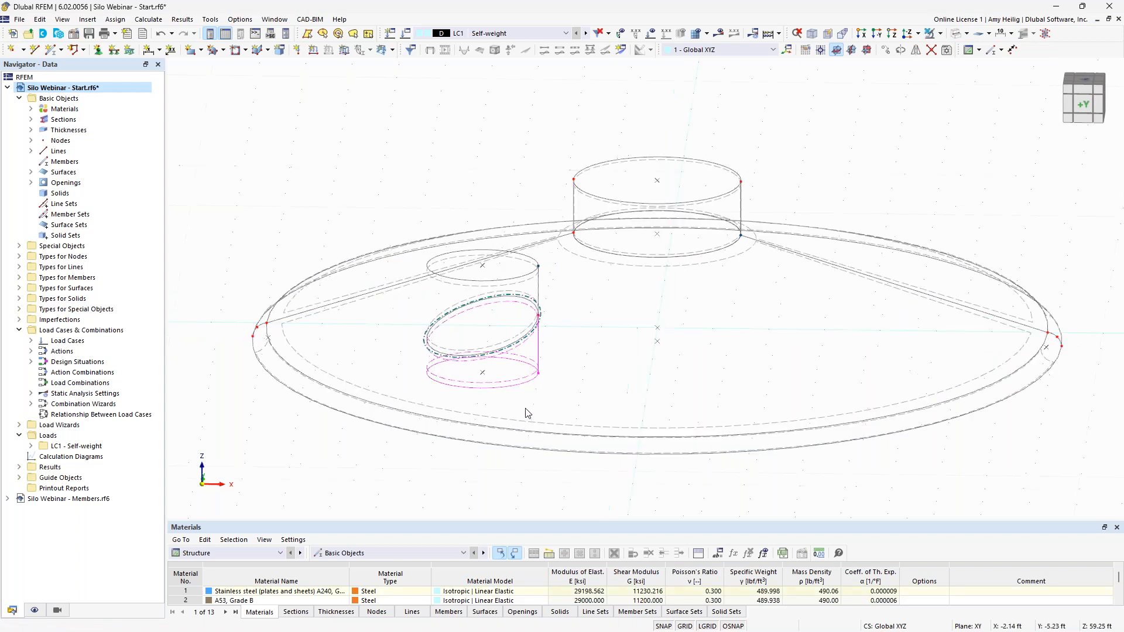
{"action": "key", "text": "Delete"}
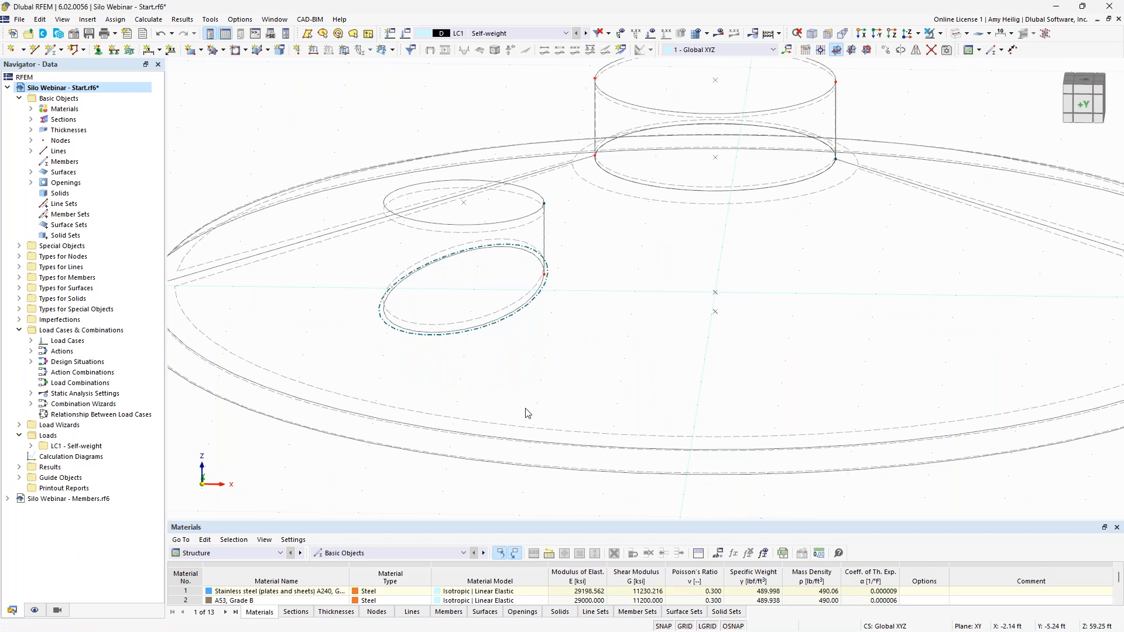
{"action": "left_click", "coordinate": [956, 33]}
{"action": "left_click", "coordinate": [956, 34]}
{"action": "mouse_move", "coordinate": [430, 153]}
{"action": "middle_mouse_down", "text": "ctrl"}
{"action": "mouse_move", "coordinate": [454, 241]}
{"action": "mouse_move", "coordinate": [435, 151]}
{"action": "middle_mouse_up", "text": "ctrl"}
{"action": "scroll", "coordinate": [435, 151], "scroll_direction": "down", "scroll_amount": 4}
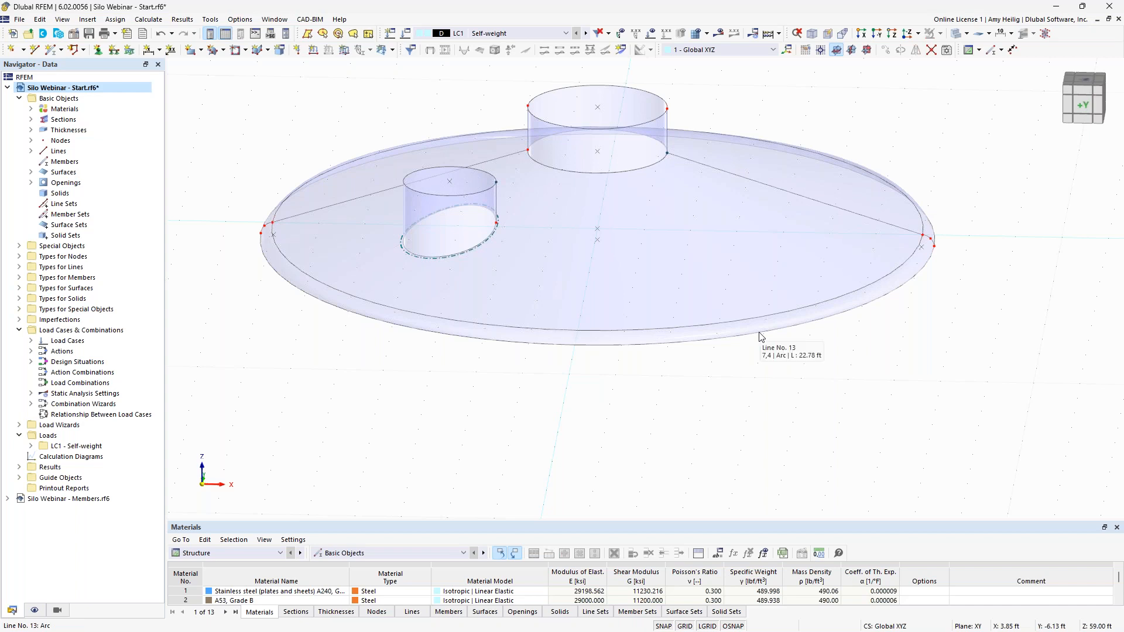
Extrude the two outer lower edge arcs of the roof into wall surfaces 38 ft deep in the -Z direction
{"action": "scroll", "coordinate": [744, 351], "scroll_direction": "down", "scroll_amount": 2}
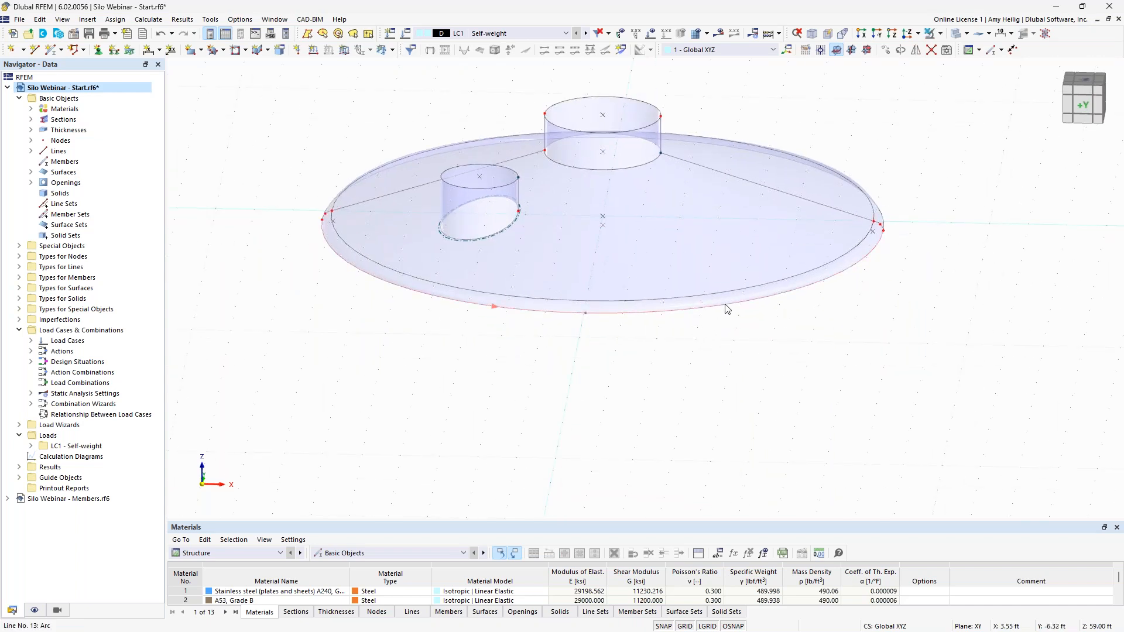
{"action": "left_click", "coordinate": [758, 298]}
{"action": "middle_click_drag", "start_coordinate": [1021, 264], "coordinate": [951, 259], "text": "ctrl"}
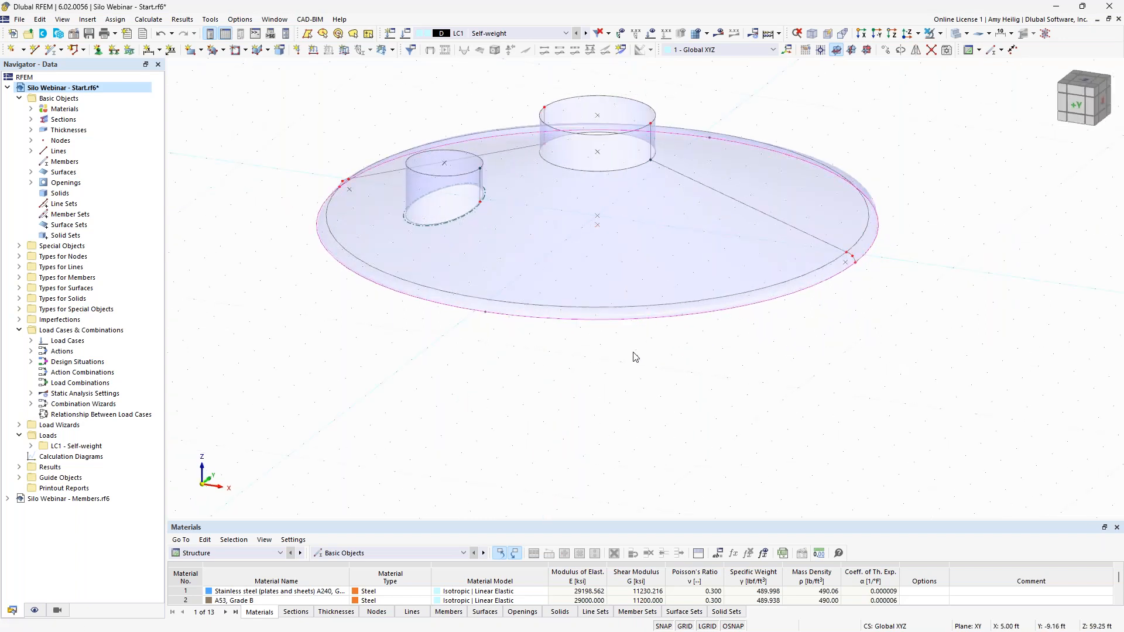
{"action": "right_click", "coordinate": [379, 288]}
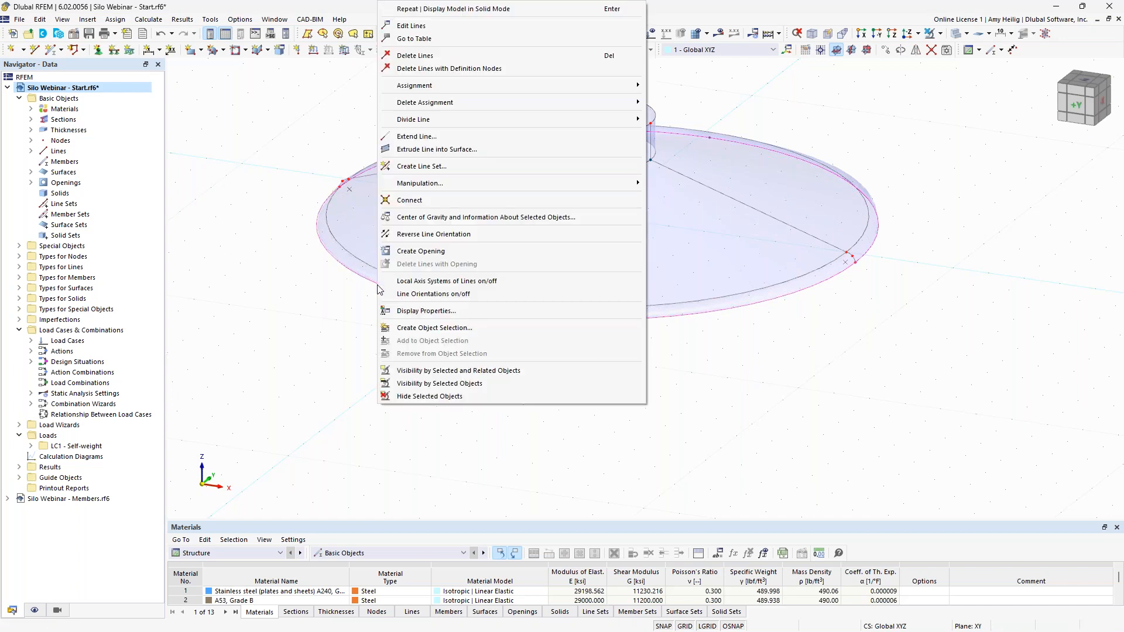
{"action": "left_click", "coordinate": [496, 150]}
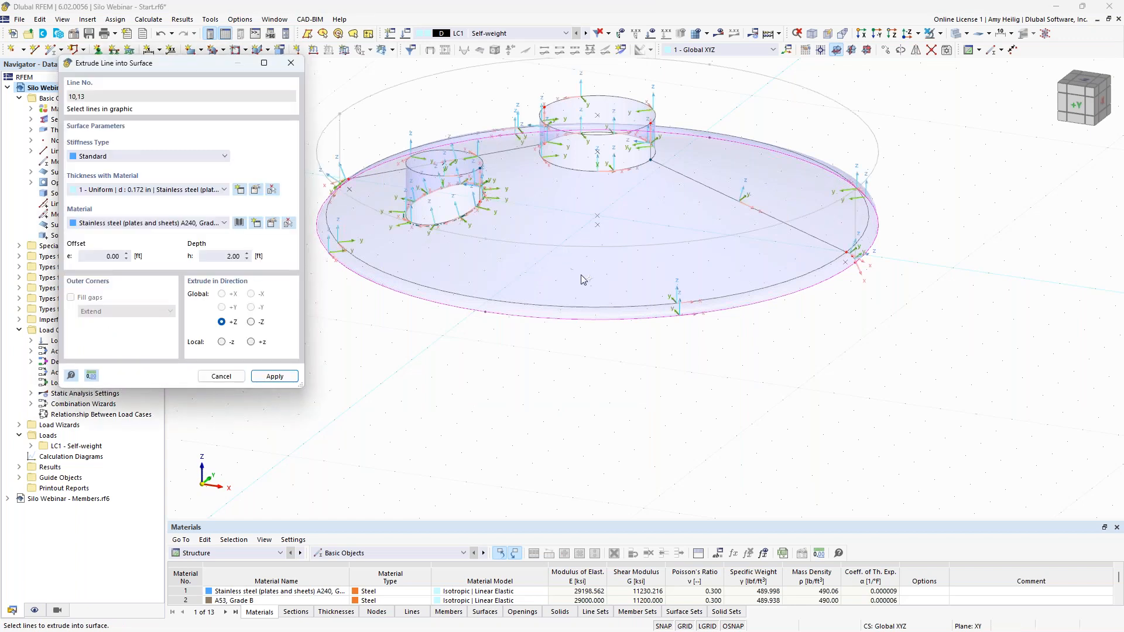
{"action": "middle_click_drag", "start_coordinate": [528, 372], "coordinate": [574, 384]}
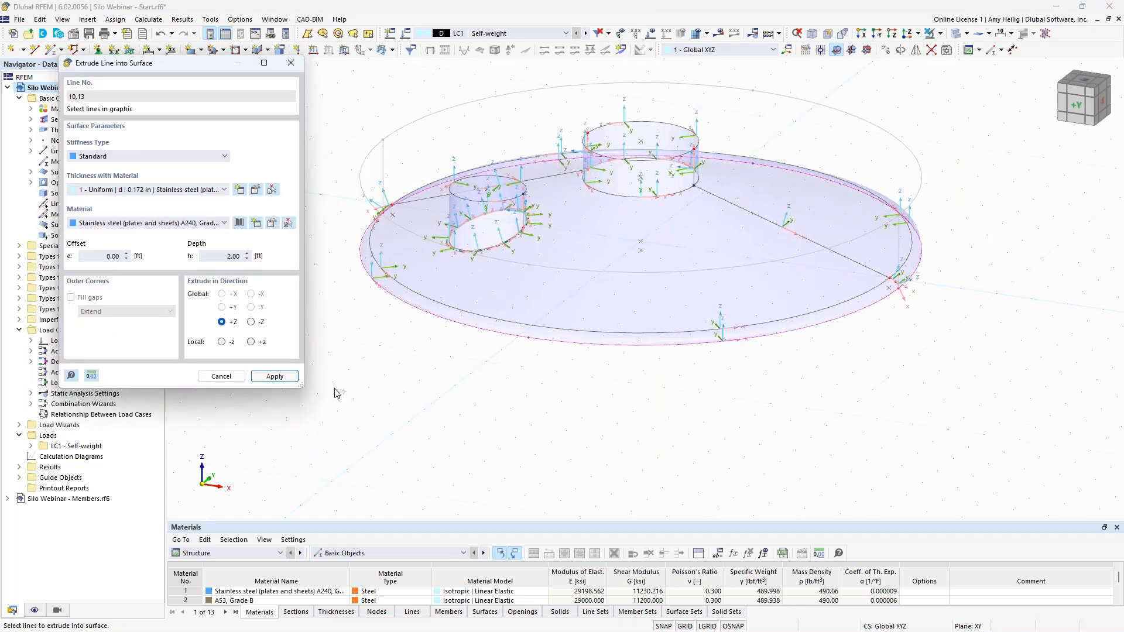
{"action": "left_click", "coordinate": [252, 322]}
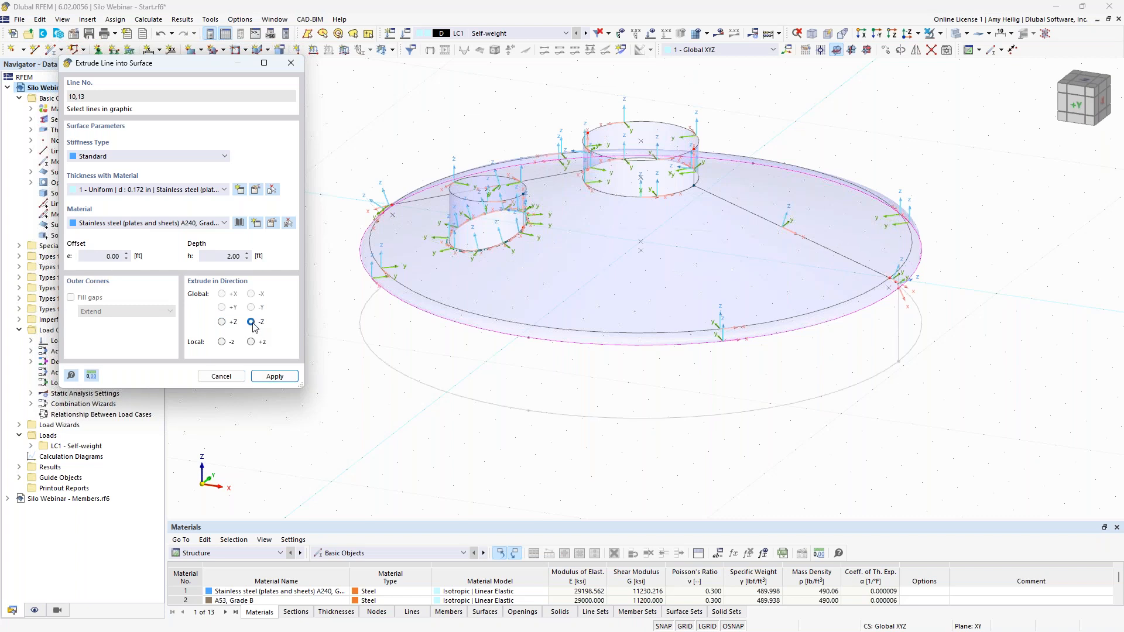
{"action": "left_click", "coordinate": [222, 258]}
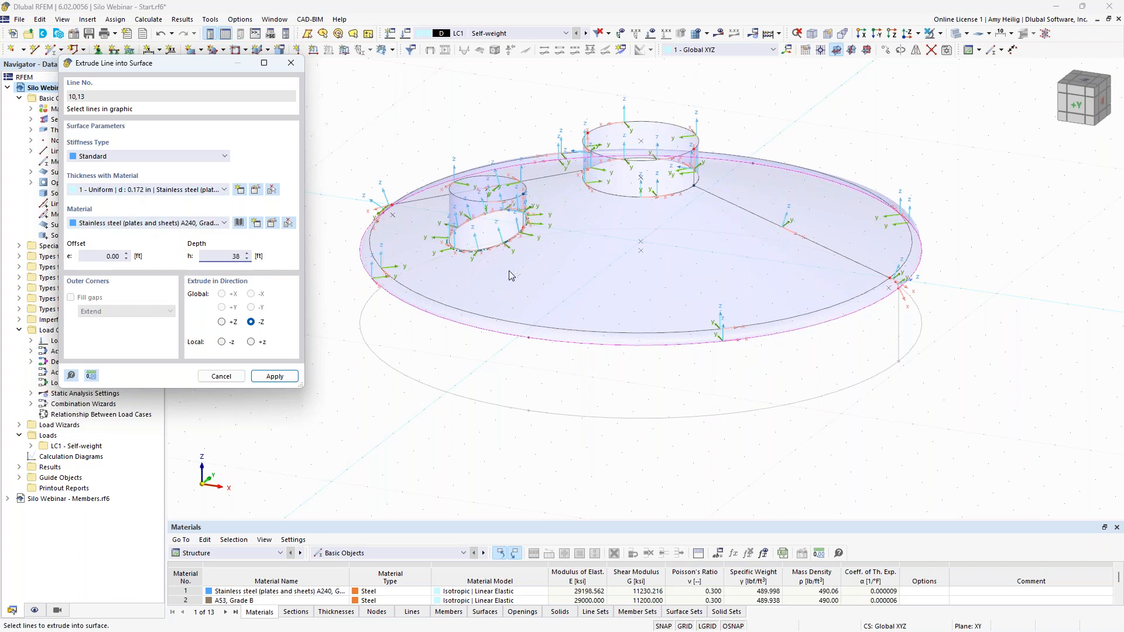
{"action": "left_click", "coordinate": [275, 376]}
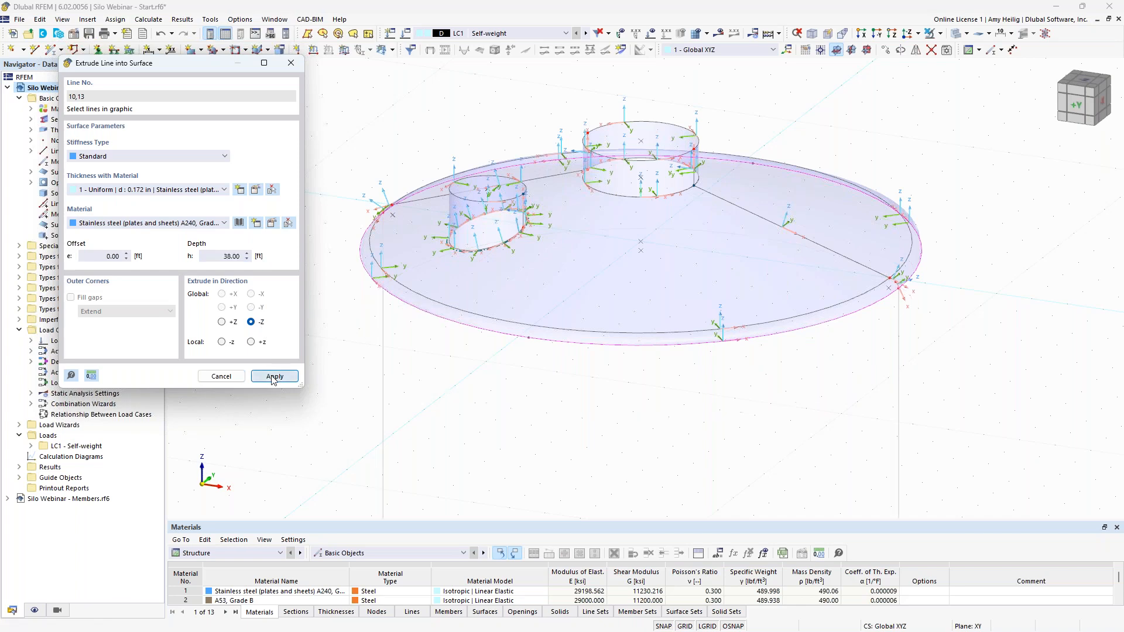
Extrude the two bottom edge arcs of the silo wall into surfaces 3.5 ft deep in the -Z direction
{"action": "scroll", "coordinate": [686, 223], "scroll_direction": "down", "scroll_amount": 5}
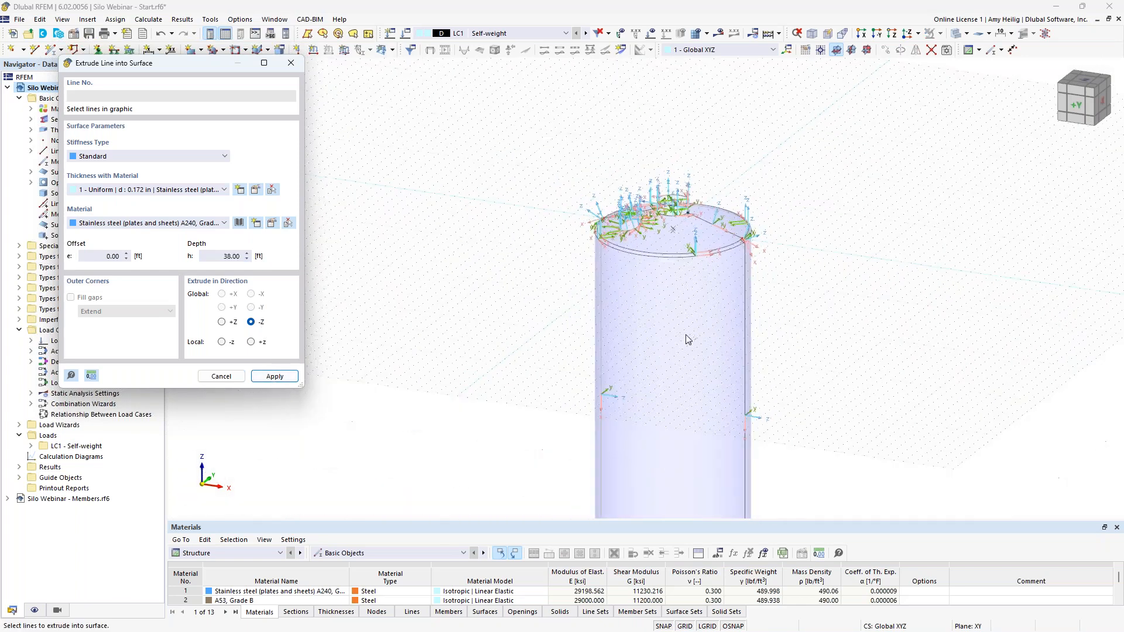
{"action": "middle_click_drag", "start_coordinate": [676, 344], "coordinate": [648, 227]}
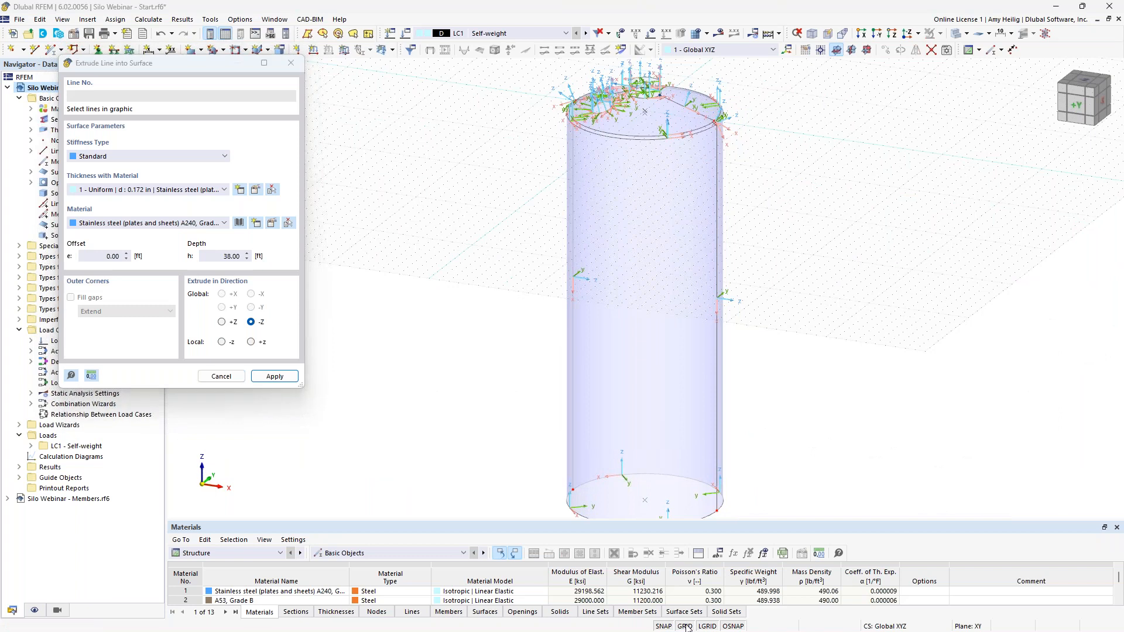
{"action": "middle_click_drag", "start_coordinate": [796, 403], "coordinate": [721, 311]}
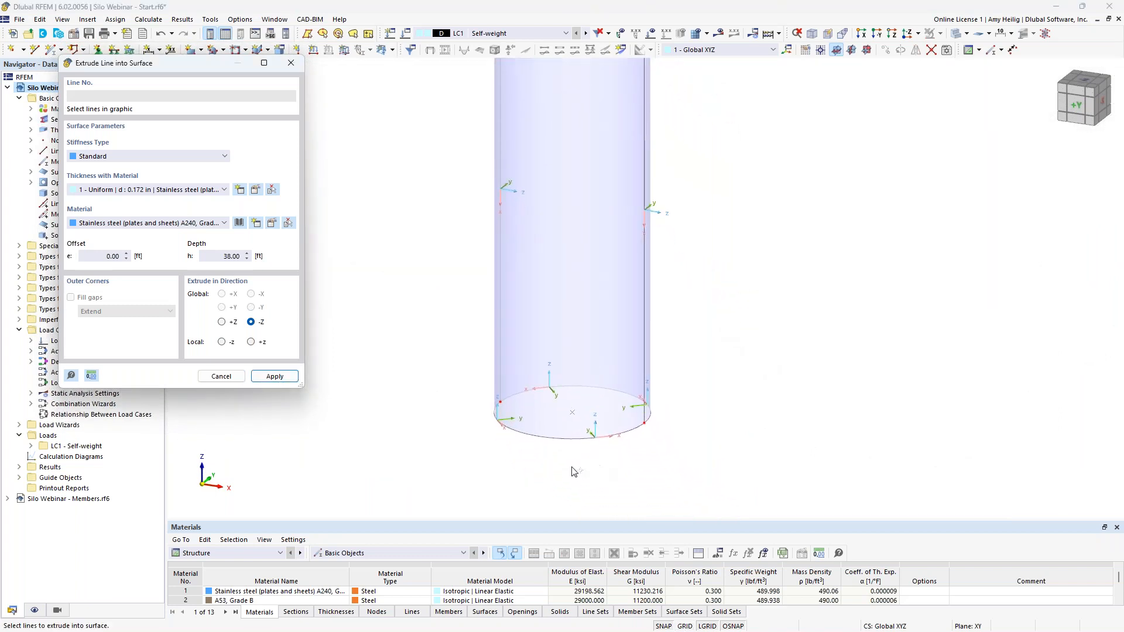
{"action": "middle_click_drag", "start_coordinate": [577, 469], "coordinate": [603, 384]}
{"action": "scroll", "coordinate": [602, 384], "scroll_direction": "up", "scroll_amount": 3}
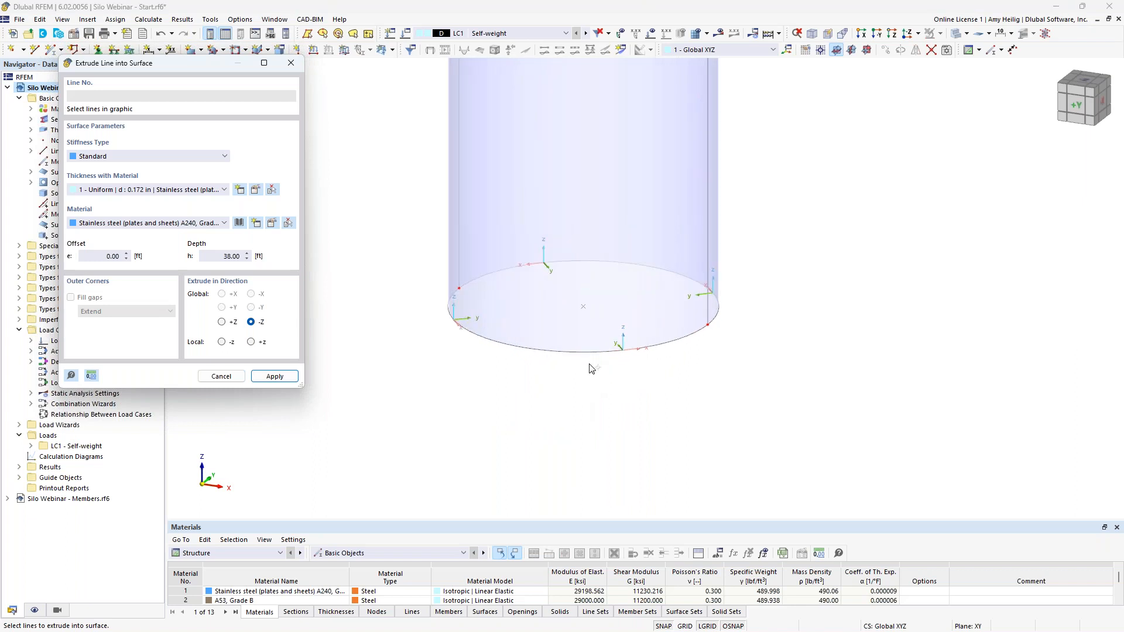
{"action": "double_click", "coordinate": [231, 256]}
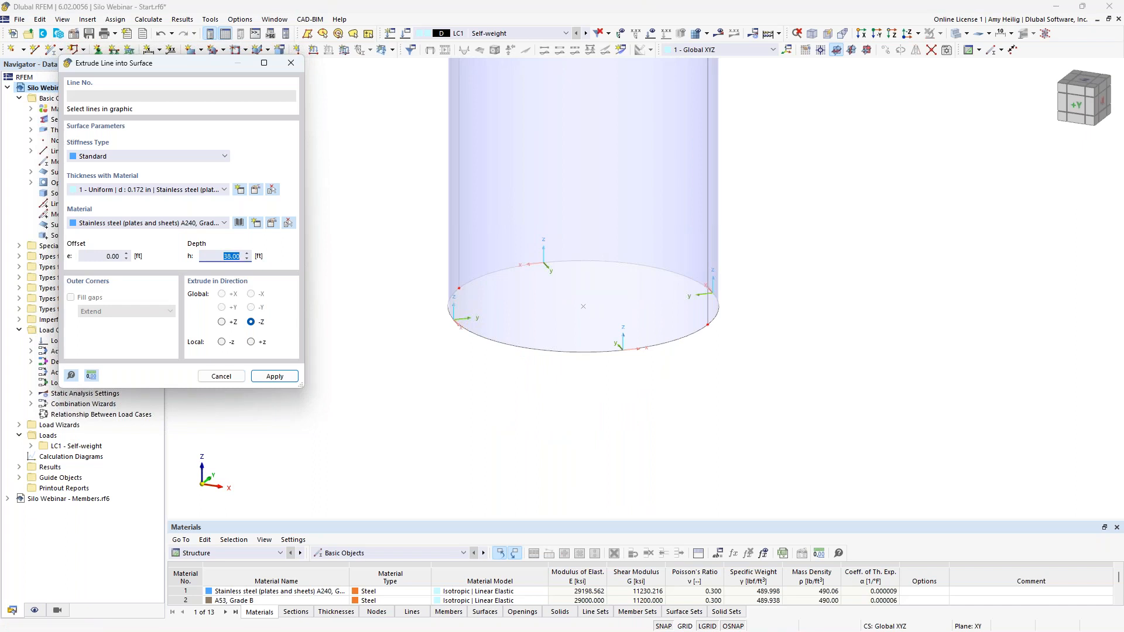
{"action": "type", "text": "3.5"}
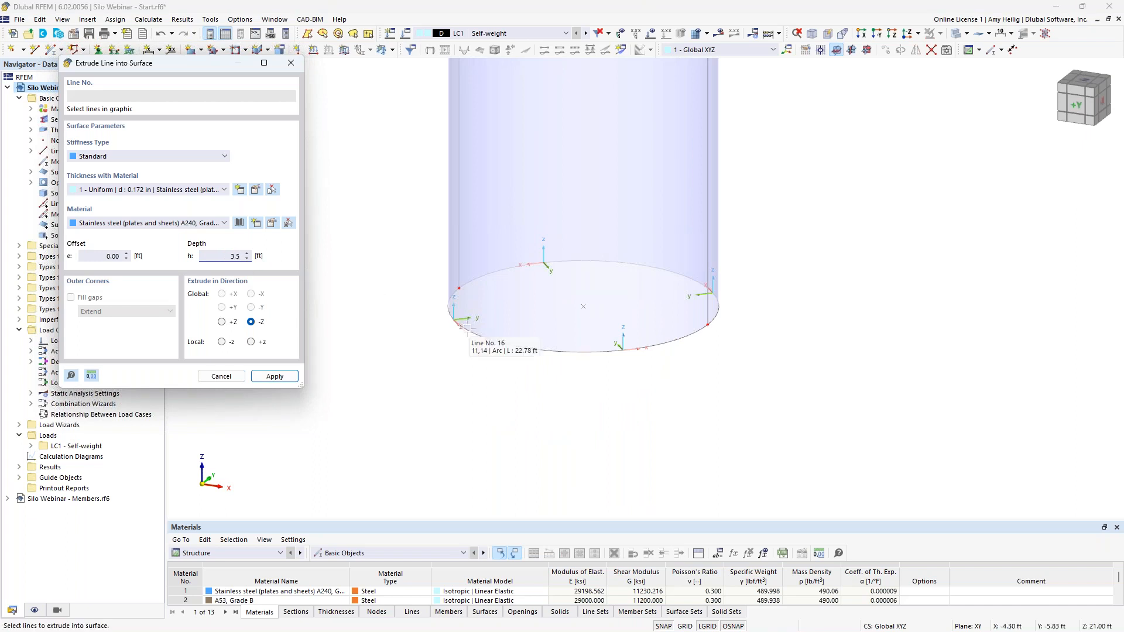
{"action": "left_click", "coordinate": [466, 328]}
{"action": "left_click", "coordinate": [489, 274]}
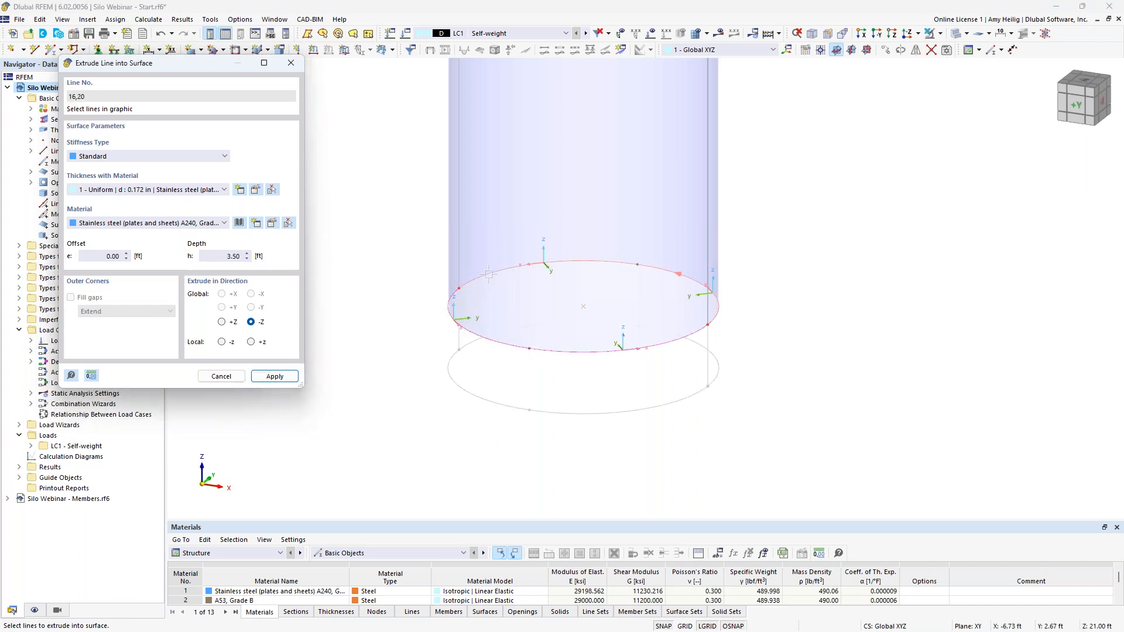
{"action": "left_click", "coordinate": [274, 376]}
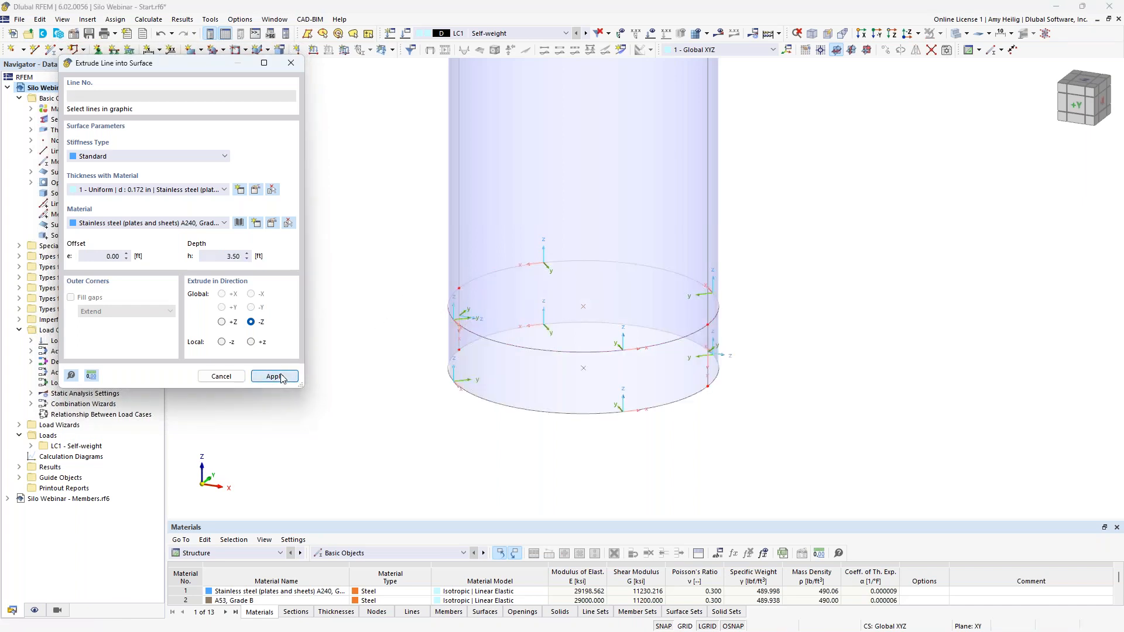
Extrude the two bottom edge arcs of the silo wall into surfaces 1.5 ft deep in the -Z direction
{"action": "left_click", "coordinate": [231, 257]}
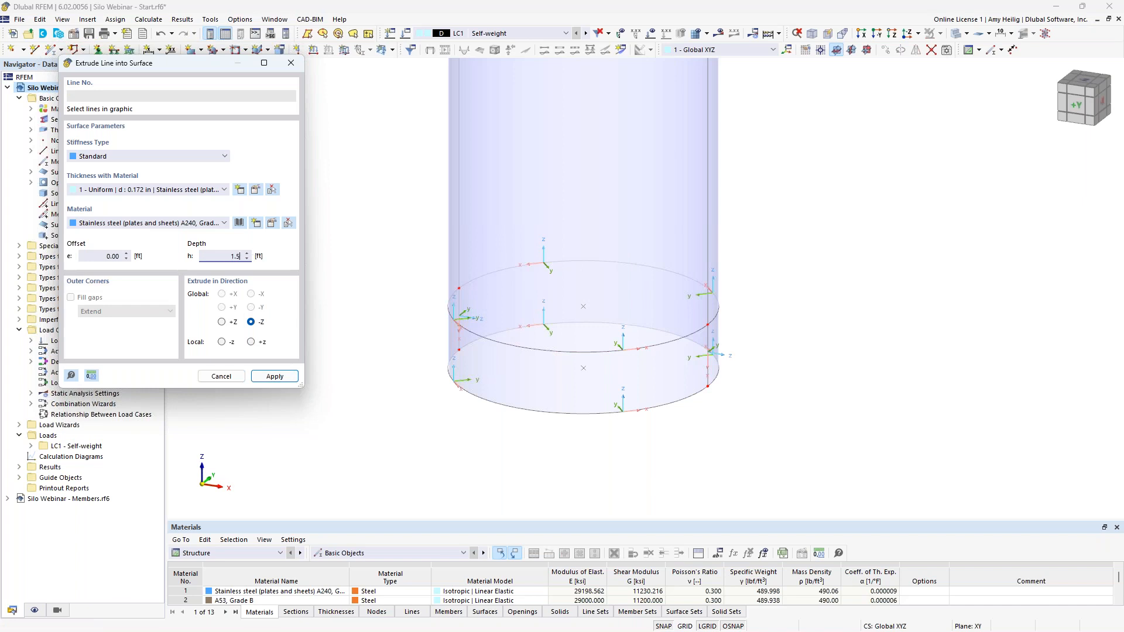
{"action": "left_click", "coordinate": [547, 413]}
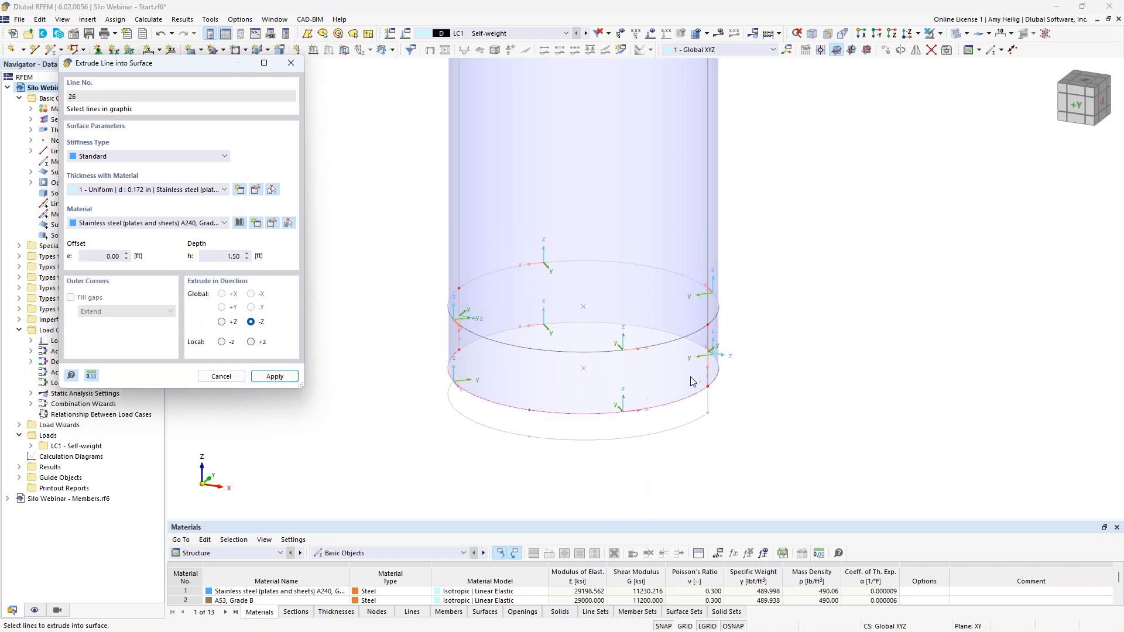
{"action": "left_click", "coordinate": [275, 376]}
{"action": "key", "text": "Escape"}
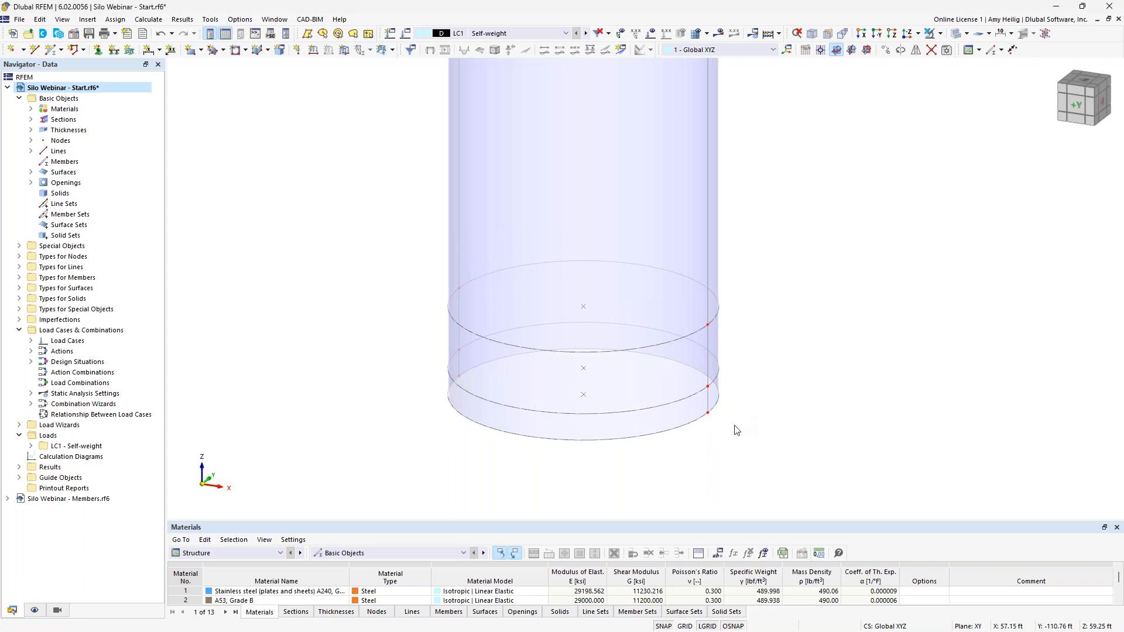
Create a node below the silo wall at X 1.5 ft, Y 0 ft, Z 5.5 ft
{"action": "middle_click_drag", "start_coordinate": [734, 434], "coordinate": [768, 316], "text": "ctrl"}
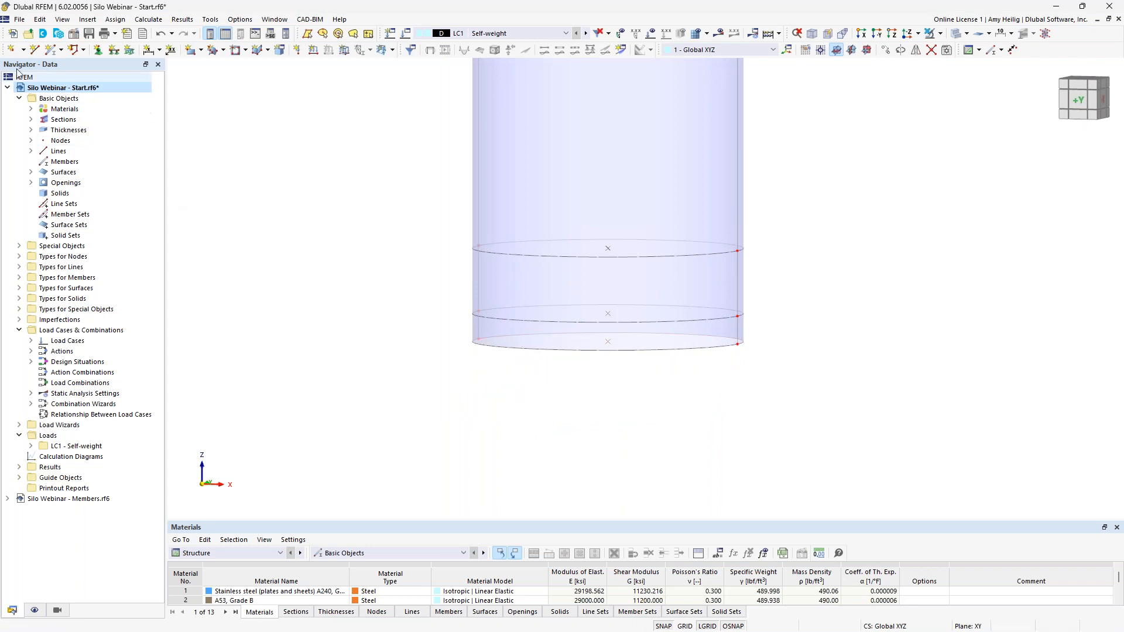
{"action": "left_click", "coordinate": [12, 50]}
{"action": "left_click_drag", "start_coordinate": [110, 66], "coordinate": [247, 154]}
{"action": "double_click", "coordinate": [381, 264]}
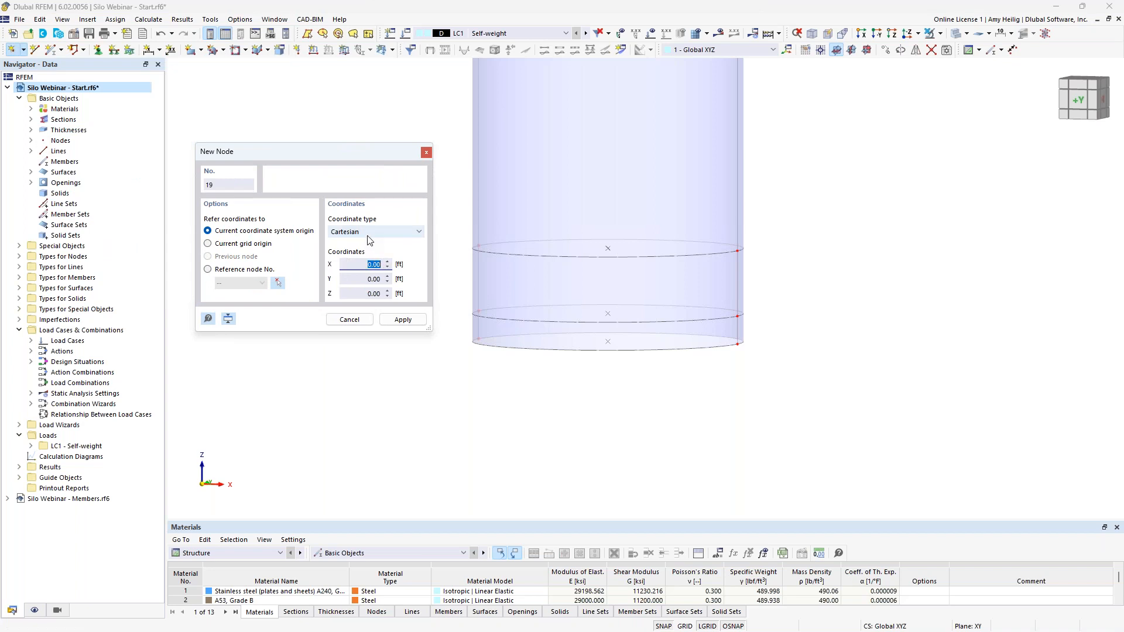
{"action": "key", "text": "Tab"}
{"action": "type", "text": "0"}
{"action": "key", "text": "Tab"}
{"action": "key", "text": "Return"}
{"action": "scroll", "coordinate": [535, 387], "scroll_direction": "down", "scroll_amount": 2}
{"action": "middle_click_drag", "start_coordinate": [552, 410], "coordinate": [553, 344]}
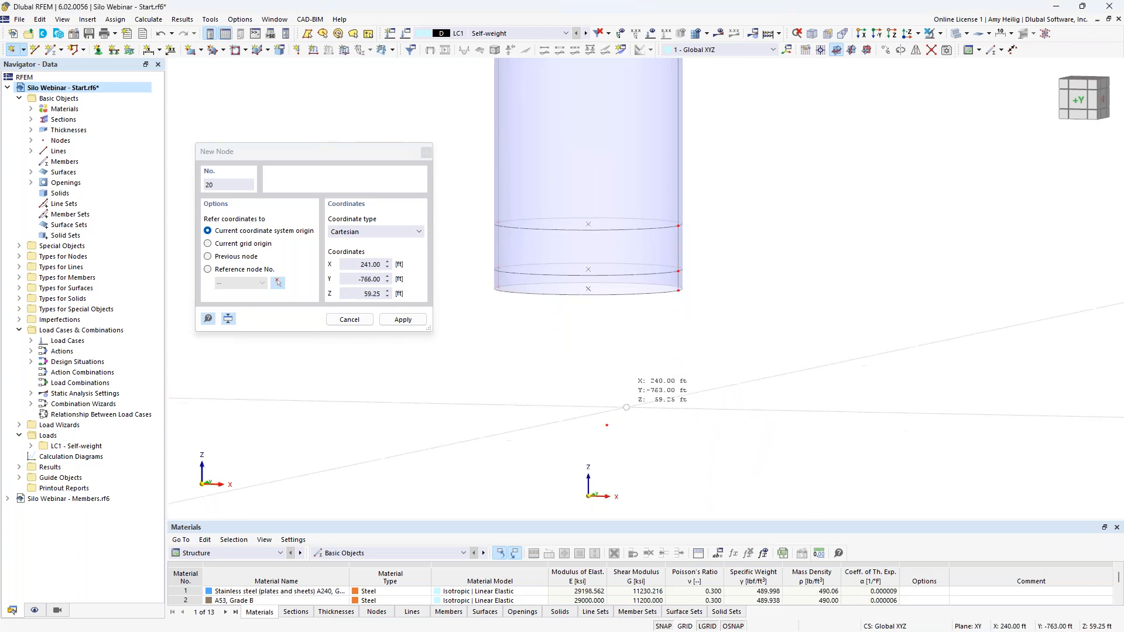
{"action": "key", "text": "Escape"}
{"action": "middle_click_drag", "start_coordinate": [647, 378], "coordinate": [644, 401], "text": "ctrl"}
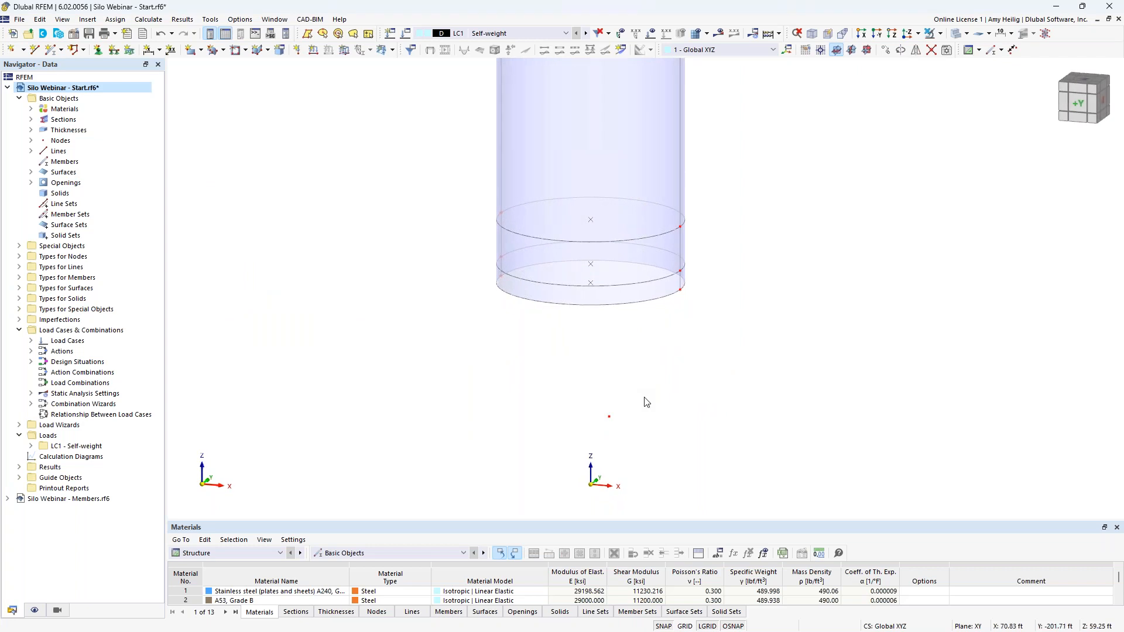
Draw a single line from the wall node at X 7.25, Z 17.5 ft down to the node at X 1.5, Z 5.5 ft
{"action": "left_click", "coordinate": [36, 51]}
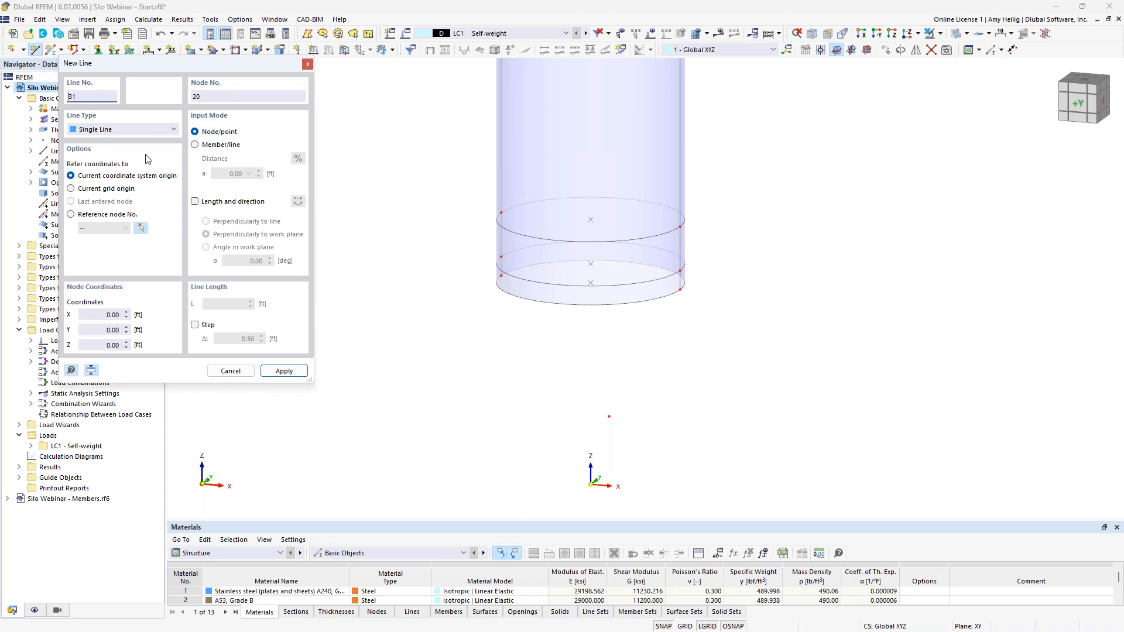
{"action": "scroll", "coordinate": [644, 352], "scroll_direction": "up", "scroll_amount": 2}
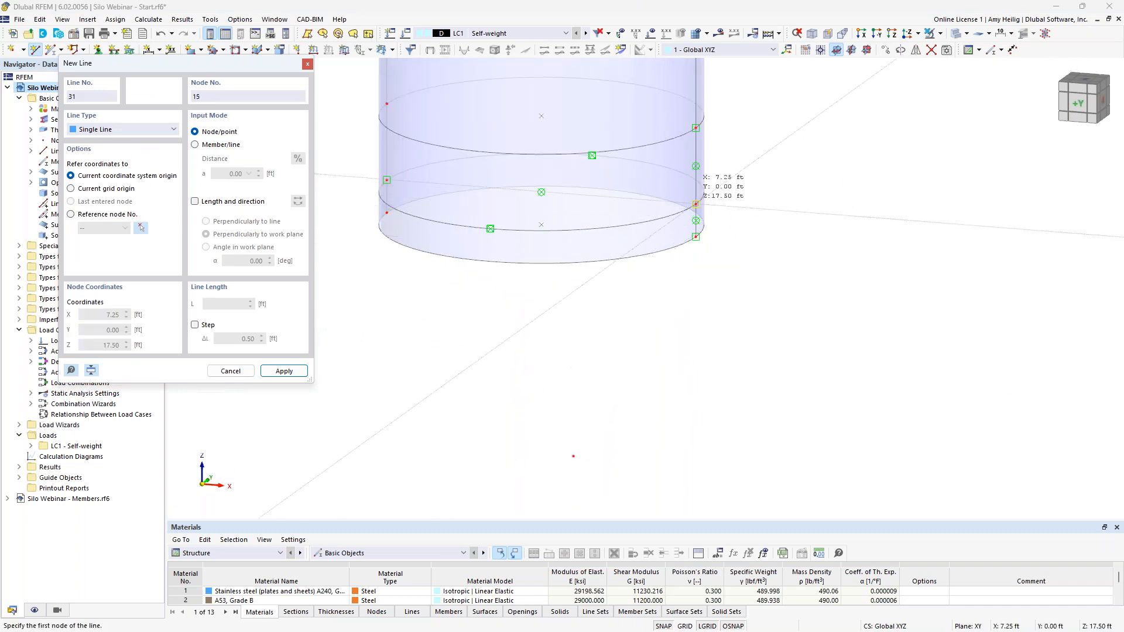
{"action": "left_click", "coordinate": [695, 205]}
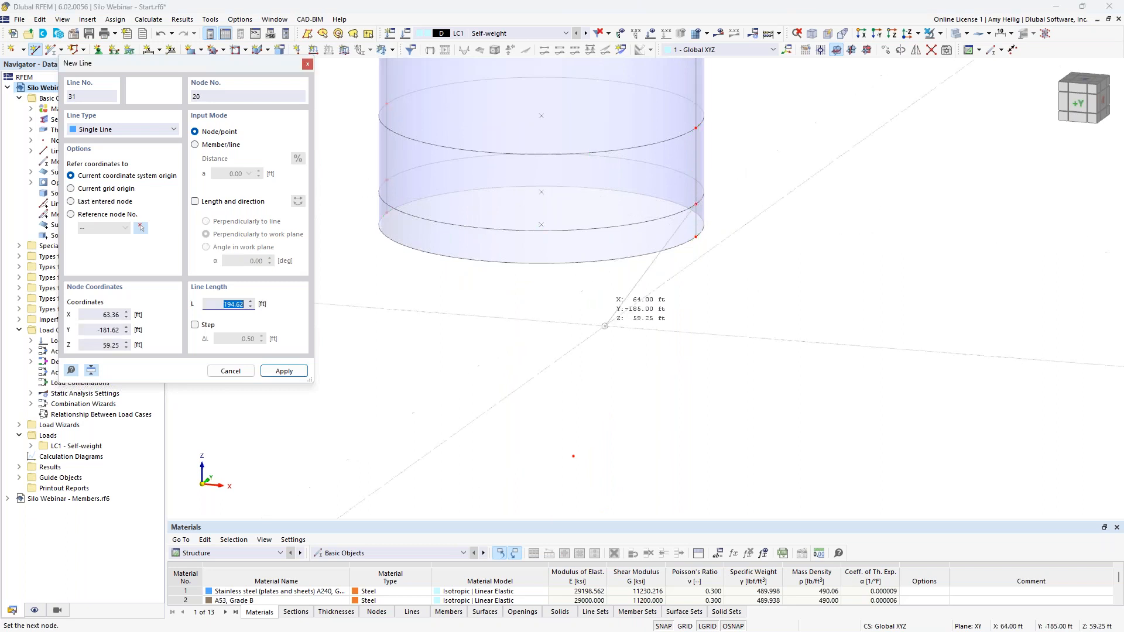
{"action": "left_click", "coordinate": [573, 456]}
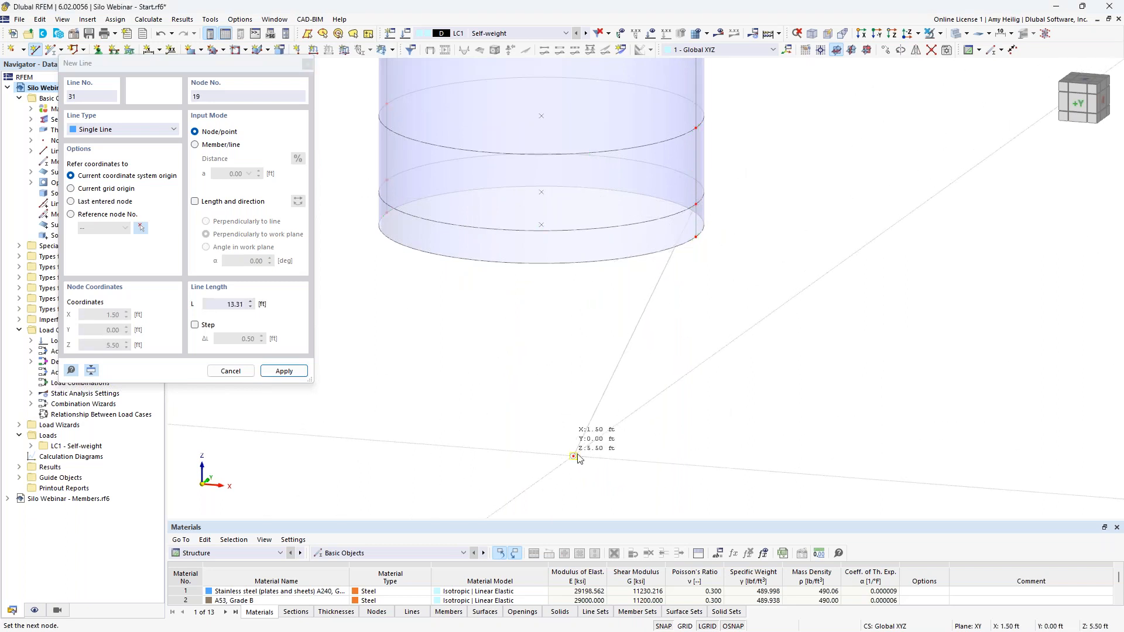
{"action": "right_click", "coordinate": [676, 360]}
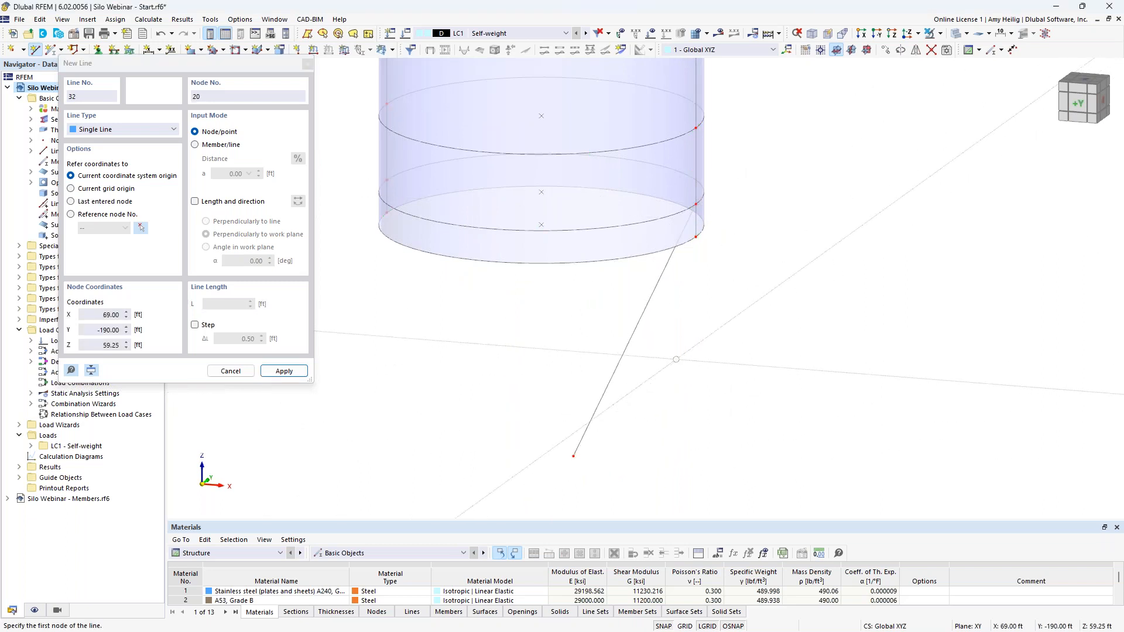
{"action": "right_click", "coordinate": [676, 360]}
Rotate the sloped line as a copy in 2 steps of 180° about the global Z axis, linking the lines with arc-edged surfaces to form the hopper
{"action": "left_click_drag", "start_coordinate": [681, 369], "coordinate": [554, 333]}
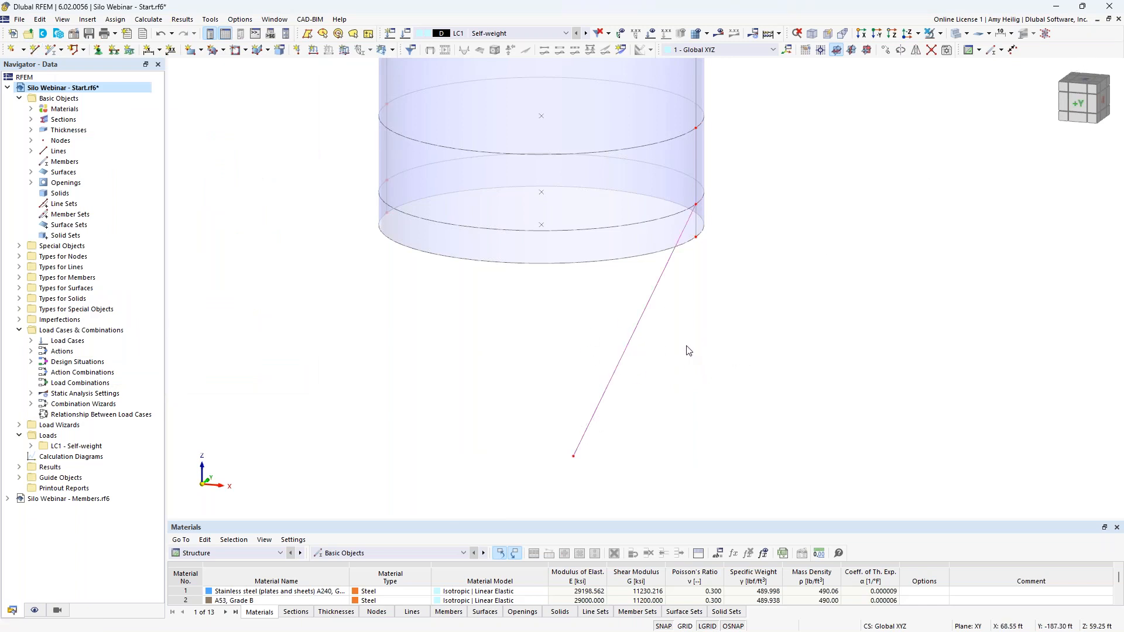
{"action": "left_click", "coordinate": [901, 50]}
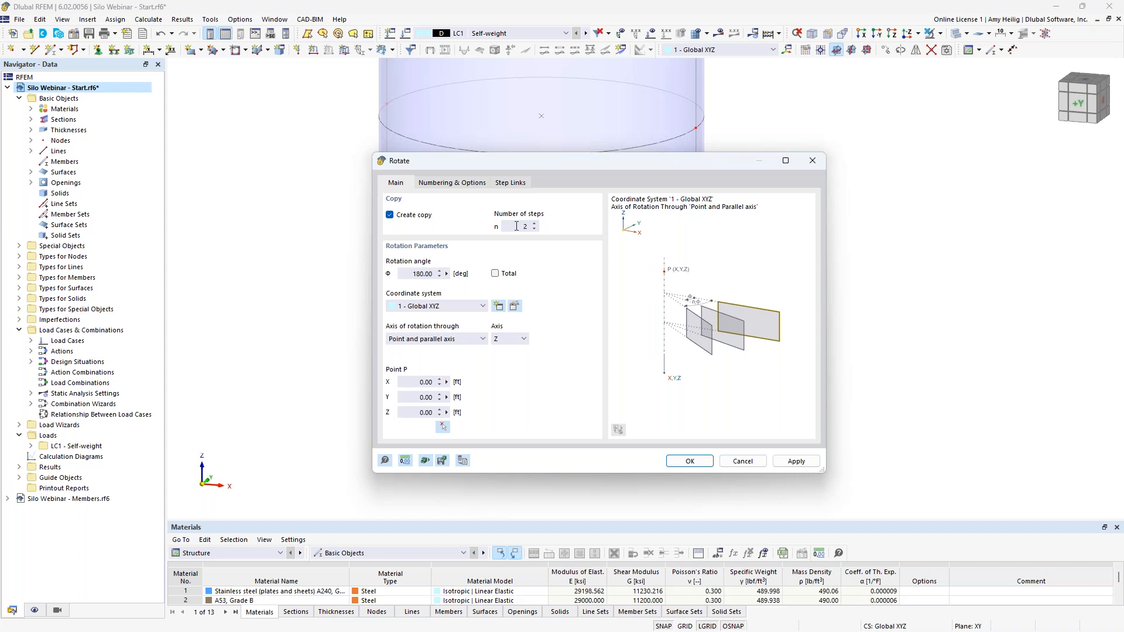
{"action": "left_click", "coordinate": [451, 183]}
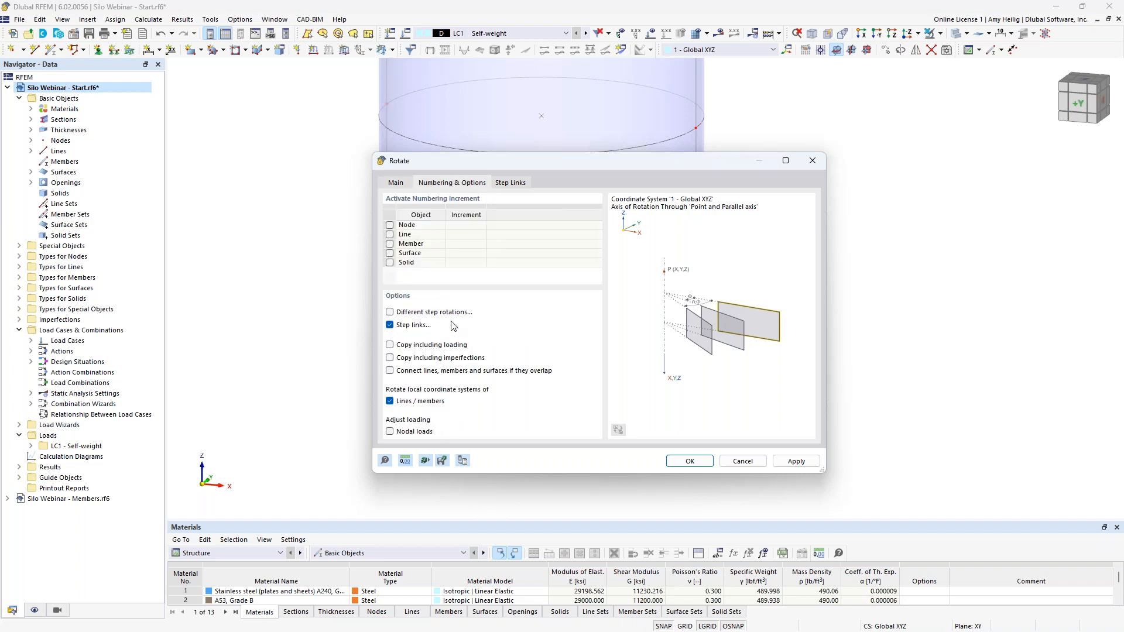
{"action": "left_click", "coordinate": [510, 184]}
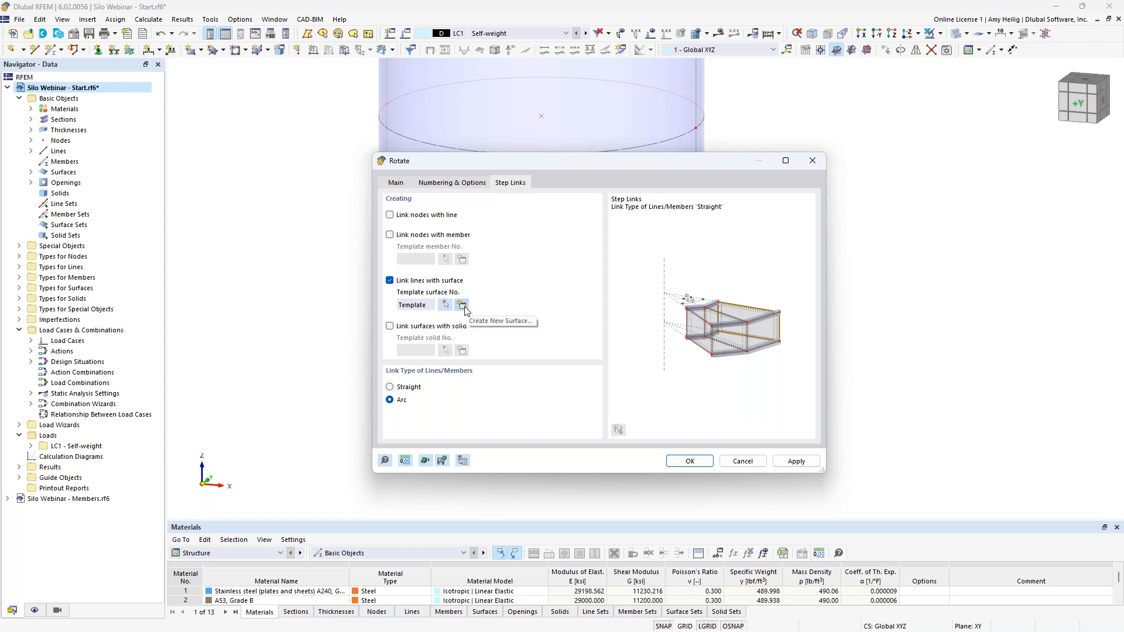
{"action": "left_click", "coordinate": [690, 461]}
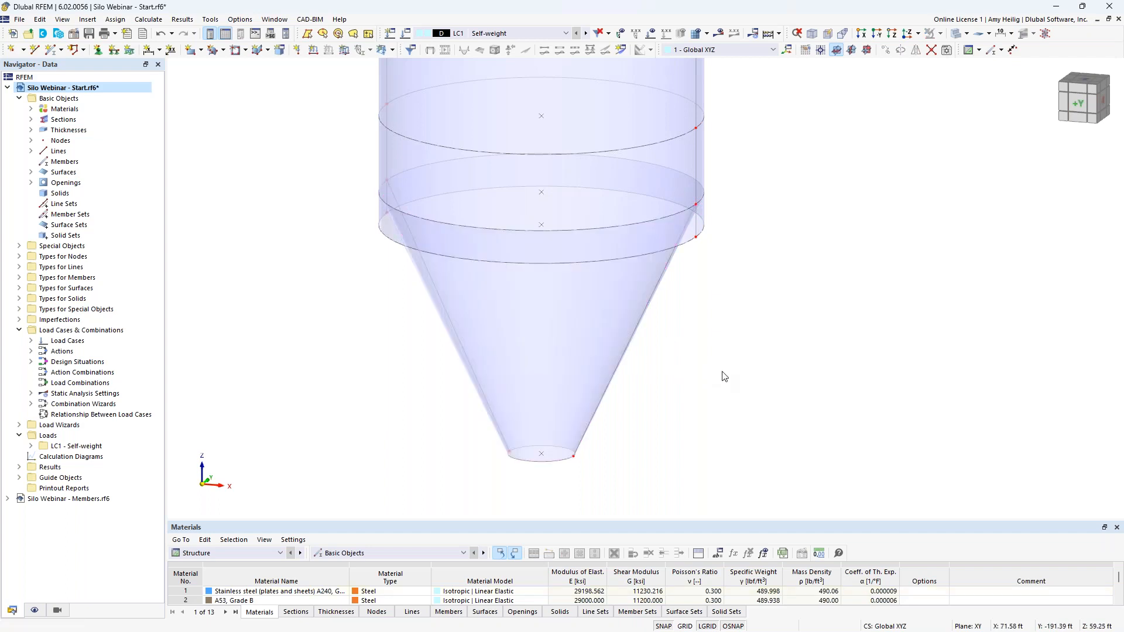
Isolate the ring arcs at the top of the 3.5 ft wall section and at the wall's bottom edge by visibility of selected objects
{"action": "middle_click_drag", "start_coordinate": [723, 316], "coordinate": [726, 339]}
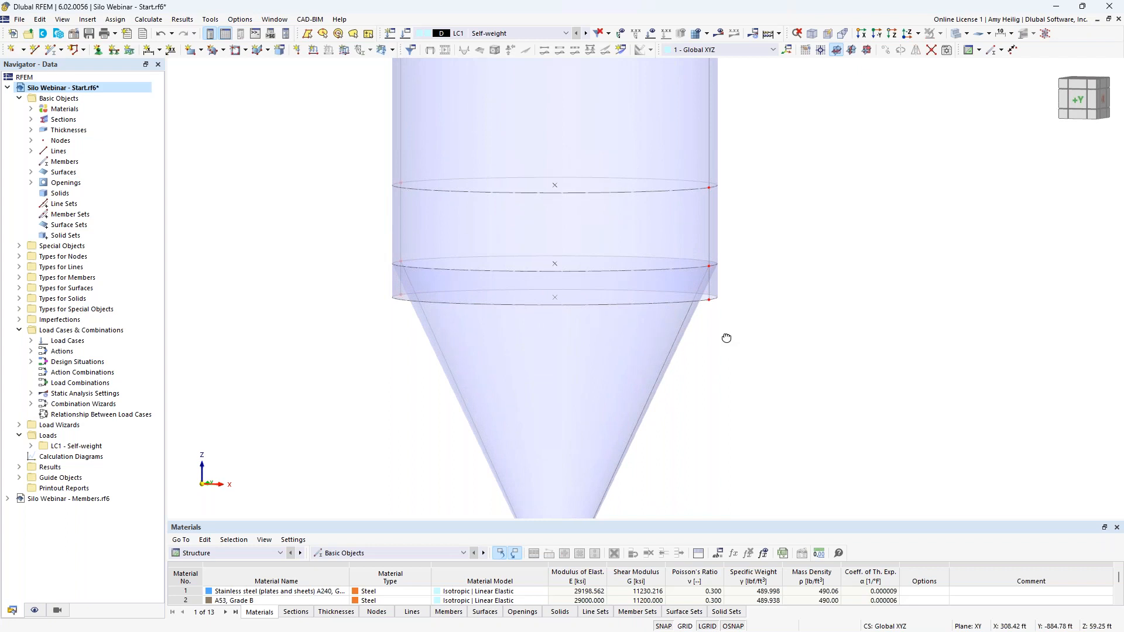
{"action": "middle_click_drag", "start_coordinate": [712, 365], "coordinate": [722, 289]}
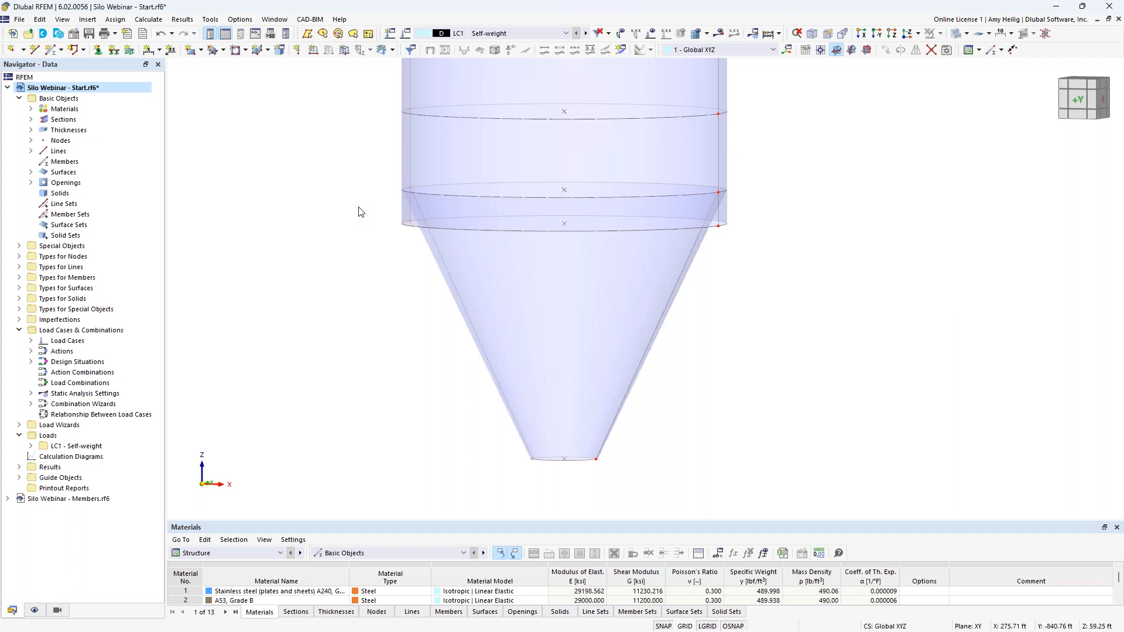
{"action": "middle_click_drag", "start_coordinate": [318, 223], "coordinate": [316, 273]}
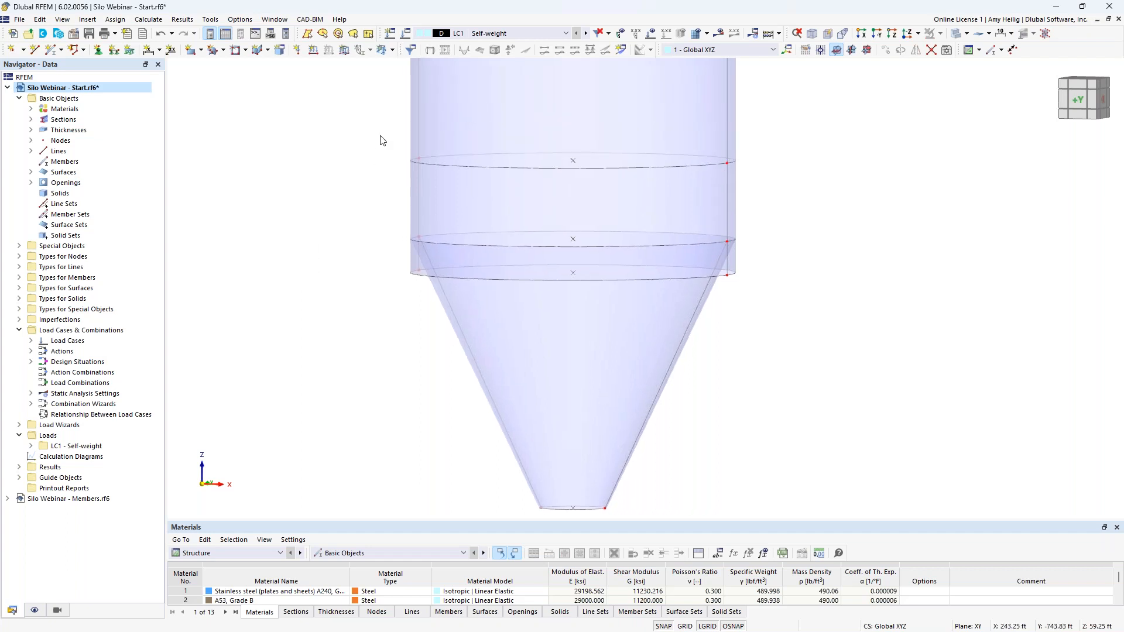
{"action": "left_click_drag", "start_coordinate": [508, 162], "coordinate": [762, 184]}
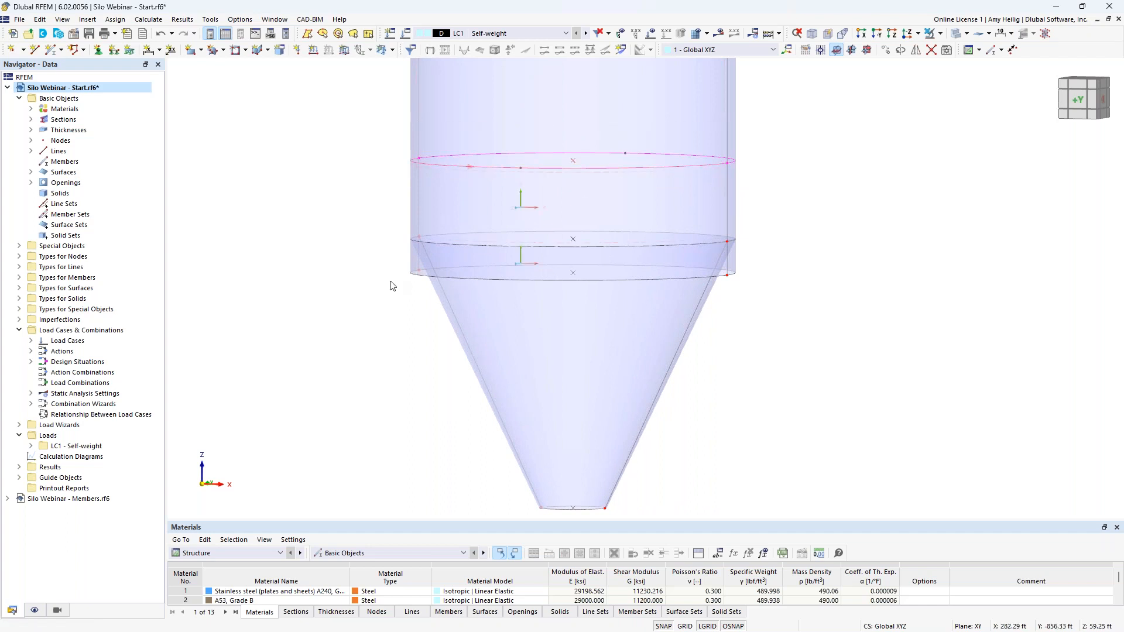
{"action": "left_click_drag", "start_coordinate": [393, 260], "coordinate": [753, 288]}
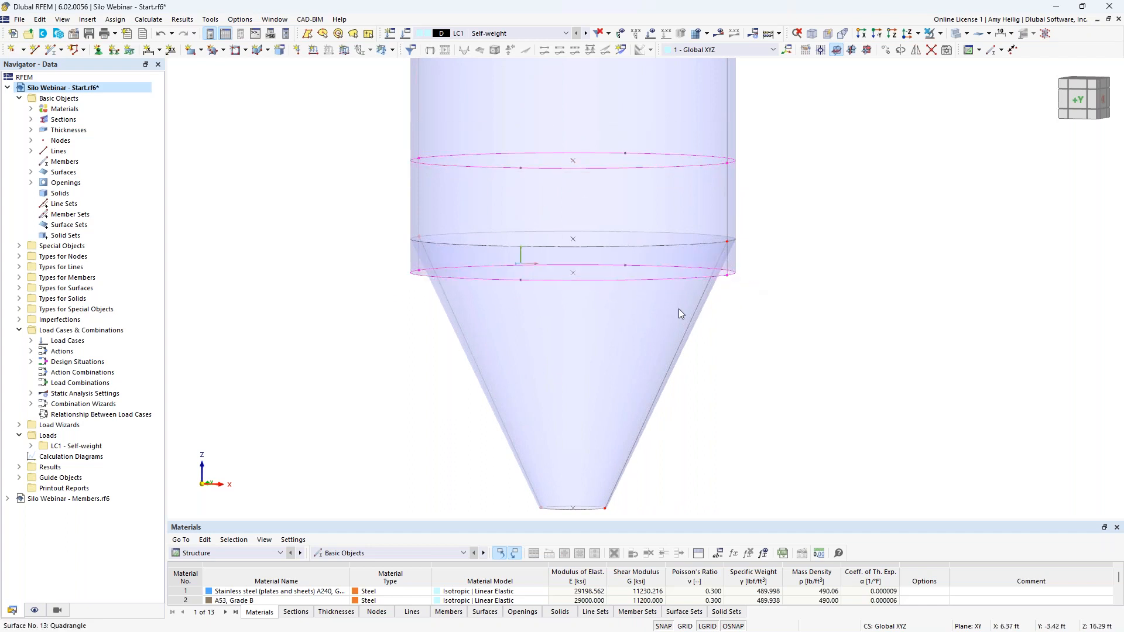
{"action": "left_click", "coordinate": [940, 33]}
{"action": "left_click", "coordinate": [946, 50]}
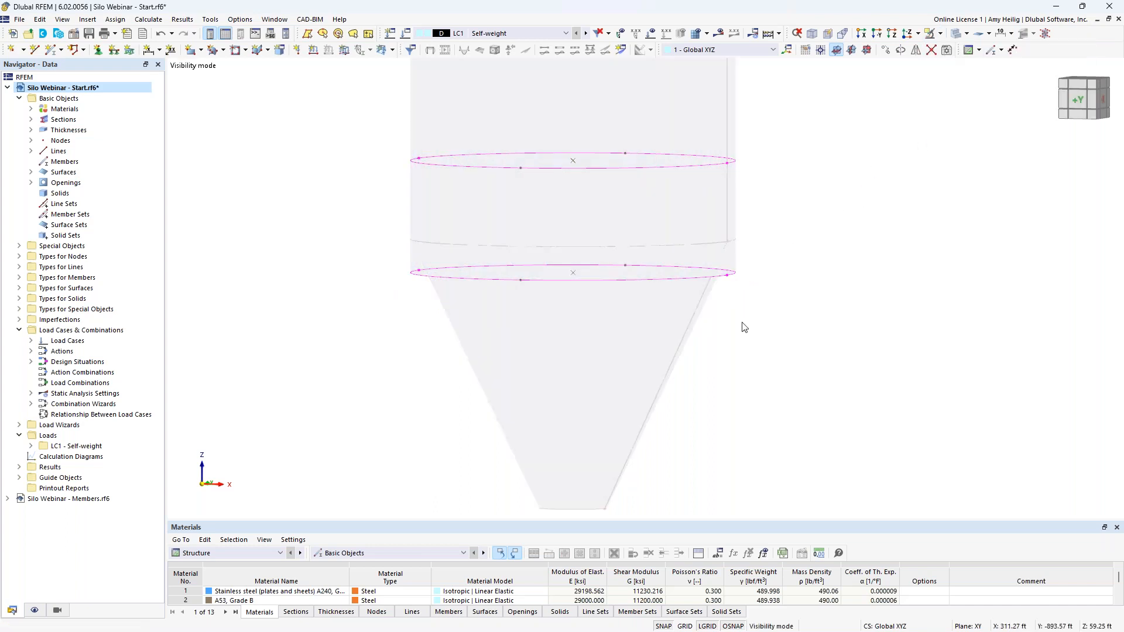
{"action": "left_click", "coordinate": [777, 311]}
Create parallel lines from the two upper ring arcs, offset 0.5 ft outward in the -y direction
{"action": "middle_click_drag", "start_coordinate": [790, 302], "coordinate": [765, 322], "text": "ctrl"}
{"action": "left_click_drag", "start_coordinate": [381, 104], "coordinate": [768, 208]}
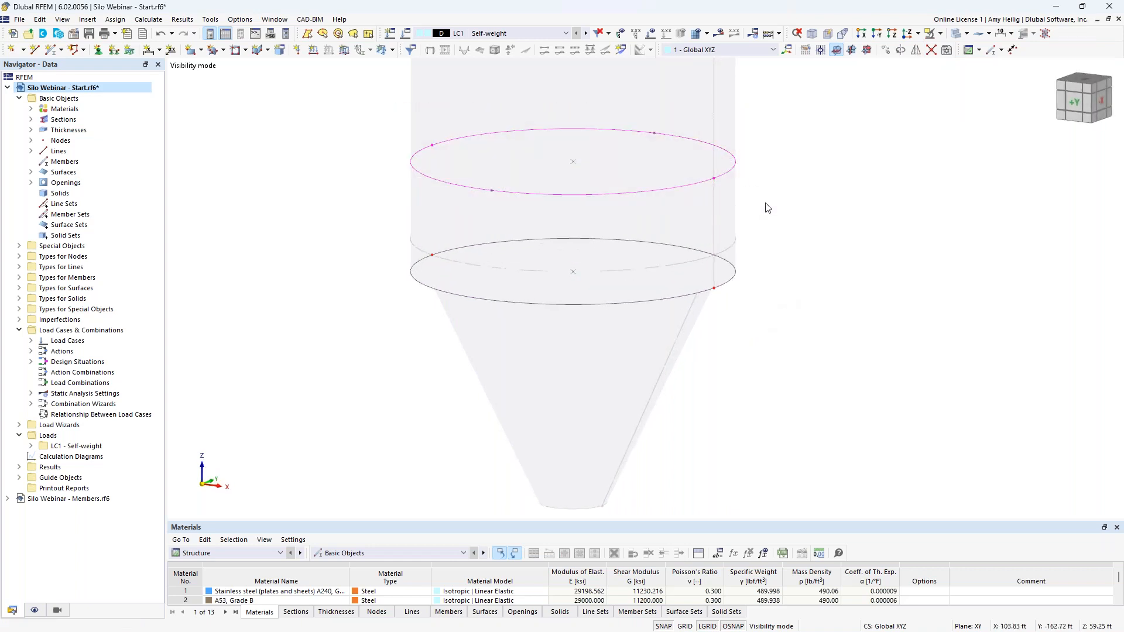
{"action": "right_click", "coordinate": [654, 194]}
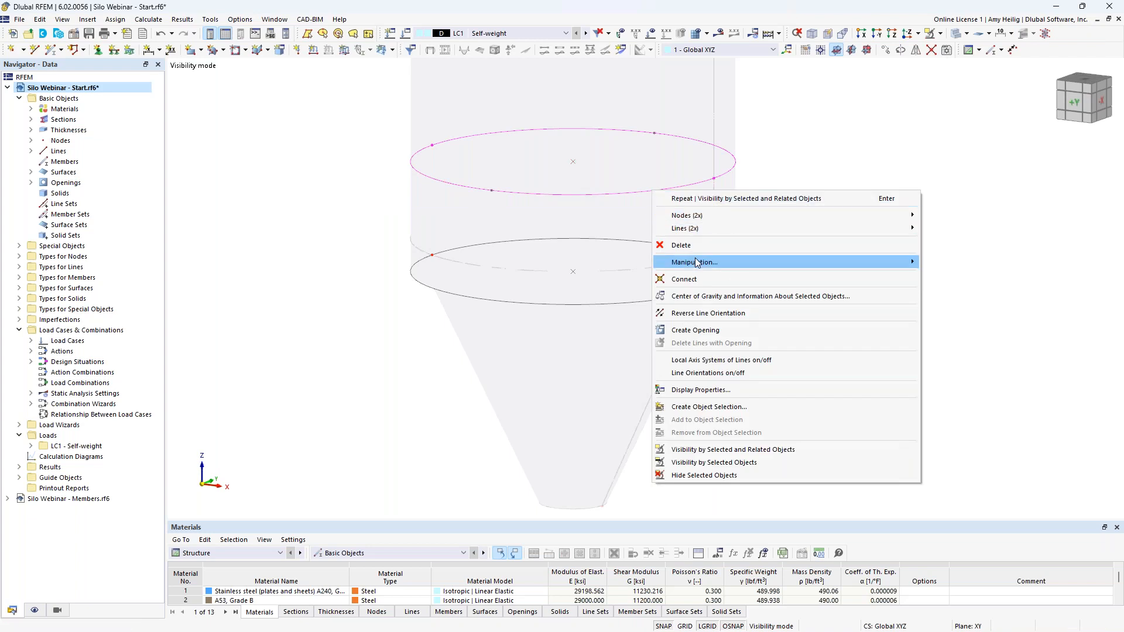
{"action": "mouse_move", "coordinate": [695, 259]}
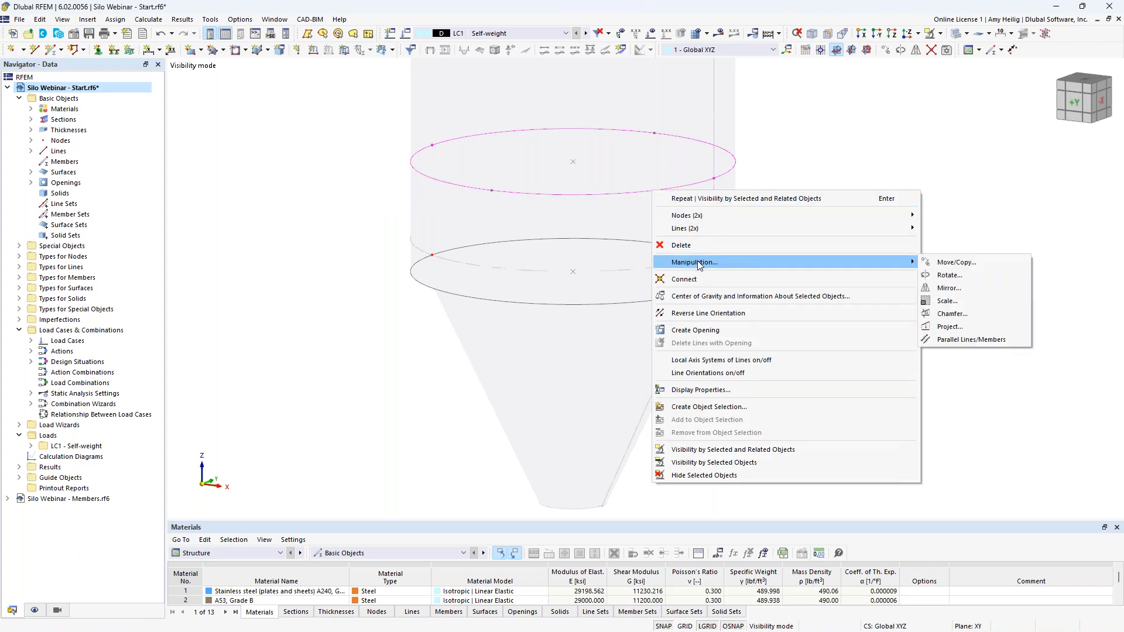
{"action": "left_click", "coordinate": [958, 340]}
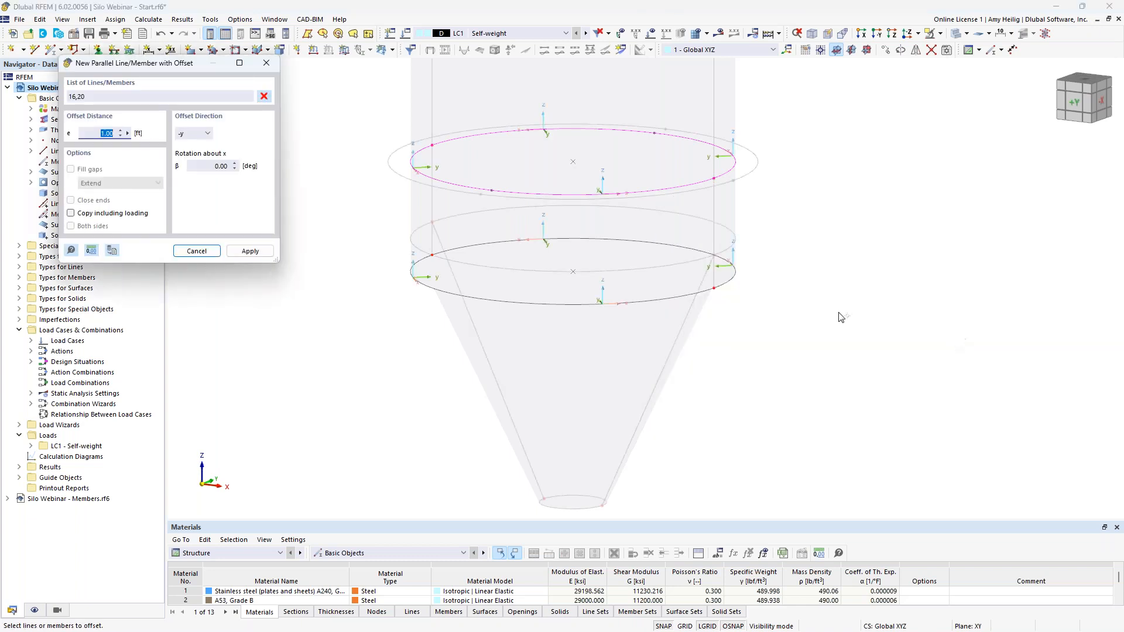
{"action": "left_click_drag", "start_coordinate": [192, 67], "coordinate": [256, 107]}
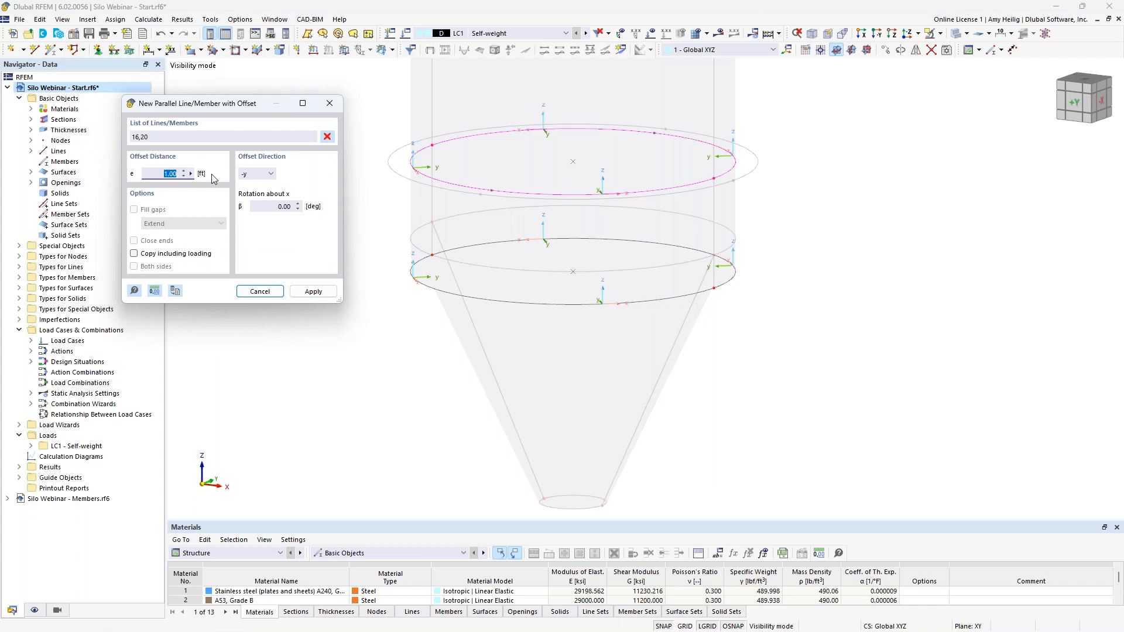
{"action": "type", "text": "0.5"}
{"action": "left_click", "coordinate": [313, 291]}
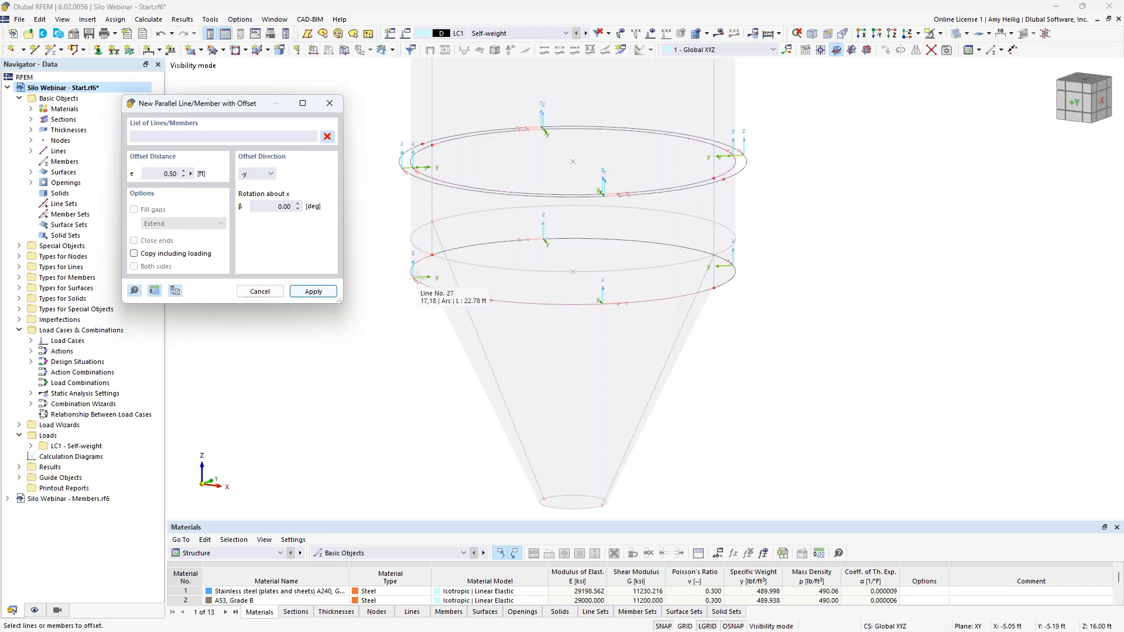
Offset the two lower ring arcs 0.5 ft outward in the -y direction as parallel lines
{"action": "left_click", "coordinate": [416, 283]}
{"action": "left_click", "coordinate": [449, 247]}
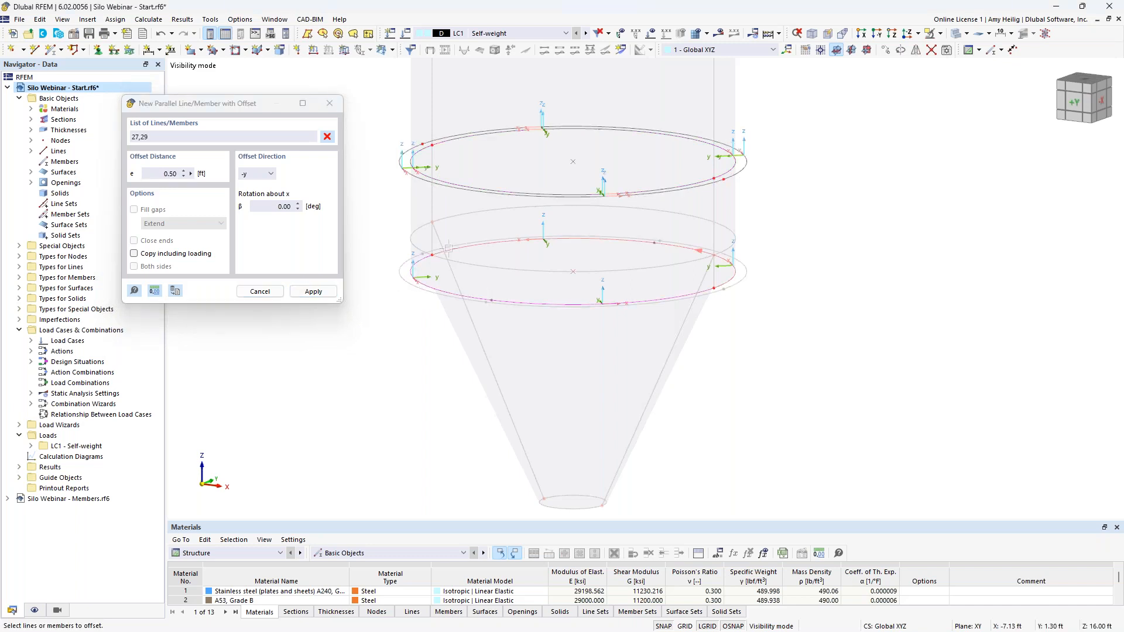
{"action": "left_click", "coordinate": [313, 291]}
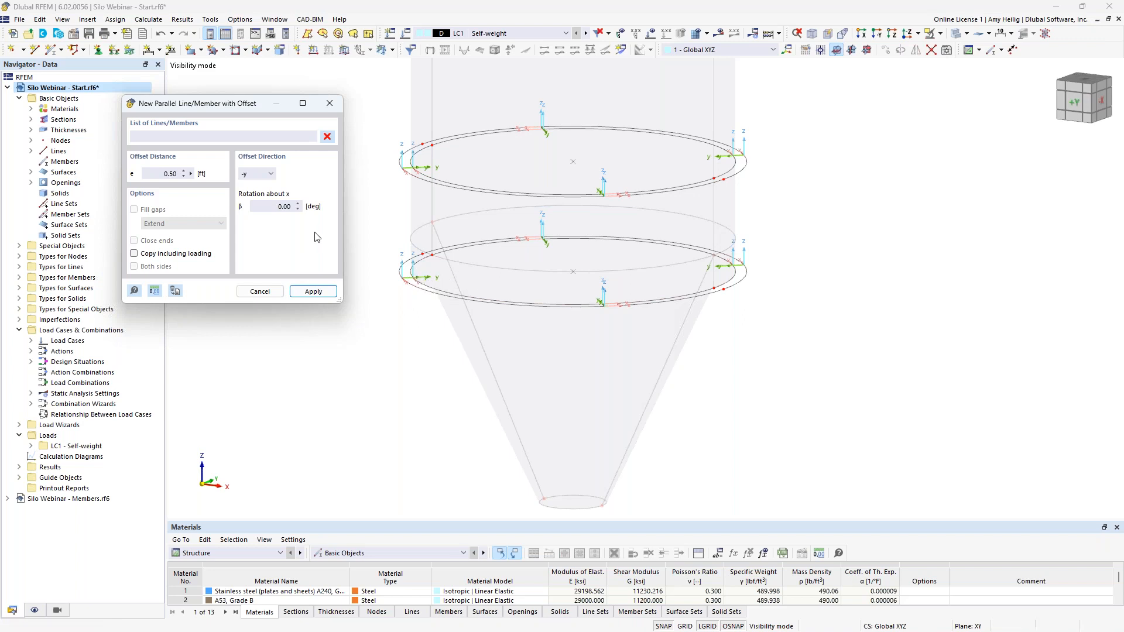
Offset the two original lower ring arcs 0.5 ft inward in the +y direction as parallel lines
{"action": "left_click", "coordinate": [271, 174]}
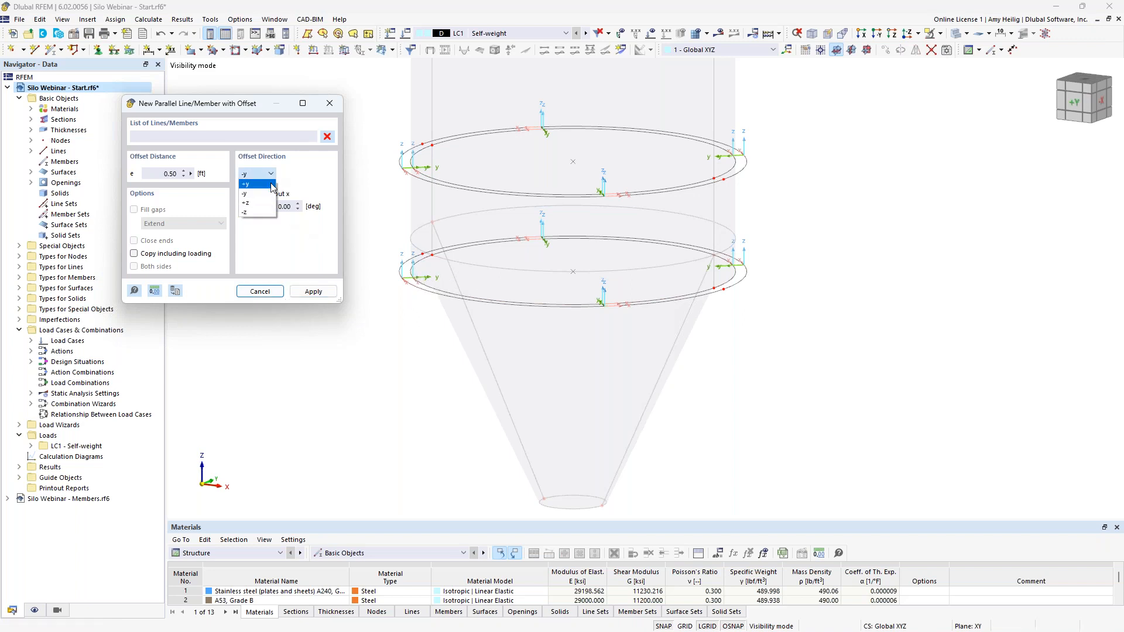
{"action": "left_click", "coordinate": [272, 185]}
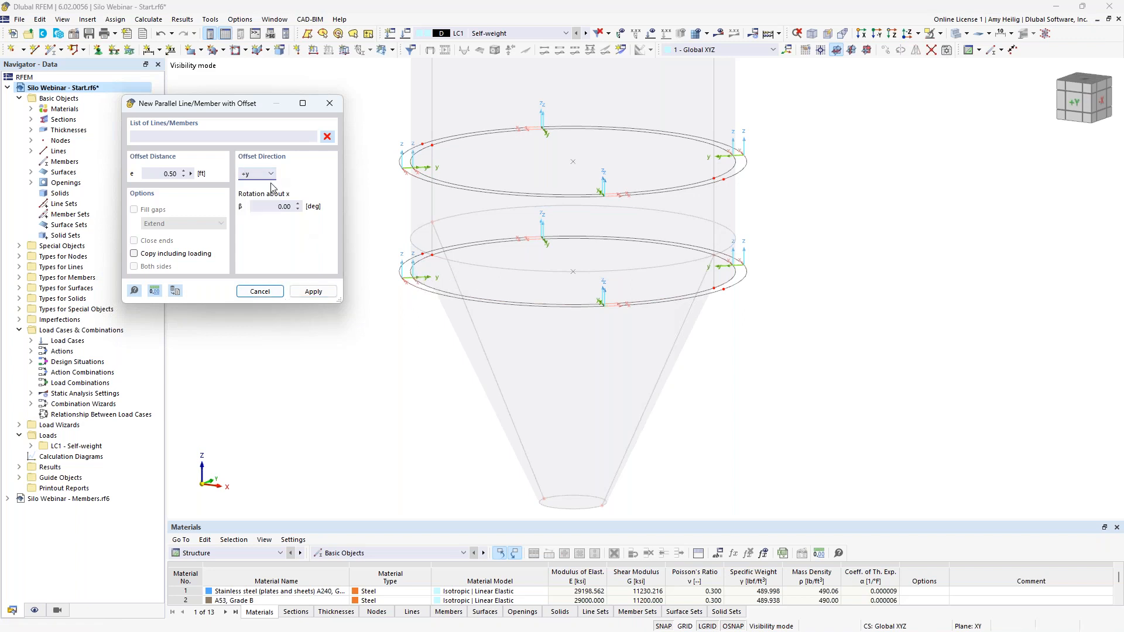
{"action": "left_click", "coordinate": [416, 273]}
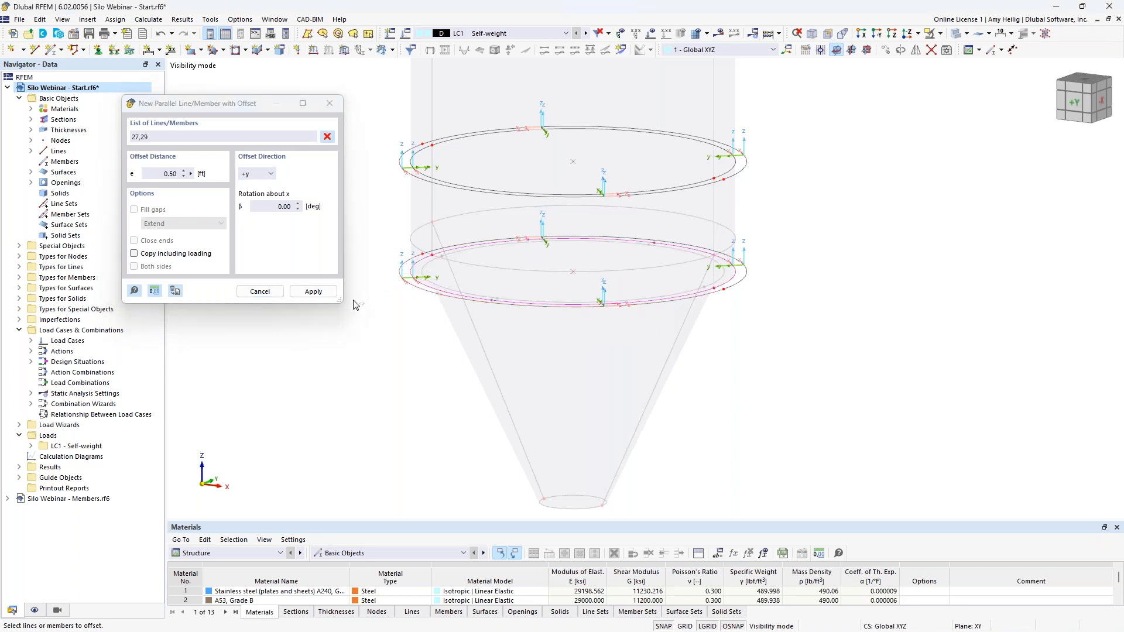
{"action": "left_click", "coordinate": [335, 291]}
{"action": "key", "text": "Escape"}
{"action": "scroll", "coordinate": [366, 336], "scroll_direction": "up", "scroll_amount": 3}
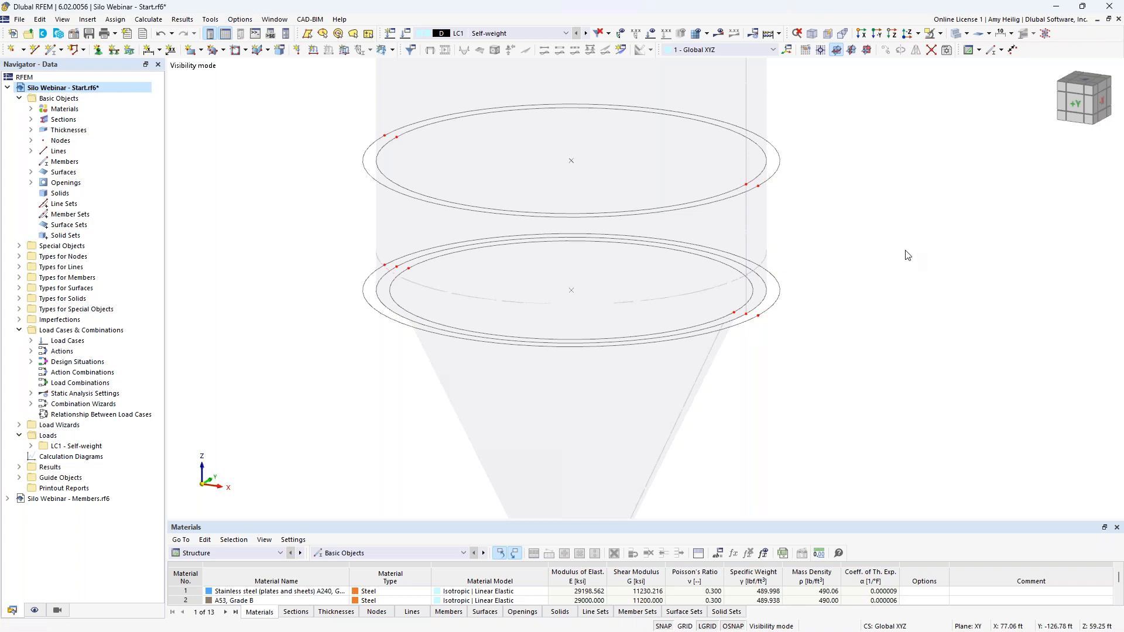
Draw short single lines joining the inner and outer arc endpoints at both ends of the upper ring
{"action": "scroll", "coordinate": [419, 143], "scroll_direction": "up", "scroll_amount": 2}
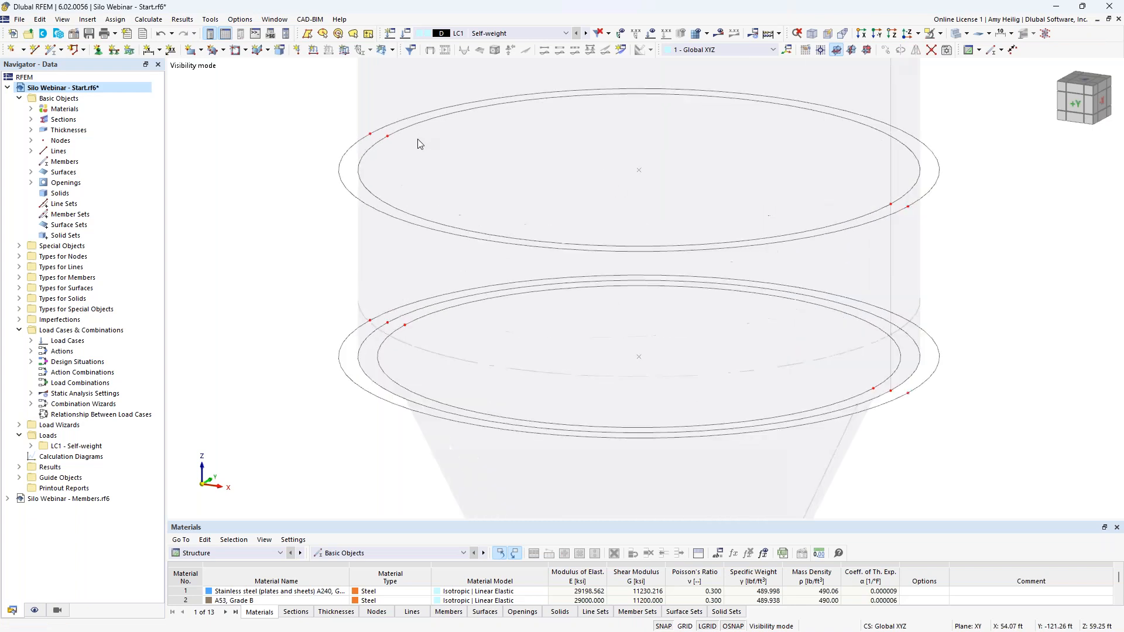
{"action": "left_click", "coordinate": [35, 50]}
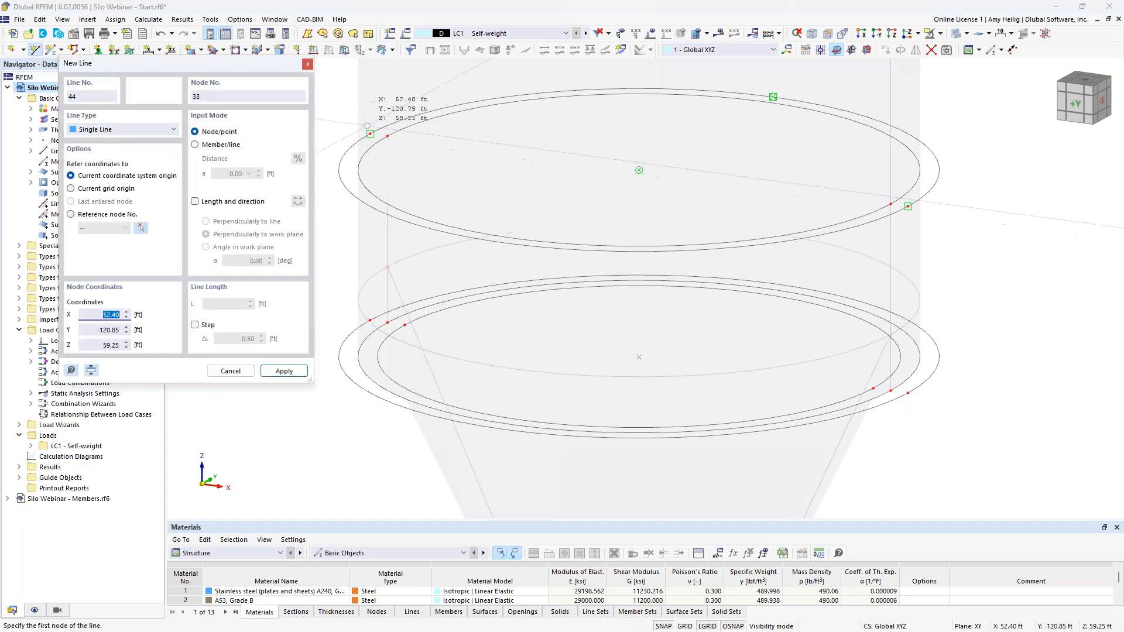
{"action": "left_click", "coordinate": [387, 136]}
{"action": "left_click", "coordinate": [387, 136]}
{"action": "right_click", "coordinate": [478, 152]}
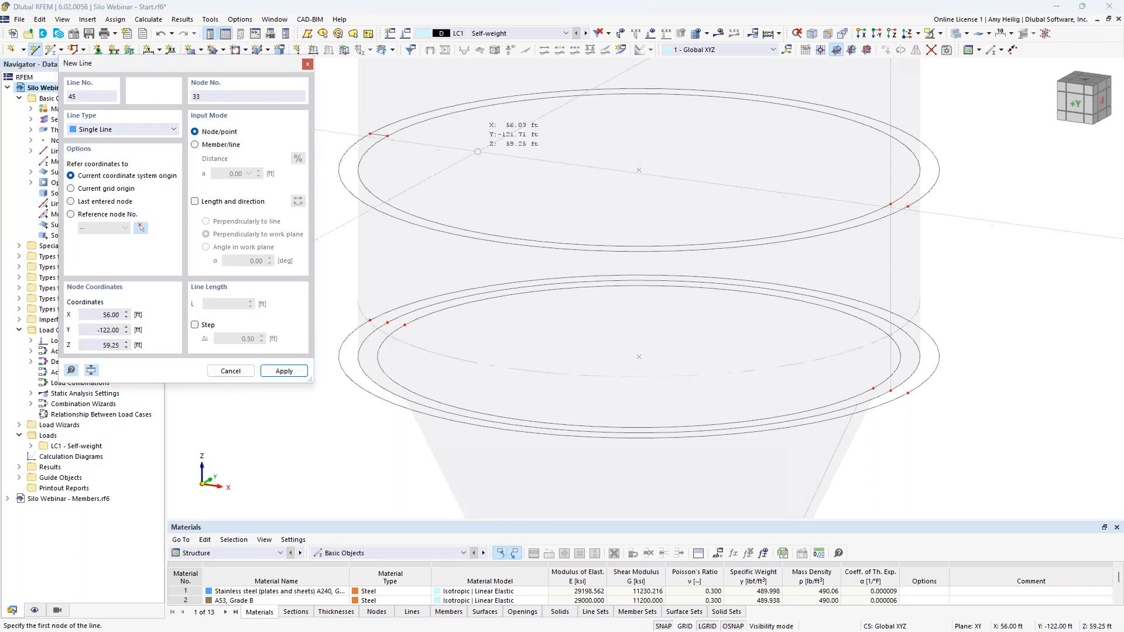
{"action": "left_click", "coordinate": [891, 204]}
{"action": "left_click", "coordinate": [908, 206]}
{"action": "right_click", "coordinate": [946, 222]}
Join the endpoints of the three concentric lower ring arcs with radial single lines at both ends
{"action": "left_click", "coordinate": [405, 325]}
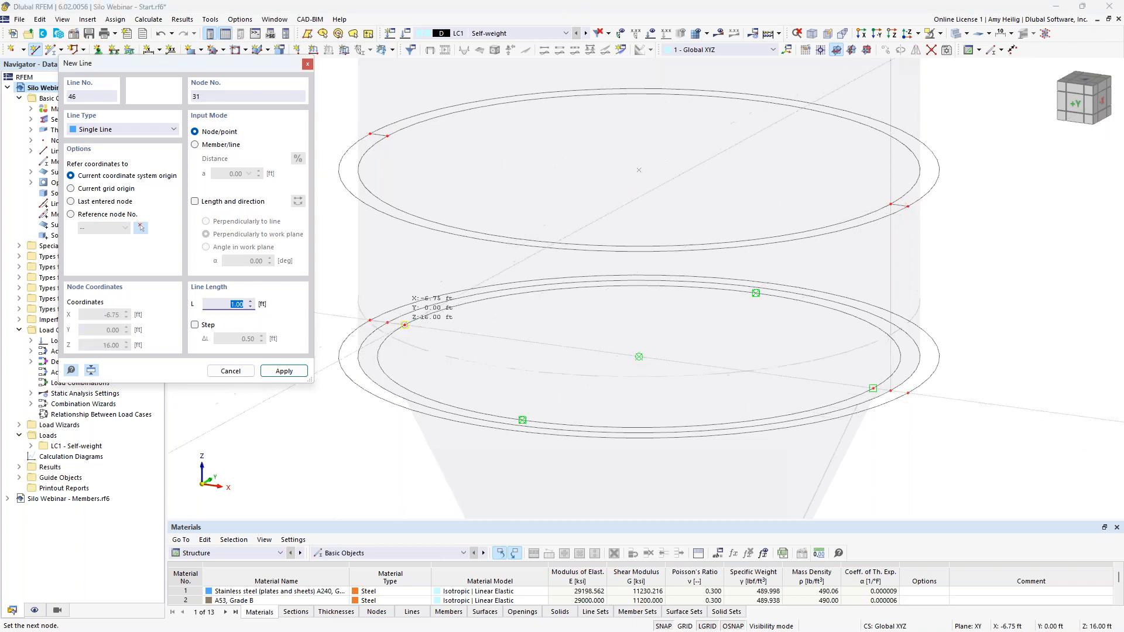
{"action": "left_click", "coordinate": [405, 325]}
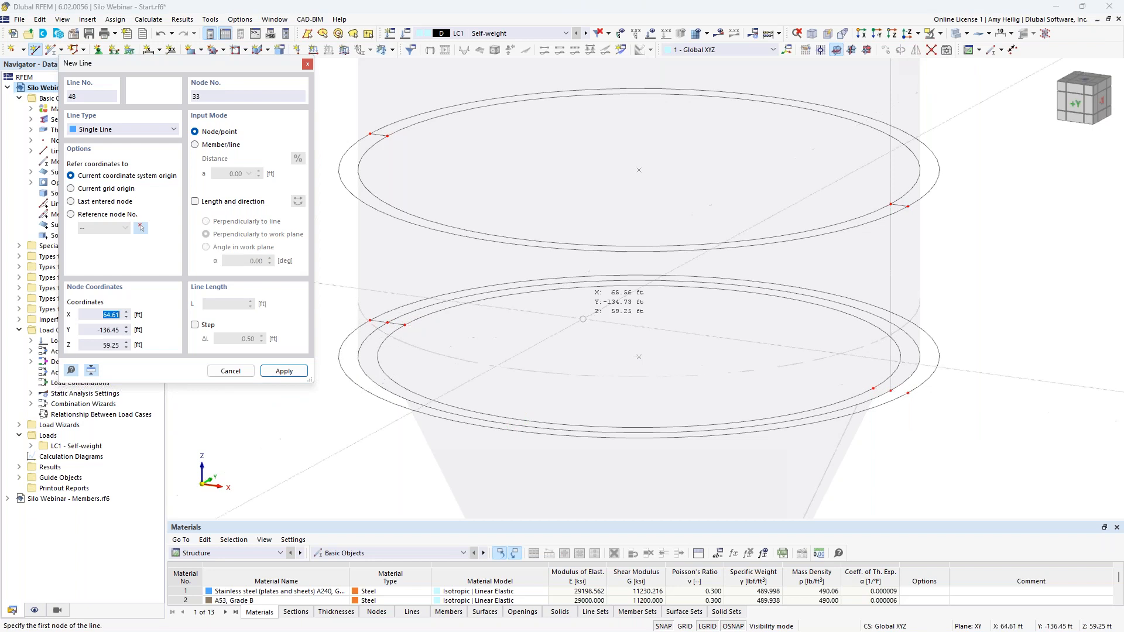
{"action": "left_click", "coordinate": [908, 393]}
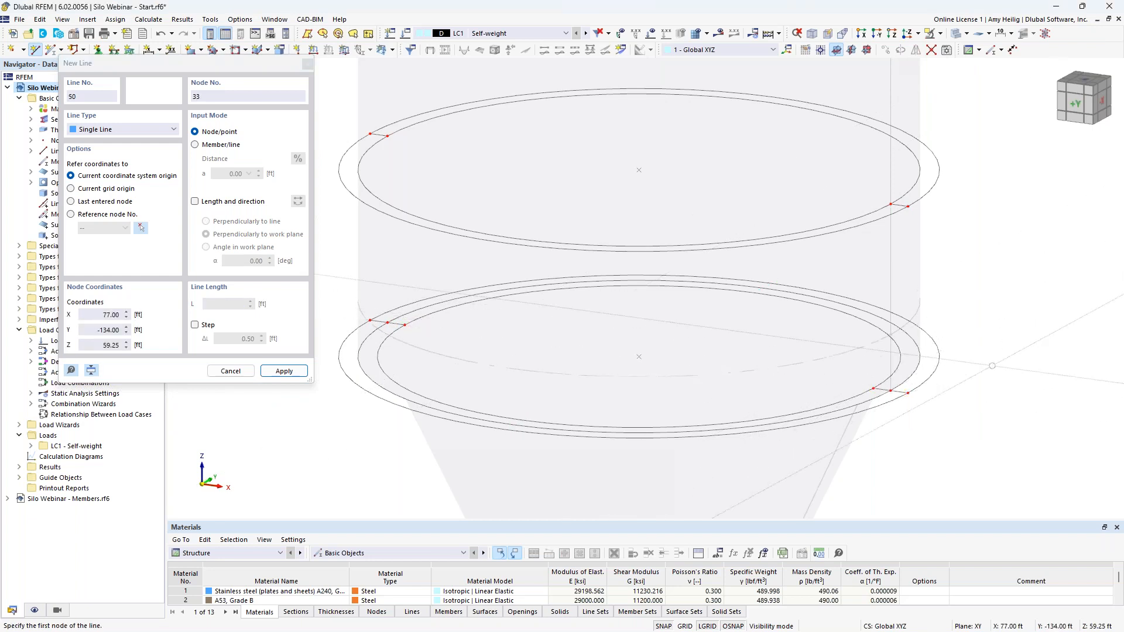
{"action": "key", "text": "Escape"}
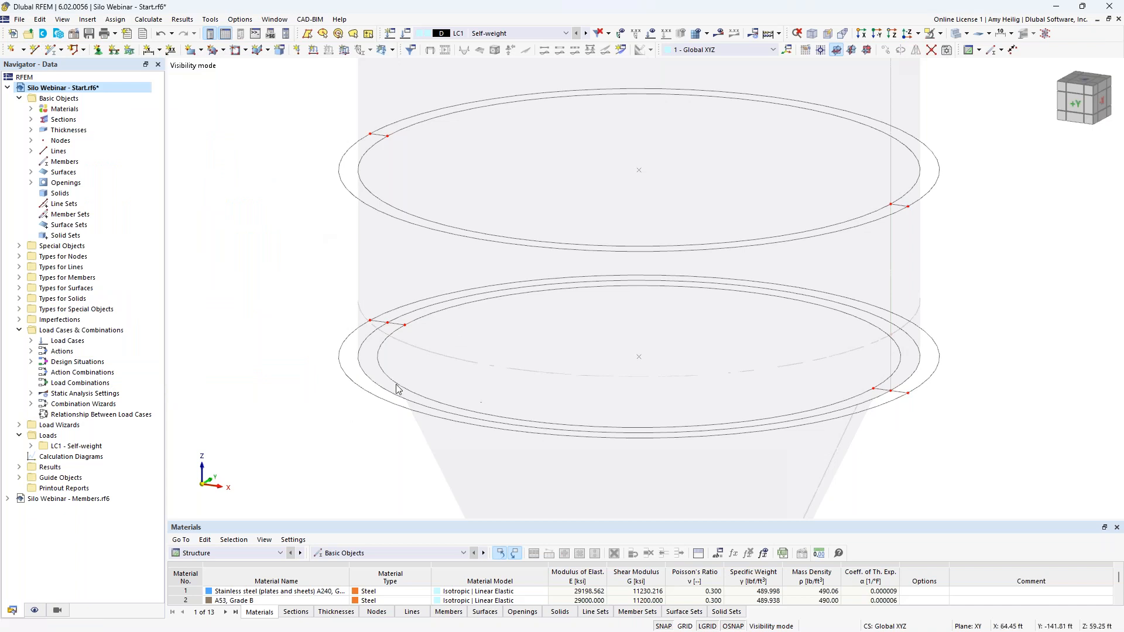
Set up a new boundary-selected surface with the 0.500 in uniform thickness and material A36 (HR Structural Shapes and Bars)
{"action": "middle_click_drag", "start_coordinate": [386, 452], "coordinate": [329, 410]}
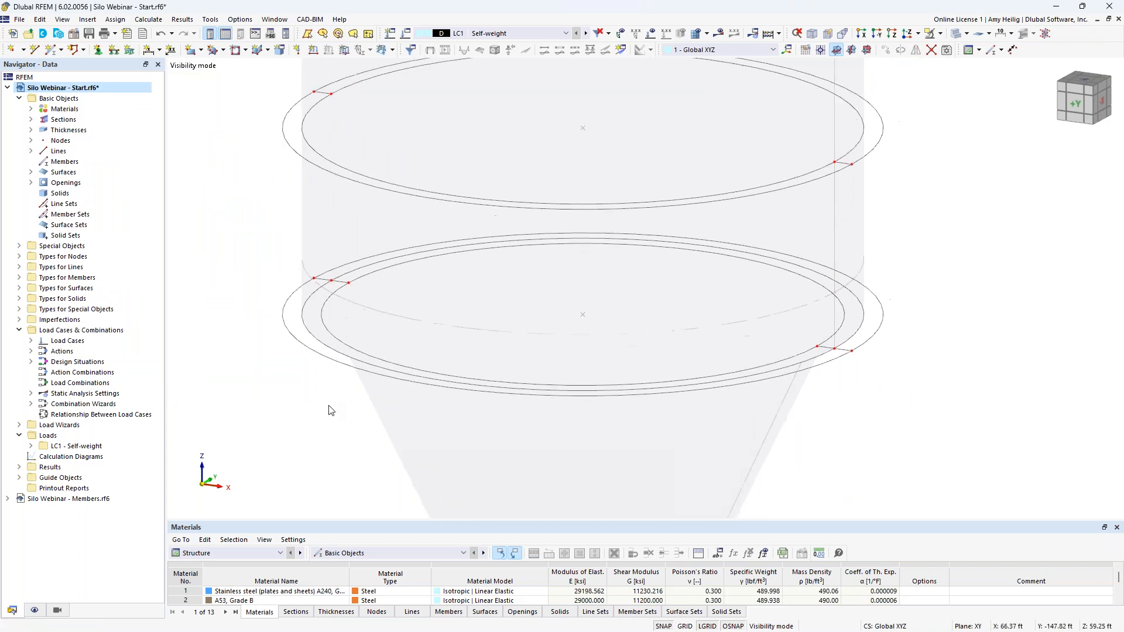
{"action": "scroll", "coordinate": [329, 410], "scroll_direction": "down", "scroll_amount": 3}
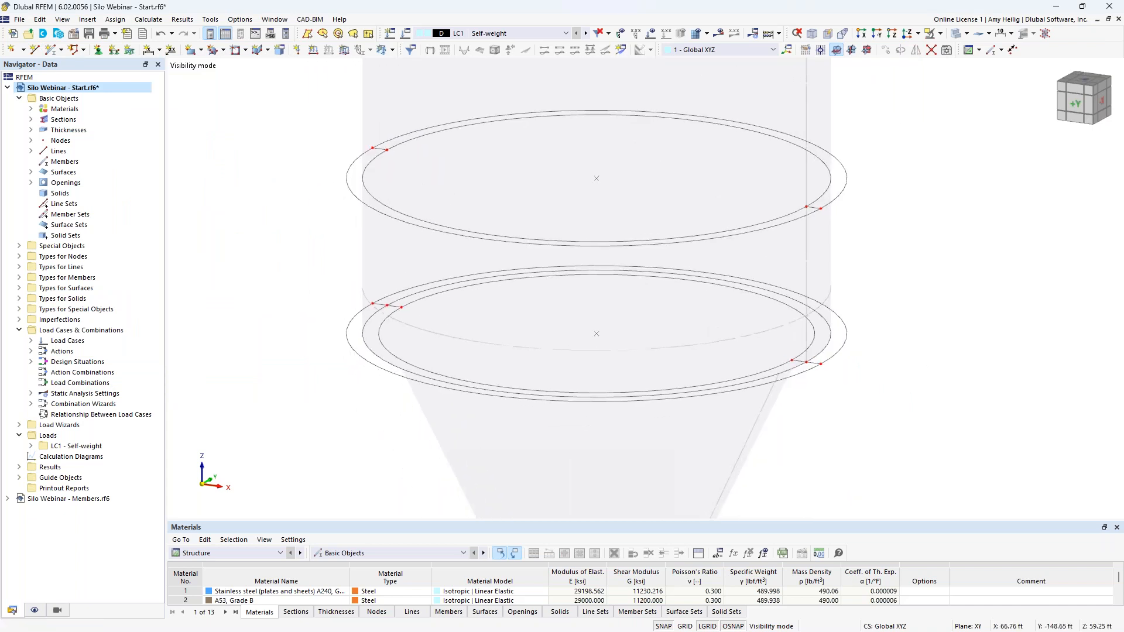
{"action": "left_click", "coordinate": [223, 51]}
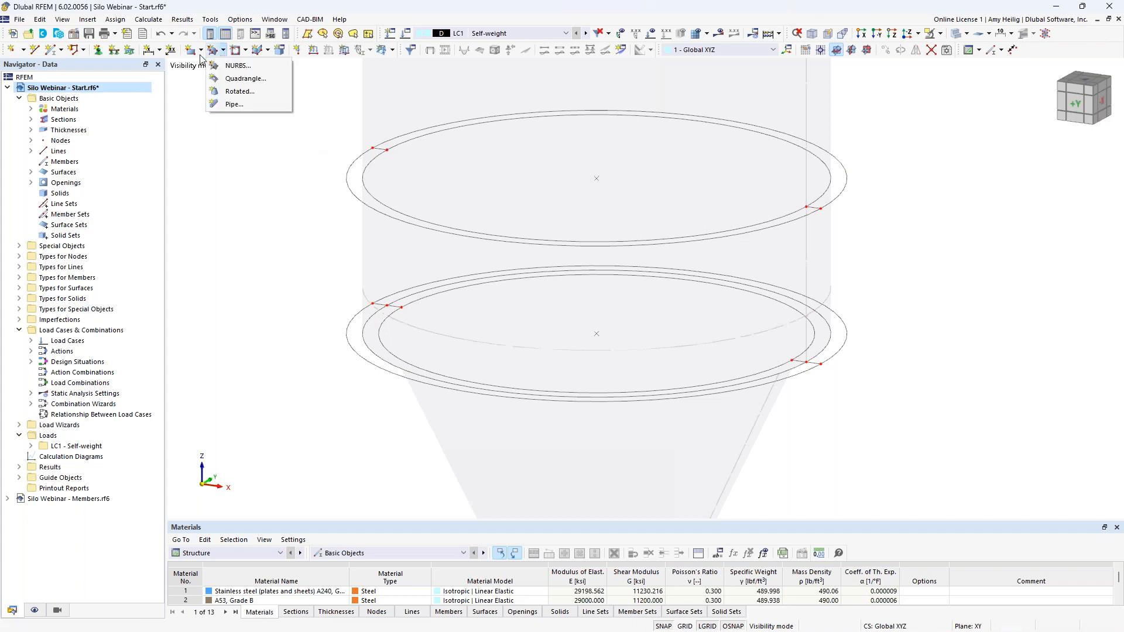
{"action": "left_click", "coordinate": [200, 51]}
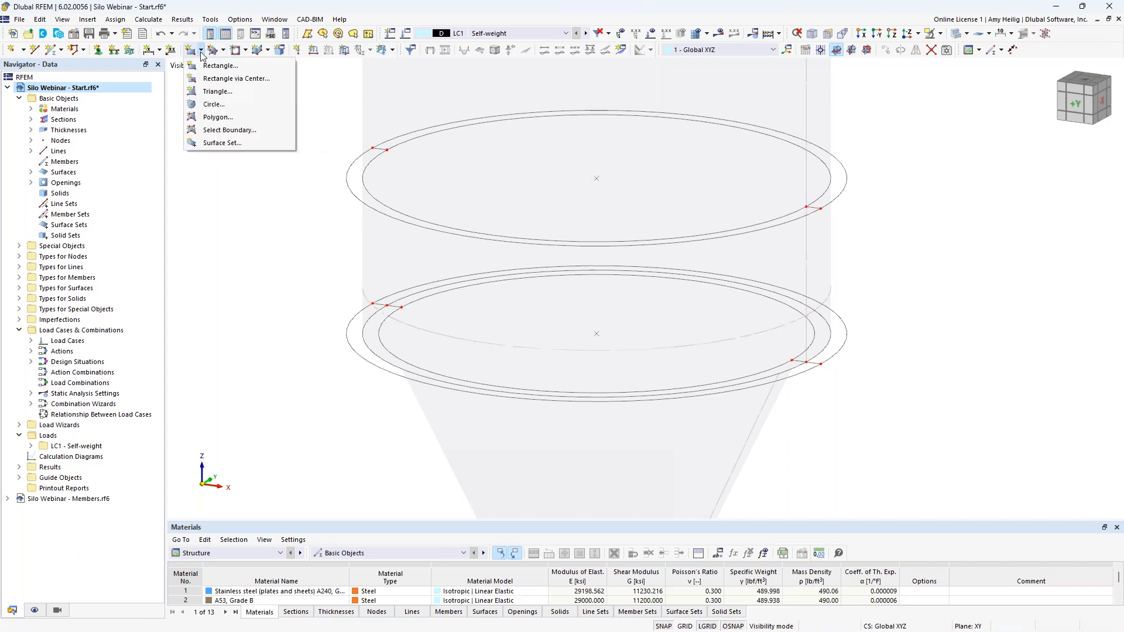
{"action": "left_click", "coordinate": [215, 130]}
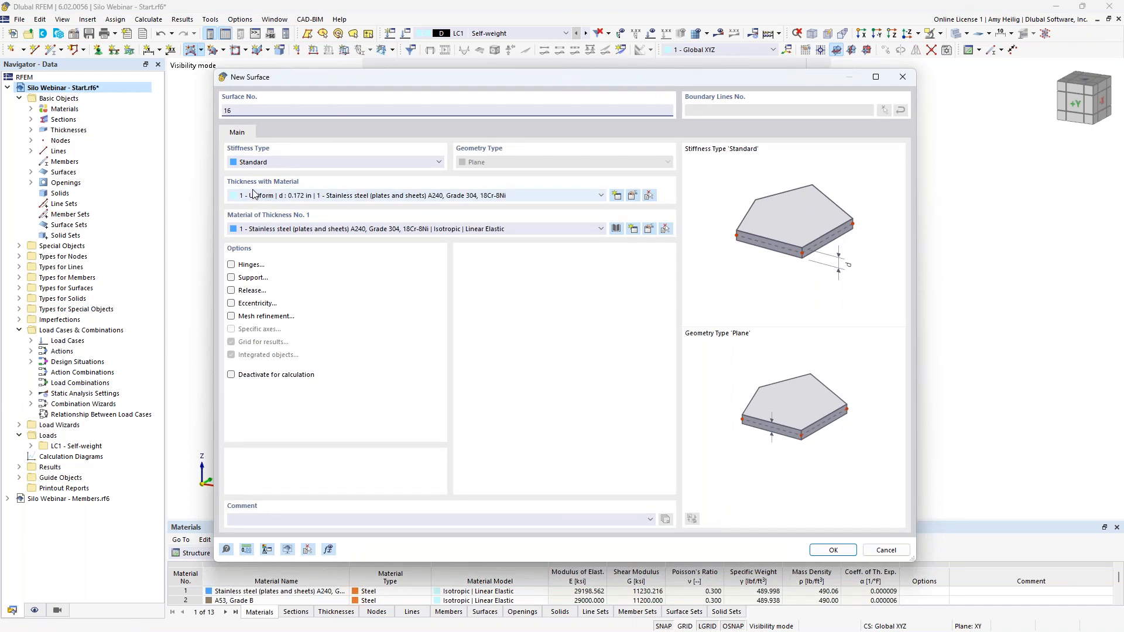
{"action": "left_click", "coordinate": [310, 199]}
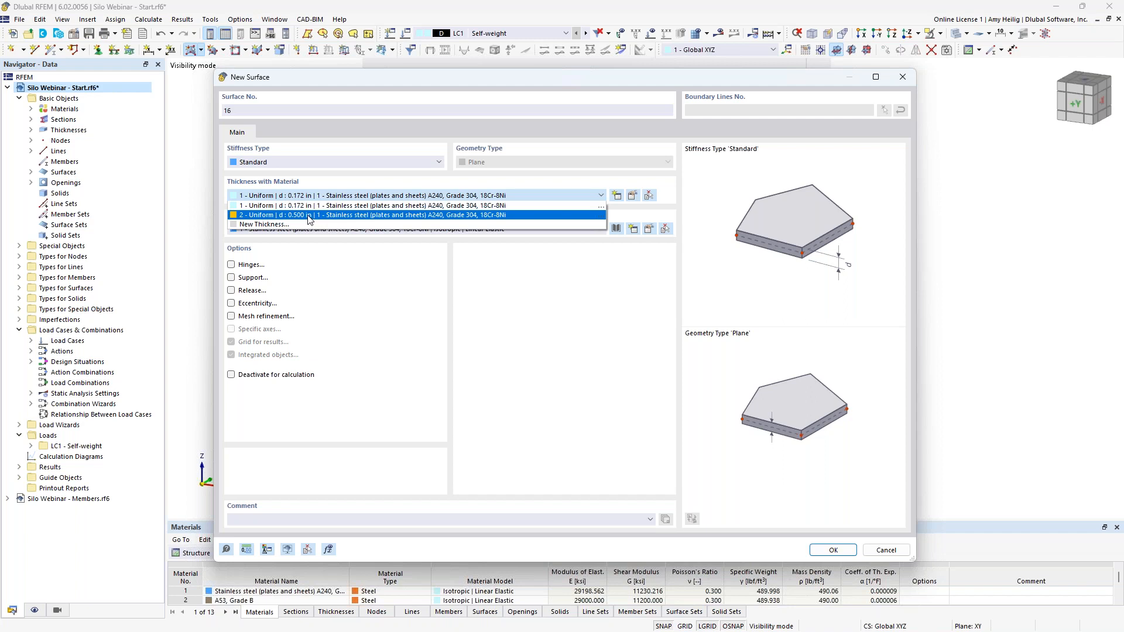
{"action": "left_click", "coordinate": [310, 215]}
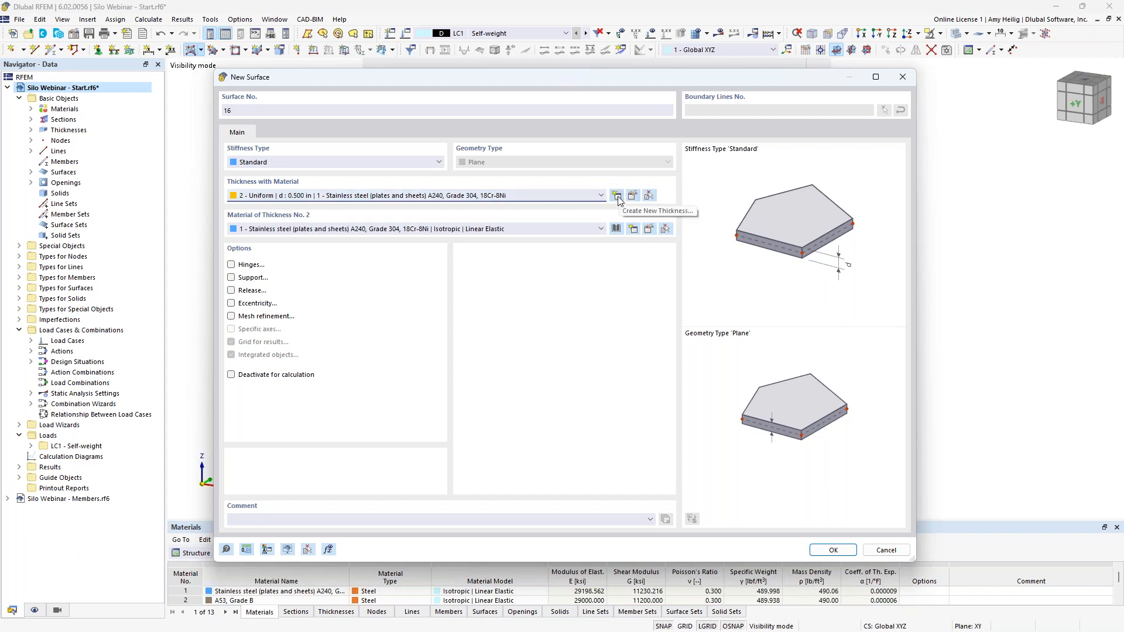
{"action": "left_click", "coordinate": [313, 229]}
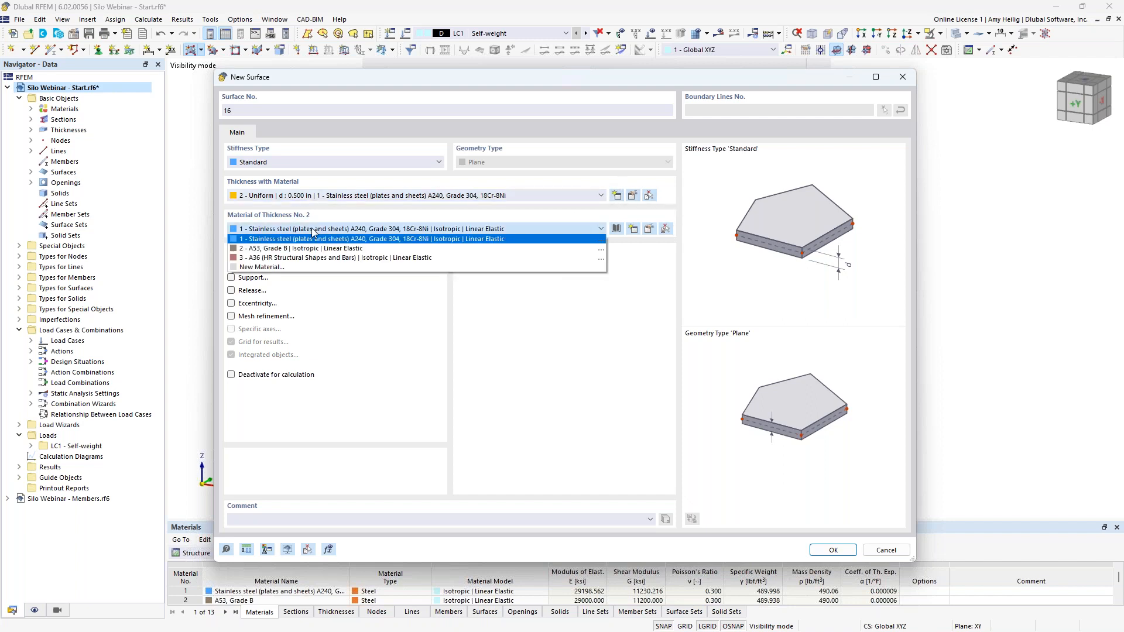
{"action": "left_click", "coordinate": [305, 259]}
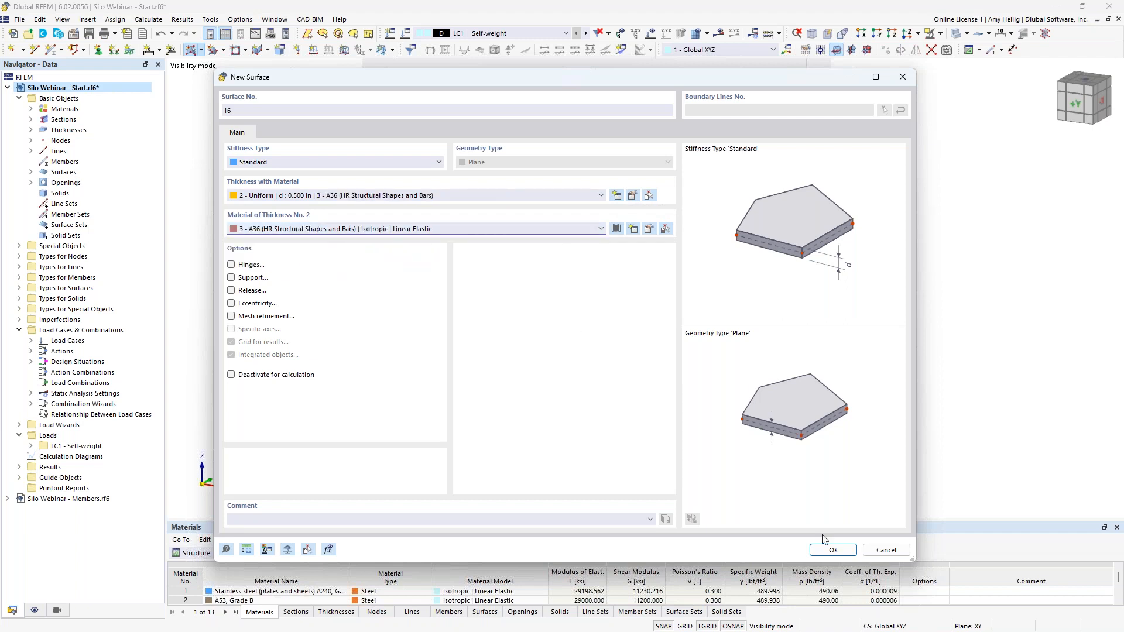
{"action": "left_click", "coordinate": [829, 551]}
Create the two half-ring surfaces of the upper stiffening ring from its inner and outer arcs and connecting lines
{"action": "scroll", "coordinate": [402, 170], "scroll_direction": "up", "scroll_amount": 4}
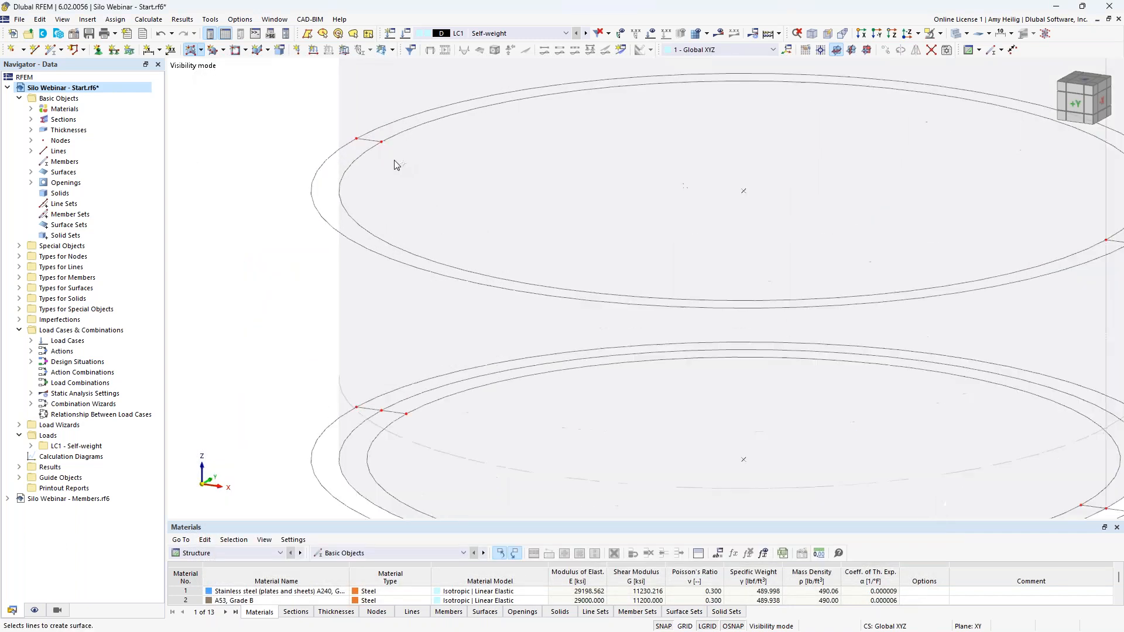
{"action": "left_click", "coordinate": [350, 150]}
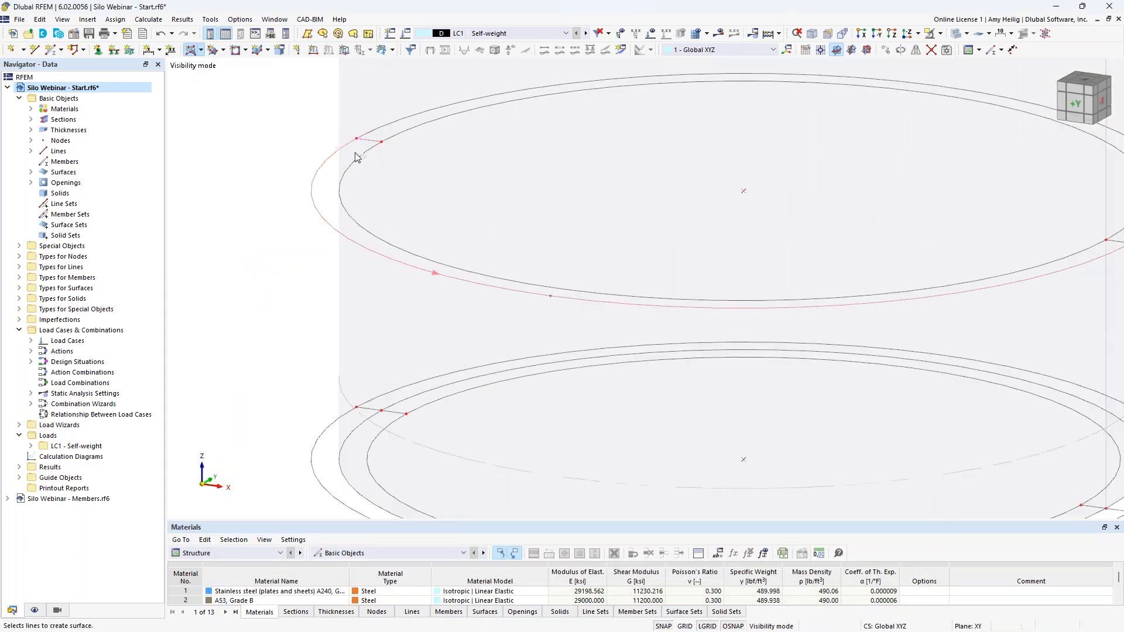
{"action": "middle_click_drag", "start_coordinate": [767, 261], "coordinate": [640, 238]}
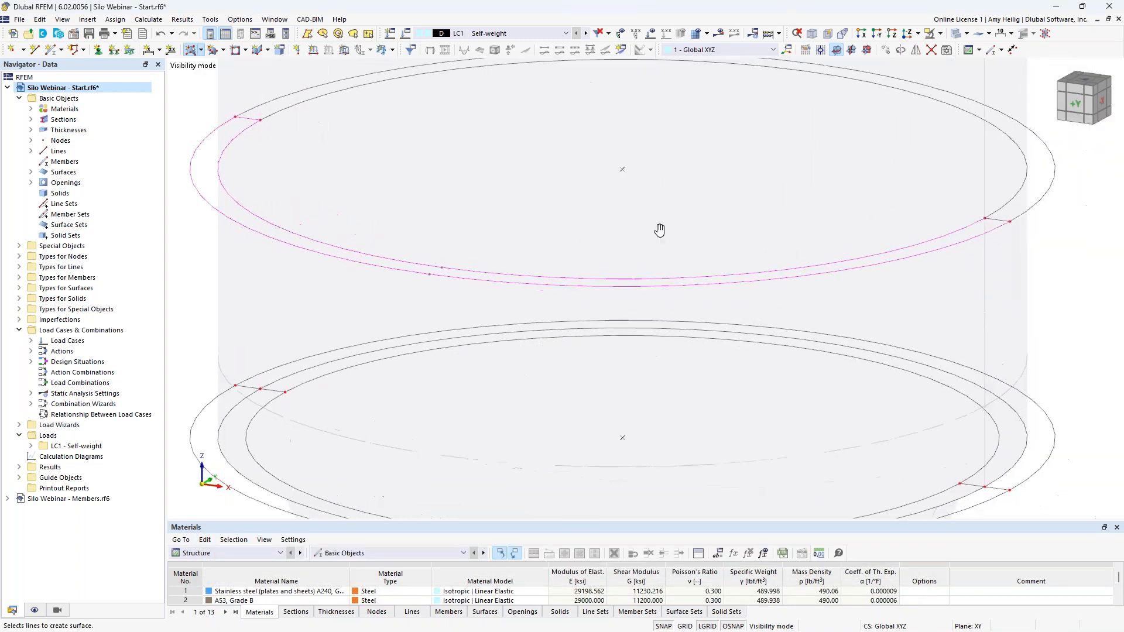
{"action": "left_click", "coordinate": [983, 218]}
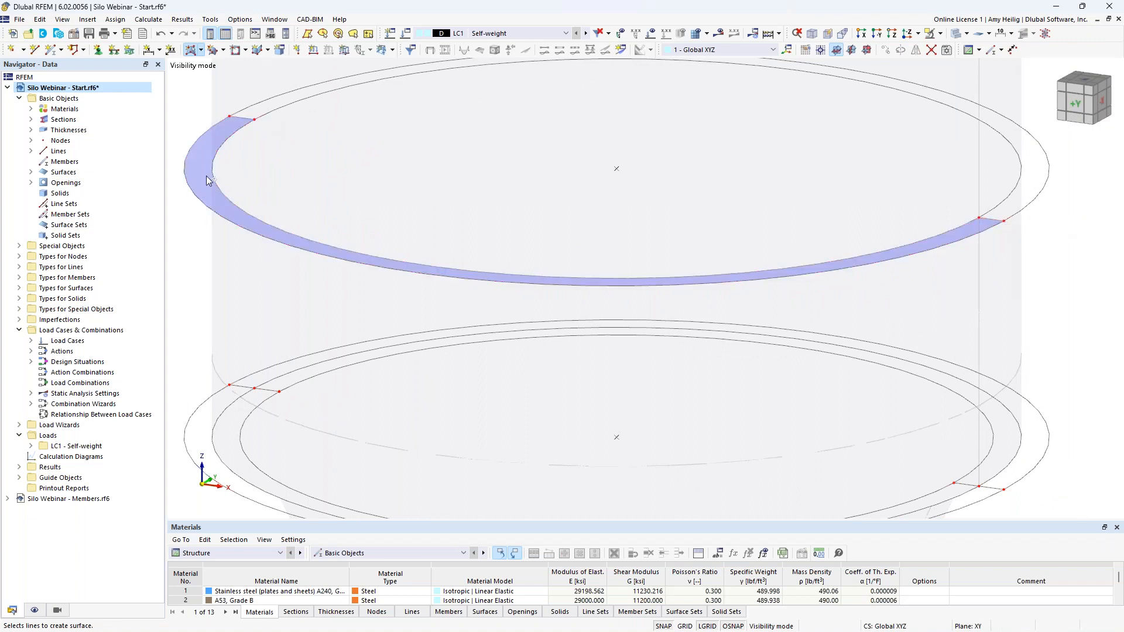
{"action": "left_click", "coordinate": [252, 115]}
{"action": "left_click", "coordinate": [991, 220]}
{"action": "scroll", "coordinate": [780, 234], "scroll_direction": "down", "scroll_amount": 2}
Create the two half-ring surfaces of the lower stiffening ring between its innermost and outermost arcs
{"action": "middle_click_drag", "start_coordinate": [672, 303], "coordinate": [624, 252]}
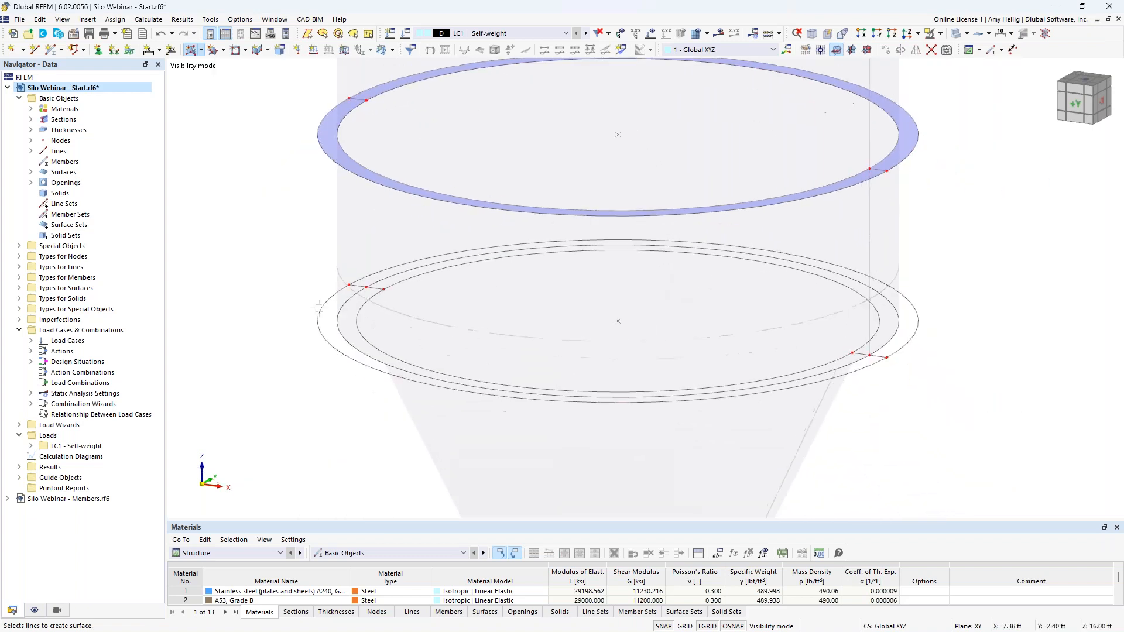
{"action": "scroll", "coordinate": [379, 303], "scroll_direction": "up", "scroll_amount": 1}
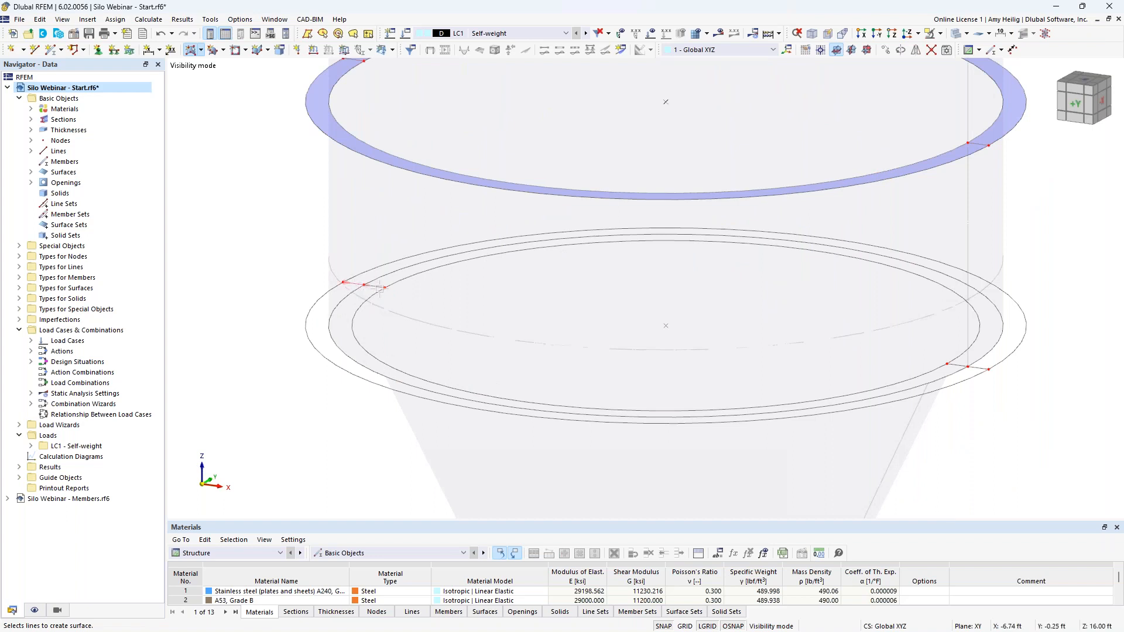
{"action": "left_click", "coordinate": [374, 356]}
{"action": "left_click", "coordinate": [881, 404]}
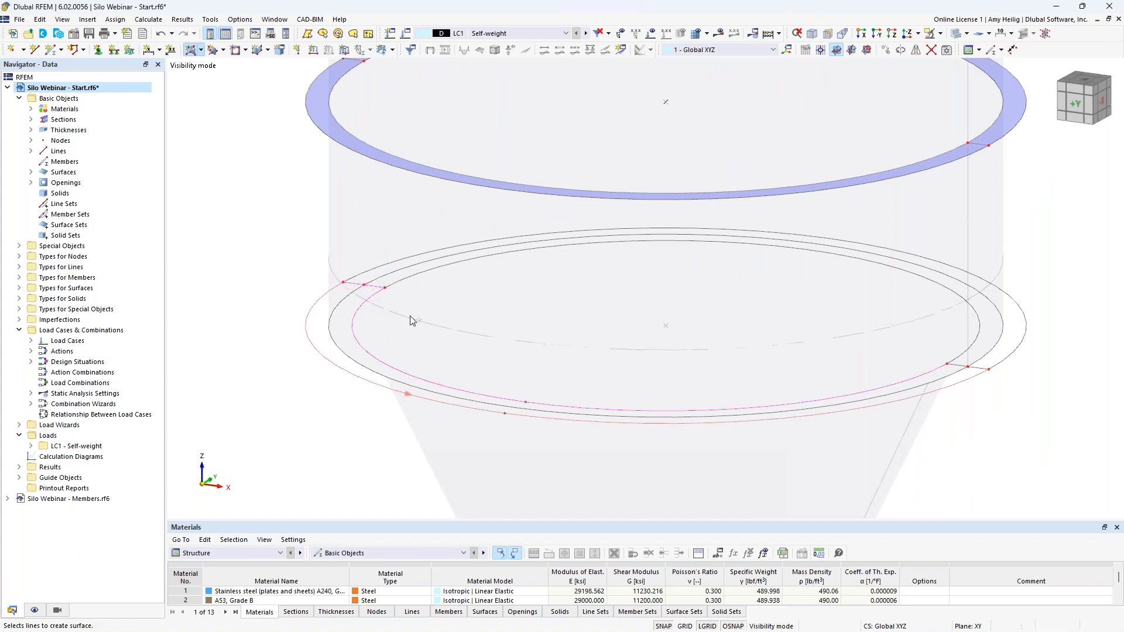
{"action": "left_click", "coordinate": [971, 367]}
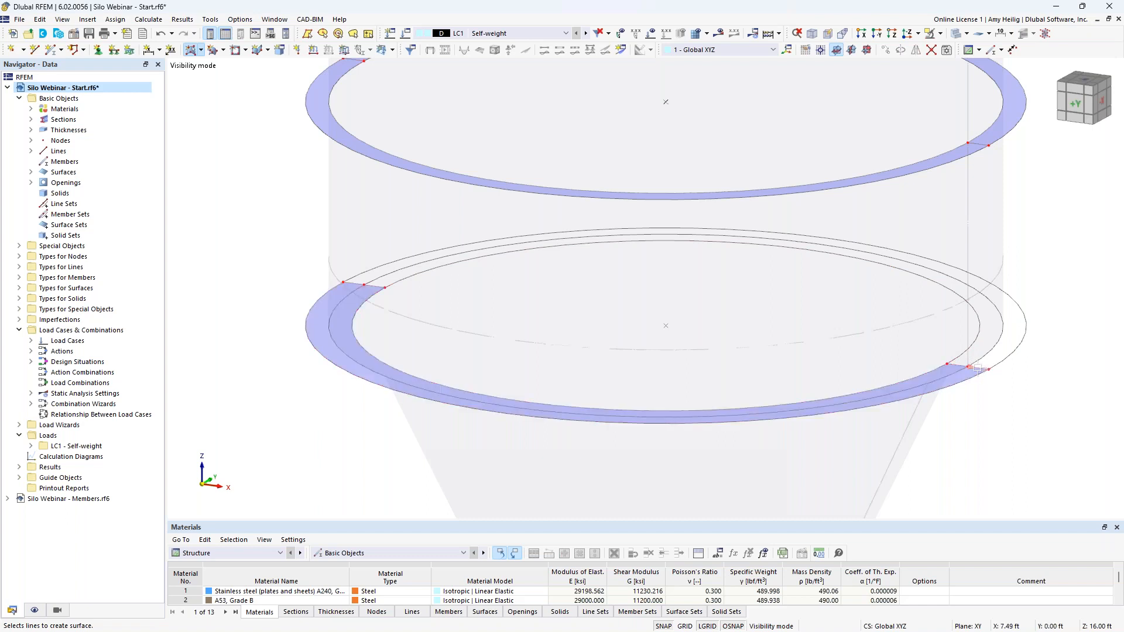
{"action": "left_click", "coordinate": [961, 354]}
{"action": "left_click", "coordinate": [1007, 358]}
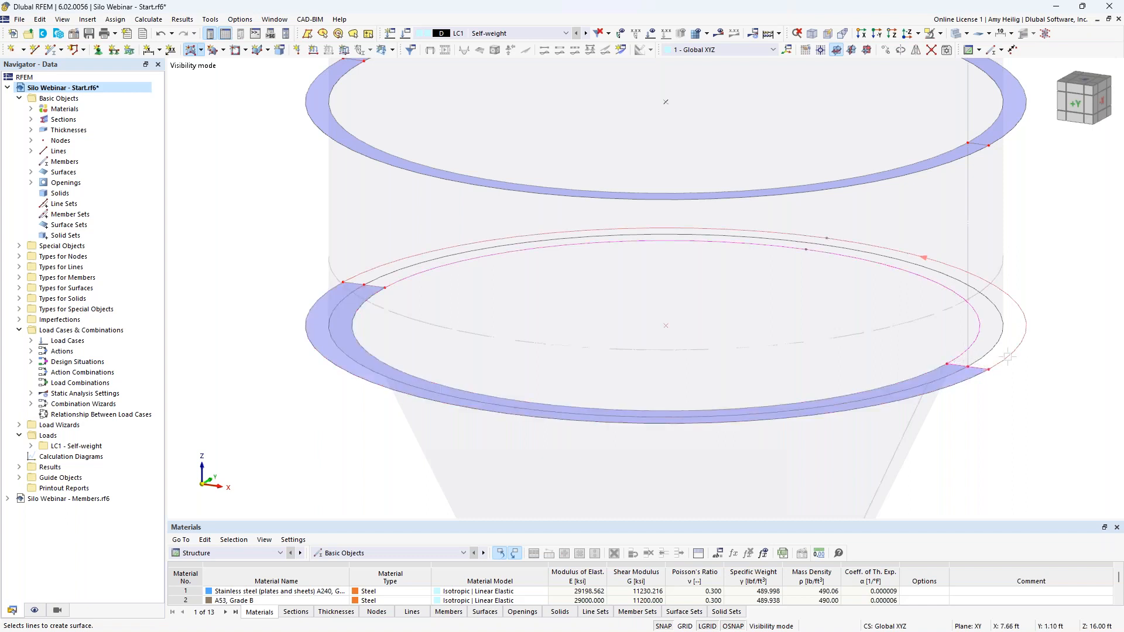
{"action": "left_click", "coordinate": [352, 282]}
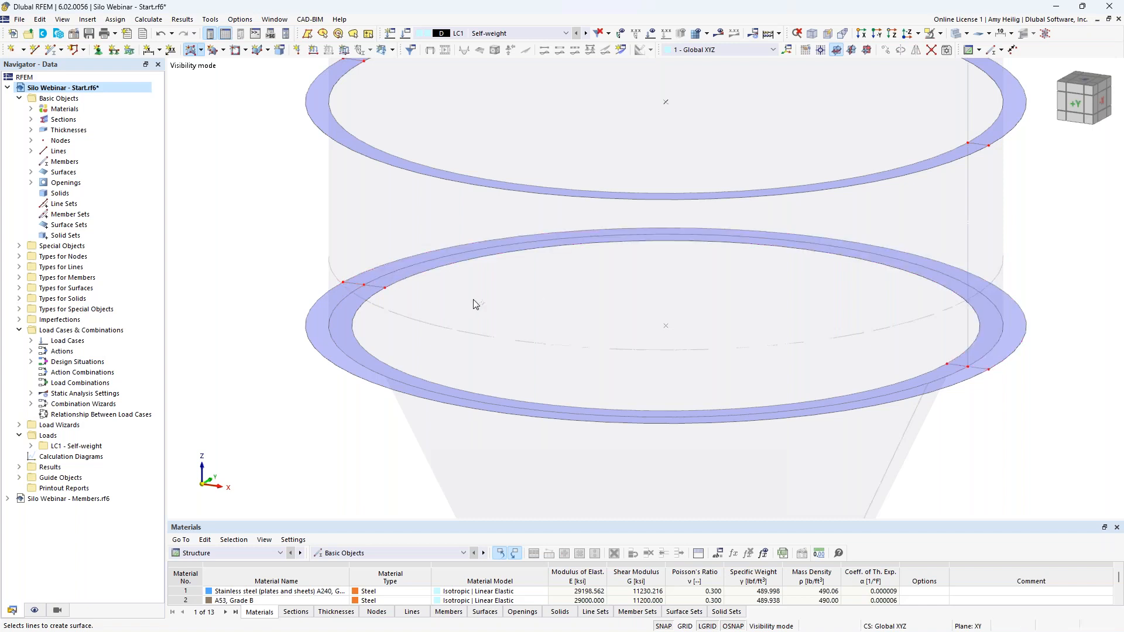
{"action": "scroll", "coordinate": [506, 316], "scroll_direction": "down", "scroll_amount": 3}
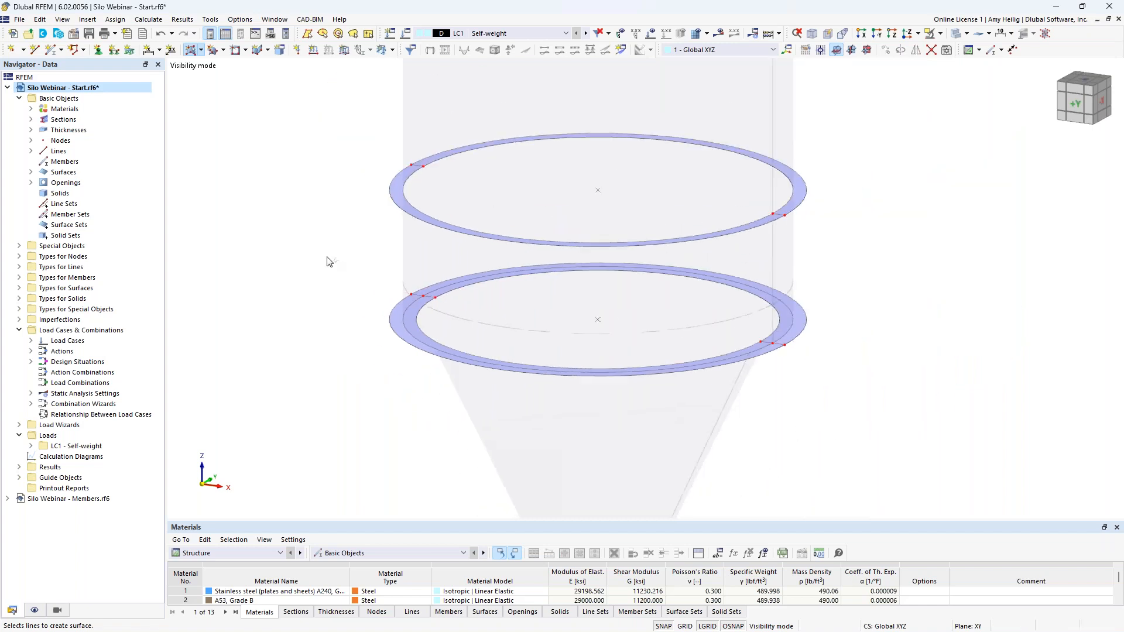
{"action": "key", "text": "Escape"}
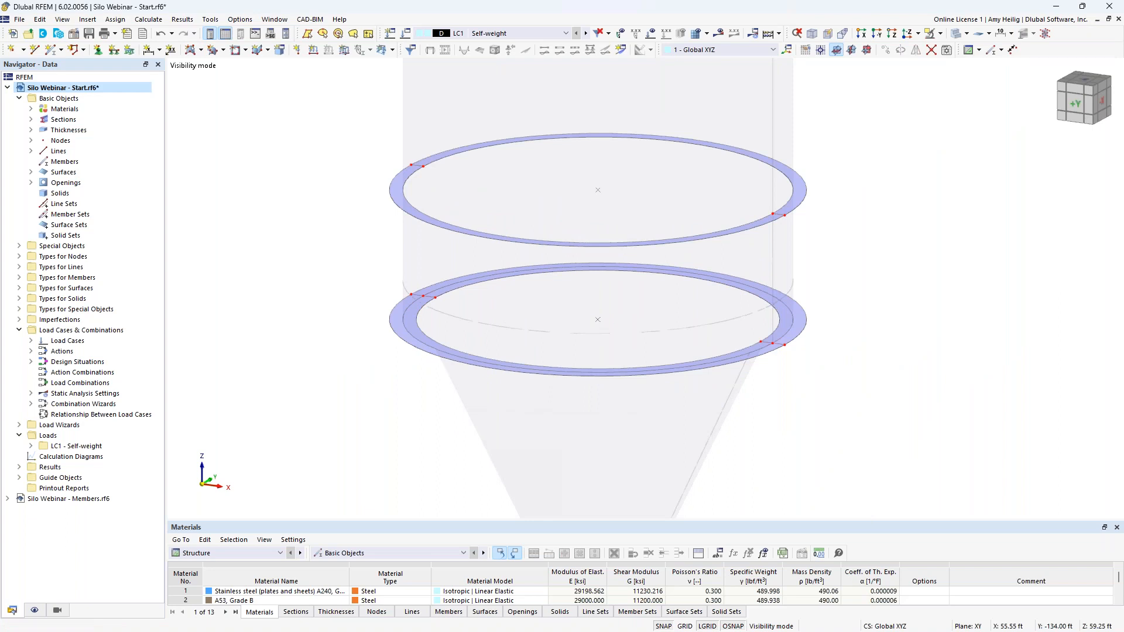
Examine the member types and section settings offered for a new member without creating one
{"action": "scroll", "coordinate": [327, 255], "scroll_direction": "down", "scroll_amount": 1}
{"action": "scroll", "coordinate": [359, 372], "scroll_direction": "down", "scroll_amount": 1}
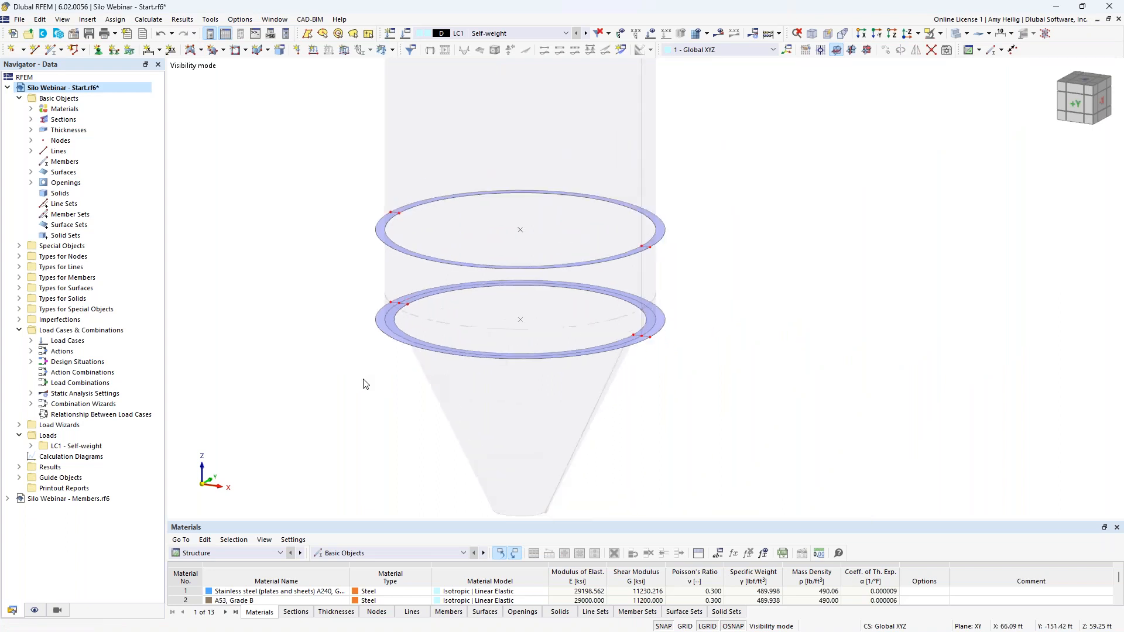
{"action": "middle_click_drag", "start_coordinate": [363, 383], "coordinate": [420, 315]}
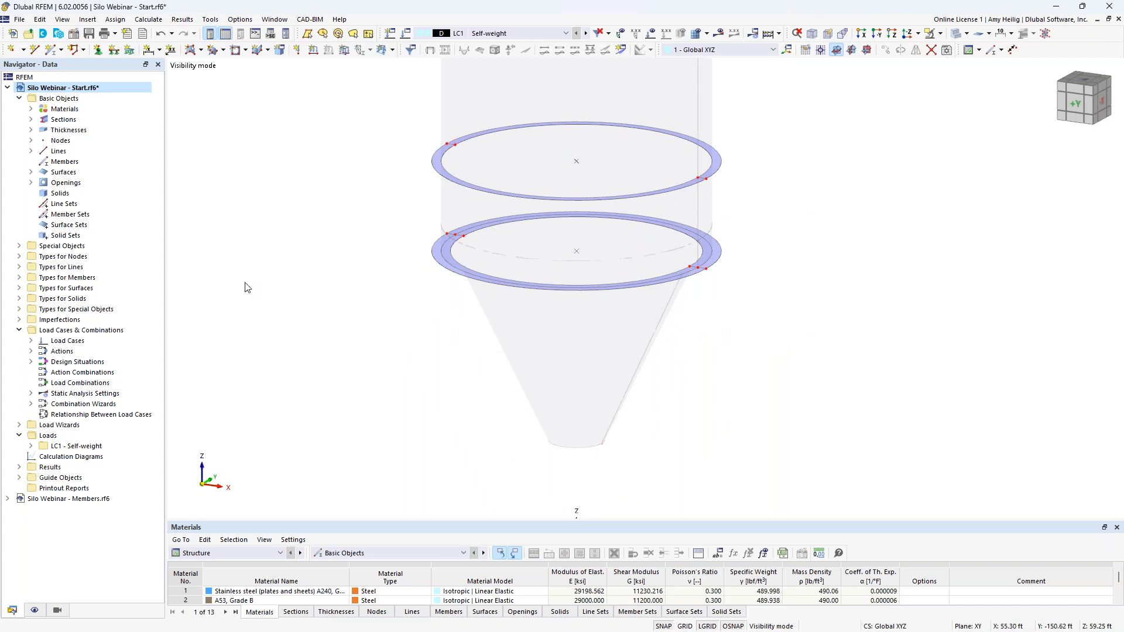
{"action": "left_click", "coordinate": [51, 50]}
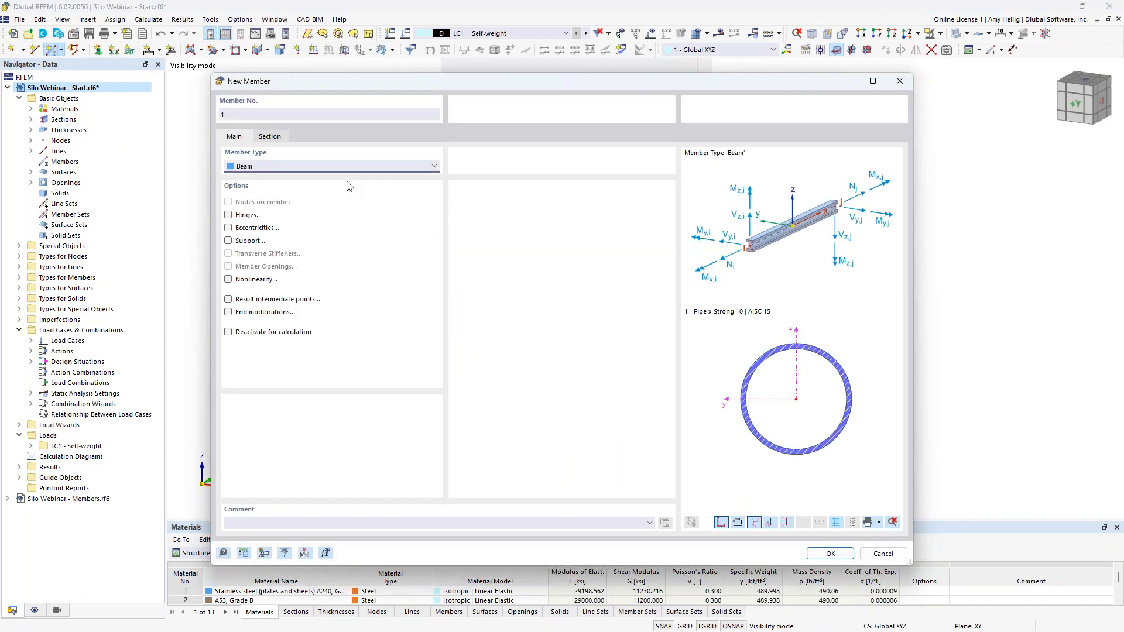
{"action": "left_click", "coordinate": [298, 166]}
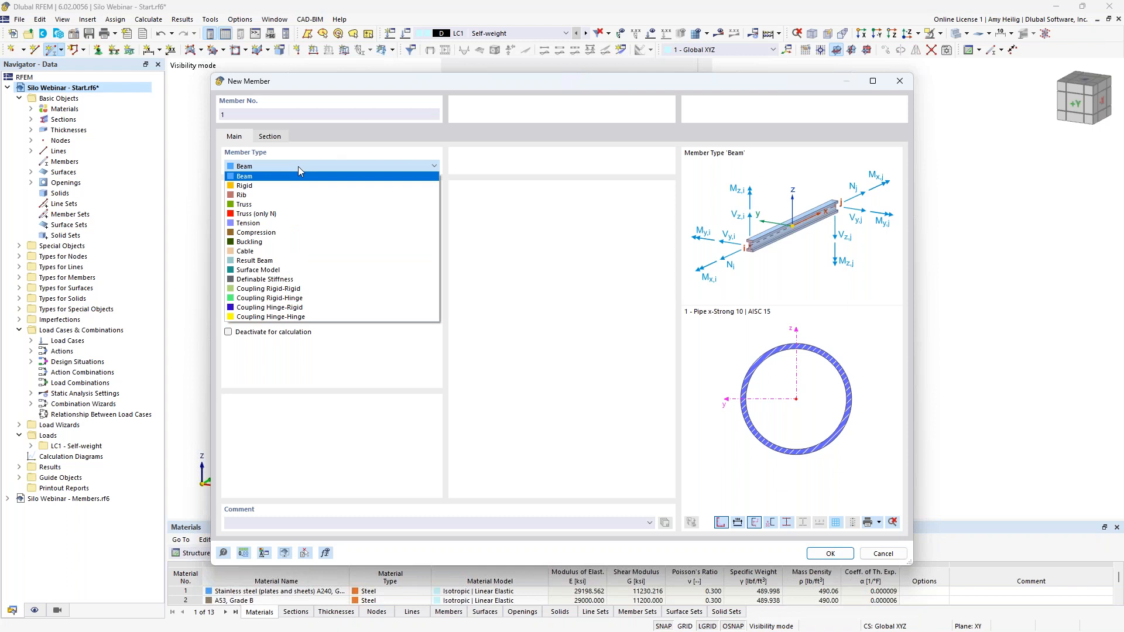
{"action": "left_click", "coordinate": [297, 166]}
{"action": "left_click", "coordinate": [280, 140]}
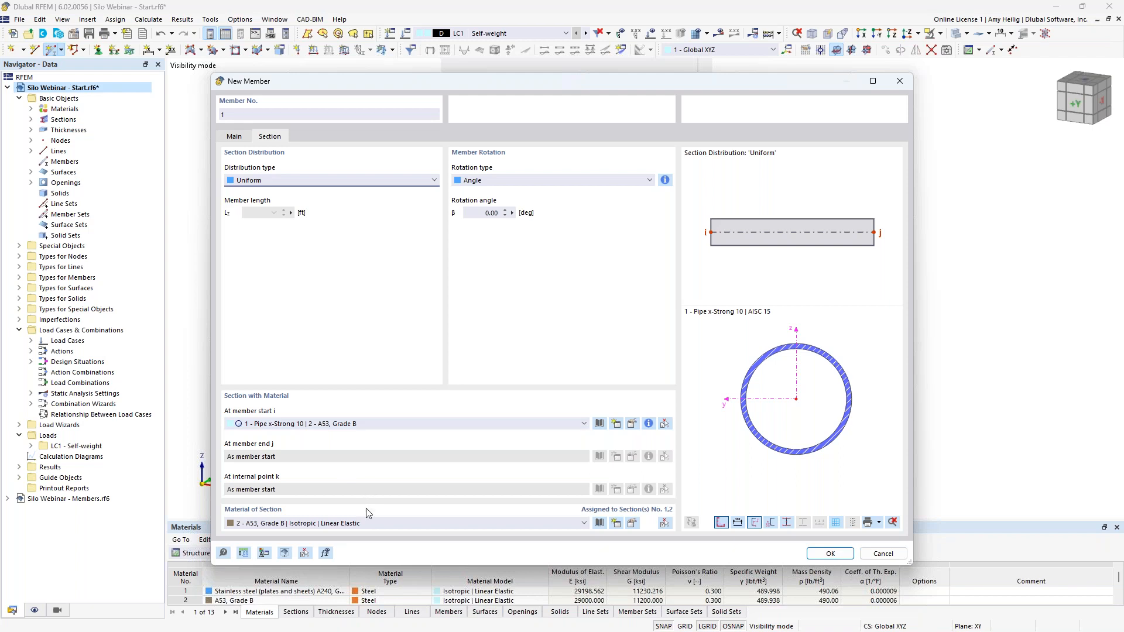
{"action": "left_click", "coordinate": [882, 554]}
Switch to the open model Silo Webinar - Members.rf6
{"action": "left_click", "coordinate": [275, 18]}
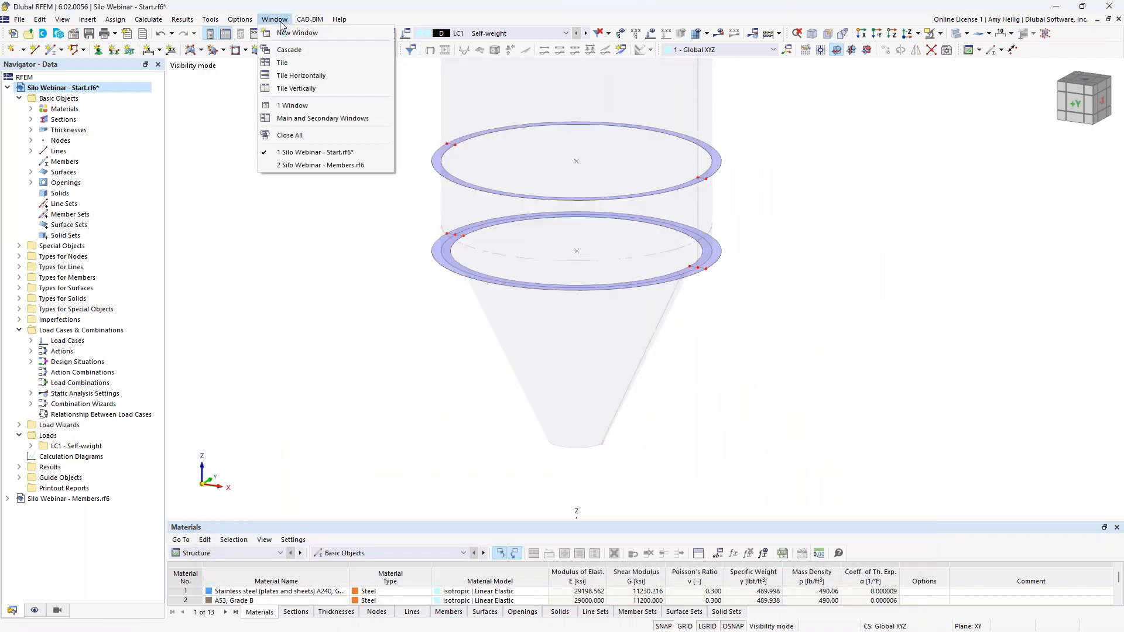
{"action": "left_click", "coordinate": [303, 165]}
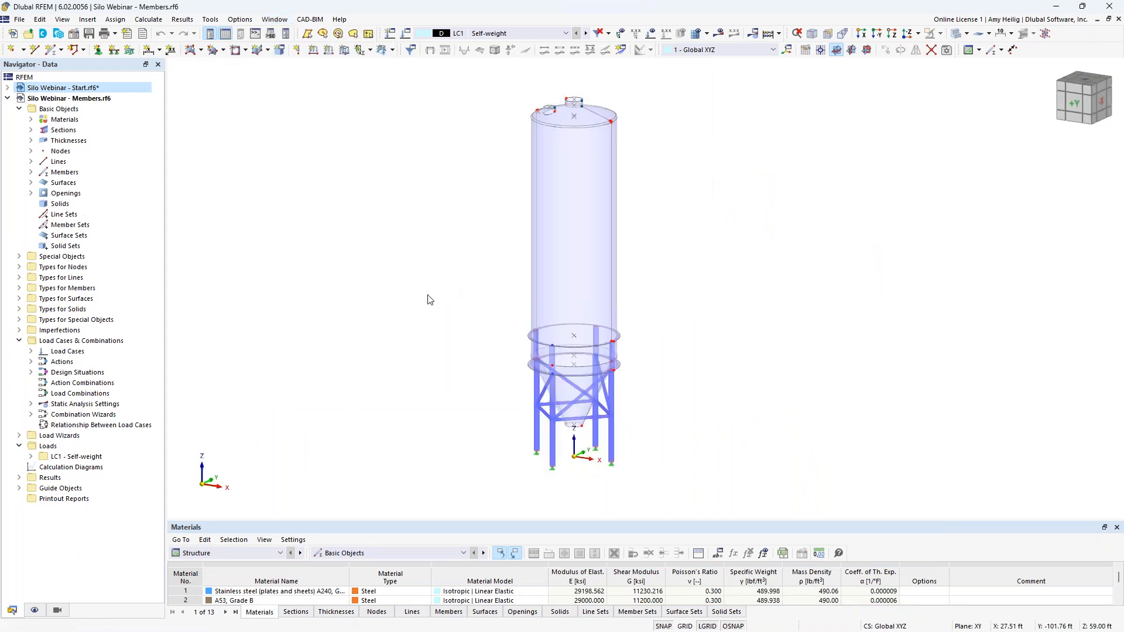
Color the rendered members of the silo's support frame by section
{"action": "scroll", "coordinate": [632, 440], "scroll_direction": "up", "scroll_amount": 3}
{"action": "middle_click_drag", "start_coordinate": [633, 441], "coordinate": [663, 389]}
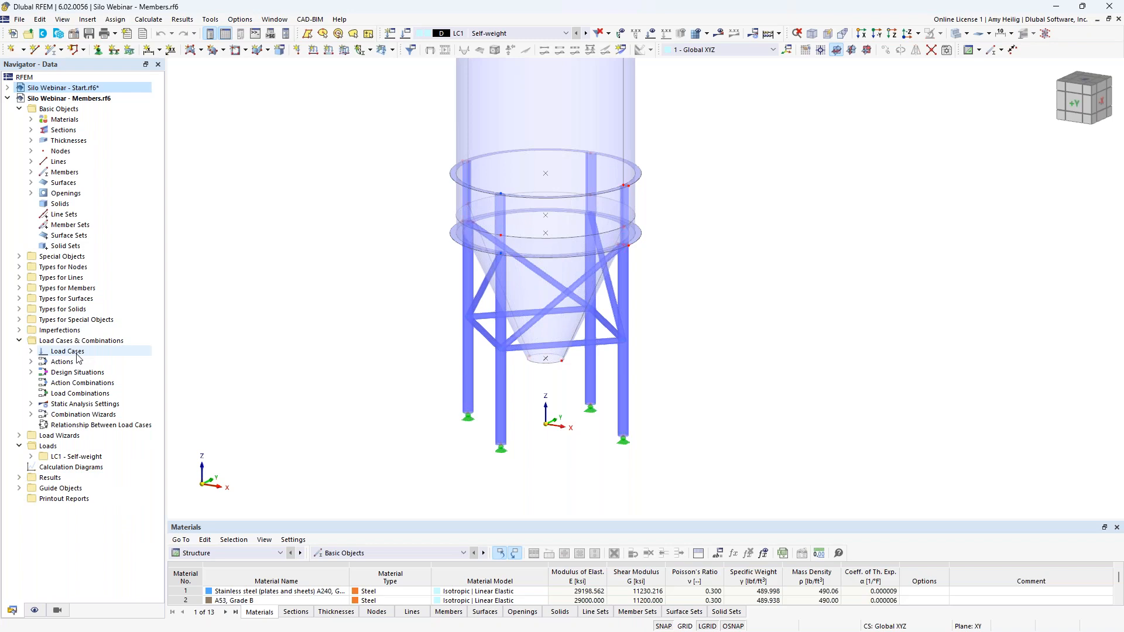
{"action": "left_click", "coordinate": [35, 611]}
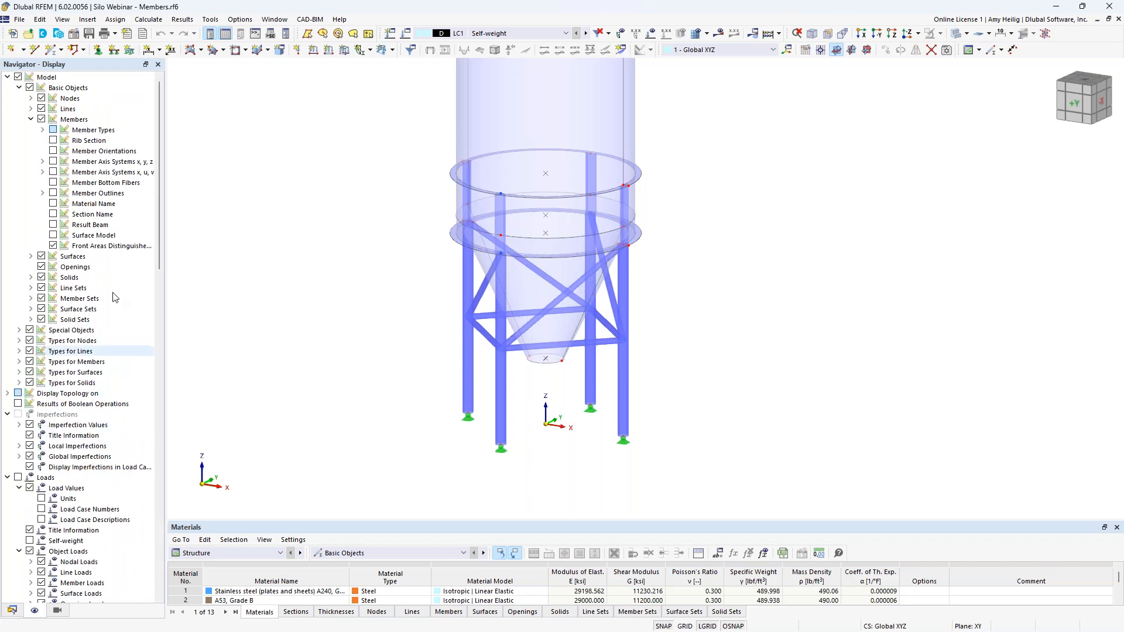
{"action": "scroll", "coordinate": [113, 238], "scroll_direction": "down", "scroll_amount": 20}
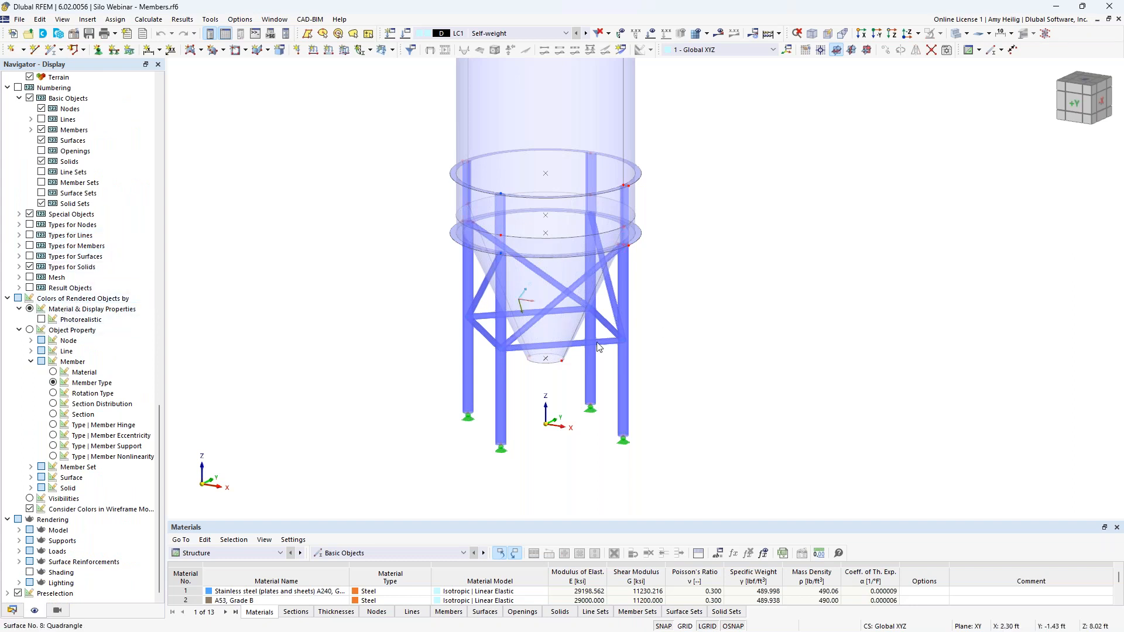
{"action": "left_click", "coordinate": [53, 414]}
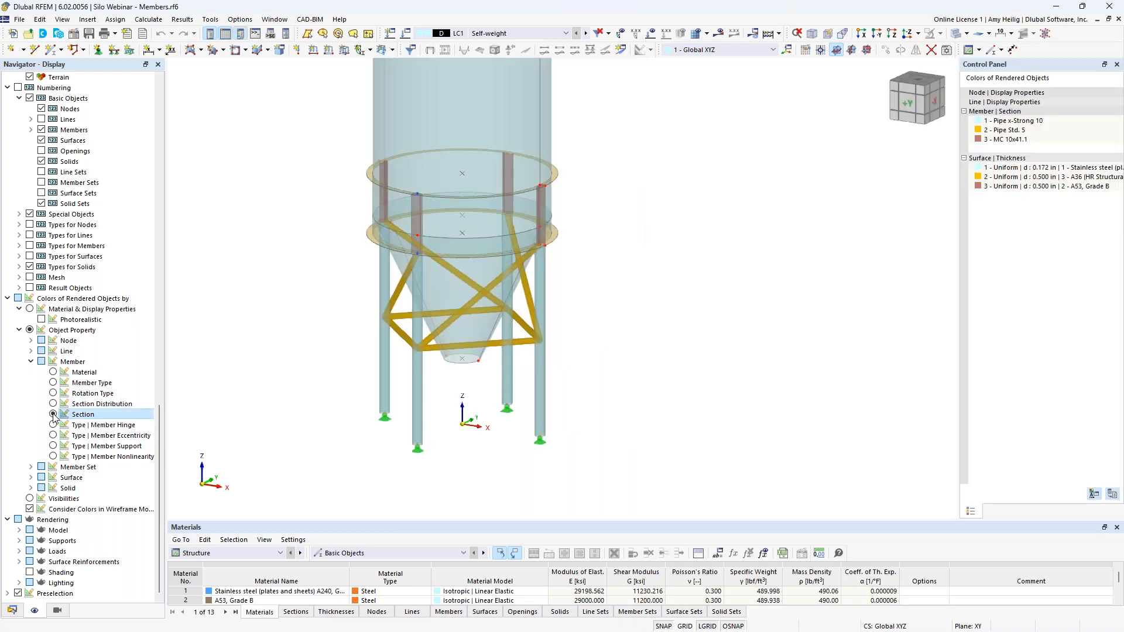
Examine the section and material settings of a pipe column and inspect the channel members between the stiffening rings
{"action": "scroll", "coordinate": [304, 362], "scroll_direction": "up", "scroll_amount": 3}
{"action": "middle_click_drag", "start_coordinate": [304, 361], "coordinate": [306, 348]}
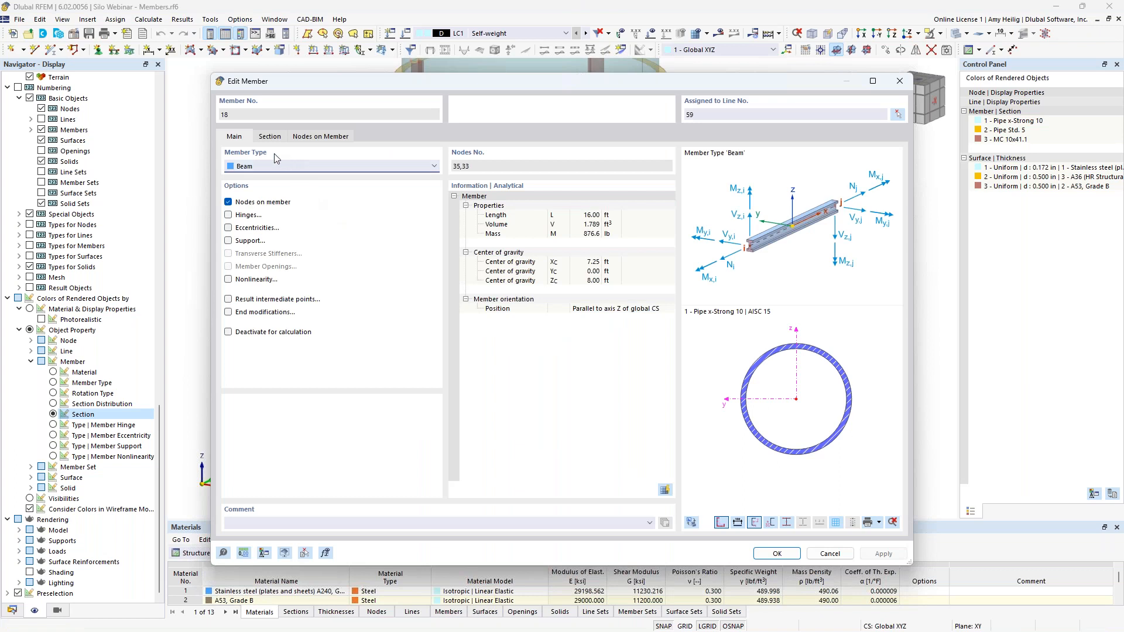
{"action": "left_click", "coordinate": [271, 138]}
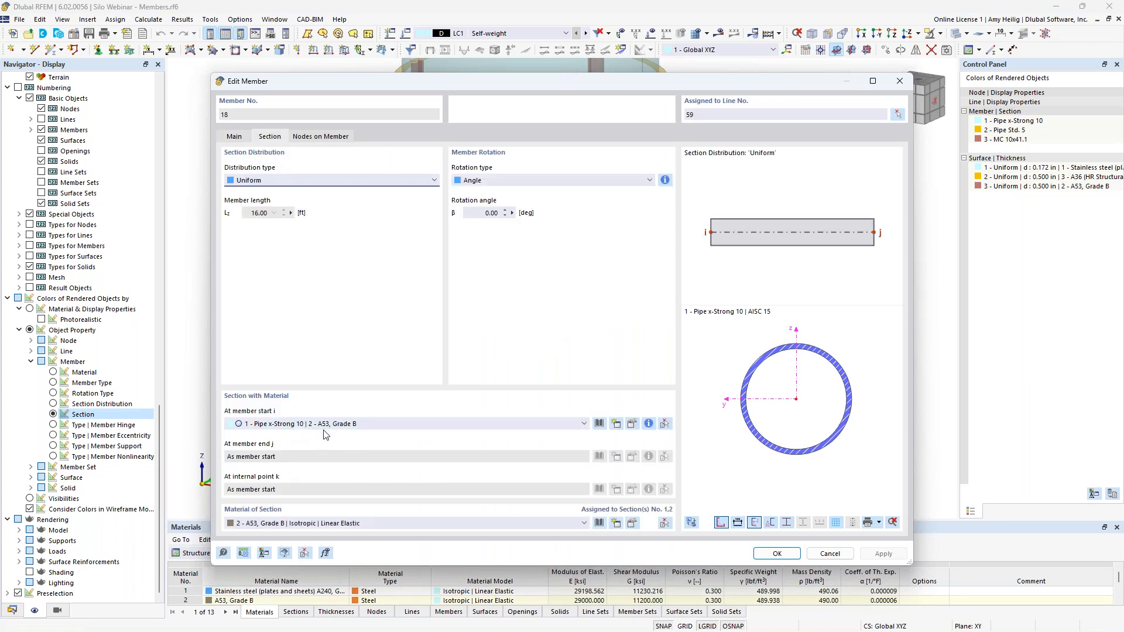
{"action": "left_click", "coordinate": [831, 554]}
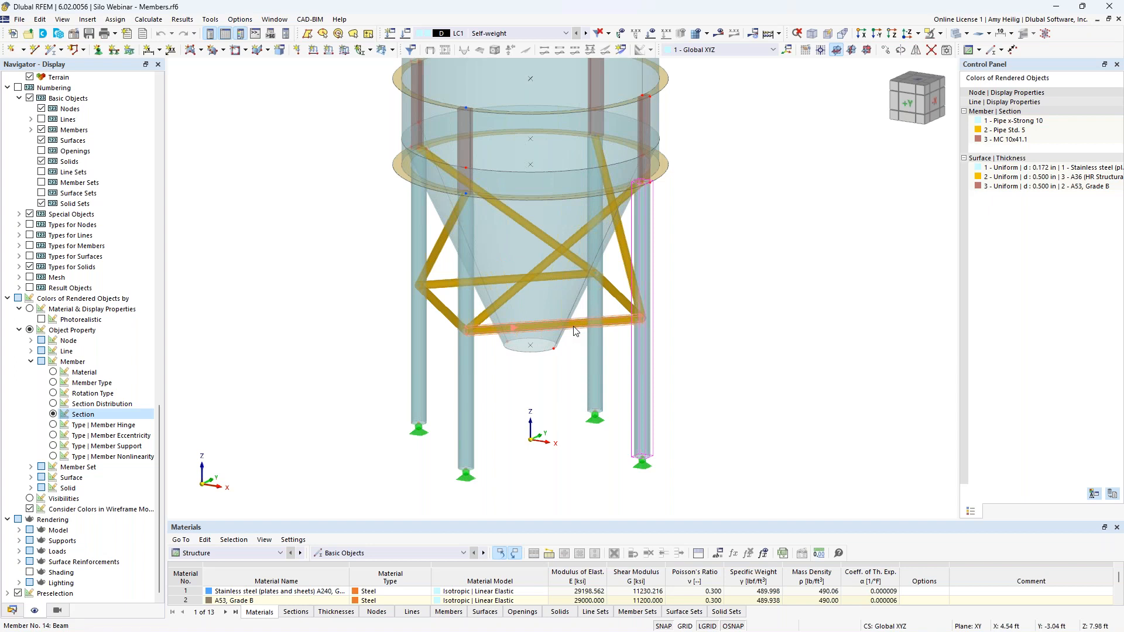
{"action": "middle_click_drag", "start_coordinate": [728, 196], "coordinate": [728, 197]}
{"action": "scroll", "coordinate": [641, 230], "scroll_direction": "up", "scroll_amount": 4}
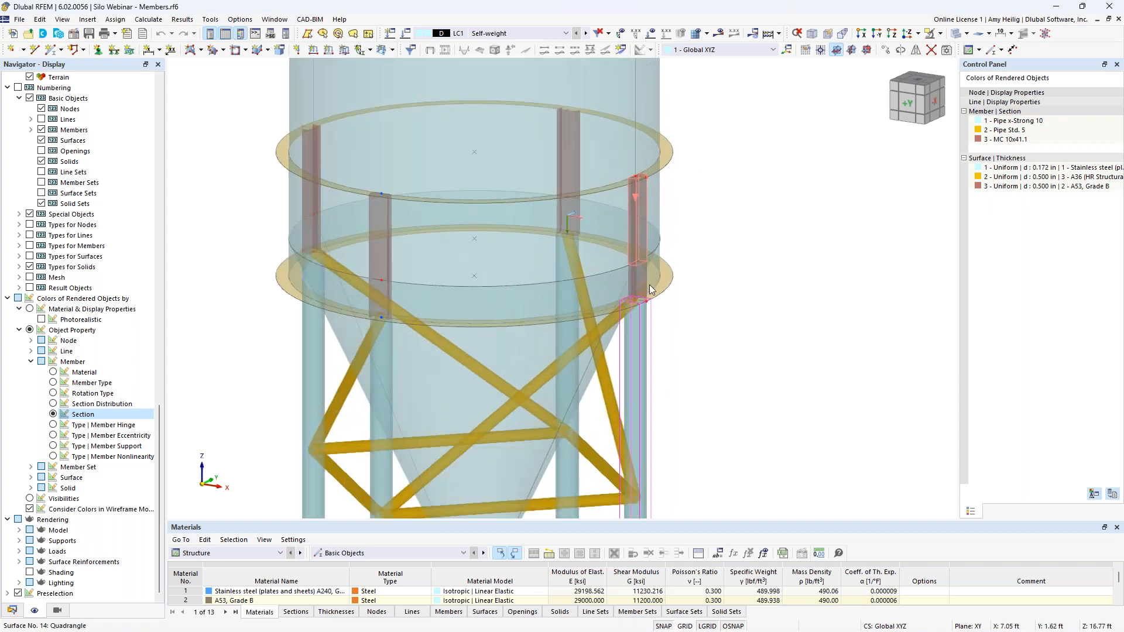
{"action": "mouse_move", "coordinate": [637, 217]}
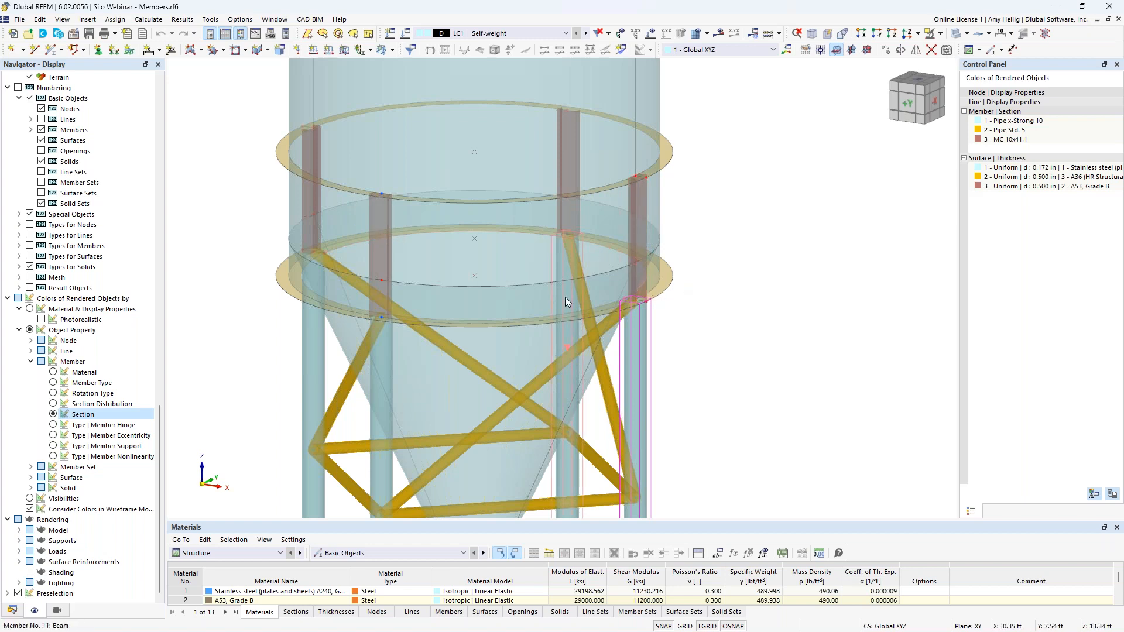
{"action": "scroll", "coordinate": [667, 308], "scroll_direction": "down", "scroll_amount": 3}
{"action": "middle_click_drag", "start_coordinate": [731, 401], "coordinate": [715, 334]}
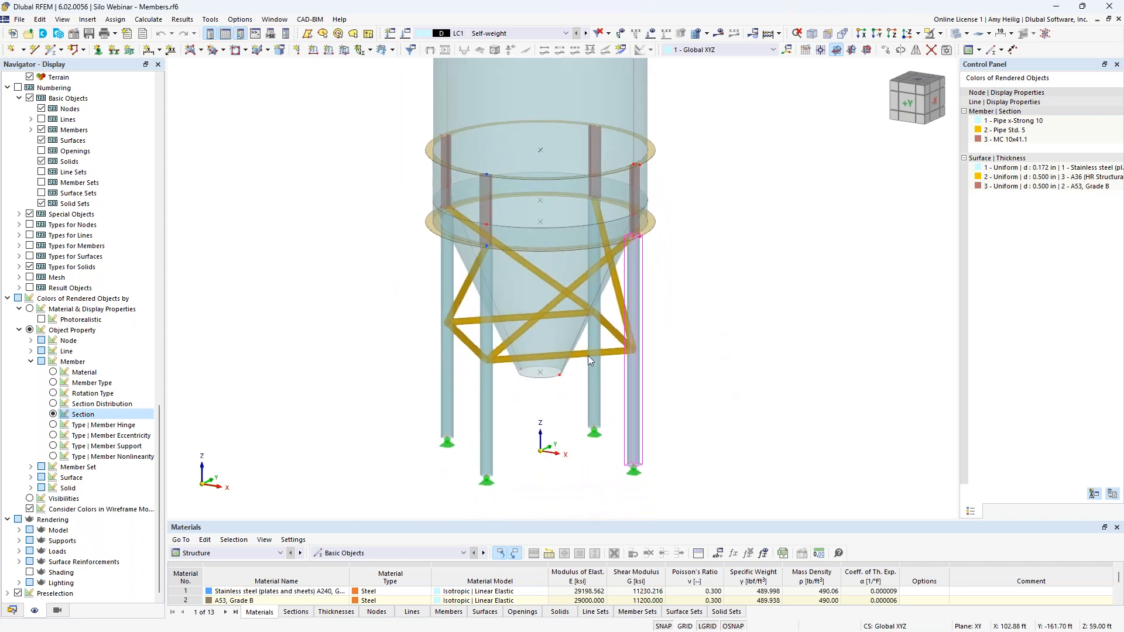
Color the rendered members by member type and review the type options of the same pipe column without changing them
{"action": "left_click", "coordinate": [53, 384]}
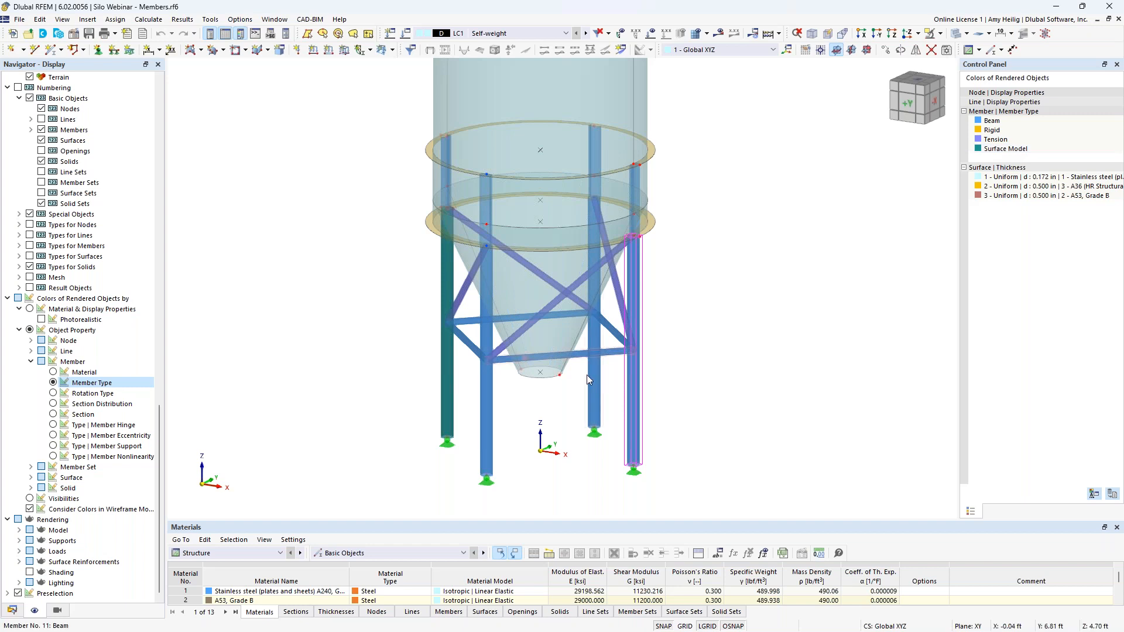
{"action": "double_click", "coordinate": [630, 402]}
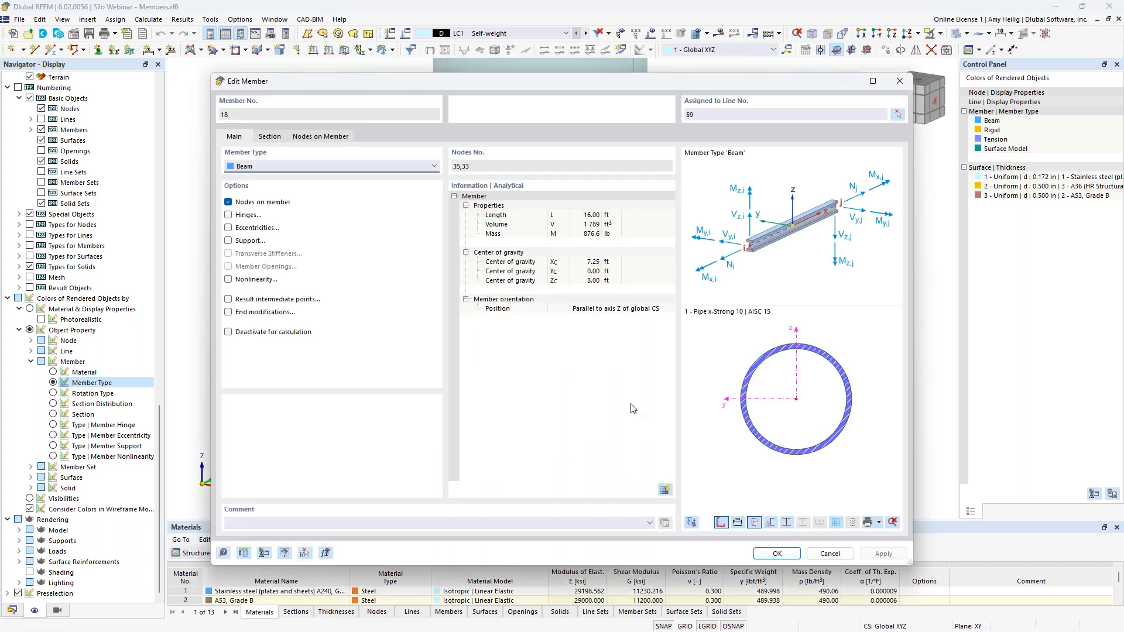
{"action": "left_click", "coordinate": [265, 167]}
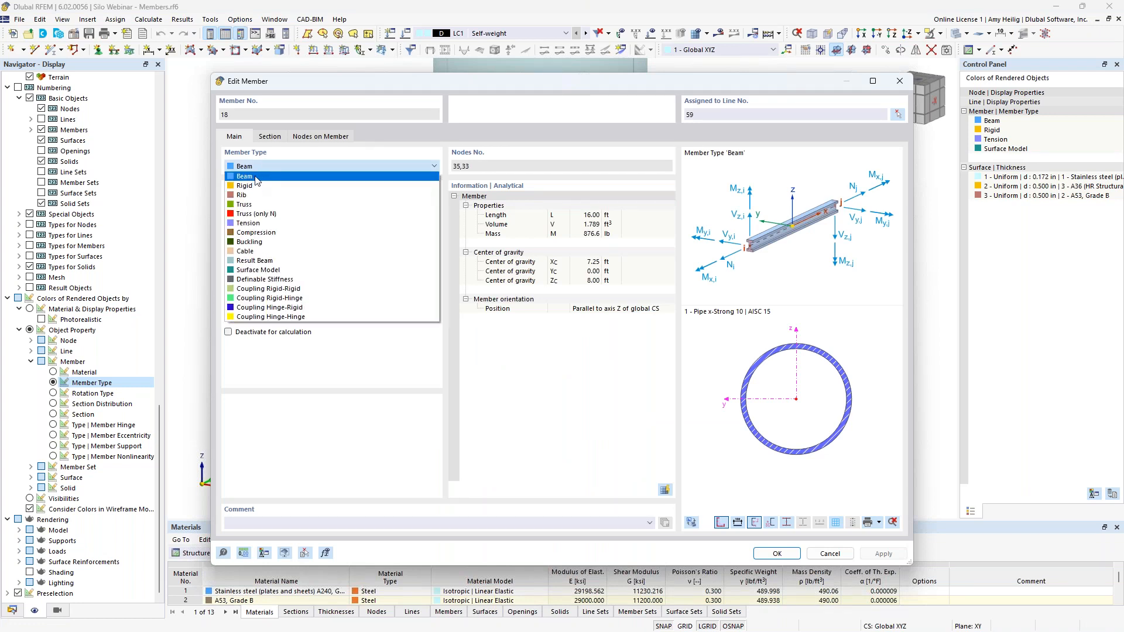
{"action": "left_click", "coordinate": [308, 158]}
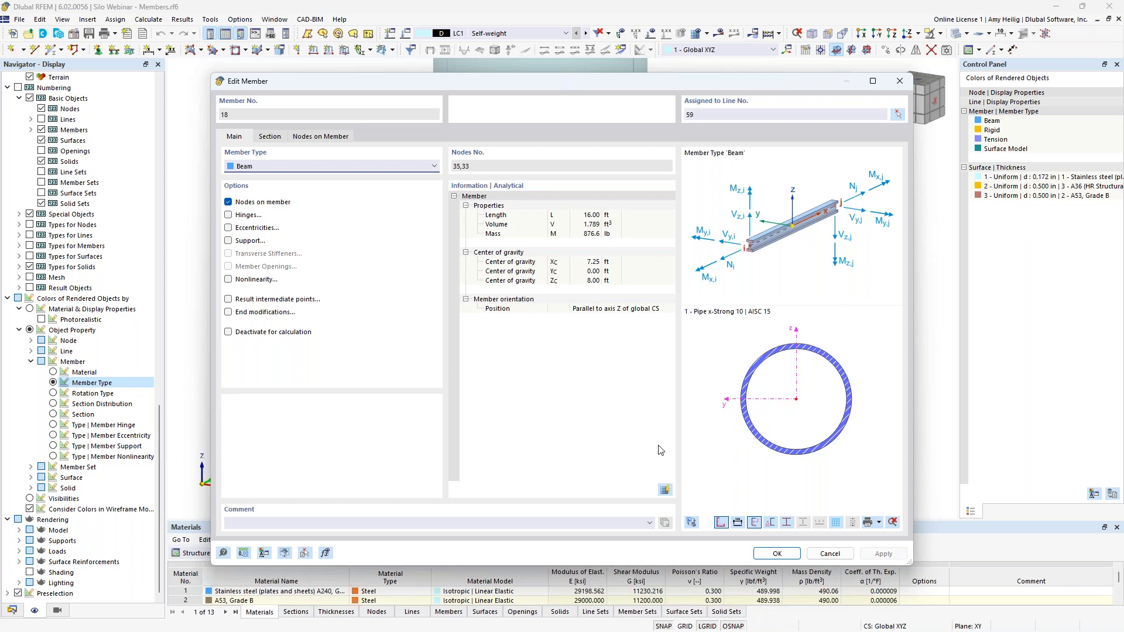
{"action": "left_click", "coordinate": [830, 553]}
Examine the member type options of the front diagonal tension brace without changing them
{"action": "scroll", "coordinate": [579, 364], "scroll_direction": "up", "scroll_amount": 1}
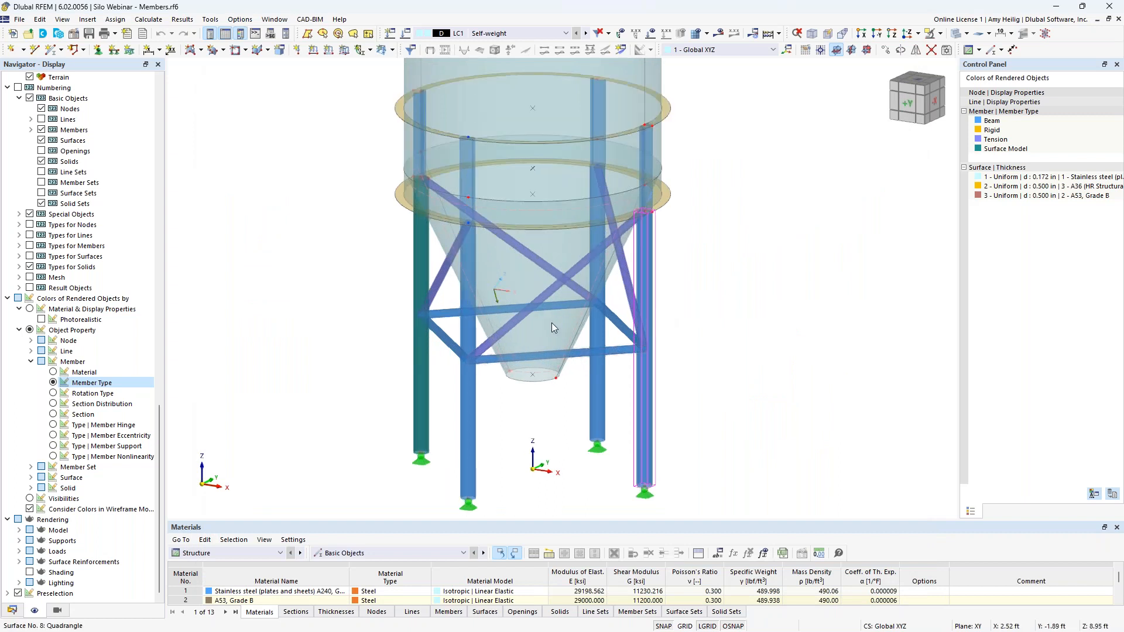
{"action": "double_click", "coordinate": [549, 288]}
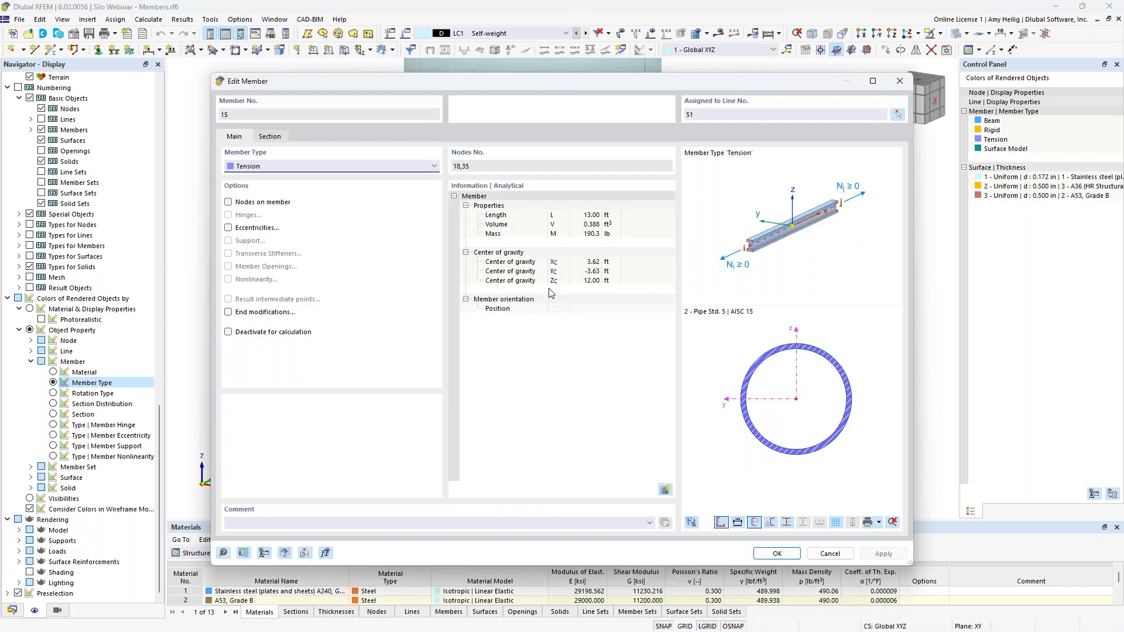
{"action": "left_click", "coordinate": [314, 166]}
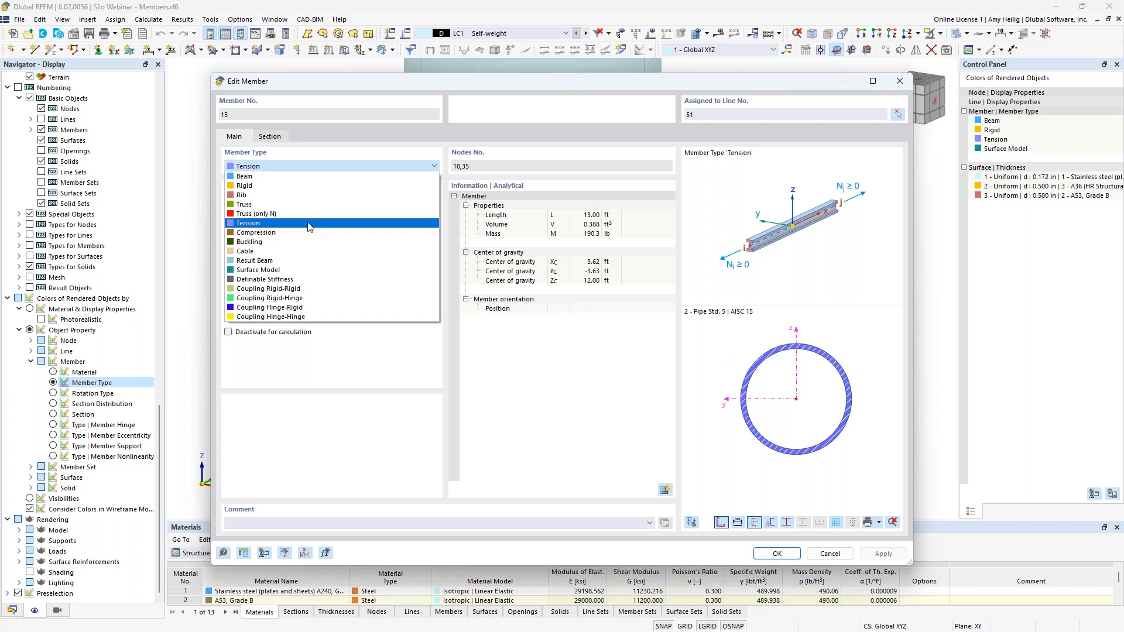
{"action": "left_click", "coordinate": [578, 391]}
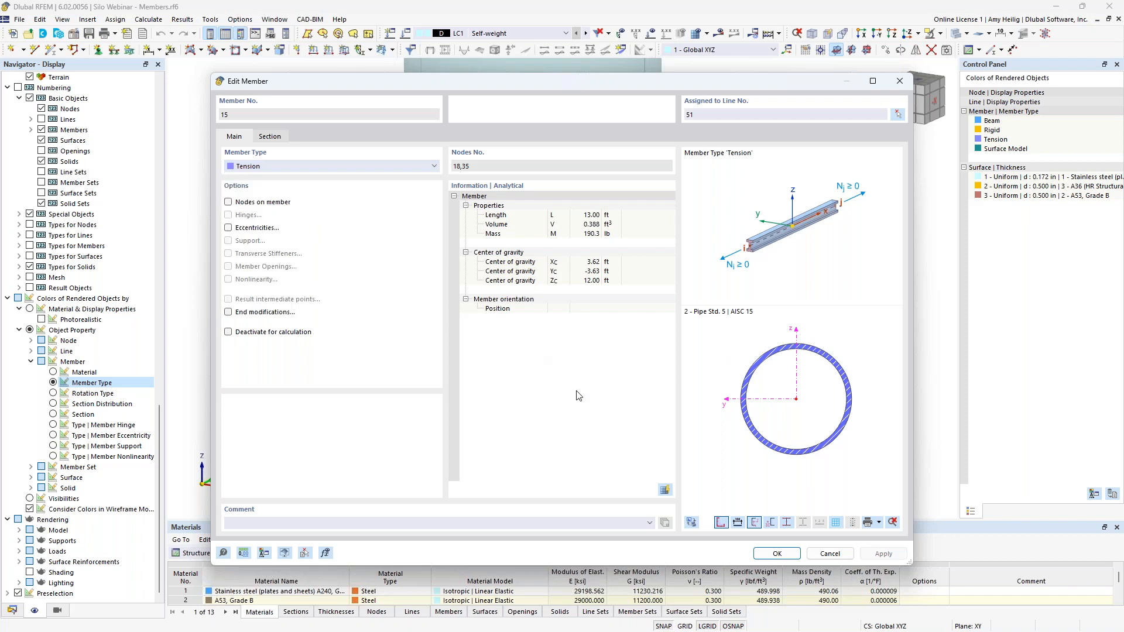
{"action": "left_click", "coordinate": [829, 554]}
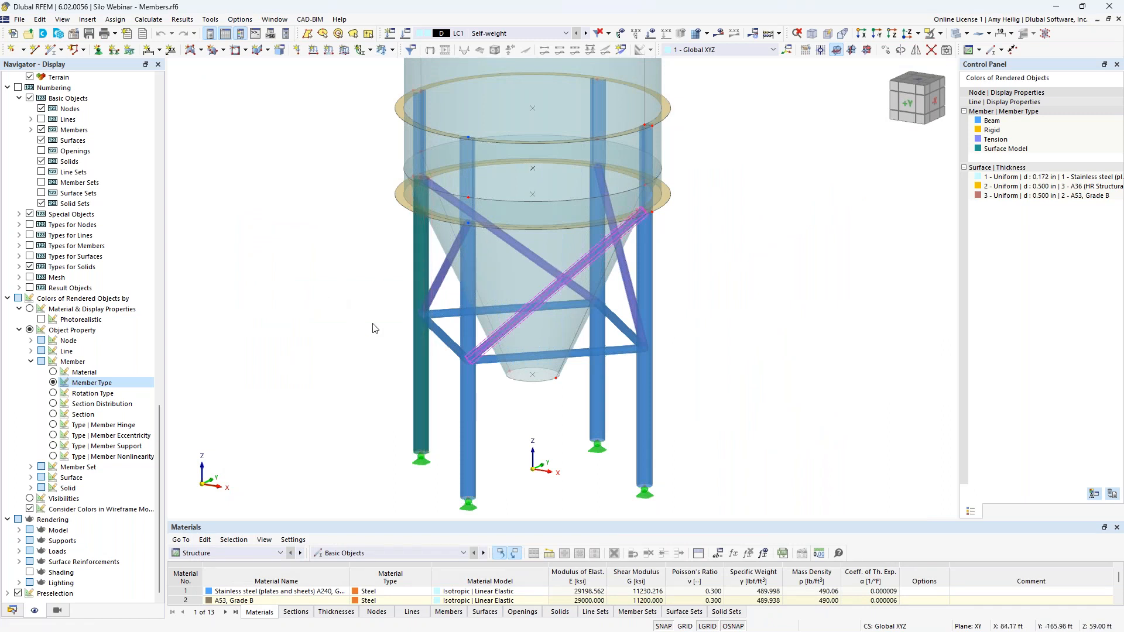
Examine the member type options and section of the Surface Model column without changing them
{"action": "left_click", "coordinate": [421, 383]}
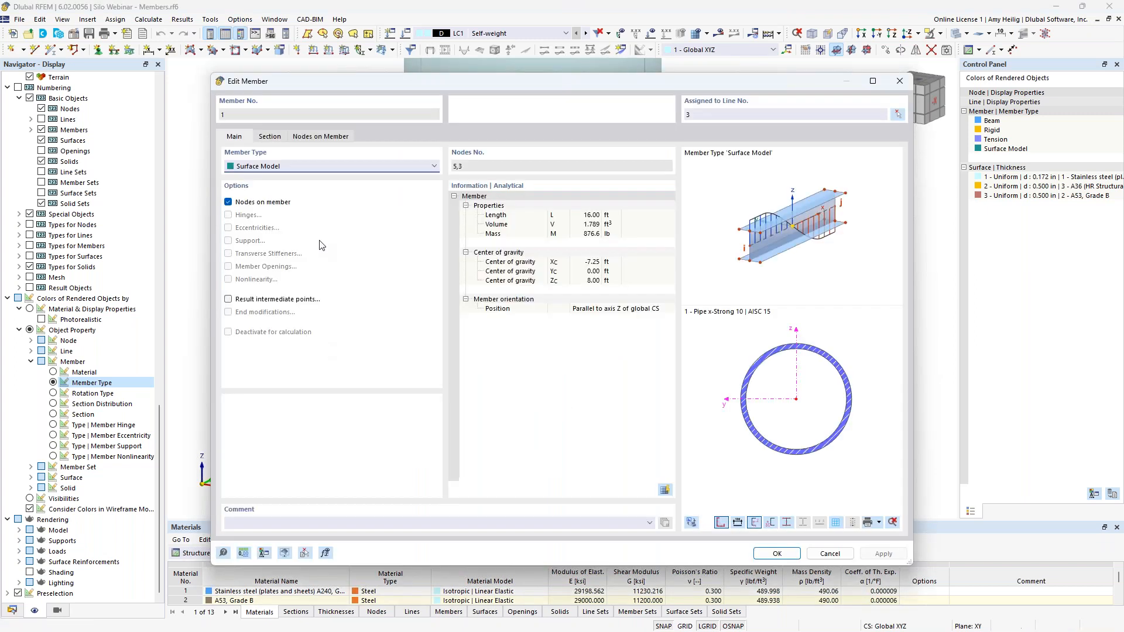
{"action": "left_click", "coordinate": [309, 167]}
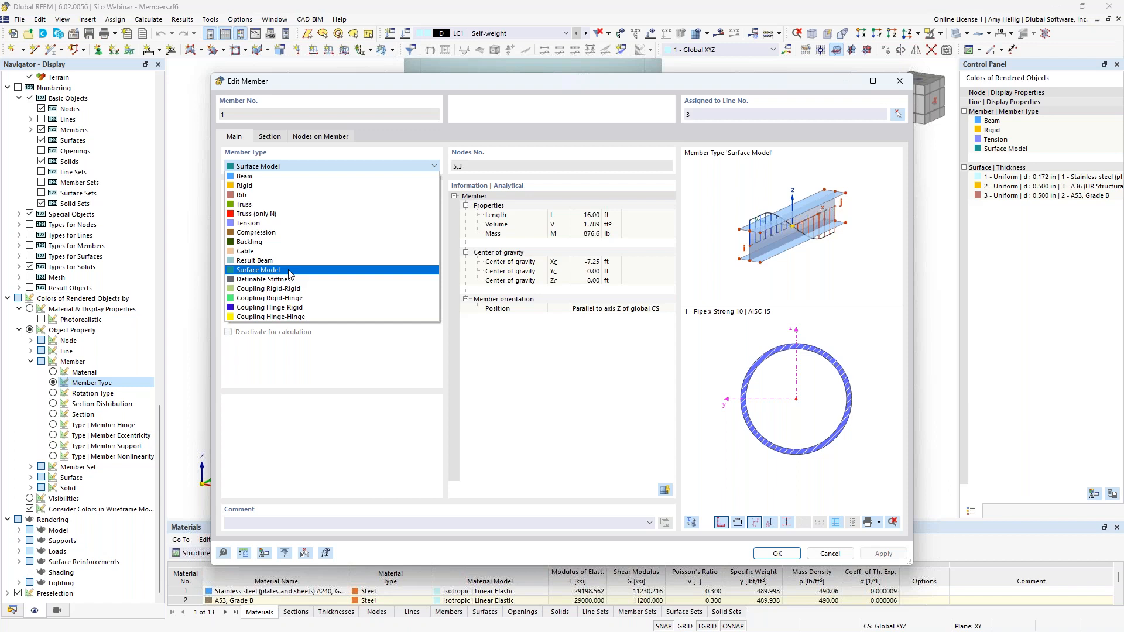
{"action": "left_click", "coordinate": [319, 385]}
{"action": "left_click", "coordinate": [270, 138]}
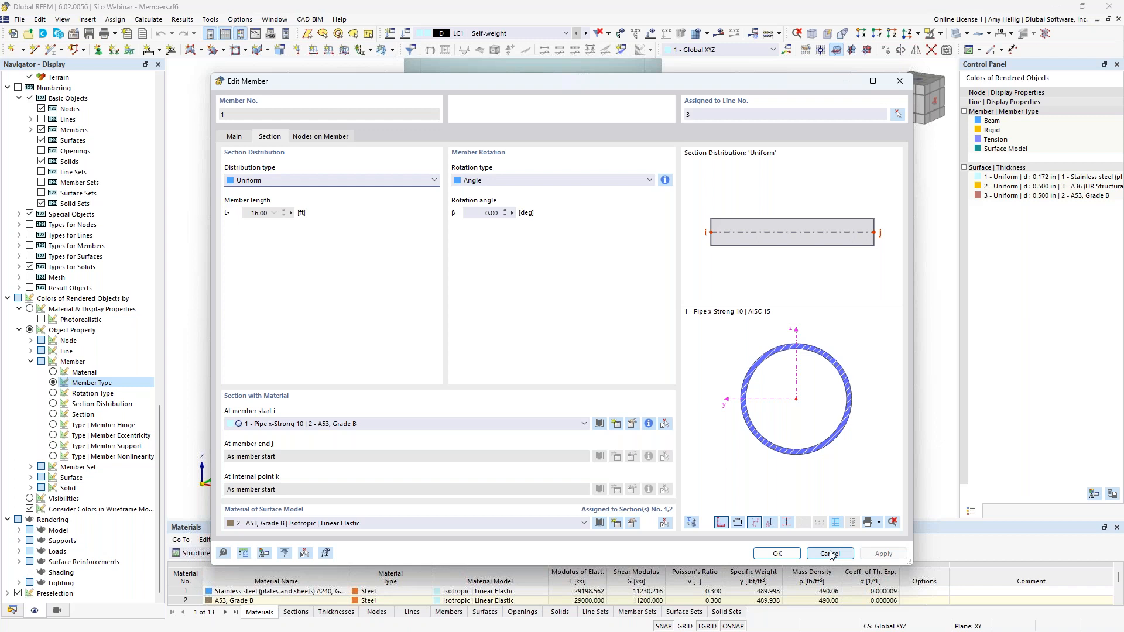
{"action": "left_click", "coordinate": [241, 136]}
{"action": "left_click", "coordinate": [825, 554]}
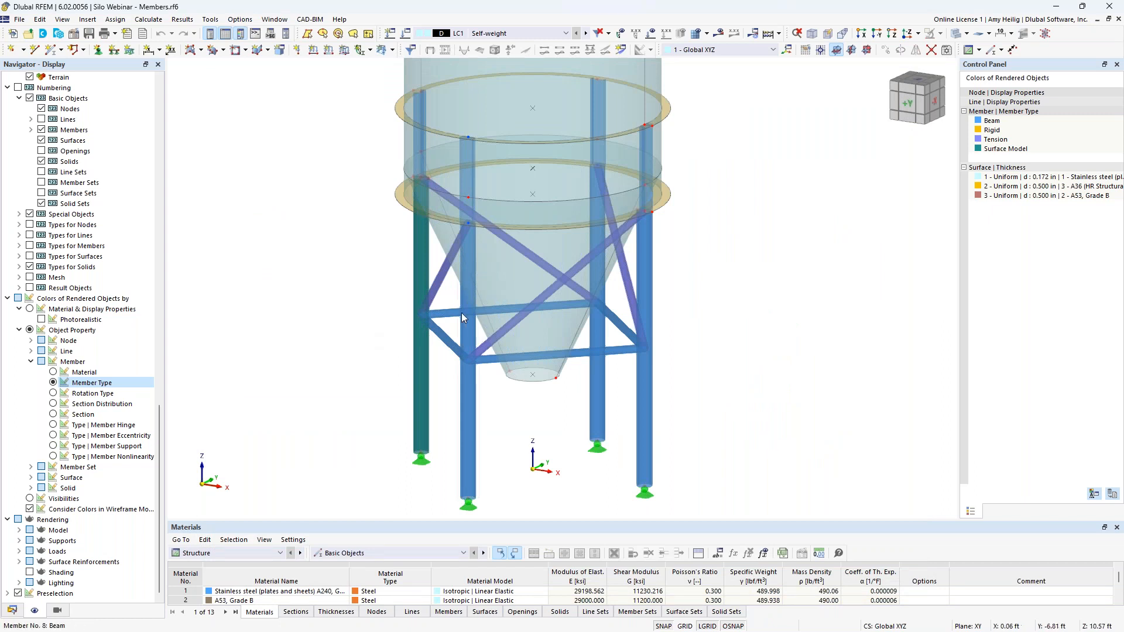
Inspect the nodal supports at the column bases
{"action": "middle_click_drag", "start_coordinate": [459, 461], "coordinate": [446, 365]}
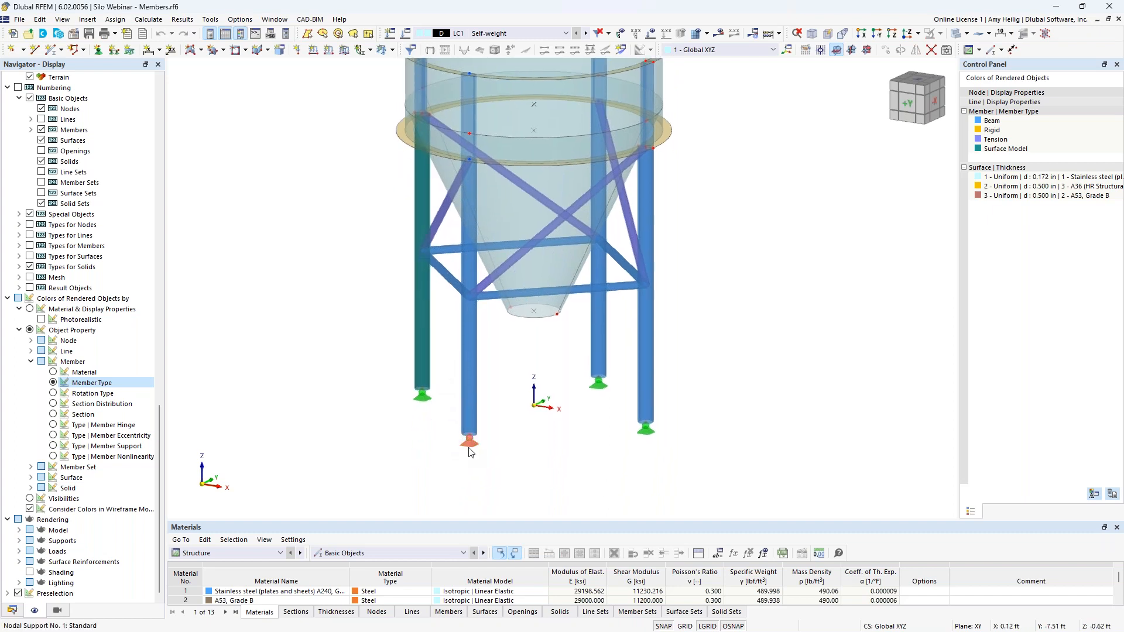
{"action": "mouse_move", "coordinate": [469, 451]}
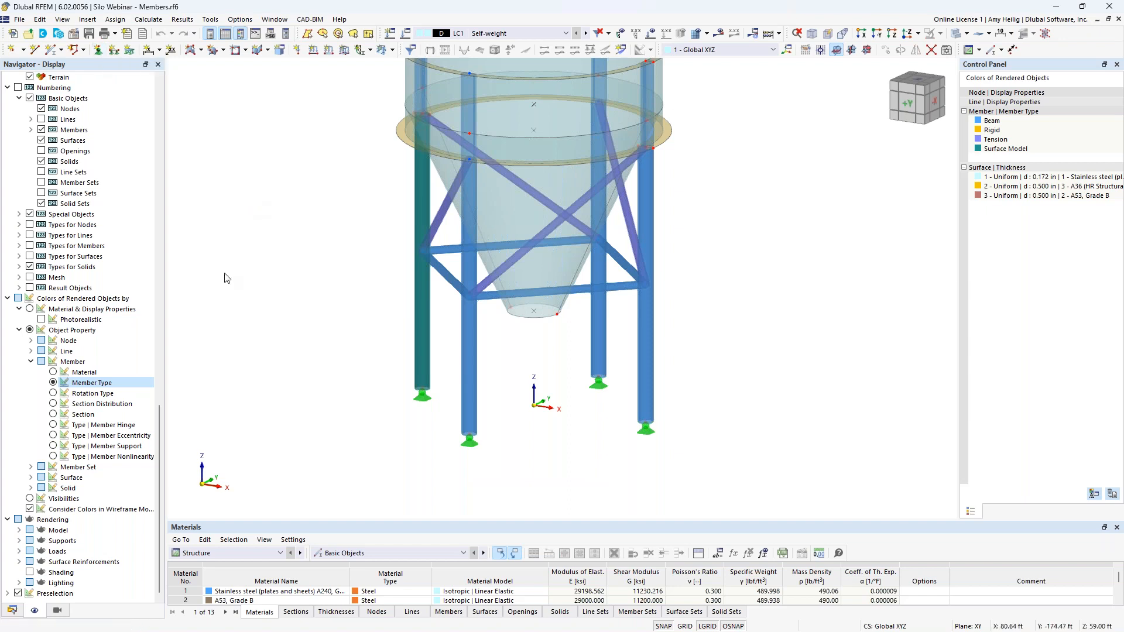
{"action": "scroll", "coordinate": [308, 303], "scroll_direction": "down", "scroll_amount": 2}
{"action": "middle_click_drag", "start_coordinate": [283, 283], "coordinate": [366, 358]}
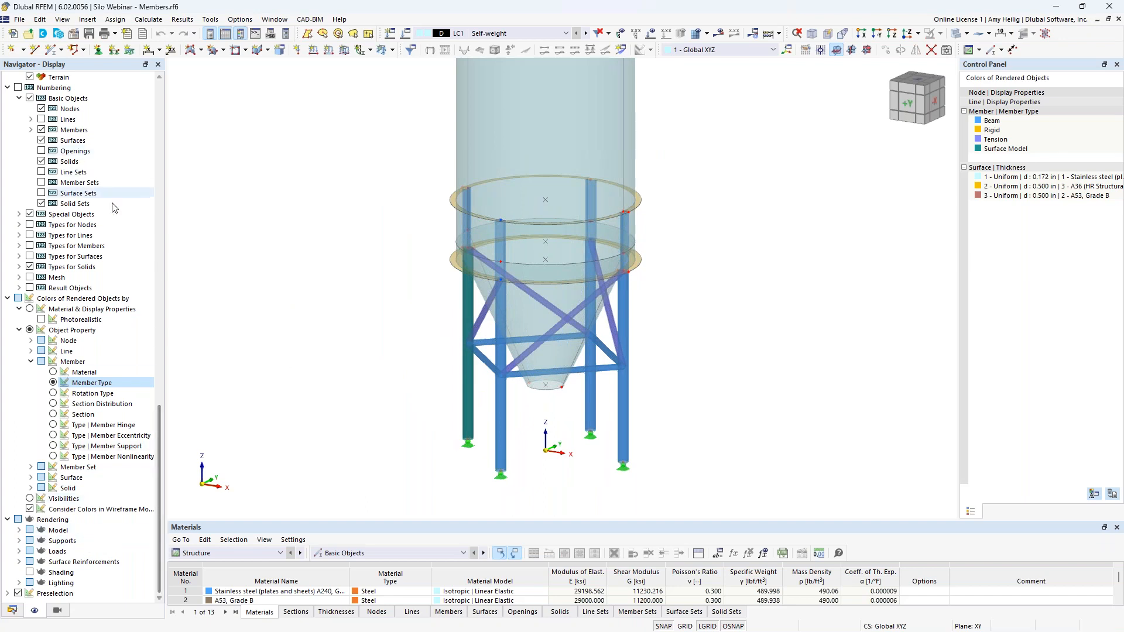
Limit the visible objects to the surfaces made of material 1, stainless steel
{"action": "left_click", "coordinate": [58, 611]}
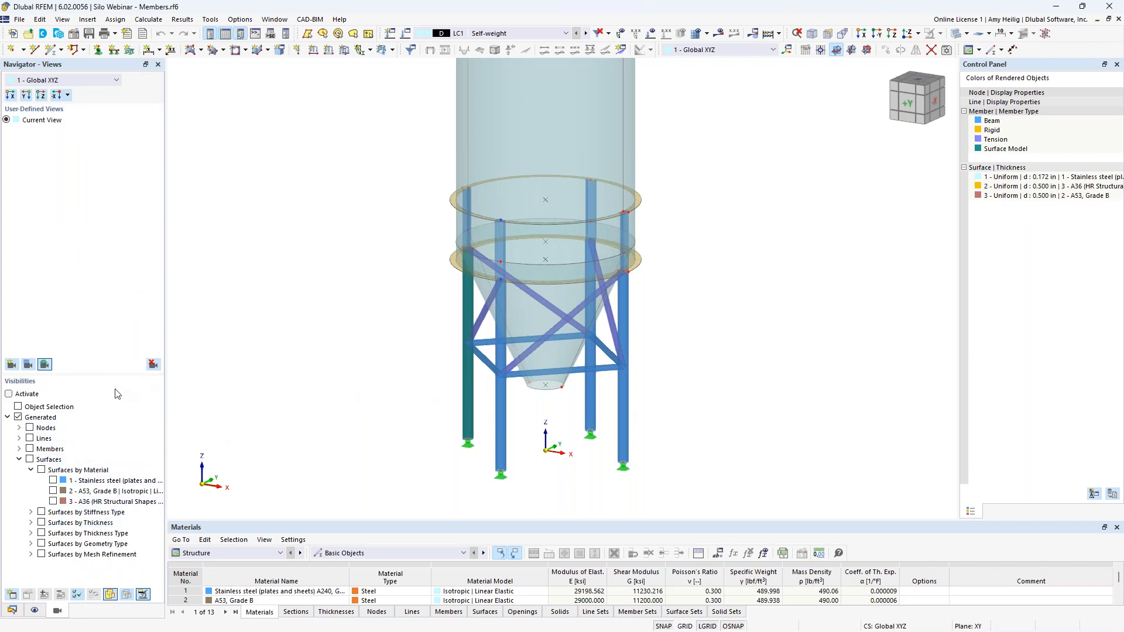
{"action": "left_click", "coordinate": [29, 460]}
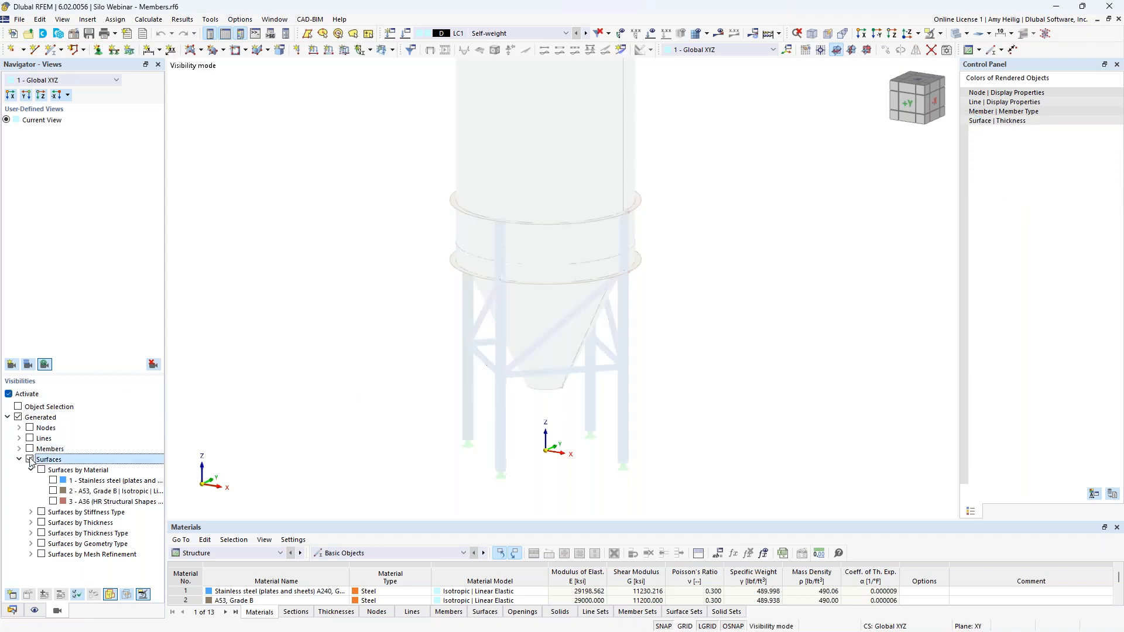
{"action": "left_click", "coordinate": [53, 480]}
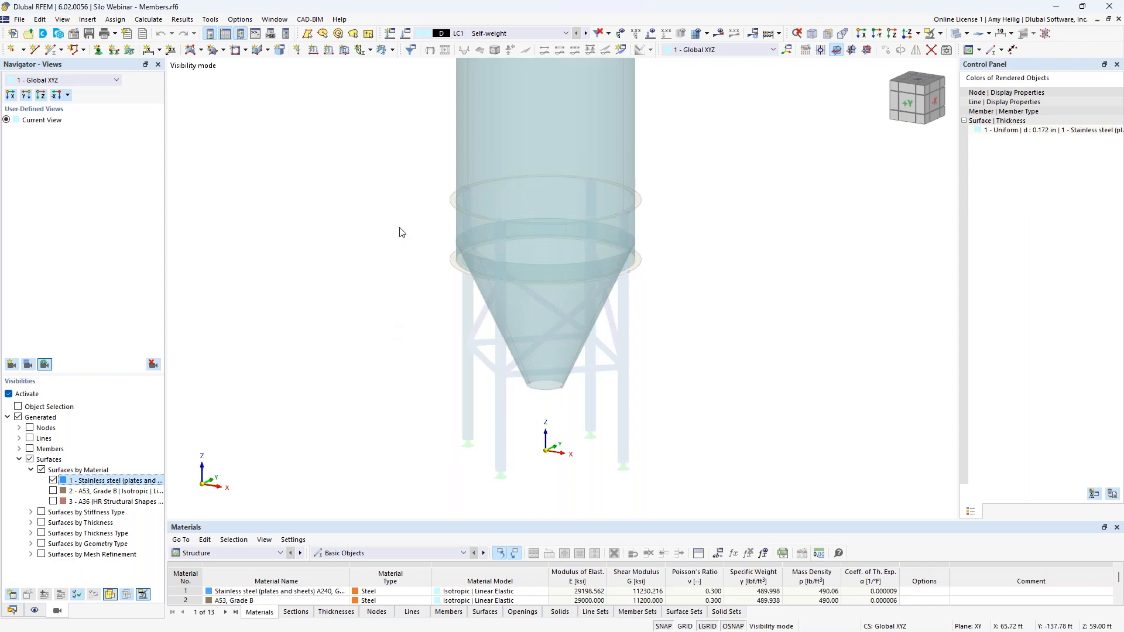
Display the local axis systems of the silo surfaces
{"action": "middle_click_drag", "start_coordinate": [468, 322], "coordinate": [463, 348]}
{"action": "scroll", "coordinate": [462, 348], "scroll_direction": "down", "scroll_amount": 1}
{"action": "scroll", "coordinate": [474, 271], "scroll_direction": "down", "scroll_amount": 3}
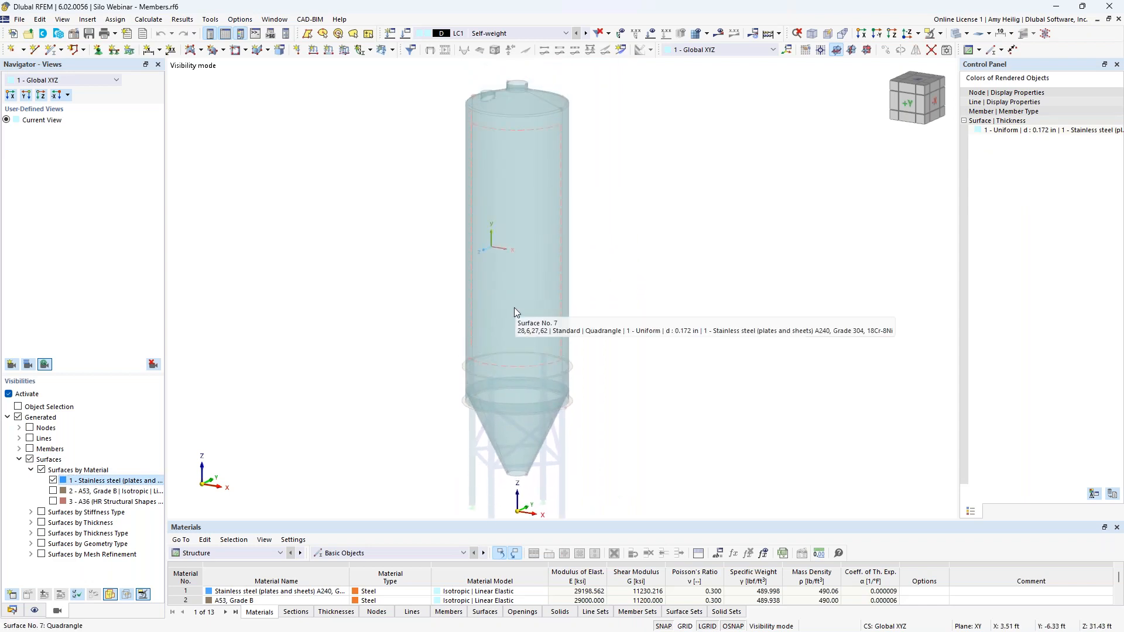
{"action": "left_click", "coordinate": [515, 308]}
{"action": "right_click", "coordinate": [514, 308]}
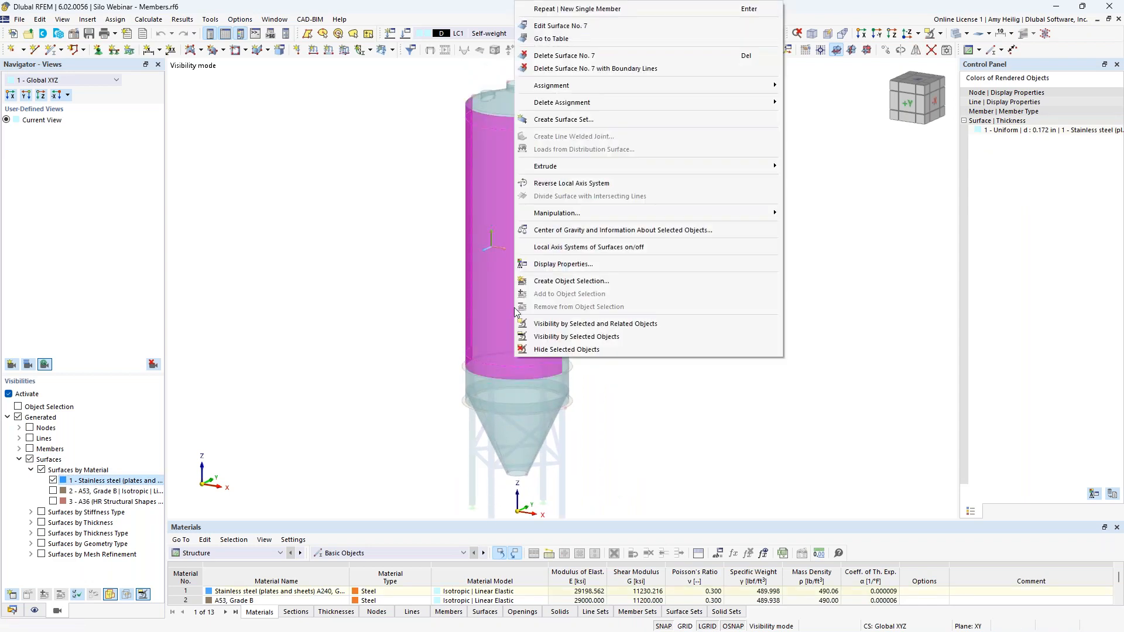
{"action": "left_click", "coordinate": [580, 247]}
{"action": "left_click", "coordinate": [622, 306]}
Examine the orientation of the local surface axes on the lower shell and conical hopper from several sides
{"action": "middle_click_drag", "start_coordinate": [613, 312], "coordinate": [575, 319], "text": "ctrl"}
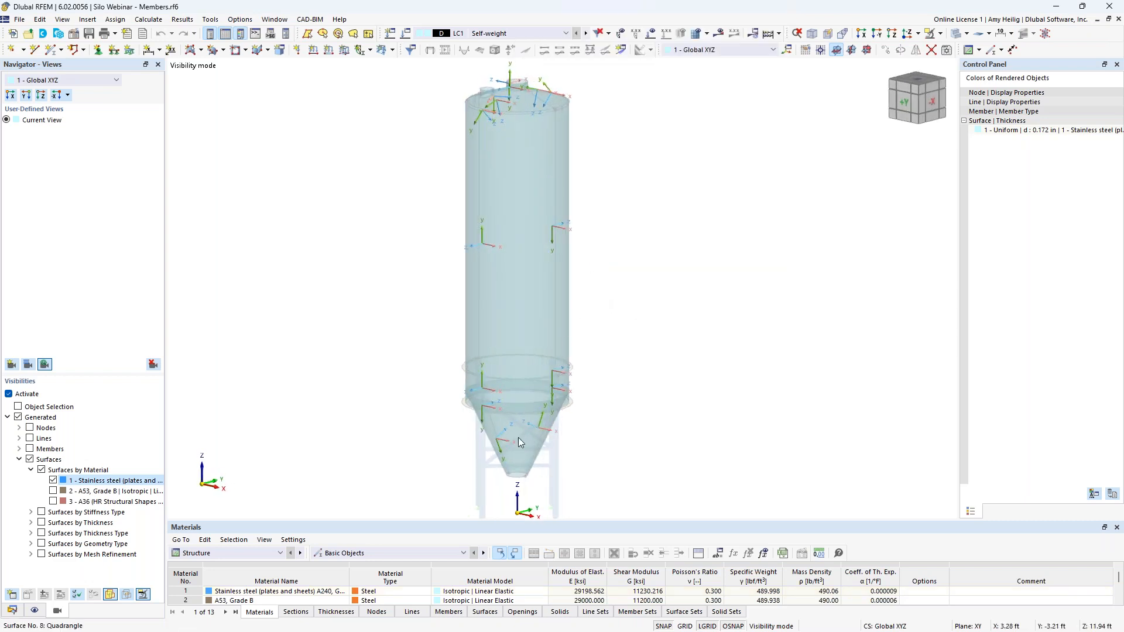
{"action": "scroll", "coordinate": [518, 437], "scroll_direction": "up", "scroll_amount": 5}
{"action": "scroll", "coordinate": [517, 437], "scroll_direction": "up", "scroll_amount": 1}
{"action": "middle_click_drag", "start_coordinate": [737, 446], "coordinate": [735, 409]}
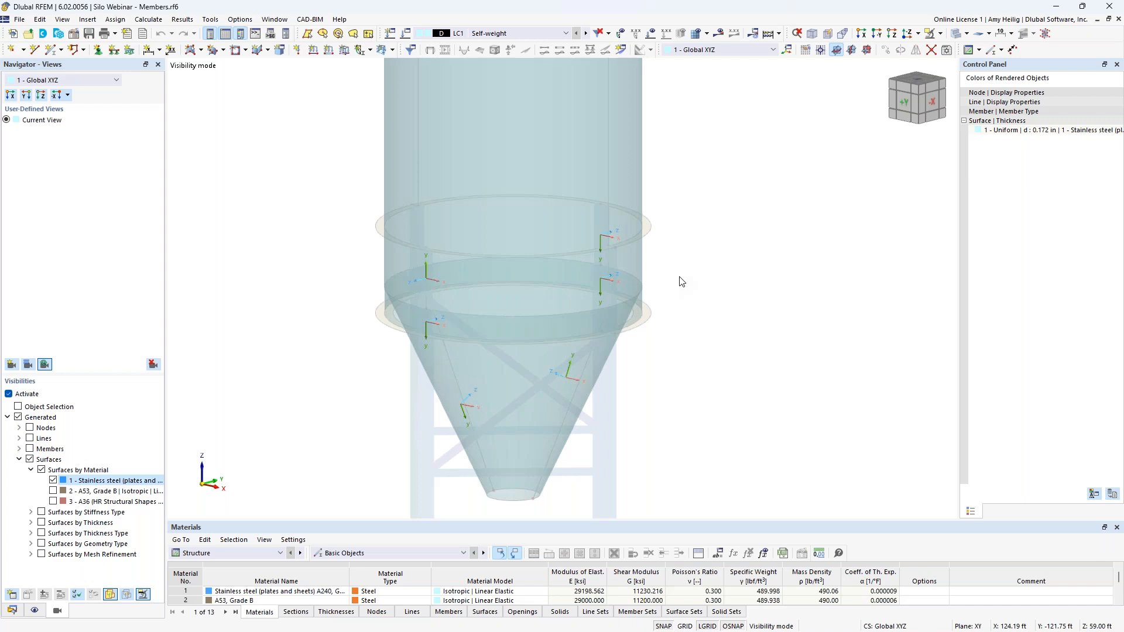
{"action": "middle_click_drag", "start_coordinate": [505, 335], "coordinate": [439, 322], "text": "ctrl"}
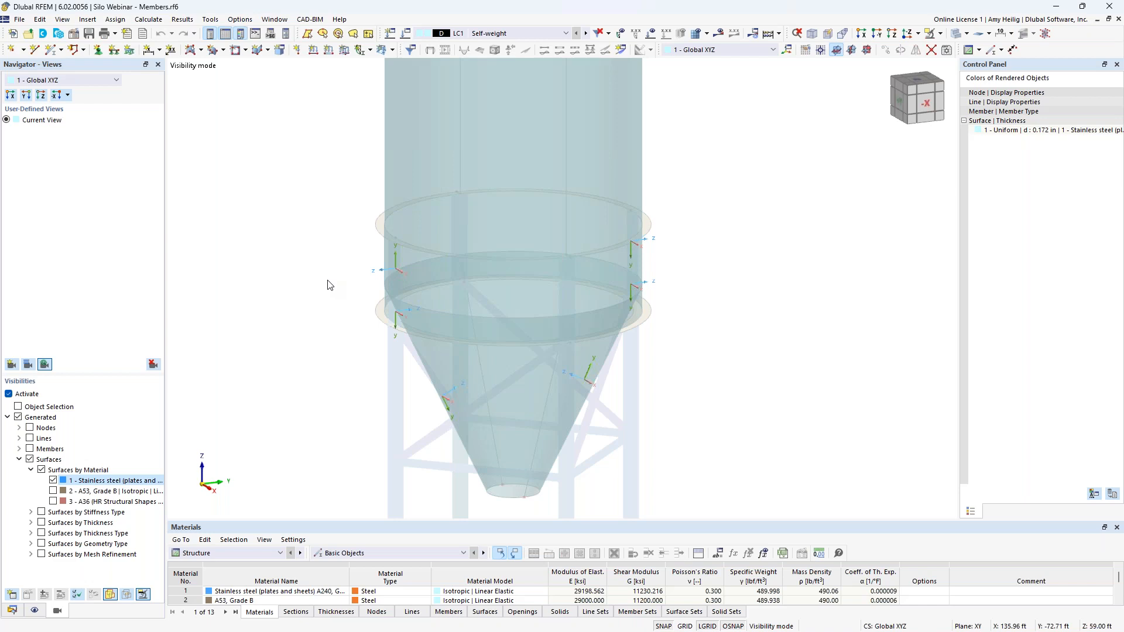
{"action": "scroll", "coordinate": [431, 377], "scroll_direction": "up", "scroll_amount": 3}
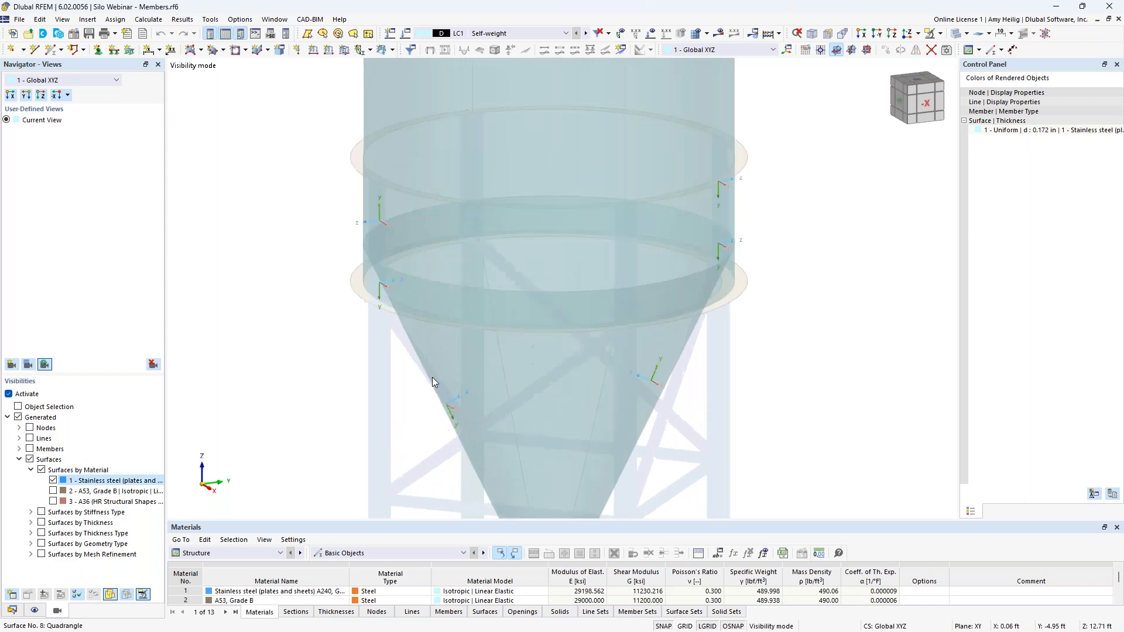
Reverse the local axis systems of the conical hopper surfaces and the narrow shell ring beside them
{"action": "middle_click_drag", "start_coordinate": [408, 371], "coordinate": [384, 307]}
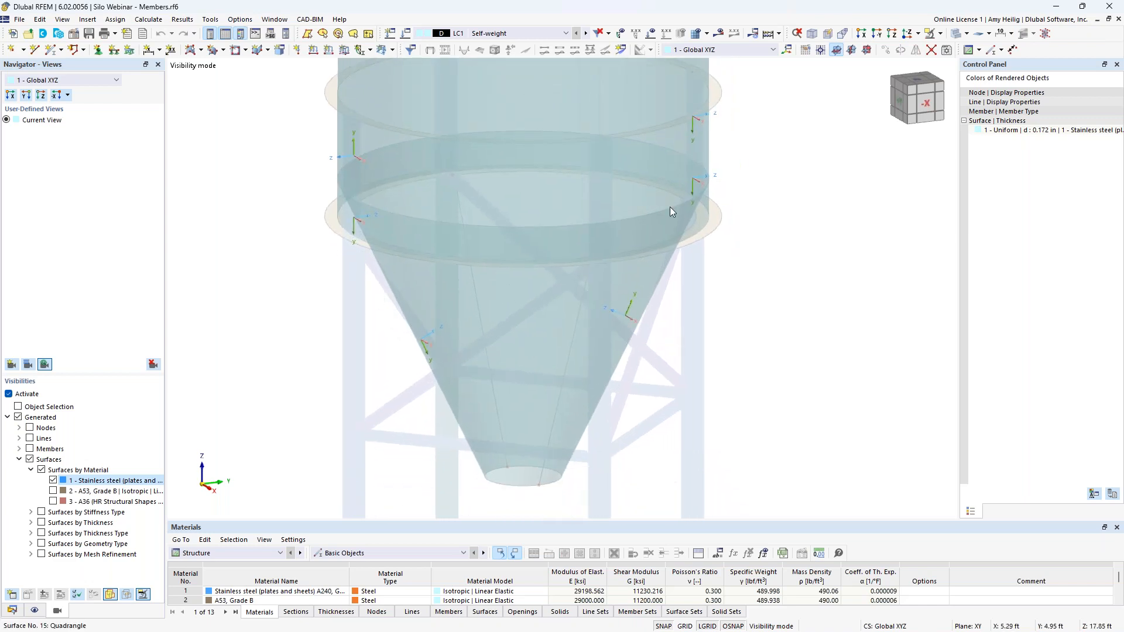
{"action": "left_click", "coordinate": [504, 375]}
{"action": "middle_click_drag", "start_coordinate": [360, 341], "coordinate": [351, 249], "text": "ctrl"}
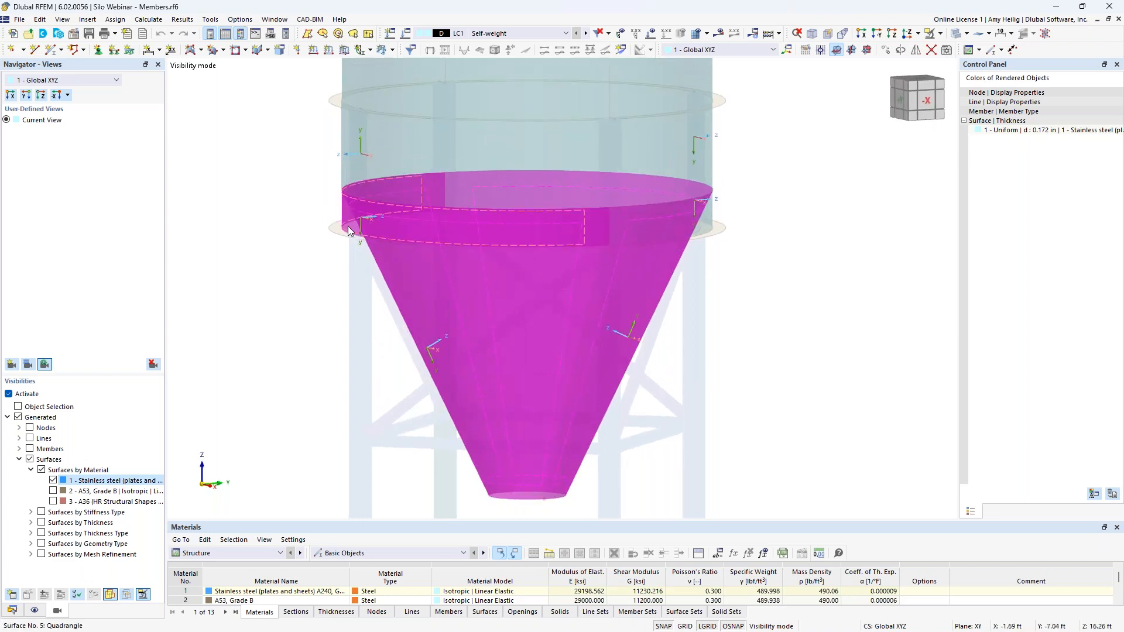
{"action": "mouse_move", "coordinate": [348, 226]}
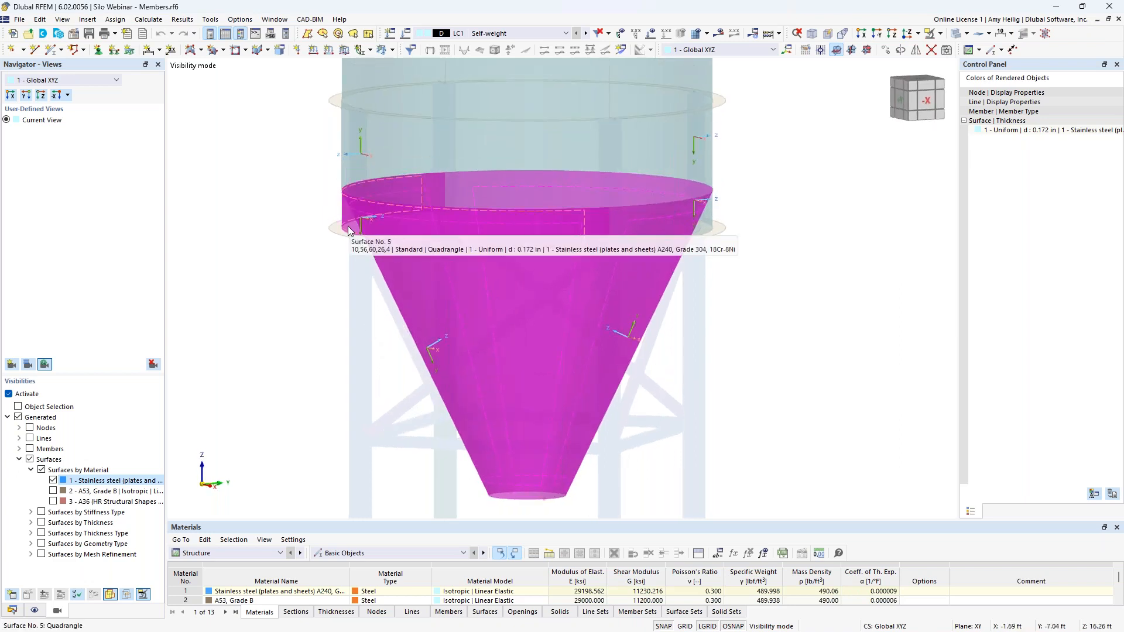
{"action": "mouse_move", "coordinate": [461, 325]}
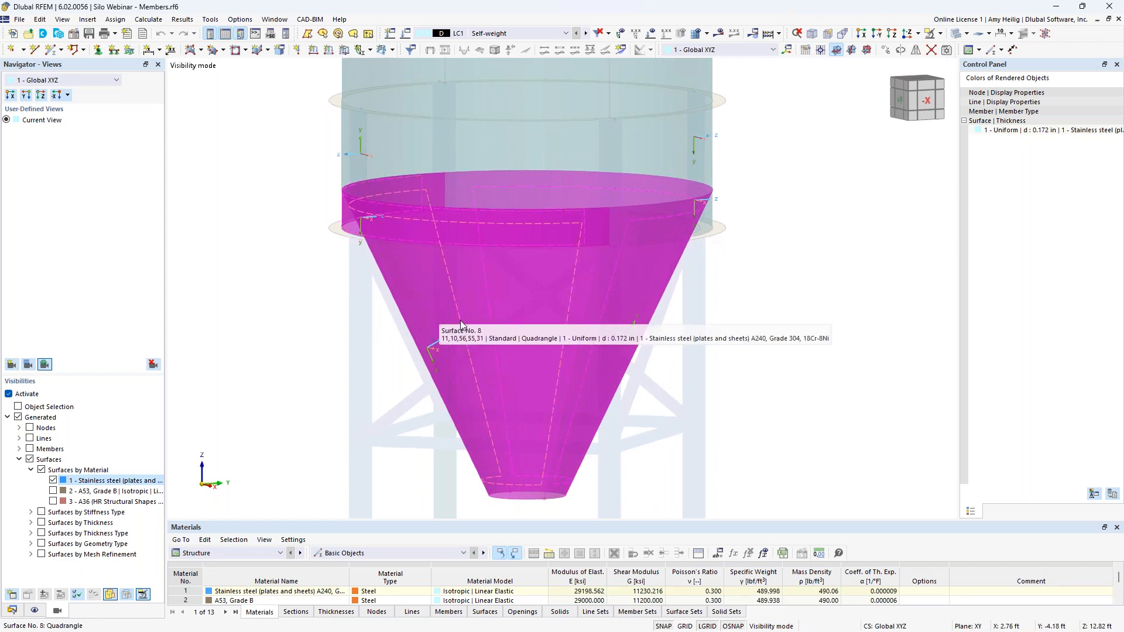
{"action": "right_click", "coordinate": [461, 324]}
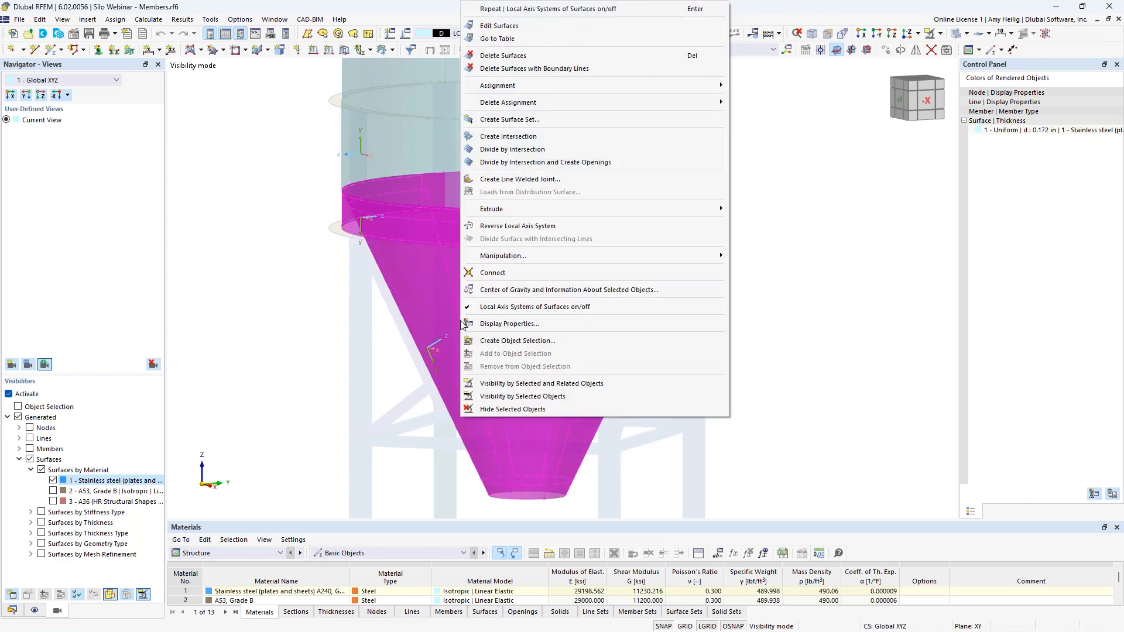
{"action": "left_click", "coordinate": [514, 228]}
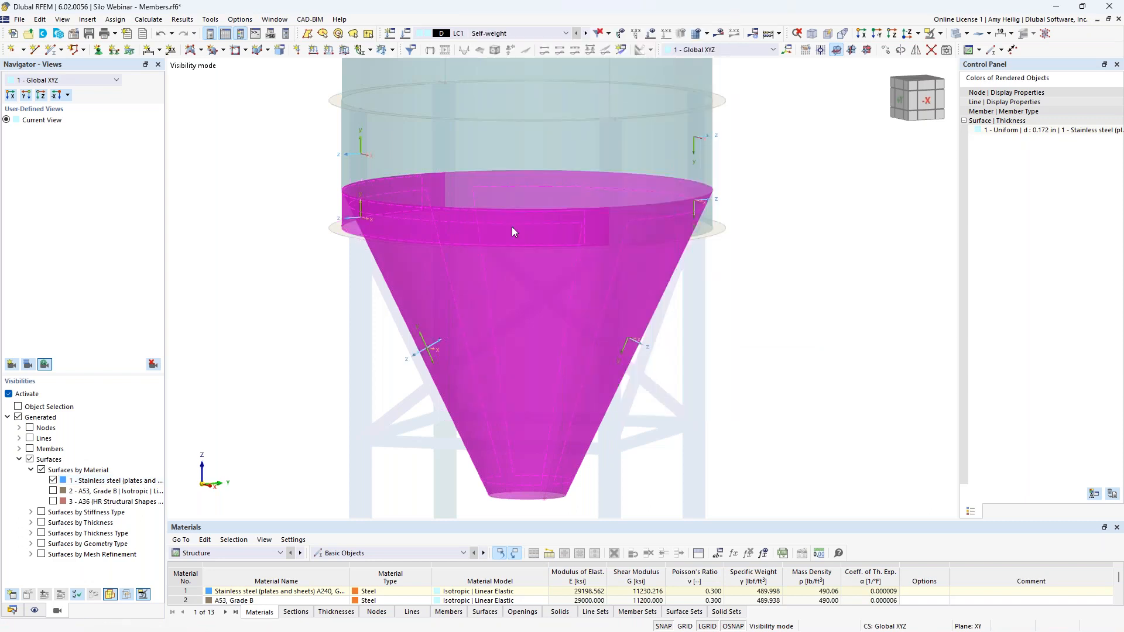
Examine the local surface axis directions from the hopper up along the cylindrical shell
{"action": "middle_click_drag", "start_coordinate": [753, 387], "coordinate": [713, 243], "text": "ctrl"}
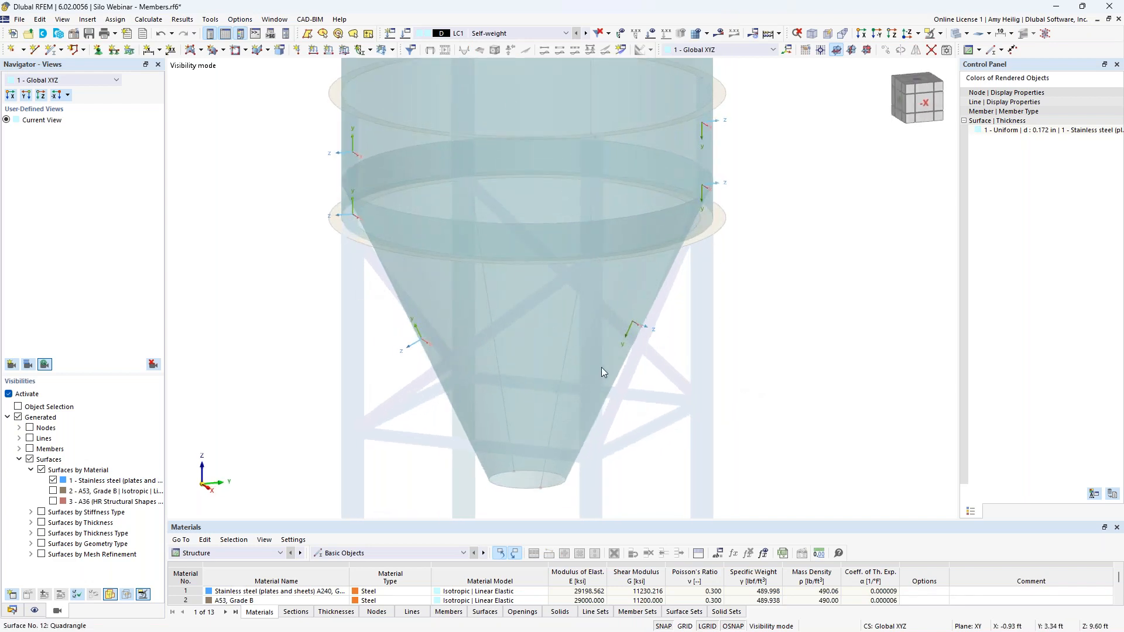
{"action": "scroll", "coordinate": [602, 367], "scroll_direction": "down", "scroll_amount": 3}
{"action": "scroll", "coordinate": [601, 367], "scroll_direction": "down", "scroll_amount": 2}
{"action": "middle_click_drag", "start_coordinate": [677, 305], "coordinate": [672, 403]}
{"action": "scroll", "coordinate": [517, 209], "scroll_direction": "up", "scroll_amount": 2}
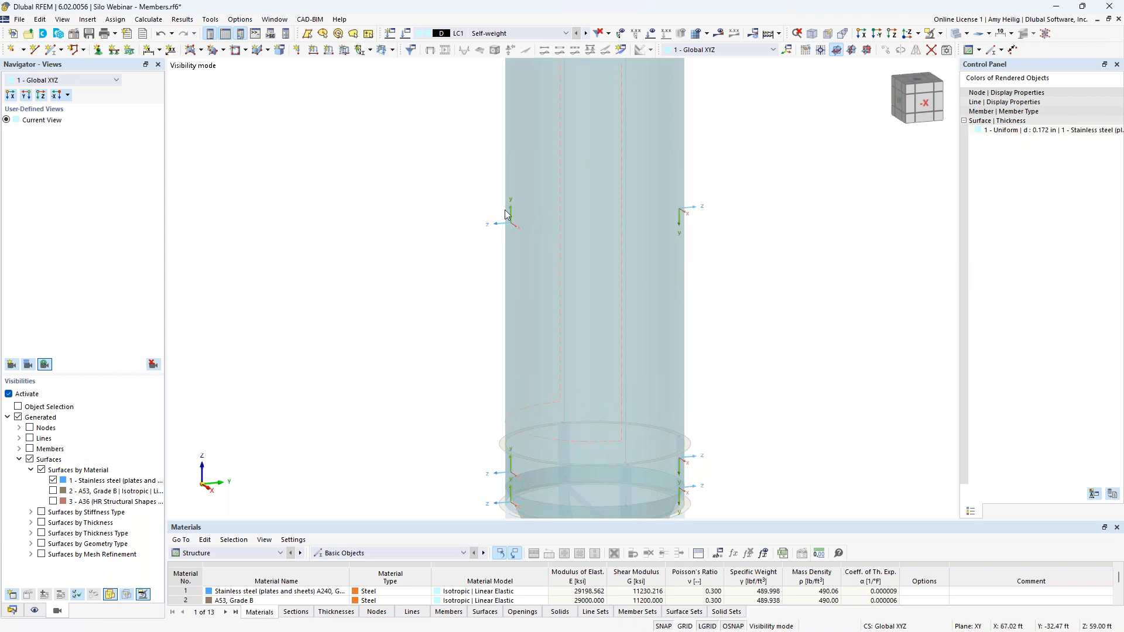
{"action": "scroll", "coordinate": [536, 206], "scroll_direction": "up", "scroll_amount": 2}
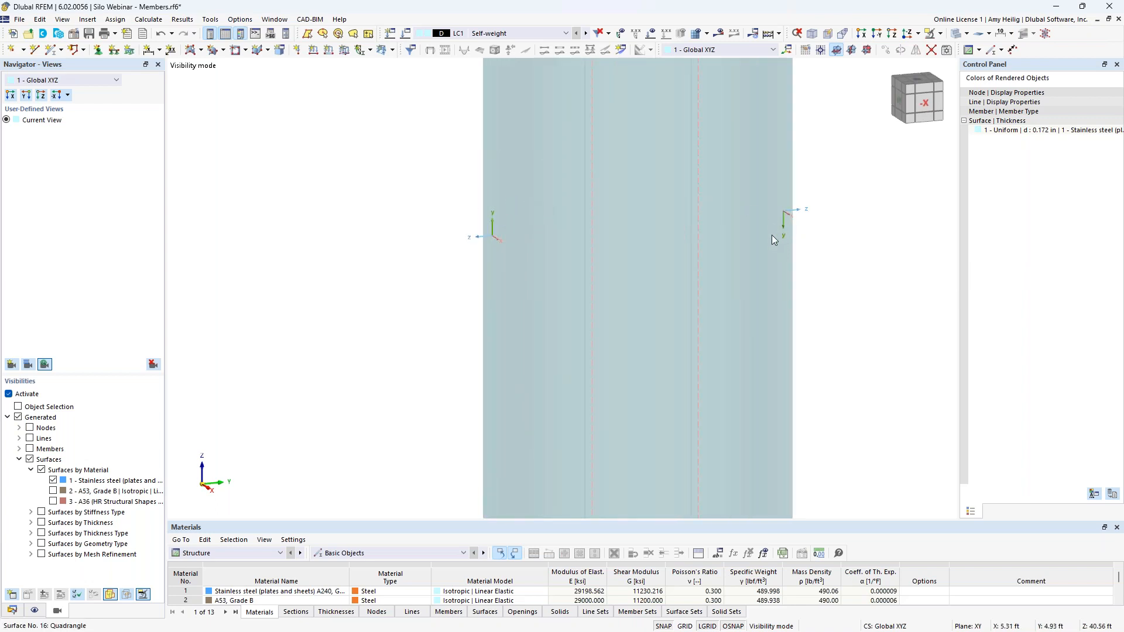
{"action": "scroll", "coordinate": [761, 246], "scroll_direction": "down", "scroll_amount": 3}
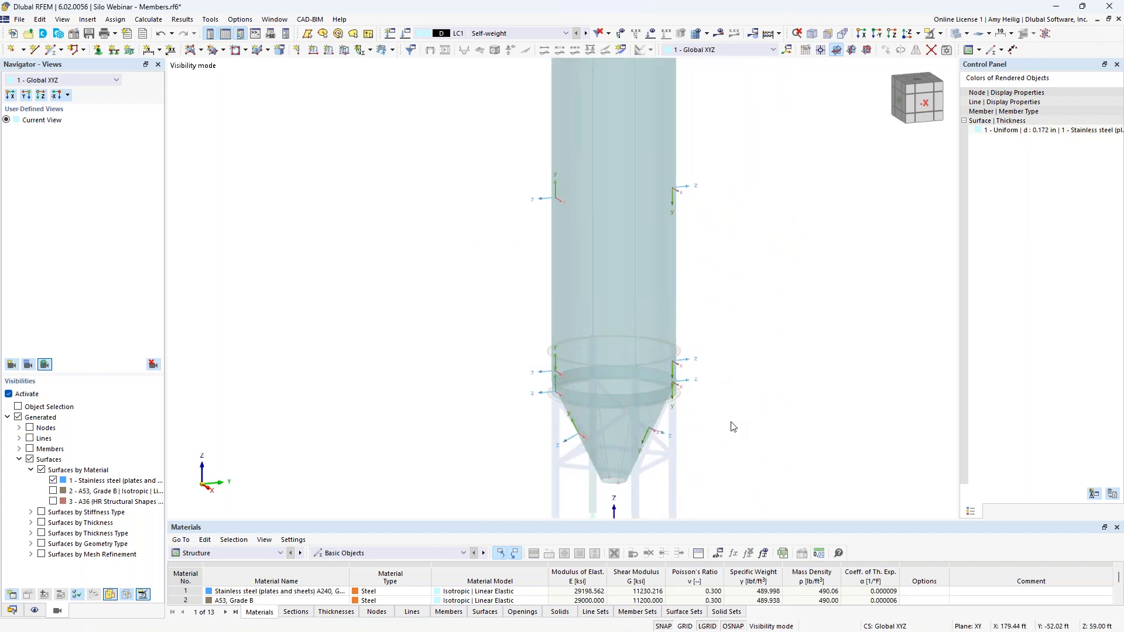
{"action": "scroll", "coordinate": [728, 473], "scroll_direction": "down", "scroll_amount": 1}
Select all shell and hopper surfaces together with both roof nozzles, leaving out the conical roof
{"action": "left_click_drag", "start_coordinate": [730, 494], "coordinate": [527, 194]}
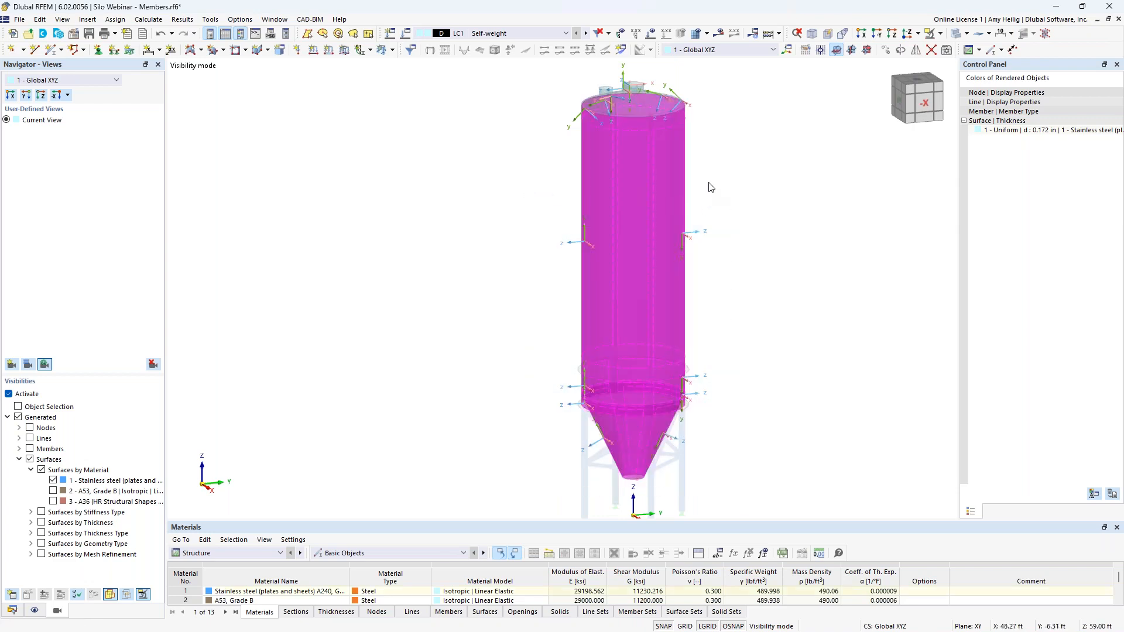
{"action": "middle_click_drag", "start_coordinate": [704, 168], "coordinate": [671, 178]}
{"action": "scroll", "coordinate": [654, 216], "scroll_direction": "up", "scroll_amount": 5}
{"action": "left_click_drag", "start_coordinate": [671, 178], "coordinate": [519, 125]}
{"action": "left_click_drag", "start_coordinate": [473, 210], "coordinate": [347, 157]}
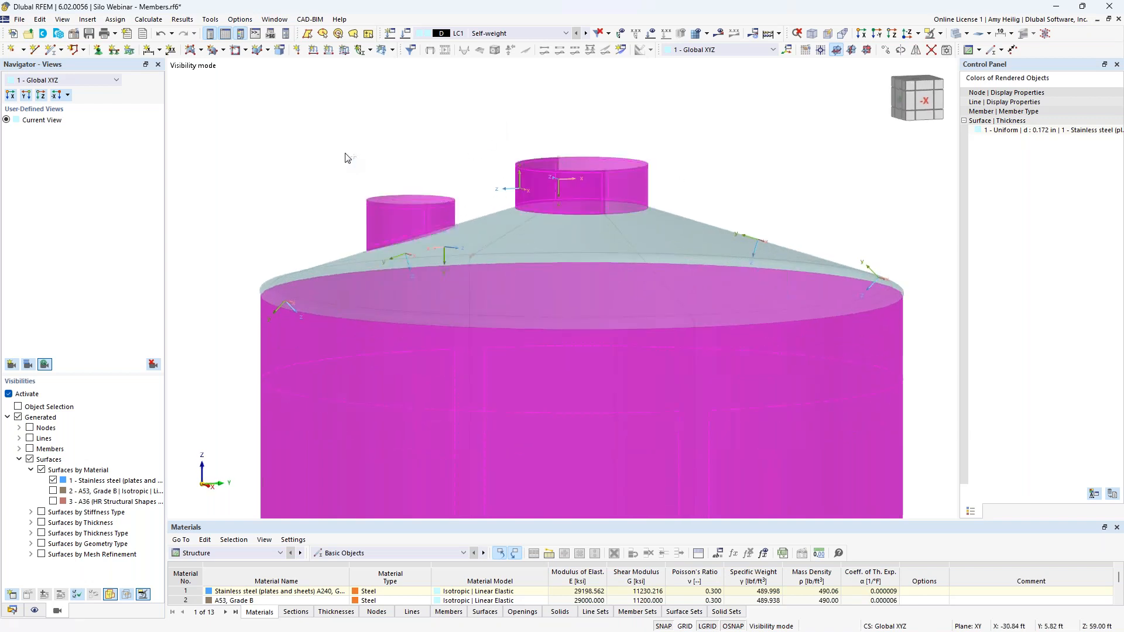
Set the input axes of the selected surfaces to Axis parallel to lines, using the y-axis
{"action": "double_click", "coordinate": [609, 186]}
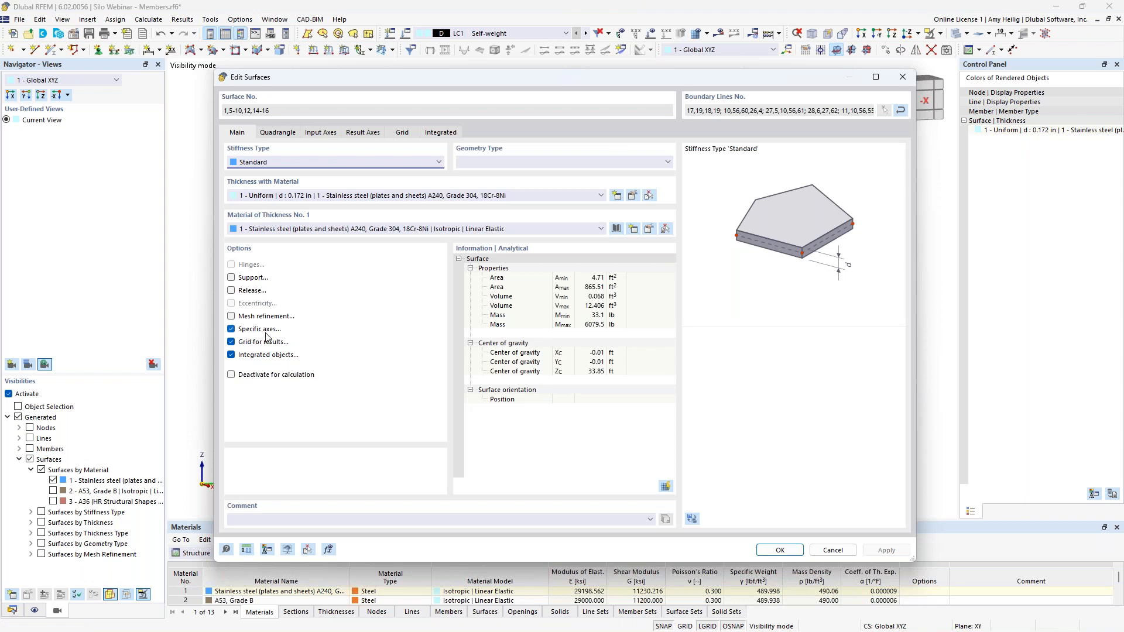
{"action": "left_click", "coordinate": [319, 133]}
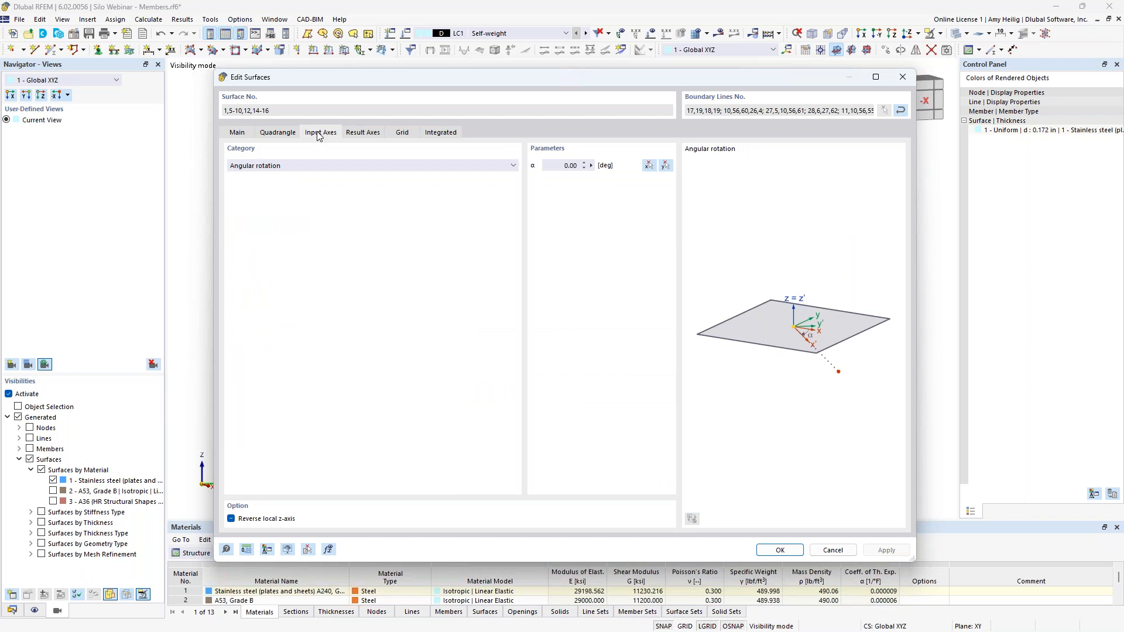
{"action": "left_click", "coordinate": [315, 167]}
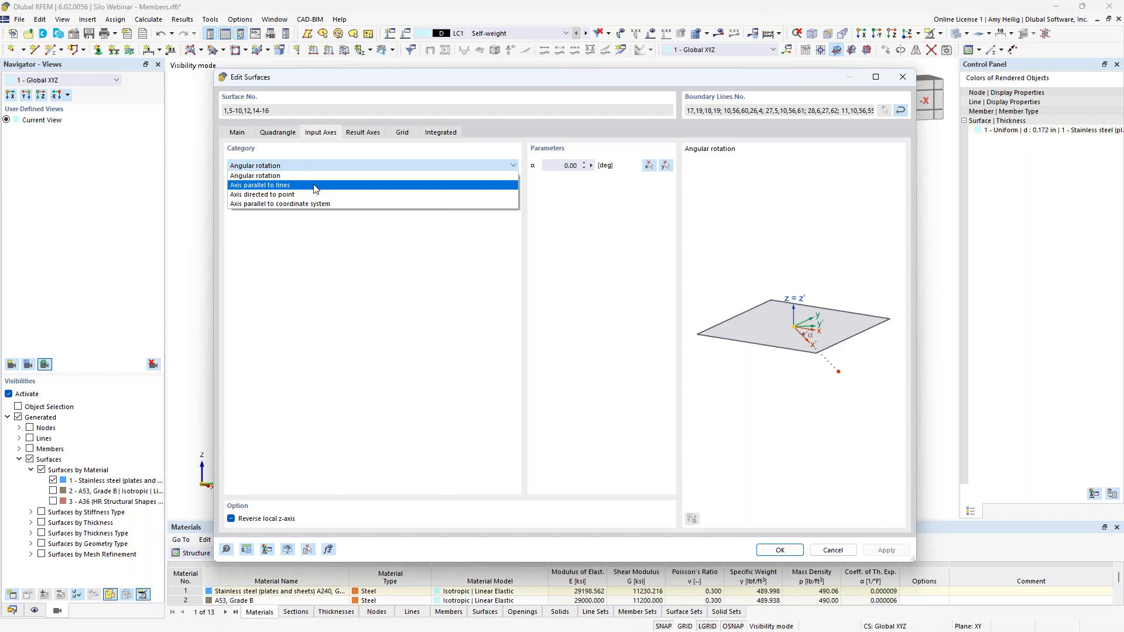
{"action": "left_click", "coordinate": [315, 185]}
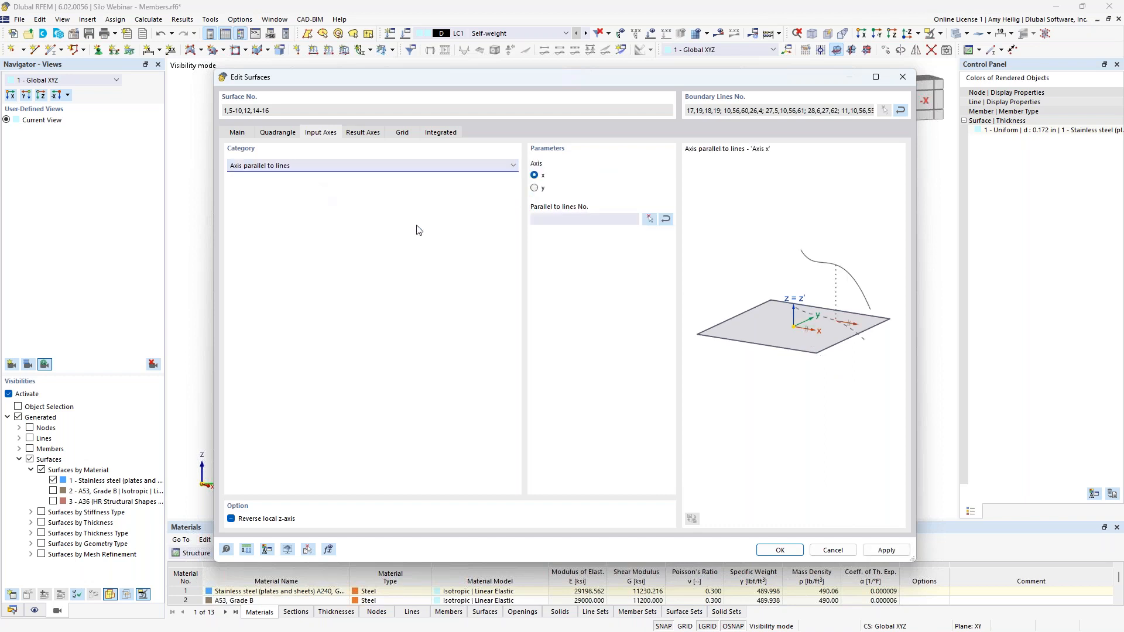
{"action": "left_click", "coordinate": [534, 188]}
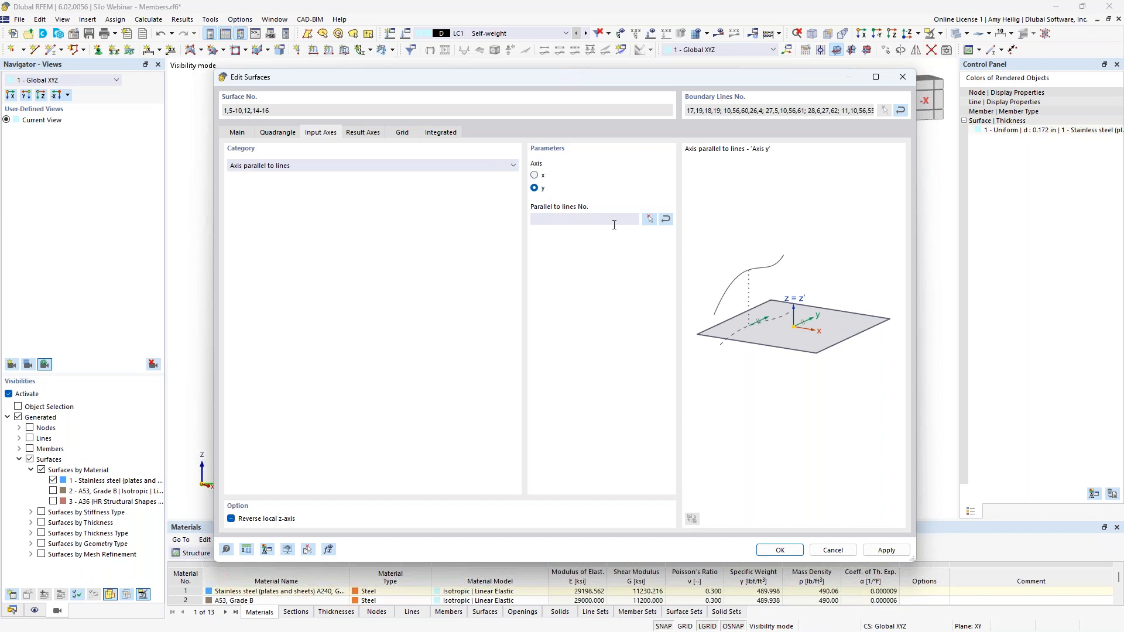
Assign the vertical line 49 on the central roof nozzle as the parallel reference line and apply the surface changes
{"action": "left_click", "coordinate": [648, 219]}
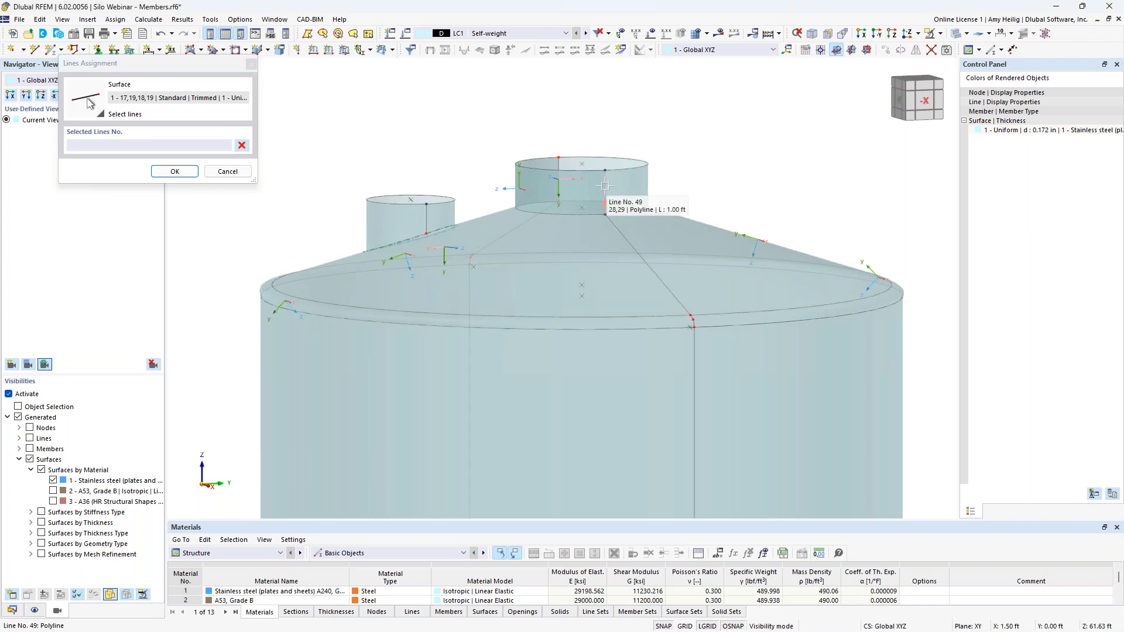
{"action": "scroll", "coordinate": [605, 186], "scroll_direction": "up", "scroll_amount": 3}
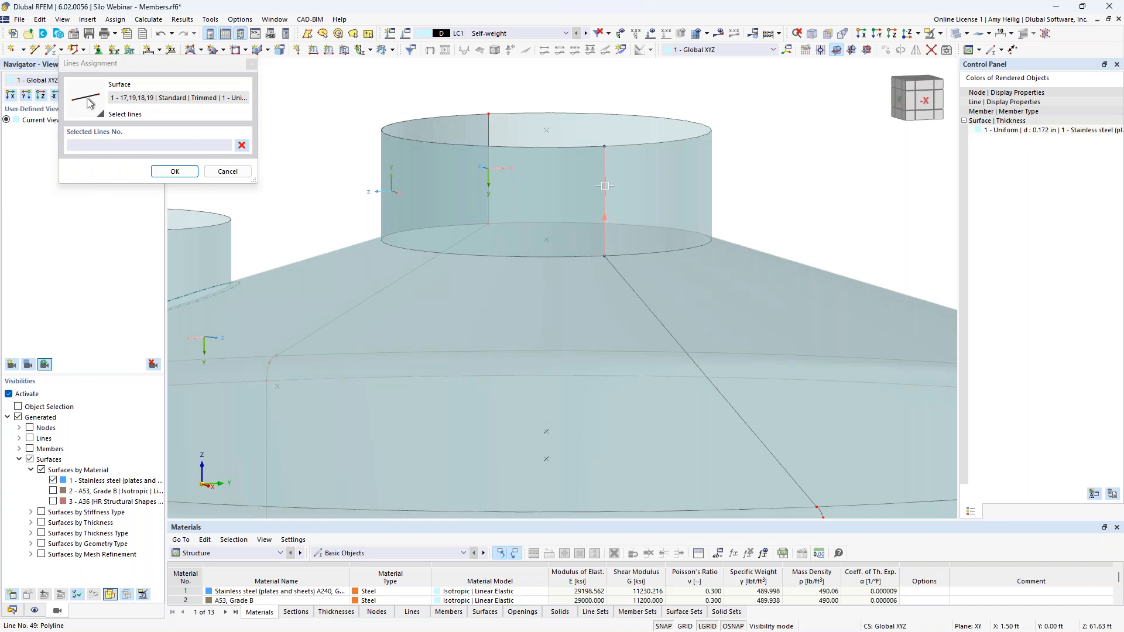
{"action": "left_click", "coordinate": [605, 185]}
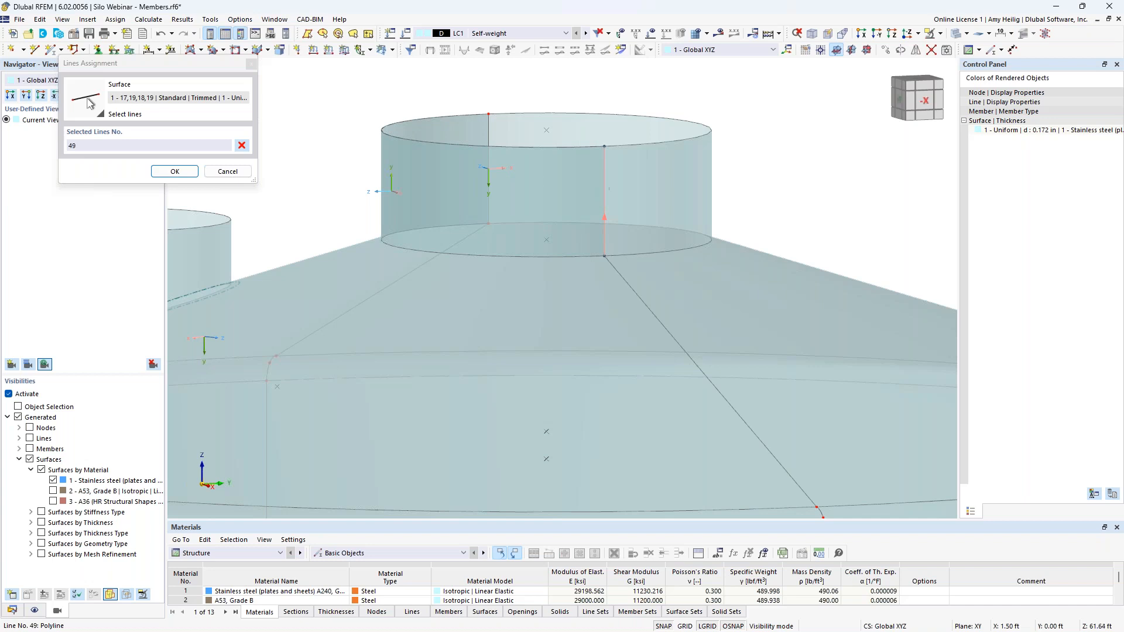
{"action": "left_click", "coordinate": [181, 173]}
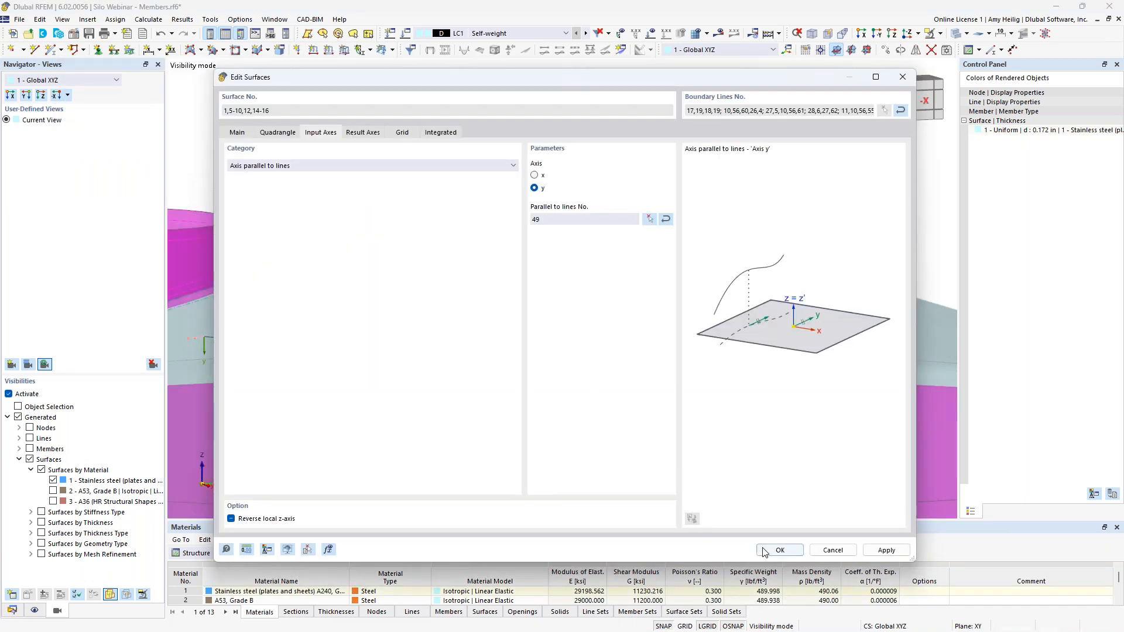
{"action": "left_click", "coordinate": [764, 549]}
Check the local axis orientation of the surfaces from the hopper up the shell to the roof nozzles
{"action": "scroll", "coordinate": [660, 249], "scroll_direction": "down", "scroll_amount": 5}
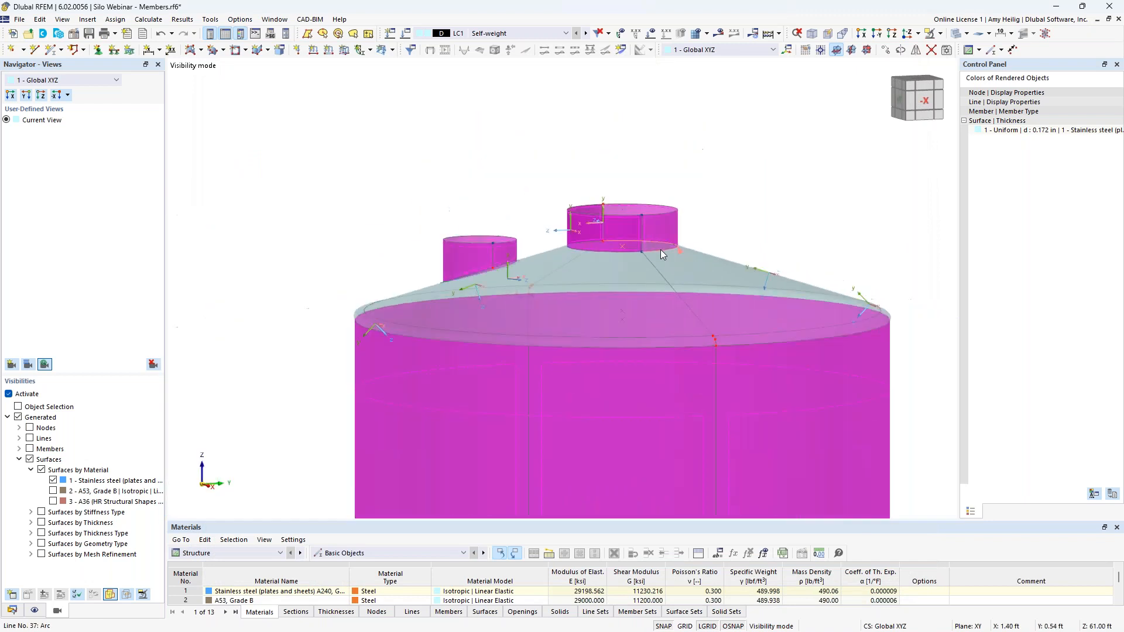
{"action": "scroll", "coordinate": [661, 250], "scroll_direction": "down", "scroll_amount": 1}
{"action": "left_click", "coordinate": [818, 426]}
{"action": "middle_click_drag", "start_coordinate": [806, 400], "coordinate": [763, 171]}
{"action": "middle_click_drag", "start_coordinate": [673, 349], "coordinate": [753, 168]}
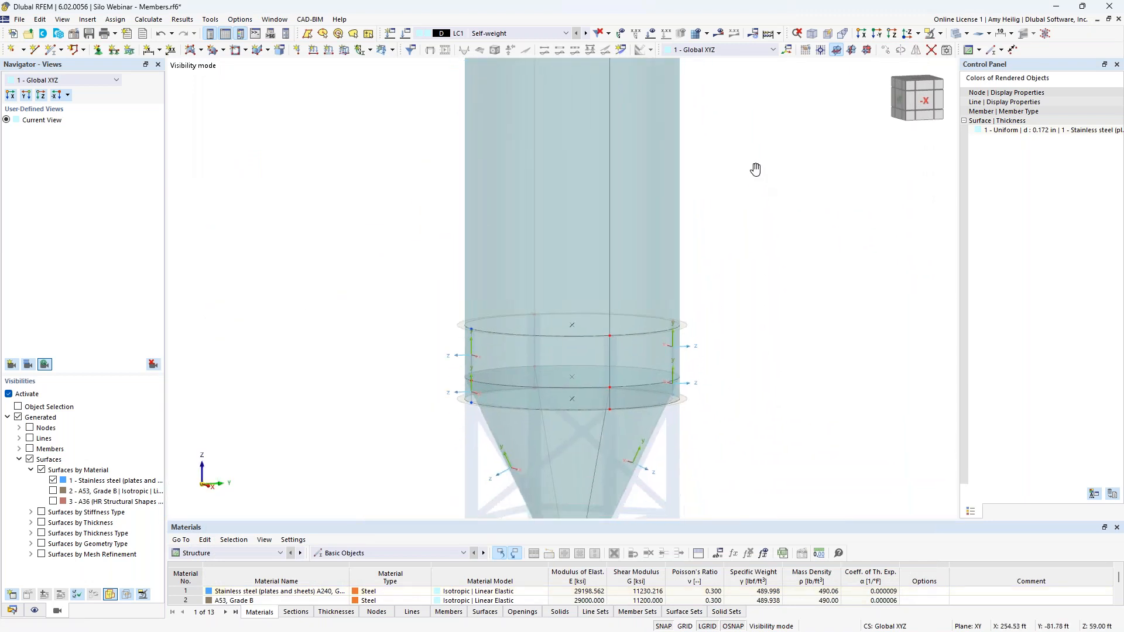
{"action": "scroll", "coordinate": [668, 351], "scroll_direction": "down", "scroll_amount": 2}
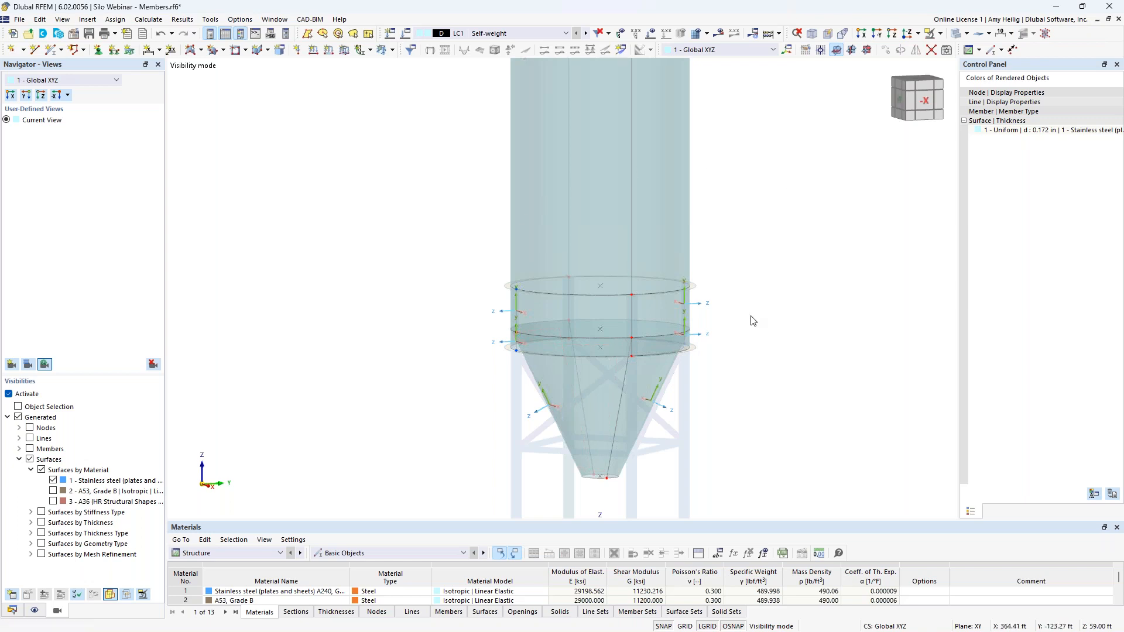
{"action": "middle_click_drag", "start_coordinate": [747, 217], "coordinate": [755, 378]}
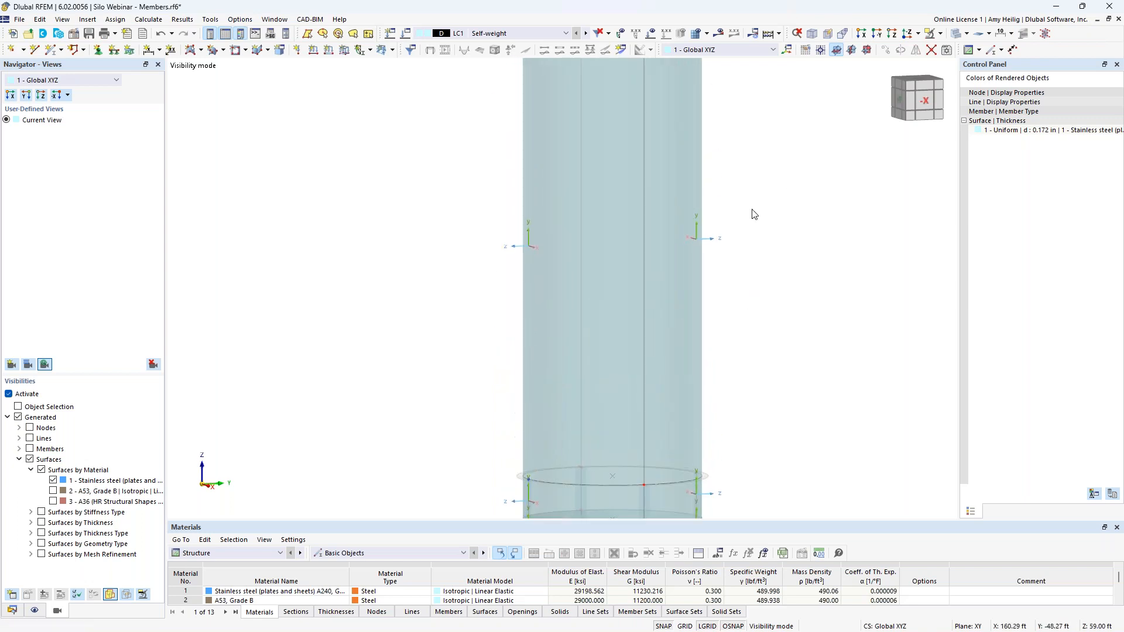
{"action": "middle_click_drag", "start_coordinate": [745, 239], "coordinate": [759, 358]}
{"action": "scroll", "coordinate": [609, 167], "scroll_direction": "up", "scroll_amount": 3}
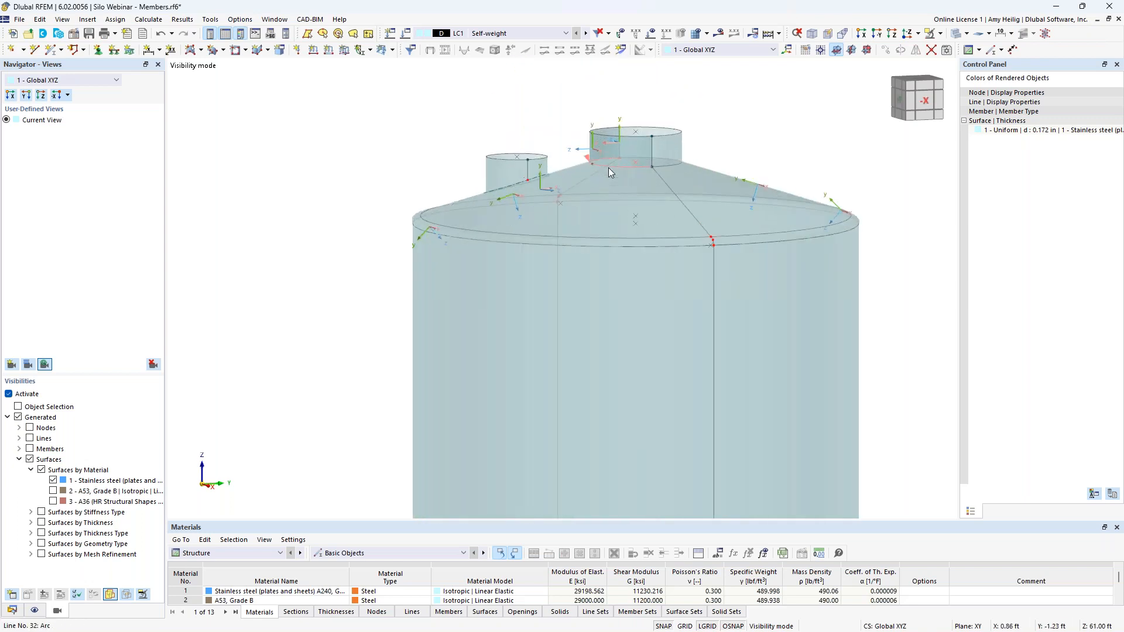
Isolate the conical roof surfaces and the curved eave ring using Visibility by Selected and Related Objects
{"action": "middle_click_drag", "start_coordinate": [887, 330], "coordinate": [878, 305], "text": "ctrl"}
{"action": "left_click_drag", "start_coordinate": [396, 205], "coordinate": [878, 235]}
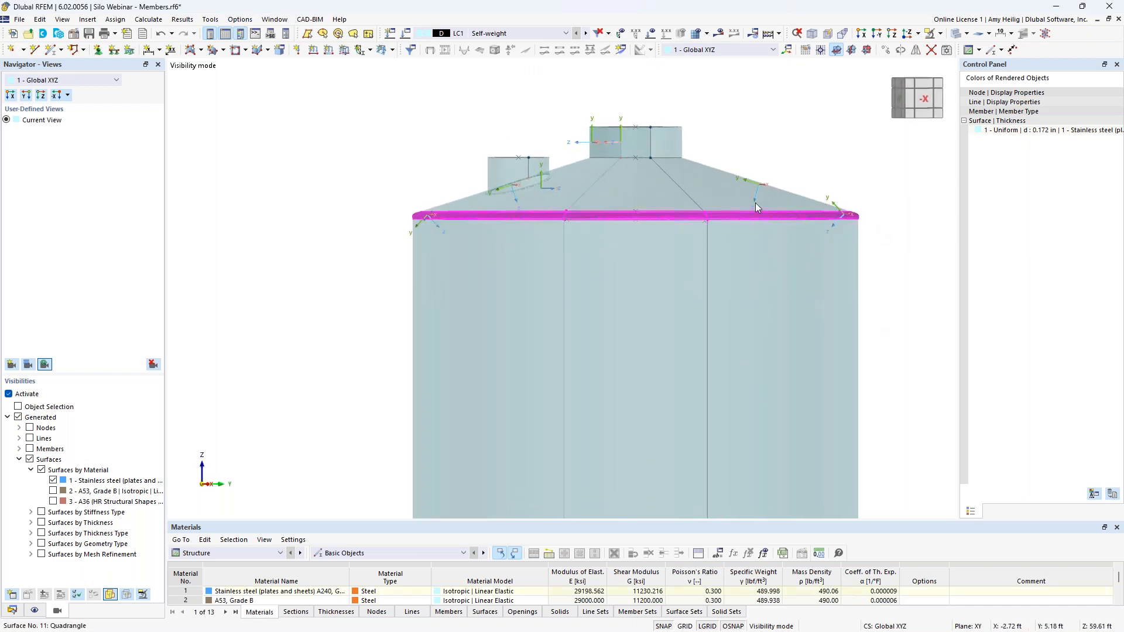
{"action": "left_click", "coordinate": [726, 193], "text": "ctrl"}
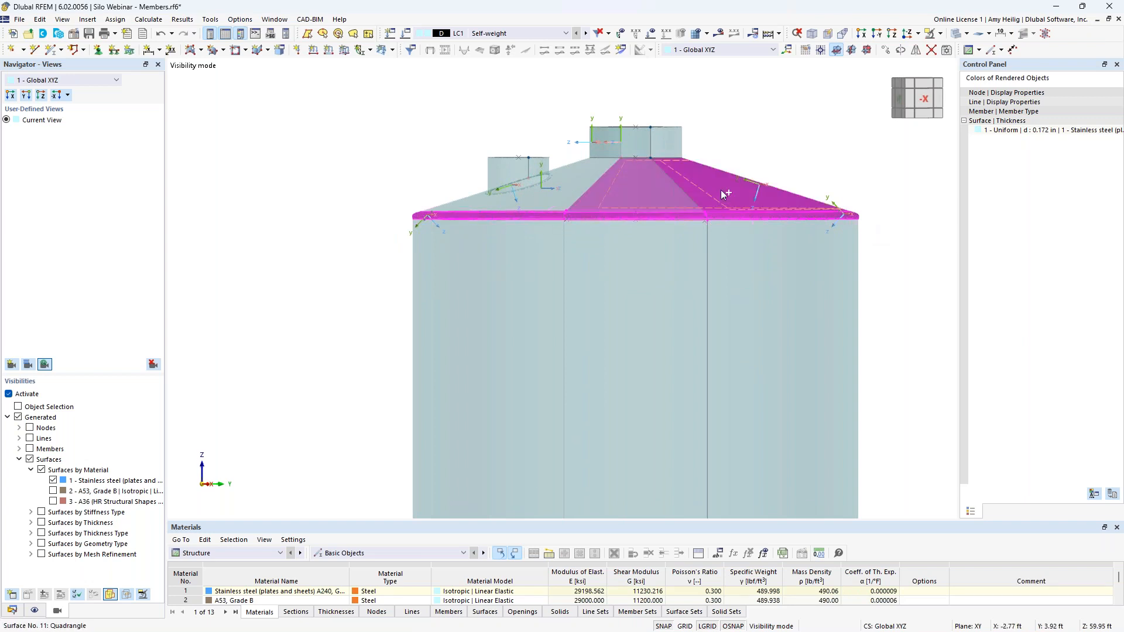
{"action": "left_click", "coordinate": [589, 179], "text": "ctrl"}
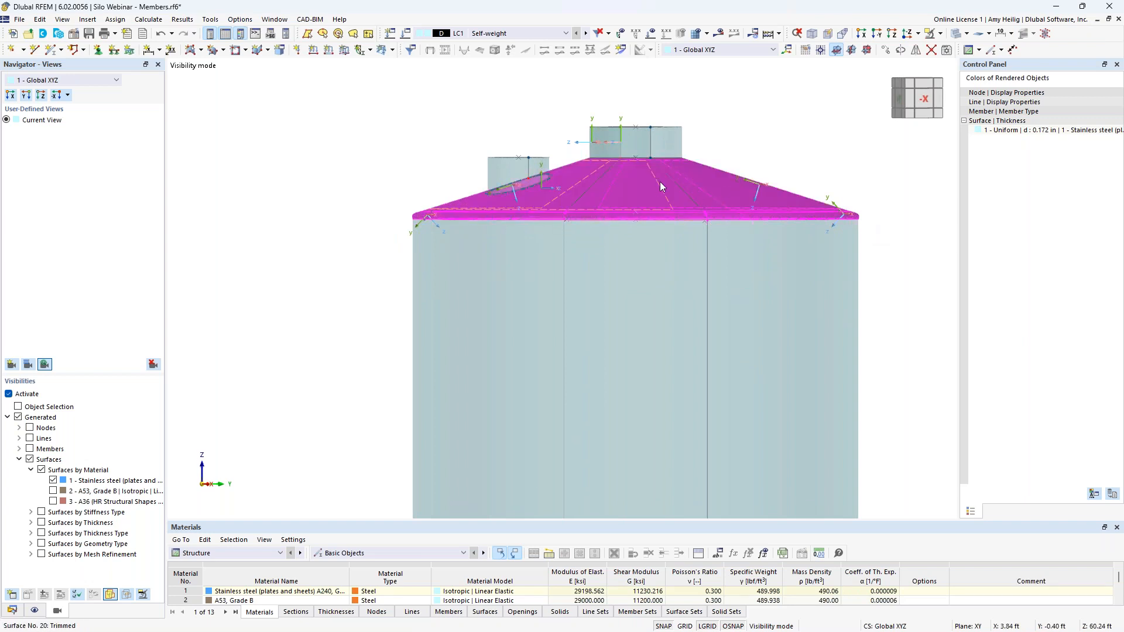
{"action": "left_click", "coordinate": [940, 34]}
{"action": "left_click", "coordinate": [948, 49]}
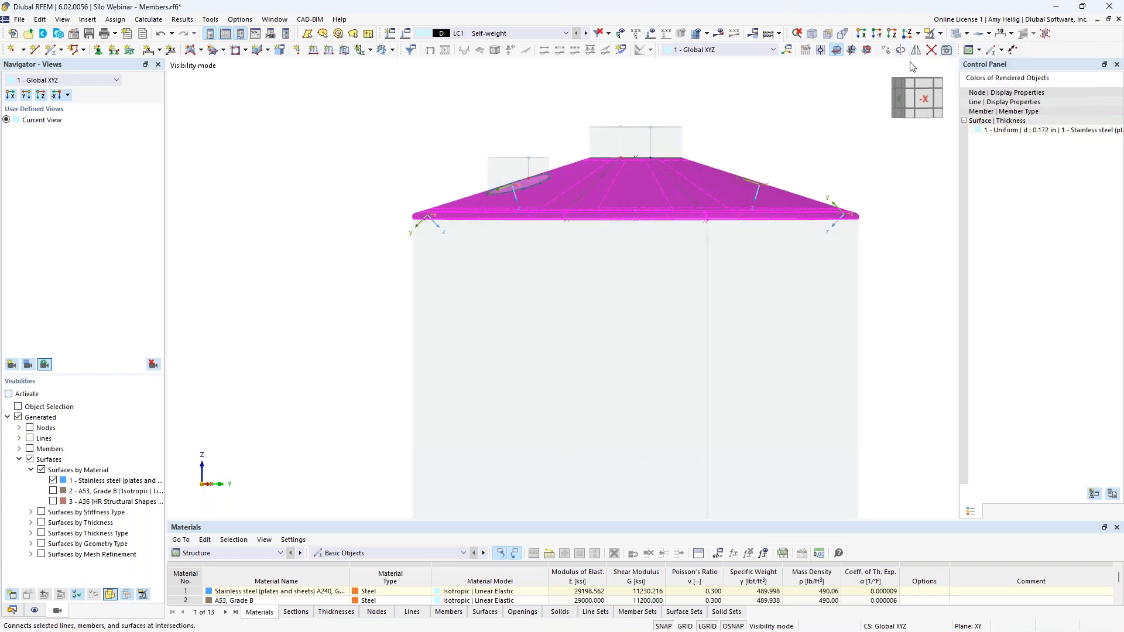
Reverse the local axis systems of the four conical roof and eave ring surfaces
{"action": "left_click", "coordinate": [776, 140]}
{"action": "middle_click_drag", "start_coordinate": [754, 159], "coordinate": [732, 198], "text": "ctrl"}
{"action": "middle_click_drag", "start_coordinate": [673, 325], "coordinate": [622, 377]}
{"action": "scroll", "coordinate": [630, 367], "scroll_direction": "up", "scroll_amount": 1}
{"action": "scroll", "coordinate": [630, 366], "scroll_direction": "up", "scroll_amount": 1}
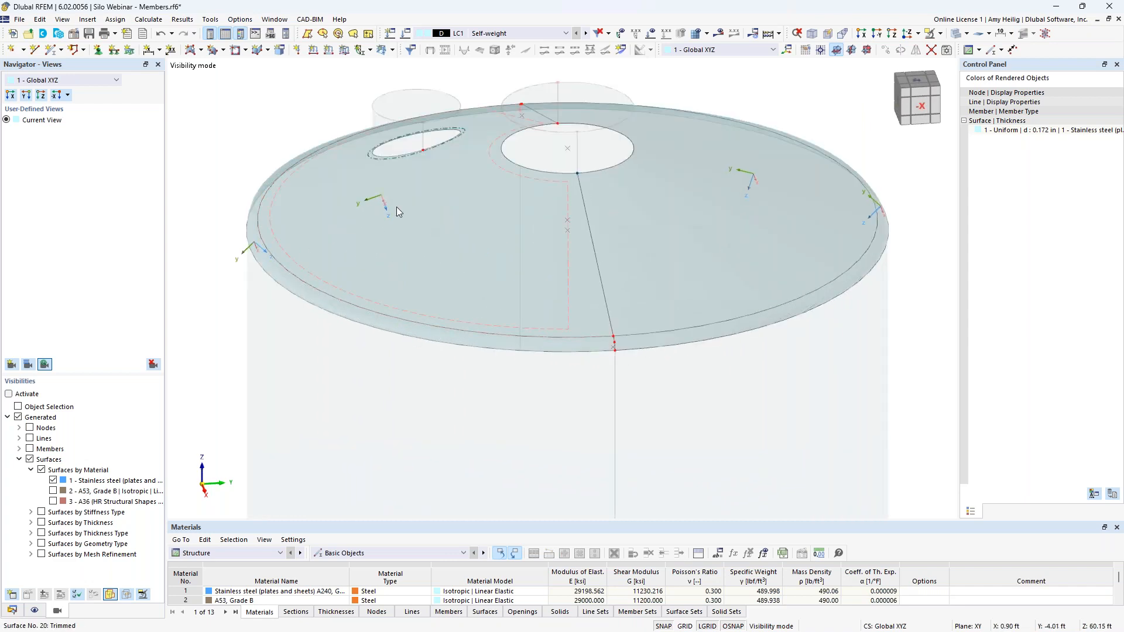
{"action": "mouse_move", "coordinate": [397, 220]}
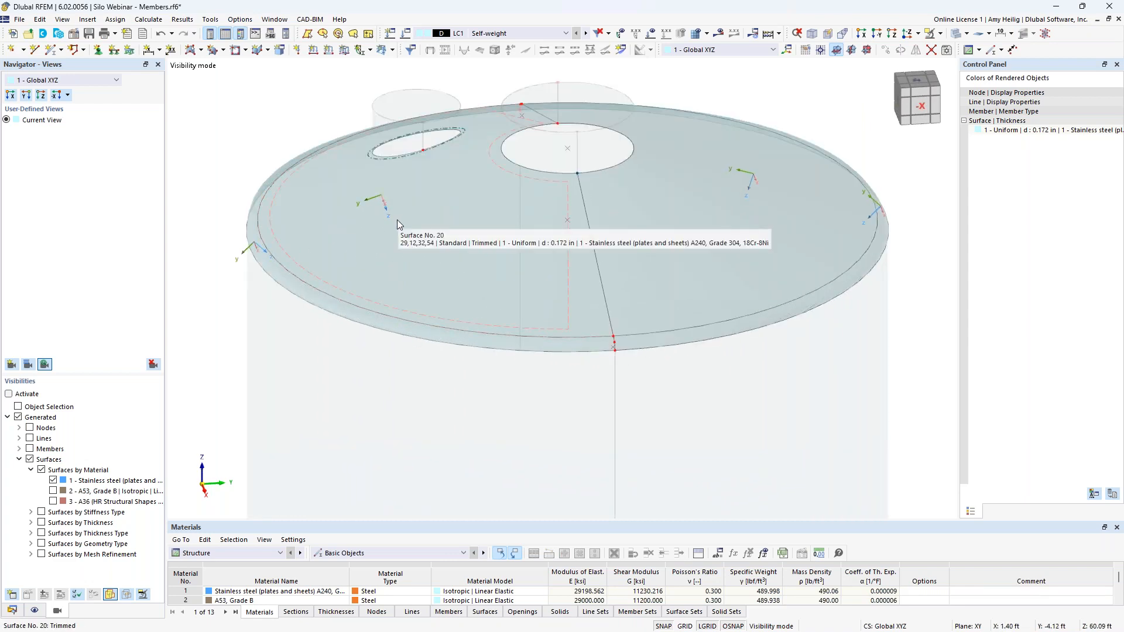
{"action": "mouse_move", "coordinate": [897, 384]}
{"action": "left_mouse_down"}
{"action": "mouse_move", "coordinate": [378, 178]}
{"action": "mouse_move", "coordinate": [265, 100]}
{"action": "left_mouse_up"}
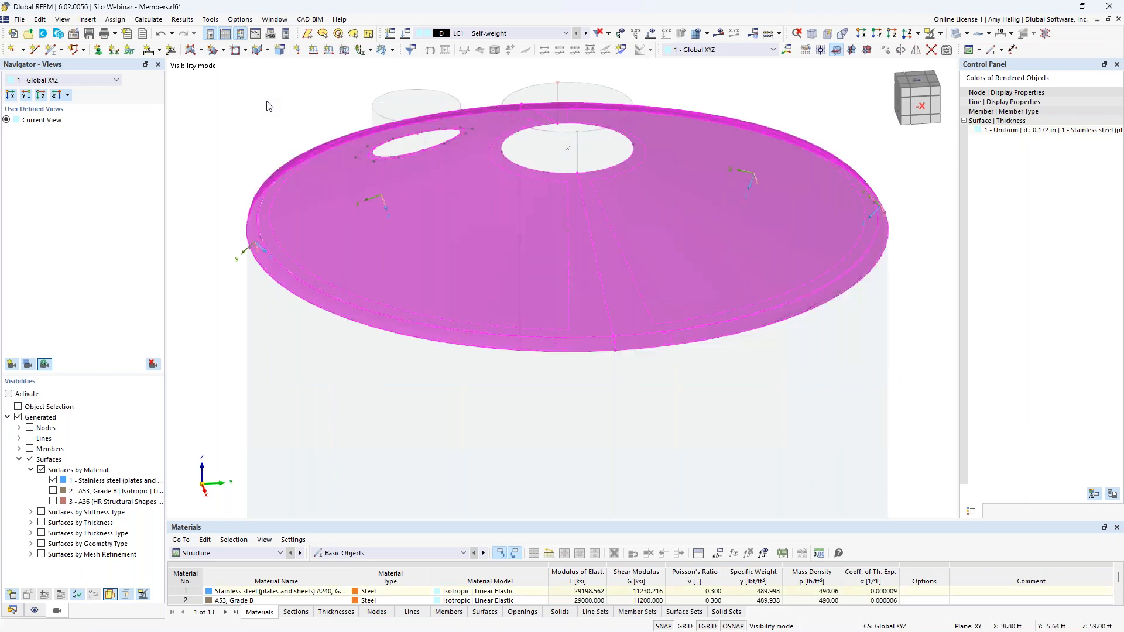
{"action": "right_click", "coordinate": [568, 304]}
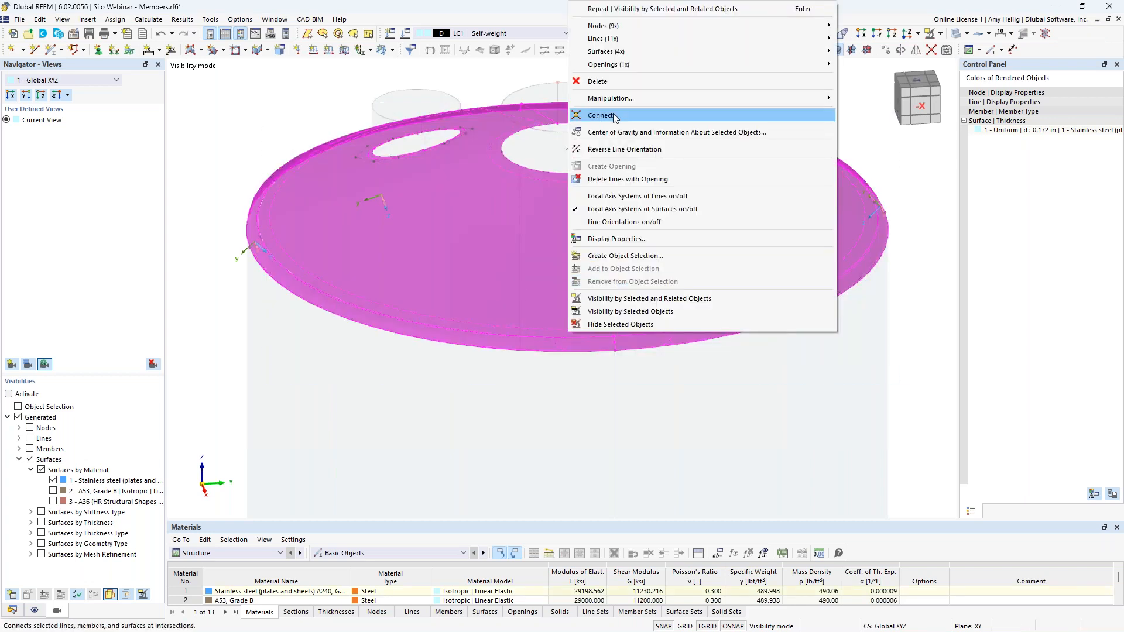
{"action": "mouse_move", "coordinate": [619, 55]}
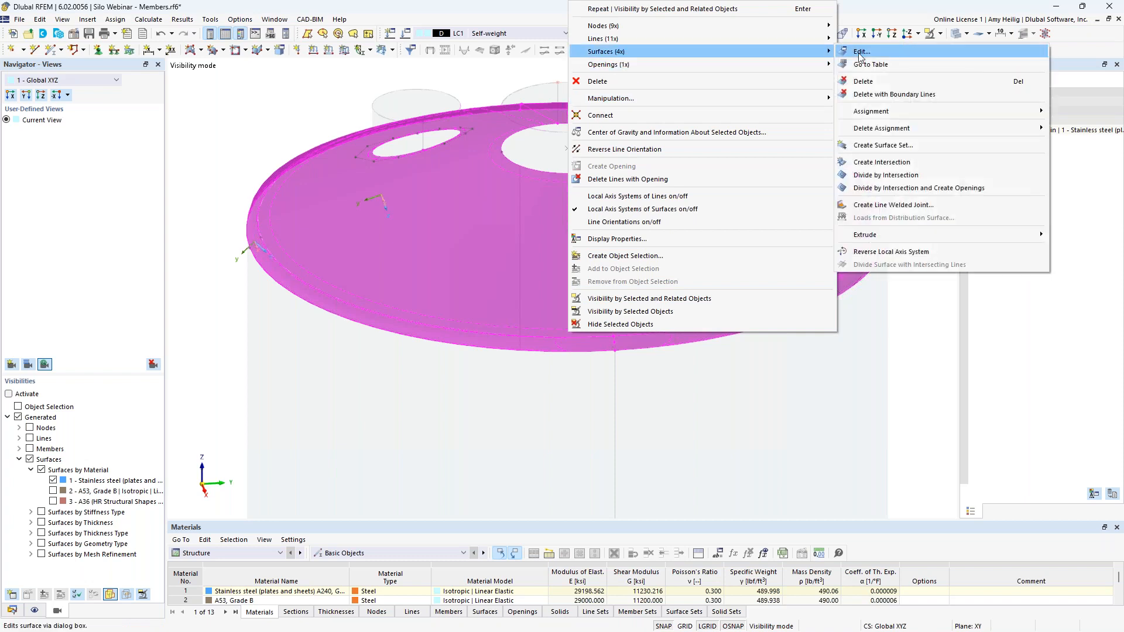
{"action": "left_click", "coordinate": [881, 252]}
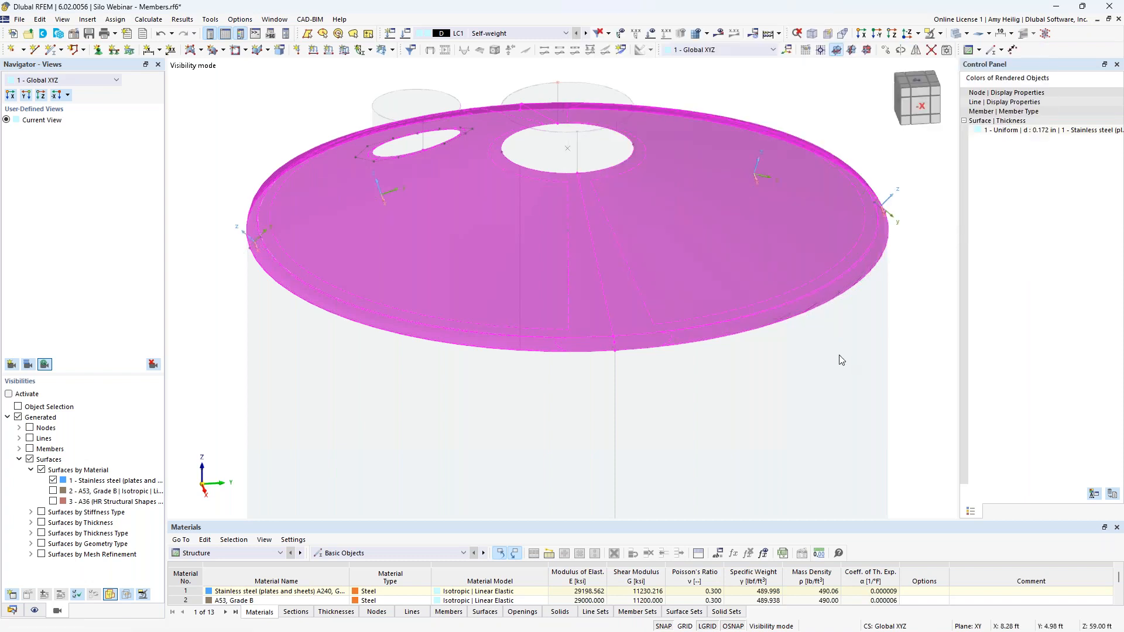
{"action": "left_click", "coordinate": [856, 360]}
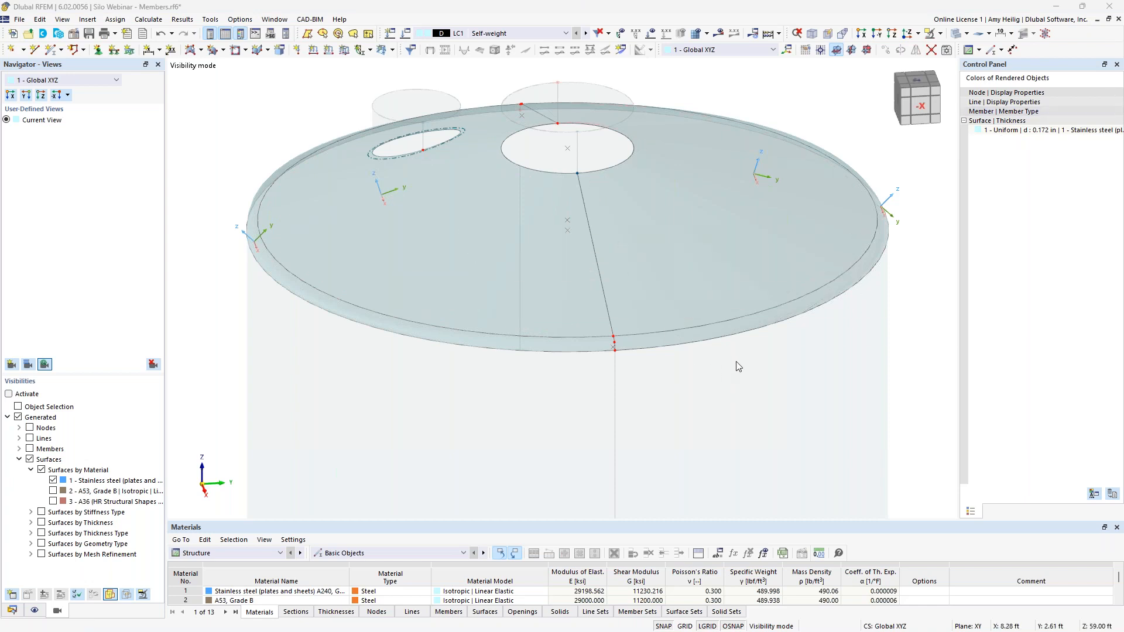
Set the input axes of roof and eave surfaces 3, 11, 17 and 20 to Axis directed to point, using the y-axis
{"action": "left_click_drag", "start_coordinate": [881, 401], "coordinate": [249, 112]}
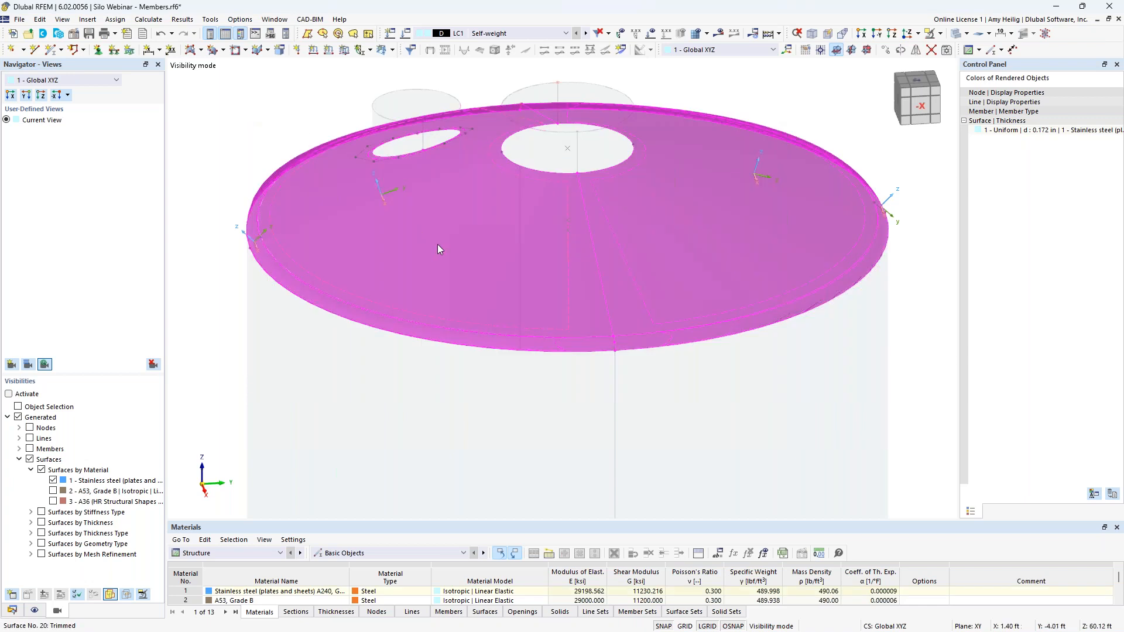
{"action": "double_click", "coordinate": [571, 315]}
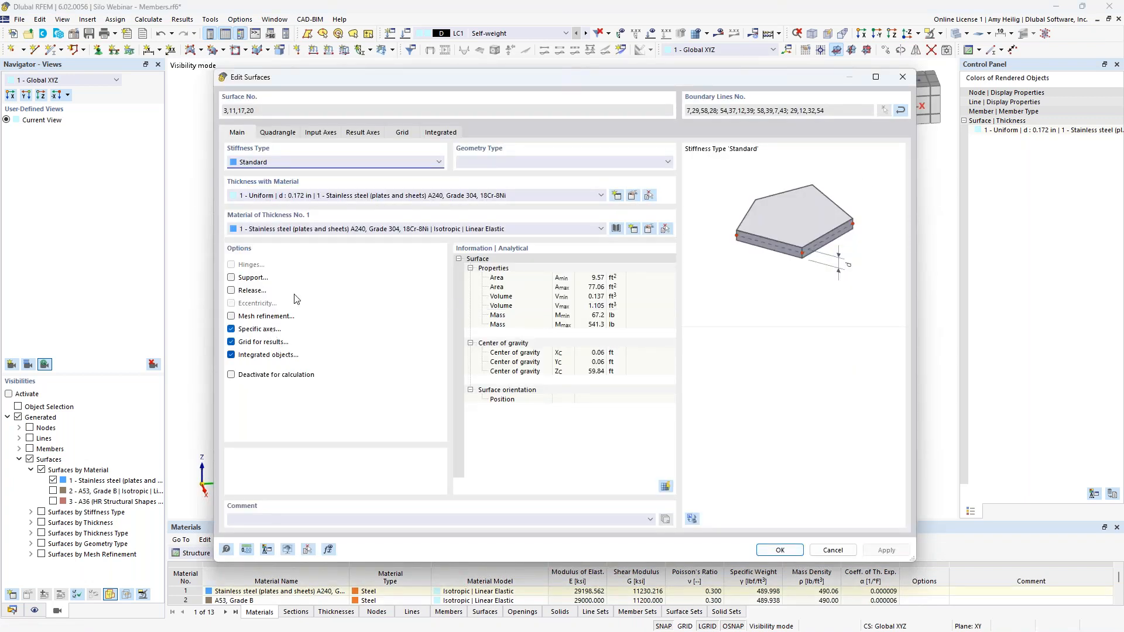
{"action": "left_click", "coordinate": [324, 133]}
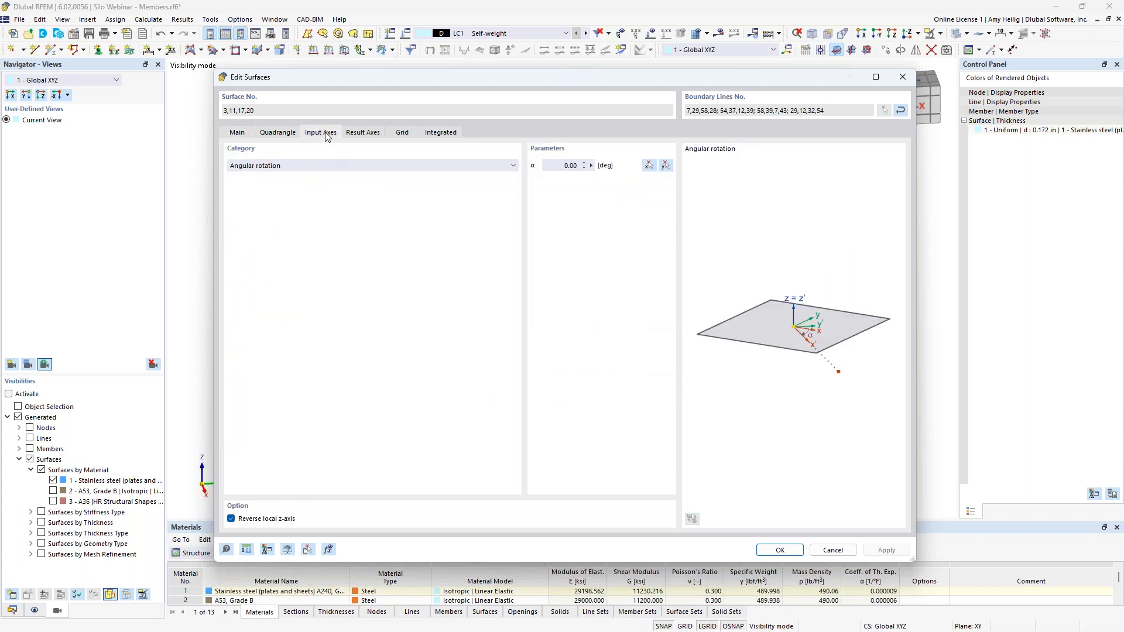
{"action": "left_click", "coordinate": [324, 165]}
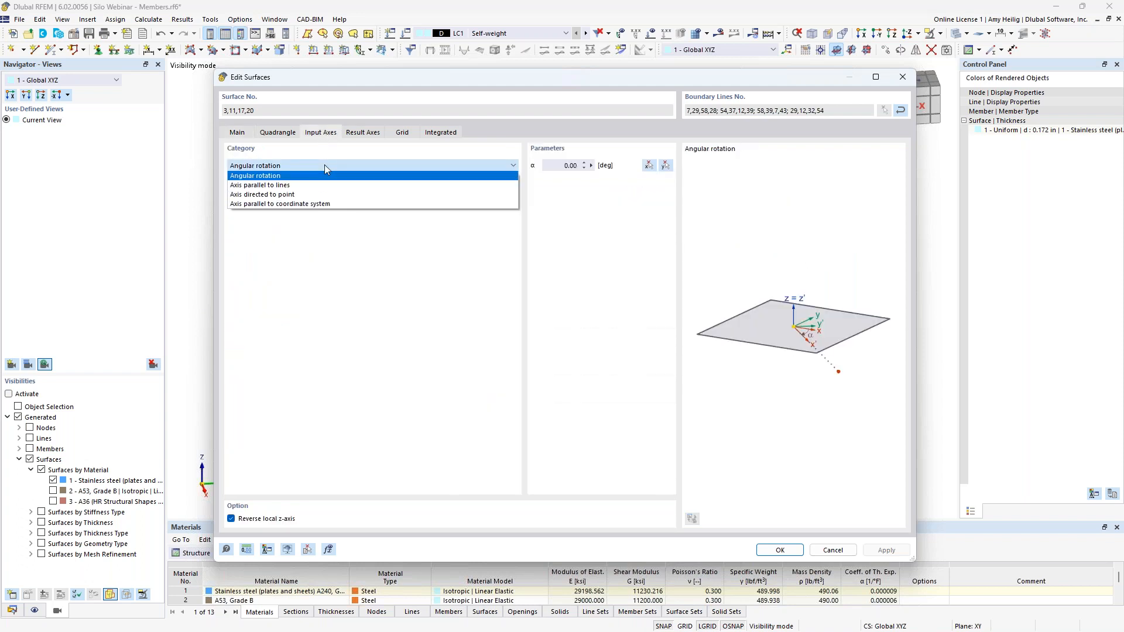
{"action": "left_click", "coordinate": [314, 195]}
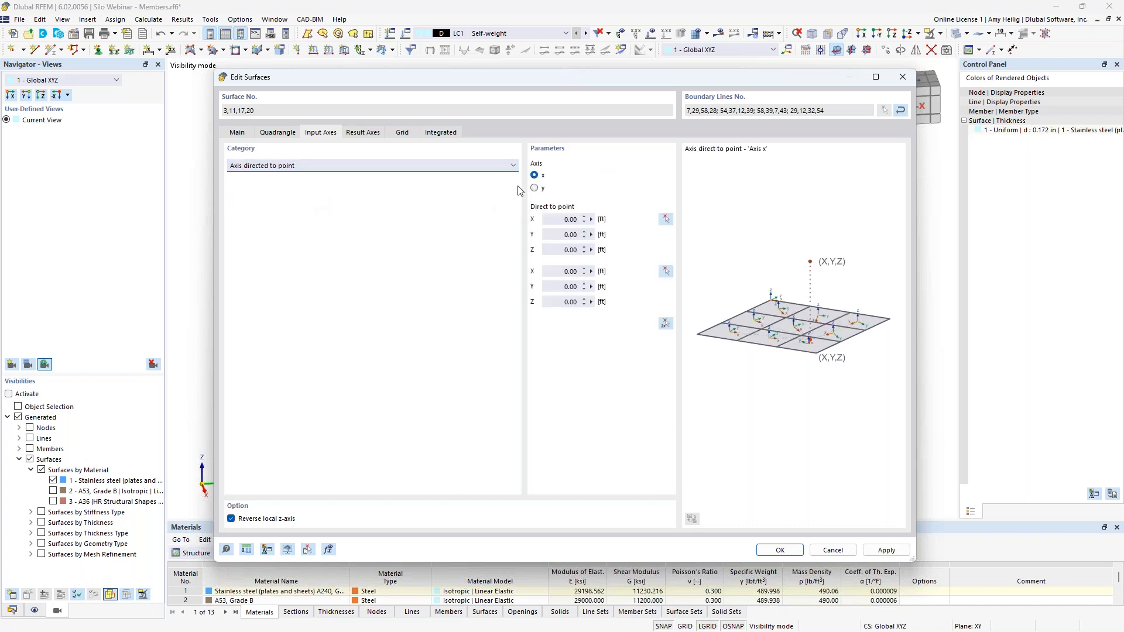
{"action": "left_click", "coordinate": [535, 188]}
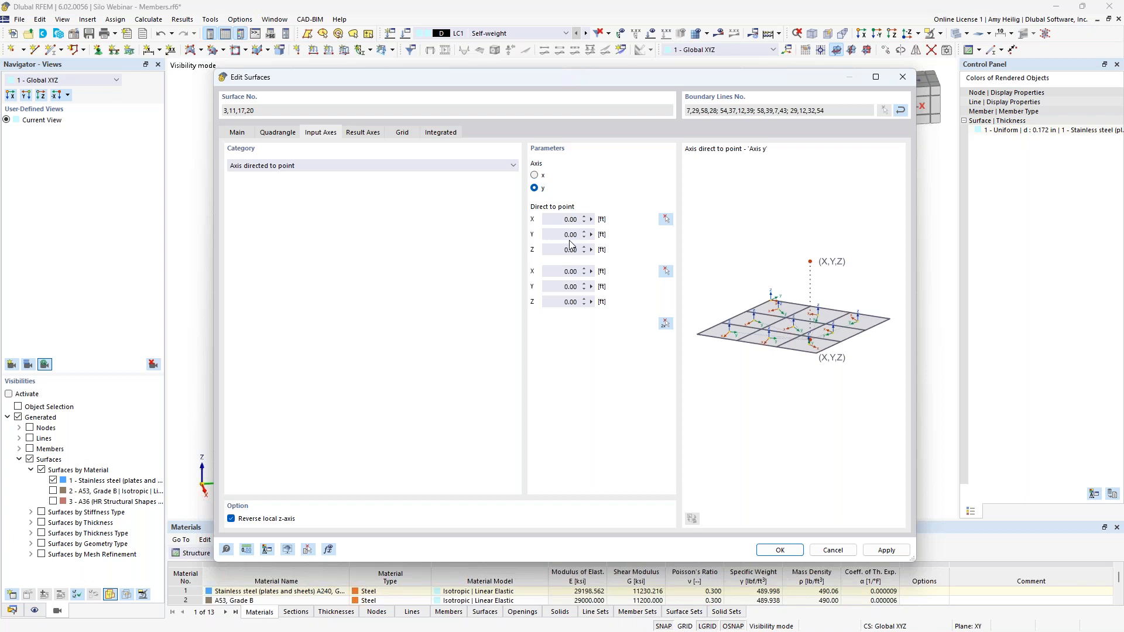
Define the direction axis with a Z coordinate of 1 ft for the second point and apply the surface changes
{"action": "left_click", "coordinate": [584, 302]}
{"action": "type", "text": "1"}
{"action": "left_click", "coordinate": [571, 287]}
{"action": "left_click", "coordinate": [779, 551]}
{"action": "left_click", "coordinate": [920, 305]}
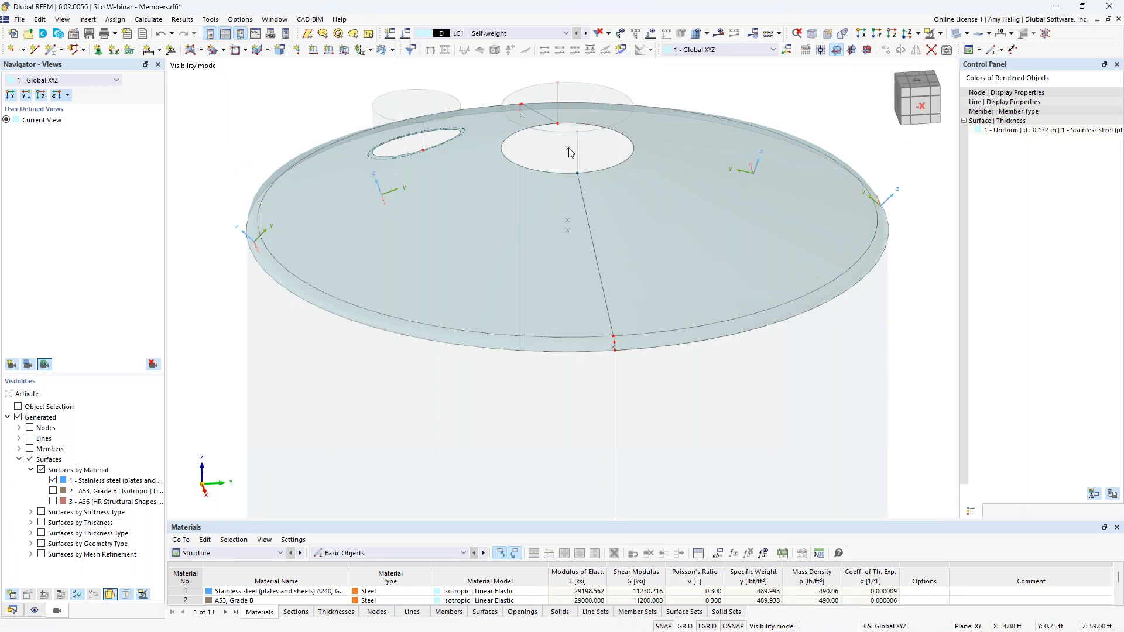
Cancel visibility mode to restore the complete silo model
{"action": "left_click", "coordinate": [758, 216]}
{"action": "right_click", "coordinate": [760, 216]}
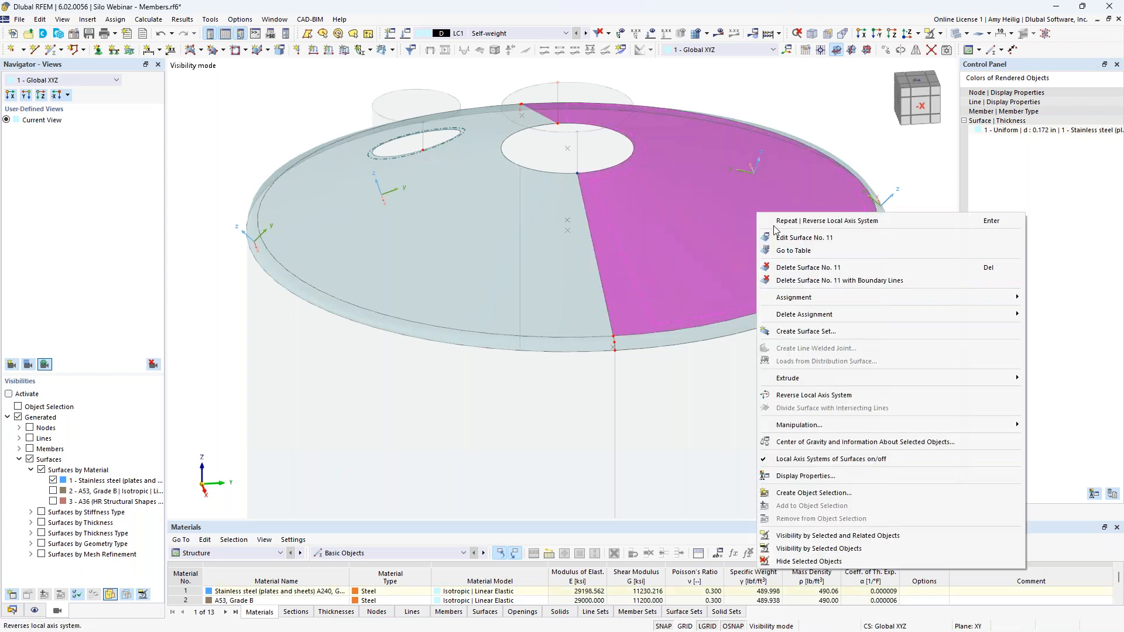
{"action": "left_click", "coordinate": [939, 34]}
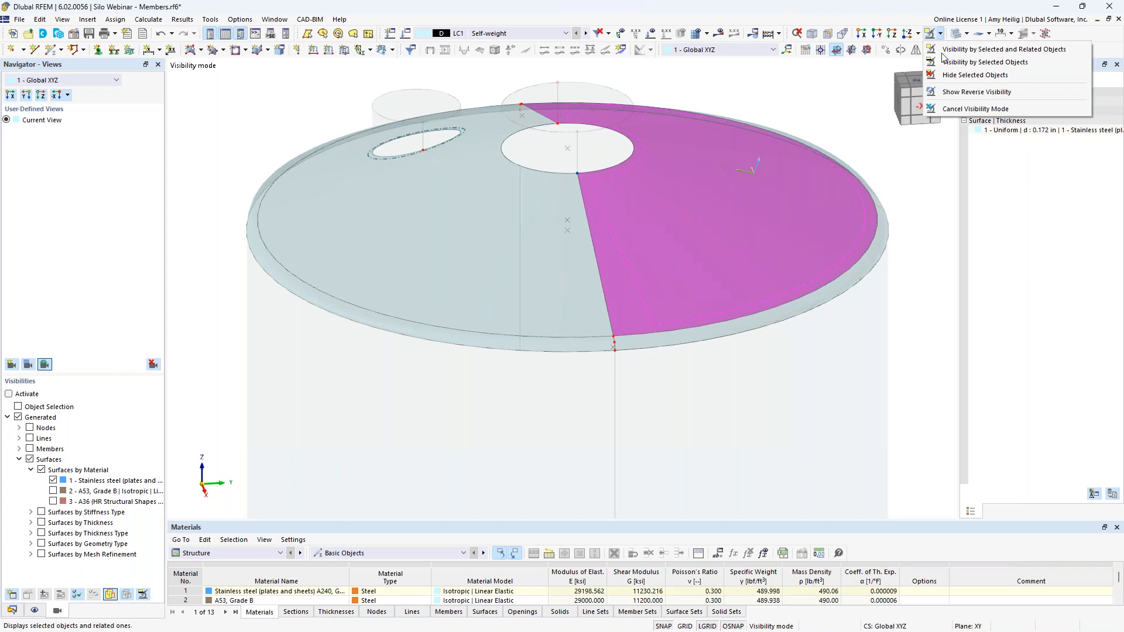
{"action": "left_click", "coordinate": [956, 108]}
{"action": "scroll", "coordinate": [905, 275], "scroll_direction": "down", "scroll_amount": 3}
{"action": "left_click", "coordinate": [914, 337]}
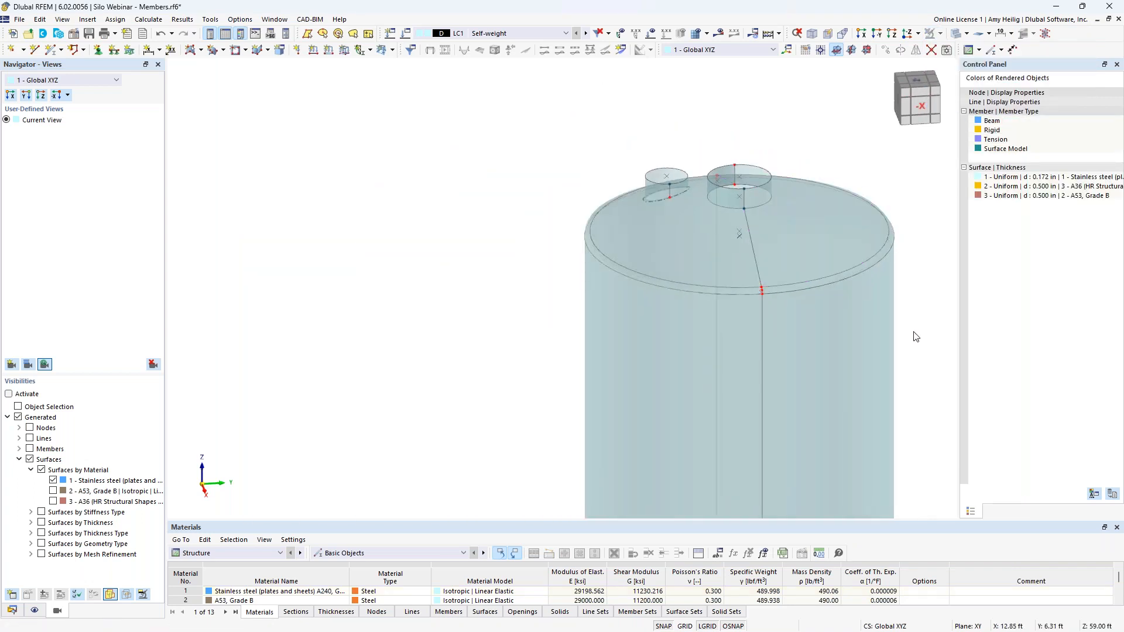
Generate the finite element mesh for the whole silo with a target element length of 1.00 ft
{"action": "scroll", "coordinate": [913, 333], "scroll_direction": "down", "scroll_amount": 2}
{"action": "middle_click_drag", "start_coordinate": [906, 335], "coordinate": [715, 241]}
{"action": "scroll", "coordinate": [713, 264], "scroll_direction": "down", "scroll_amount": 3}
{"action": "mouse_move", "coordinate": [749, 304]}
{"action": "middle_mouse_down"}
{"action": "mouse_move", "coordinate": [717, 275]}
{"action": "mouse_move", "coordinate": [635, 283]}
{"action": "mouse_move", "coordinate": [751, 282]}
{"action": "middle_mouse_up"}
{"action": "scroll", "coordinate": [711, 269], "scroll_direction": "down", "scroll_amount": 2}
{"action": "left_click", "coordinate": [148, 19]}
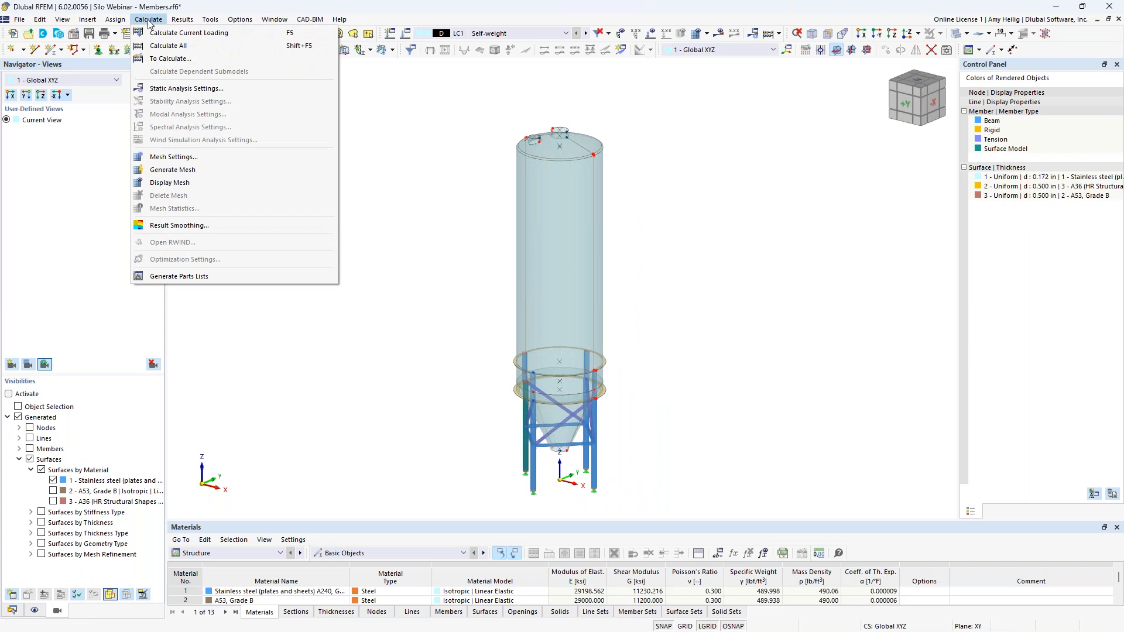
{"action": "left_click", "coordinate": [185, 157]}
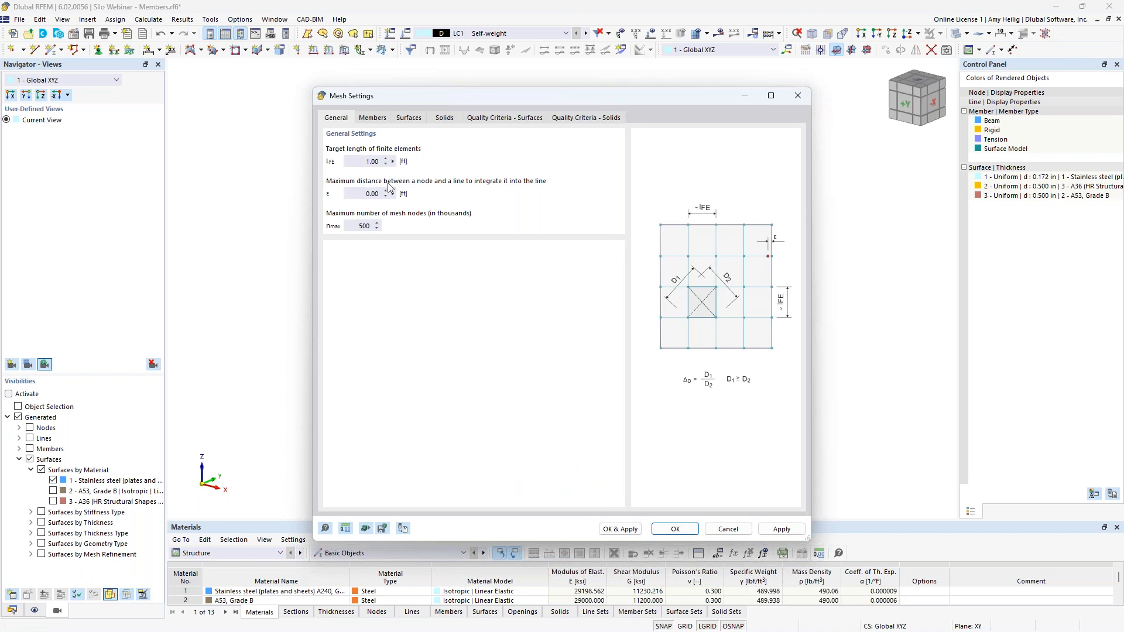
{"action": "left_click", "coordinate": [620, 529]}
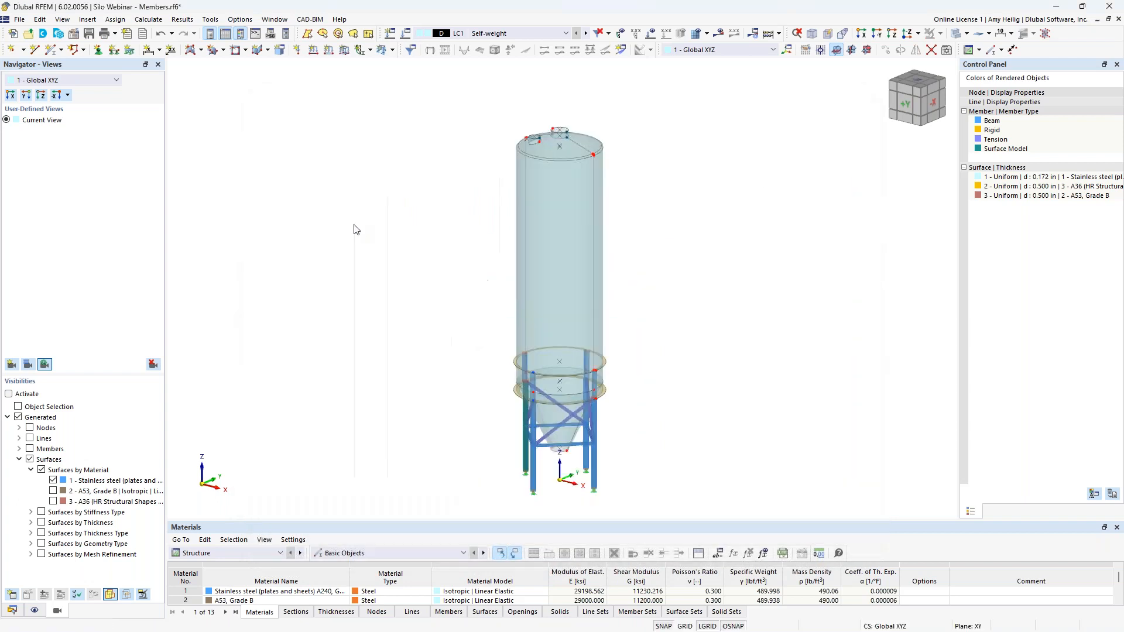
Turn on the mesh display and show the model as a wireframe
{"action": "left_click", "coordinate": [34, 610]}
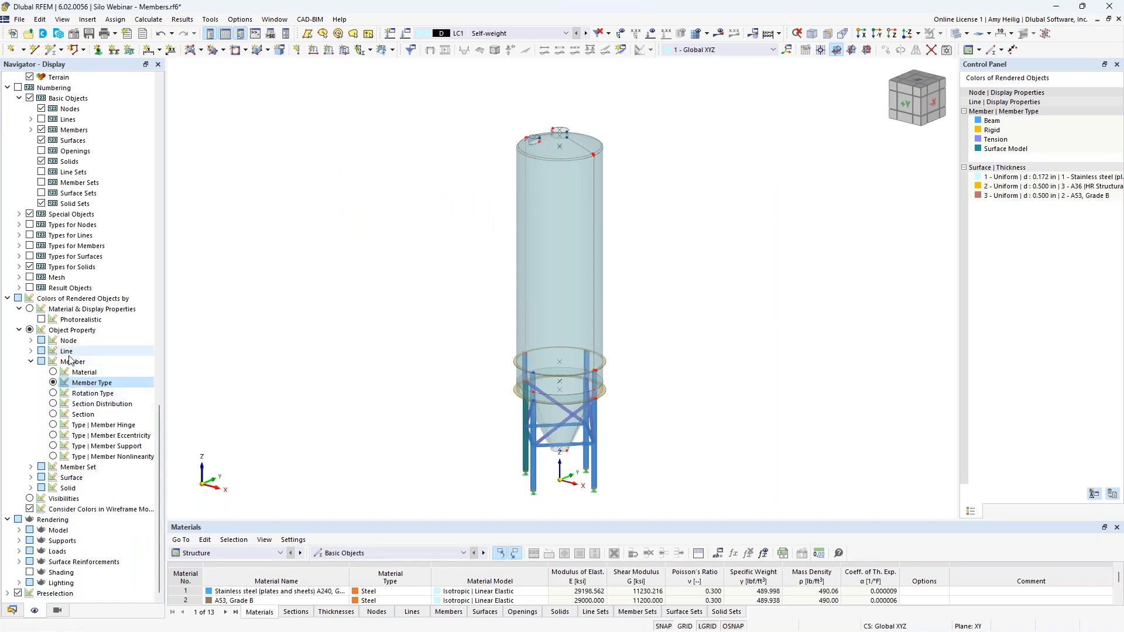
{"action": "scroll", "coordinate": [69, 359], "scroll_direction": "up", "scroll_amount": 14}
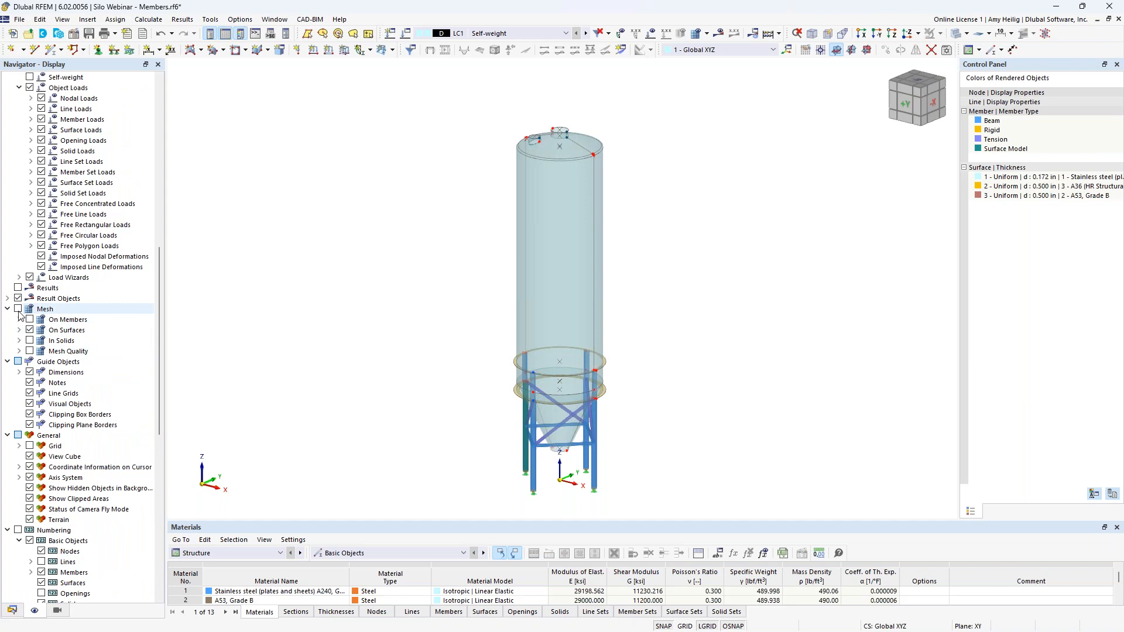
{"action": "left_click", "coordinate": [18, 309]}
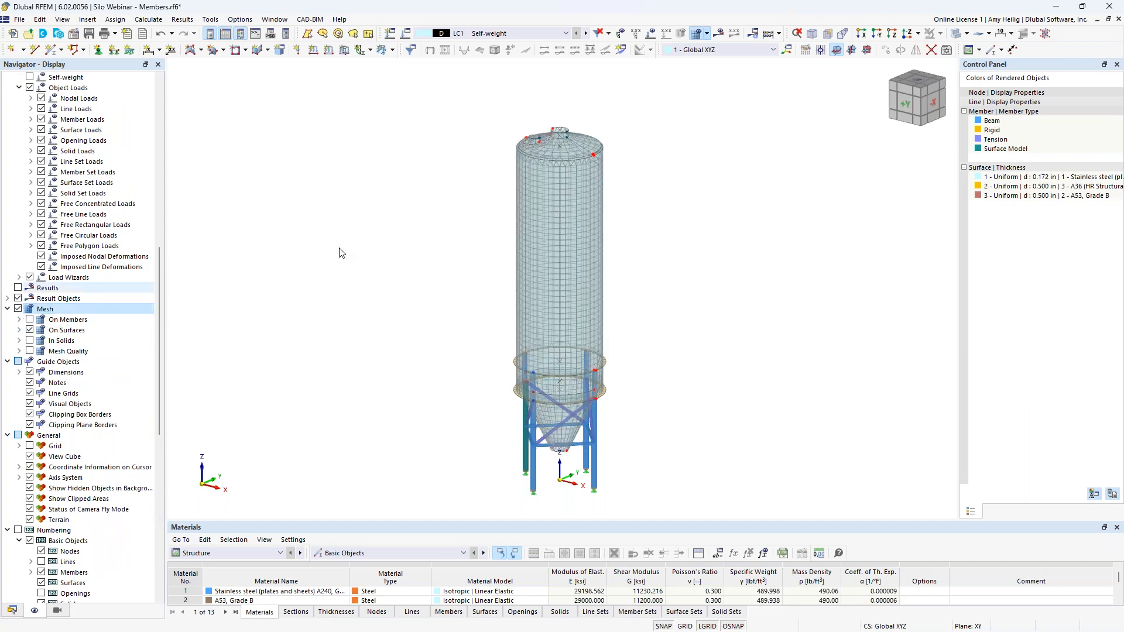
{"action": "left_click", "coordinate": [955, 33]}
Examine the mesh on the shell, hopper, rings, conical roof and roof nozzles
{"action": "scroll", "coordinate": [571, 175], "scroll_direction": "up", "scroll_amount": 5}
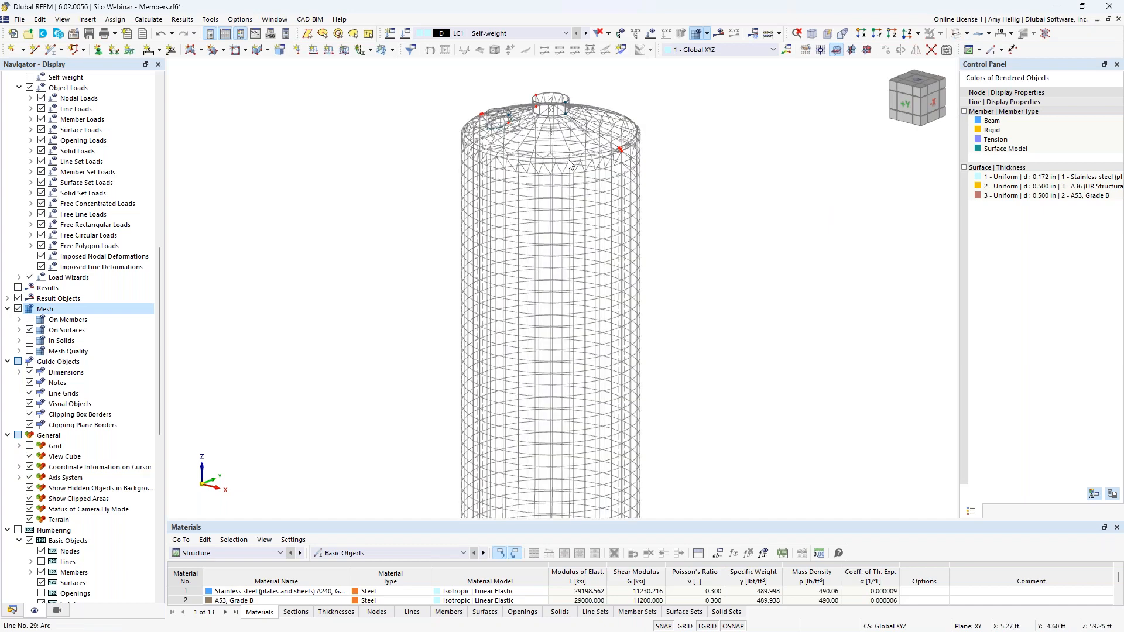
{"action": "scroll", "coordinate": [569, 164], "scroll_direction": "down", "scroll_amount": 3}
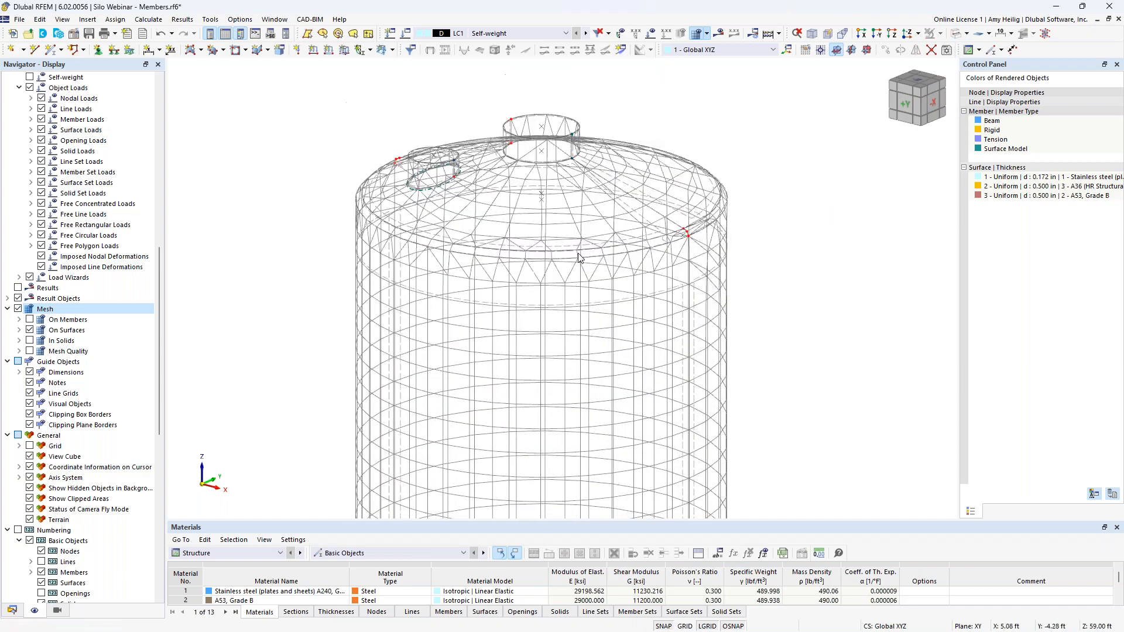
{"action": "scroll", "coordinate": [577, 196], "scroll_direction": "down", "scroll_amount": 1}
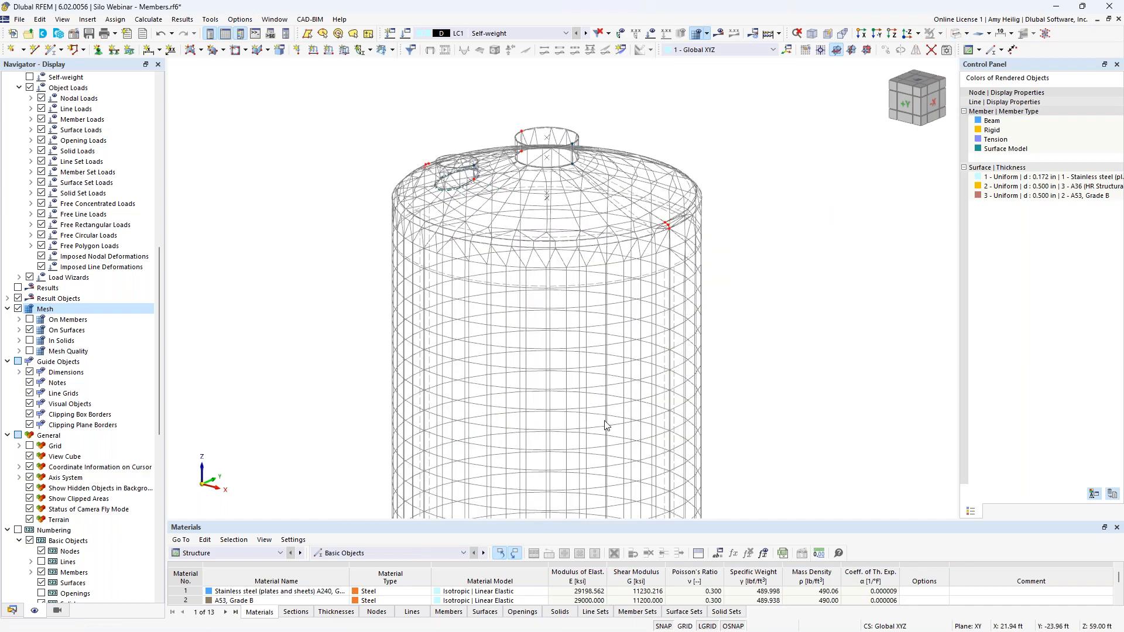
{"action": "scroll", "coordinate": [605, 423], "scroll_direction": "down", "scroll_amount": 3}
{"action": "middle_click_drag", "start_coordinate": [609, 462], "coordinate": [593, 117]}
{"action": "middle_click_drag", "start_coordinate": [605, 396], "coordinate": [600, 275]}
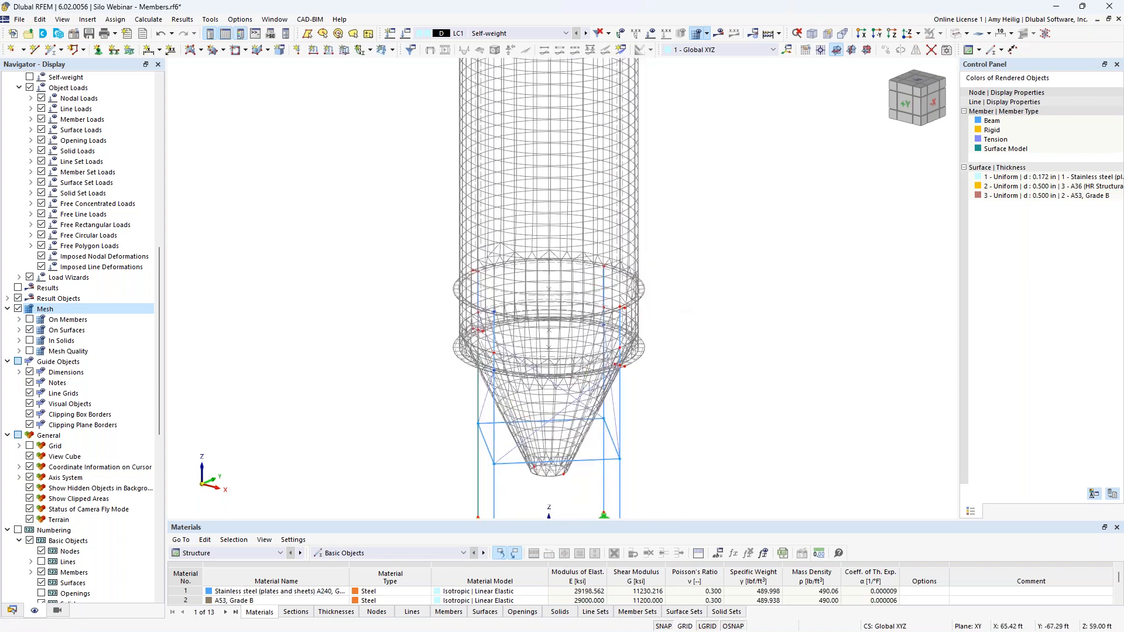
{"action": "middle_click_drag", "start_coordinate": [644, 176], "coordinate": [662, 388]}
{"action": "middle_click_drag", "start_coordinate": [683, 201], "coordinate": [689, 374]}
{"action": "scroll", "coordinate": [571, 223], "scroll_direction": "up", "scroll_amount": 5}
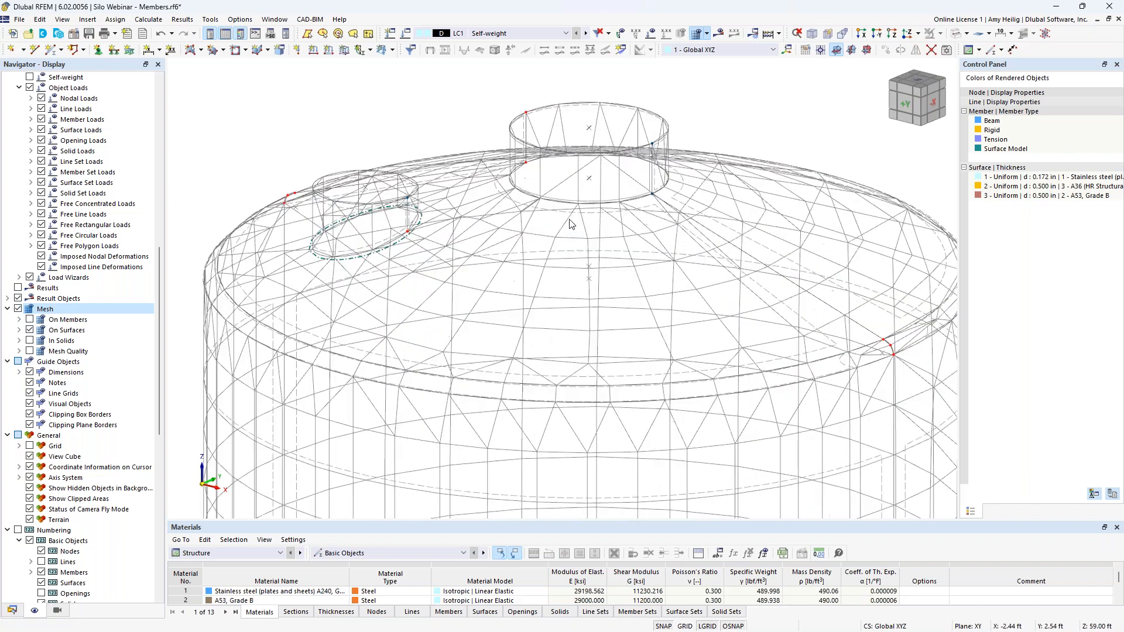
{"action": "middle_click_drag", "start_coordinate": [571, 223], "coordinate": [568, 304], "text": "ctrl"}
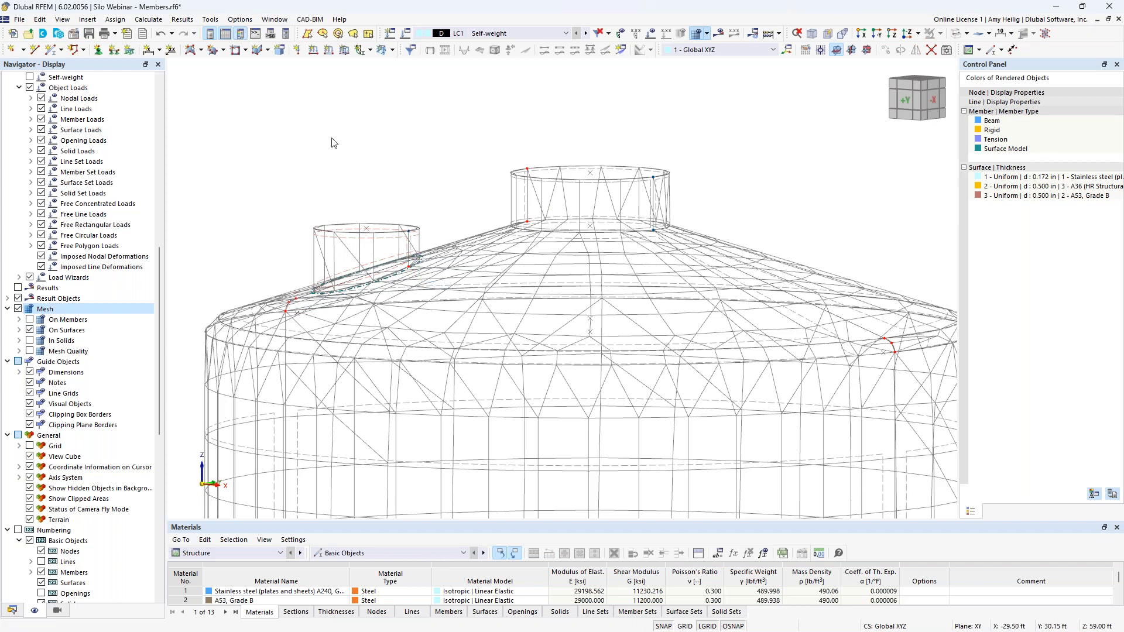
Set the target length of finite elements to 0.5 ft and regenerate the mesh
{"action": "left_click", "coordinate": [149, 20]}
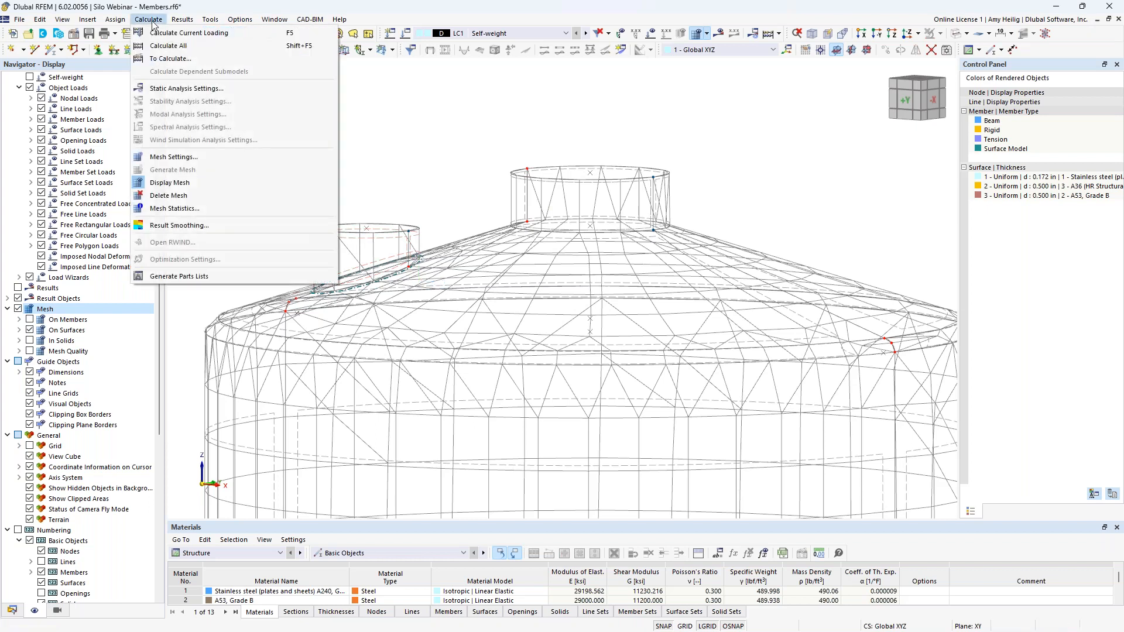
{"action": "left_click", "coordinate": [180, 159]}
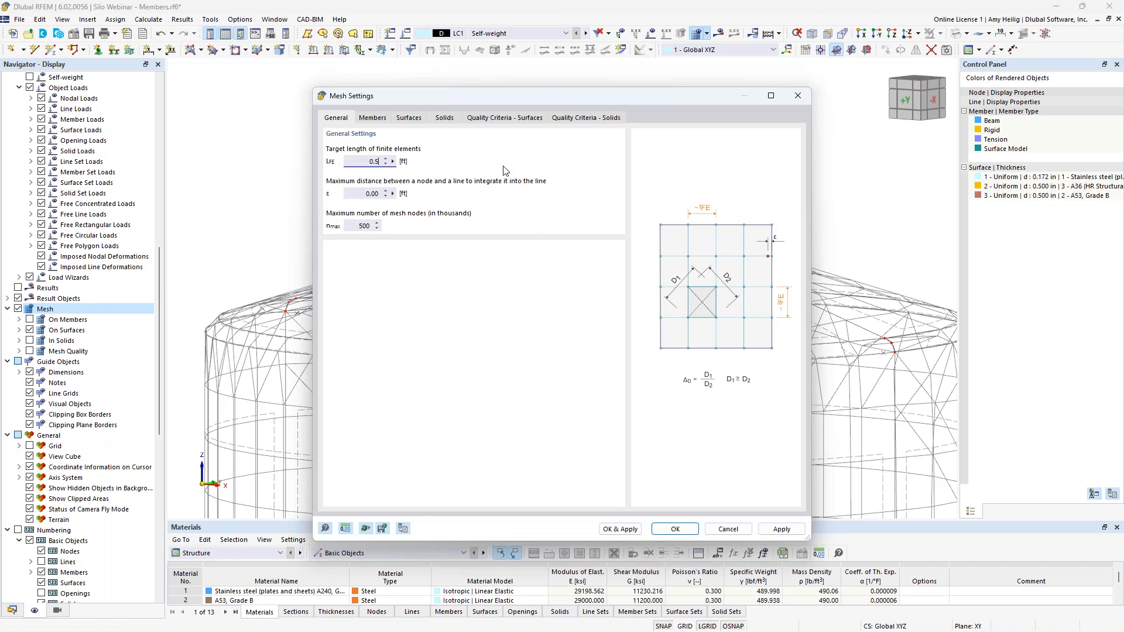
{"action": "left_click", "coordinate": [621, 529]}
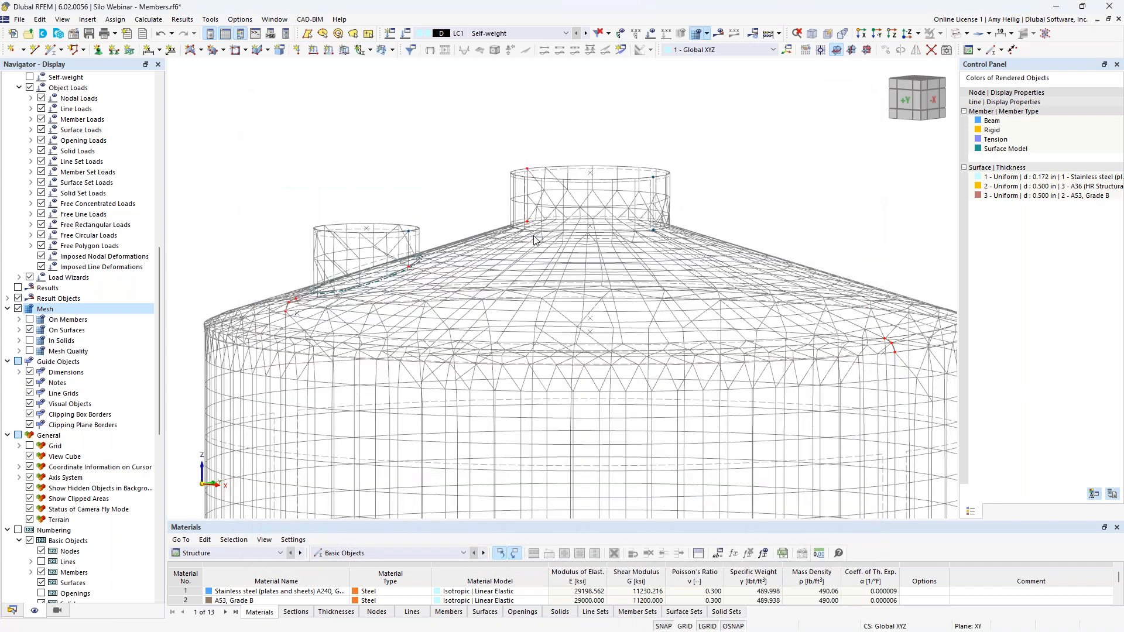
Set the target length of finite elements to 1.0 ft for the whole silo and regenerate the mesh
{"action": "scroll", "coordinate": [544, 234], "scroll_direction": "down", "scroll_amount": 2}
{"action": "scroll", "coordinate": [544, 229], "scroll_direction": "down", "scroll_amount": 8}
{"action": "middle_click_drag", "start_coordinate": [543, 334], "coordinate": [528, 248]}
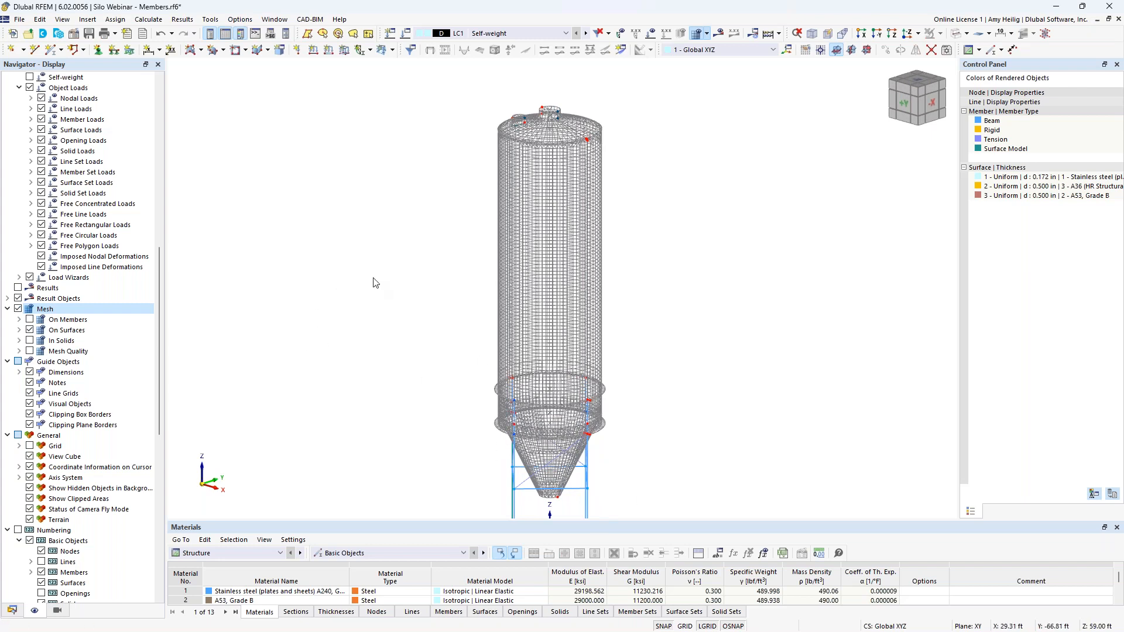
{"action": "left_click", "coordinate": [149, 20]}
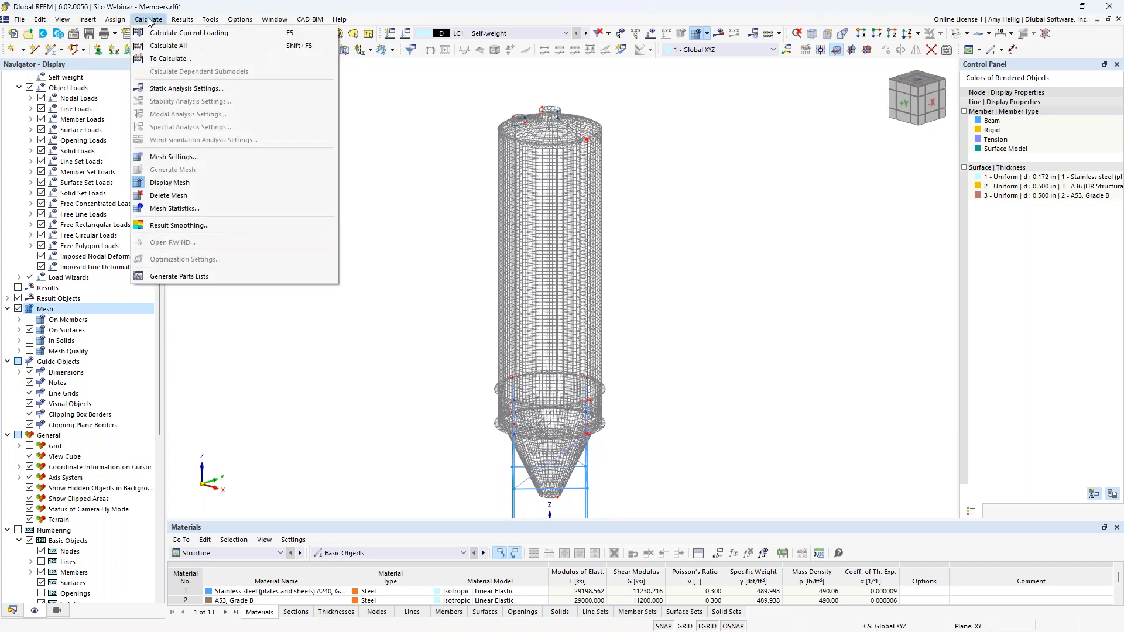
{"action": "left_click", "coordinate": [173, 157]}
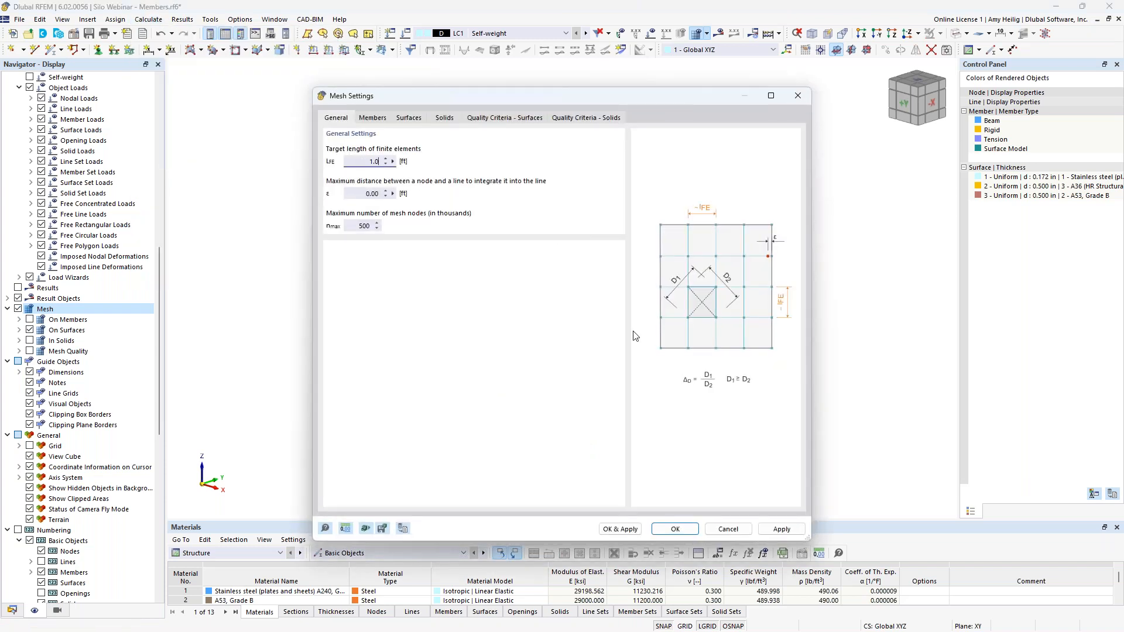
{"action": "left_click", "coordinate": [620, 529]}
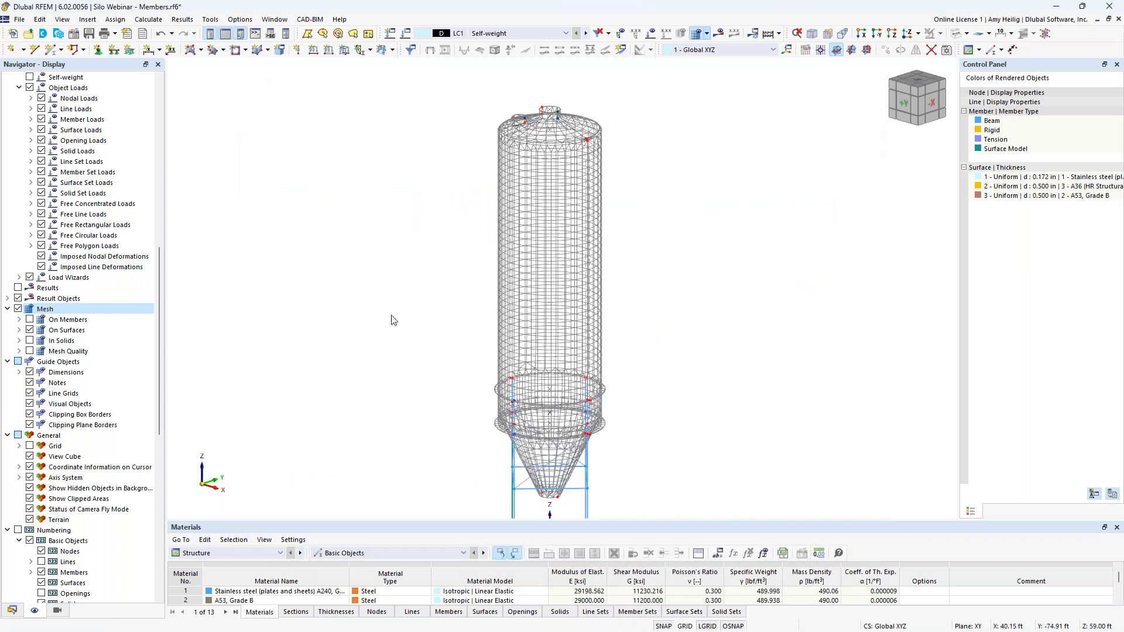
Display the surface model of the members and examine the mesh on the pipe column beside the hopper
{"action": "middle_click_drag", "start_coordinate": [429, 414], "coordinate": [433, 333]}
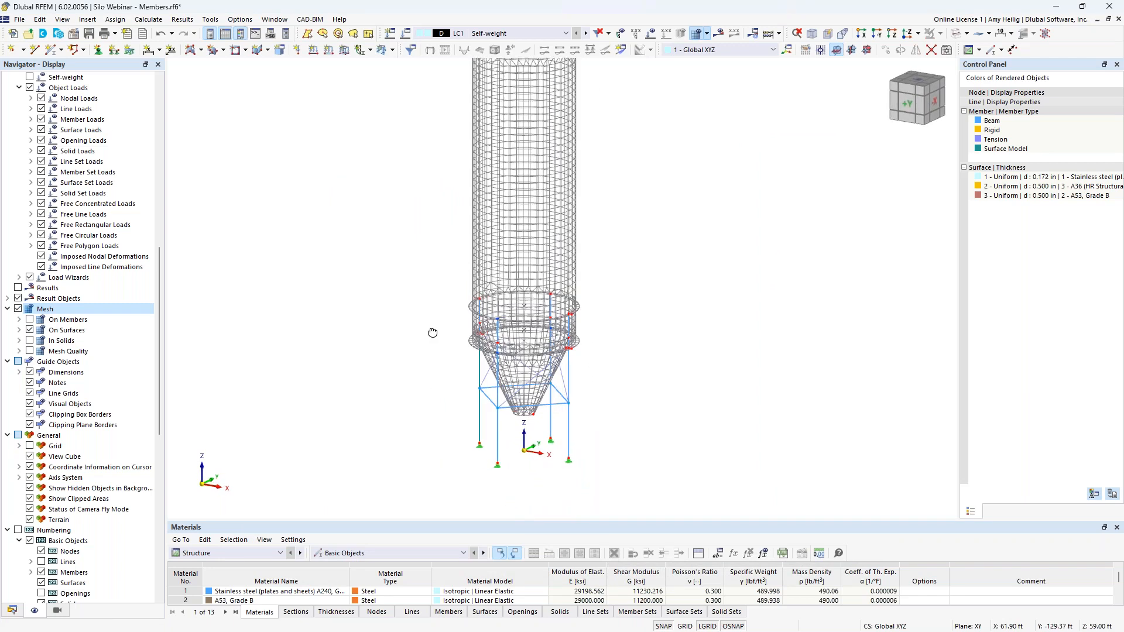
{"action": "scroll", "coordinate": [490, 429], "scroll_direction": "up", "scroll_amount": 4}
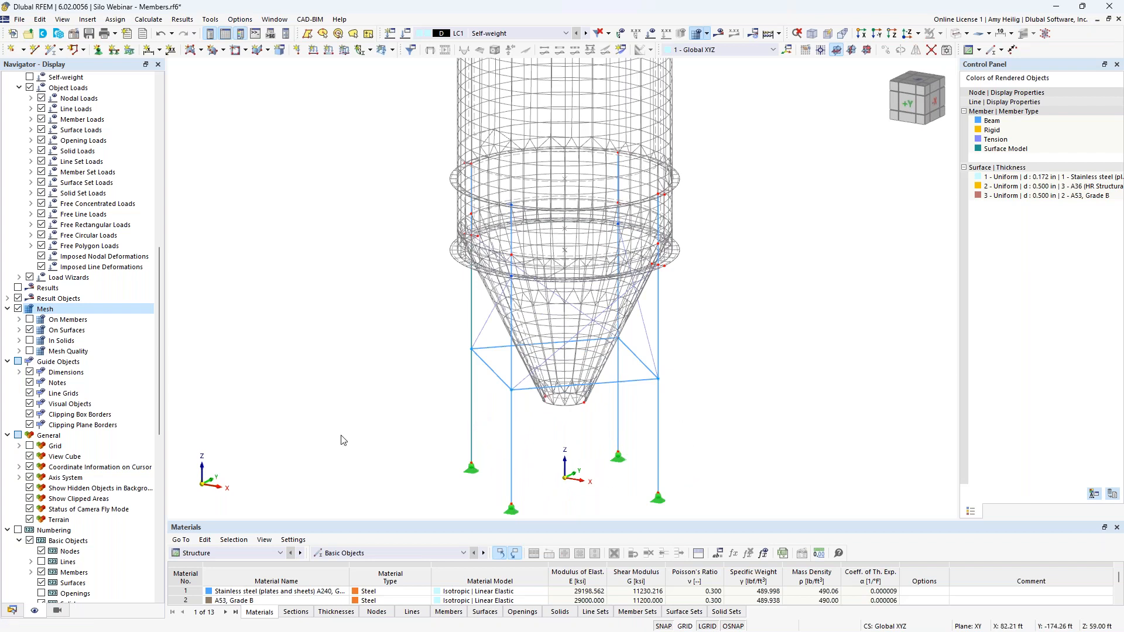
{"action": "scroll", "coordinate": [70, 404], "scroll_direction": "up", "scroll_amount": 15}
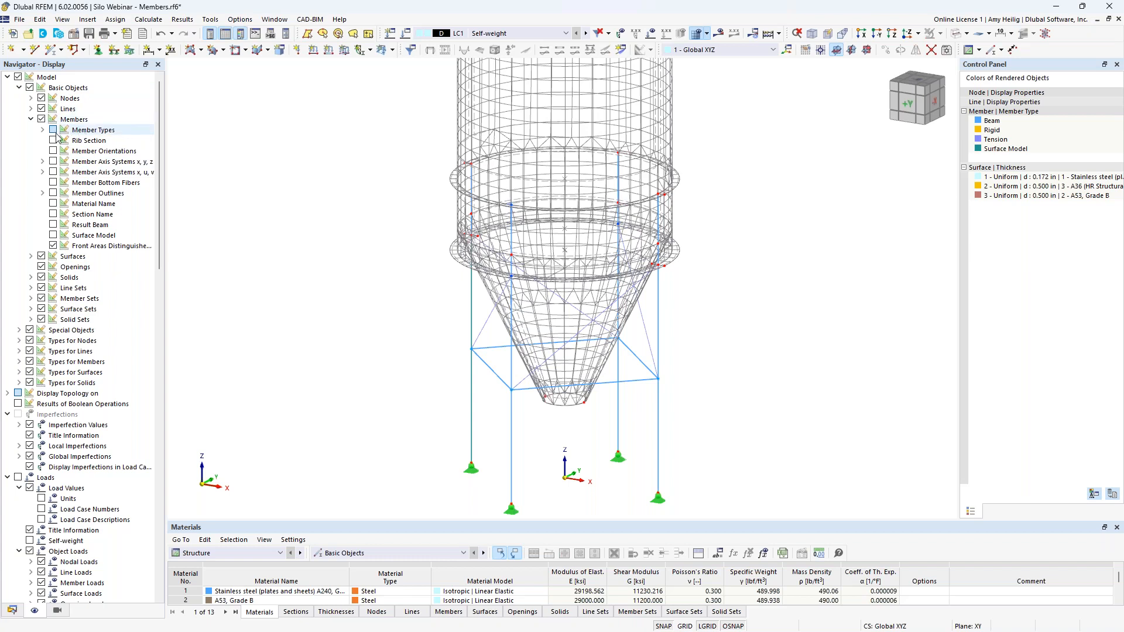
{"action": "left_click", "coordinate": [53, 235]}
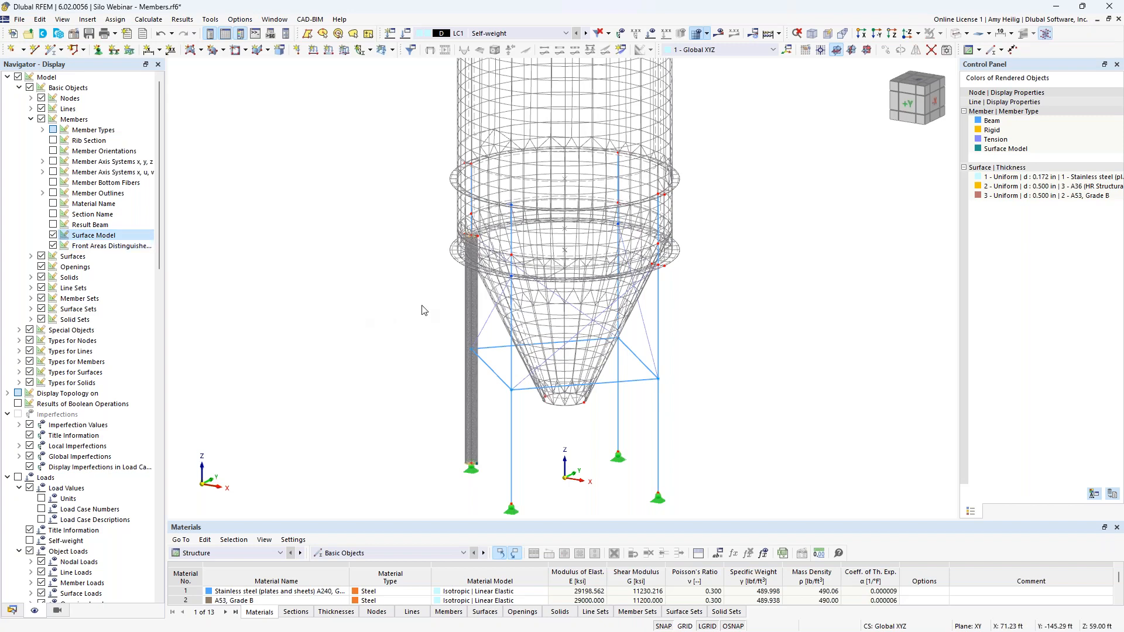
{"action": "scroll", "coordinate": [458, 312], "scroll_direction": "up", "scroll_amount": 4}
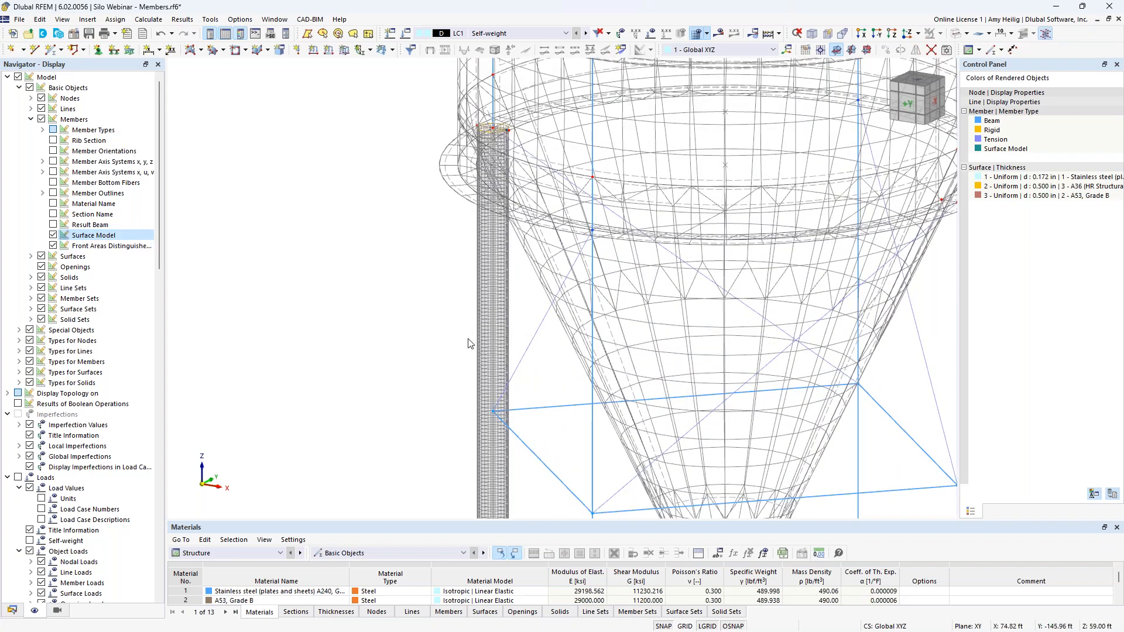
{"action": "middle_click_drag", "start_coordinate": [518, 309], "coordinate": [526, 285], "text": "ctrl"}
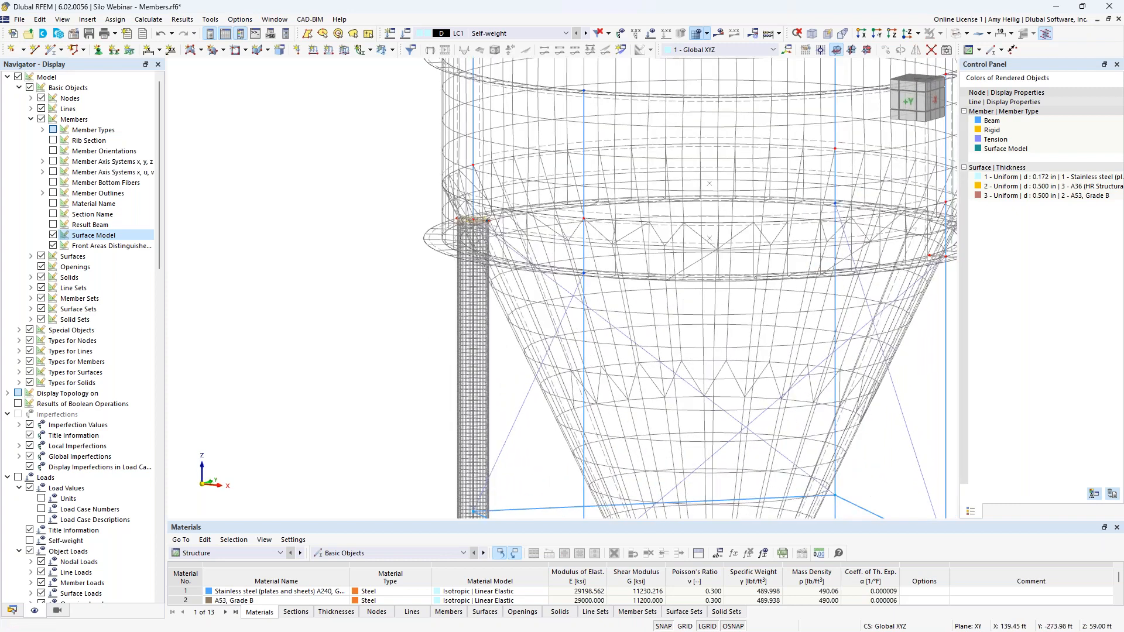
{"action": "middle_click_drag", "start_coordinate": [510, 367], "coordinate": [433, 267]}
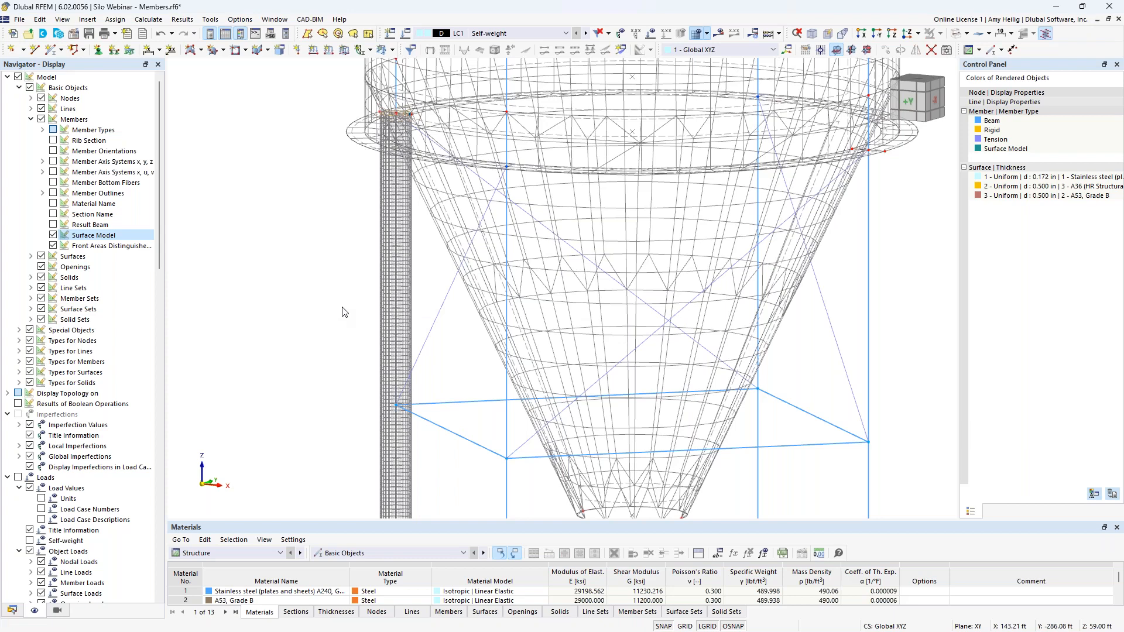
{"action": "scroll", "coordinate": [389, 295], "scroll_direction": "up", "scroll_amount": 3}
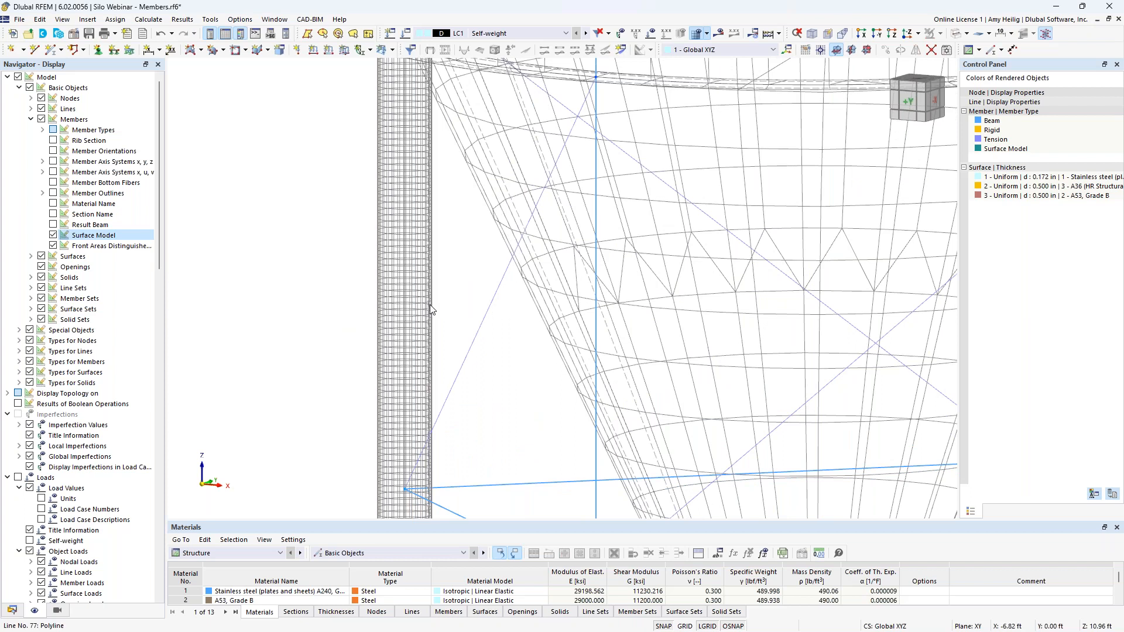
Inspect the target FE length in the surface mesh refinement of the column's pipe surface, leaving the settings unchanged
{"action": "left_click", "coordinate": [430, 304]}
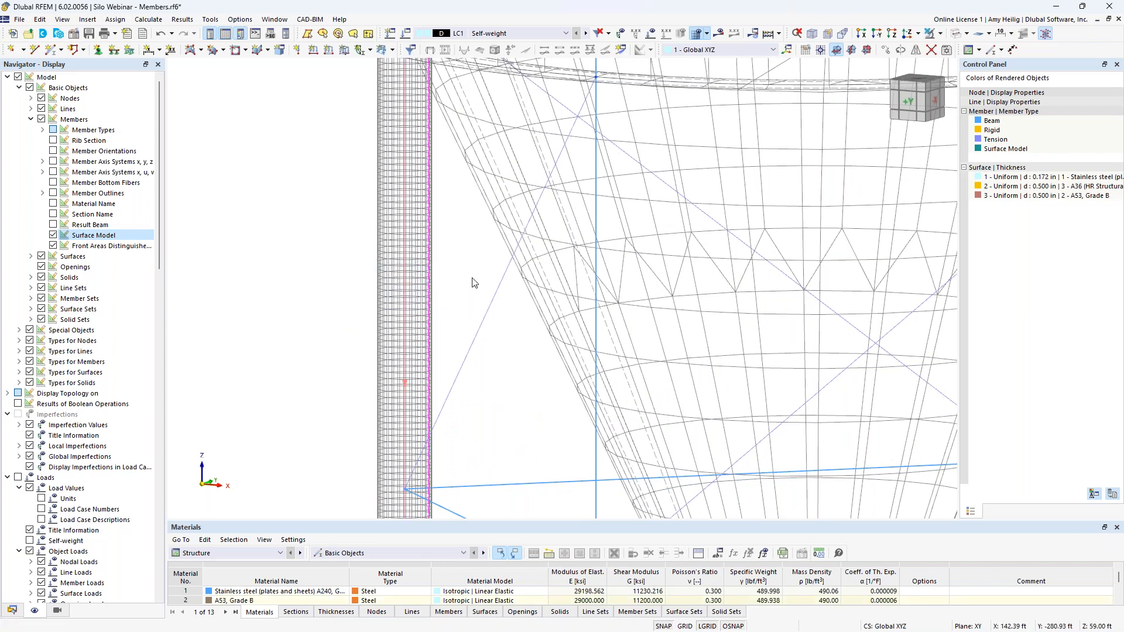
{"action": "scroll", "coordinate": [428, 277], "scroll_direction": "up", "scroll_amount": 2}
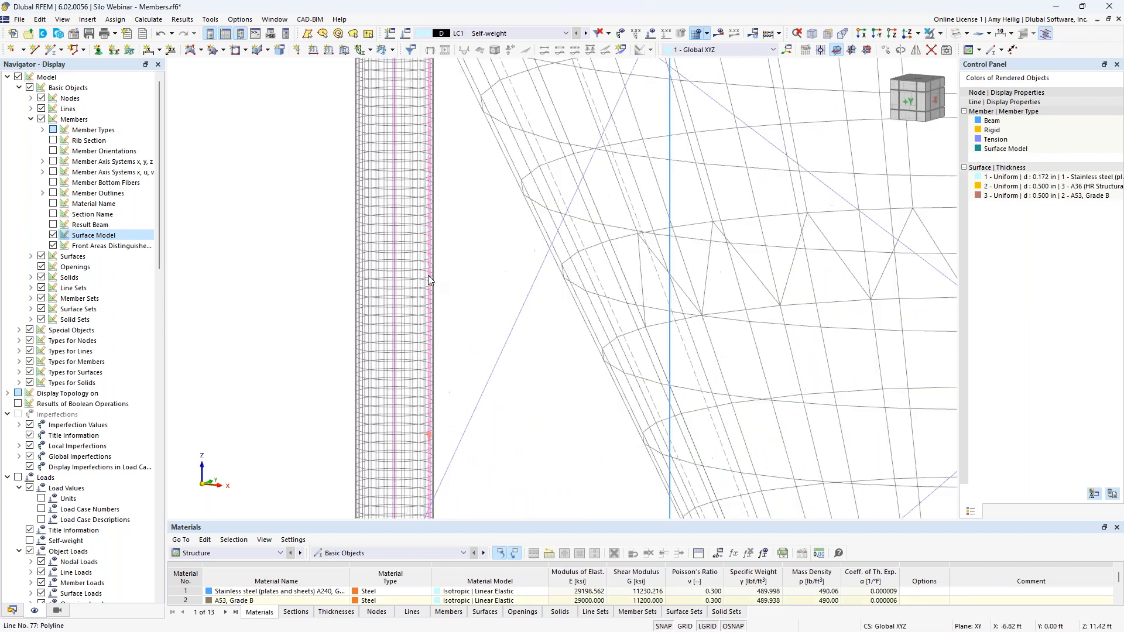
{"action": "right_click", "coordinate": [428, 276]}
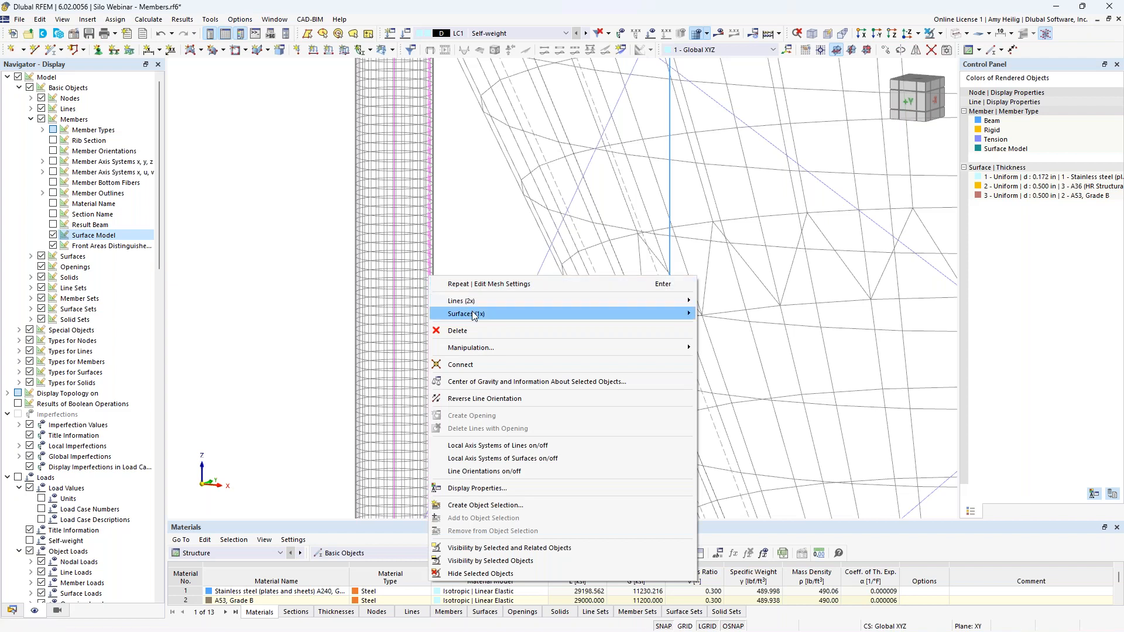
{"action": "mouse_move", "coordinate": [479, 313]}
{"action": "left_click", "coordinate": [720, 314]}
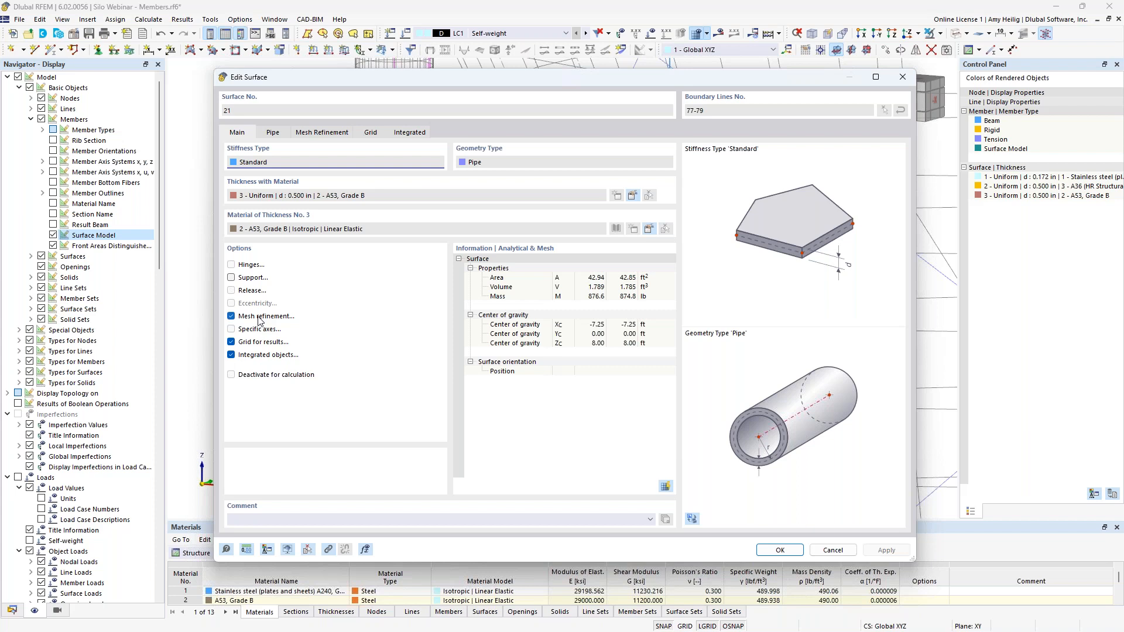
{"action": "left_click", "coordinate": [333, 135]}
{"action": "left_click", "coordinate": [649, 176]}
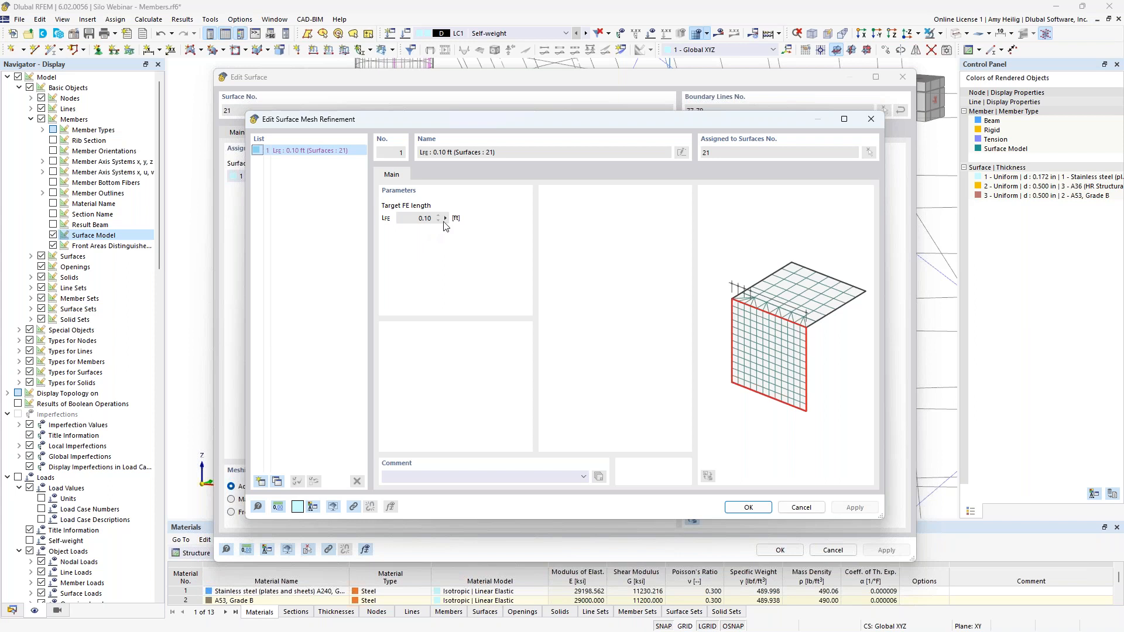
{"action": "left_click", "coordinate": [800, 507]}
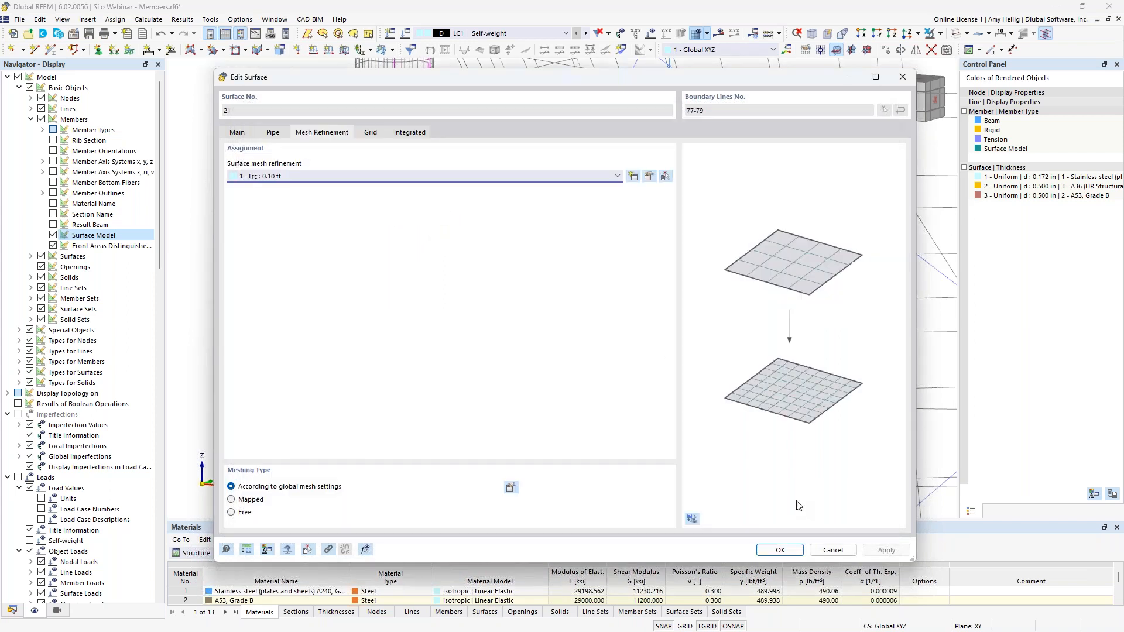
{"action": "left_click", "coordinate": [826, 553]}
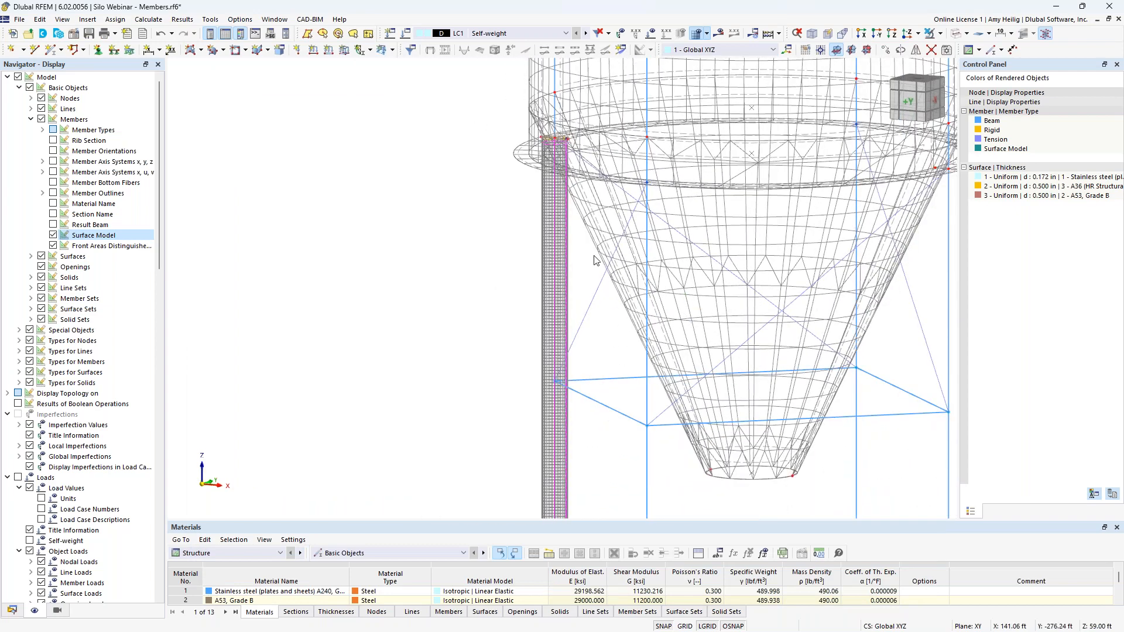
Turn off the members' surface model display and the mesh display, and bring the whole silo back into view
{"action": "scroll", "coordinate": [594, 260], "scroll_direction": "down", "scroll_amount": 2}
{"action": "middle_click_drag", "start_coordinate": [725, 392], "coordinate": [607, 362]}
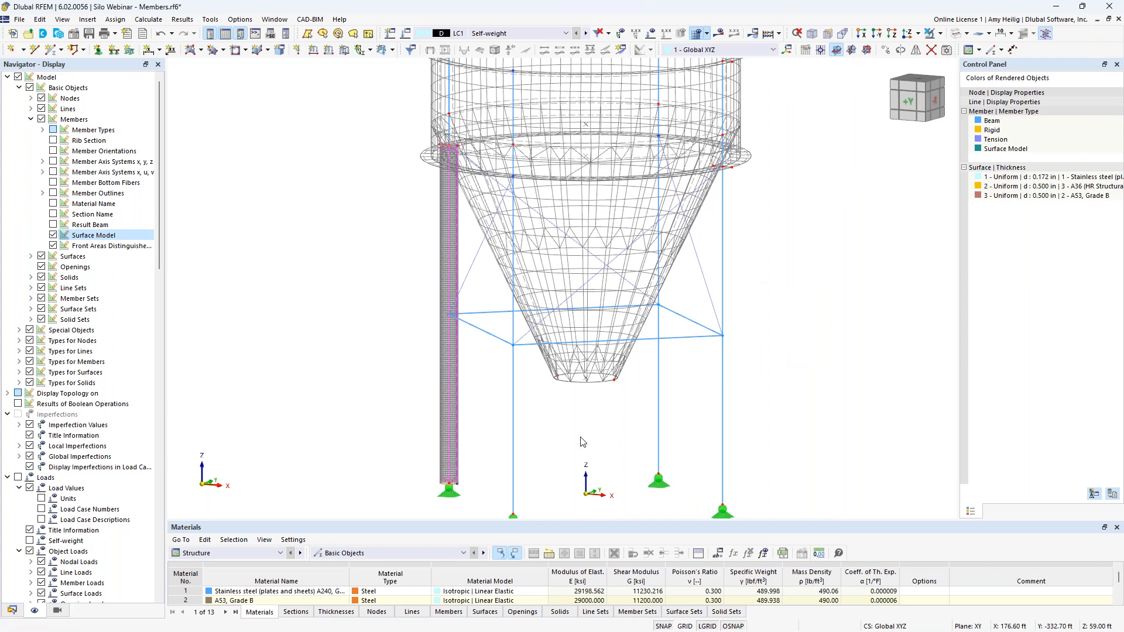
{"action": "left_click", "coordinate": [387, 264]}
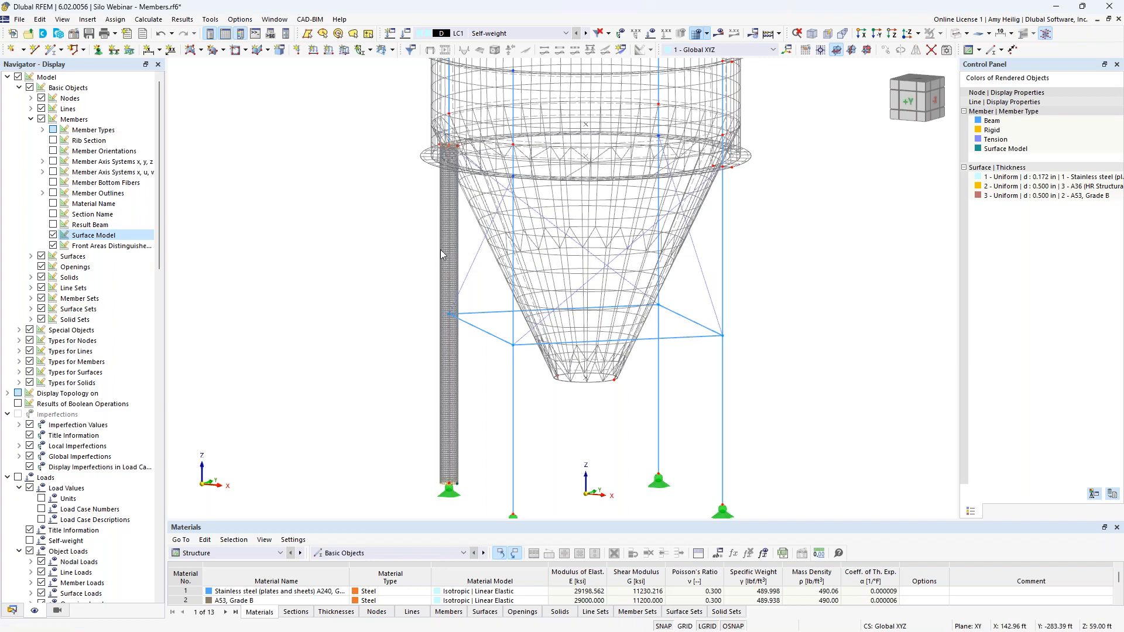
{"action": "left_click", "coordinate": [53, 235]}
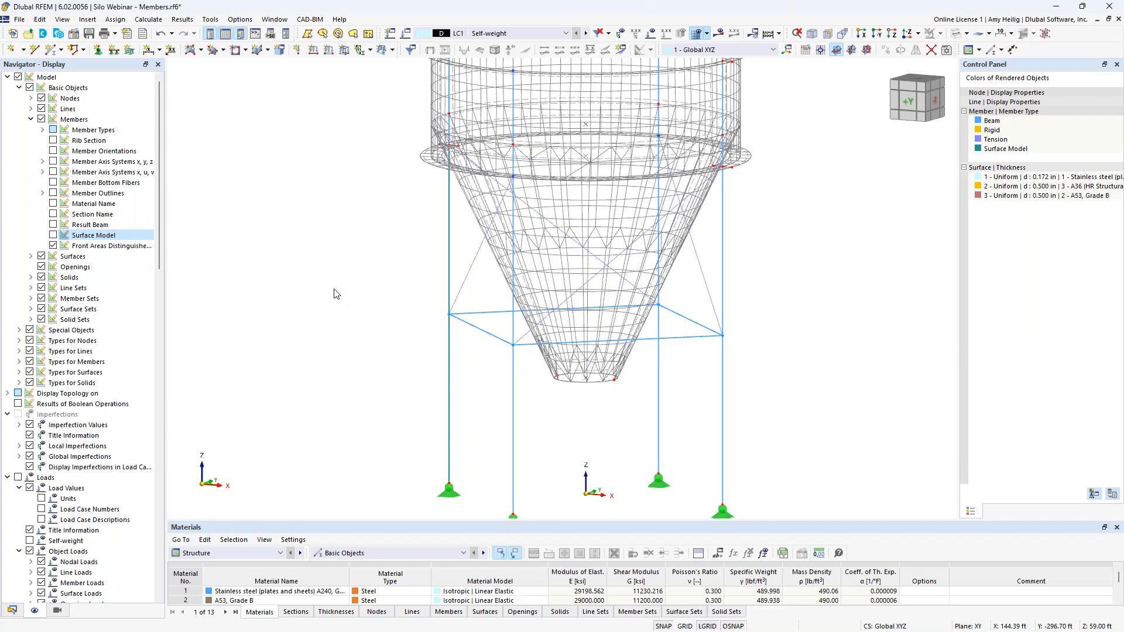
{"action": "scroll", "coordinate": [85, 437], "scroll_direction": "down", "scroll_amount": 9}
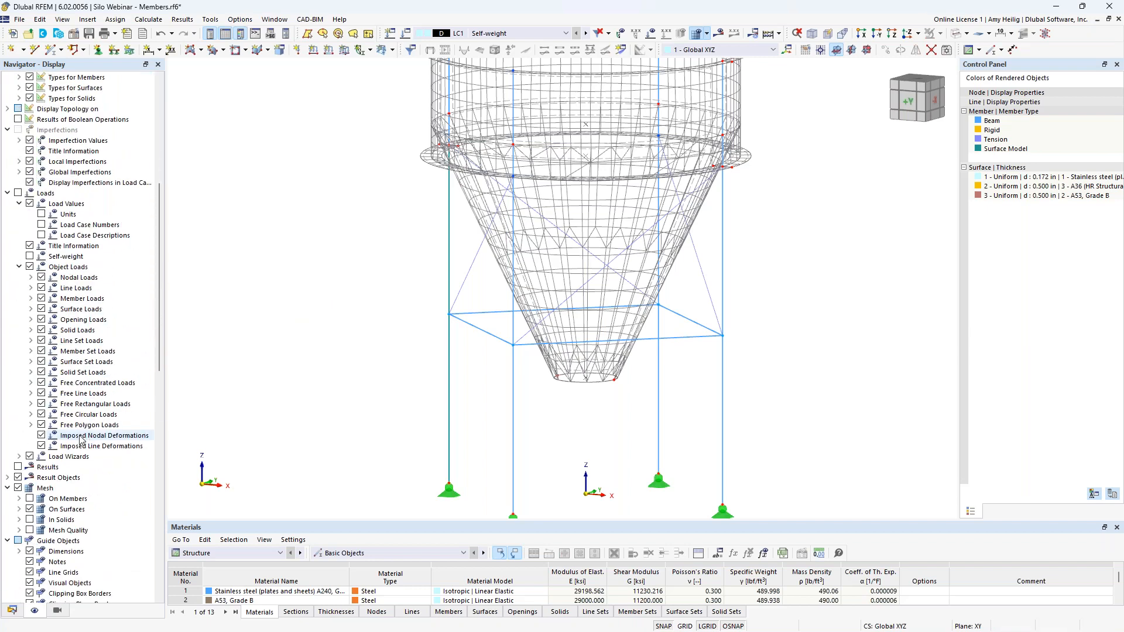
{"action": "left_click", "coordinate": [19, 489]}
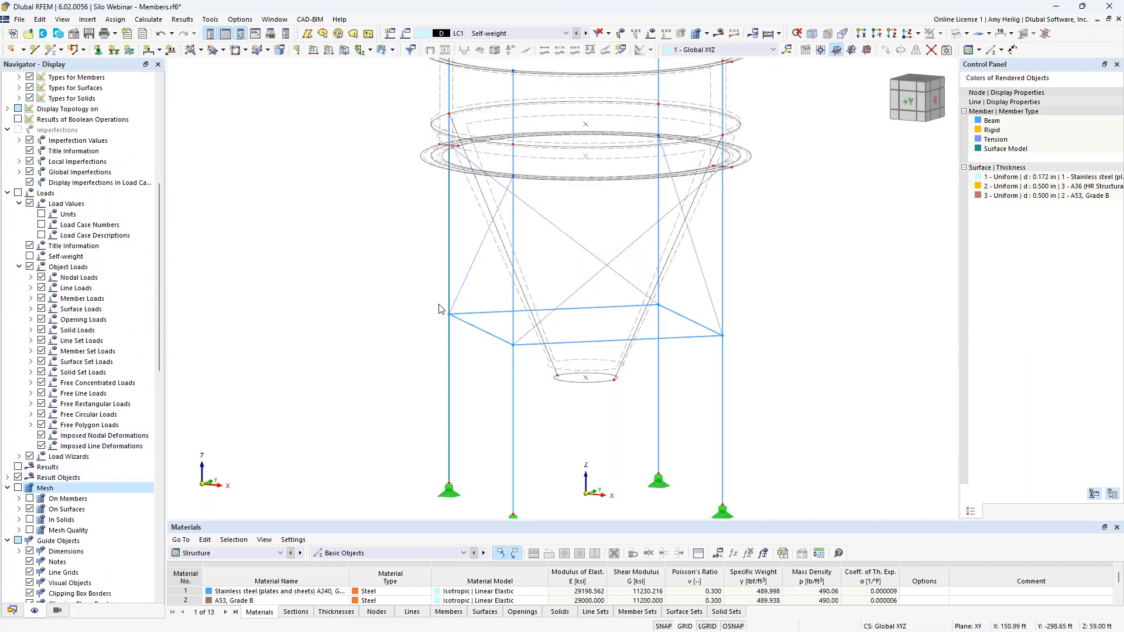
{"action": "scroll", "coordinate": [439, 309], "scroll_direction": "down", "scroll_amount": 3}
{"action": "middle_click_drag", "start_coordinate": [394, 248], "coordinate": [433, 398]}
{"action": "scroll", "coordinate": [404, 335], "scroll_direction": "down", "scroll_amount": 2}
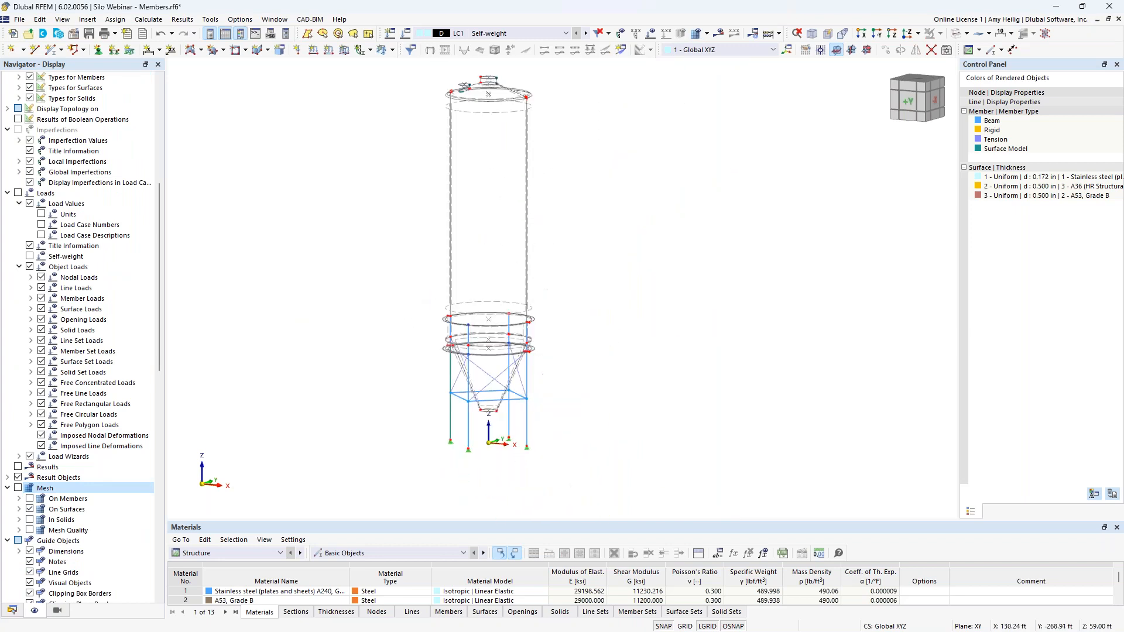
{"action": "middle_click_drag", "start_coordinate": [405, 334], "coordinate": [456, 366]}
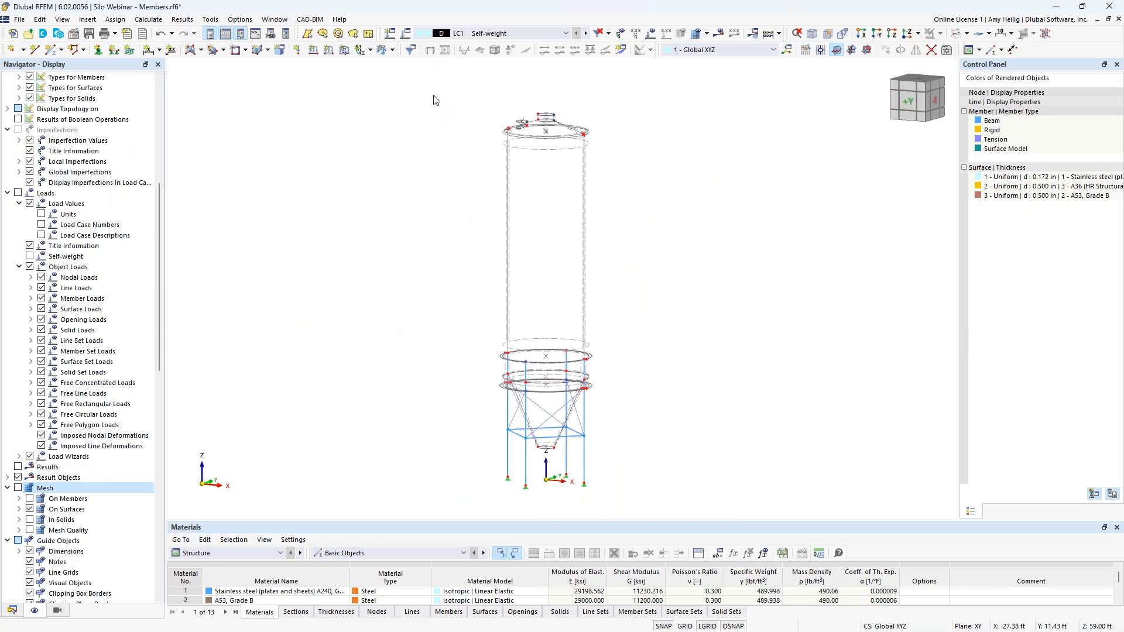
Open the load cases and combinations settings and review the available standard groups, keeping ASCE 7
{"action": "left_click", "coordinate": [406, 35]}
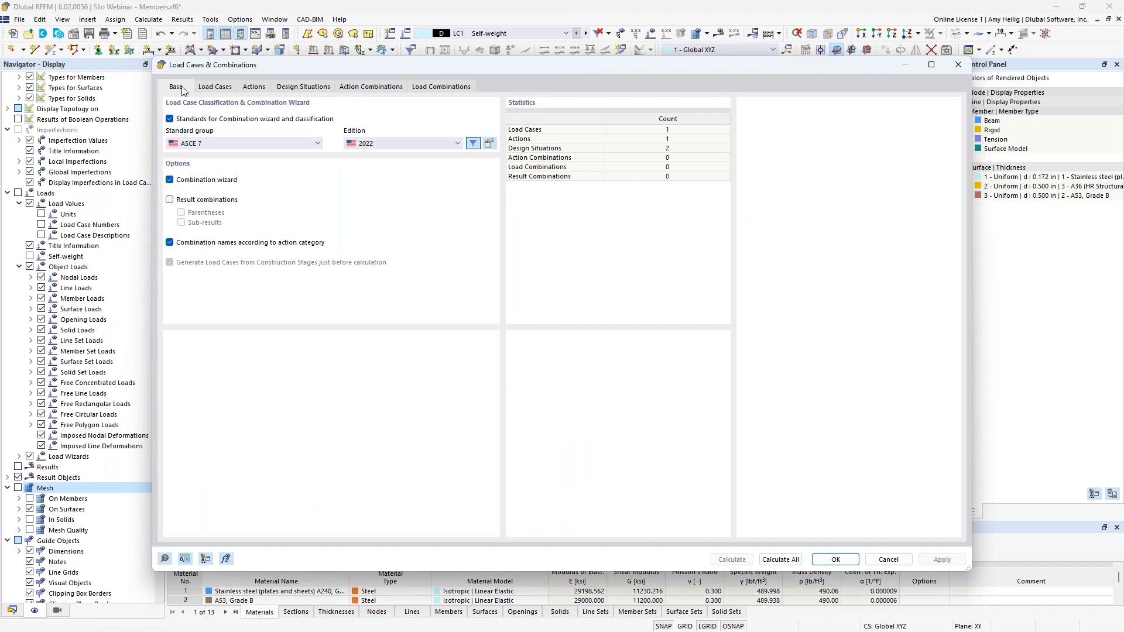
{"action": "left_click", "coordinate": [216, 146]}
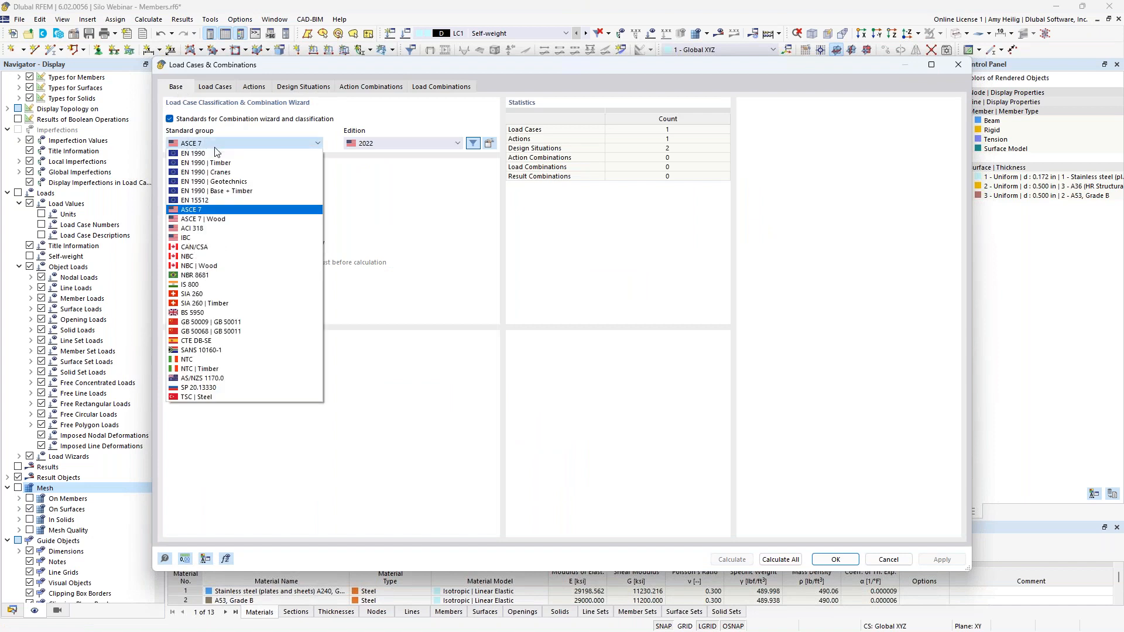
{"action": "left_click", "coordinate": [373, 186]}
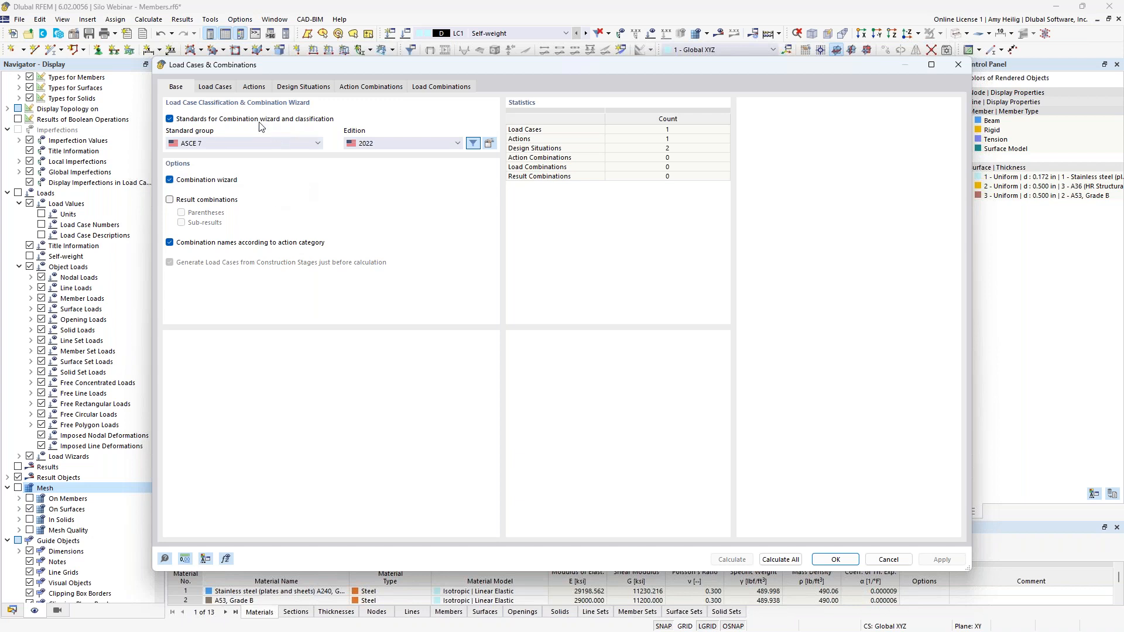
Rename load case LC1 to "Dead", keeping its action category as Dead load
{"action": "left_click", "coordinate": [226, 87]}
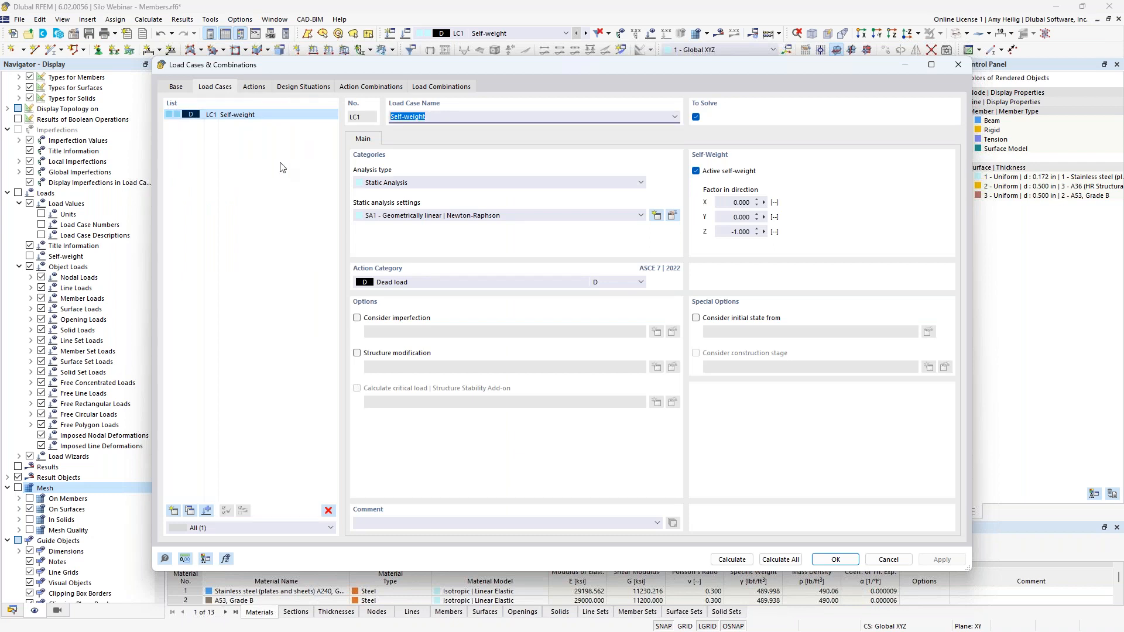
{"action": "type", "text": "Dead"}
{"action": "left_click", "coordinate": [421, 283]}
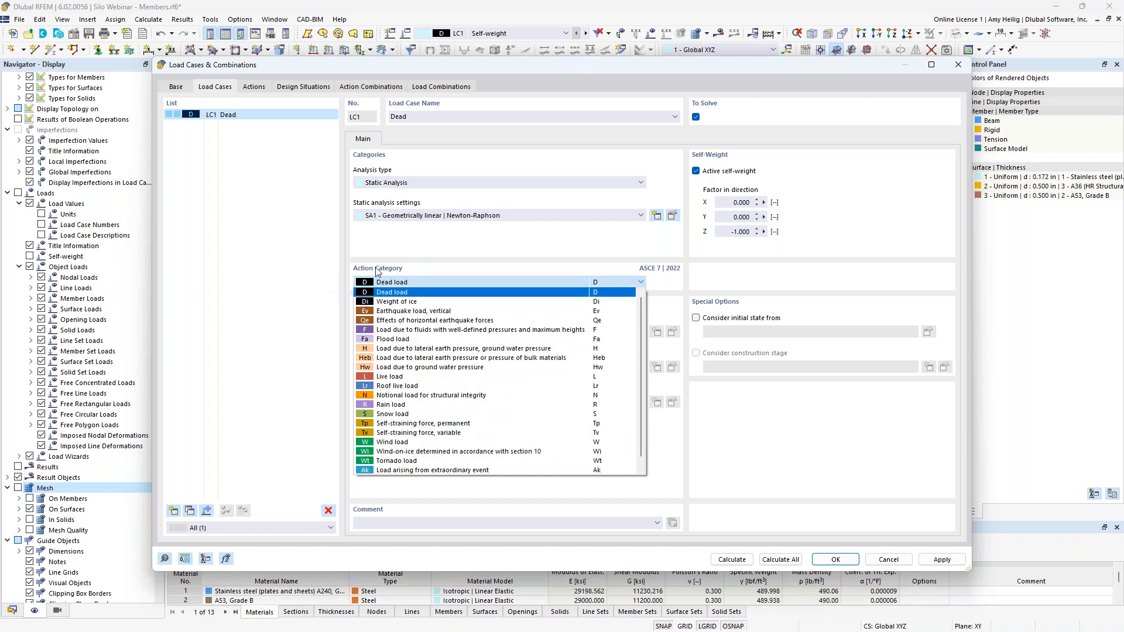
{"action": "left_click", "coordinate": [392, 250]}
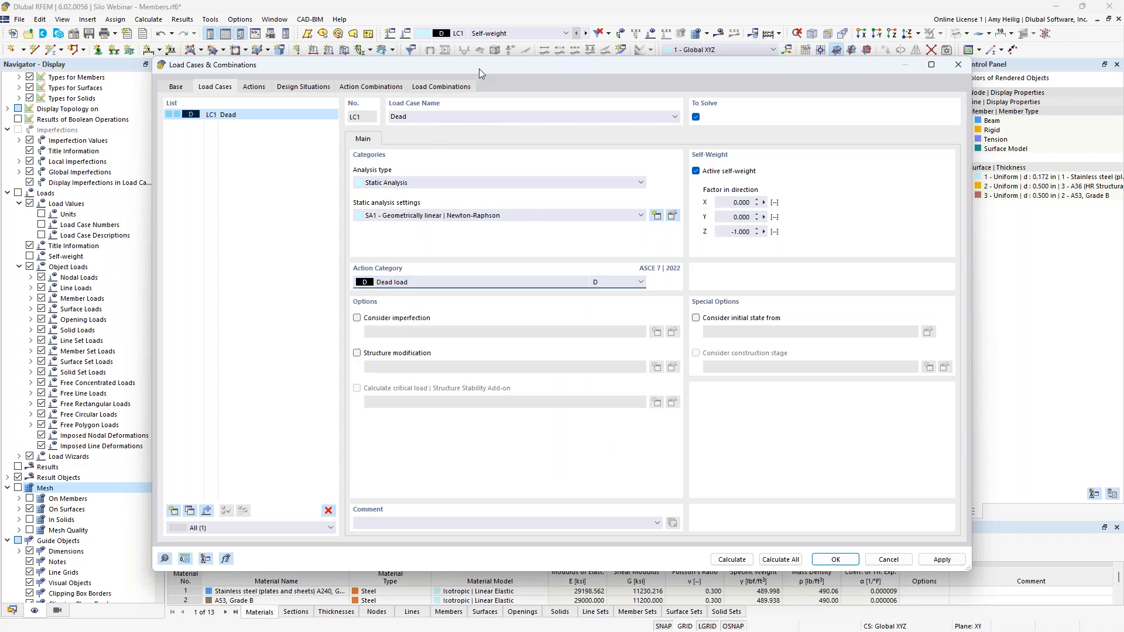
{"action": "left_click_drag", "start_coordinate": [488, 64], "coordinate": [516, 335]}
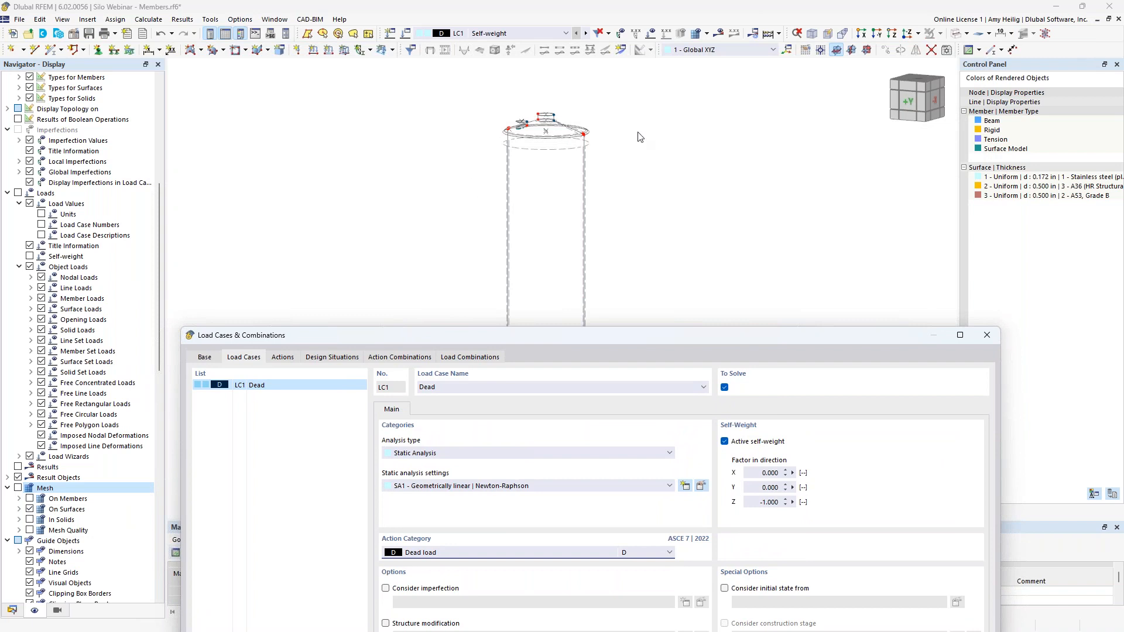
{"action": "left_click_drag", "start_coordinate": [577, 338], "coordinate": [576, 71]}
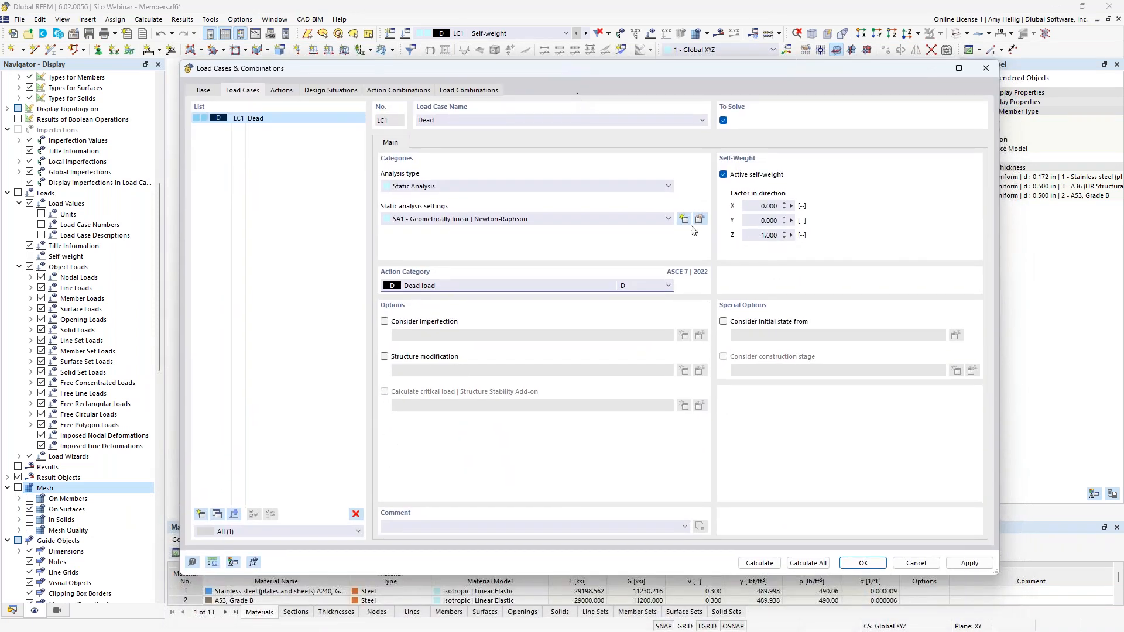
Create load case LC2 named "Pressure - Horizontal" with the Live load action category and confirm the load cases
{"action": "left_click", "coordinate": [201, 513]}
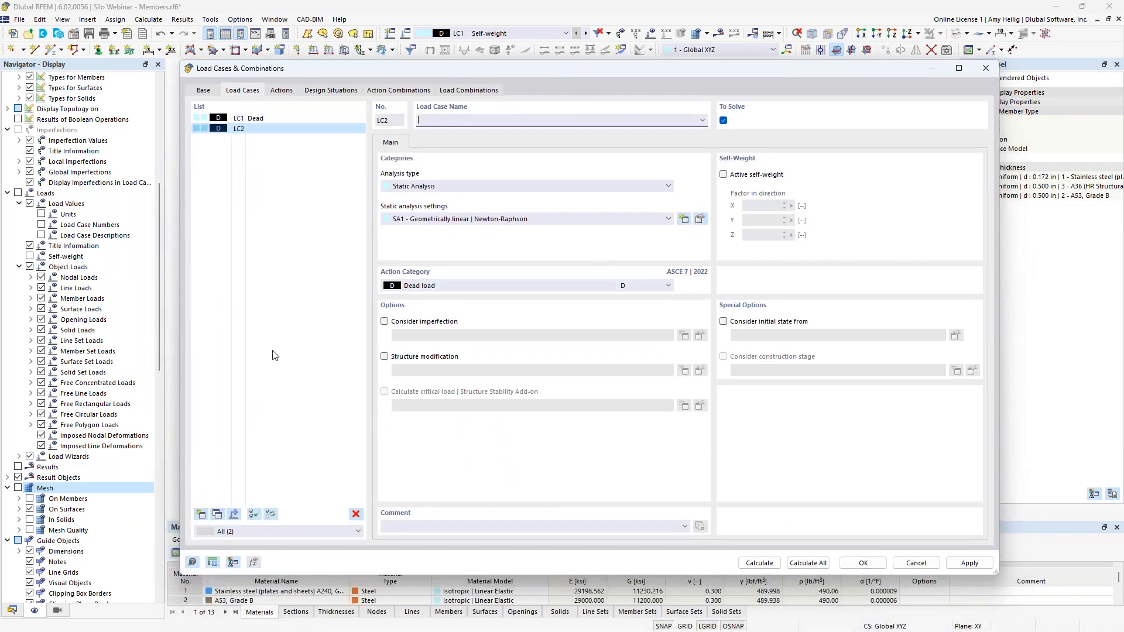
{"action": "left_click", "coordinate": [434, 121]}
{"action": "type", "text": "Pressure - Horizontal"}
{"action": "left_click", "coordinate": [423, 286]}
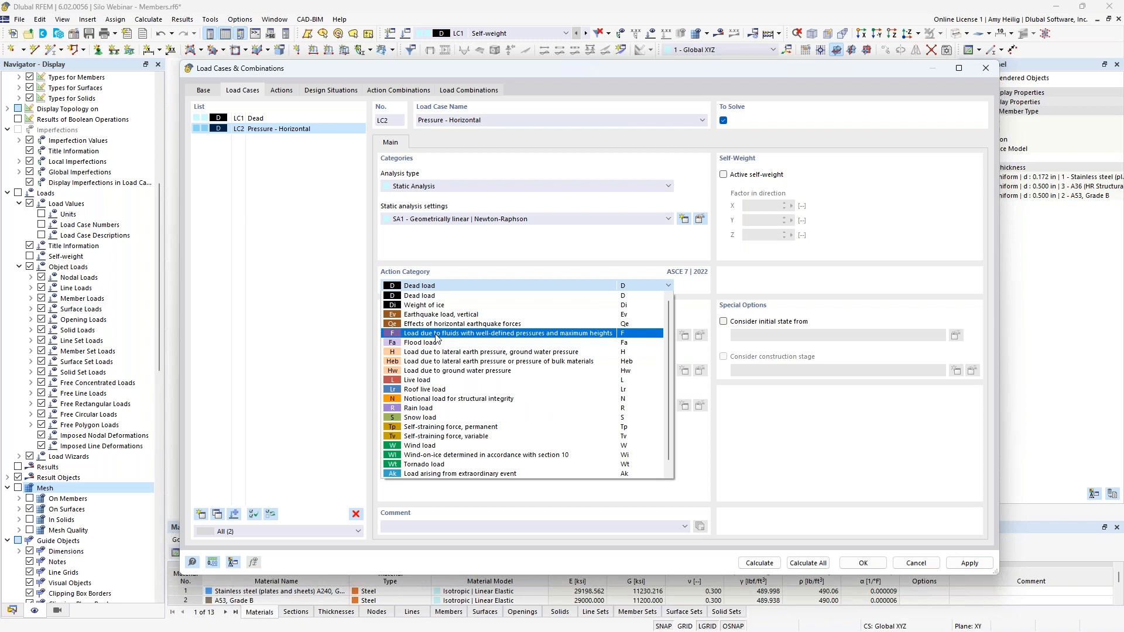
{"action": "left_click", "coordinate": [425, 382]}
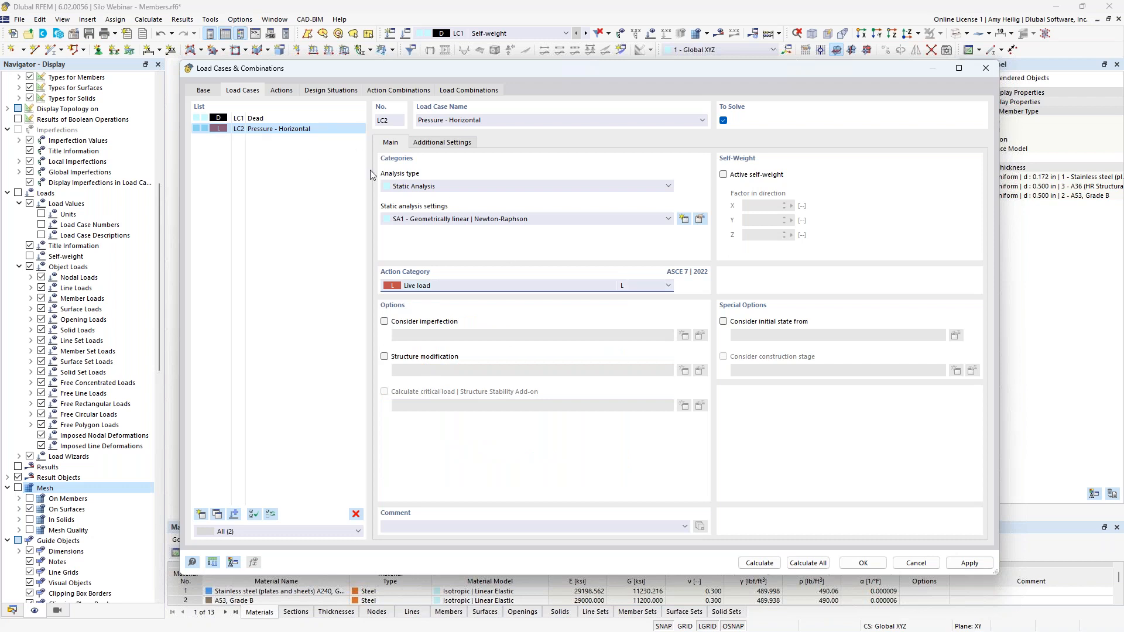
{"action": "left_click", "coordinate": [863, 562]}
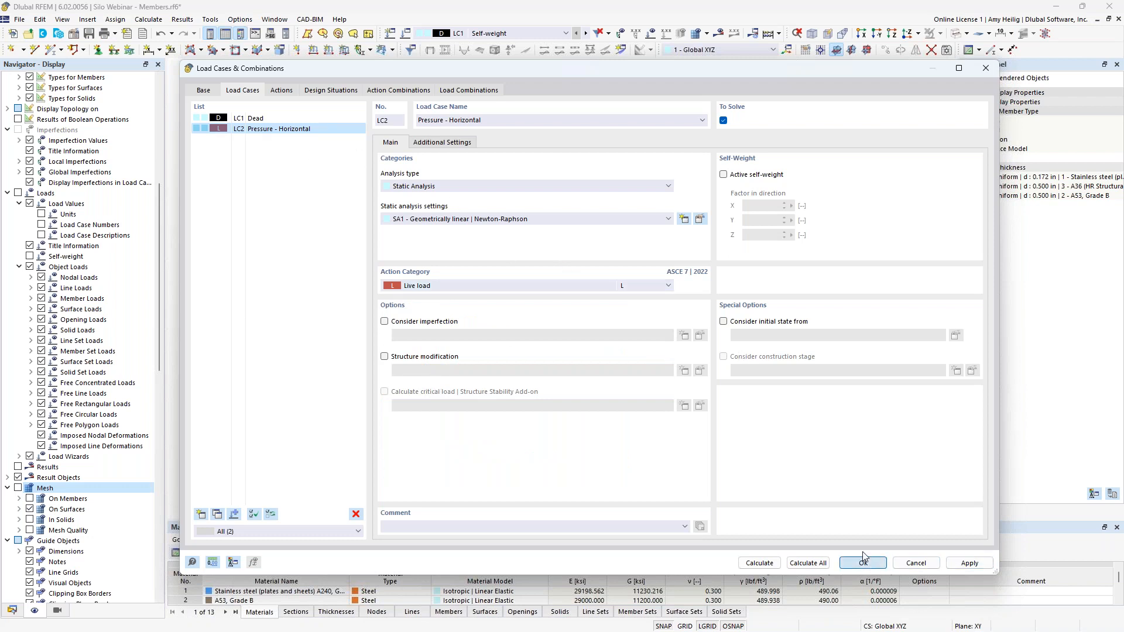
{"action": "middle_click_drag", "start_coordinate": [603, 375], "coordinate": [597, 352]}
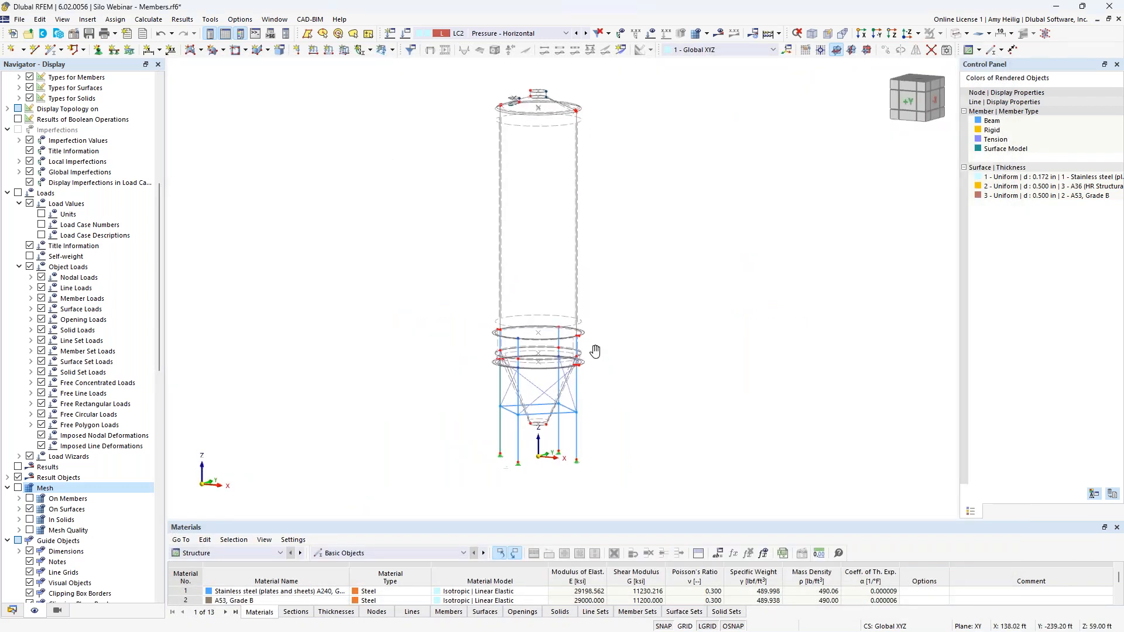
{"action": "left_click", "coordinate": [475, 35]}
{"action": "left_click", "coordinate": [475, 35]}
{"action": "scroll", "coordinate": [561, 361], "scroll_direction": "up", "scroll_amount": 2}
{"action": "middle_click_drag", "start_coordinate": [627, 296], "coordinate": [632, 396]}
{"action": "scroll", "coordinate": [633, 396], "scroll_direction": "up", "scroll_amount": 1}
{"action": "scroll", "coordinate": [637, 401], "scroll_direction": "down", "scroll_amount": 1}
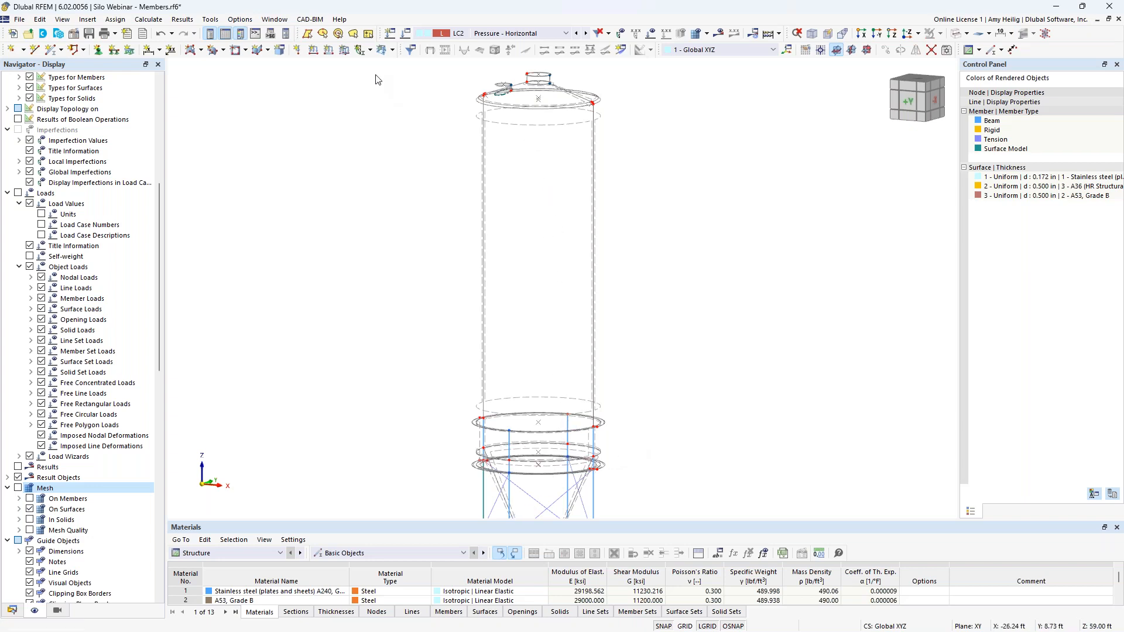
Start a new free rectangular load in LC2 with XZ Plane projection and the load direction local z
{"action": "left_click", "coordinate": [393, 51]}
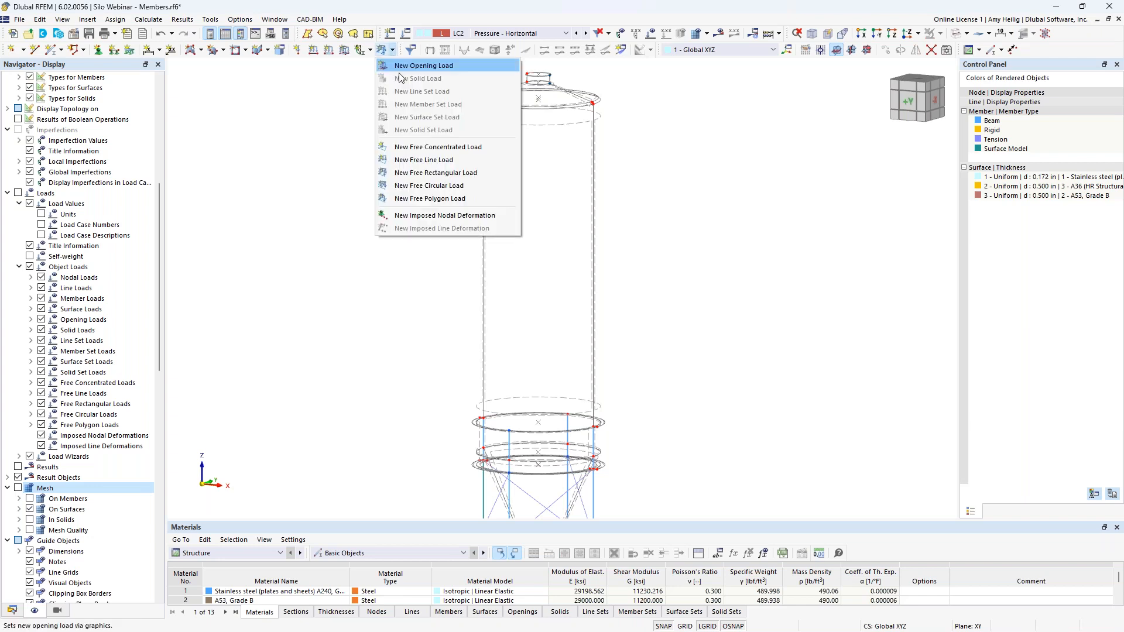
{"action": "left_click", "coordinate": [418, 172]}
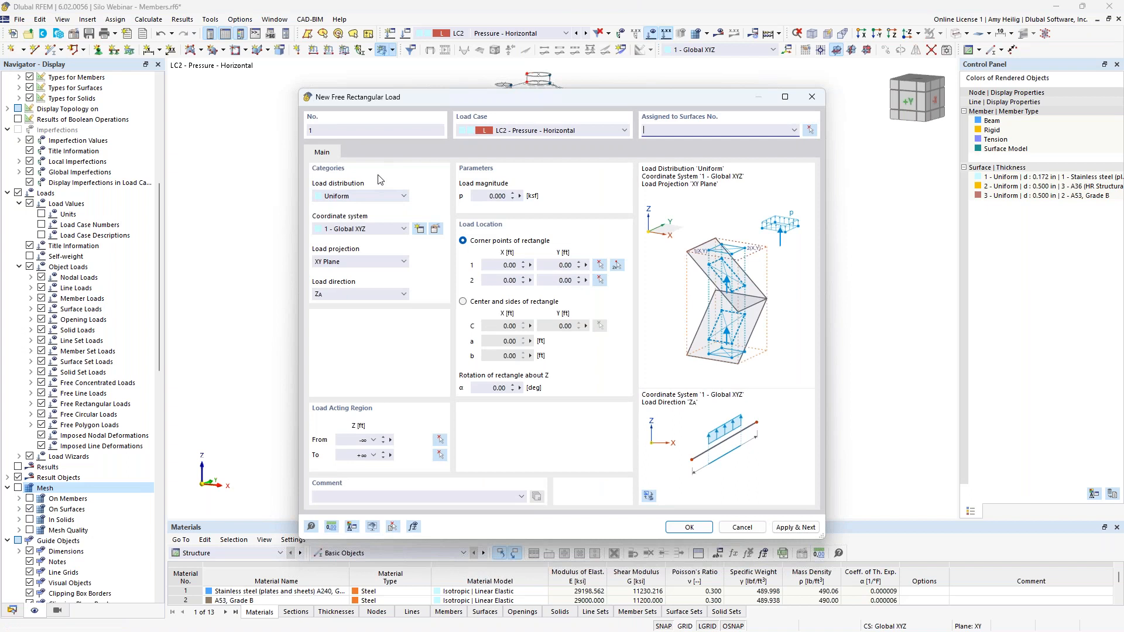
{"action": "left_click", "coordinate": [361, 261]}
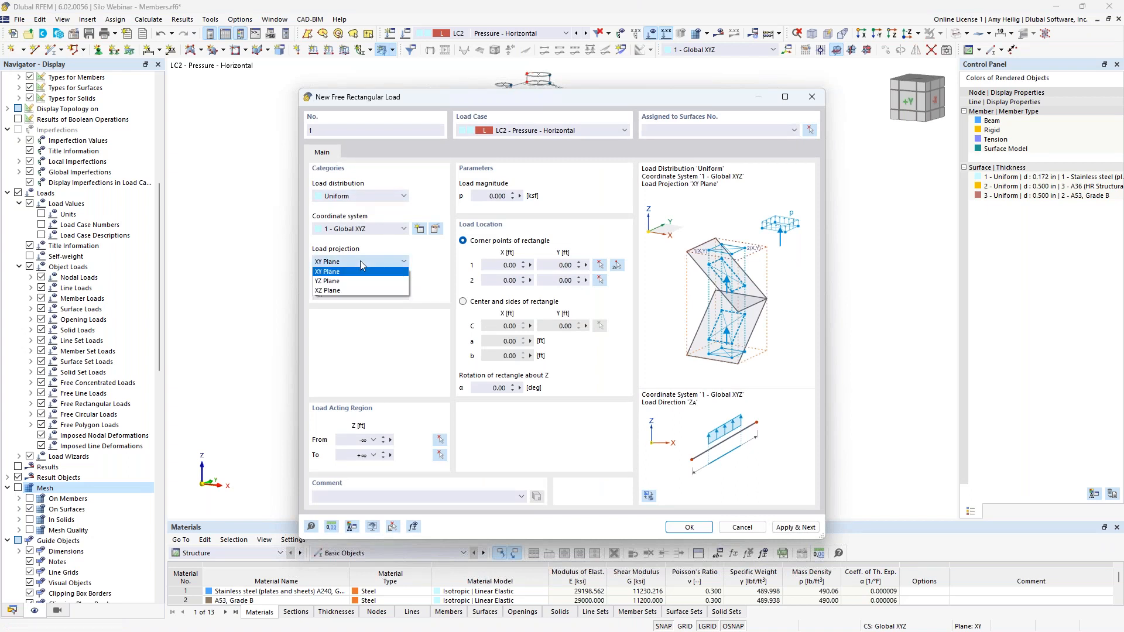
{"action": "left_click", "coordinate": [353, 291]}
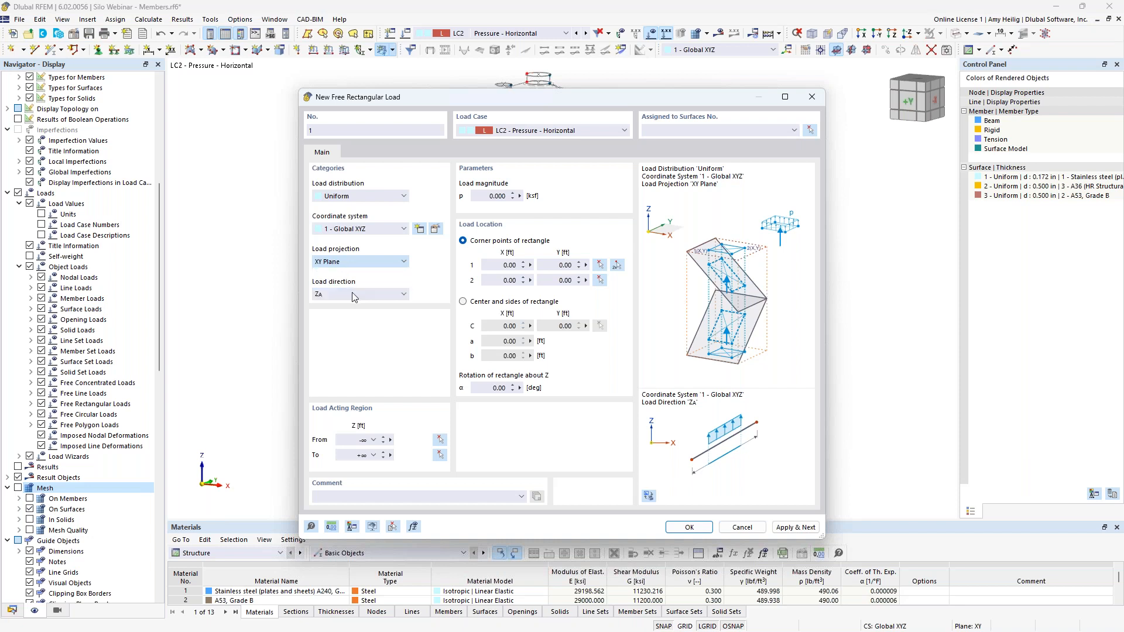
{"action": "left_click", "coordinate": [354, 294]}
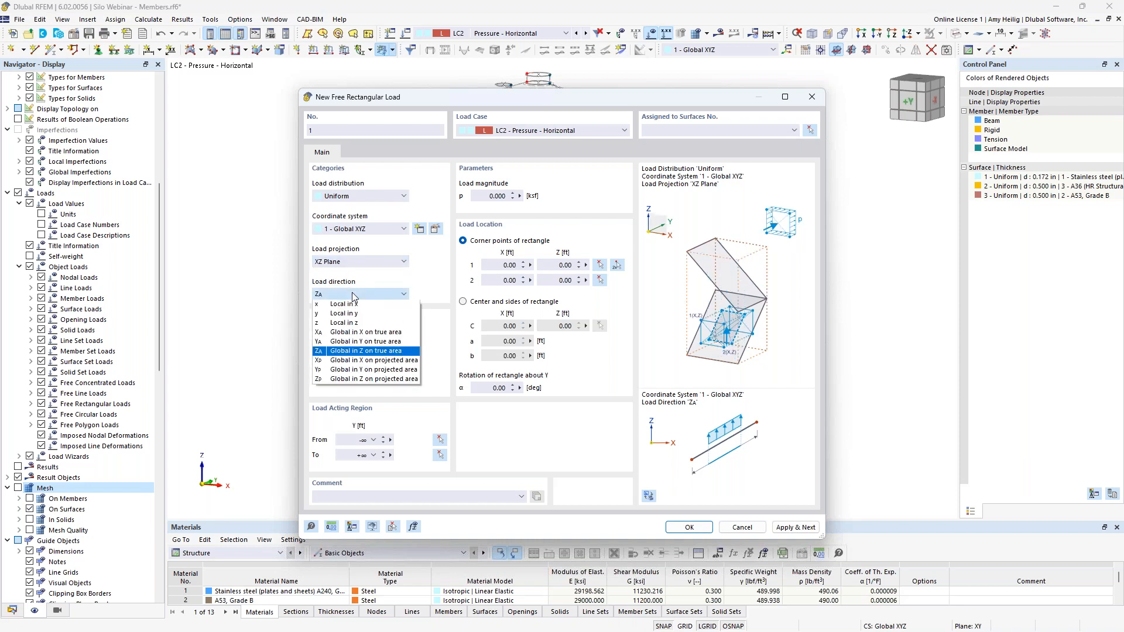
{"action": "left_click", "coordinate": [368, 325]}
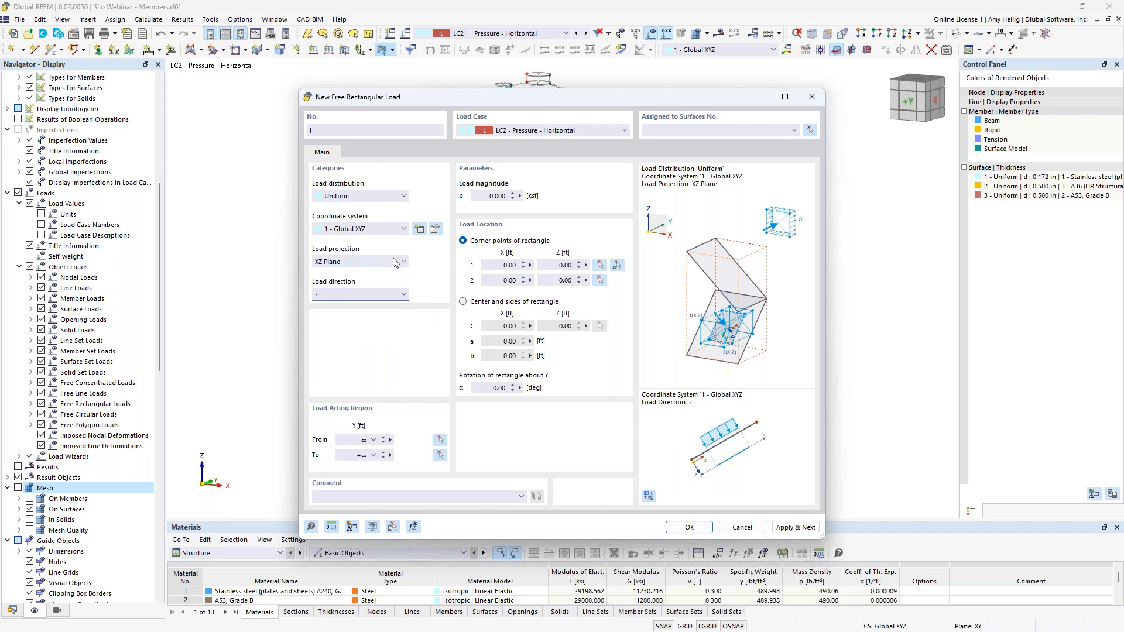
Set the rectangular load's distribution to Linear in Z with magnitude p1 at 2.5 ksf
{"action": "left_click", "coordinate": [364, 196]}
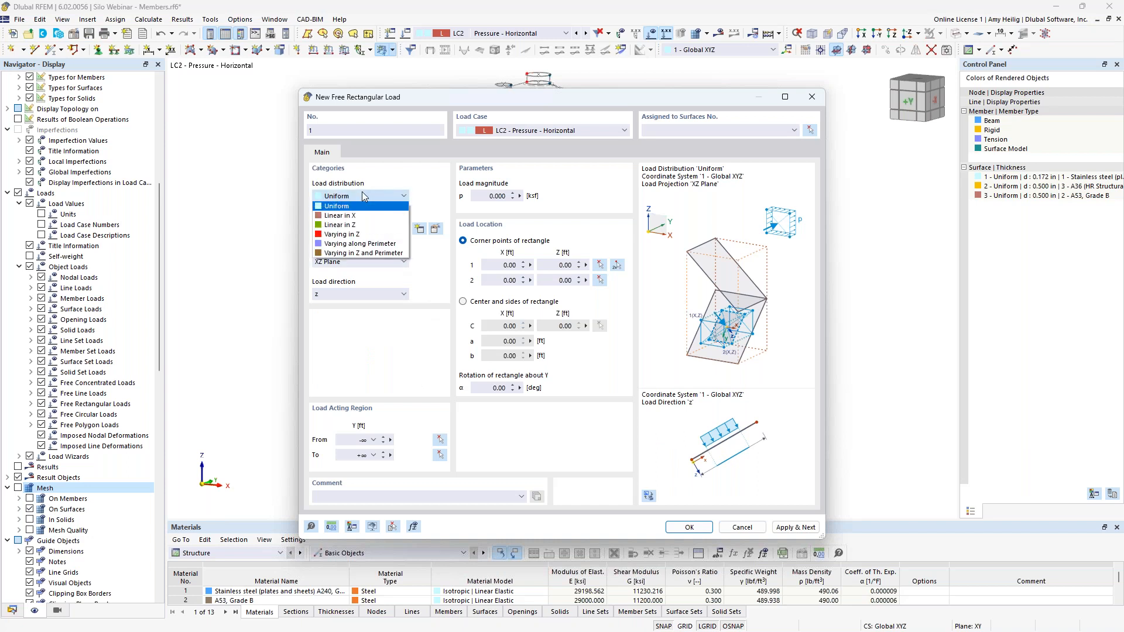
{"action": "left_click", "coordinate": [364, 226]}
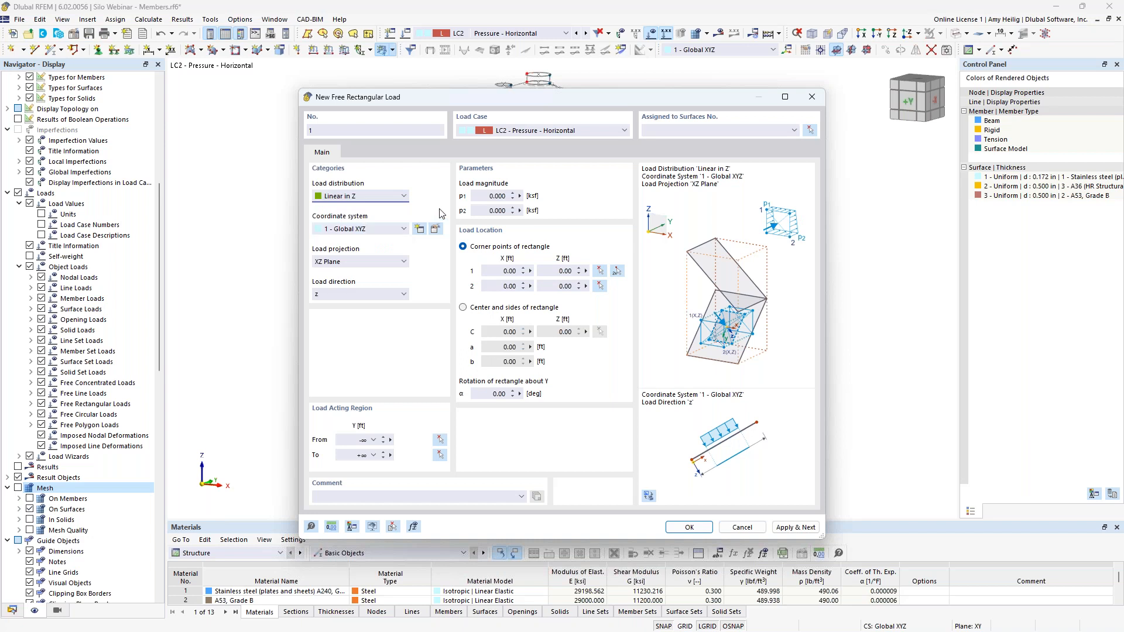
{"action": "left_click", "coordinate": [497, 196]}
{"action": "type", "text": "2.5"}
{"action": "left_click", "coordinate": [485, 211]}
Begin picking the load's corner points graphically, turn on the grid, and move the work plane origin to node 20
{"action": "left_click", "coordinate": [616, 272]}
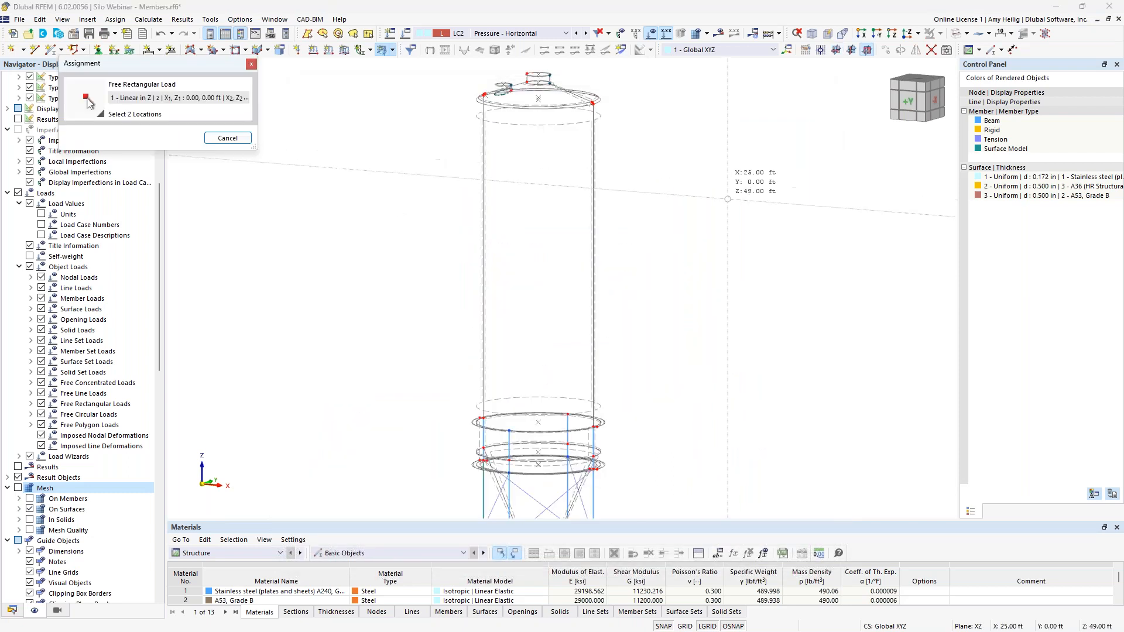
{"action": "left_click", "coordinate": [685, 626]}
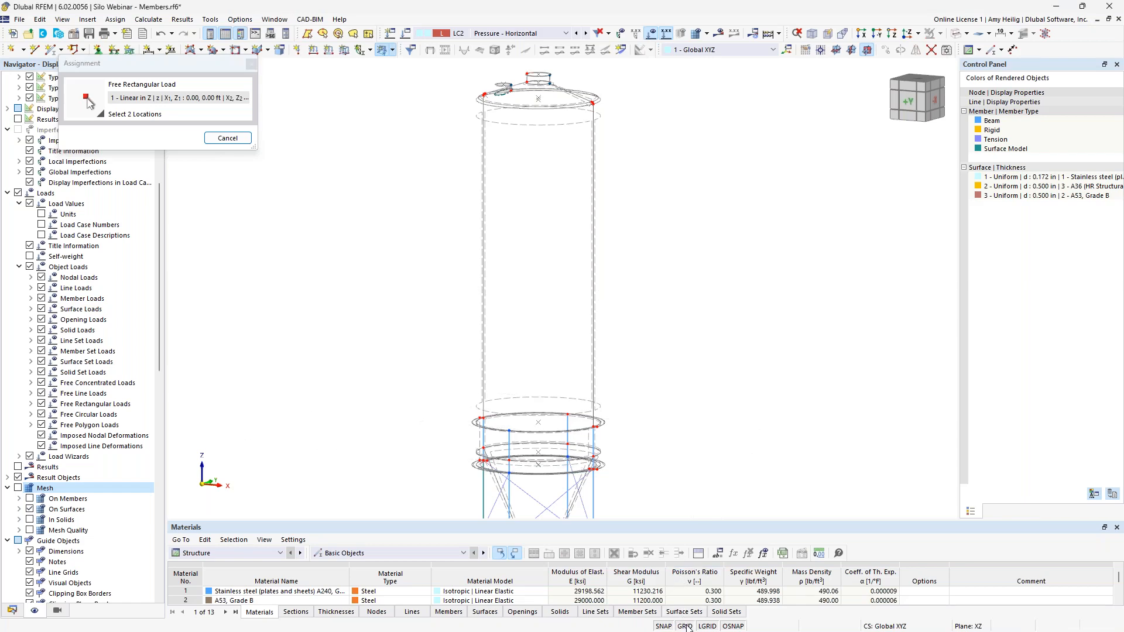
{"action": "scroll", "coordinate": [636, 340], "scroll_direction": "down", "scroll_amount": 2}
{"action": "middle_click_drag", "start_coordinate": [637, 340], "coordinate": [745, 346], "text": "ctrl"}
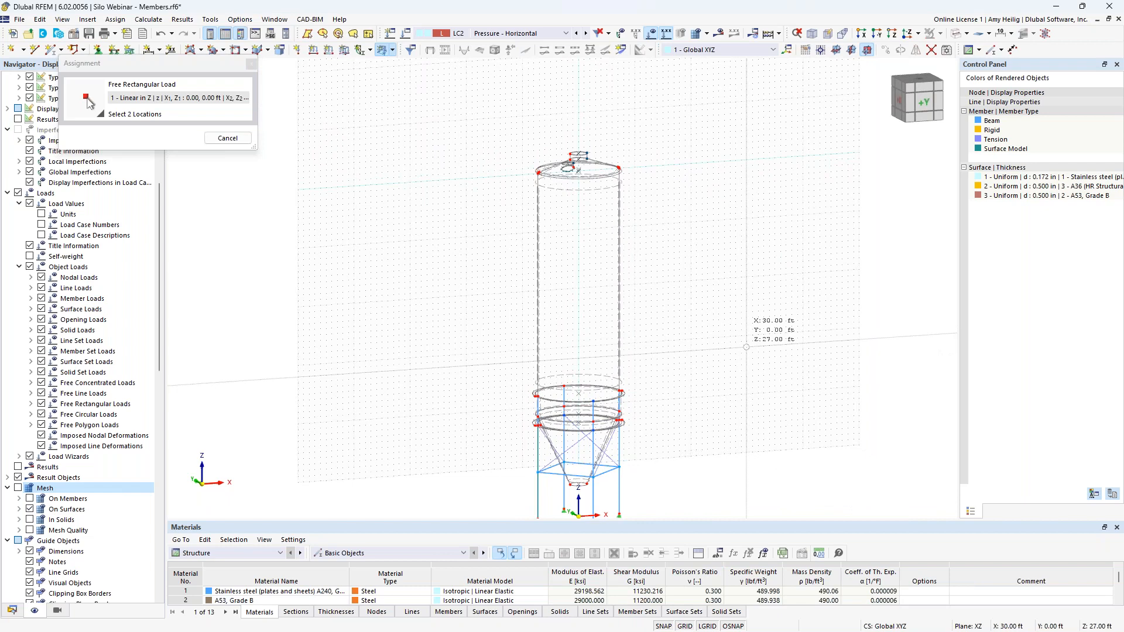
{"action": "middle_click_drag", "start_coordinate": [691, 266], "coordinate": [765, 332], "text": "ctrl"}
{"action": "left_click", "coordinate": [819, 50]}
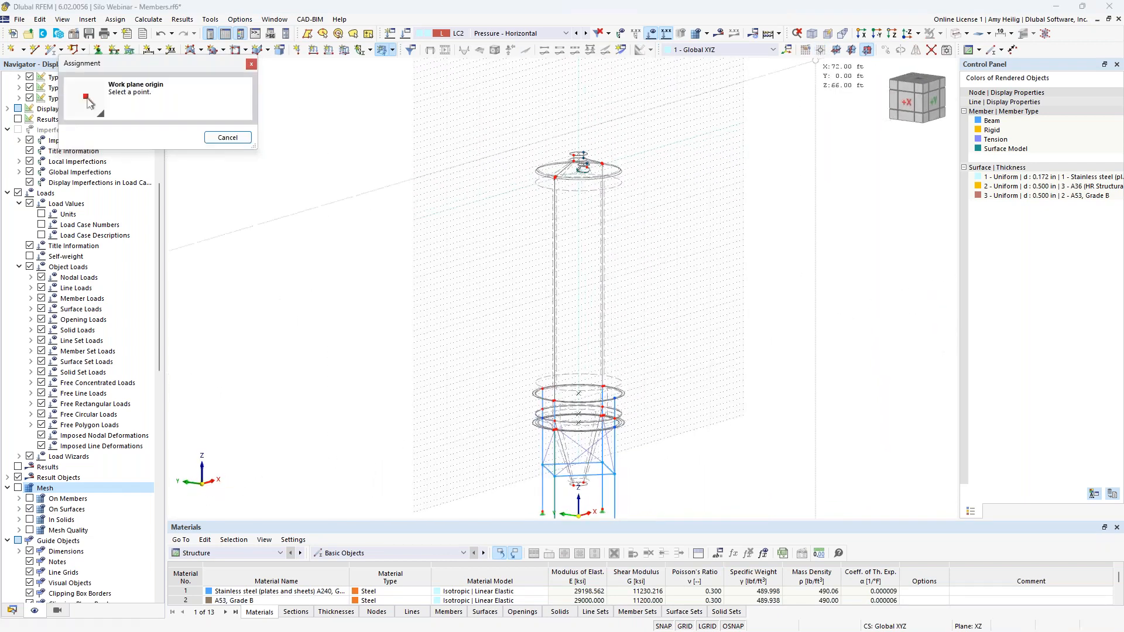
{"action": "scroll", "coordinate": [654, 393], "scroll_direction": "up", "scroll_amount": 5}
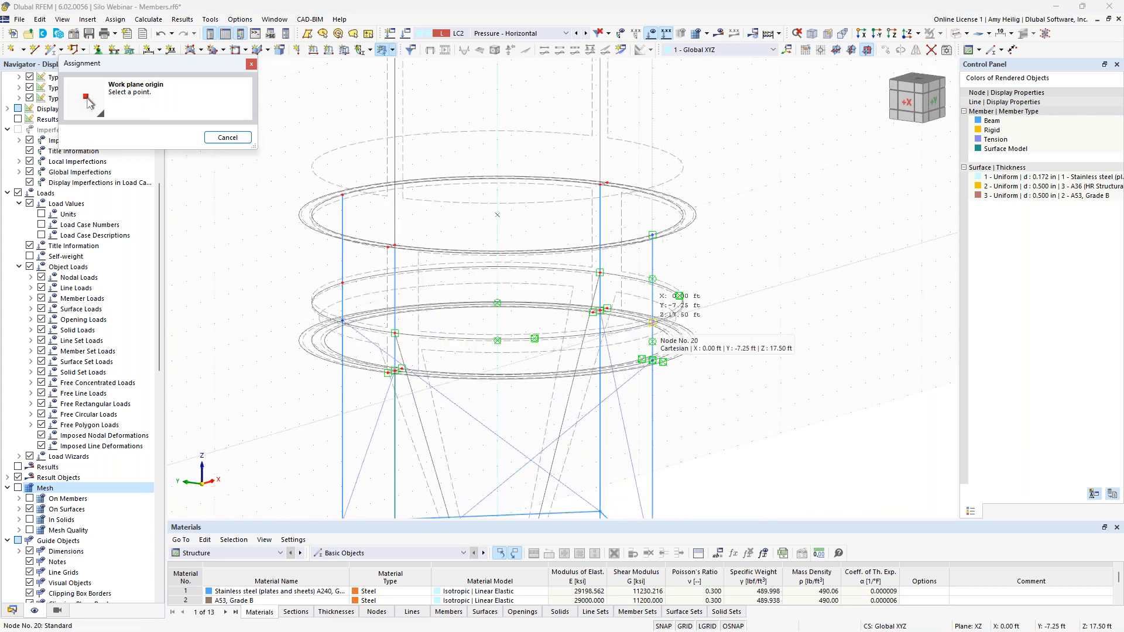
{"action": "left_click", "coordinate": [652, 322]}
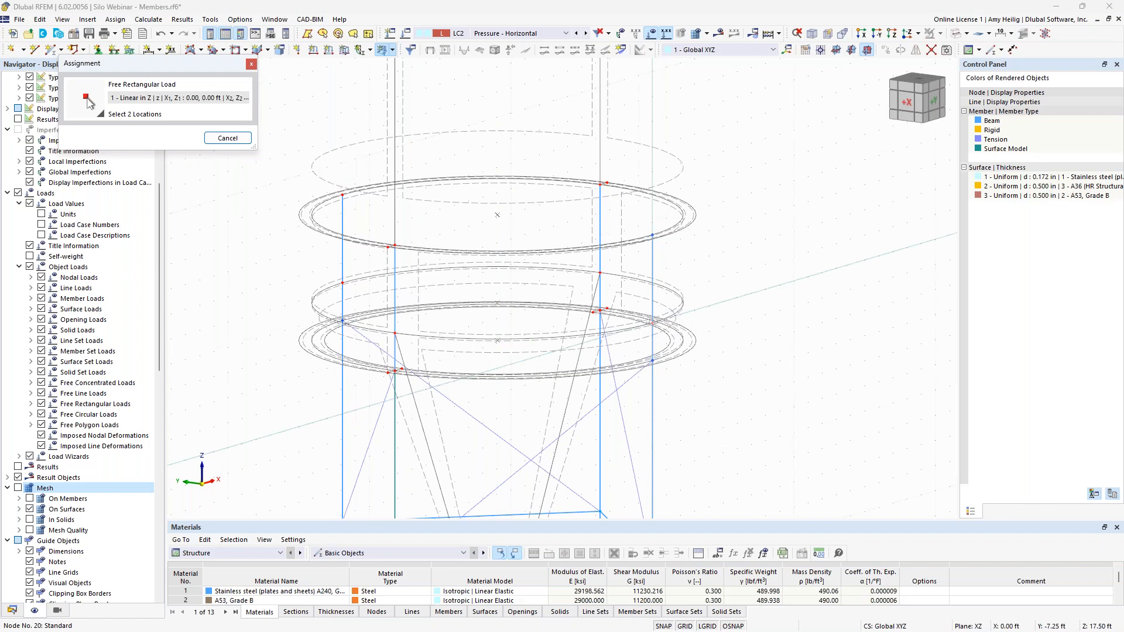
In the Y-direction view, place the load rectangle around the silo cylinder from X -8.00, Z 17.50 ft to X 8.00, Z 56.50 ft
{"action": "scroll", "coordinate": [723, 363], "scroll_direction": "down", "scroll_amount": 5}
{"action": "middle_click_drag", "start_coordinate": [723, 366], "coordinate": [616, 352], "text": "ctrl"}
{"action": "left_click", "coordinate": [917, 34]}
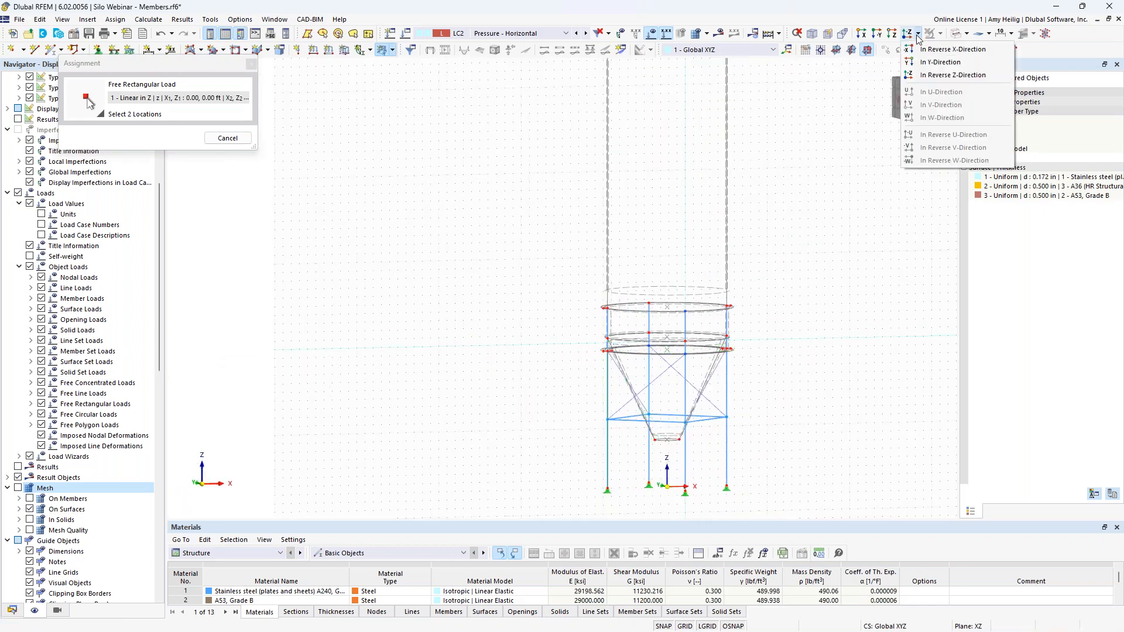
{"action": "left_click", "coordinate": [926, 65]}
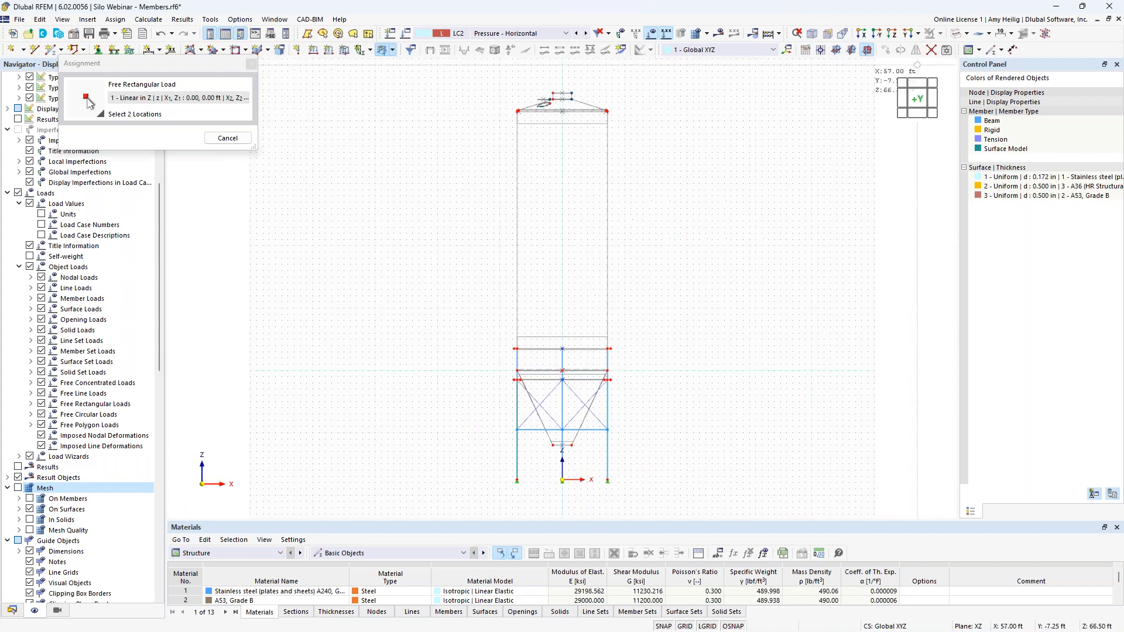
{"action": "scroll", "coordinate": [532, 379], "scroll_direction": "up", "scroll_amount": 5}
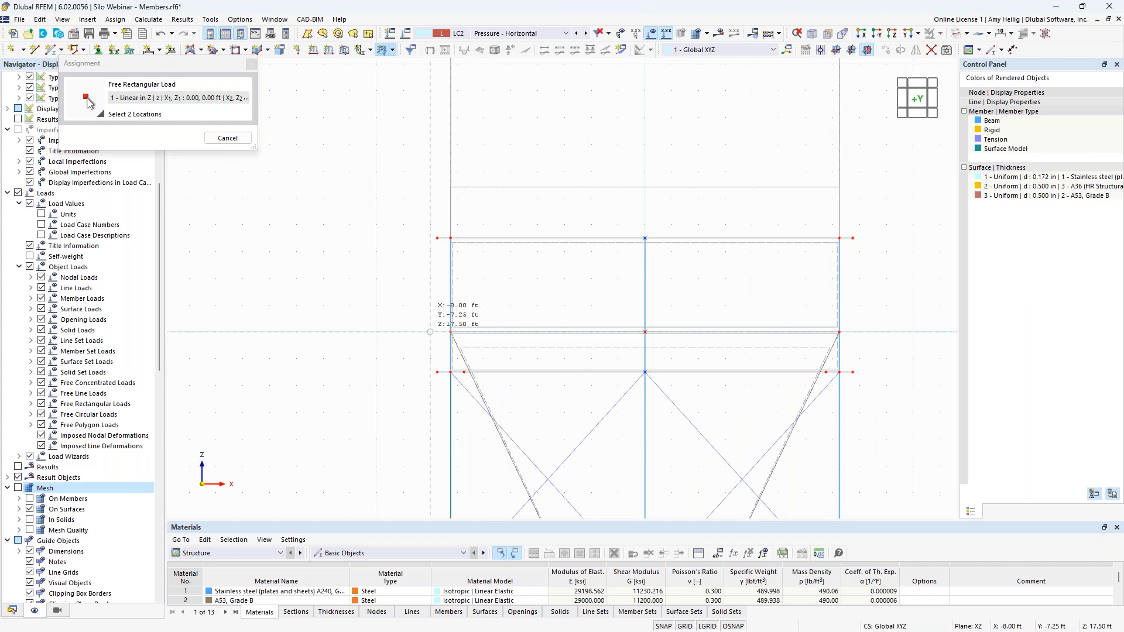
{"action": "left_click", "coordinate": [430, 332]}
{"action": "scroll", "coordinate": [602, 263], "scroll_direction": "down", "scroll_amount": 4}
{"action": "middle_click_drag", "start_coordinate": [726, 192], "coordinate": [719, 418]}
{"action": "middle_click_drag", "start_coordinate": [736, 237], "coordinate": [756, 369]}
{"action": "scroll", "coordinate": [735, 161], "scroll_direction": "up", "scroll_amount": 2}
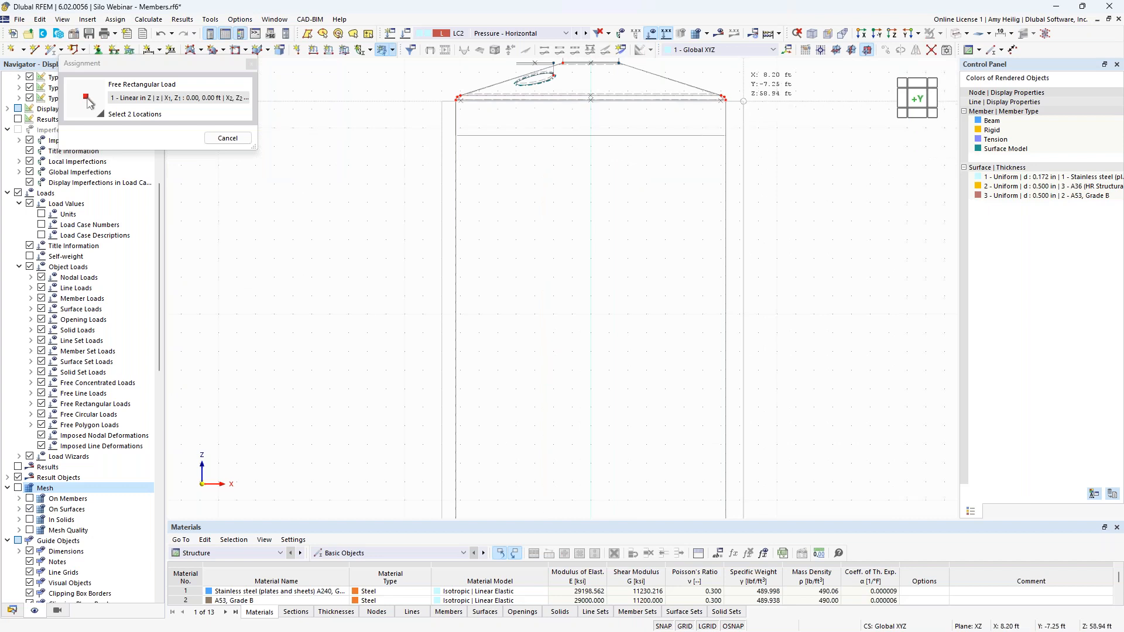
{"action": "left_click", "coordinate": [740, 146]}
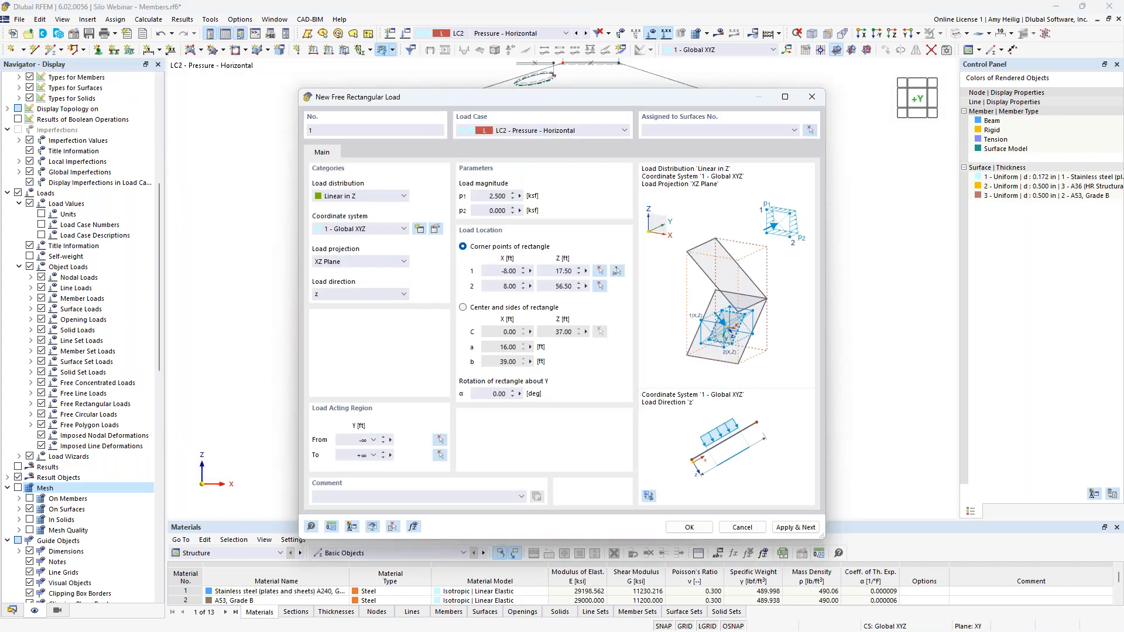
Assign the free rectangular load to cylinder wall surfaces 6, 7, 15 and 16, and create the load
{"action": "left_click", "coordinate": [809, 129]}
{"action": "left_click_drag", "start_coordinate": [794, 367], "coordinate": [375, 299]}
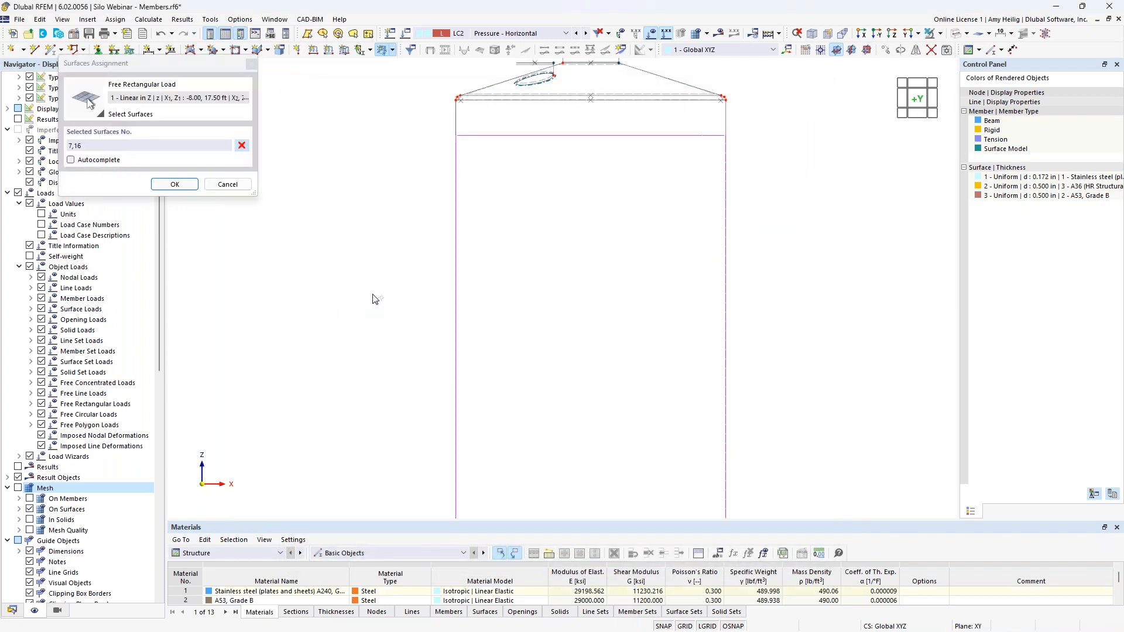
{"action": "scroll", "coordinate": [375, 300], "scroll_direction": "down", "scroll_amount": 5}
{"action": "middle_click_drag", "start_coordinate": [437, 369], "coordinate": [507, 136]}
{"action": "scroll", "coordinate": [593, 296], "scroll_direction": "up", "scroll_amount": 4}
{"action": "left_click_drag", "start_coordinate": [593, 291], "coordinate": [333, 267]}
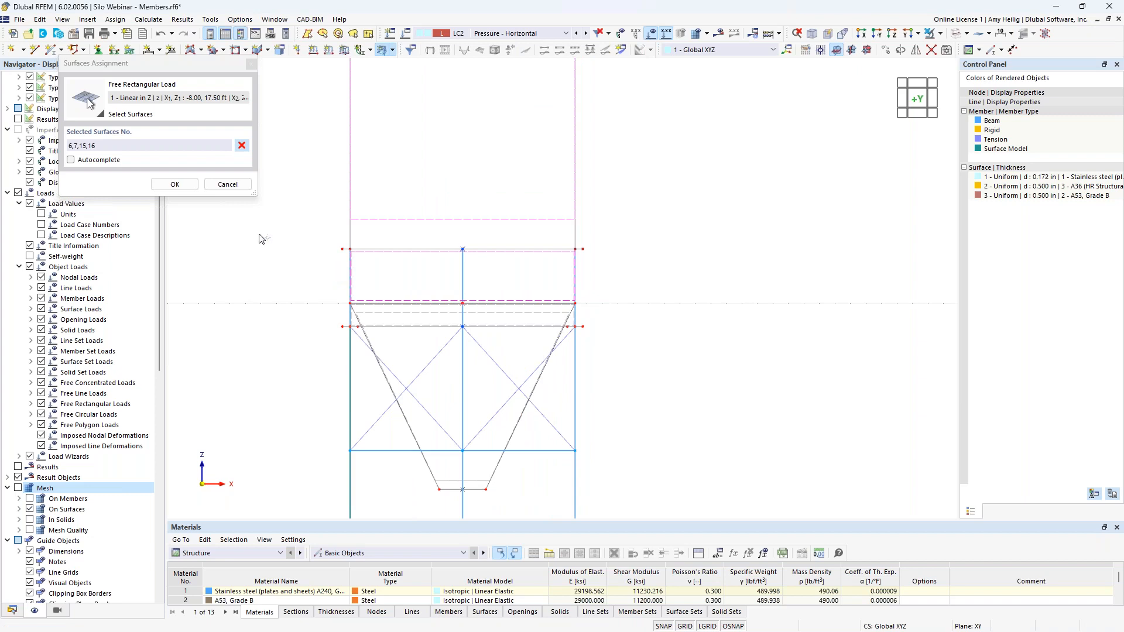
{"action": "left_click", "coordinate": [166, 185]}
{"action": "left_click", "coordinate": [690, 527]}
{"action": "middle_click_drag", "start_coordinate": [609, 244], "coordinate": [643, 354], "text": "ctrl"}
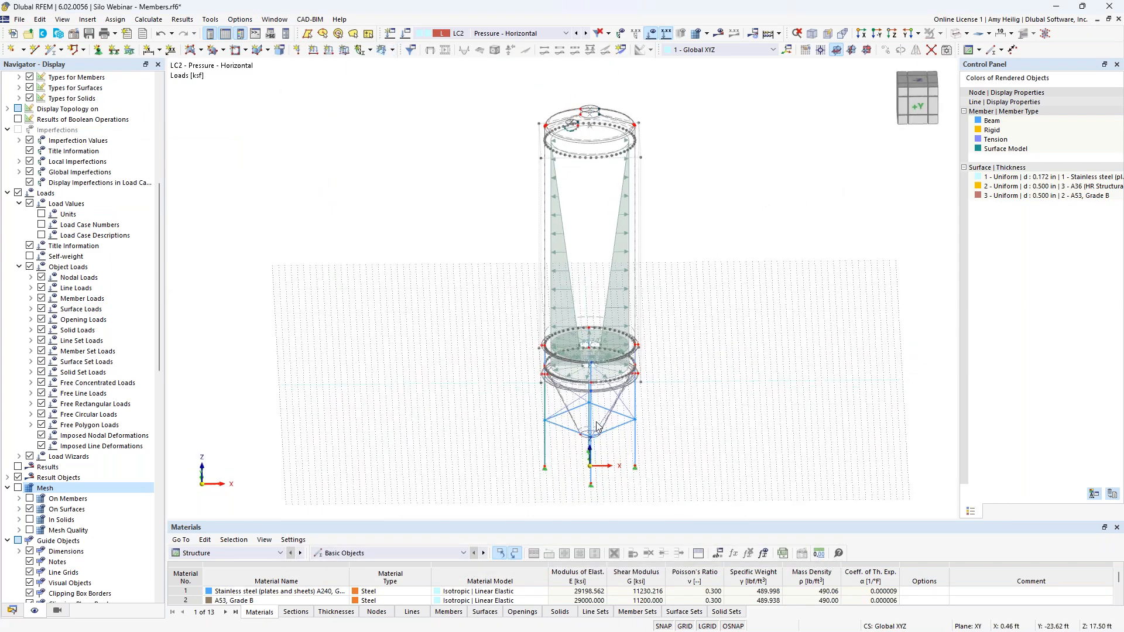
{"action": "scroll", "coordinate": [597, 425], "scroll_direction": "up", "scroll_amount": 4}
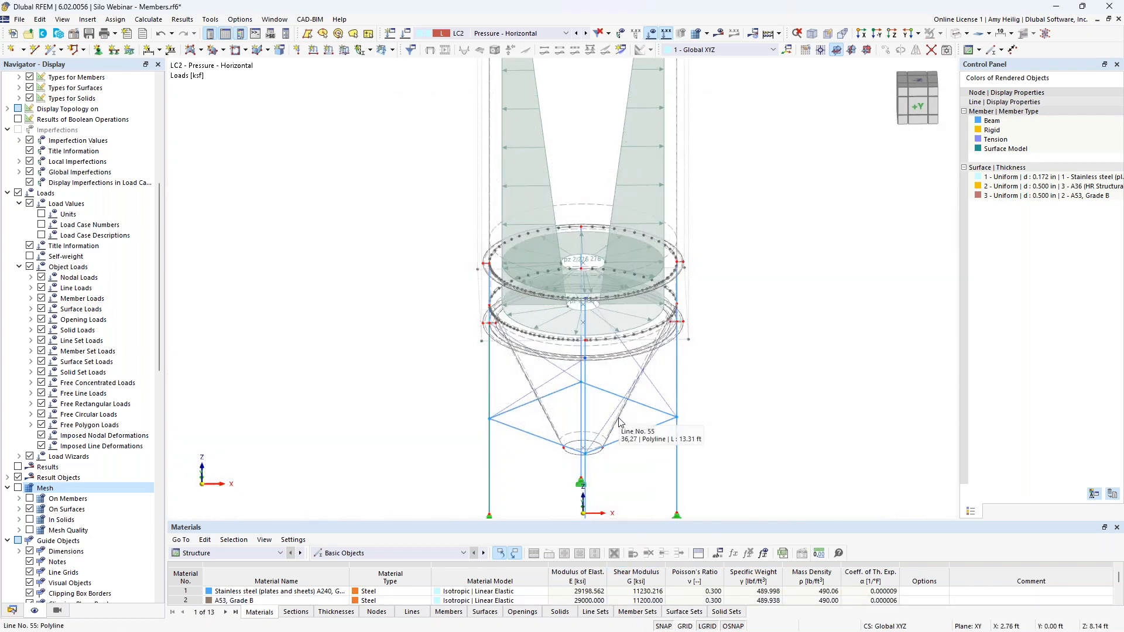
{"action": "middle_click_drag", "start_coordinate": [725, 432], "coordinate": [705, 344], "text": "ctrl"}
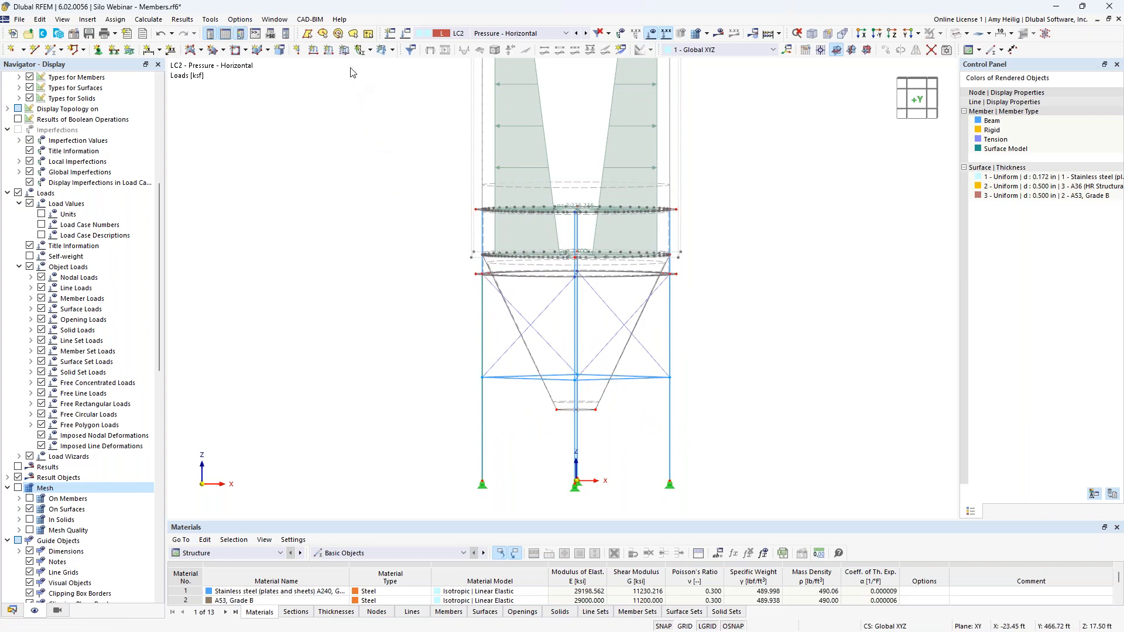
Start a surface force load in LC2 with Linear in Z distribution, the Local xyz coordinate system and magnitude p2 of 2.5 ksf
{"action": "left_click", "coordinate": [345, 50]}
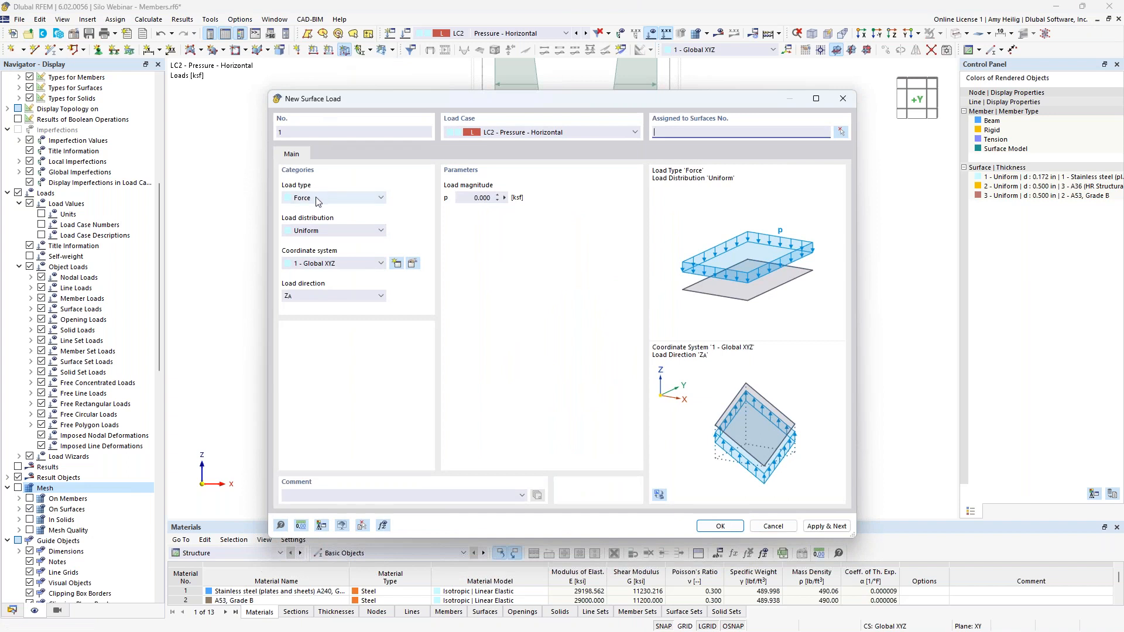
{"action": "left_click", "coordinate": [314, 231]}
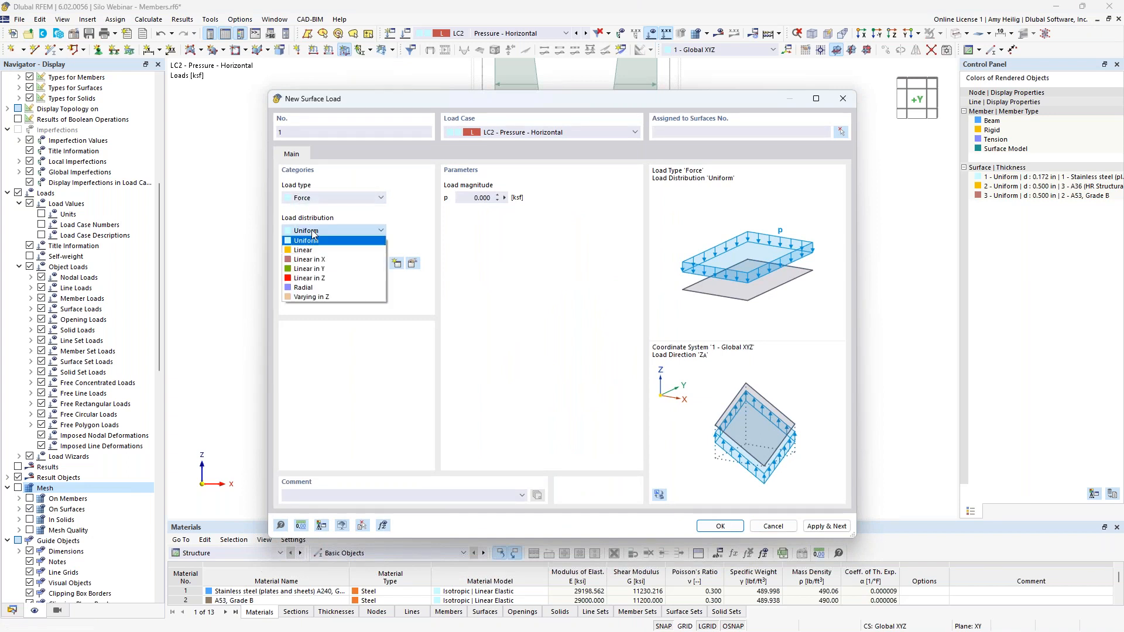
{"action": "left_click", "coordinate": [316, 280]}
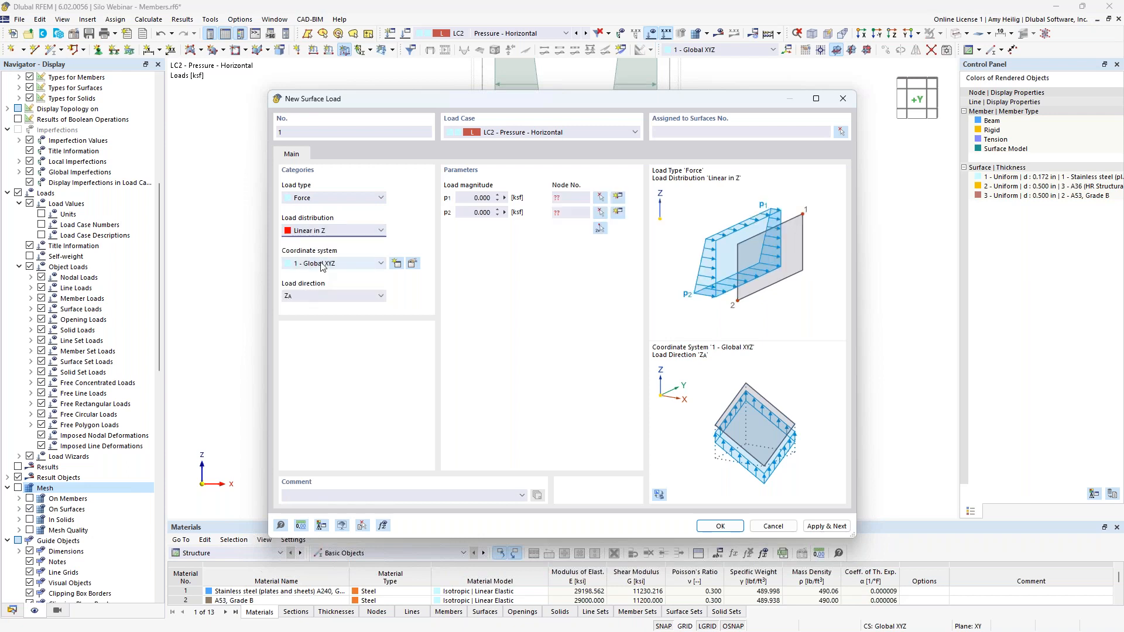
{"action": "left_click", "coordinate": [321, 265]}
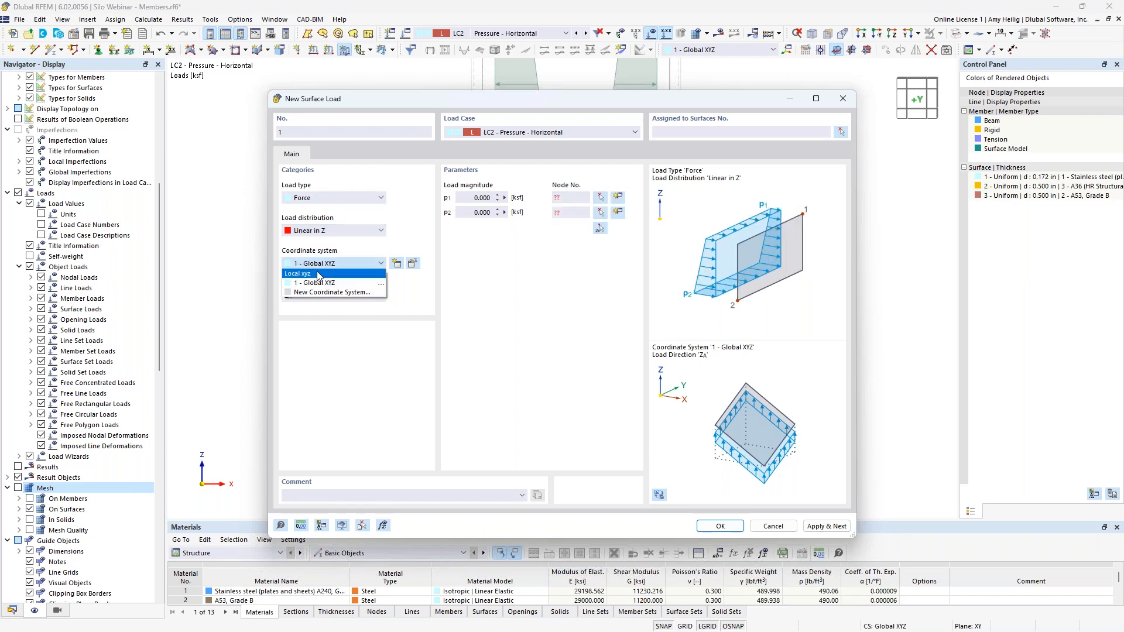
{"action": "left_click", "coordinate": [319, 274]}
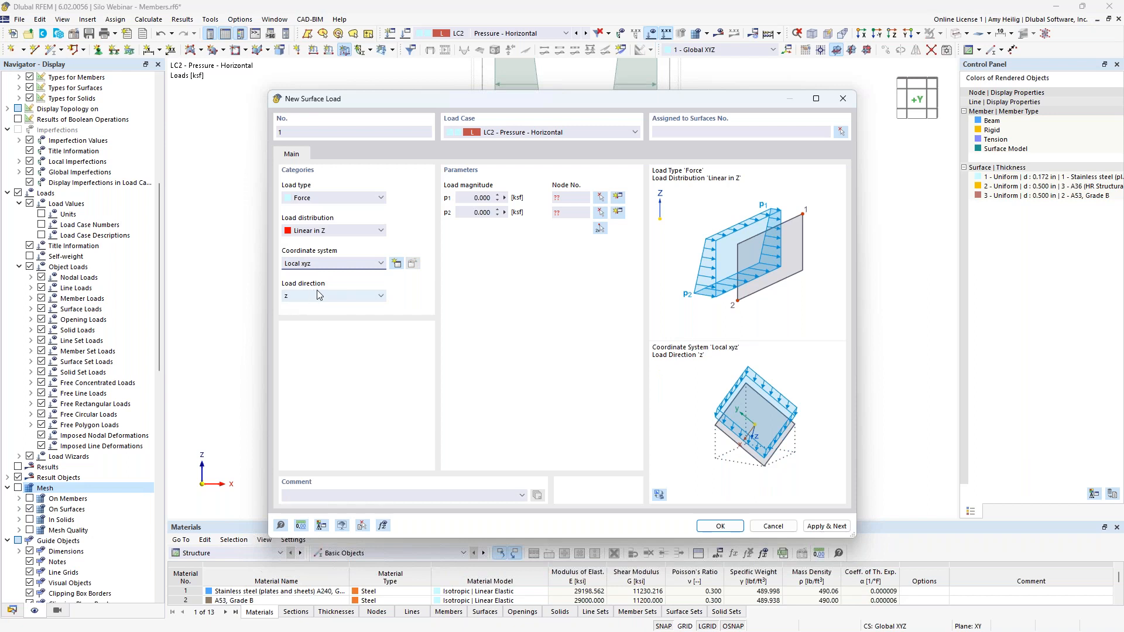
{"action": "left_click", "coordinate": [471, 199]}
{"action": "left_click", "coordinate": [475, 214]}
{"action": "type", "text": "2."}
Pick node 14 at the hopper outlet for p1 and node 6 at the hopper's upper edge for p2
{"action": "left_click", "coordinate": [602, 232]}
{"action": "scroll", "coordinate": [561, 417], "scroll_direction": "up", "scroll_amount": 4}
{"action": "left_click", "coordinate": [551, 397]}
{"action": "scroll", "coordinate": [551, 398], "scroll_direction": "down", "scroll_amount": 4}
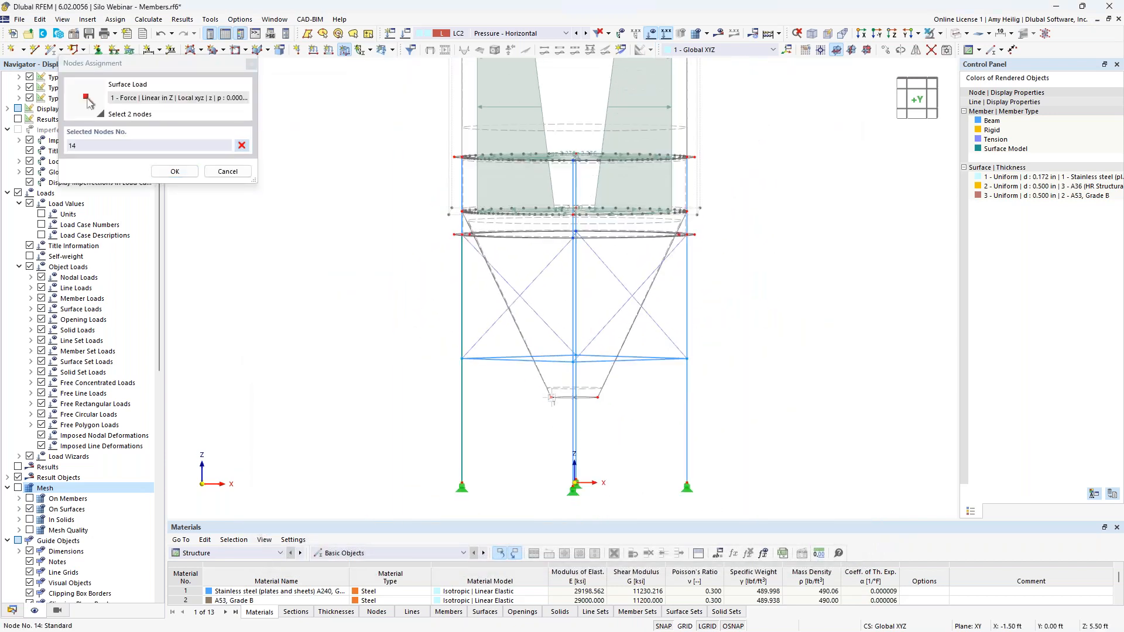
{"action": "scroll", "coordinate": [464, 216], "scroll_direction": "up", "scroll_amount": 2}
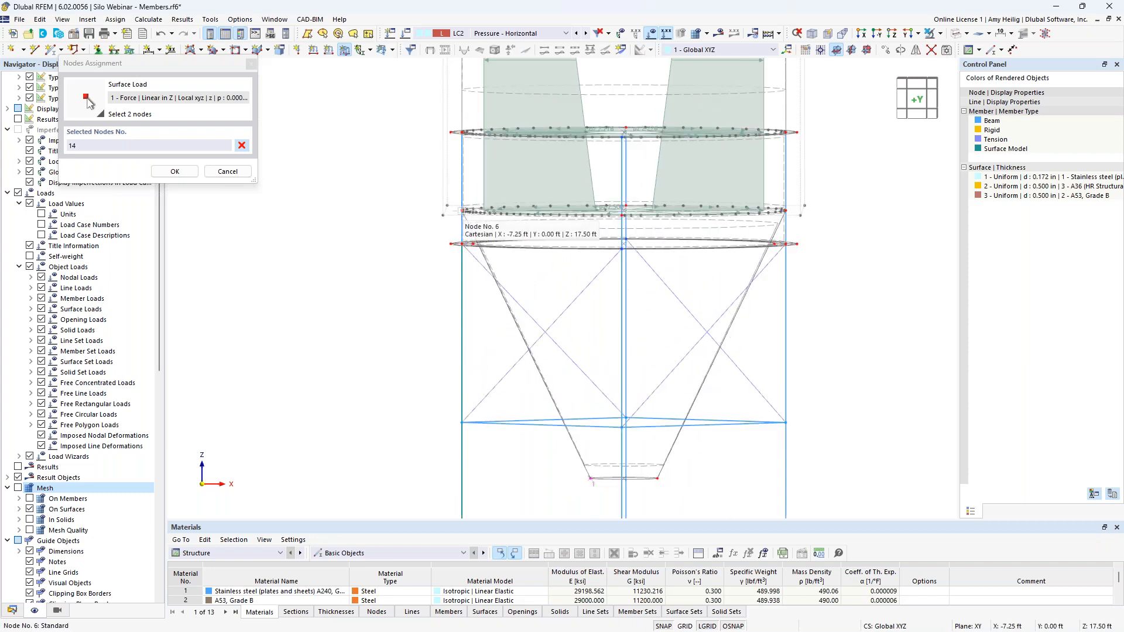
{"action": "left_click", "coordinate": [463, 211]}
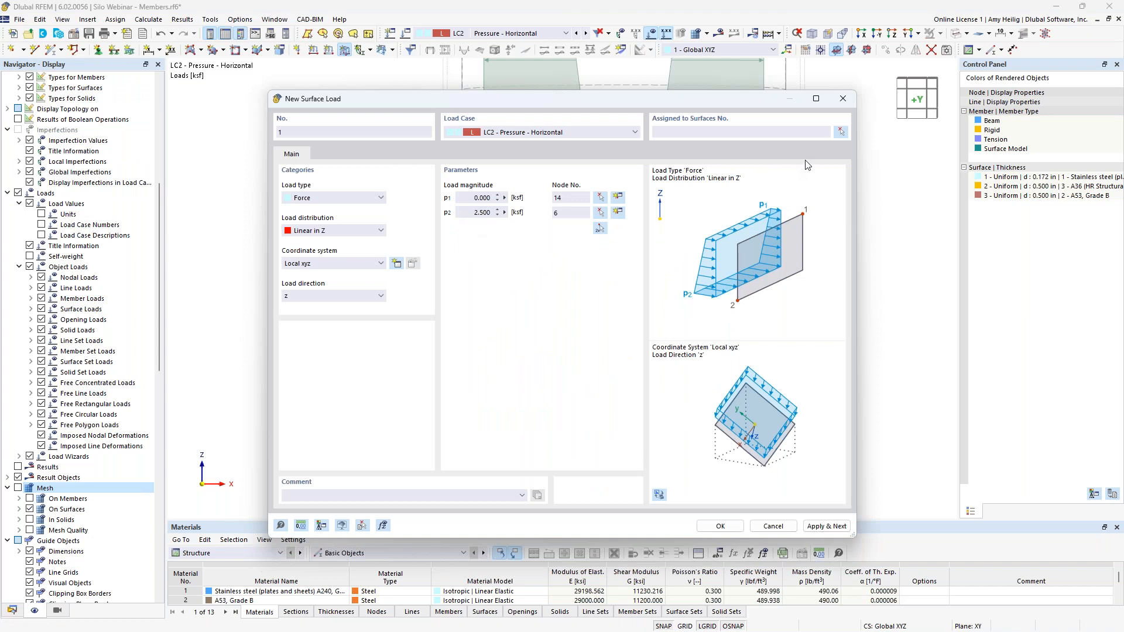
Assign the surface load to hopper surfaces 8 and 12, and create the load
{"action": "left_click", "coordinate": [841, 132]}
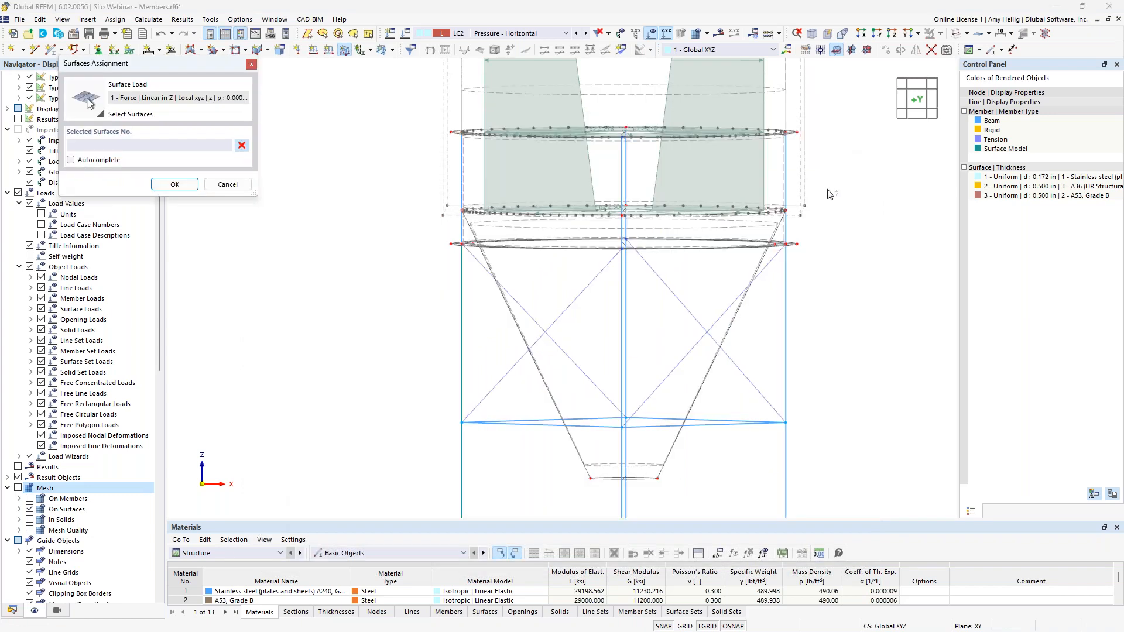
{"action": "left_click_drag", "start_coordinate": [726, 361], "coordinate": [485, 318]}
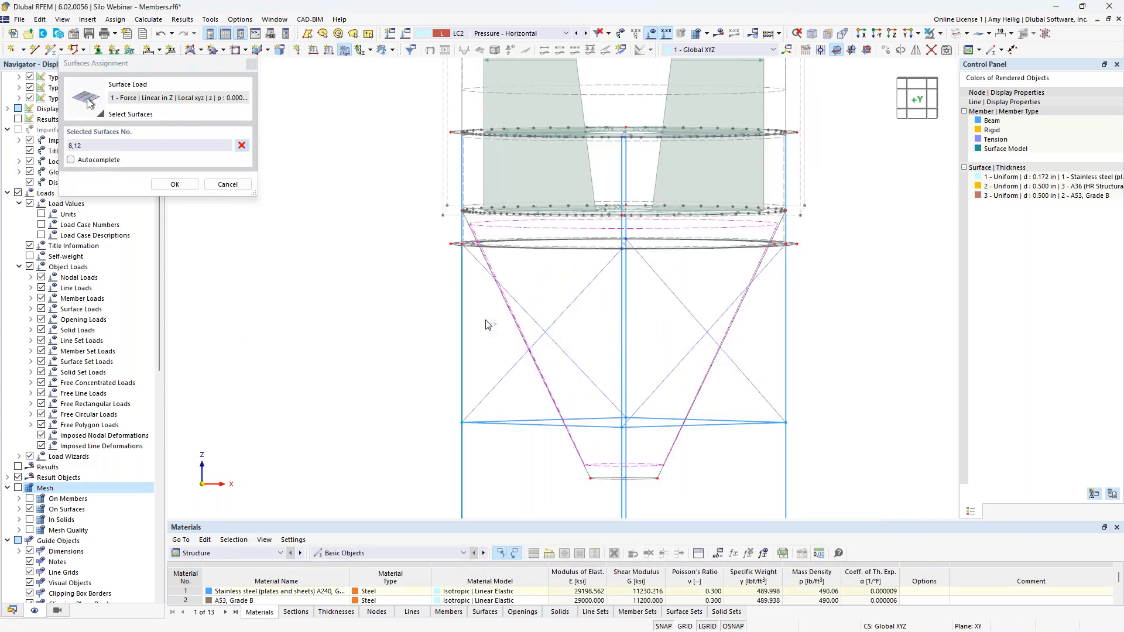
{"action": "left_click", "coordinate": [171, 185]}
{"action": "left_click", "coordinate": [720, 525]}
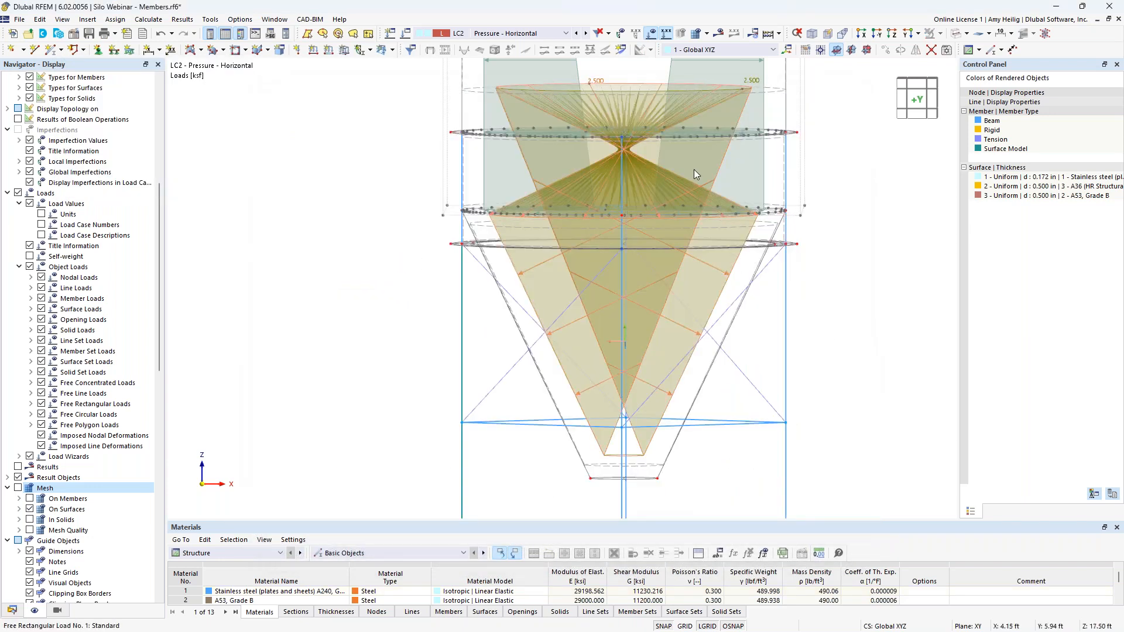
In the hopper surface load's display properties, set the drawn size of 1 ksf to 2.00 ft
{"action": "right_click", "coordinate": [603, 109]}
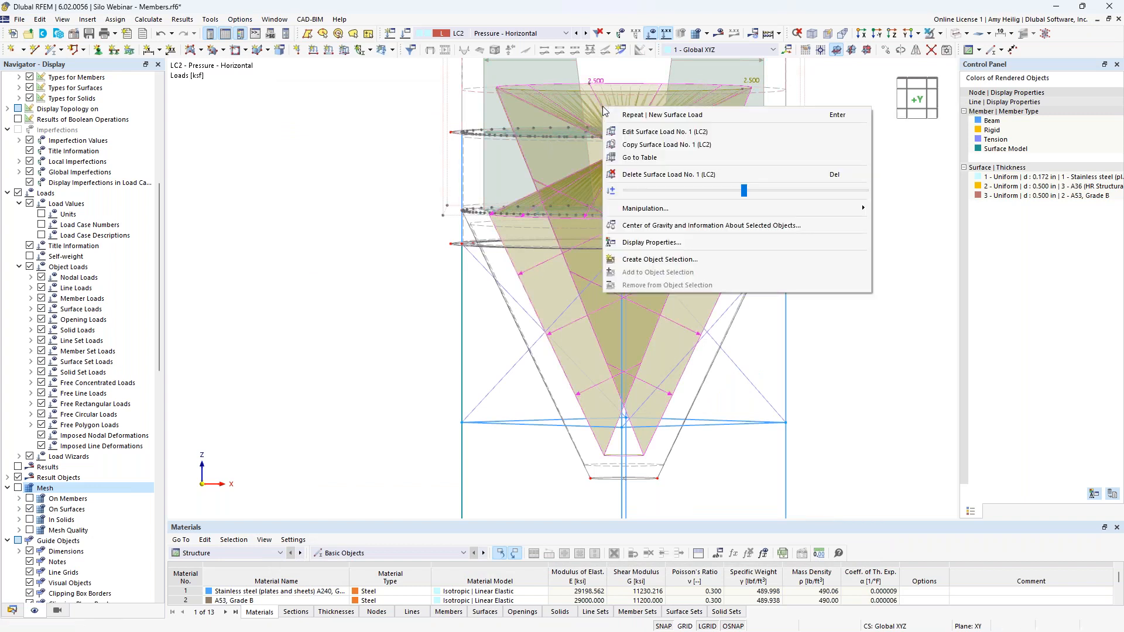
{"action": "left_click", "coordinate": [642, 243]}
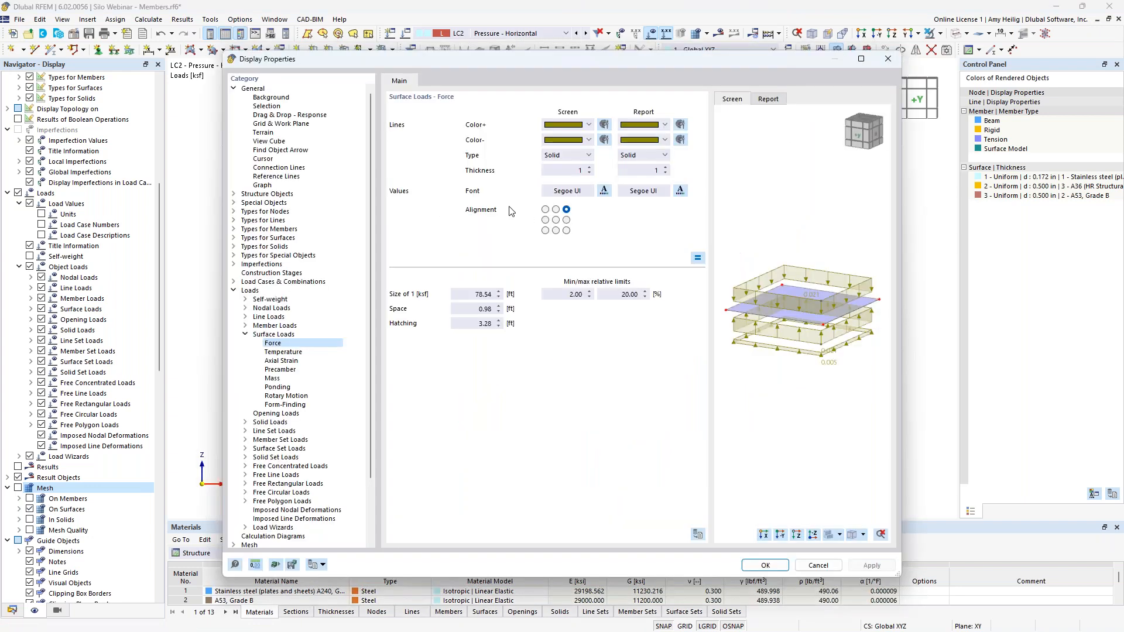
{"action": "left_click", "coordinate": [462, 297]}
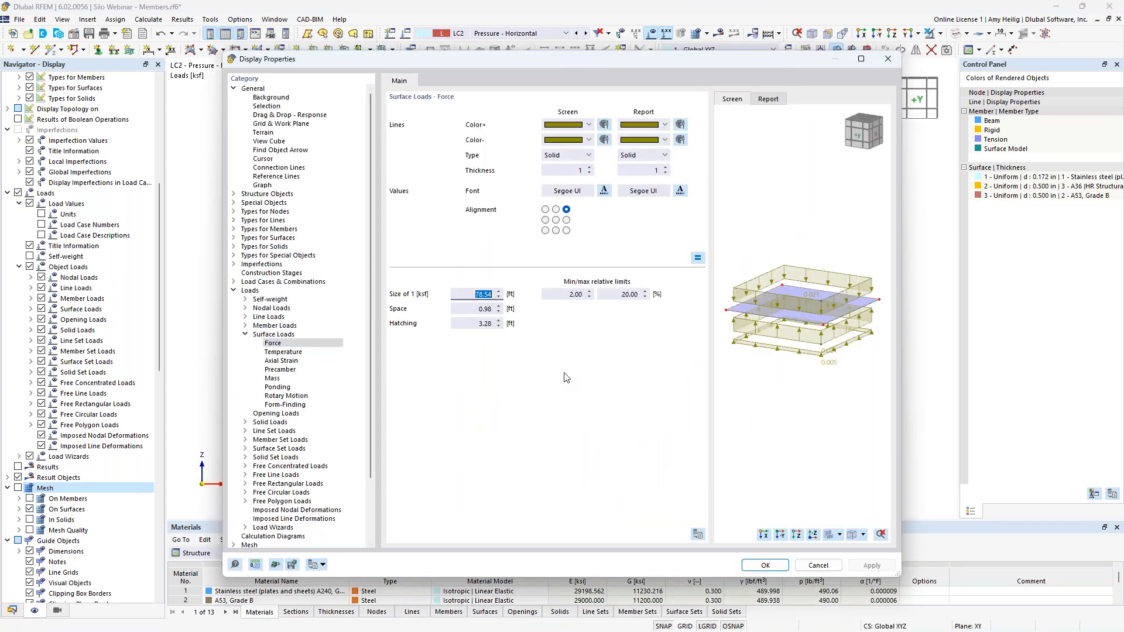
{"action": "type", "text": "2.0"}
{"action": "left_click", "coordinate": [759, 565]}
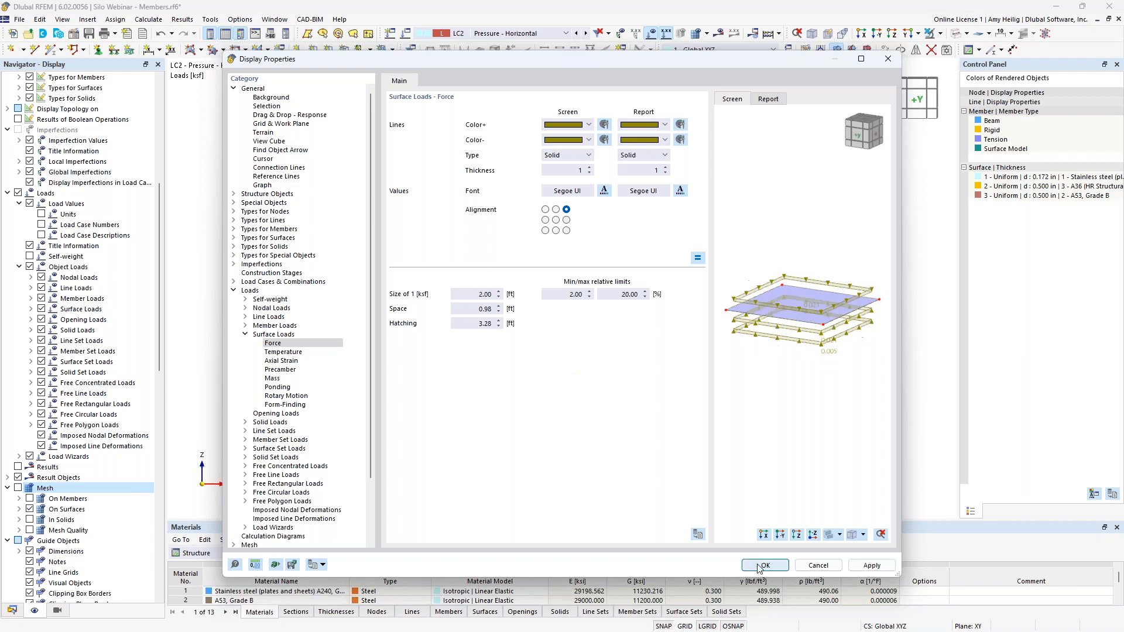
Reduce the graphical size of the hopper surface load further, and view the loaded silo at an angle
{"action": "right_click", "coordinate": [633, 170]}
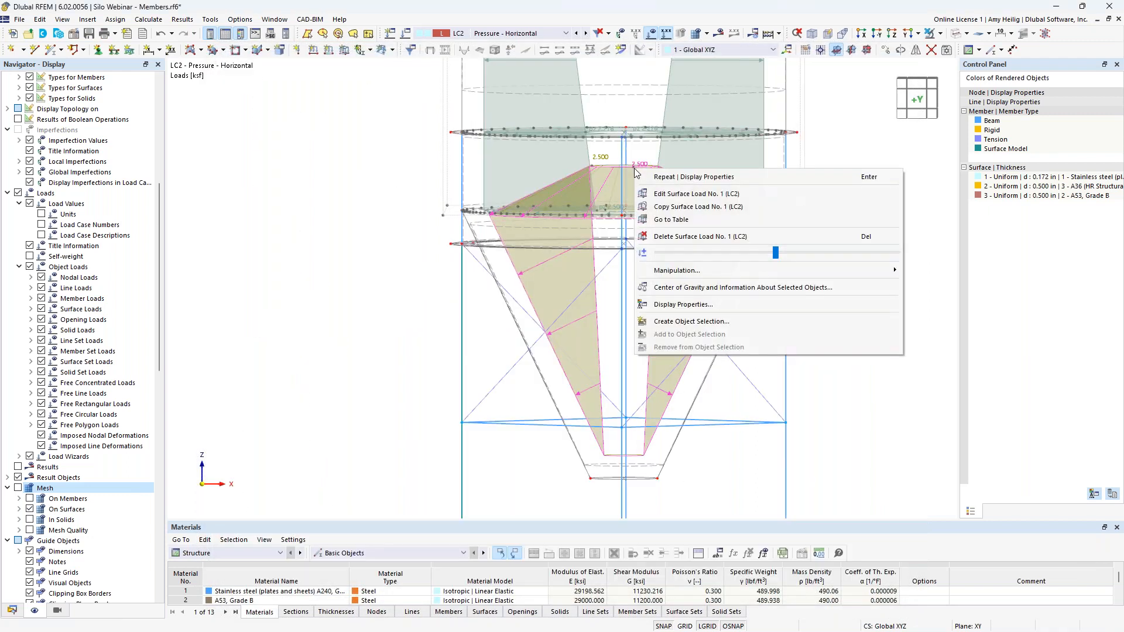
{"action": "left_click_drag", "start_coordinate": [772, 252], "coordinate": [730, 252]}
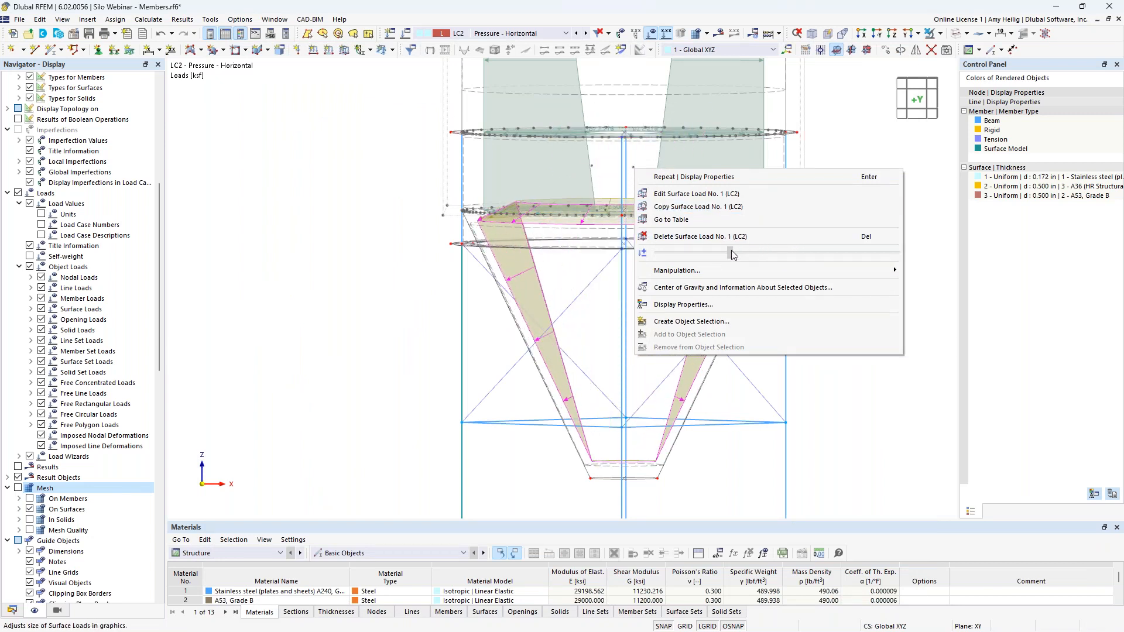
{"action": "left_click", "coordinate": [857, 356]}
{"action": "middle_click_drag", "start_coordinate": [852, 280], "coordinate": [814, 286]}
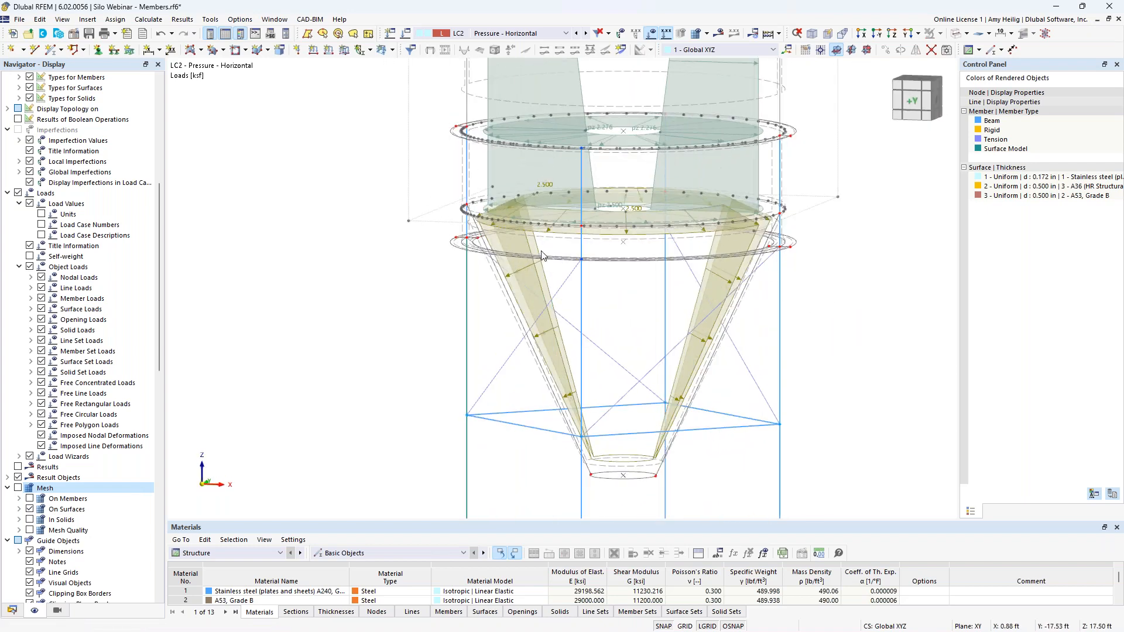
{"action": "scroll", "coordinate": [510, 319], "scroll_direction": "down", "scroll_amount": 5}
{"action": "middle_click_drag", "start_coordinate": [510, 319], "coordinate": [521, 359]}
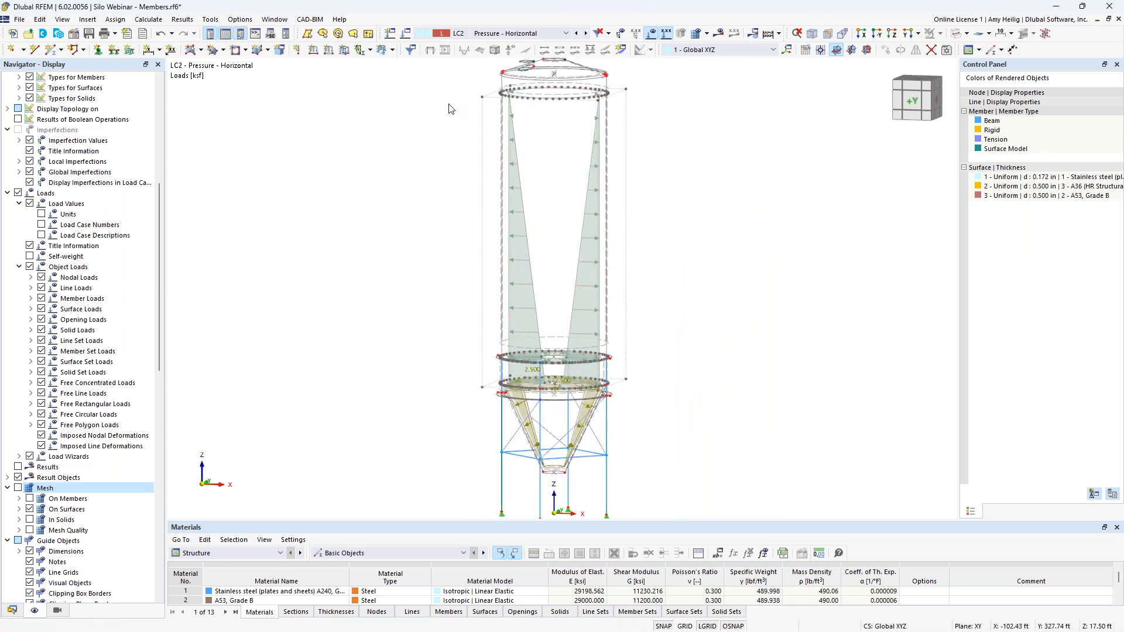
Copy load case LC2 with its loads as LC3, and name the copy Pressure - Vertical
{"action": "left_click", "coordinate": [406, 35]}
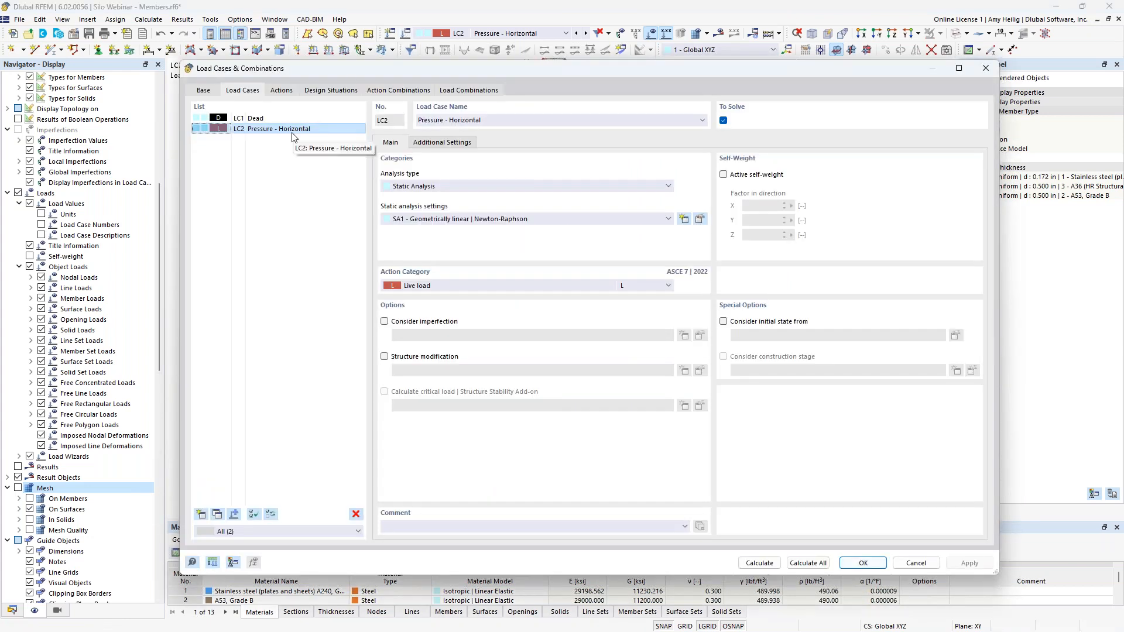
{"action": "left_click", "coordinate": [216, 515]}
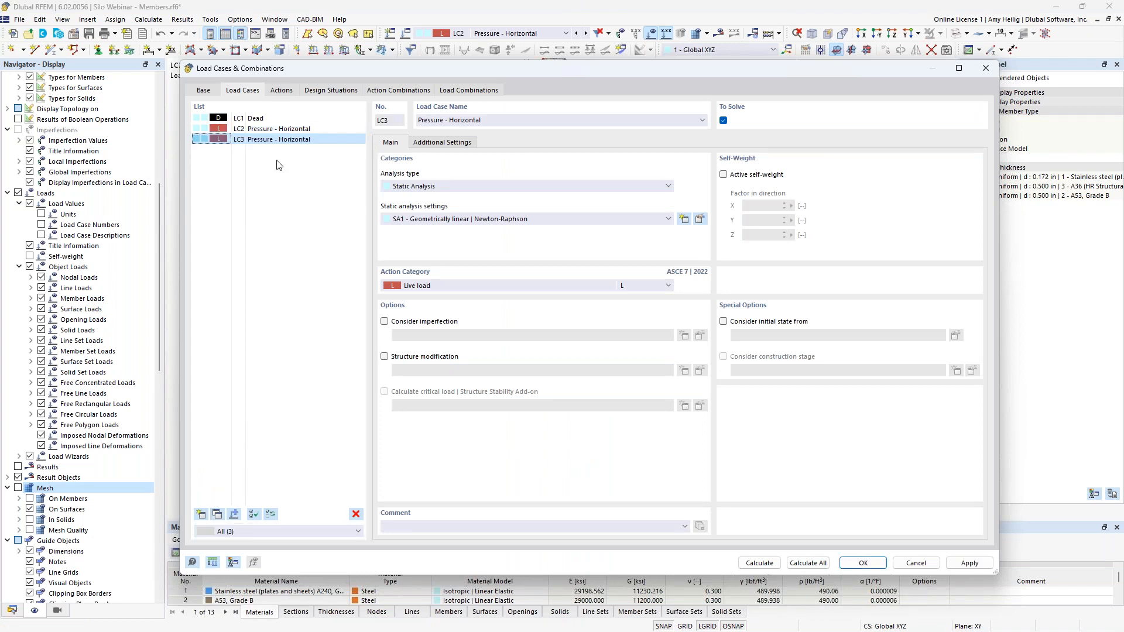
{"action": "double_click", "coordinate": [464, 120]}
{"action": "type", "text": "Vertic"}
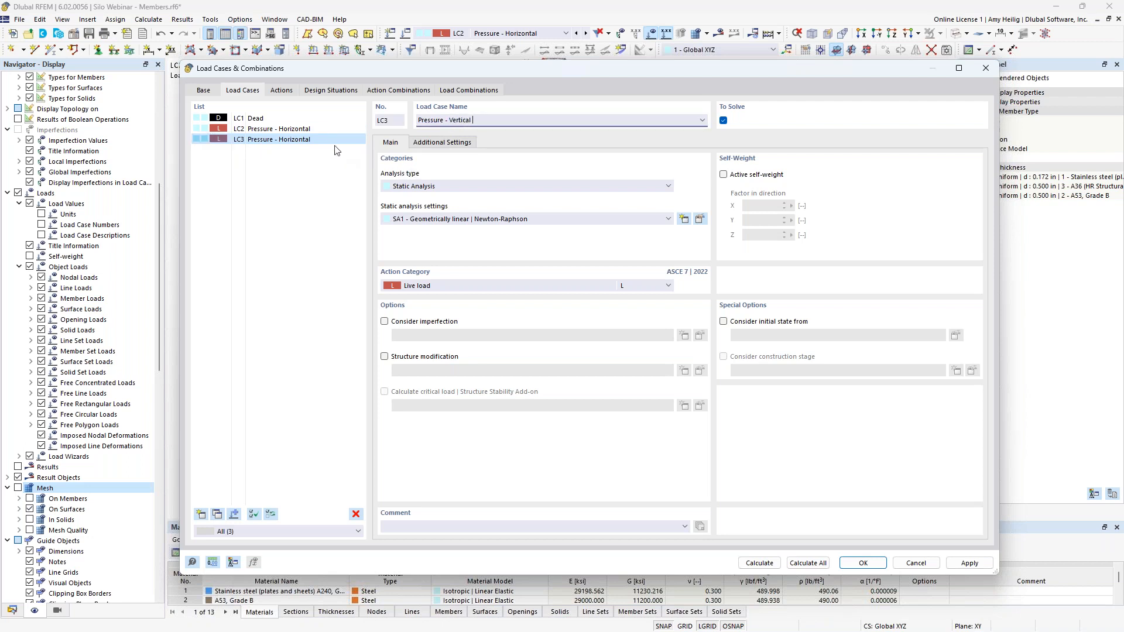
{"action": "left_click", "coordinate": [329, 131]}
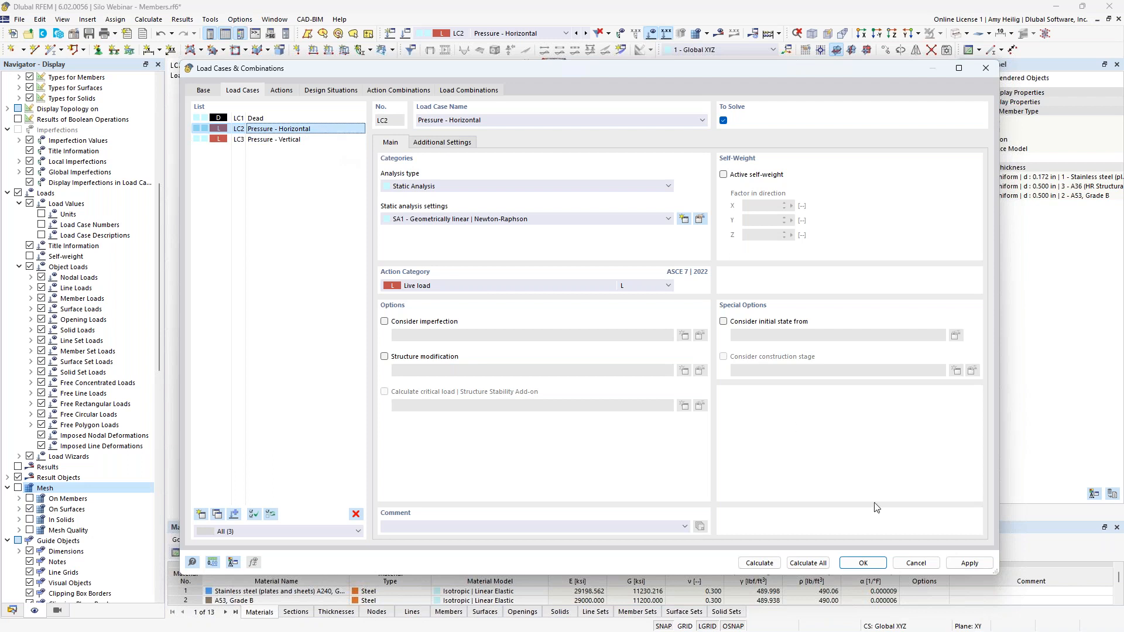
{"action": "left_click", "coordinate": [863, 563]}
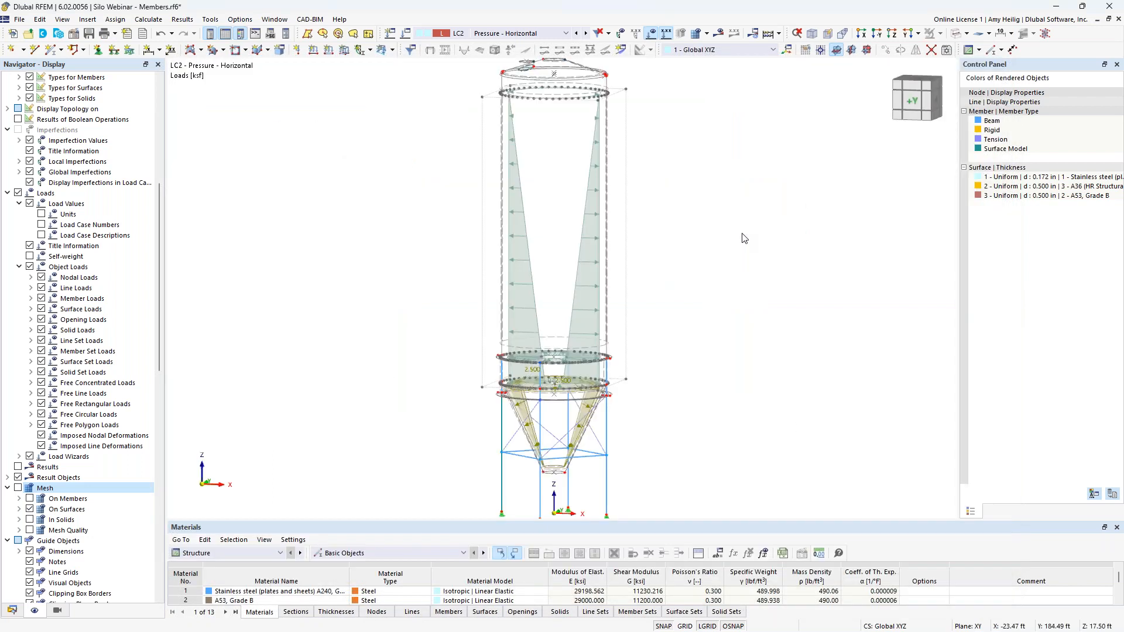
In load case LC3, change the cylinder's free rectangular load to local y direction with magnitude p1 of -0.1 ksf
{"action": "left_click", "coordinate": [536, 38]}
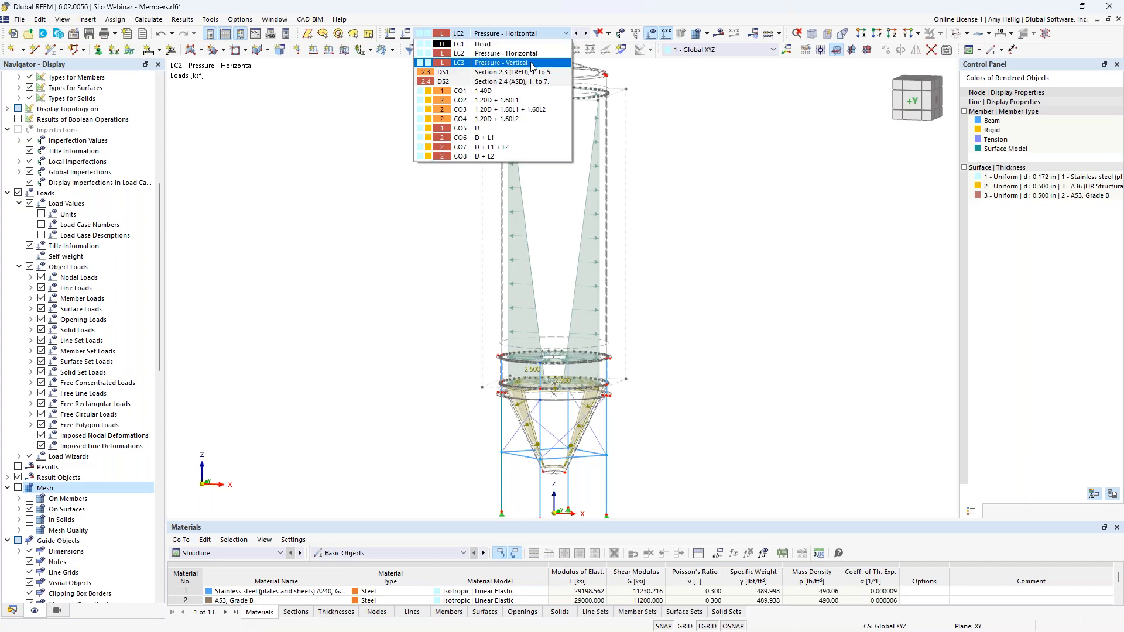
{"action": "left_click", "coordinate": [532, 64]}
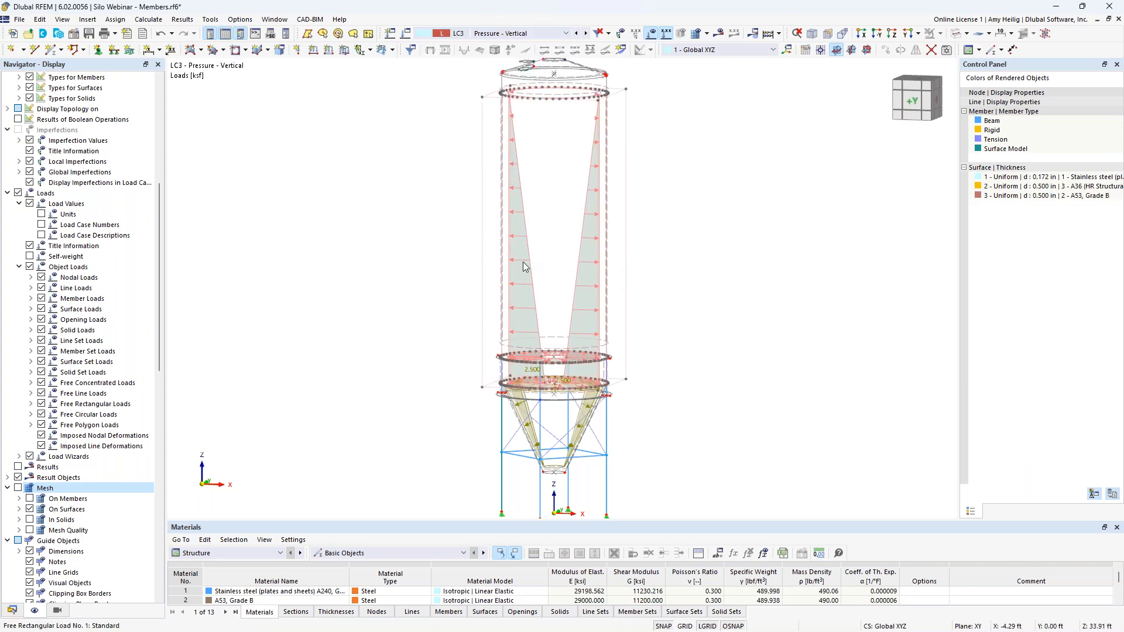
{"action": "mouse_move", "coordinate": [525, 267]}
{"action": "double_click", "coordinate": [526, 264]}
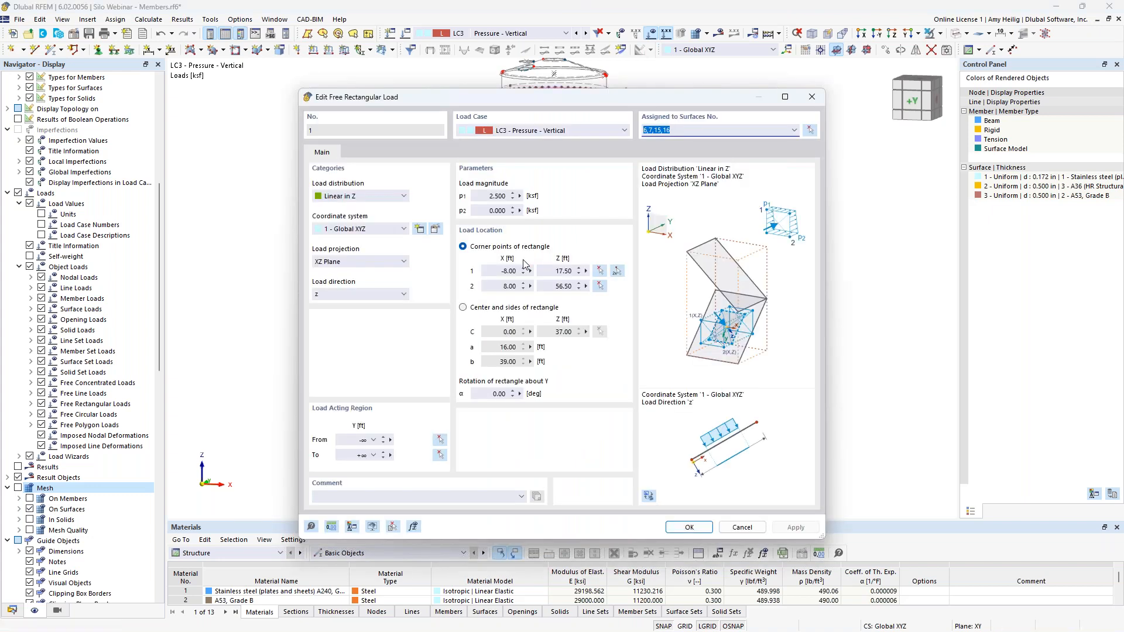
{"action": "left_click", "coordinate": [386, 298]}
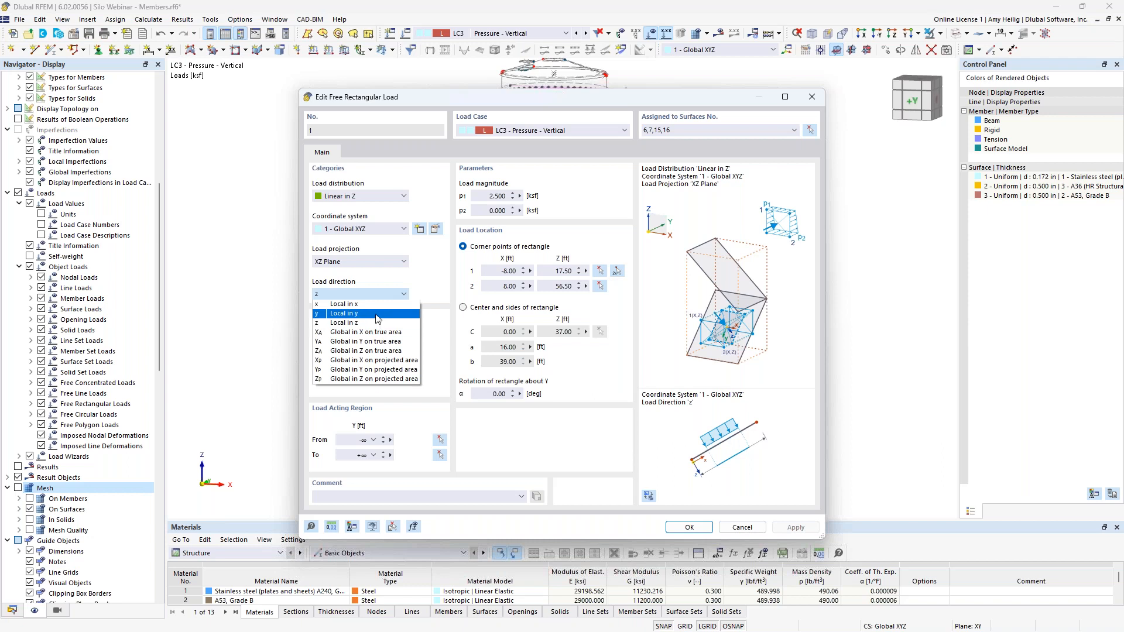
{"action": "left_click", "coordinate": [377, 317]}
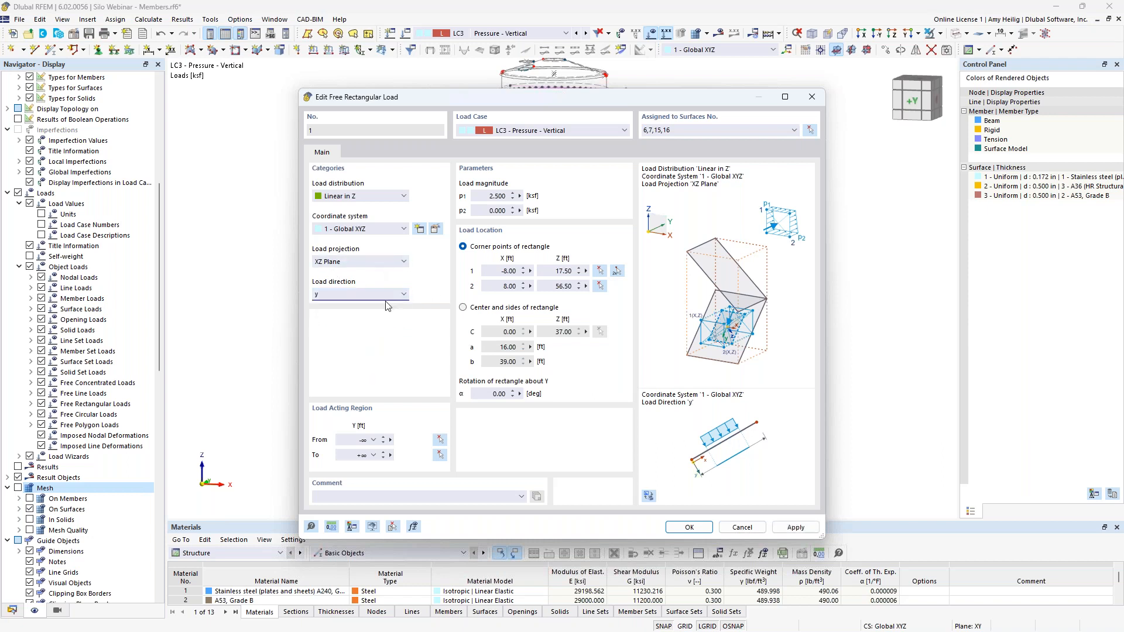
{"action": "left_click", "coordinate": [496, 196]}
{"action": "type", "text": "-0.1"}
{"action": "left_click", "coordinate": [686, 529]}
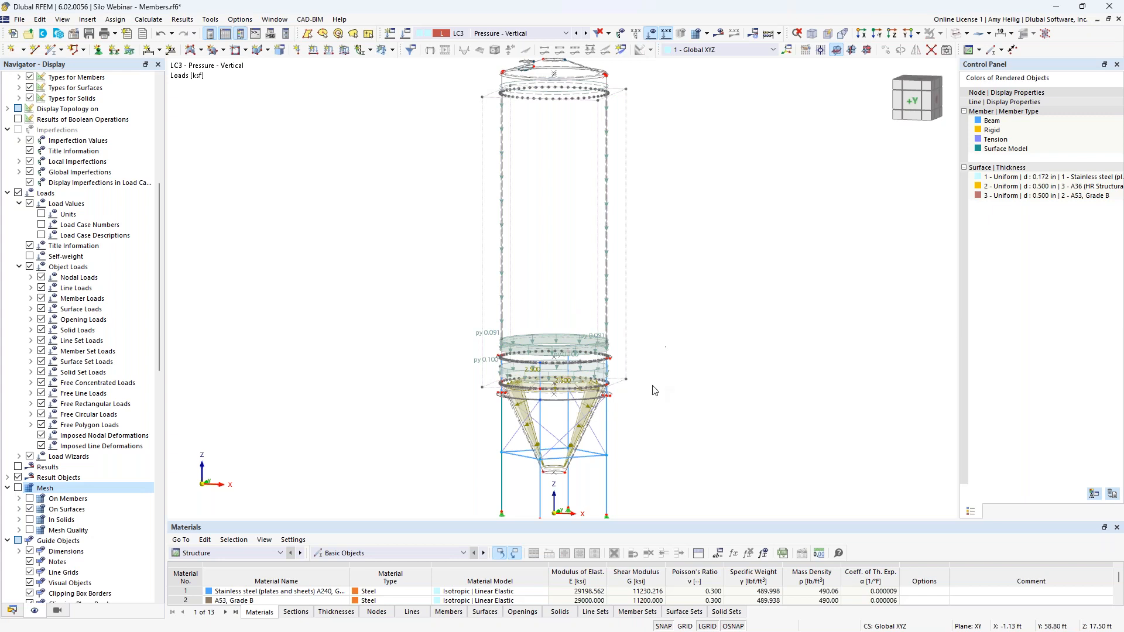
Change the hopper's surface load in LC3 to local y direction with magnitude p2 of -0.1 ksf
{"action": "scroll", "coordinate": [640, 460], "scroll_direction": "up", "scroll_amount": 2}
{"action": "scroll", "coordinate": [679, 328], "scroll_direction": "up", "scroll_amount": 3}
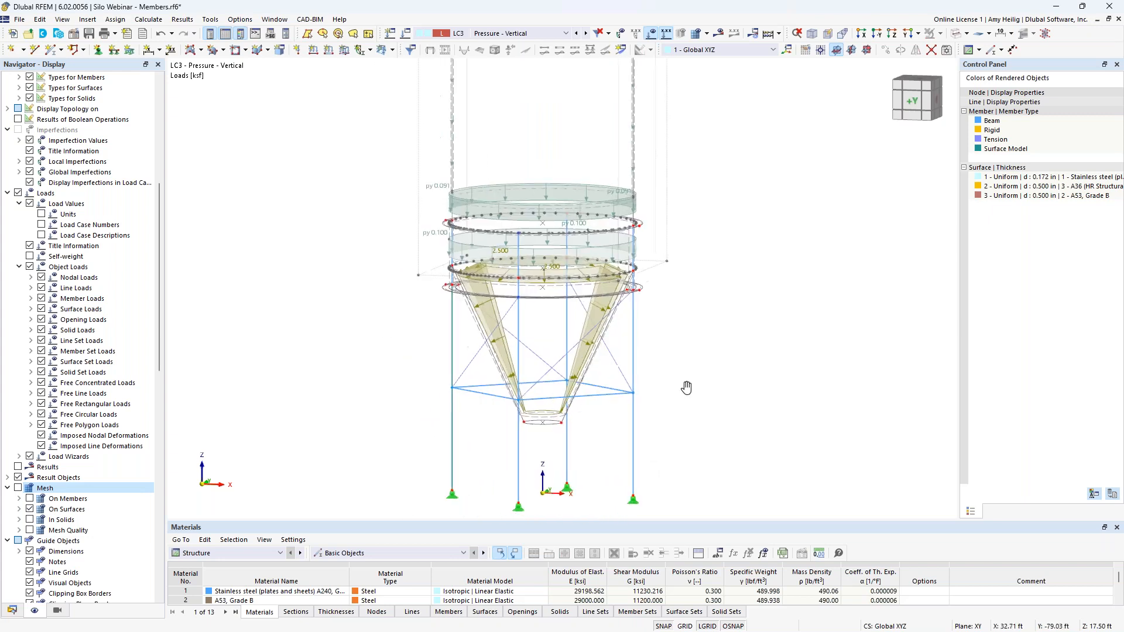
{"action": "left_click_drag", "start_coordinate": [678, 360], "coordinate": [392, 337]}
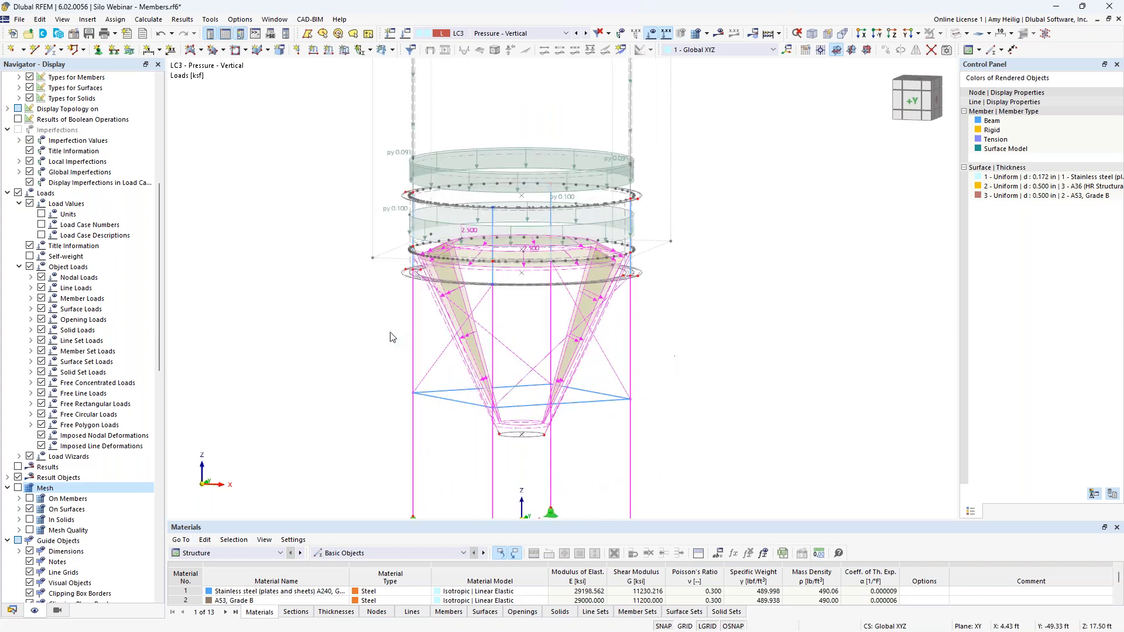
{"action": "double_click", "coordinate": [472, 339]}
{"action": "left_click", "coordinate": [342, 296]}
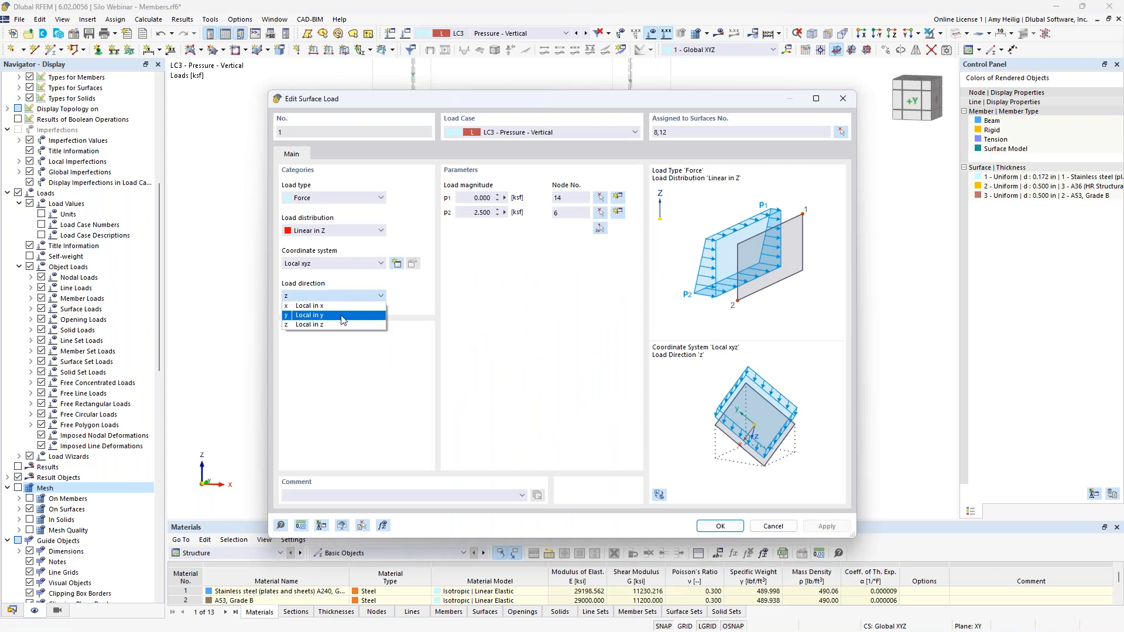
{"action": "left_click", "coordinate": [343, 316]}
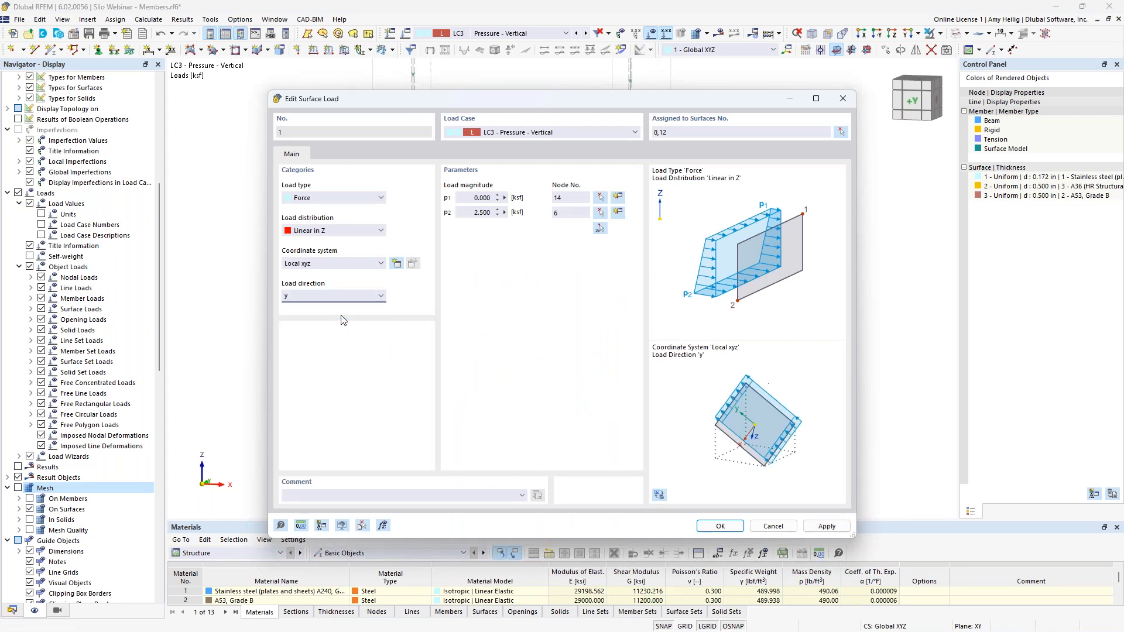
{"action": "left_click", "coordinate": [476, 212]}
{"action": "type", "text": "-0.1"}
{"action": "left_click", "coordinate": [722, 526]}
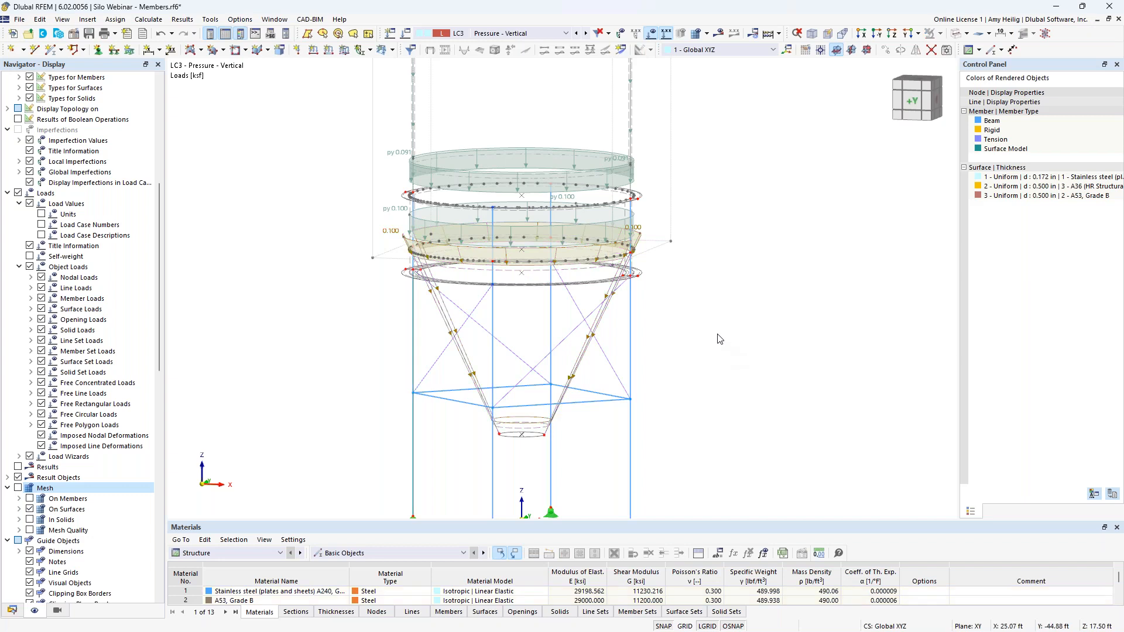
Create load case LC4 named Wind and assign it the Wind load action category
{"action": "scroll", "coordinate": [720, 339], "scroll_direction": "down", "scroll_amount": 3}
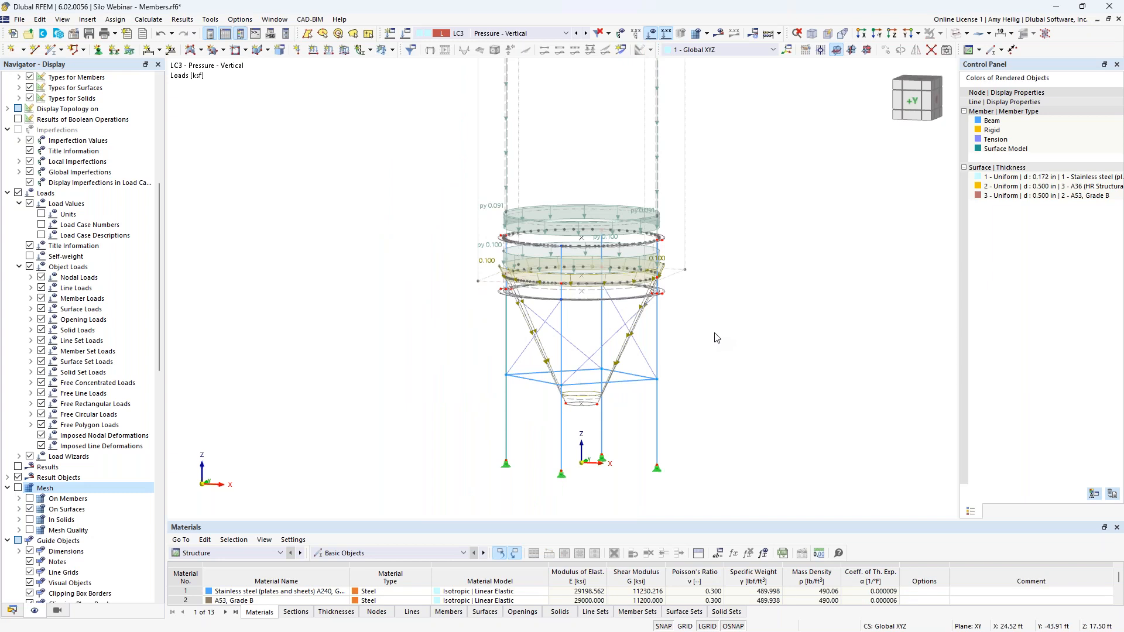
{"action": "scroll", "coordinate": [717, 338], "scroll_direction": "down", "scroll_amount": 3}
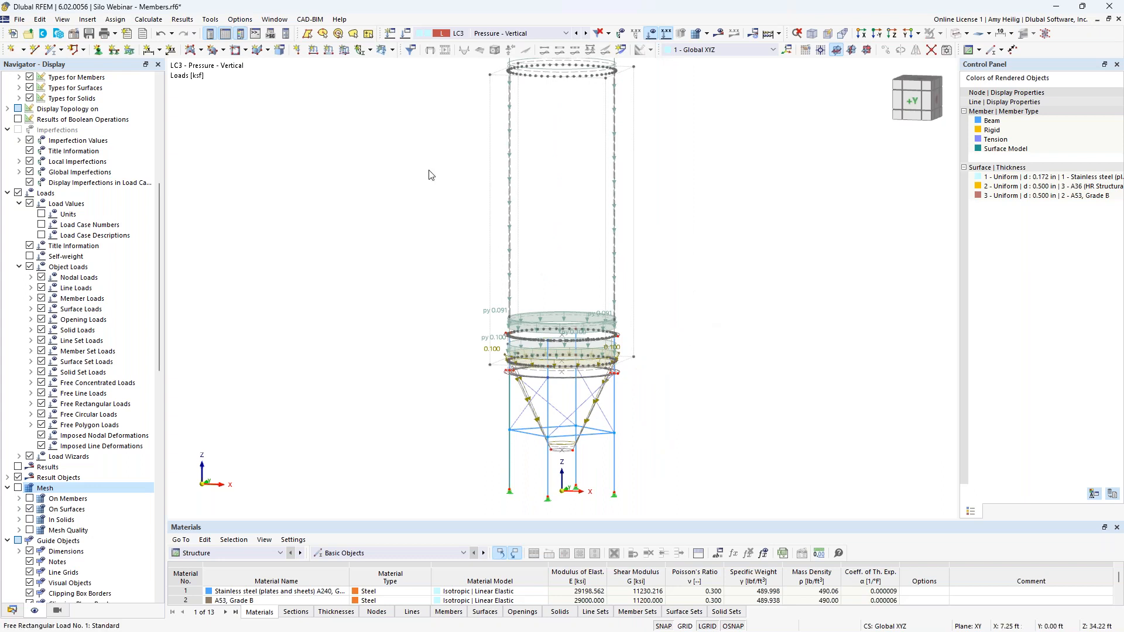
{"action": "left_click", "coordinate": [405, 33]}
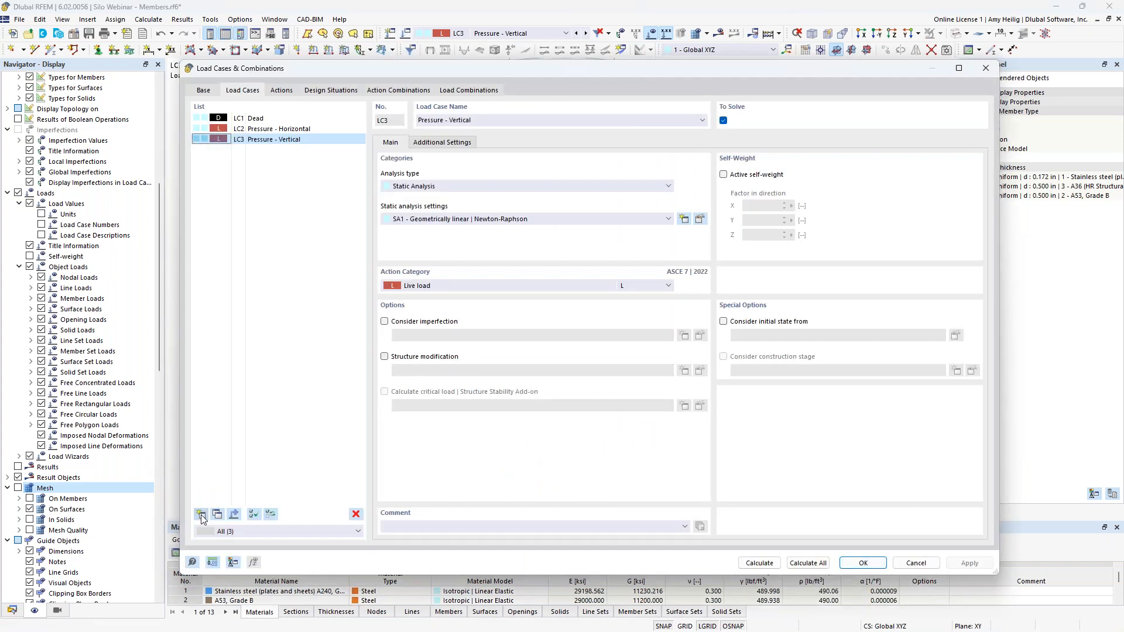
{"action": "left_click", "coordinate": [200, 515]}
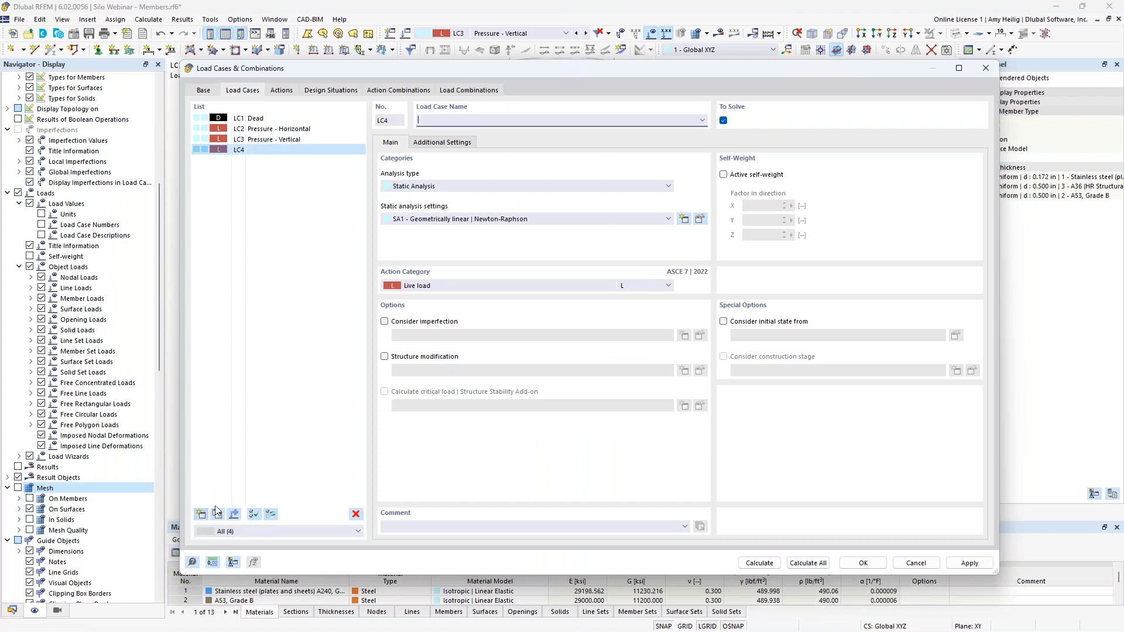
{"action": "type", "text": "Wind"}
{"action": "left_click", "coordinate": [433, 286]}
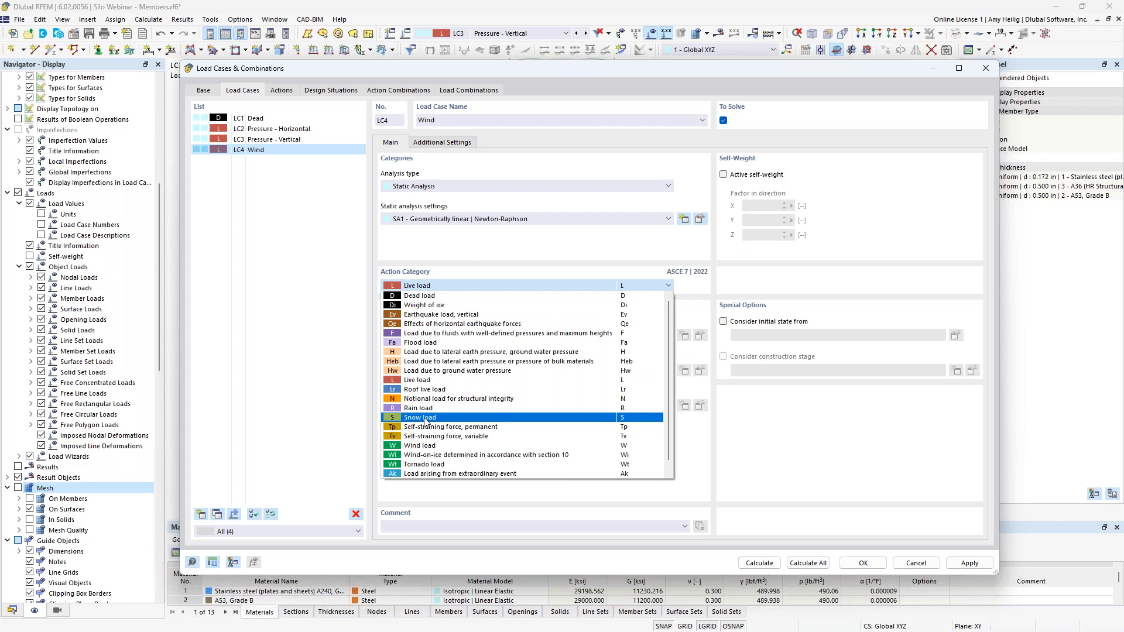
{"action": "left_click", "coordinate": [426, 448]}
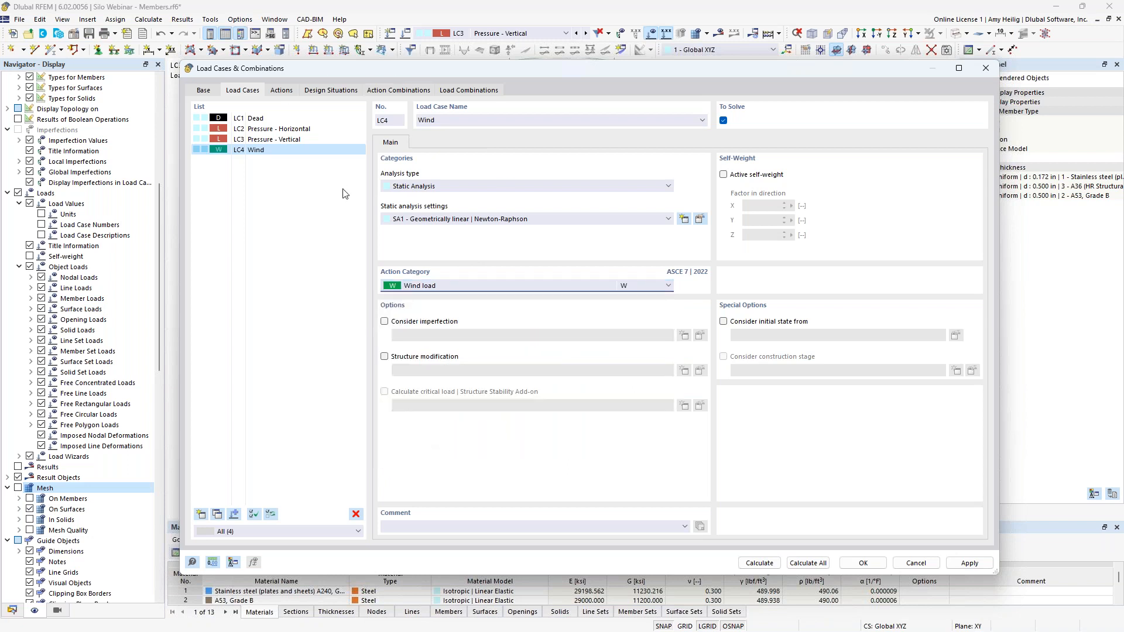
{"action": "left_click", "coordinate": [863, 563]}
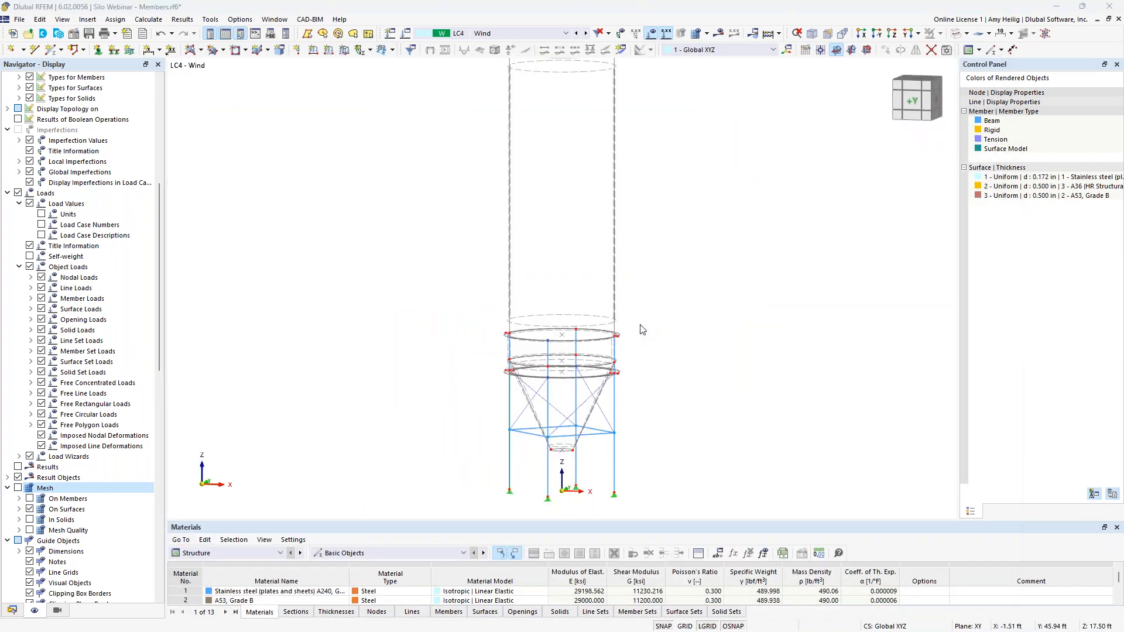
Consult the silo wall coefficients in ASCE 7-22.pdf, and set a new LC4 free rectangular load to Varying along Perimeter with magnitude -0.020 ksf
{"action": "key", "text": "super+Tab"}
{"action": "left_click", "coordinate": [706, 361]}
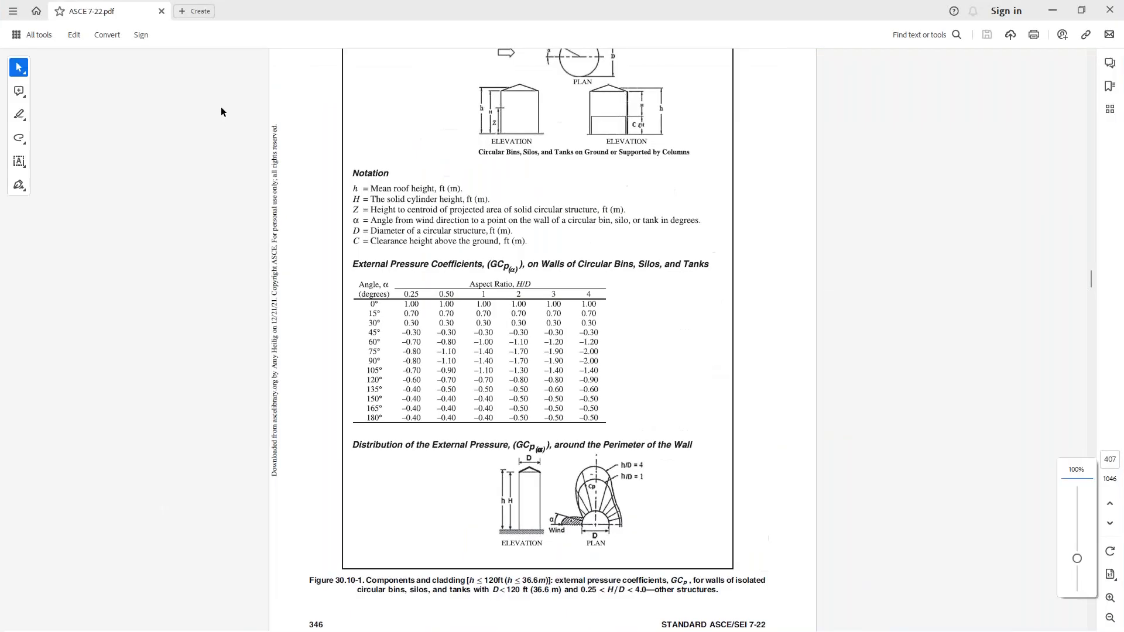
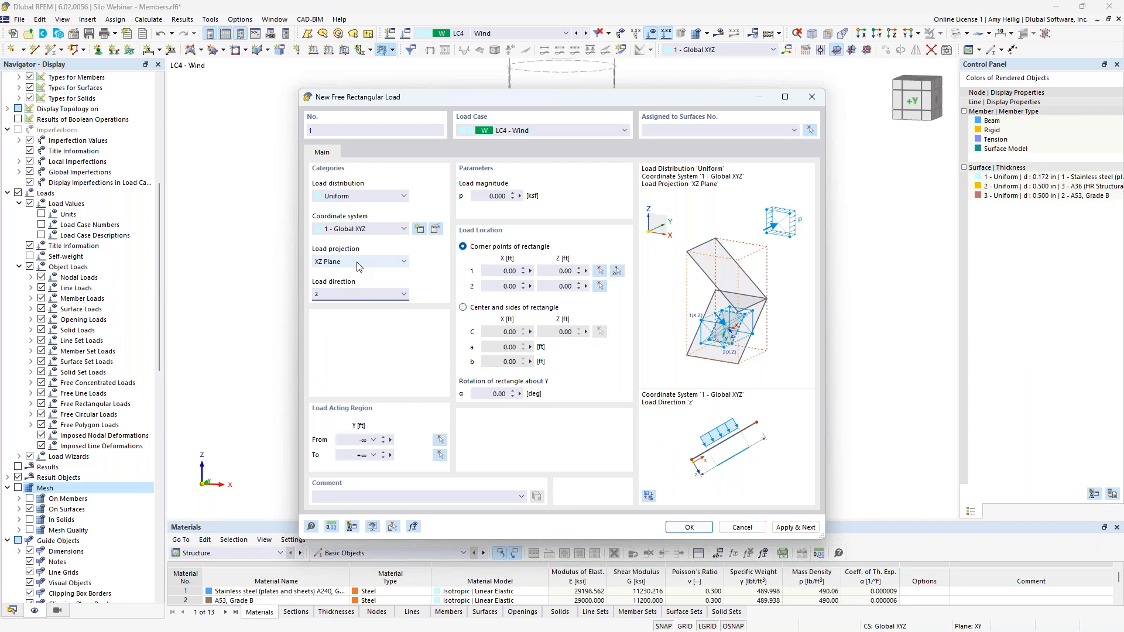
{"action": "left_click", "coordinate": [351, 201]}
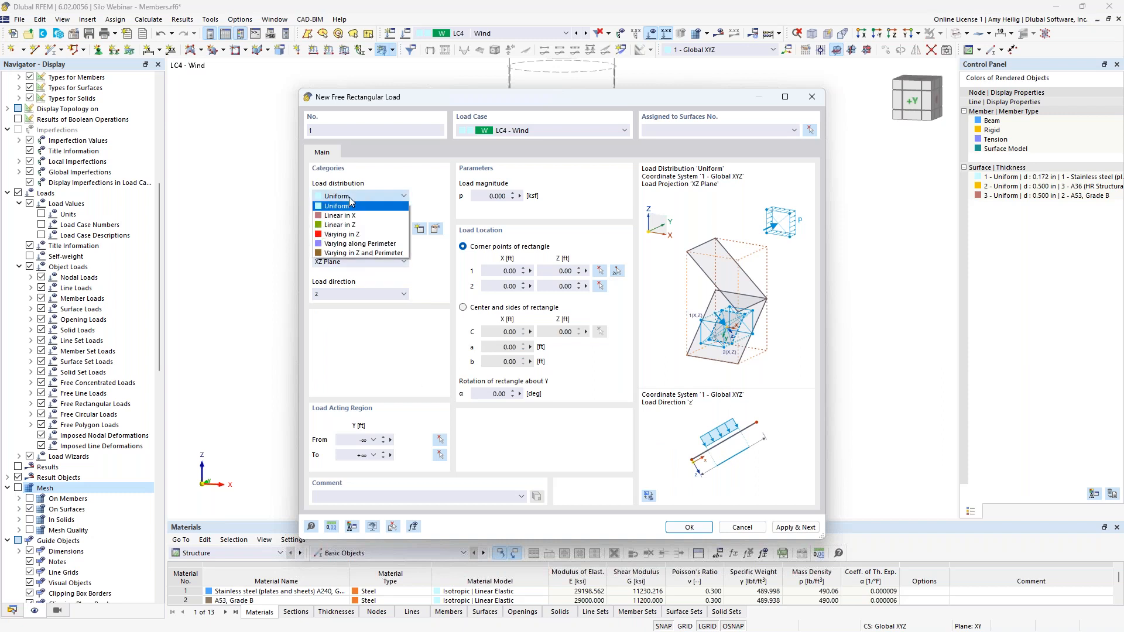
{"action": "left_click", "coordinate": [359, 243]}
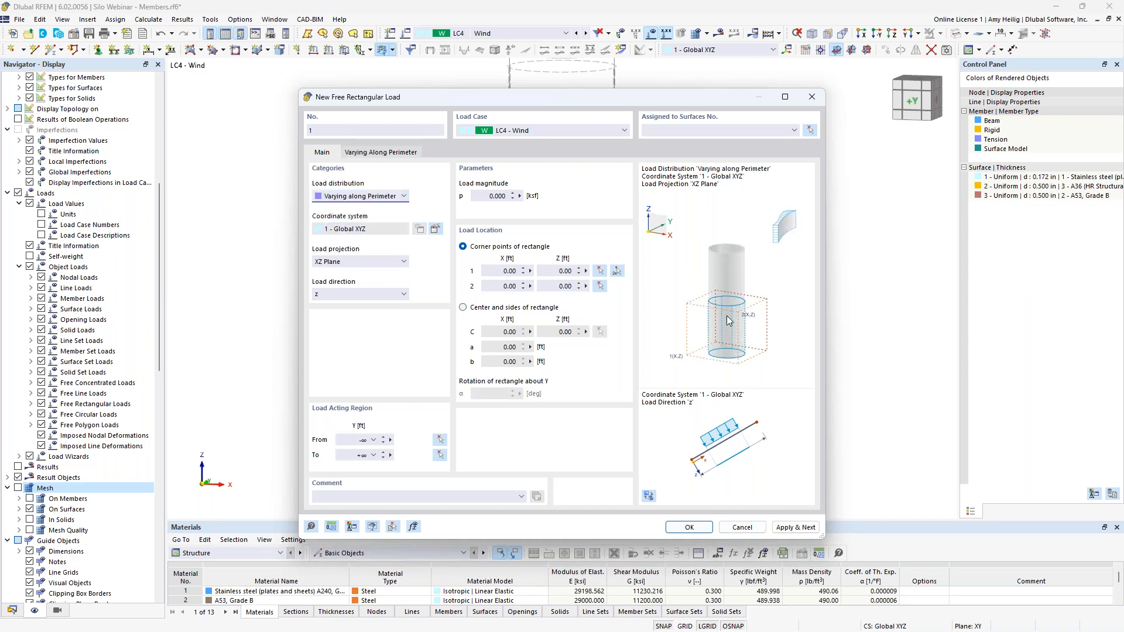
{"action": "left_click", "coordinate": [494, 196]}
{"action": "key", "text": "BackSpace"}
Define the perimeter load's vertical axis by setting the second point's Z coordinate to 1.00 ft
{"action": "left_click", "coordinate": [391, 152]}
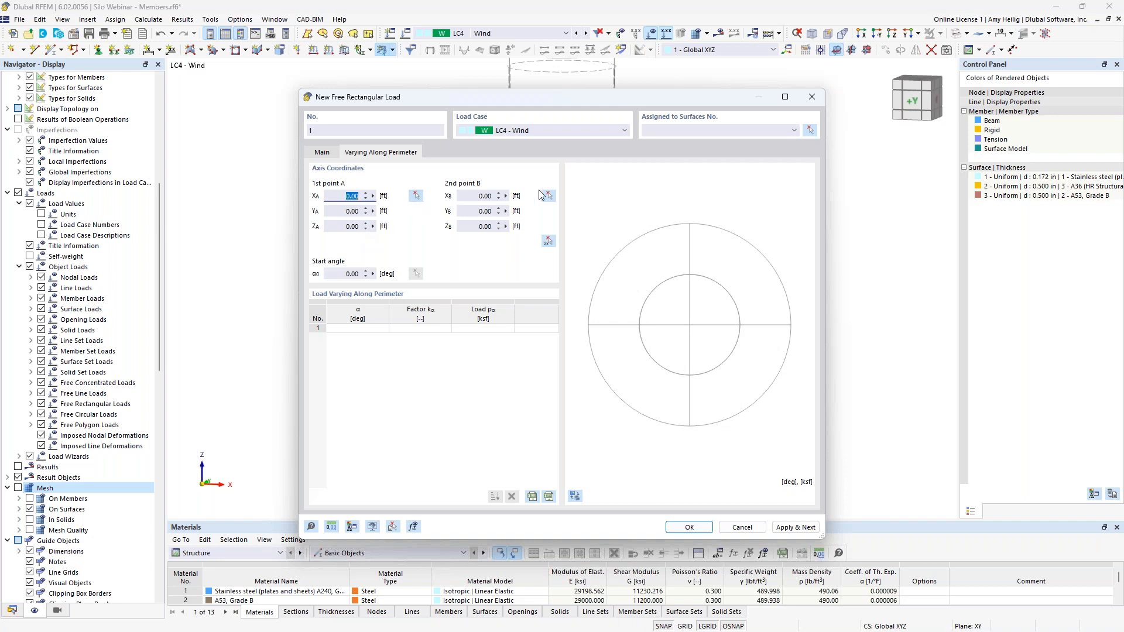
{"action": "left_click", "coordinate": [481, 227]}
{"action": "type", "text": "1"}
{"action": "left_click", "coordinate": [488, 211]}
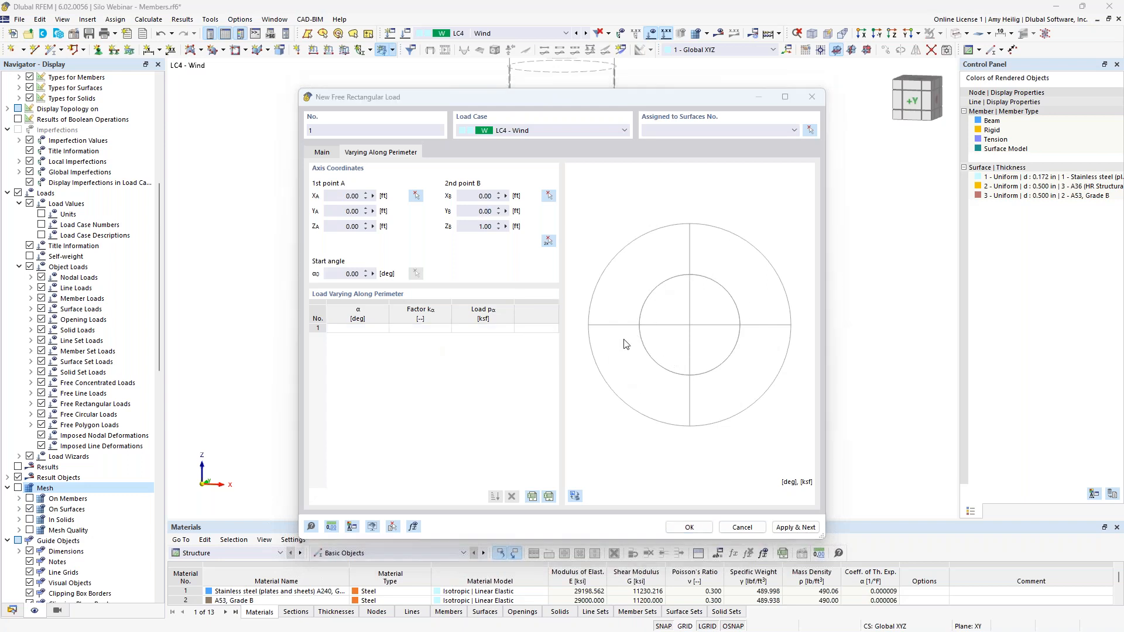
Switch to the Wall Loading Steel Silo workbook in Excel and review the wall angles and their factors
{"action": "key", "text": "super+Tab"}
{"action": "left_click", "coordinate": [655, 336]}
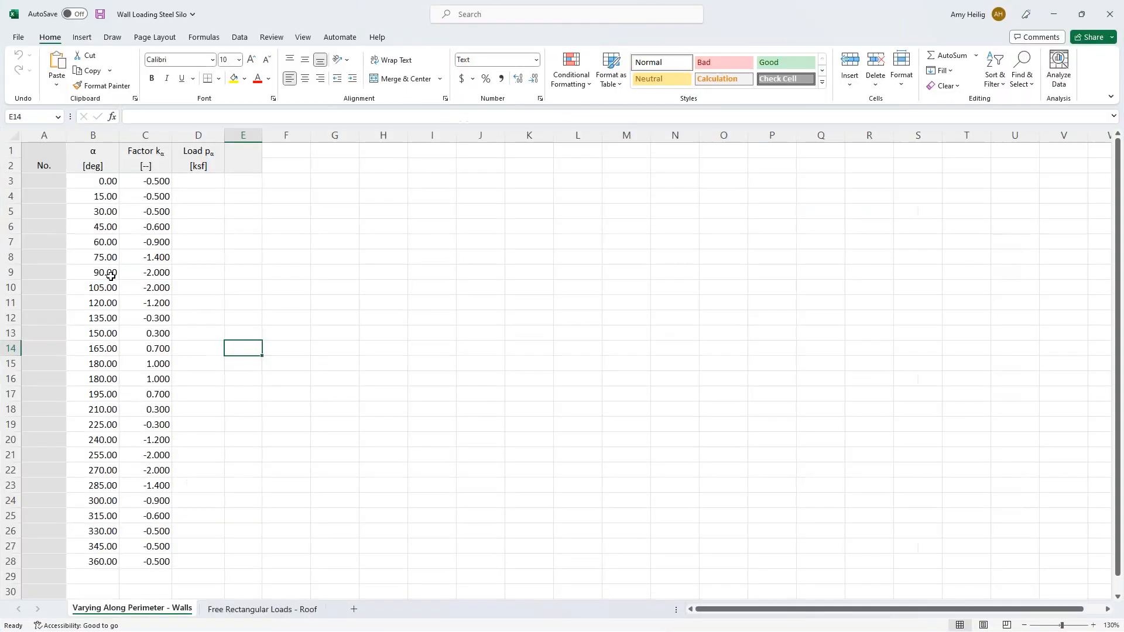
{"action": "left_click", "coordinate": [93, 179]}
{"action": "left_click", "coordinate": [94, 195]}
{"action": "left_click", "coordinate": [94, 211]}
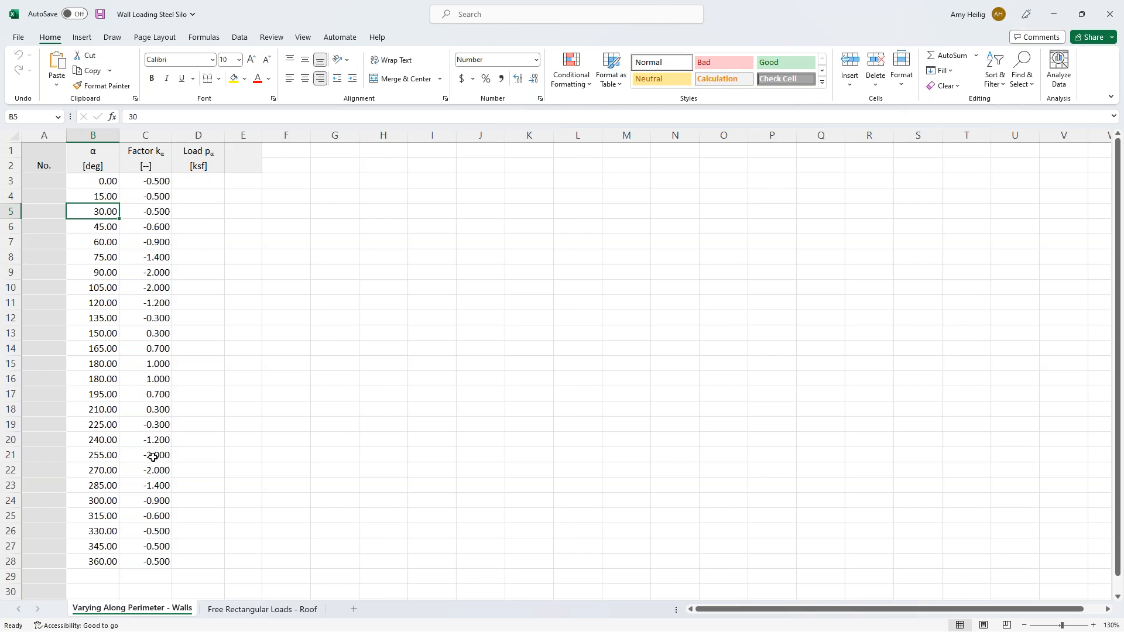
Back in RFEM, import the angles and factors from the Varying Along Perimeter - Walls sheet into the load's perimeter table
{"action": "key", "text": "super+Tab"}
{"action": "left_click", "coordinate": [517, 134]}
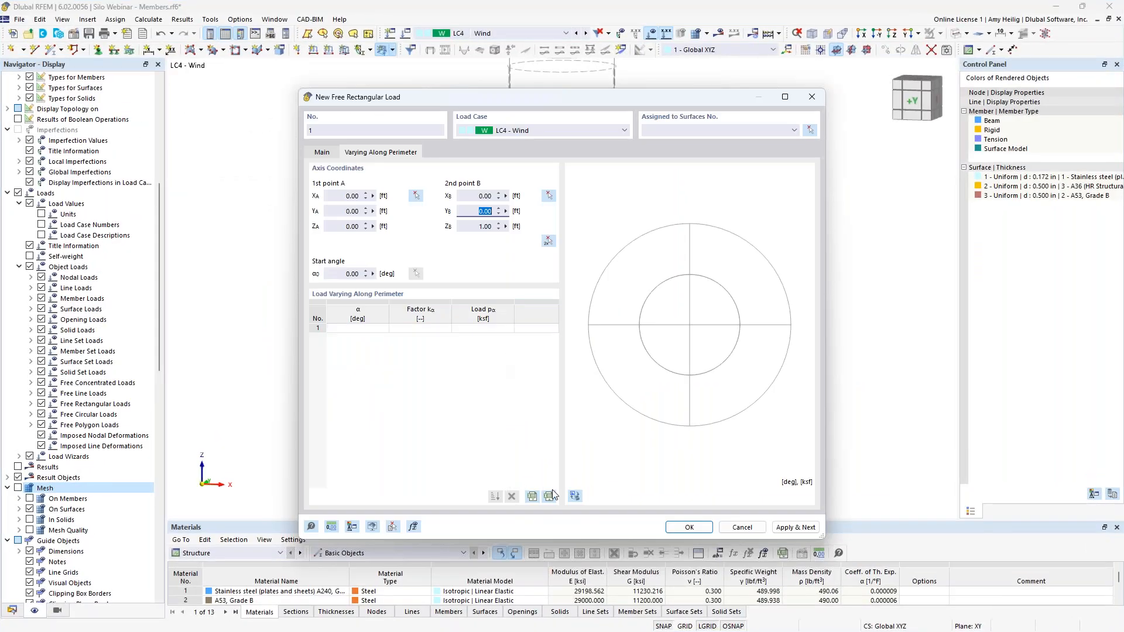
{"action": "left_click", "coordinate": [551, 499]}
{"action": "left_click", "coordinate": [548, 497]}
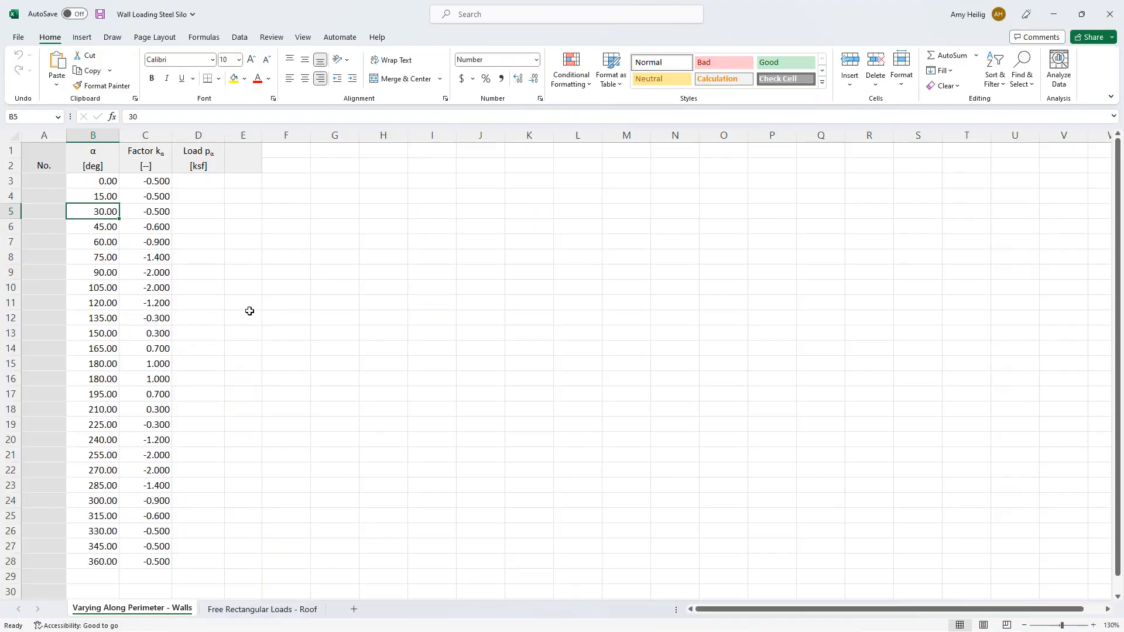
{"action": "key", "text": "super+Tab"}
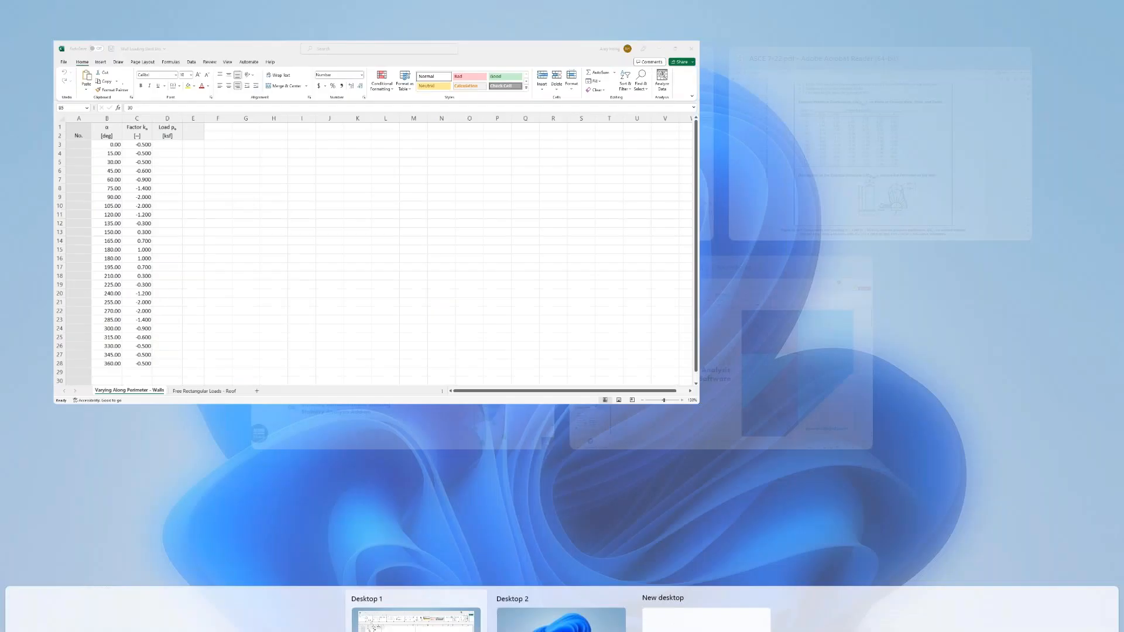
{"action": "left_click", "coordinate": [523, 154]}
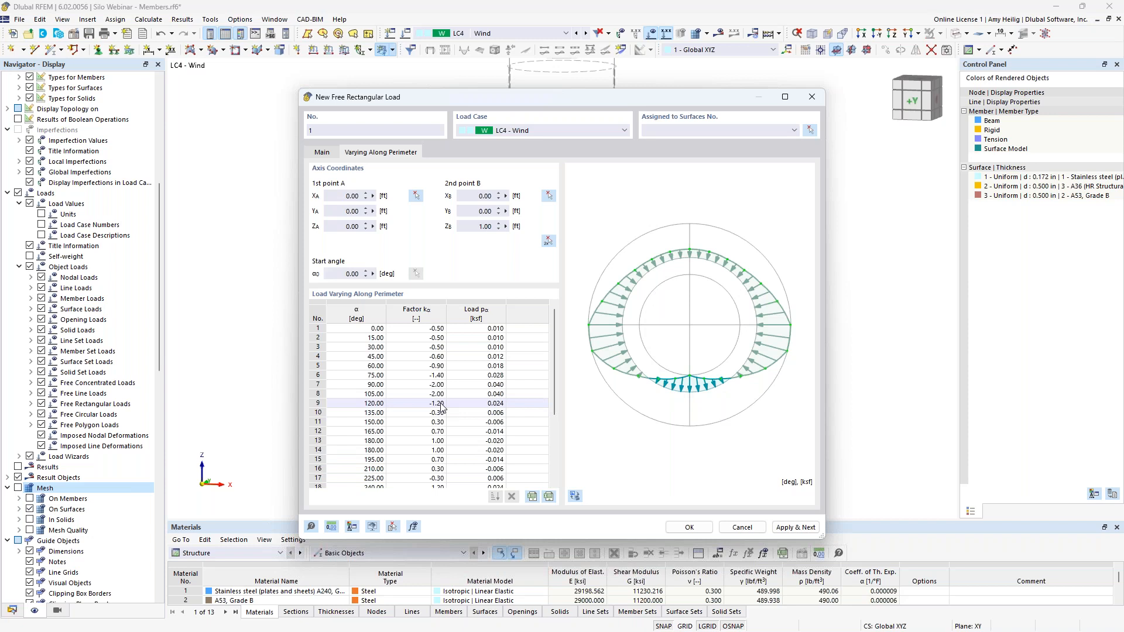
{"action": "scroll", "coordinate": [442, 407], "scroll_direction": "down", "scroll_amount": 2}
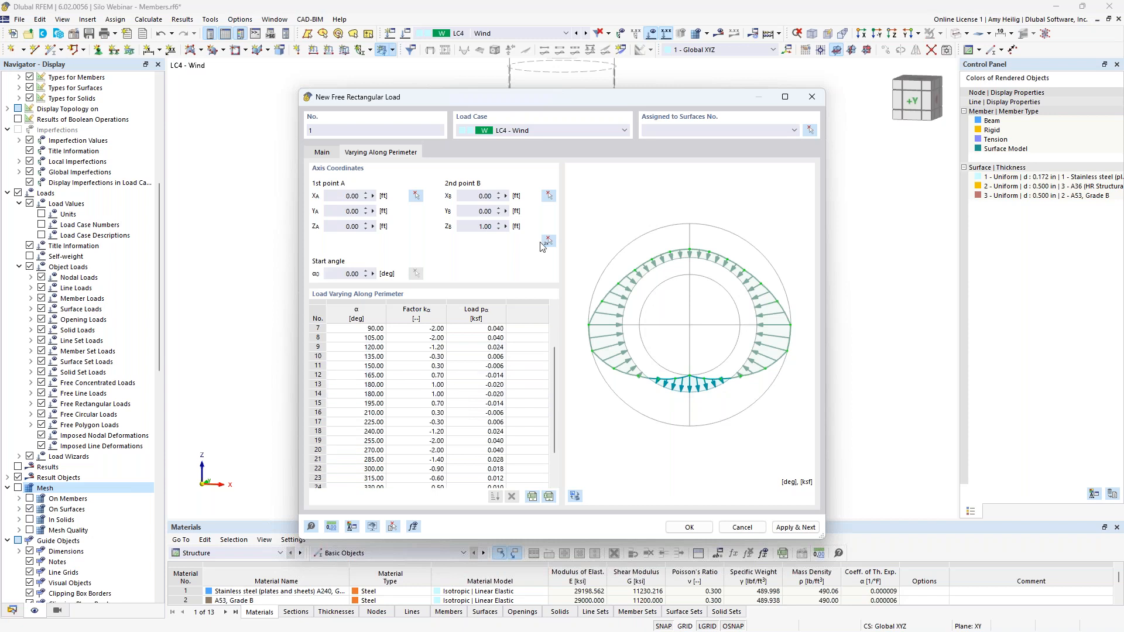
Set the load rectangle's XZ corner points graphically around the silo, from about (-8.00, 5.50) ft to (7.25, 59.00) ft
{"action": "left_click", "coordinate": [323, 153]}
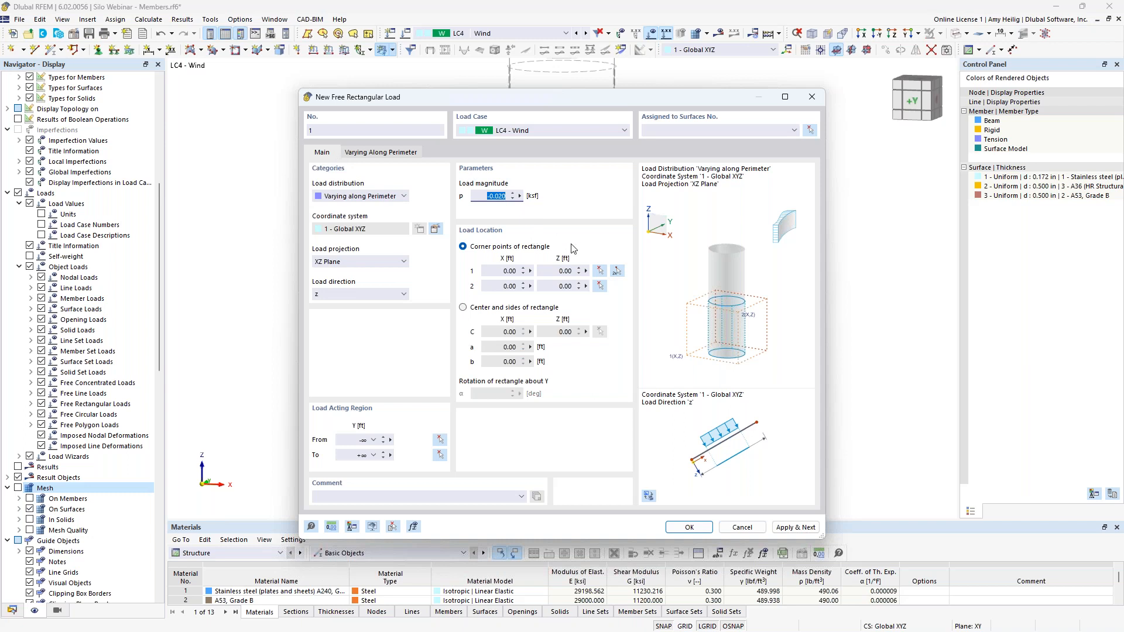
{"action": "left_click", "coordinate": [616, 271]}
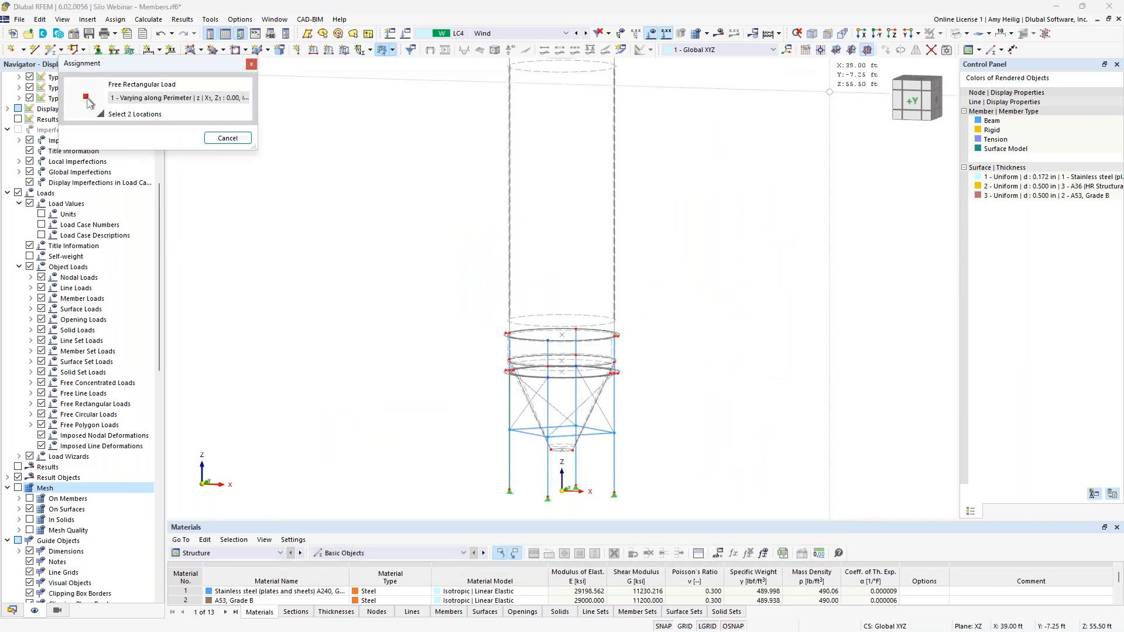
{"action": "left_click", "coordinate": [685, 626]}
{"action": "middle_click_drag", "start_coordinate": [524, 399], "coordinate": [682, 401], "text": "ctrl"}
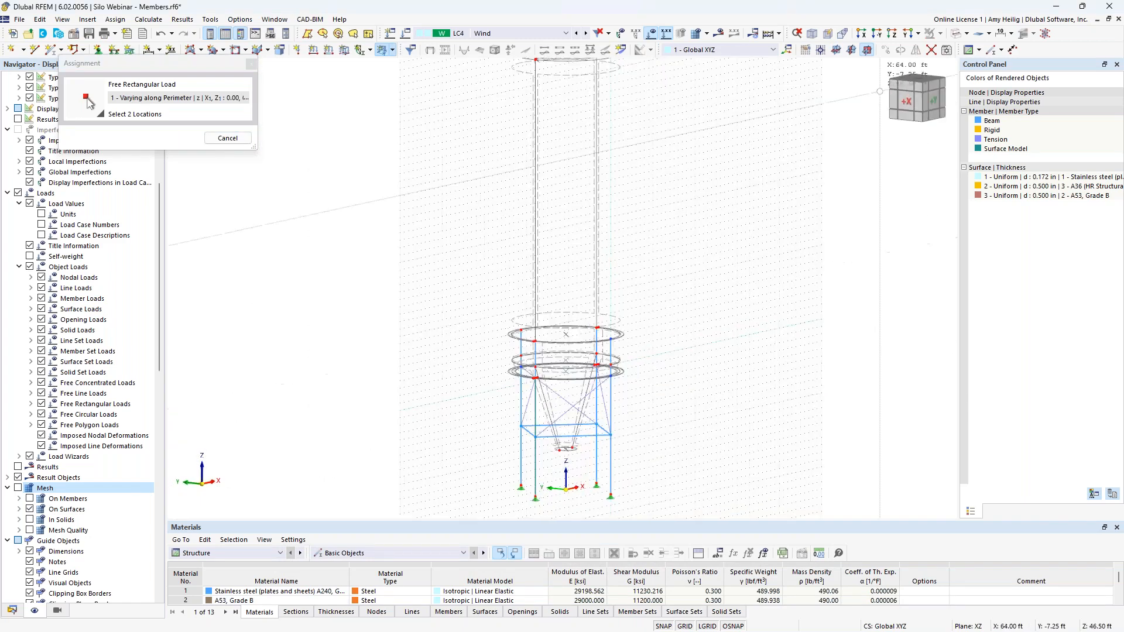
{"action": "left_click", "coordinate": [907, 34]}
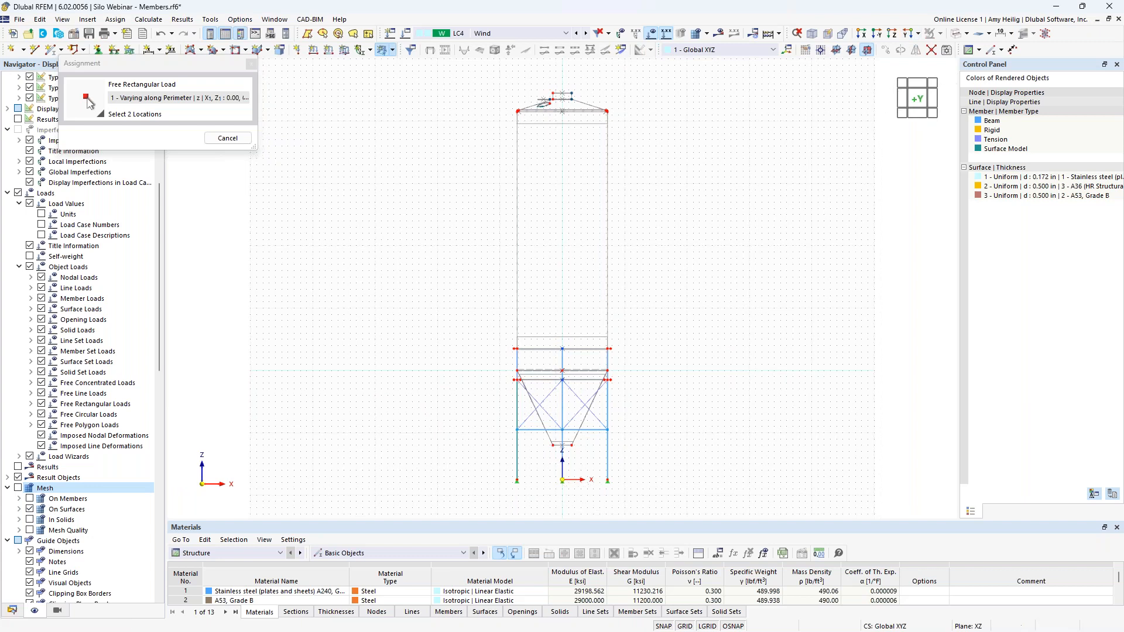
{"action": "scroll", "coordinate": [539, 458], "scroll_direction": "up", "scroll_amount": 5}
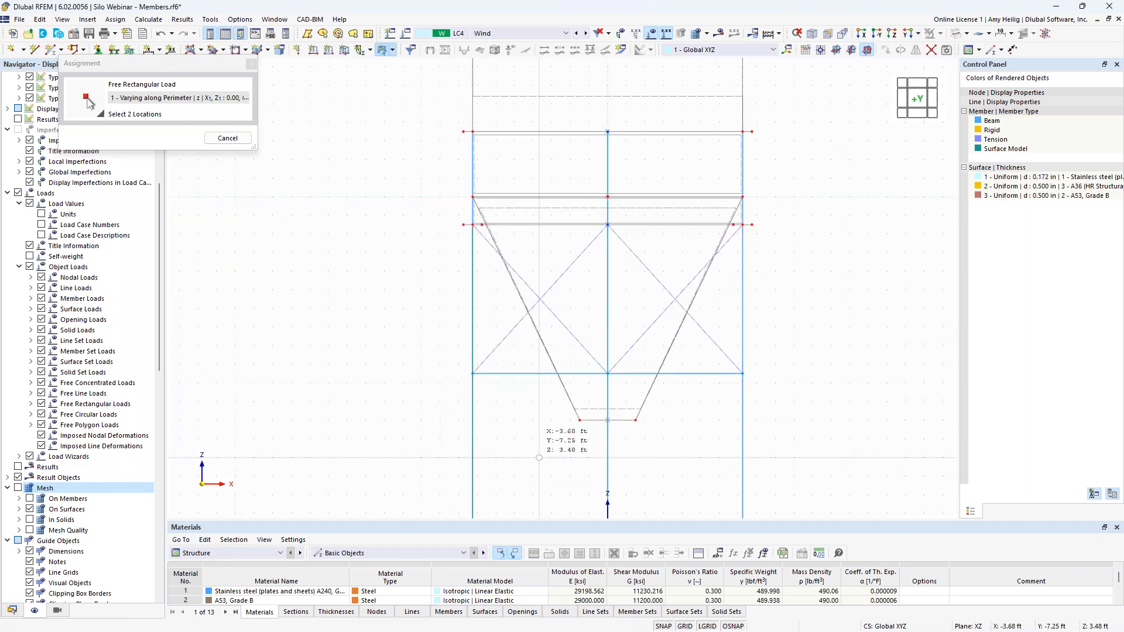
{"action": "left_click", "coordinate": [458, 420]}
{"action": "scroll", "coordinate": [592, 307], "scroll_direction": "down", "scroll_amount": 5}
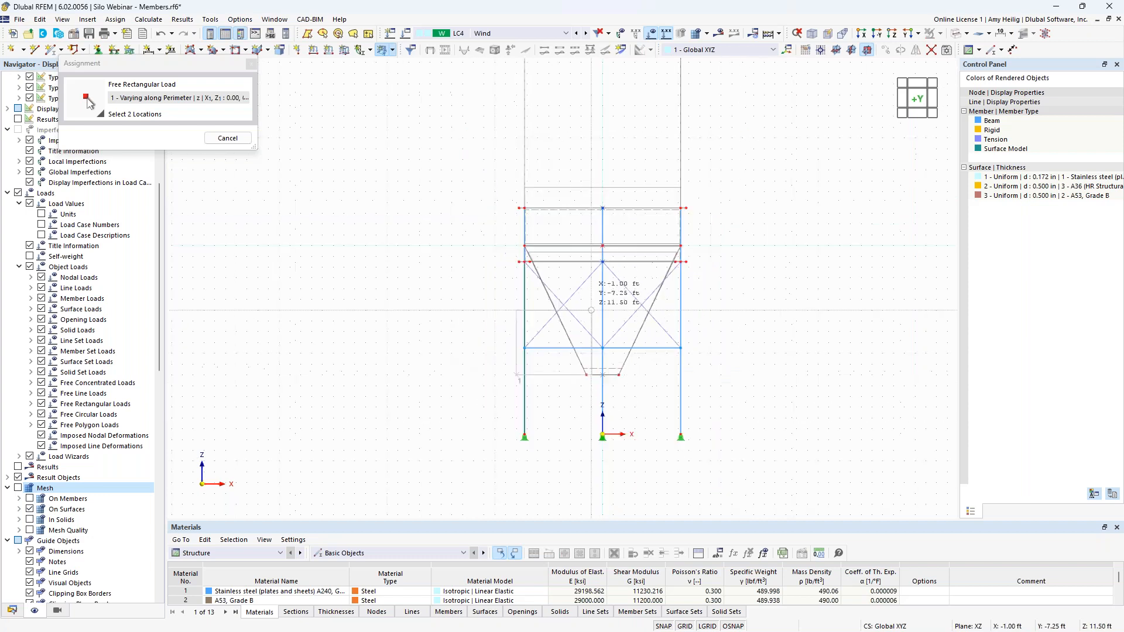
{"action": "middle_click_drag", "start_coordinate": [645, 190], "coordinate": [650, 367]}
{"action": "scroll", "coordinate": [685, 140], "scroll_direction": "up", "scroll_amount": 5}
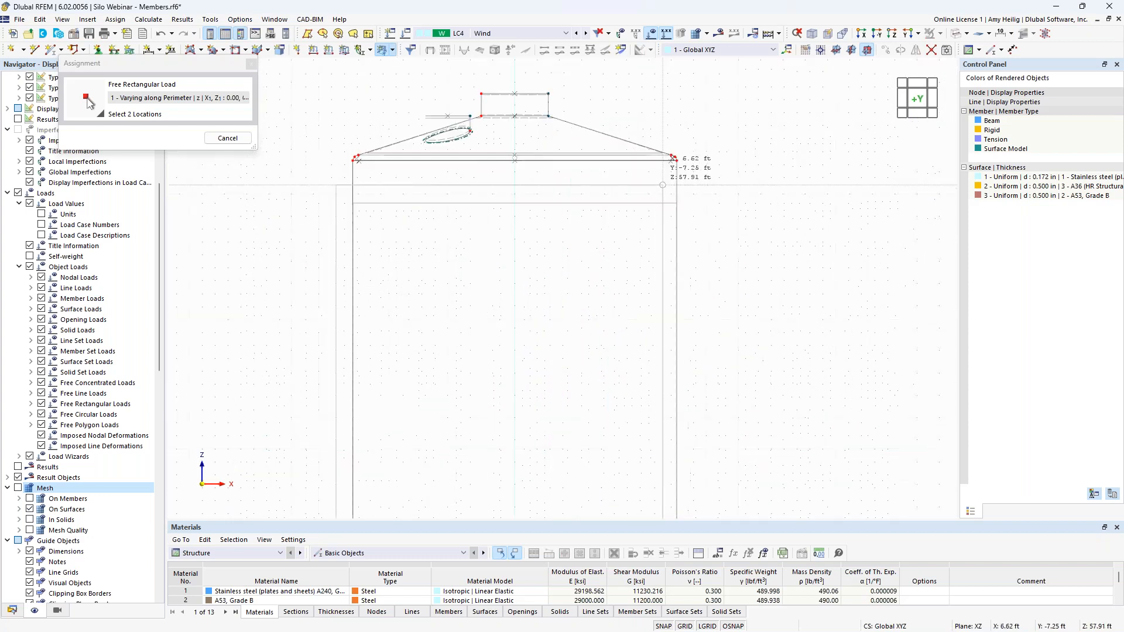
{"action": "left_click", "coordinate": [686, 142]}
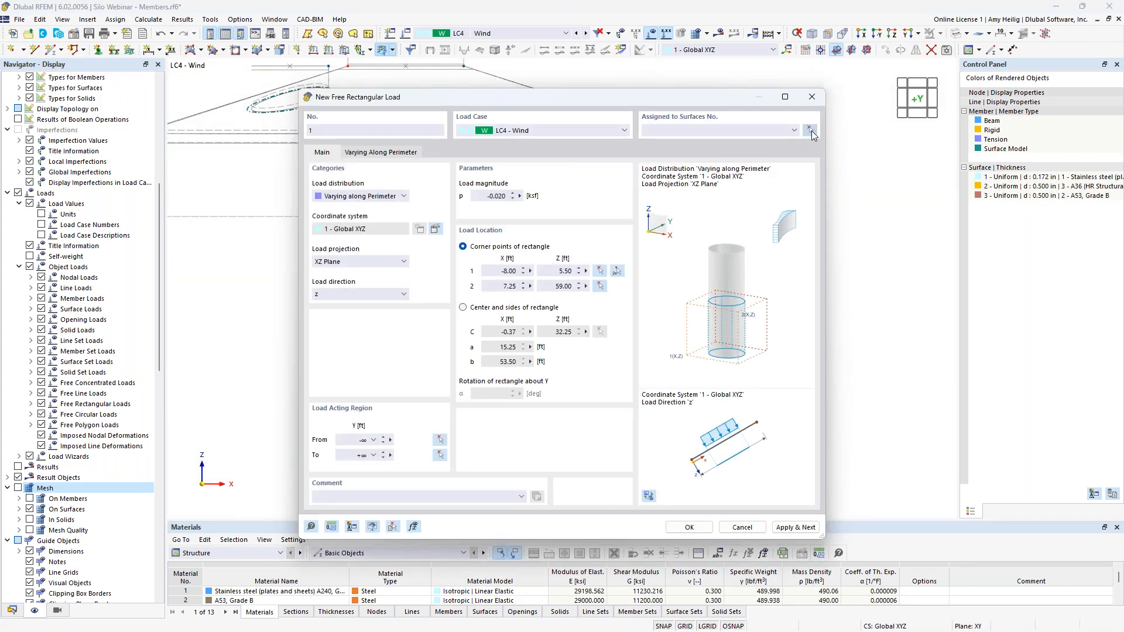
Assign the wind load to the cylinder and hopper surfaces 5-8, 12 and 14-16, and create the load
{"action": "left_click", "coordinate": [811, 132]}
{"action": "left_click_drag", "start_coordinate": [759, 319], "coordinate": [447, 262]}
{"action": "scroll", "coordinate": [488, 285], "scroll_direction": "down", "scroll_amount": 2}
{"action": "middle_click_drag", "start_coordinate": [574, 340], "coordinate": [596, 36]}
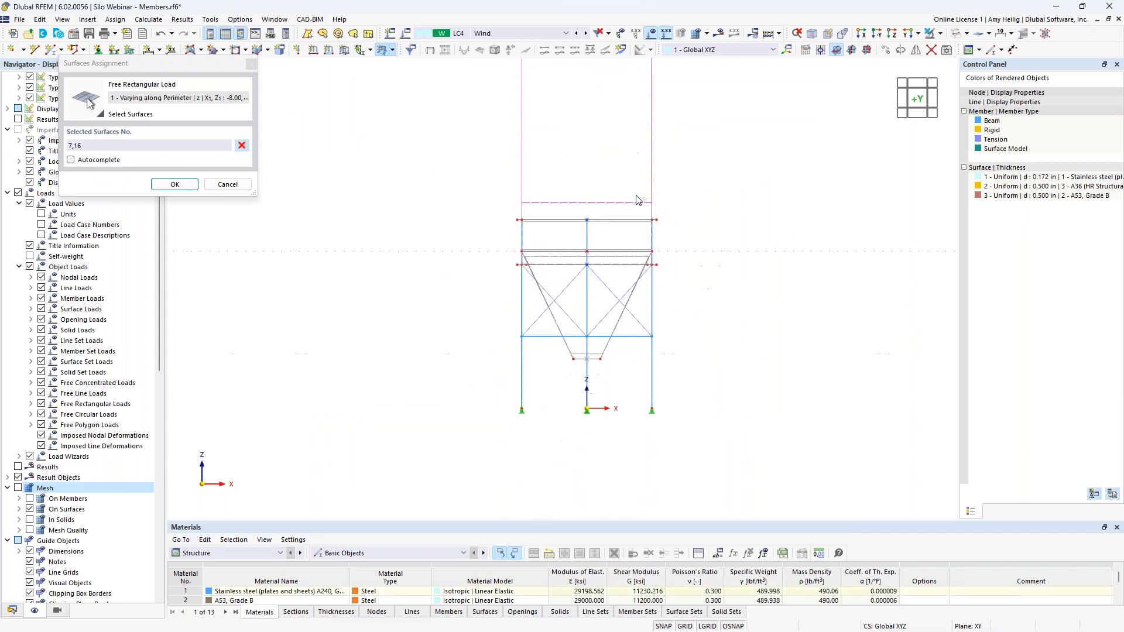
{"action": "scroll", "coordinate": [636, 239], "scroll_direction": "up", "scroll_amount": 4}
{"action": "left_click_drag", "start_coordinate": [699, 256], "coordinate": [404, 223]}
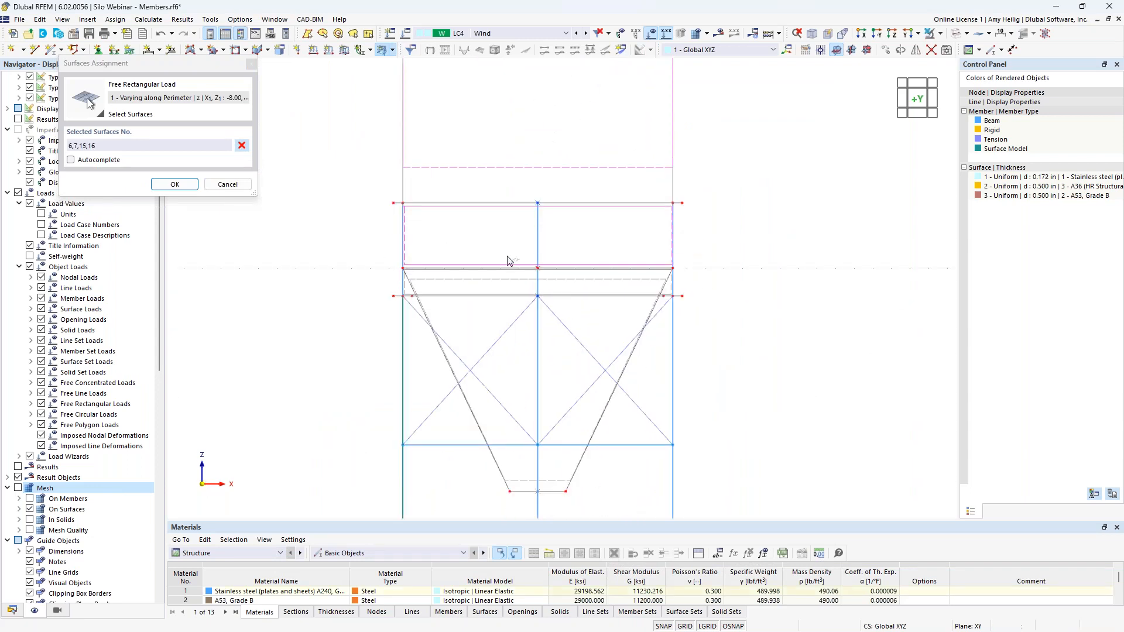
{"action": "left_click_drag", "start_coordinate": [696, 287], "coordinate": [381, 281]}
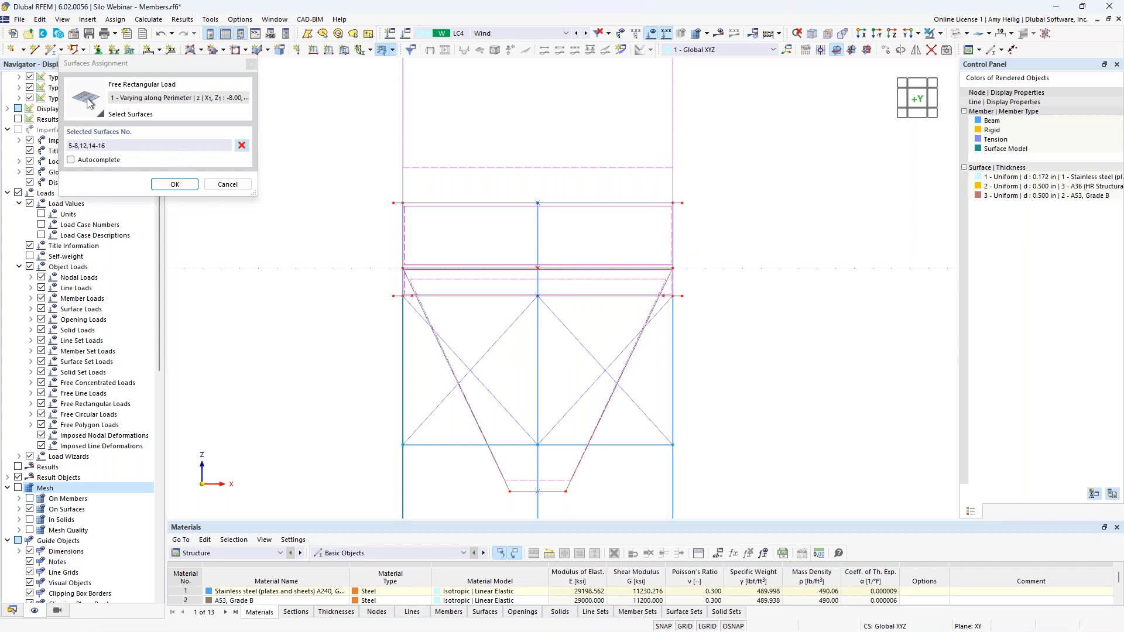
{"action": "left_click_drag", "start_coordinate": [173, 62], "coordinate": [241, 96]}
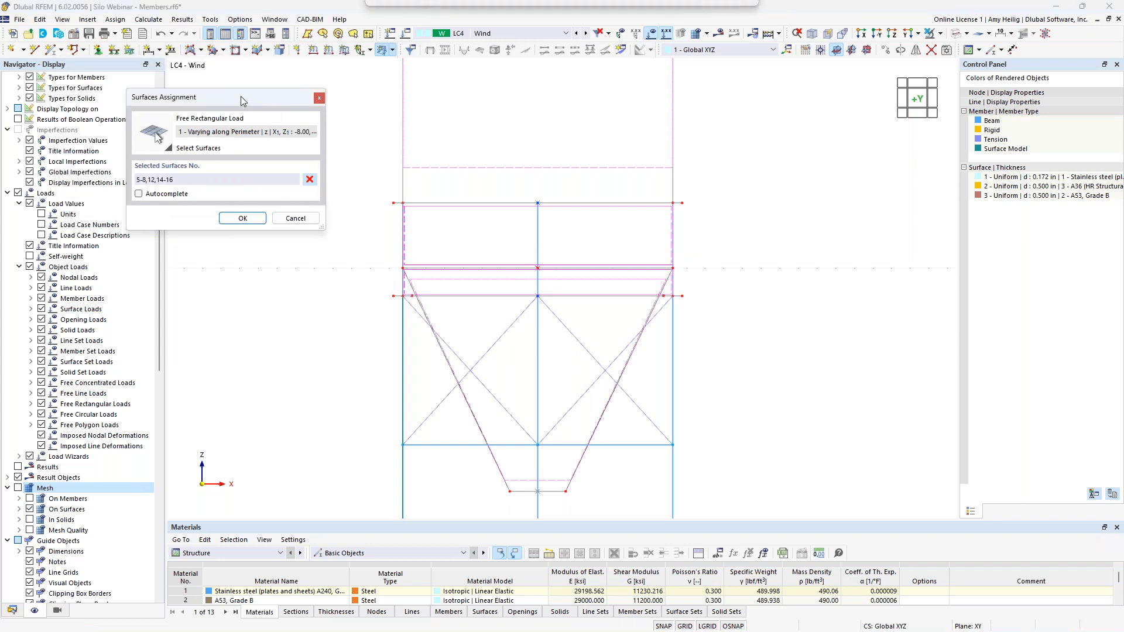
{"action": "left_click", "coordinate": [241, 218]}
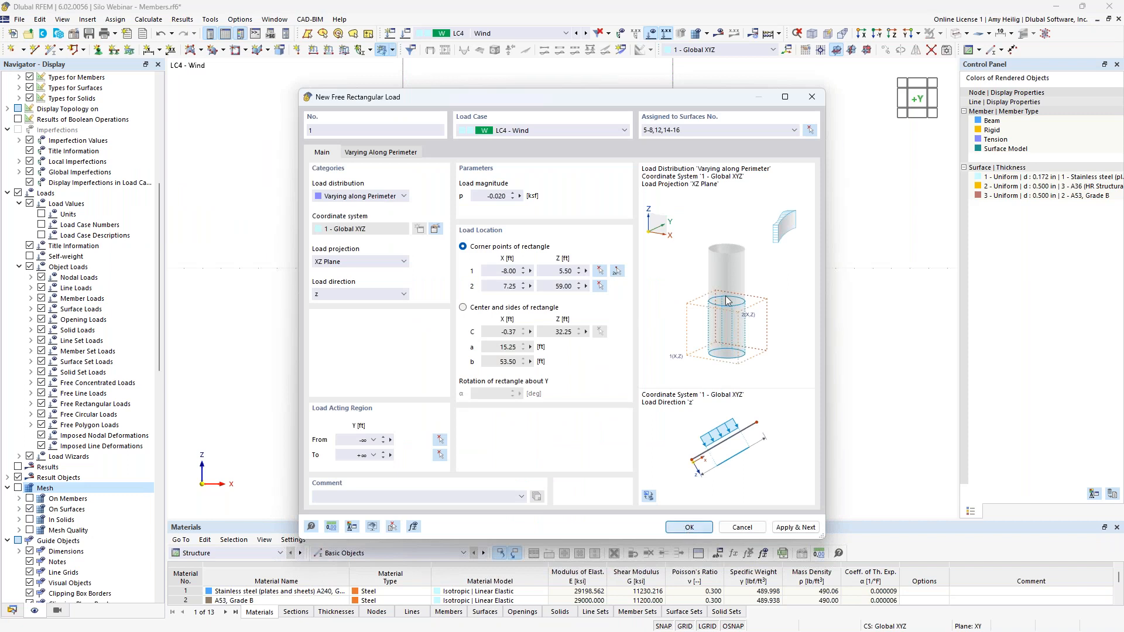
{"action": "left_click", "coordinate": [683, 456]}
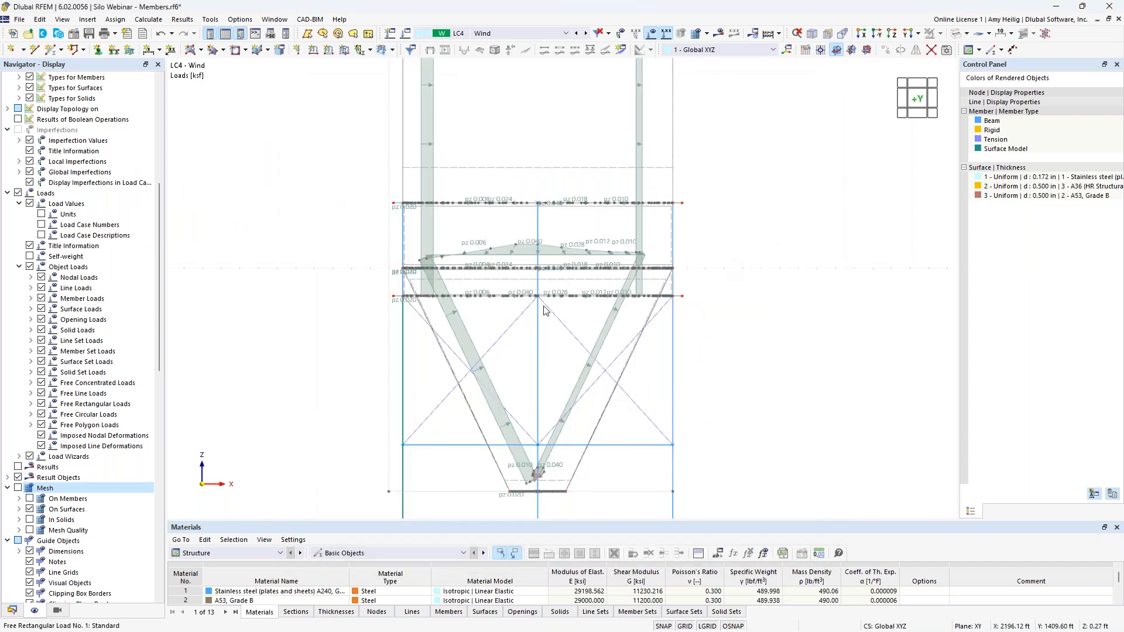
Inspect the wind load distribution around the silo perimeter in reverse Z-direction, then in the isometric view
{"action": "left_click", "coordinate": [918, 33]}
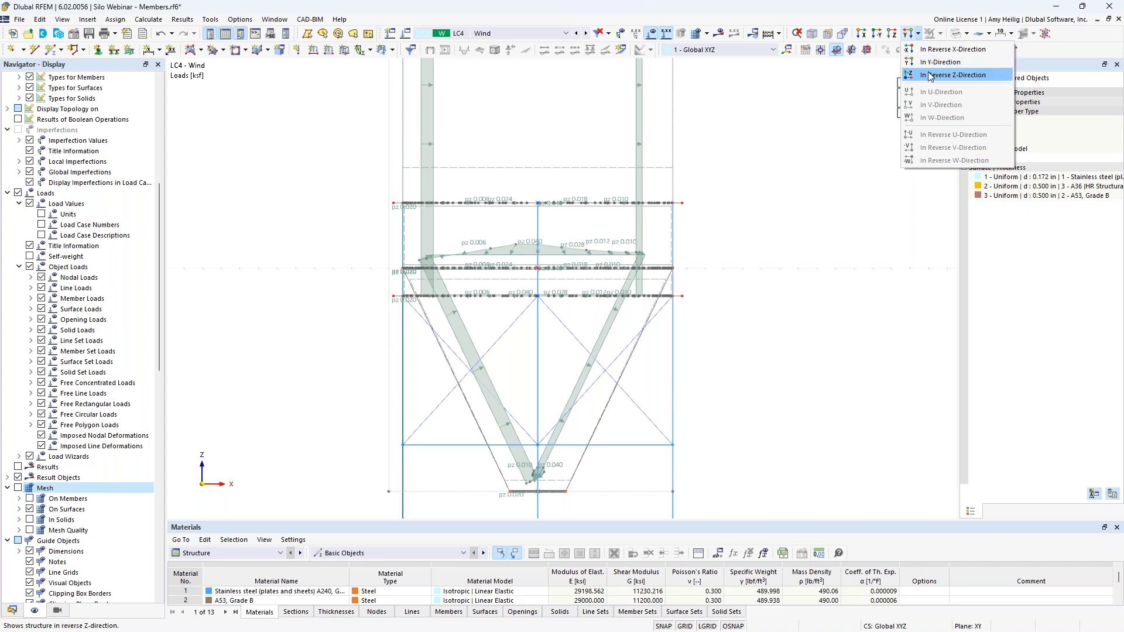
{"action": "left_click", "coordinate": [931, 75]}
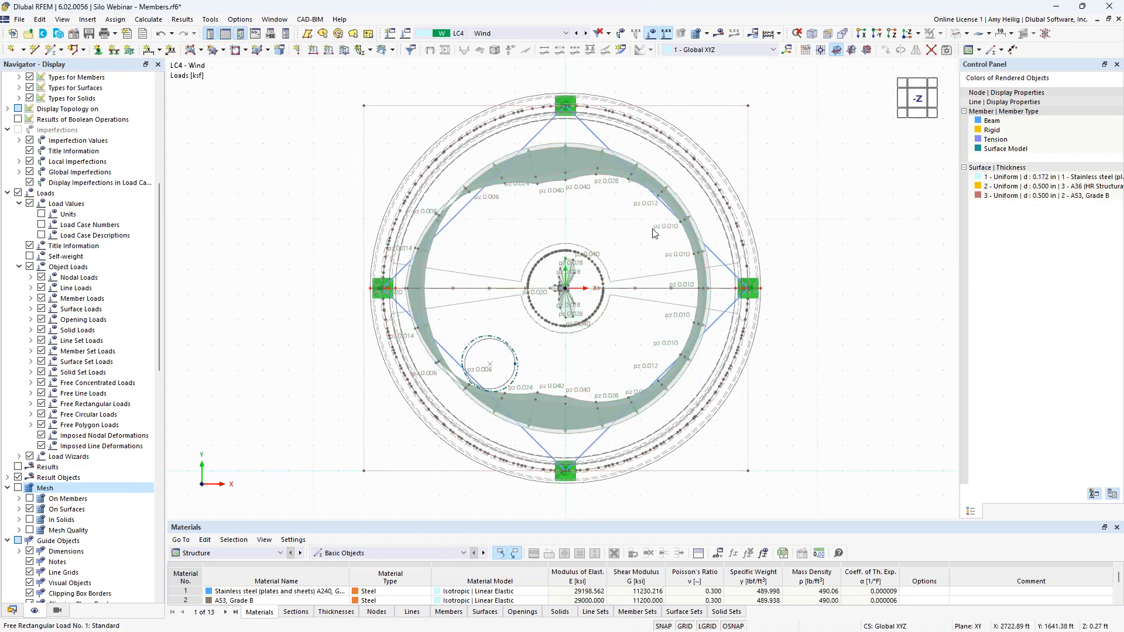
{"action": "mouse_move", "coordinate": [654, 233]}
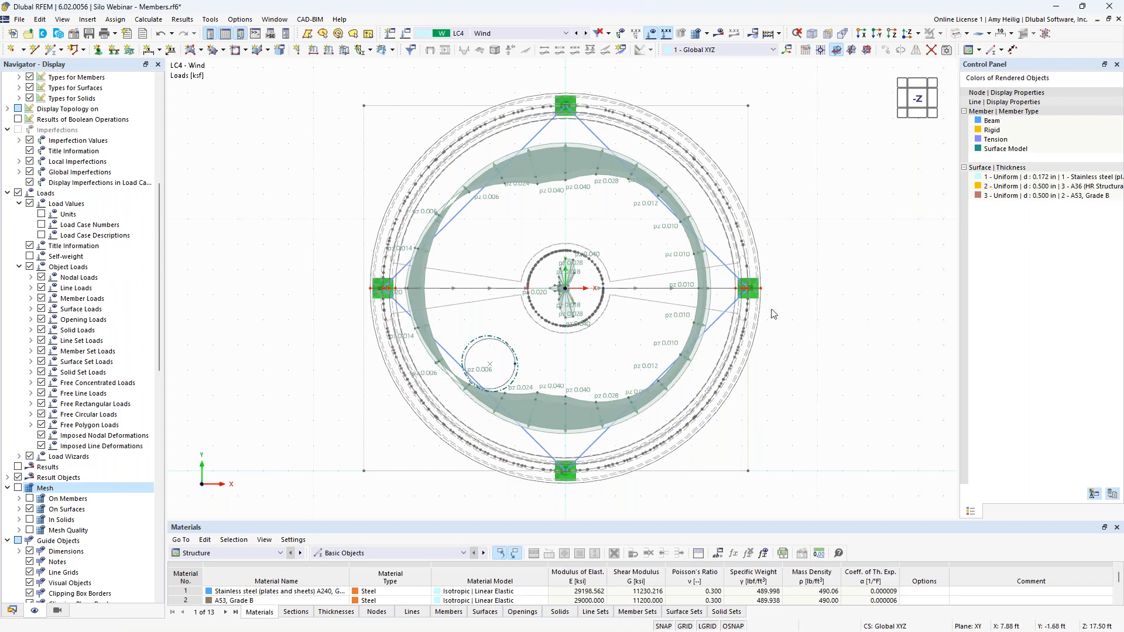
{"action": "left_click", "coordinate": [811, 34]}
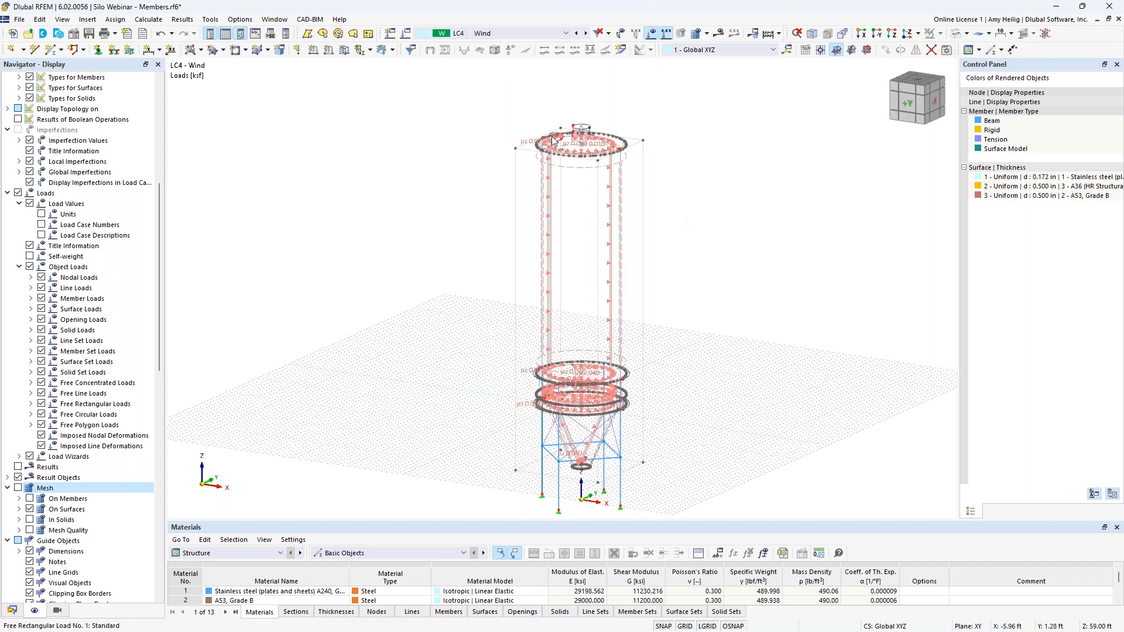
{"action": "middle_click_drag", "start_coordinate": [678, 447], "coordinate": [681, 375]}
{"action": "left_click", "coordinate": [685, 626]}
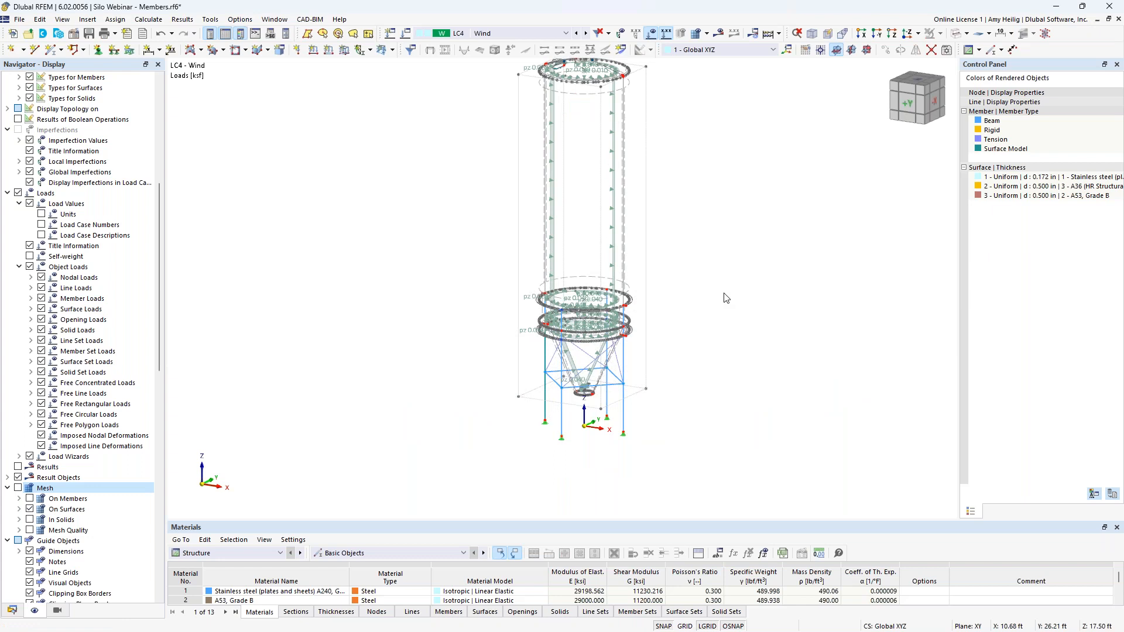
Deactivate design situation DS2 Section 2.4 (ASD), generate the load combinations for DS1 (LRFD), and confirm the load case settings
{"action": "left_click", "coordinate": [407, 34]}
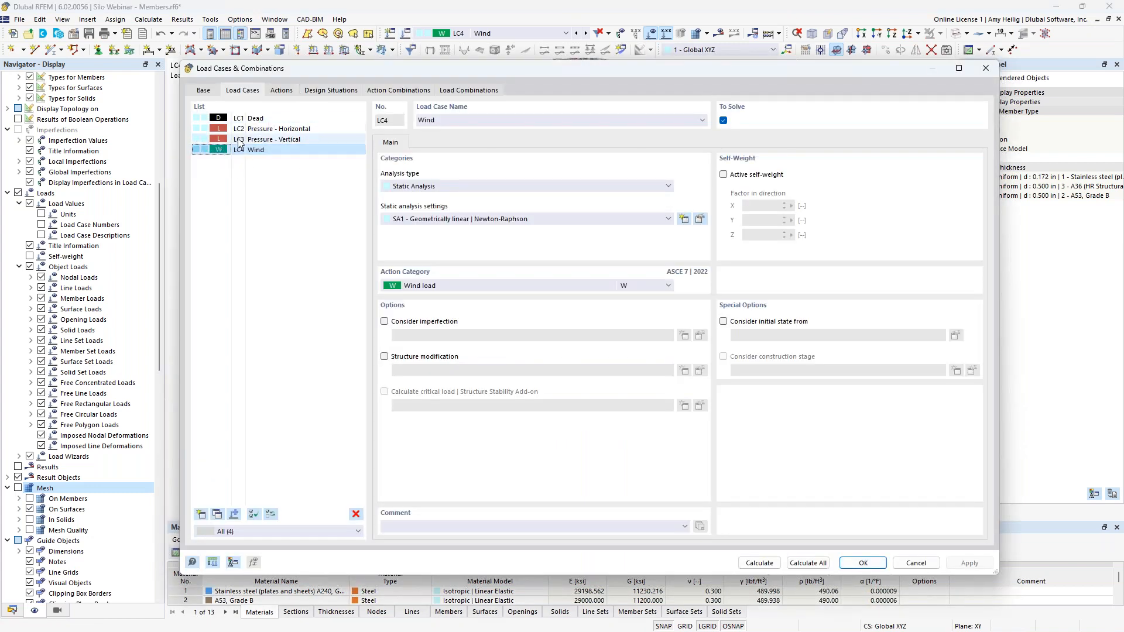
{"action": "left_click", "coordinate": [326, 92]}
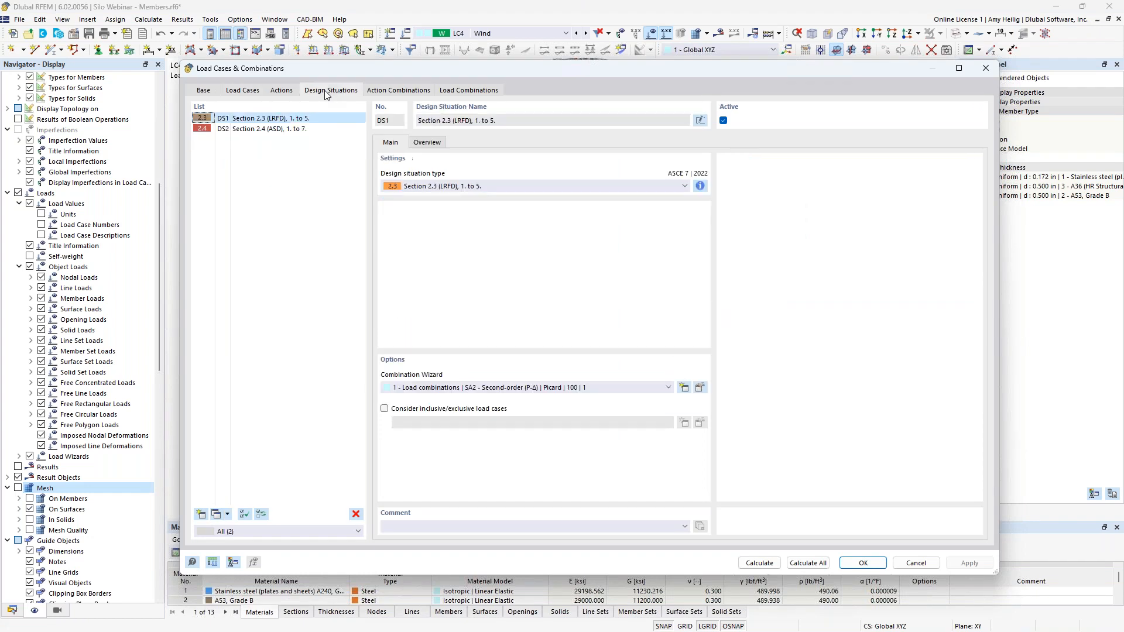
{"action": "left_click", "coordinate": [304, 131]}
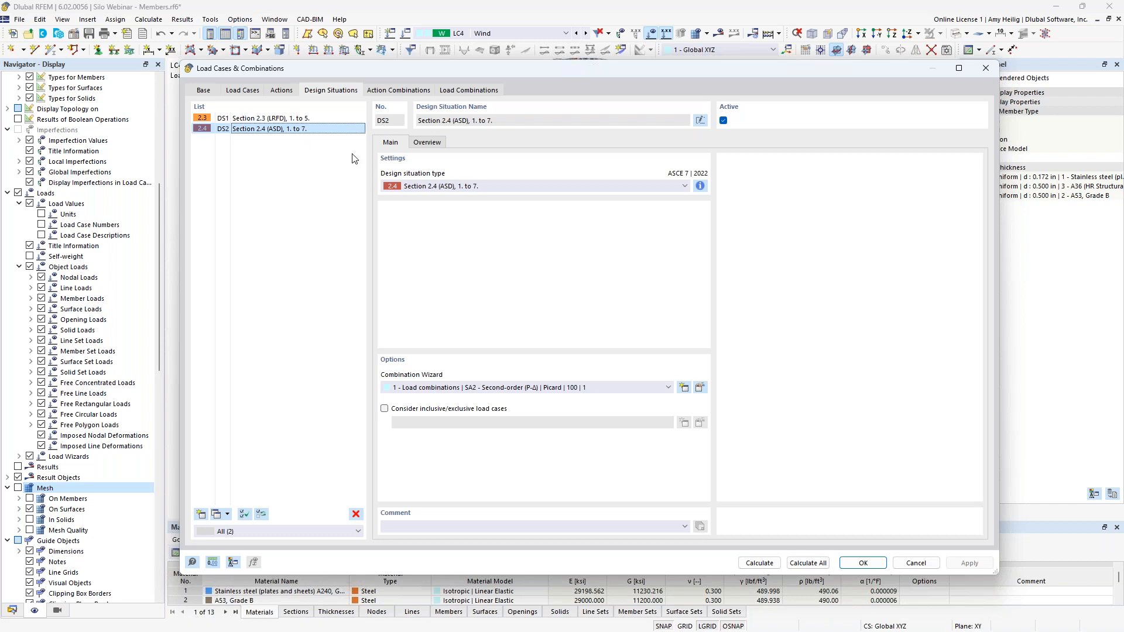
{"action": "left_click", "coordinate": [724, 121]}
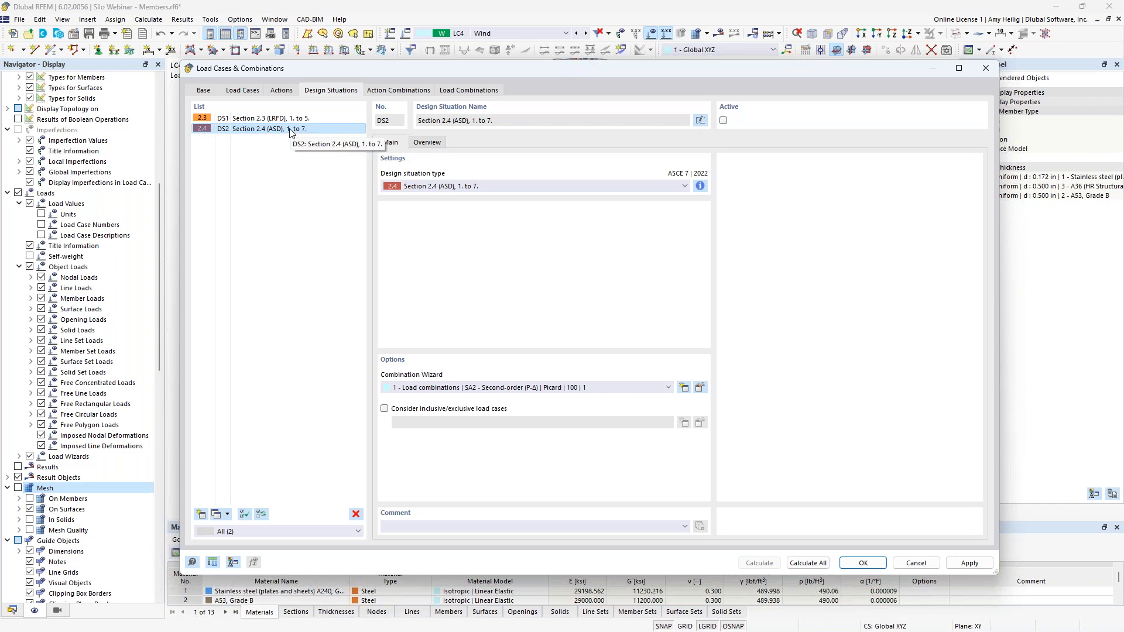
{"action": "left_click", "coordinate": [489, 92]}
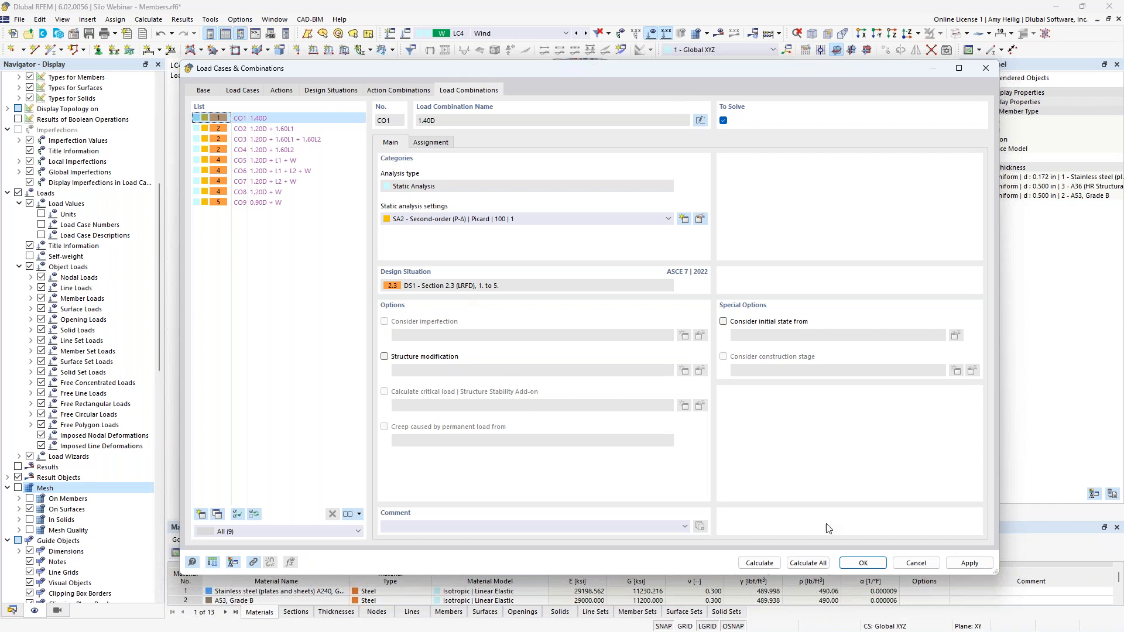
{"action": "left_click", "coordinate": [863, 562]}
Review the applied loads on the silo for load combinations CO3, CO4 and CO5
{"action": "left_click", "coordinate": [552, 35]}
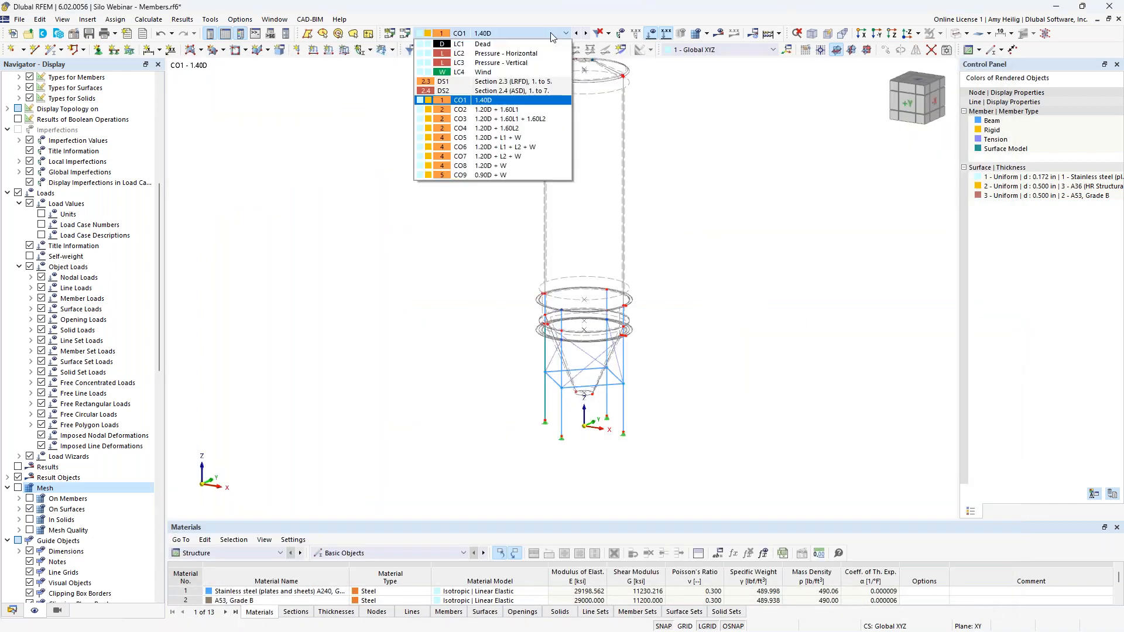
{"action": "left_click", "coordinate": [497, 119]}
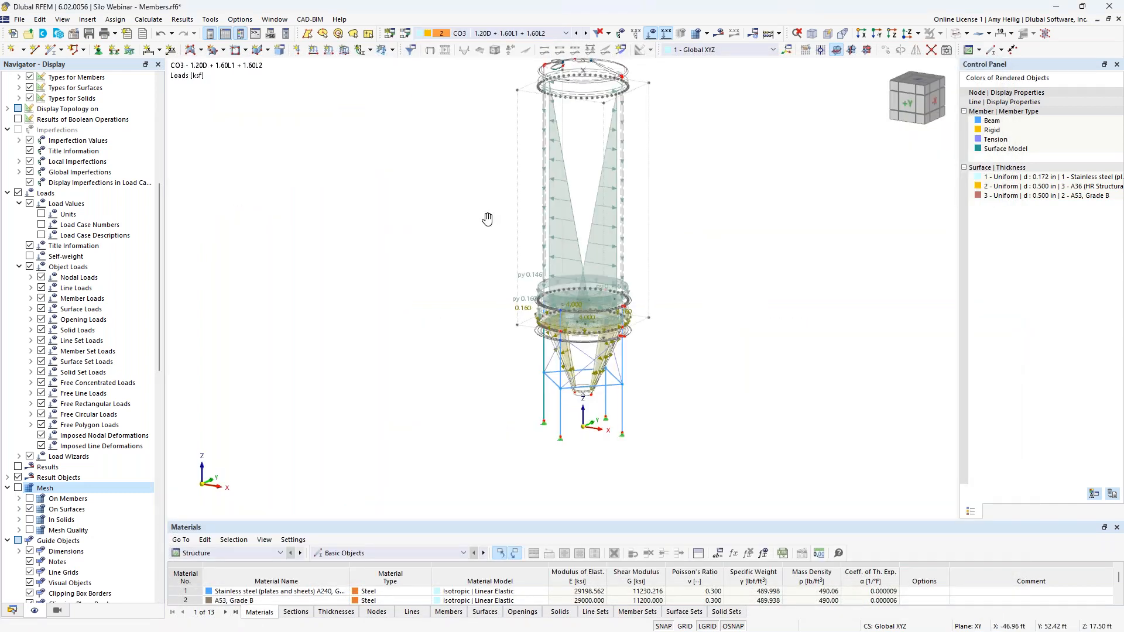
{"action": "scroll", "coordinate": [570, 348], "scroll_direction": "up", "scroll_amount": 2}
{"action": "scroll", "coordinate": [598, 384], "scroll_direction": "up", "scroll_amount": 2}
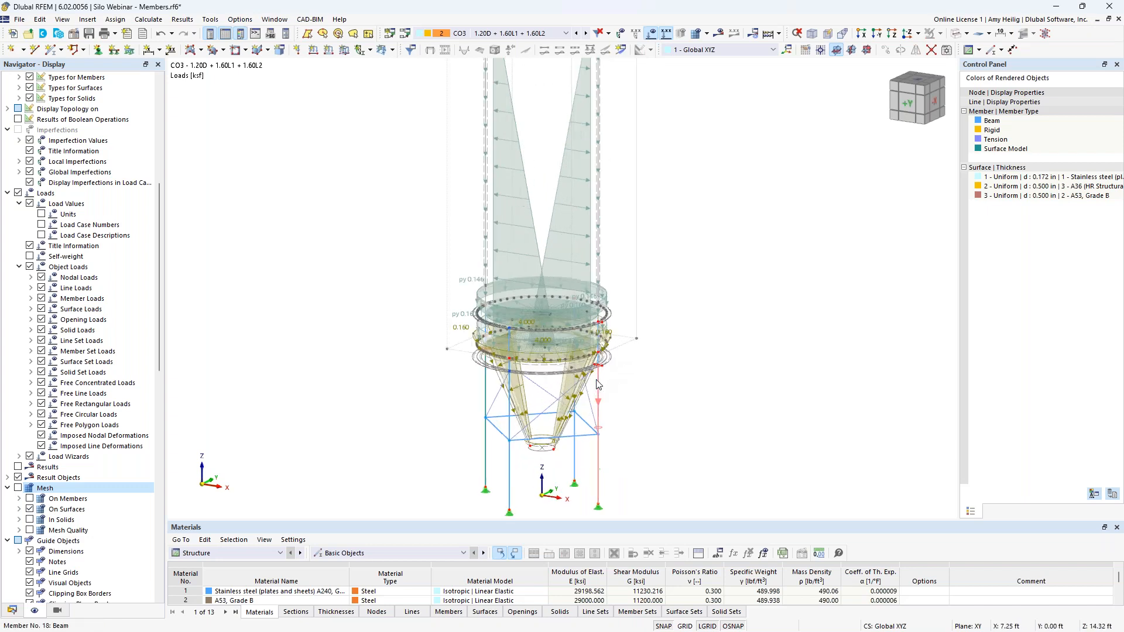
{"action": "scroll", "coordinate": [704, 257], "scroll_direction": "down", "scroll_amount": 2}
{"action": "middle_click_drag", "start_coordinate": [699, 255], "coordinate": [677, 328]}
{"action": "left_click", "coordinate": [586, 33]}
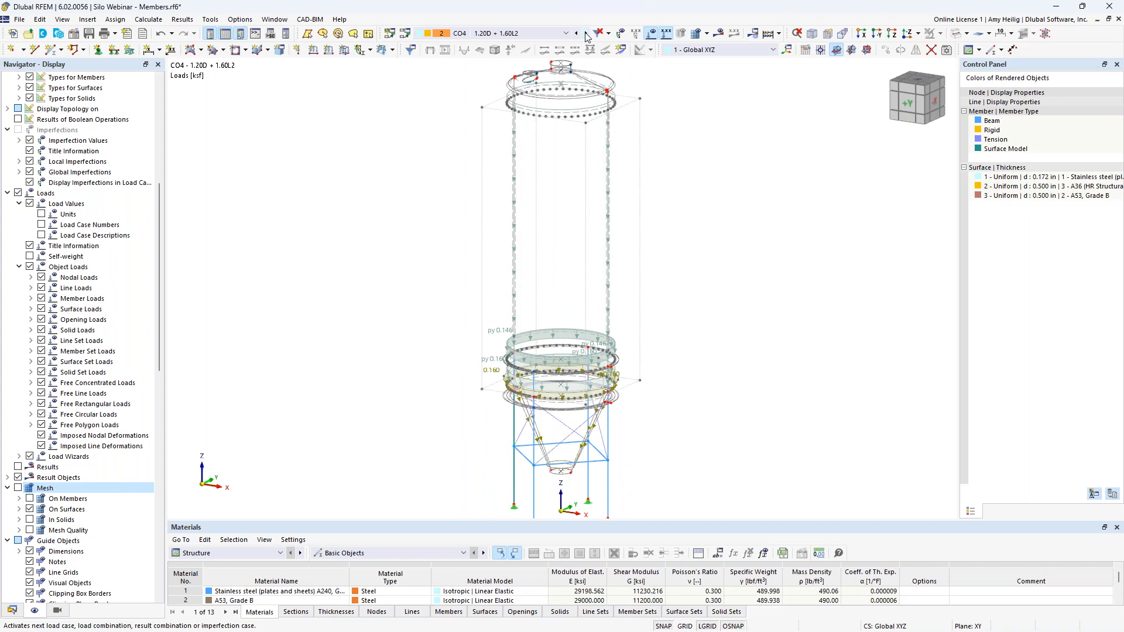
{"action": "left_click", "coordinate": [586, 34]}
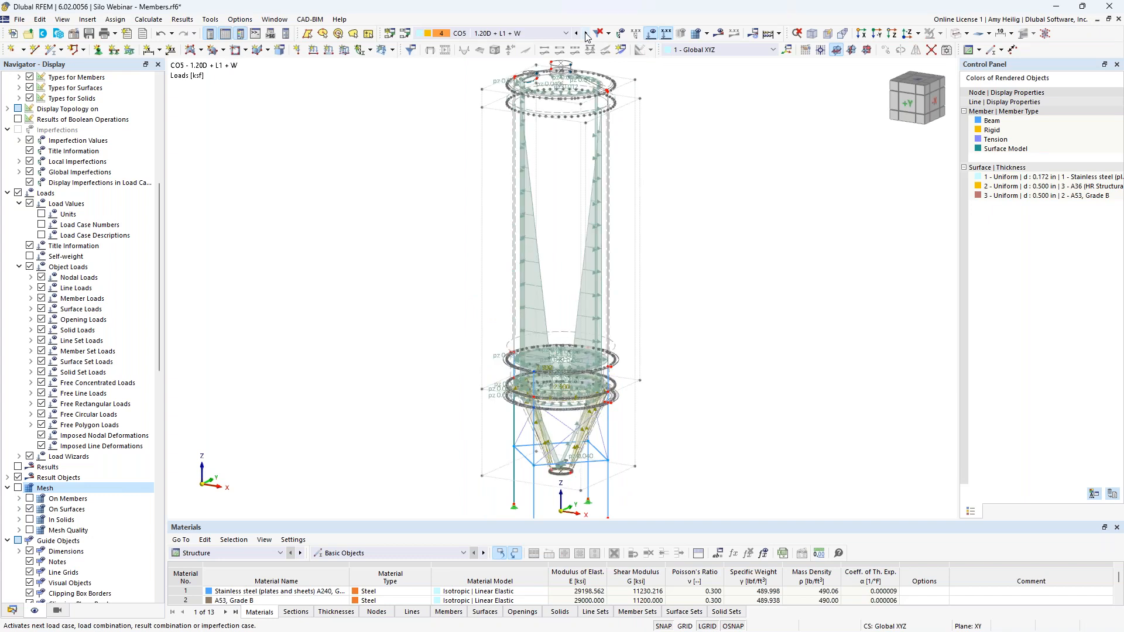
Calculate all load cases and combinations, and hide the load symbols in the CO5 global deformation results
{"action": "left_click", "coordinate": [147, 21]}
{"action": "left_click", "coordinate": [170, 33]}
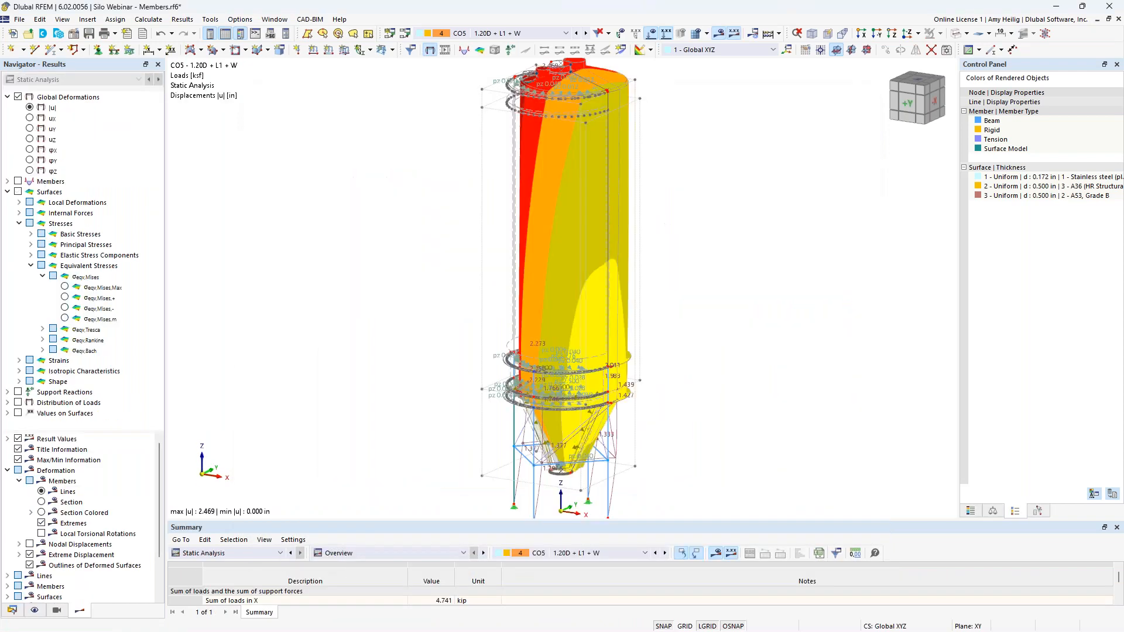
{"action": "scroll", "coordinate": [392, 261], "scroll_direction": "up", "scroll_amount": 1}
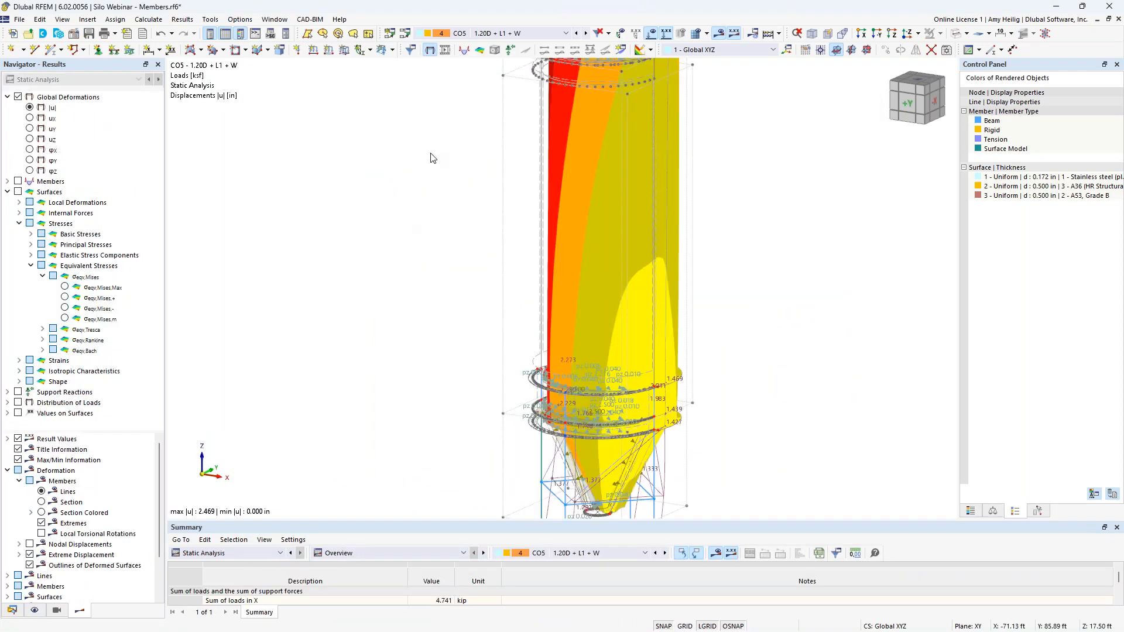
{"action": "left_click", "coordinate": [9, 193]}
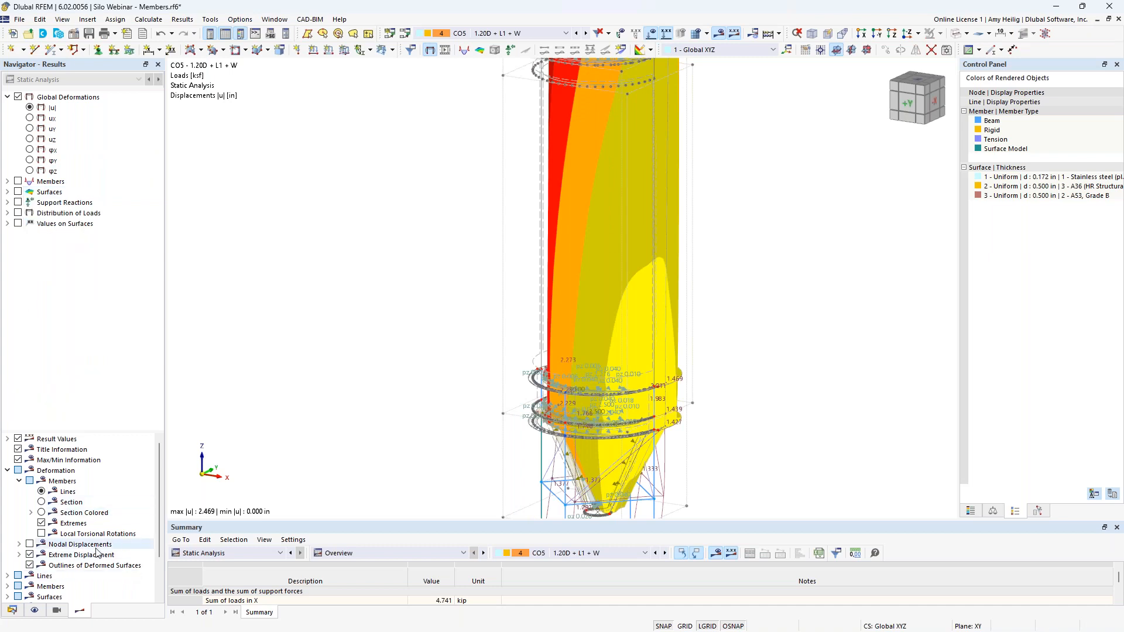
{"action": "left_click", "coordinate": [8, 471]}
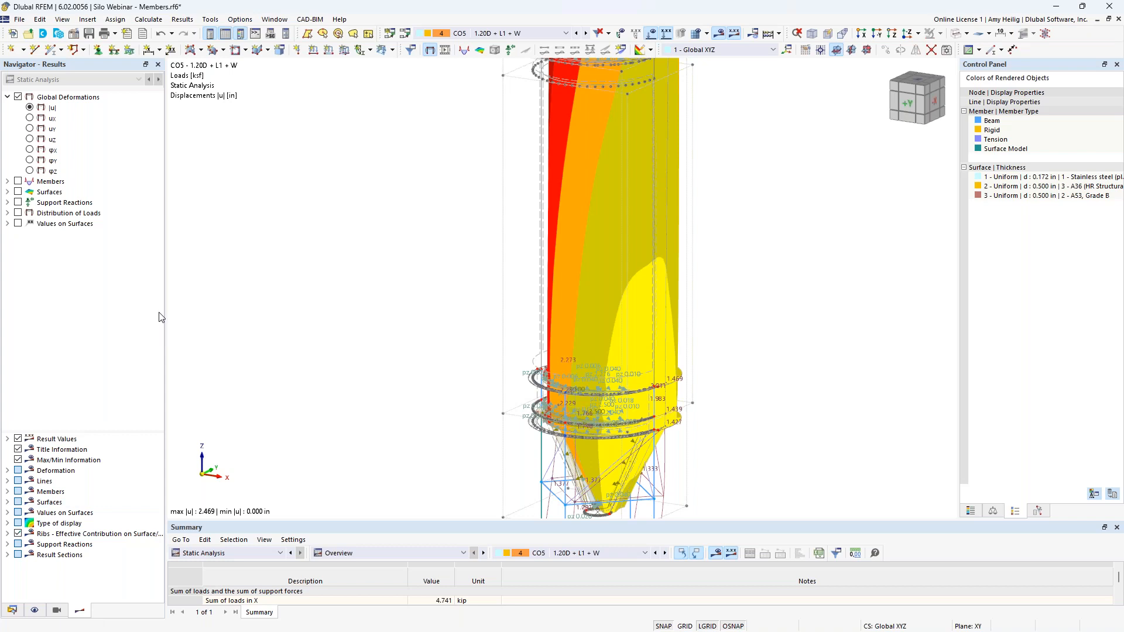
{"action": "scroll", "coordinate": [426, 319], "scroll_direction": "down", "scroll_amount": 2}
{"action": "scroll", "coordinate": [426, 363], "scroll_direction": "down", "scroll_amount": 2}
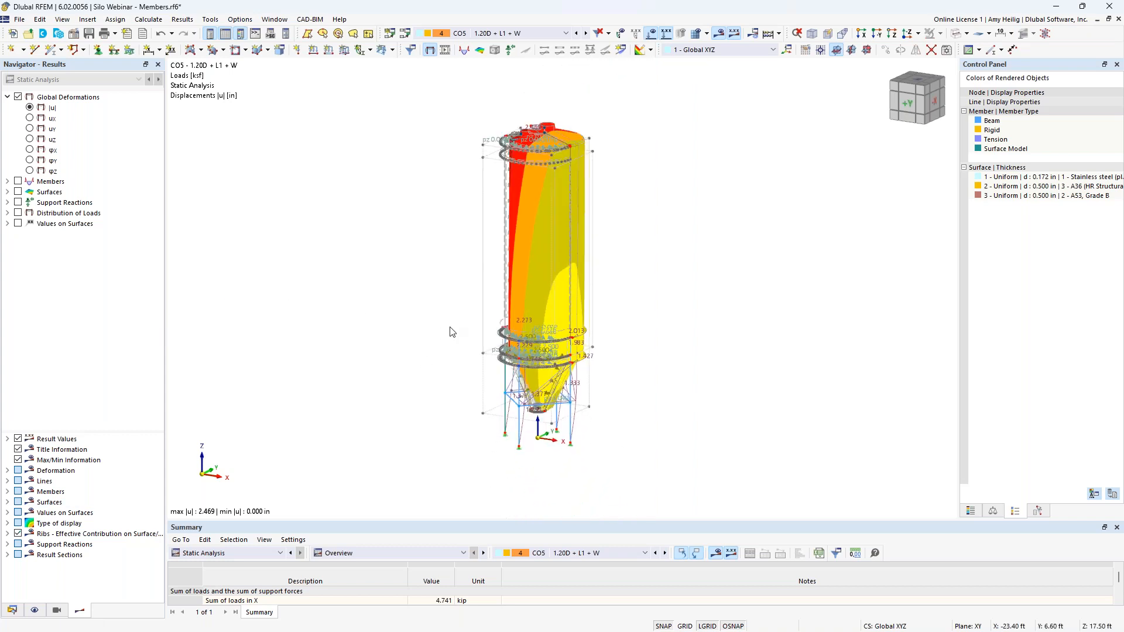
{"action": "left_click", "coordinate": [652, 34]}
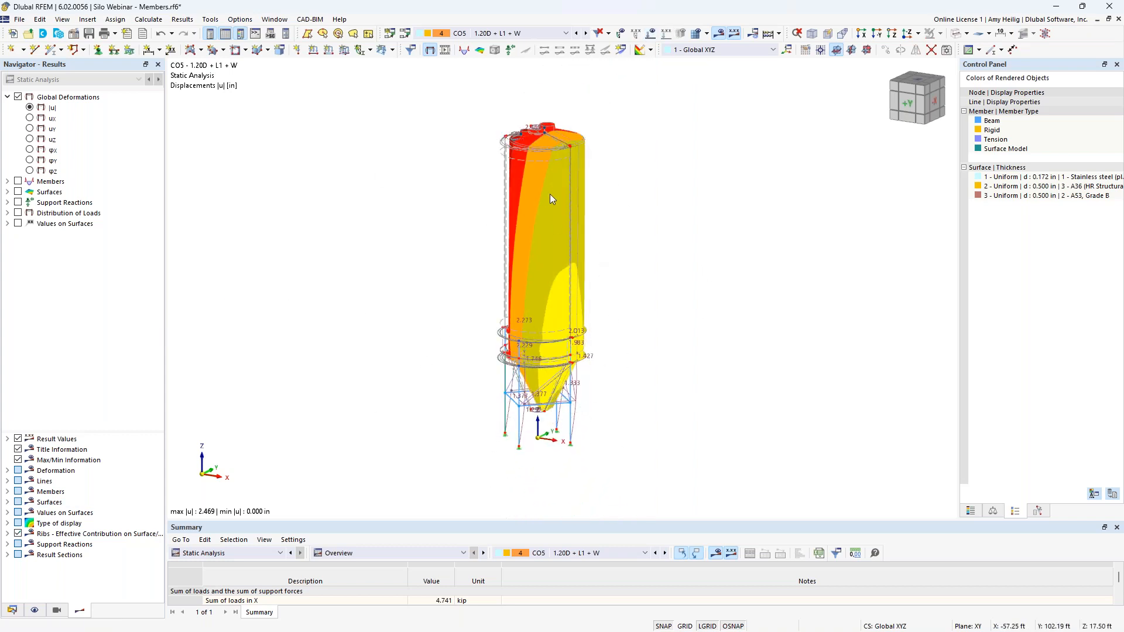
Set the members' deformation display to Section Colored for the CO5 results
{"action": "left_click", "coordinate": [500, 34]}
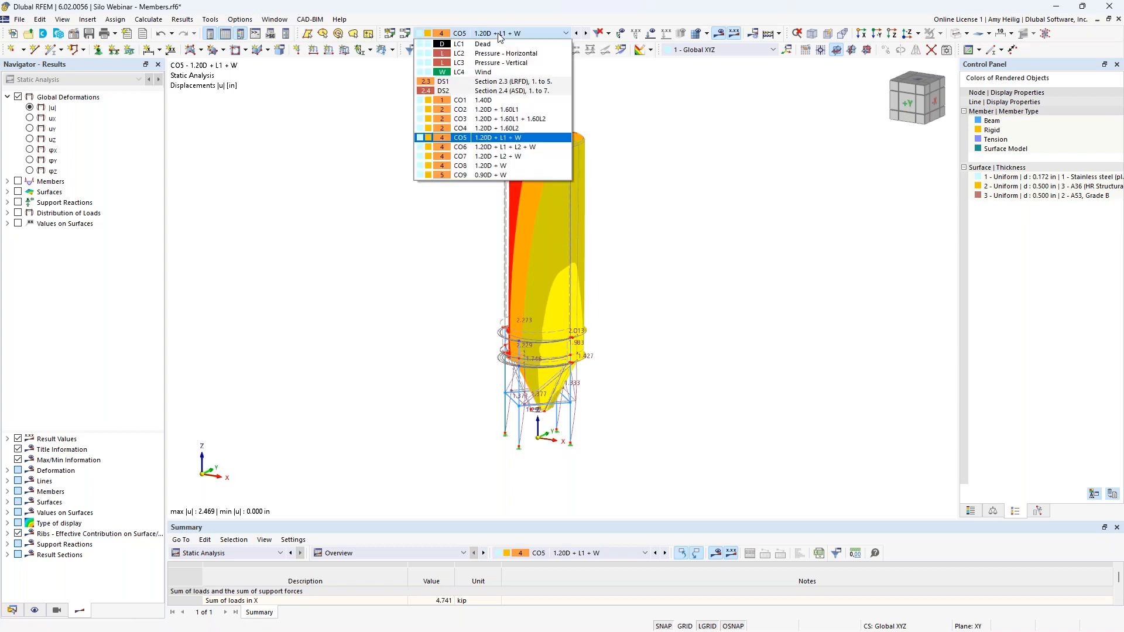
{"action": "left_click", "coordinate": [339, 219]}
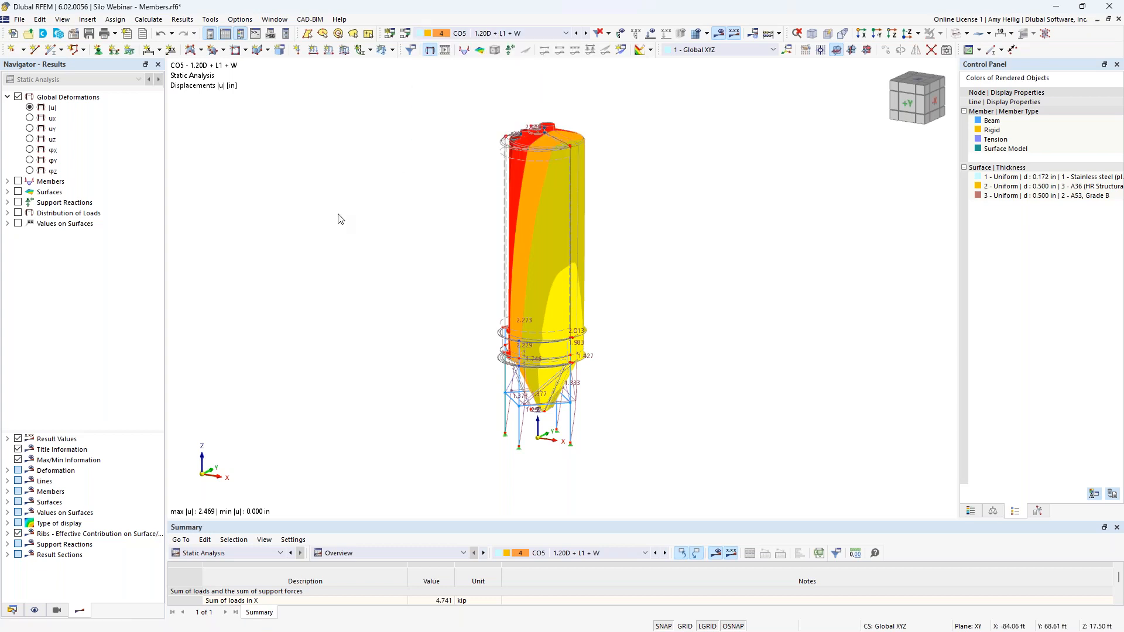
{"action": "left_click", "coordinate": [8, 472]}
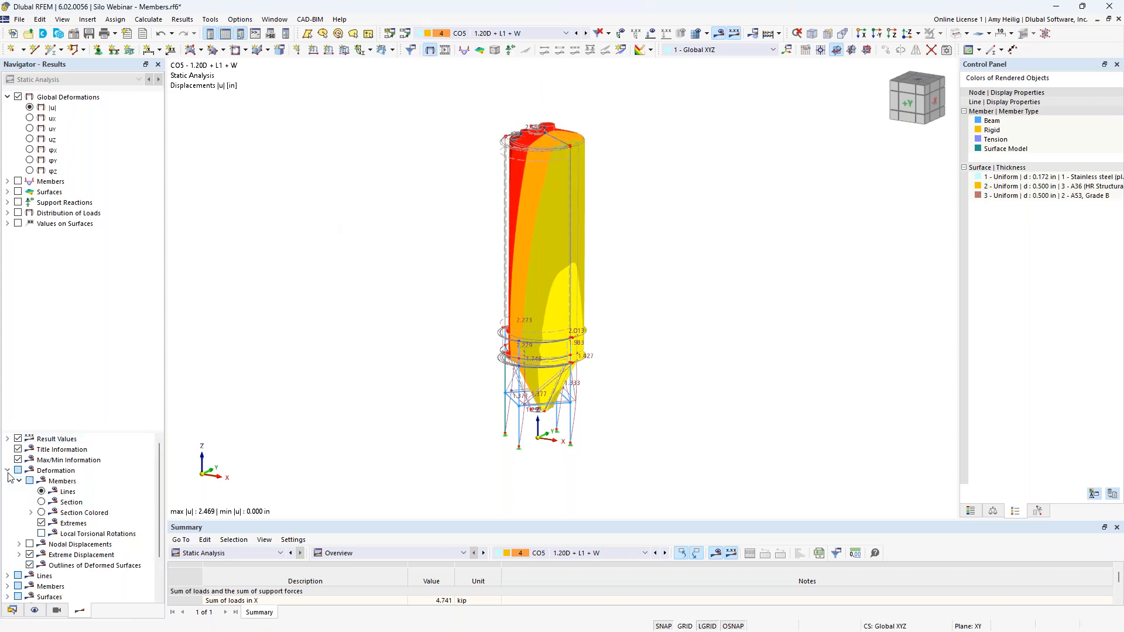
{"action": "left_click", "coordinate": [41, 513]}
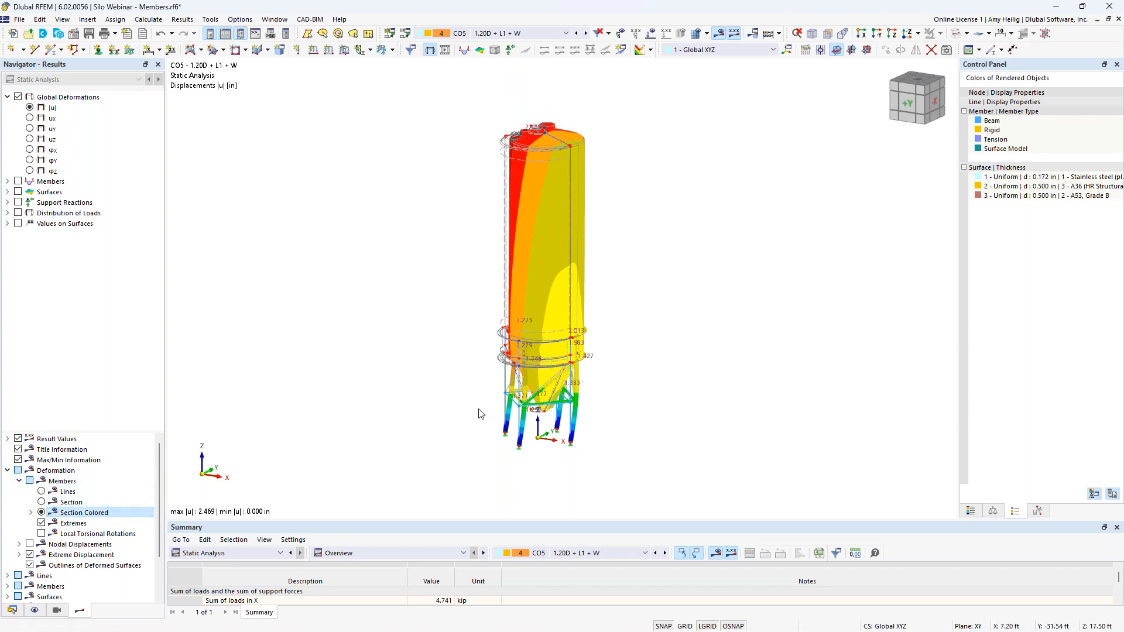
{"action": "scroll", "coordinate": [505, 413], "scroll_direction": "up", "scroll_amount": 1}
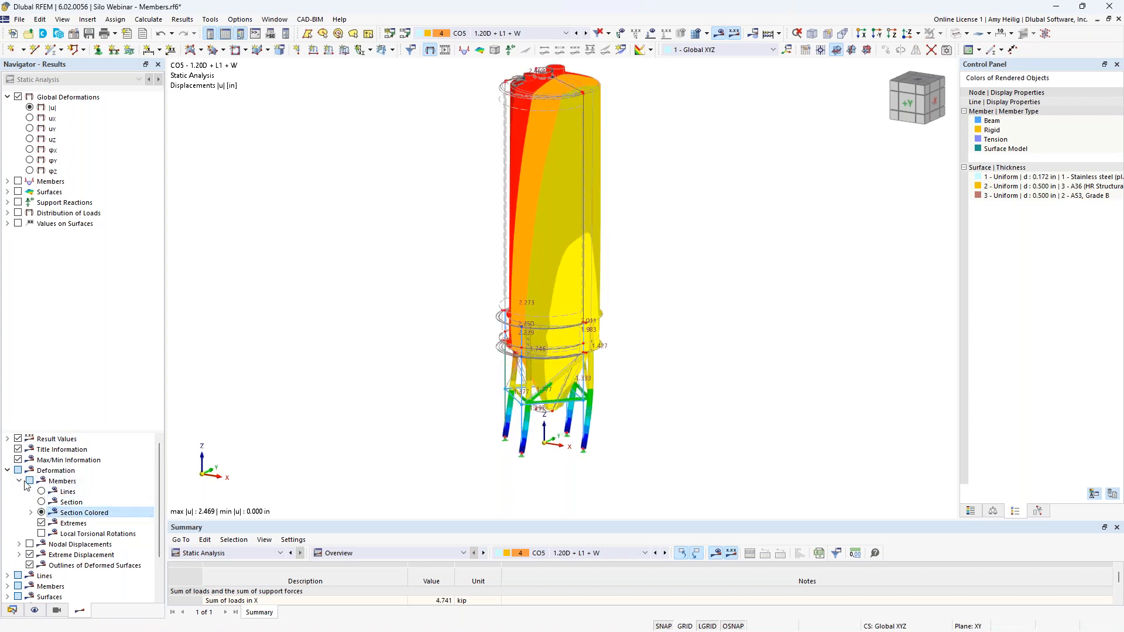
{"action": "left_click", "coordinate": [8, 472]}
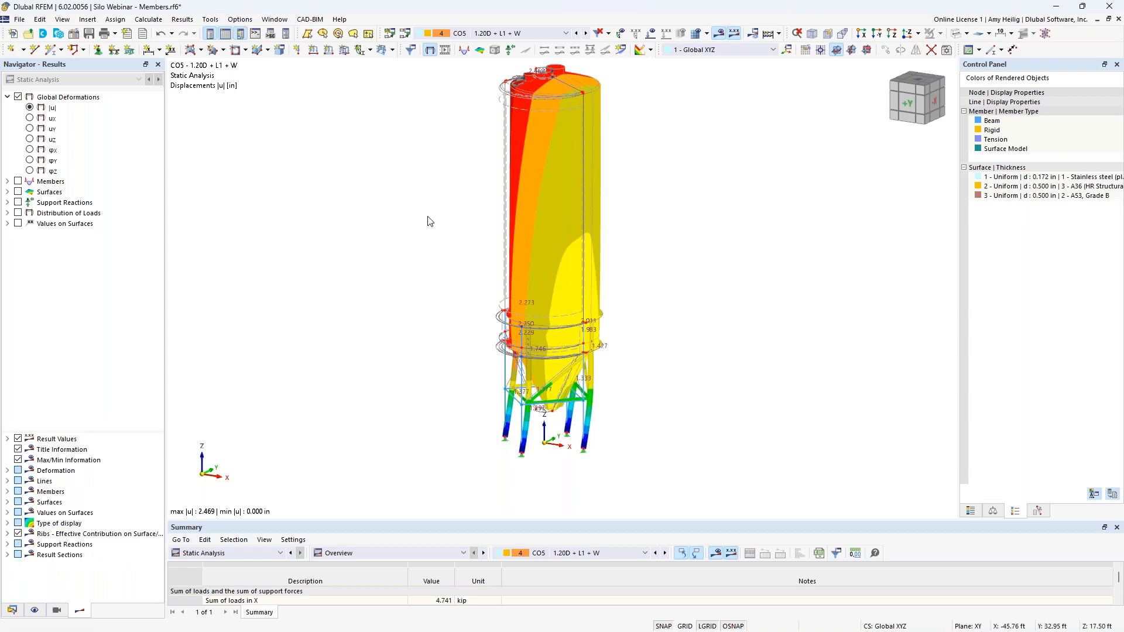
Compare the global deformations of load combinations CO6 to CO9 with the color scale shown, and return to CO7
{"action": "left_click", "coordinate": [585, 34]}
{"action": "left_click", "coordinate": [585, 34]}
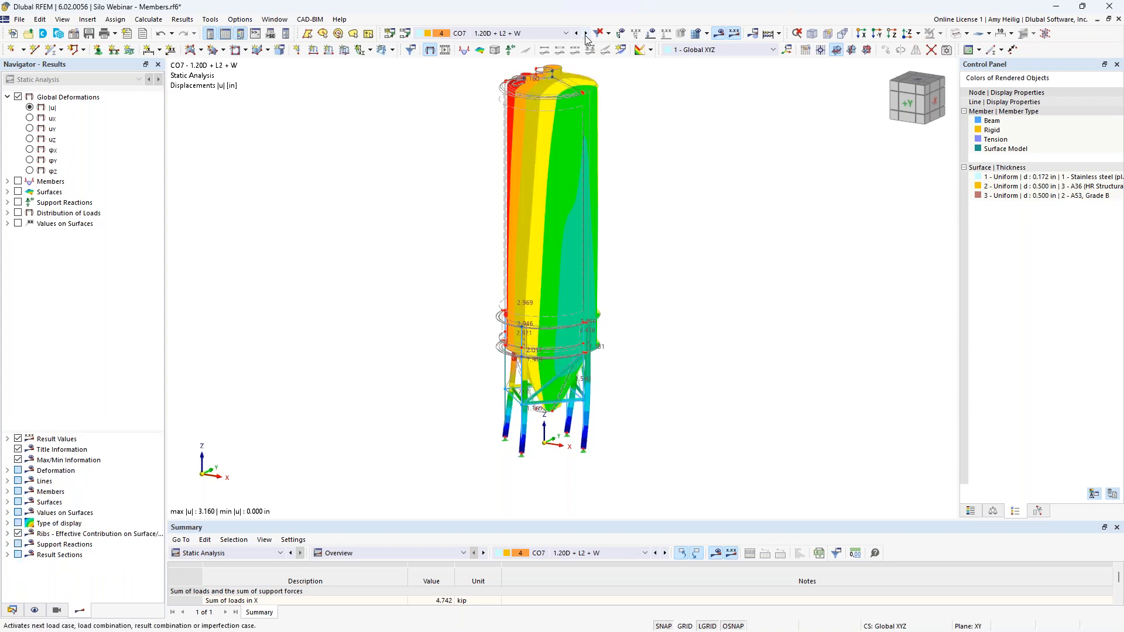
{"action": "left_click", "coordinate": [585, 34]}
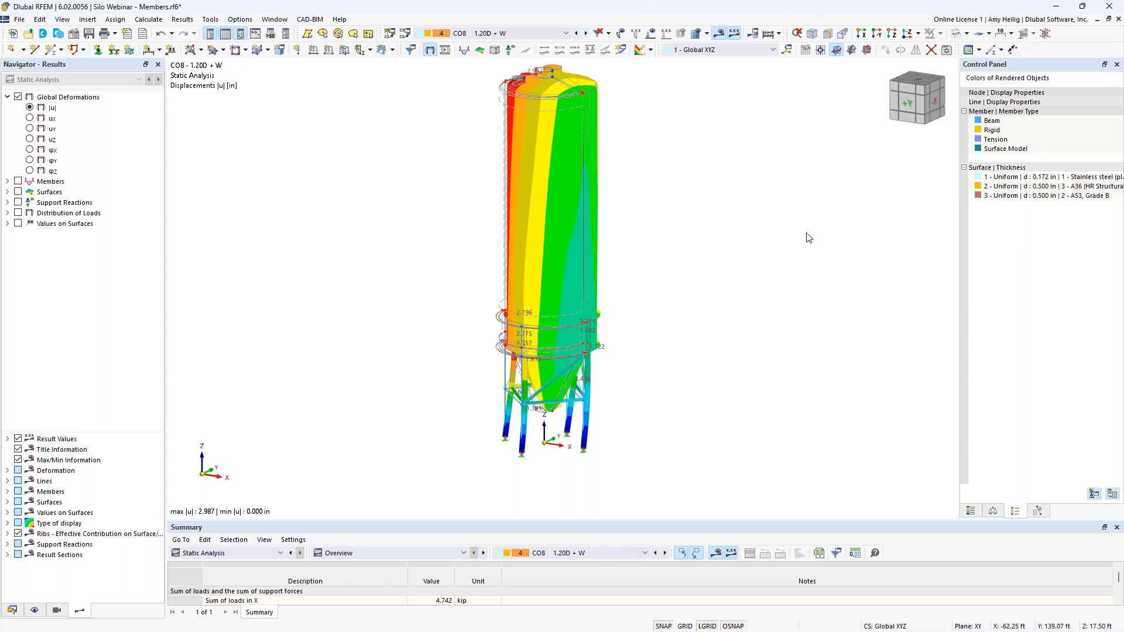
{"action": "left_click", "coordinate": [967, 512]}
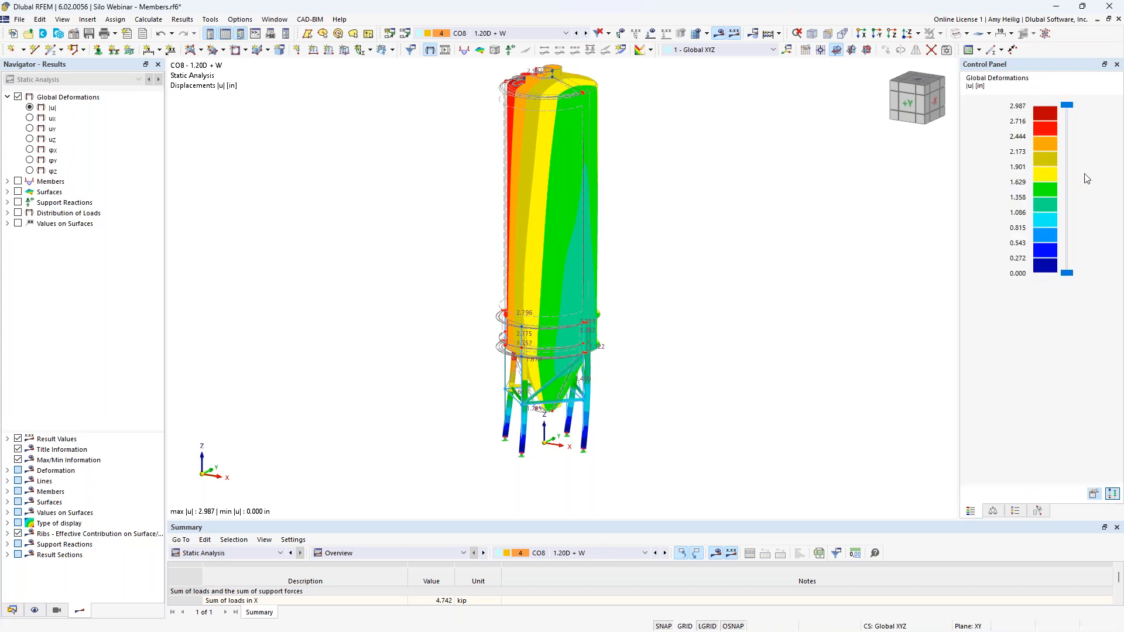
{"action": "left_click", "coordinate": [585, 33]}
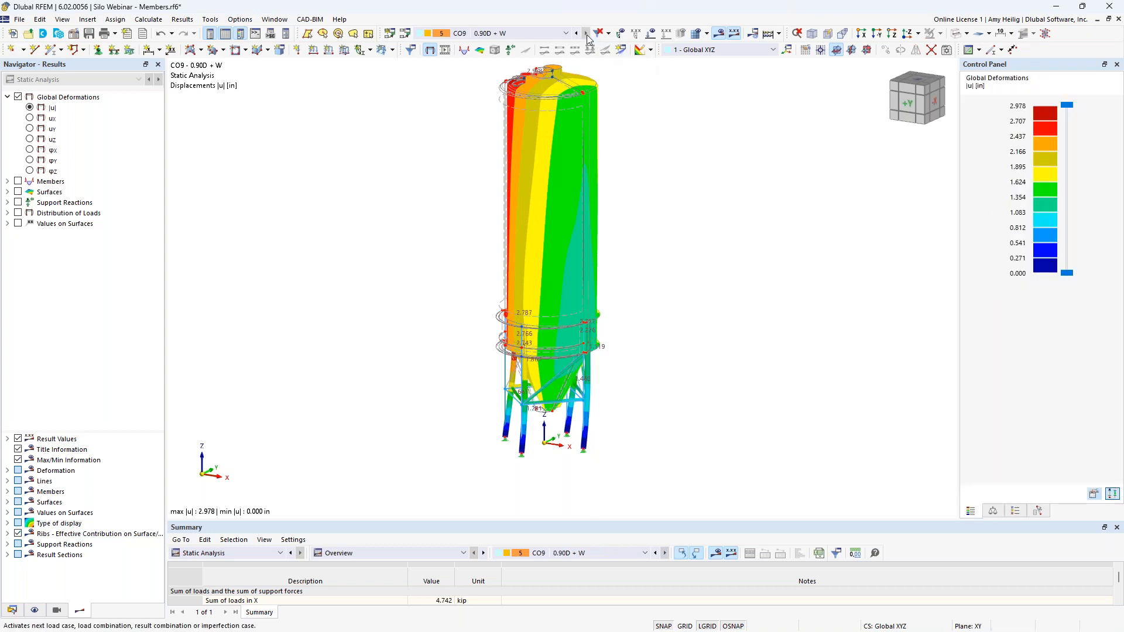
{"action": "left_click", "coordinate": [576, 34]}
{"action": "left_click", "coordinate": [576, 33]}
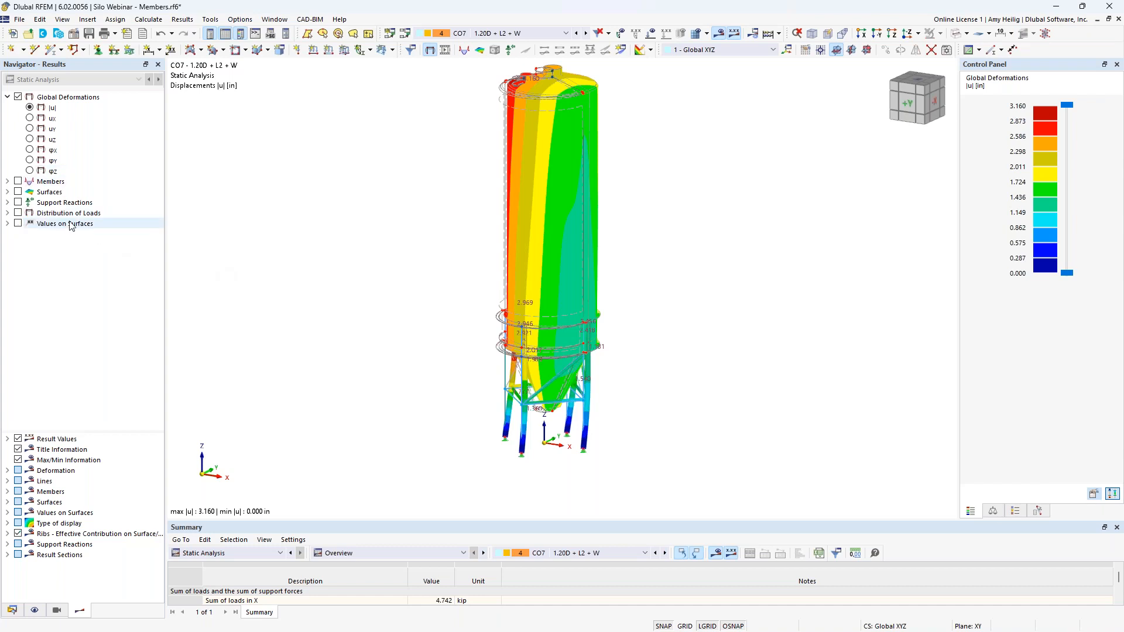
Turn on the Distribution of Loads results and show the global pZ surface loads for the LC4 Wind load case
{"action": "left_click", "coordinate": [8, 213]}
{"action": "left_click", "coordinate": [18, 213]}
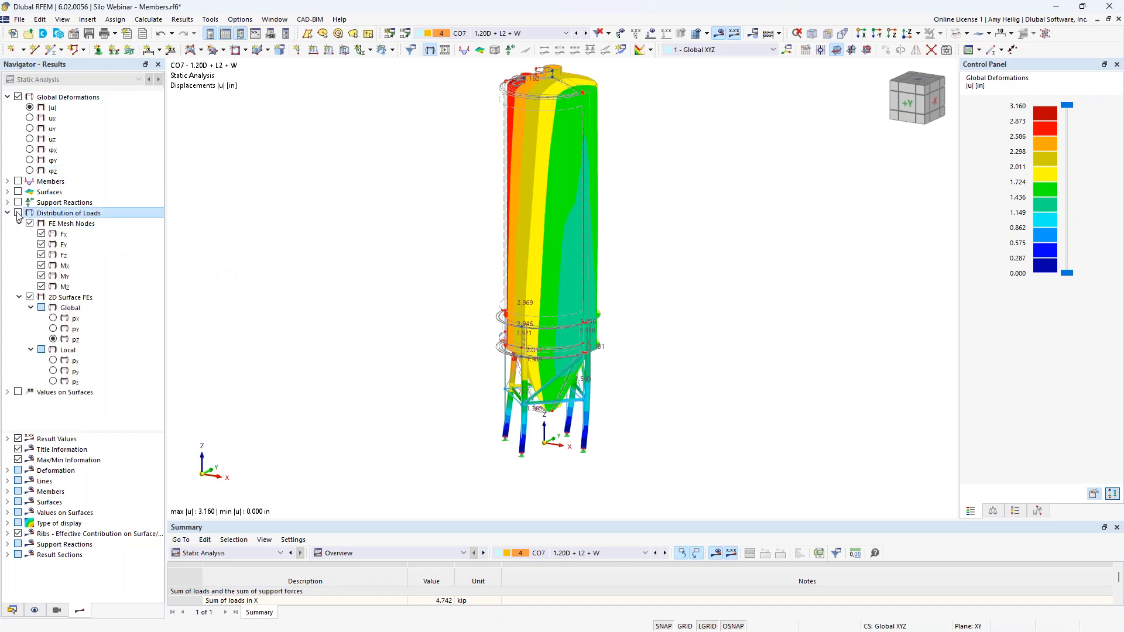
{"action": "left_click", "coordinate": [504, 33]}
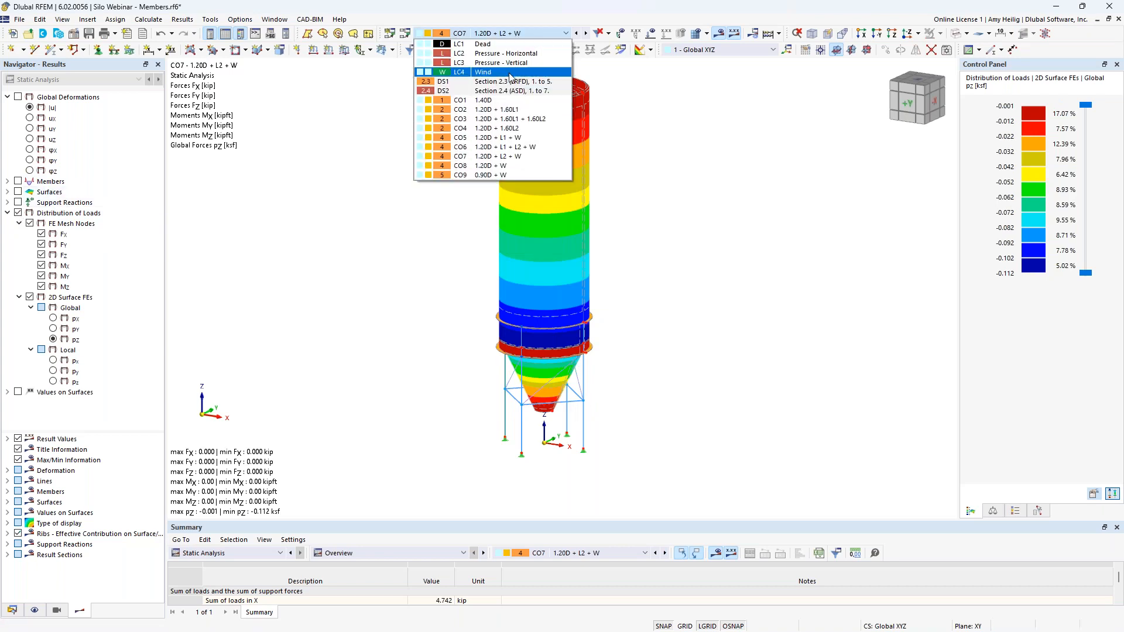
{"action": "left_click", "coordinate": [510, 73]}
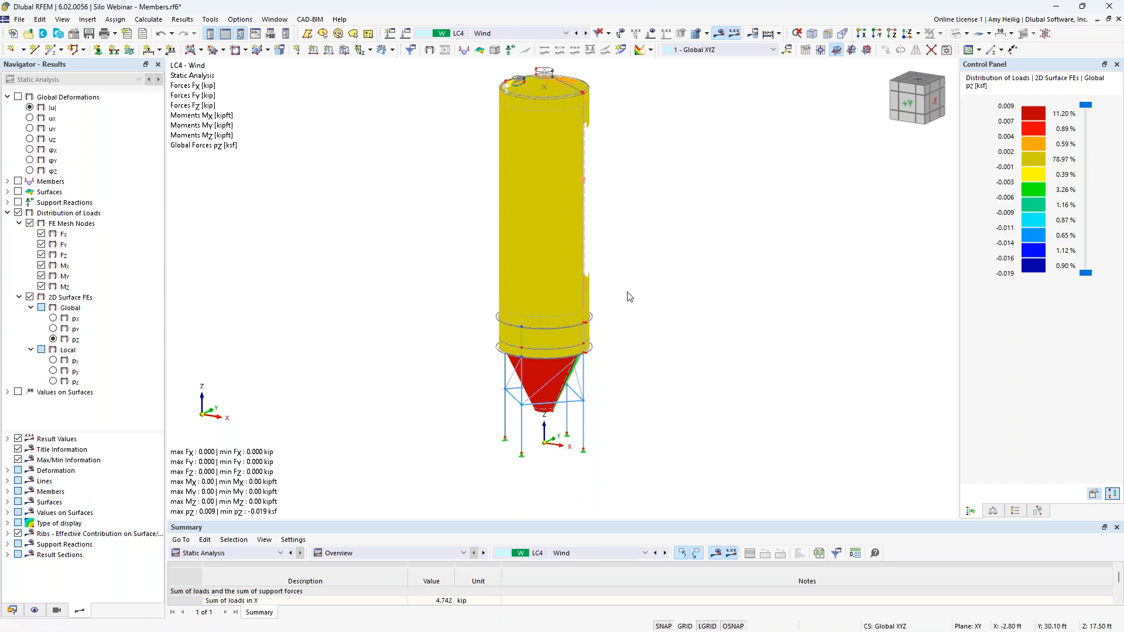
Show the global pX surface loads for the LC4 Wind load case and examine their distribution around the silo wall
{"action": "middle_click_drag", "start_coordinate": [629, 297], "coordinate": [724, 328], "text": "ctrl"}
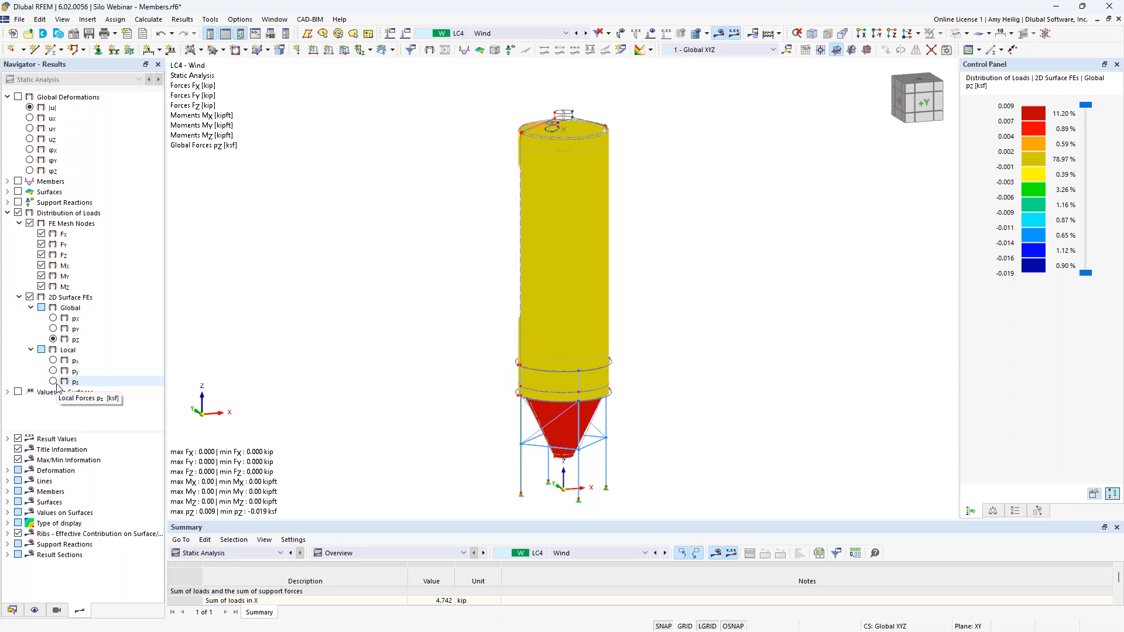
{"action": "left_click", "coordinate": [53, 319]}
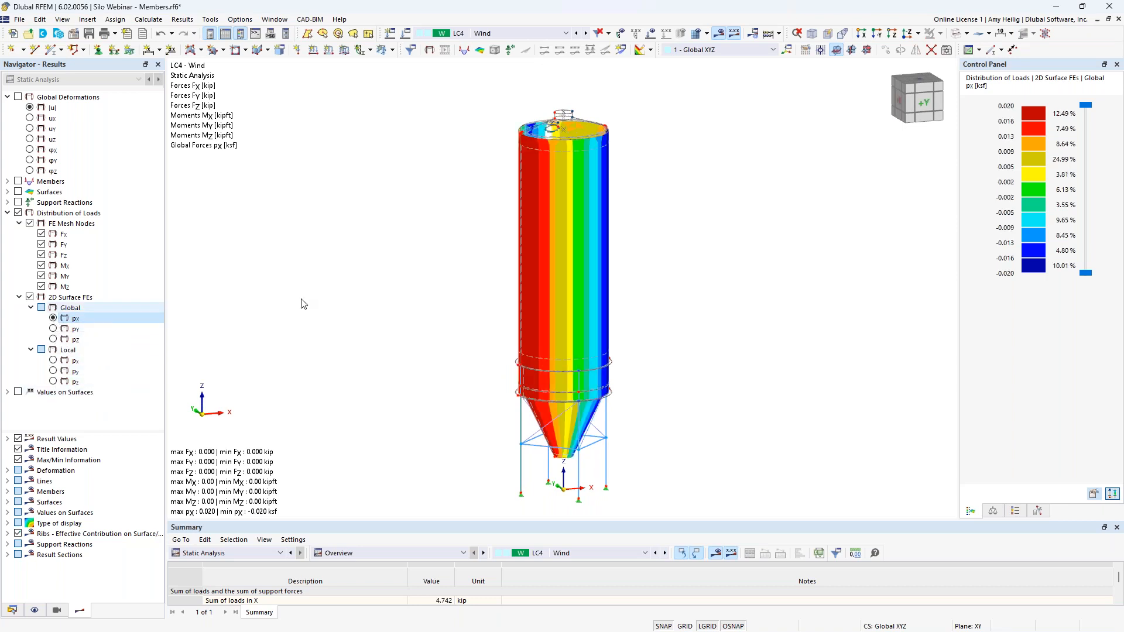
{"action": "middle_click_drag", "start_coordinate": [496, 354], "coordinate": [495, 334]}
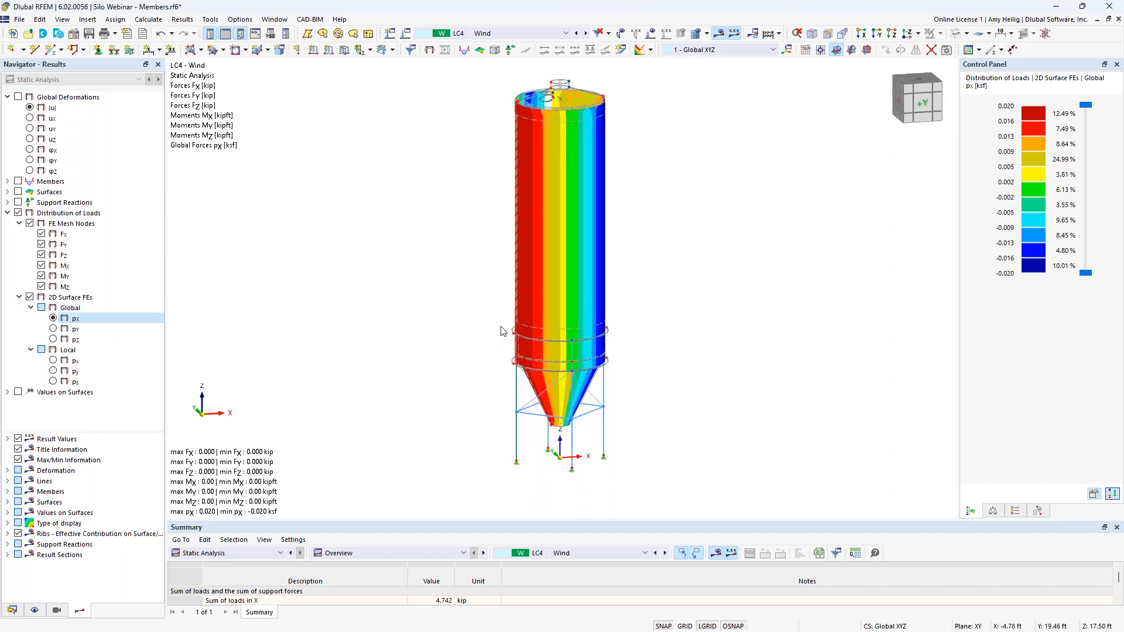
{"action": "scroll", "coordinate": [503, 330], "scroll_direction": "up", "scroll_amount": 3}
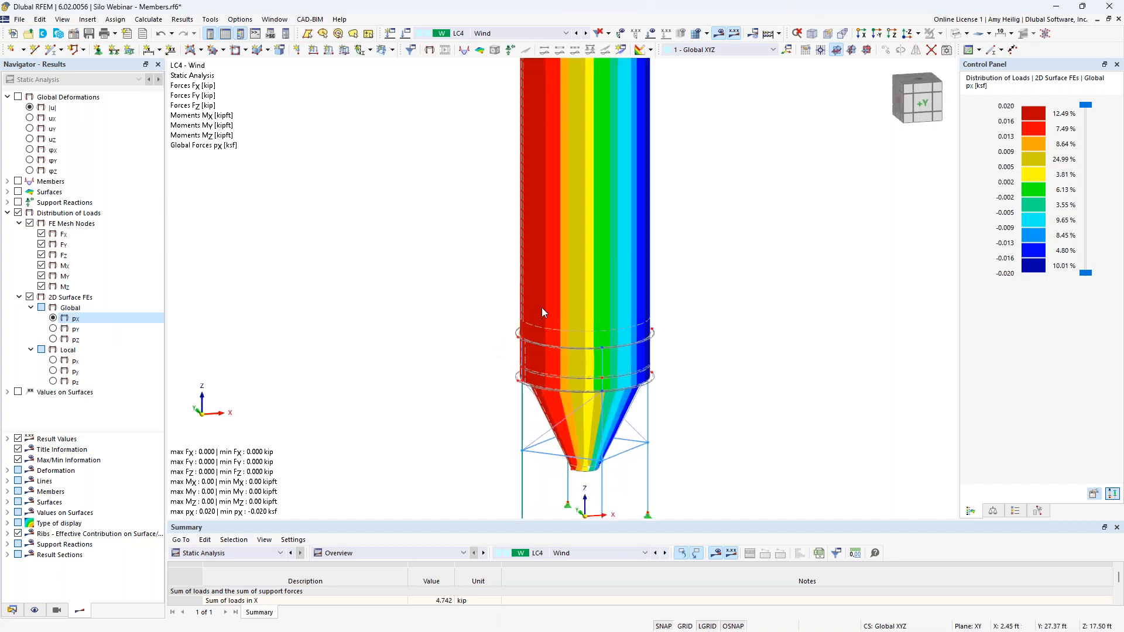
{"action": "middle_click_drag", "start_coordinate": [698, 273], "coordinate": [706, 312]}
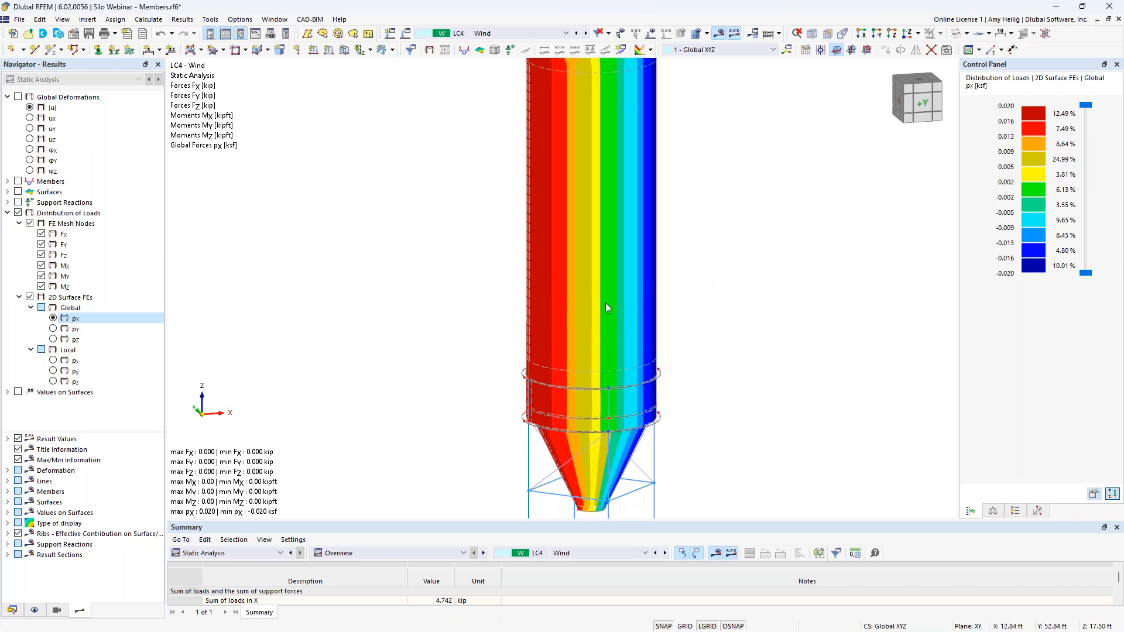
{"action": "middle_click_drag", "start_coordinate": [695, 314], "coordinate": [654, 305], "text": "ctrl"}
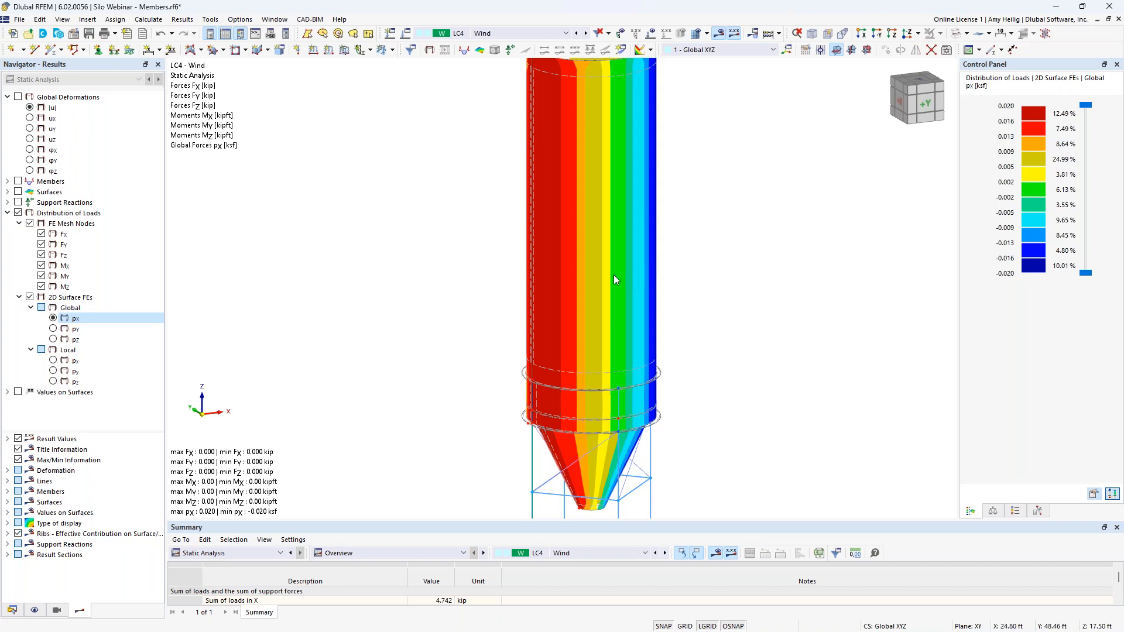
{"action": "middle_click_drag", "start_coordinate": [738, 308], "coordinate": [683, 307], "text": "ctrl"}
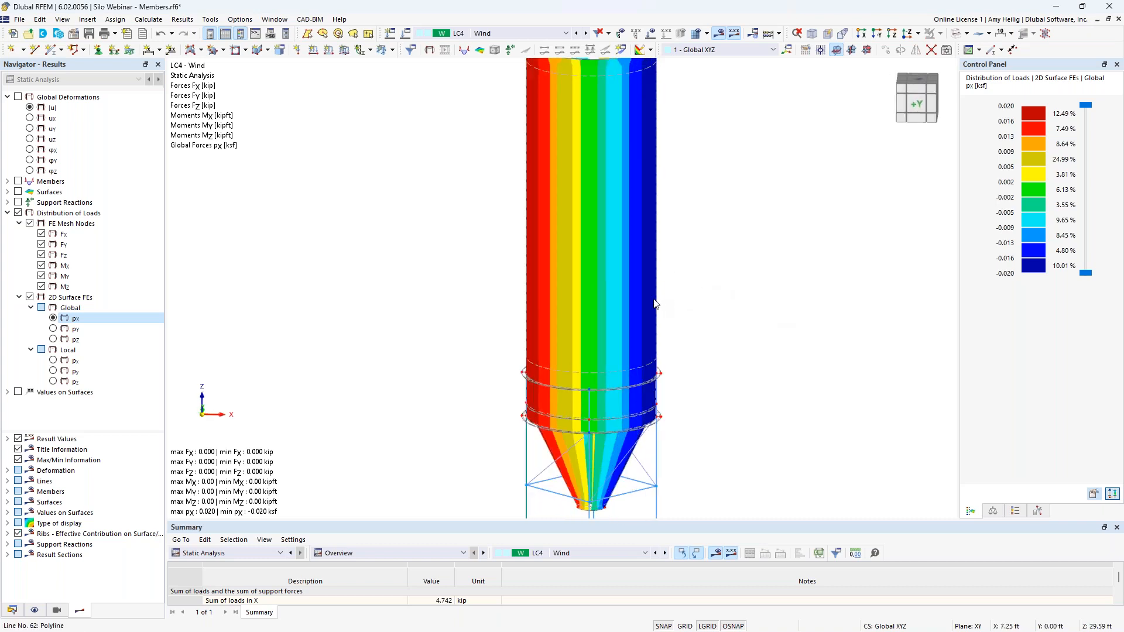
Show the local pz surface loads for LC2 Pressure - Horizontal, with the FE mesh node loads hidden, and examine them over the silo height
{"action": "left_click", "coordinate": [534, 35]}
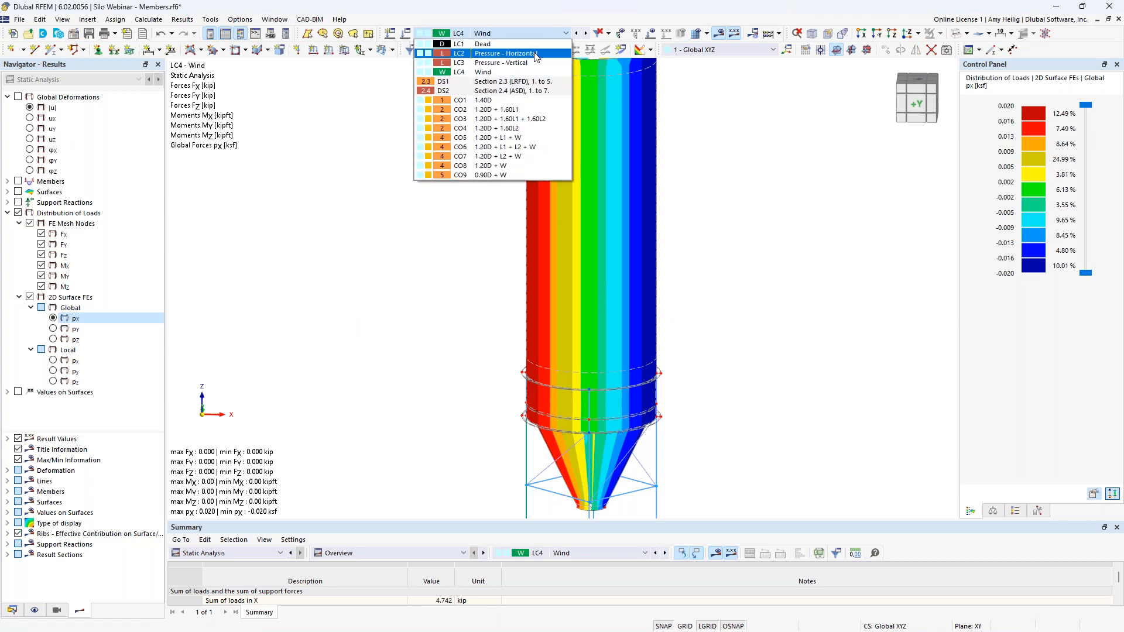
{"action": "left_click", "coordinate": [503, 53]}
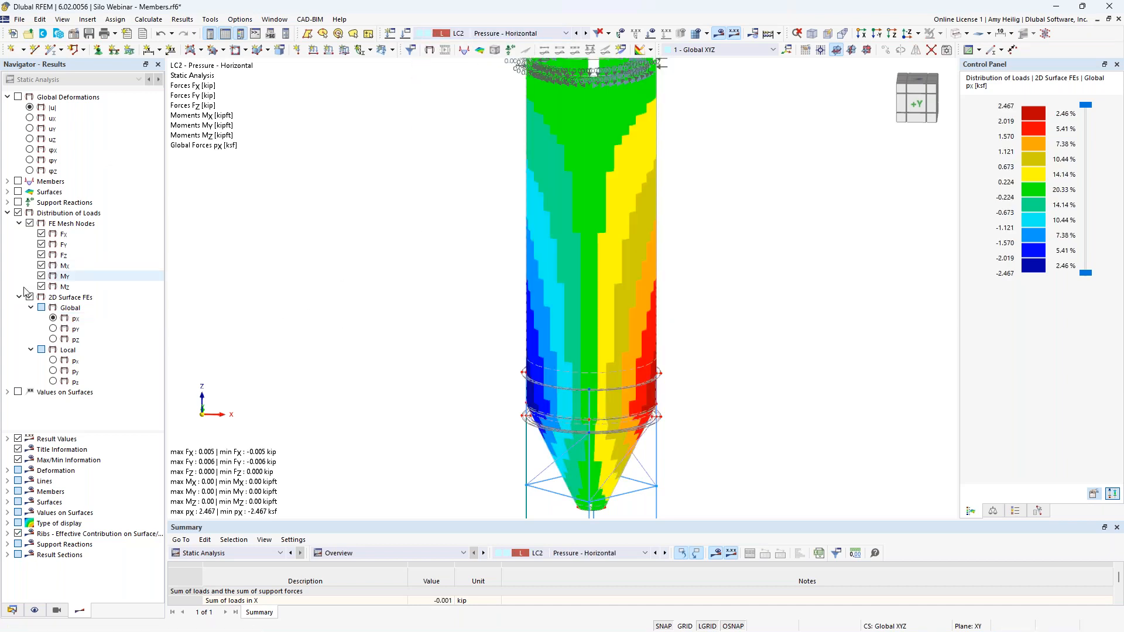
{"action": "left_click", "coordinate": [53, 381]}
{"action": "scroll", "coordinate": [440, 341], "scroll_direction": "down", "scroll_amount": 1}
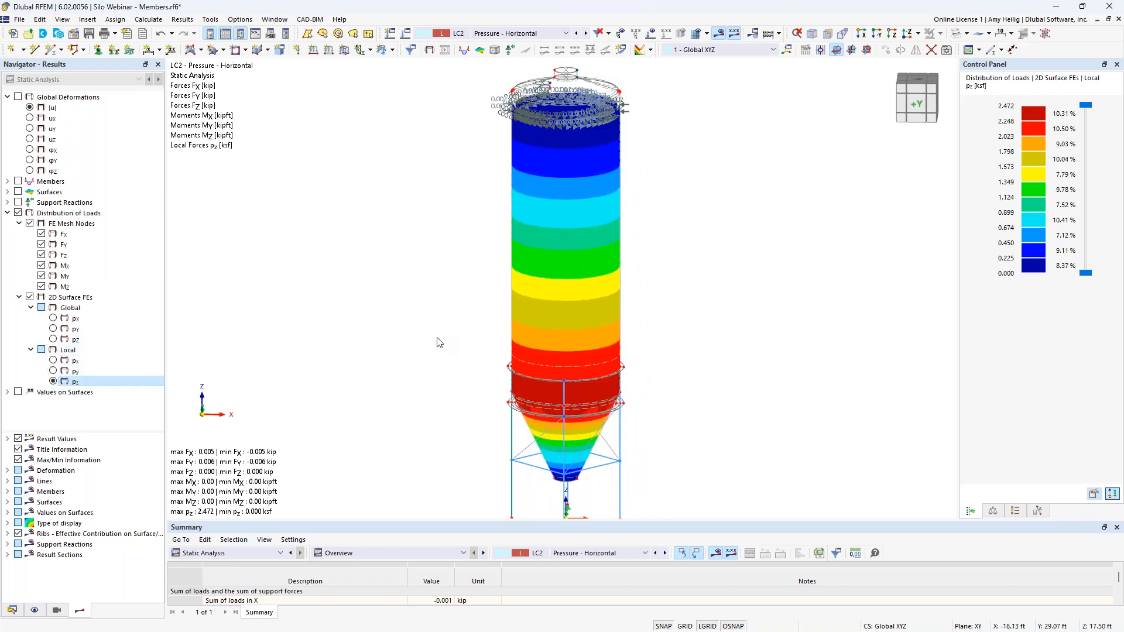
{"action": "left_click", "coordinate": [29, 223]}
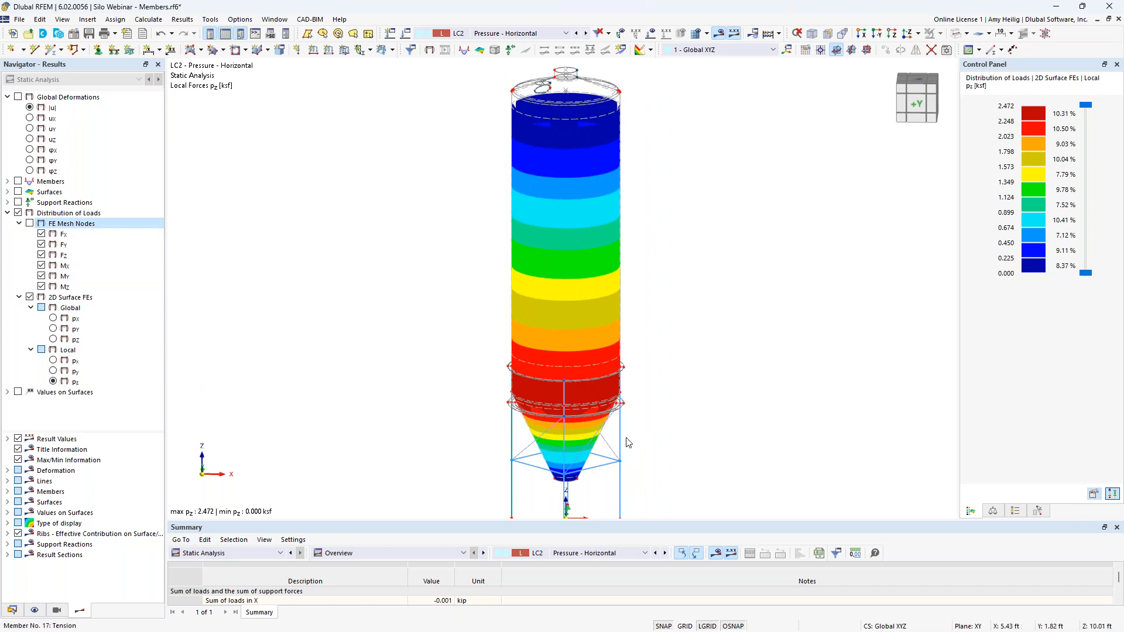
{"action": "middle_click_drag", "start_coordinate": [629, 387], "coordinate": [634, 354], "text": "ctrl"}
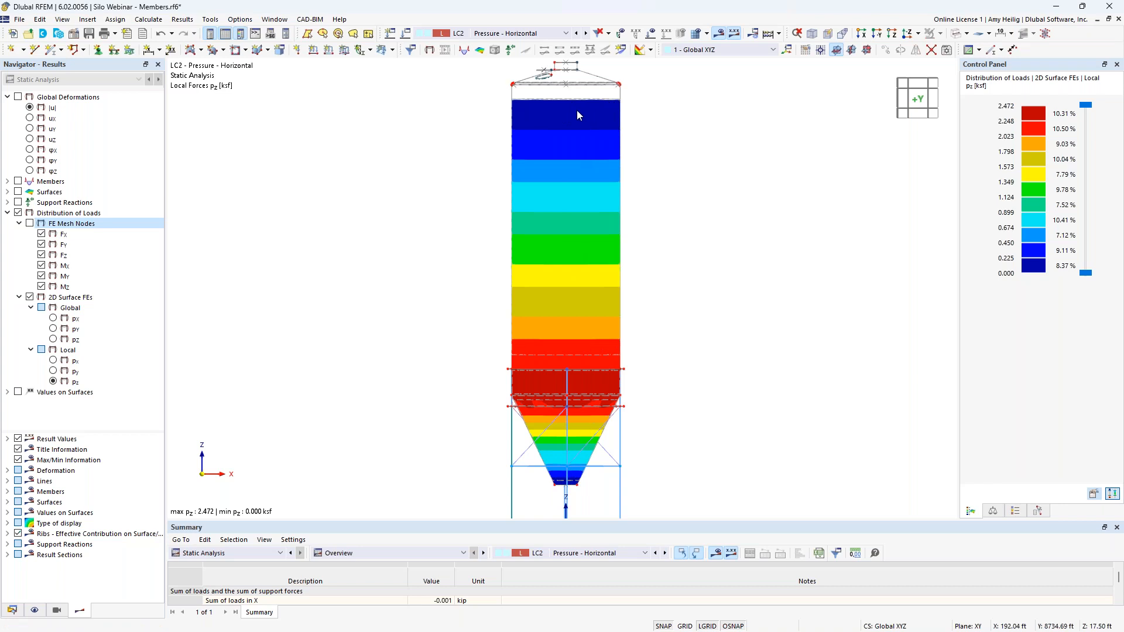
{"action": "middle_click_drag", "start_coordinate": [666, 169], "coordinate": [693, 187], "text": "ctrl"}
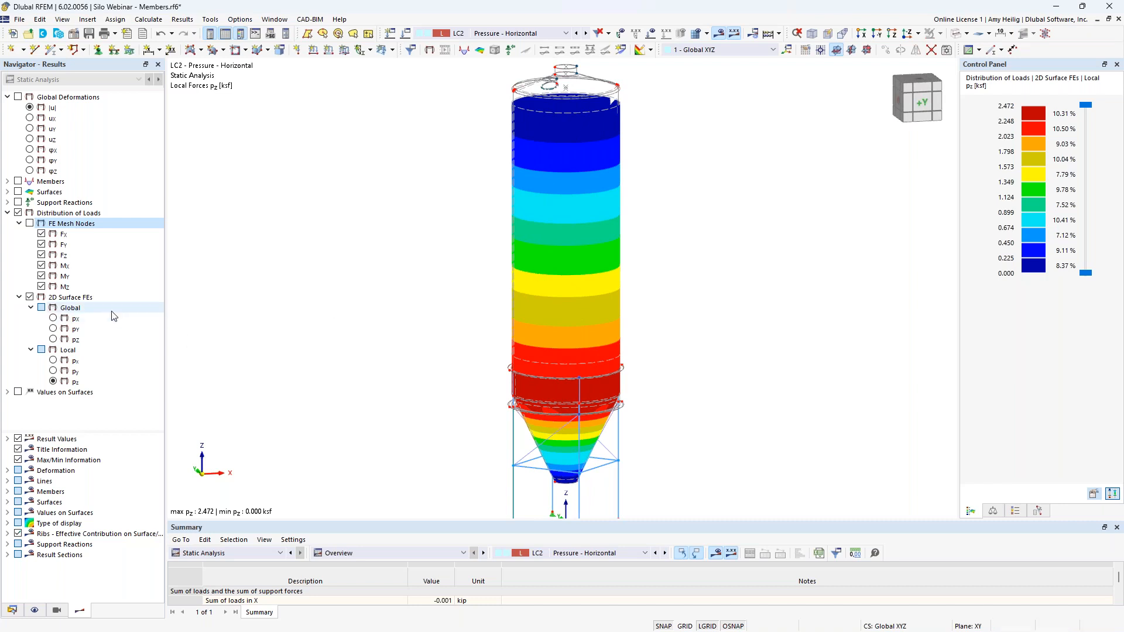
Turn off the load distribution results and display the members' axial forces N on the support legs for LC2
{"action": "left_click", "coordinate": [7, 214]}
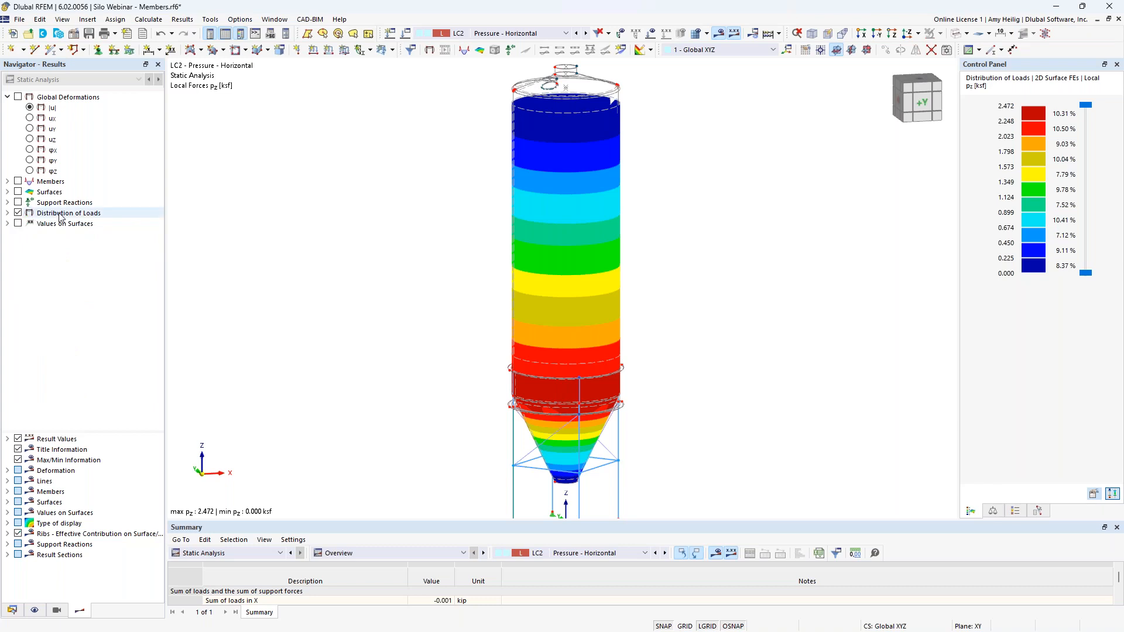
{"action": "left_click", "coordinate": [7, 182]}
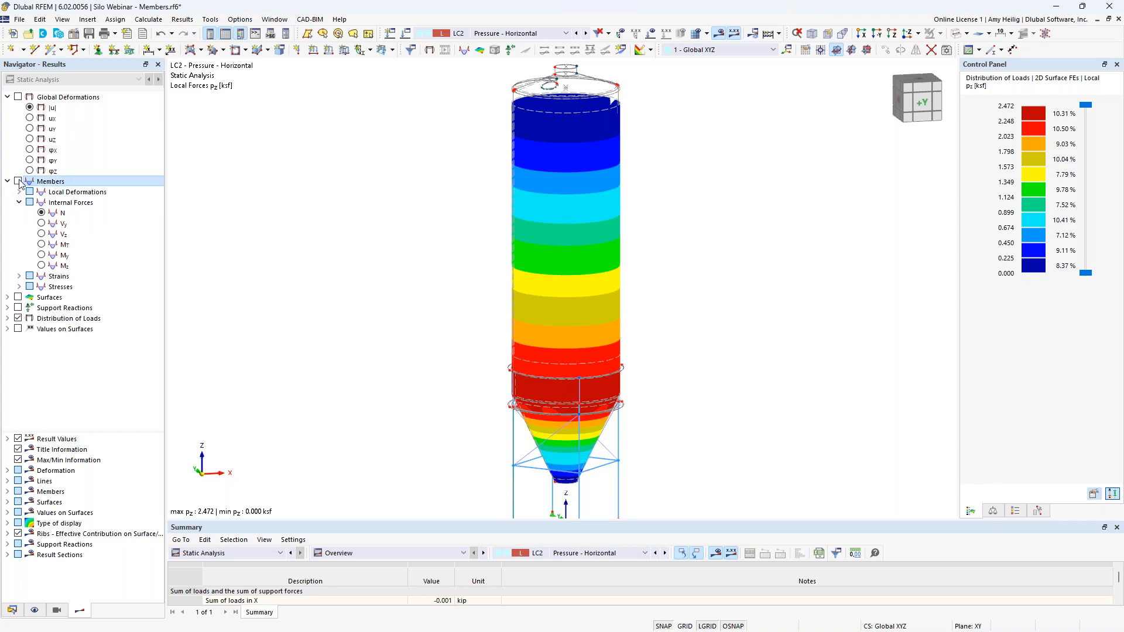
{"action": "left_click", "coordinate": [18, 181]}
{"action": "middle_click_drag", "start_coordinate": [422, 409], "coordinate": [436, 257]}
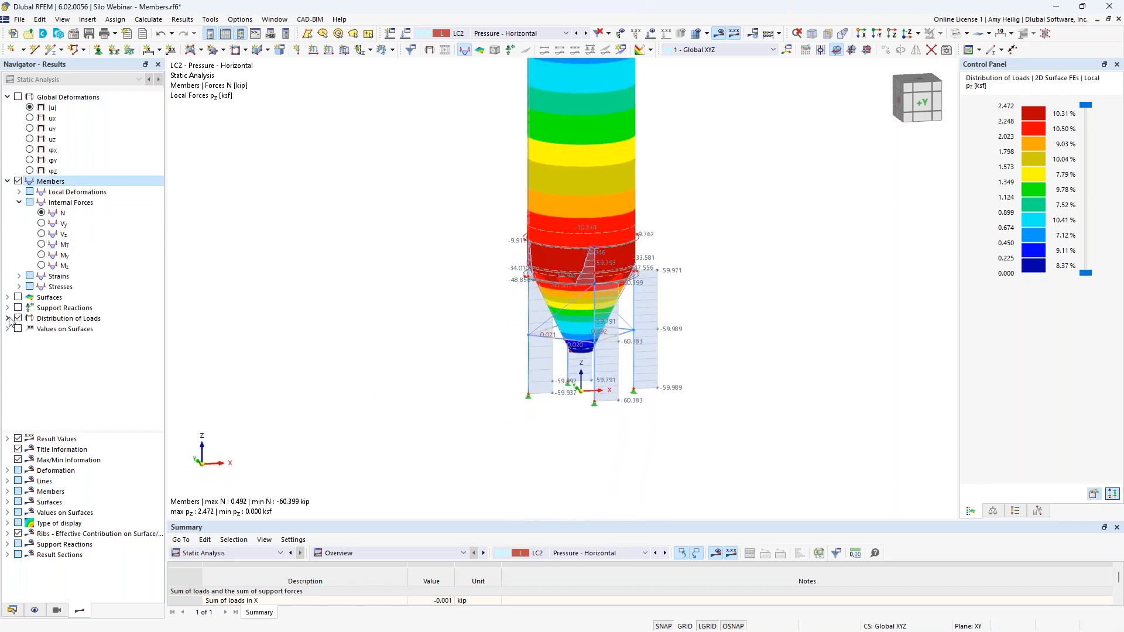
{"action": "left_click", "coordinate": [19, 318]}
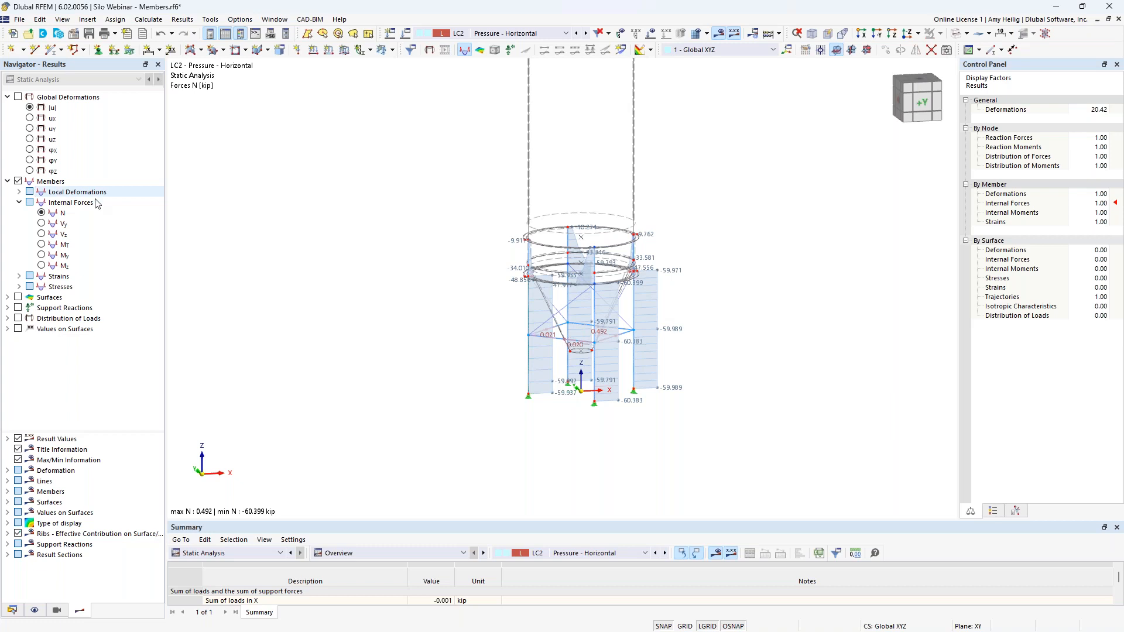
{"action": "scroll", "coordinate": [594, 373], "scroll_direction": "up", "scroll_amount": 4}
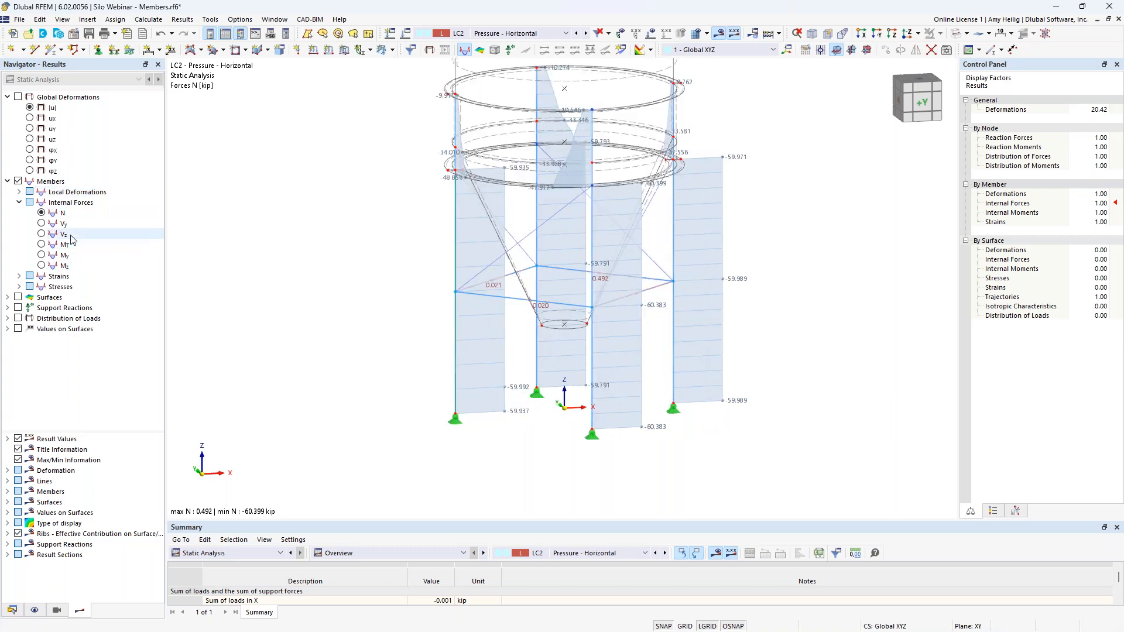
Review the members' shear forces Vz and bending moments My and Mz for LC2
{"action": "left_click", "coordinate": [41, 234]}
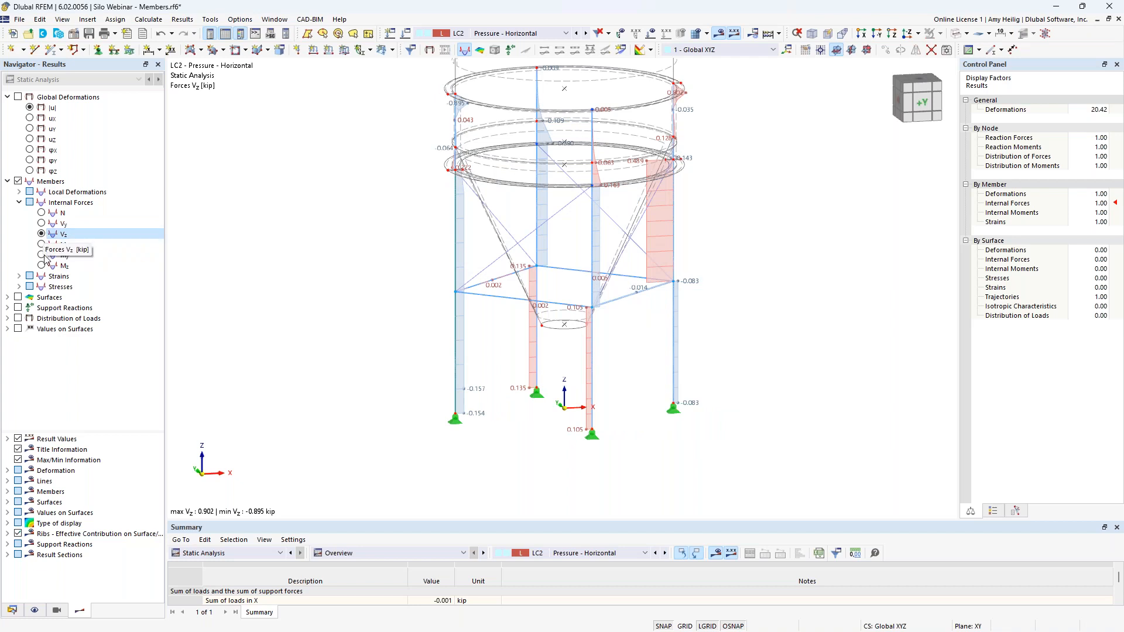
{"action": "left_click", "coordinate": [41, 255]}
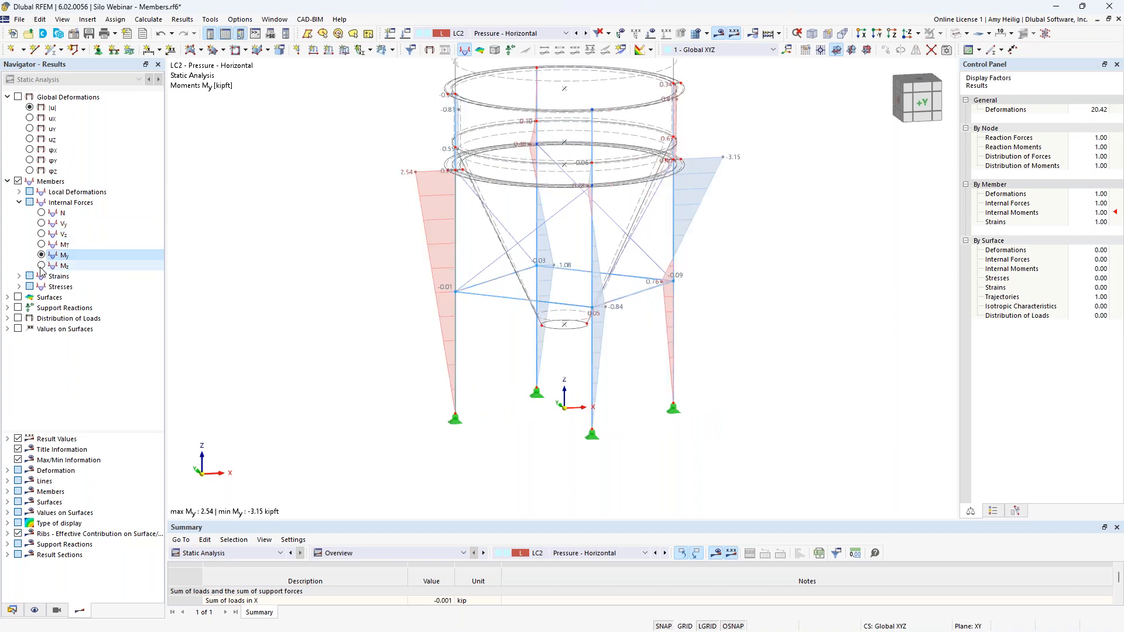
{"action": "left_click", "coordinate": [41, 266]}
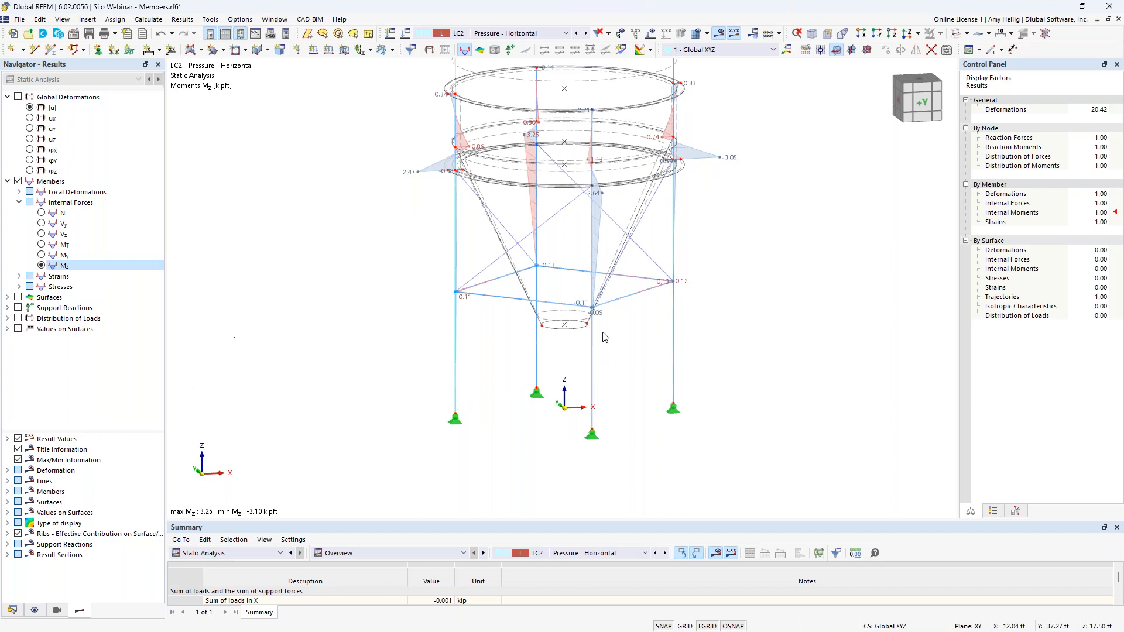
Switch to load combination CO3 and display the members' axial forces N
{"action": "left_click", "coordinate": [545, 36]}
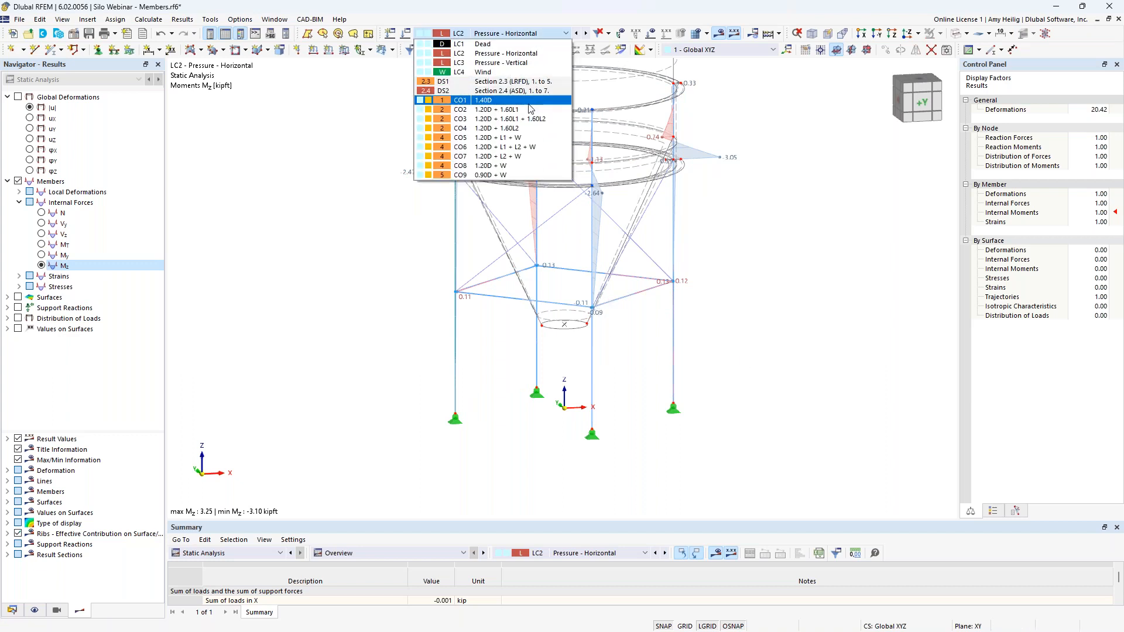
{"action": "left_click", "coordinate": [528, 119]}
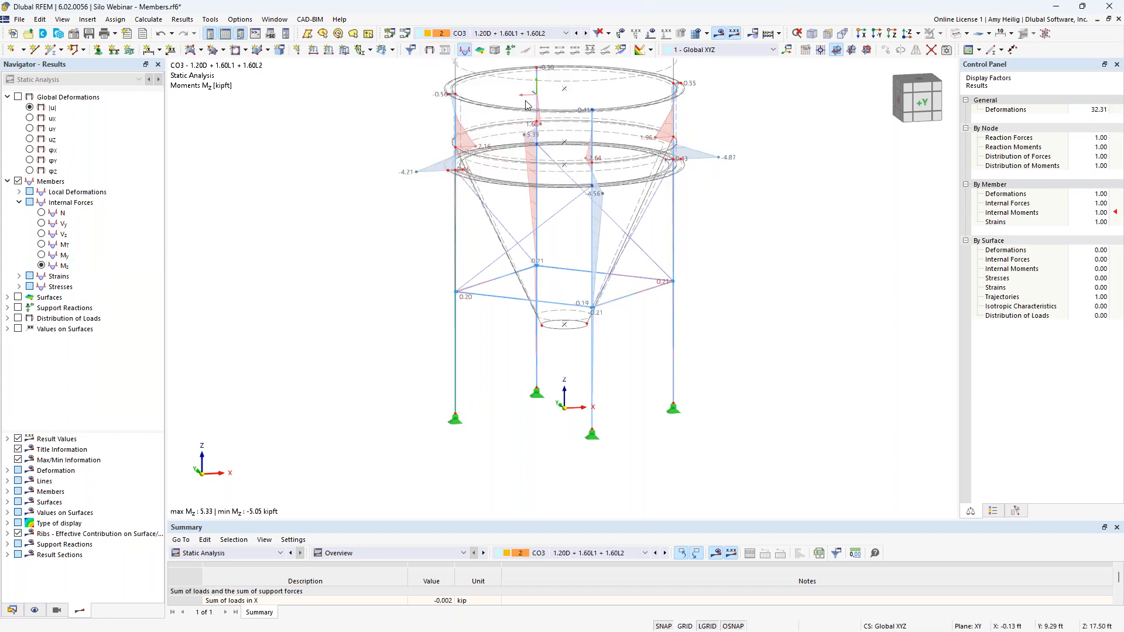
{"action": "left_click", "coordinate": [50, 212]}
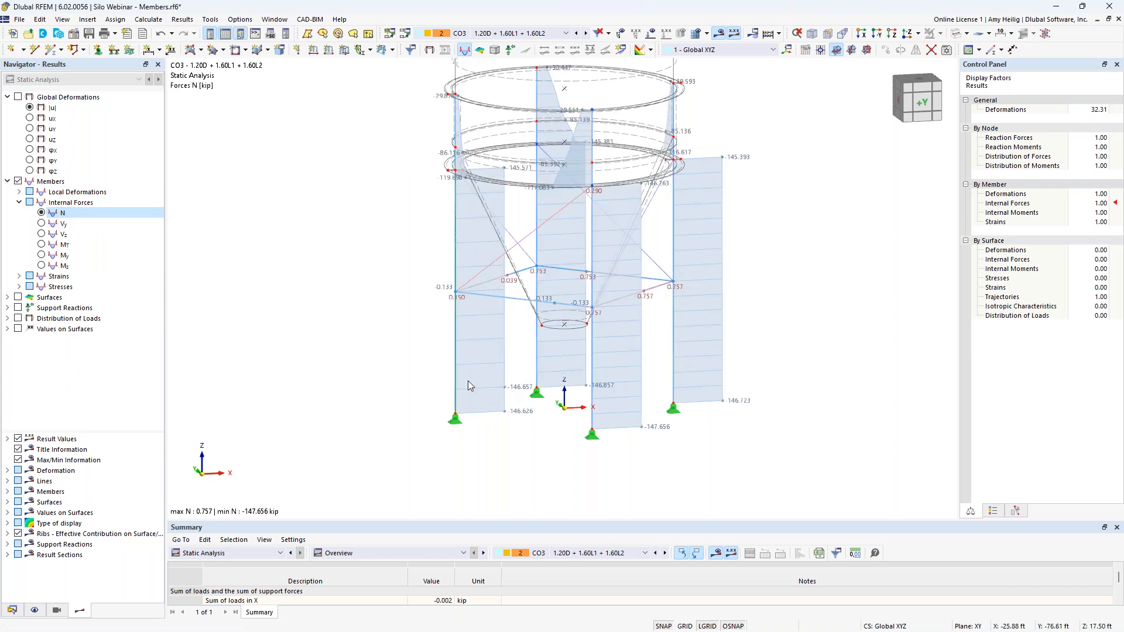
Enlarge the results table to view the CO3 internal forces by member, and shrink it again
{"action": "left_click_drag", "start_coordinate": [524, 521], "coordinate": [531, 461]}
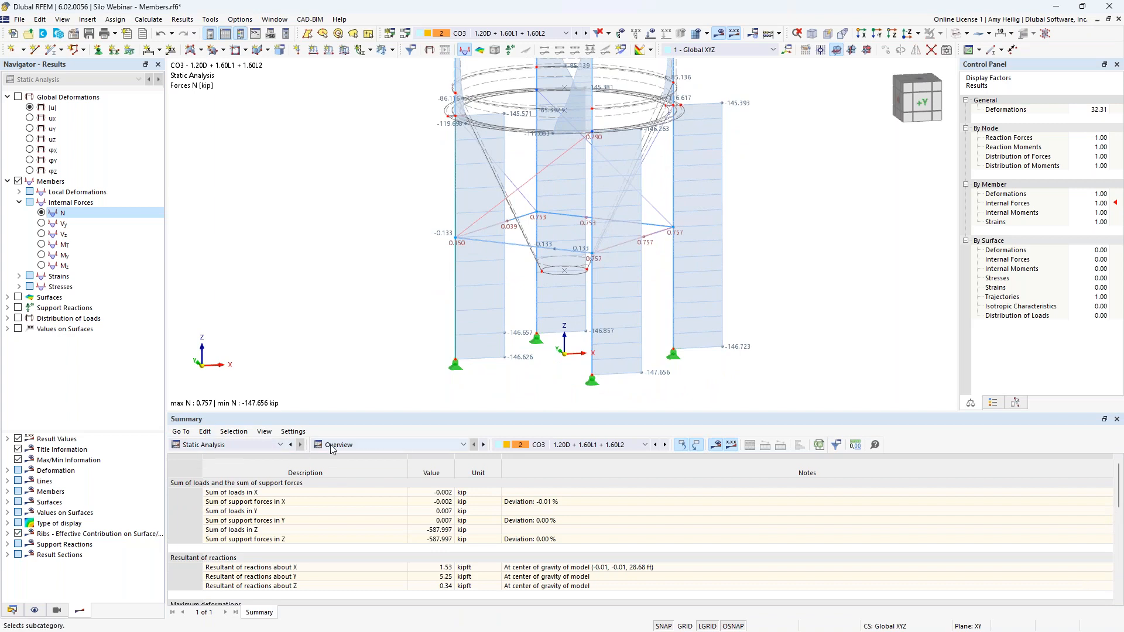
{"action": "left_click", "coordinate": [332, 447]}
{"action": "left_click", "coordinate": [344, 476]}
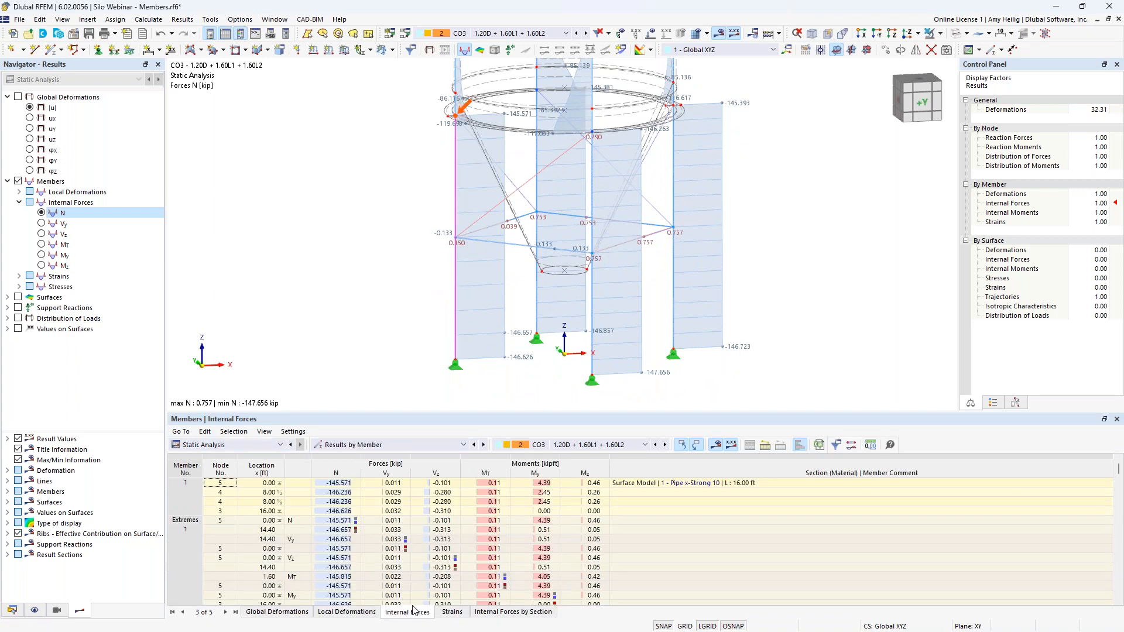
{"action": "left_click_drag", "start_coordinate": [762, 412], "coordinate": [761, 490]}
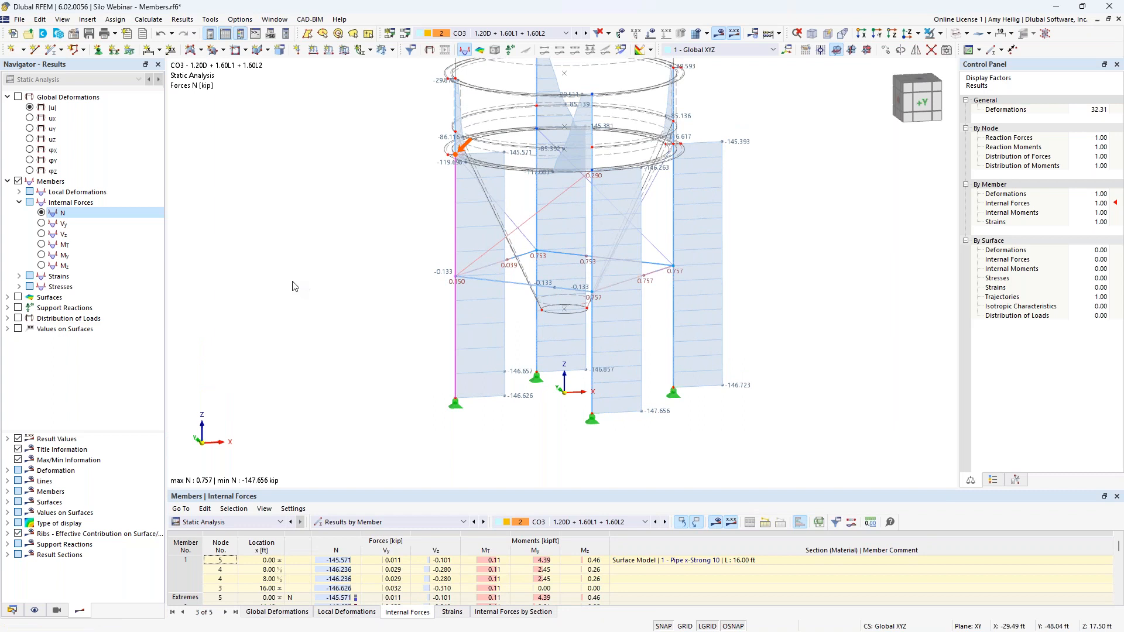
Turn off the member results and turn on the surface results for CO3 on the silo shell
{"action": "left_click", "coordinate": [8, 182]}
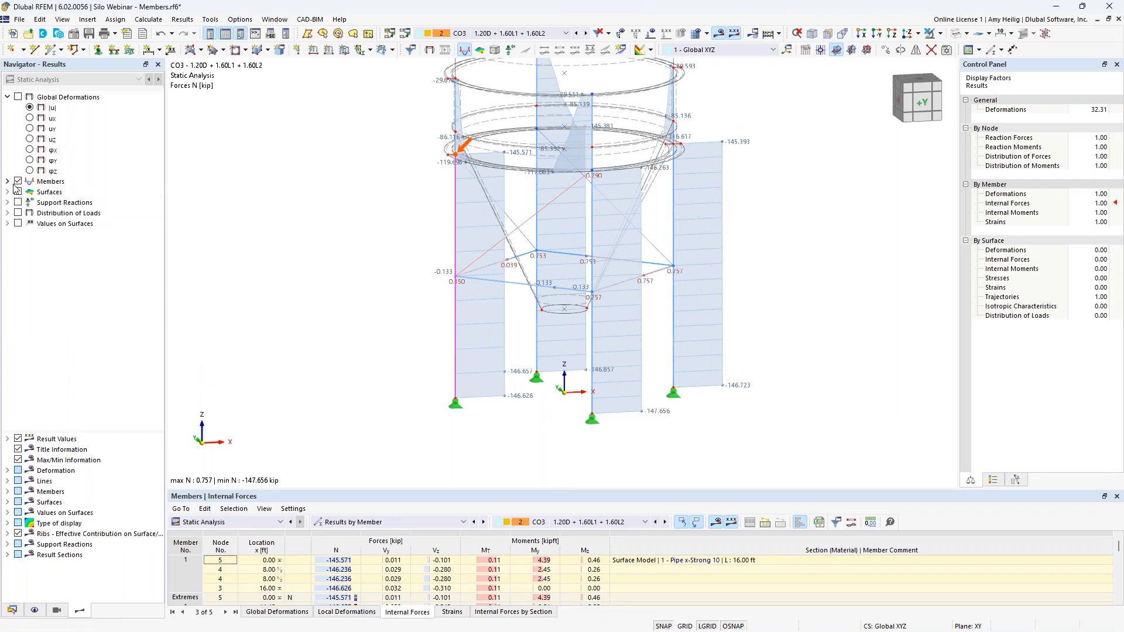
{"action": "left_click", "coordinate": [19, 182]}
{"action": "left_click", "coordinate": [8, 193]}
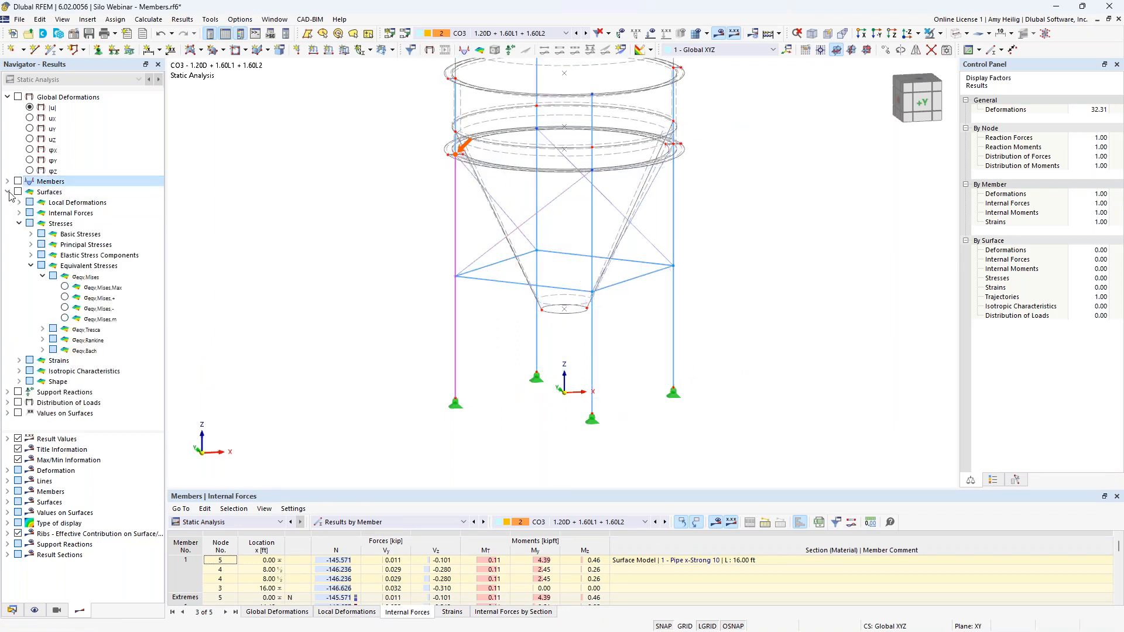
{"action": "left_click", "coordinate": [19, 192]}
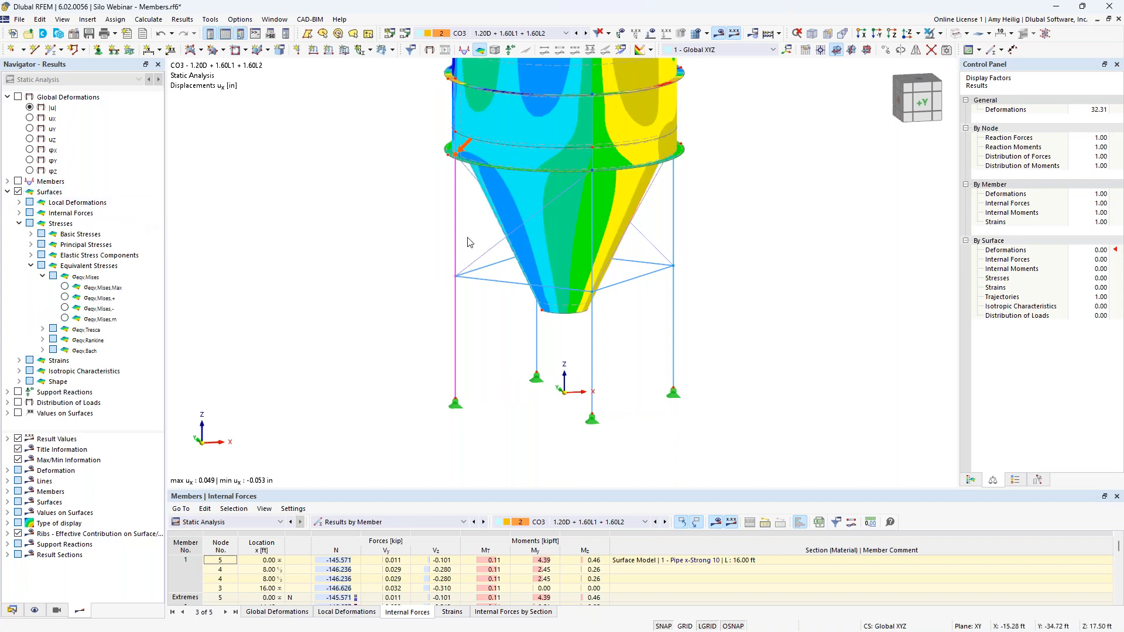
{"action": "scroll", "coordinate": [468, 242], "scroll_direction": "down", "scroll_amount": 3}
{"action": "middle_click_drag", "start_coordinate": [468, 242], "coordinate": [505, 413]}
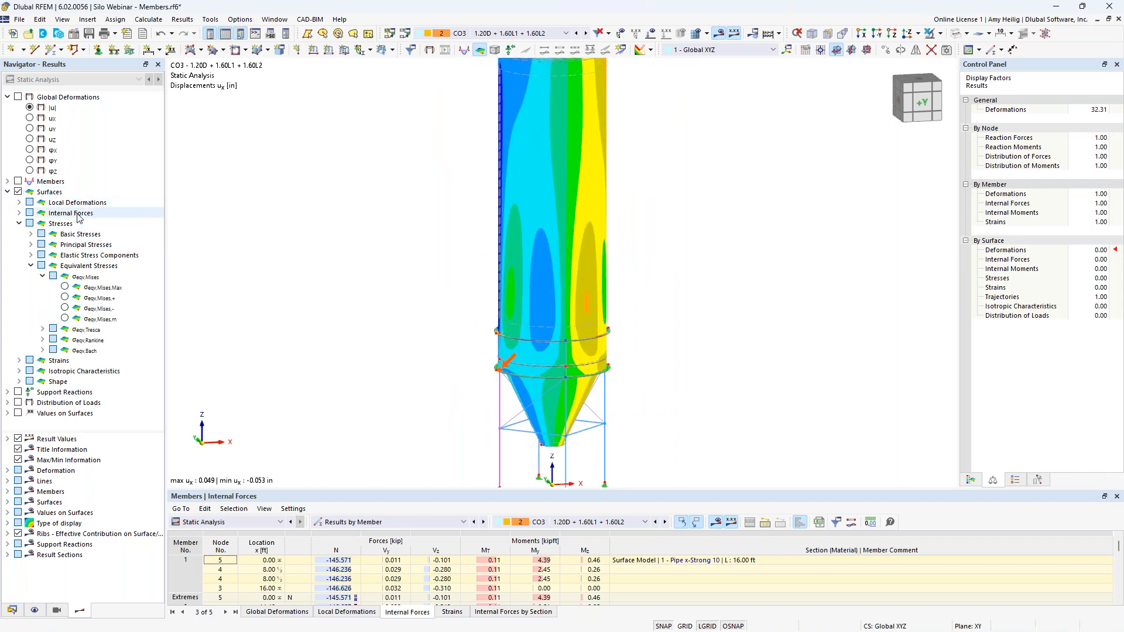
Display the maximum von Mises equivalent stresses on the surfaces with the color scale shown, and clear the member selection
{"action": "left_click", "coordinate": [65, 286]}
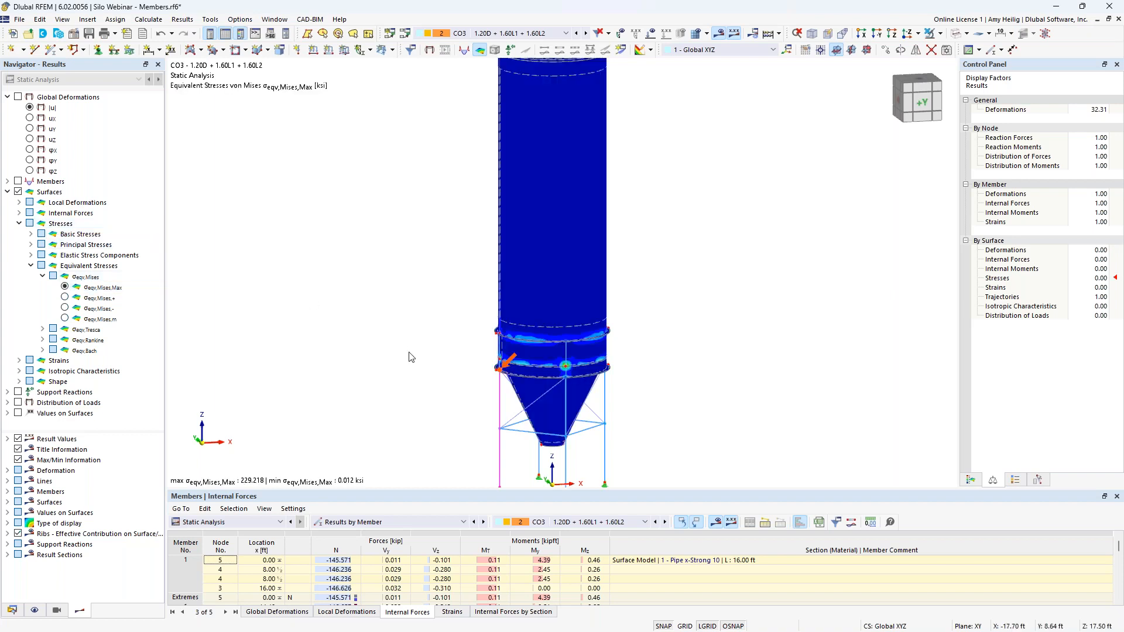
{"action": "middle_click_drag", "start_coordinate": [383, 306], "coordinate": [418, 276]}
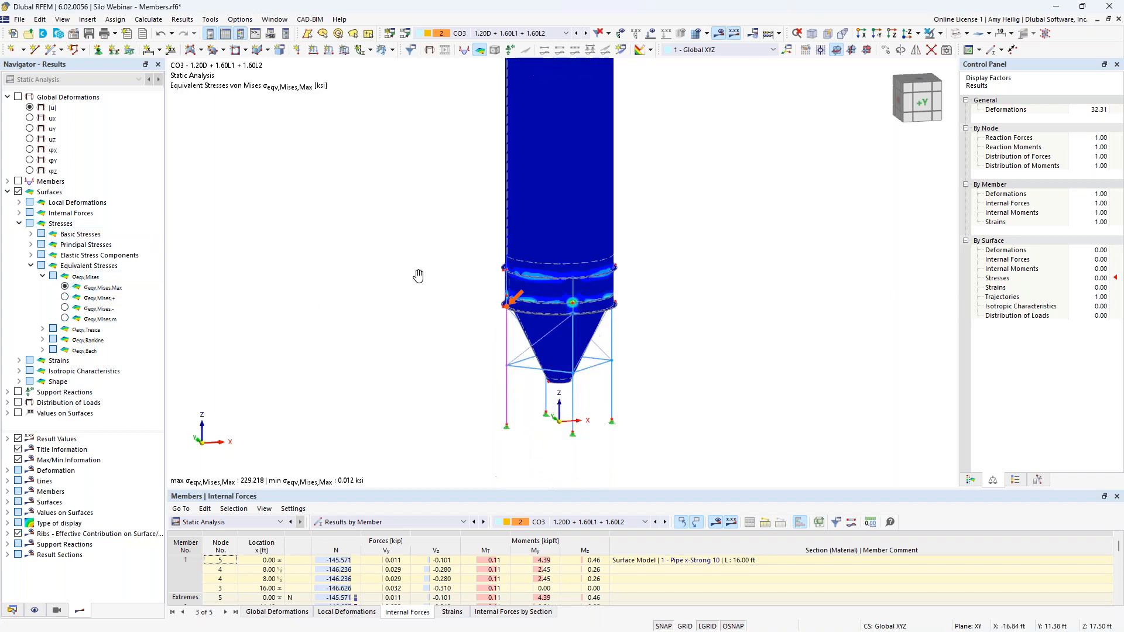
{"action": "left_click", "coordinate": [971, 480]}
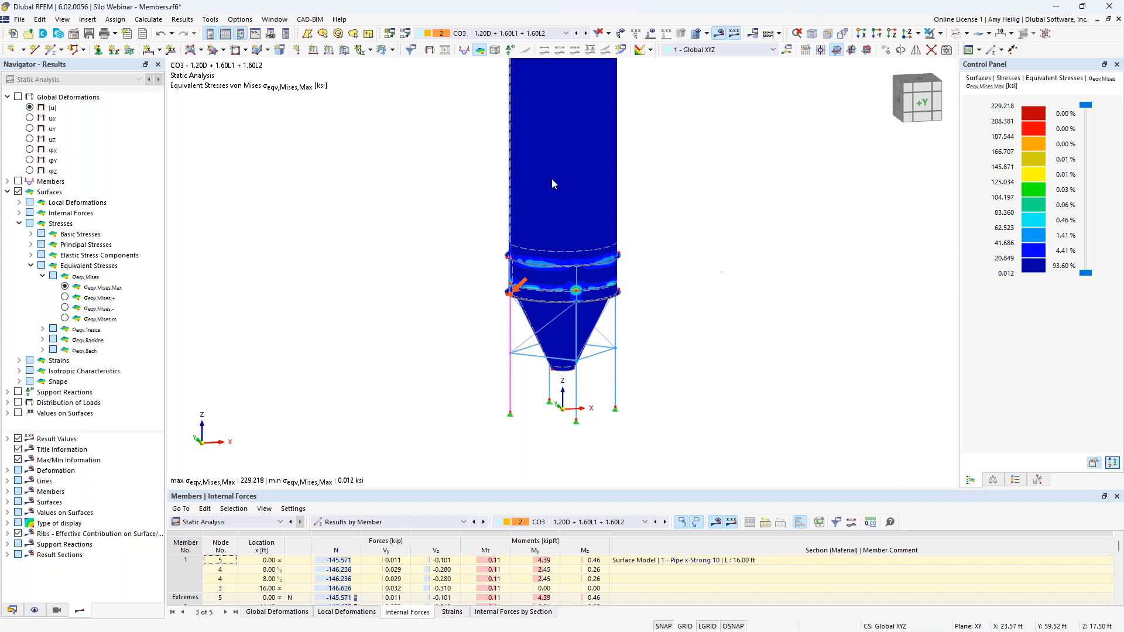
{"action": "left_click", "coordinate": [475, 367]}
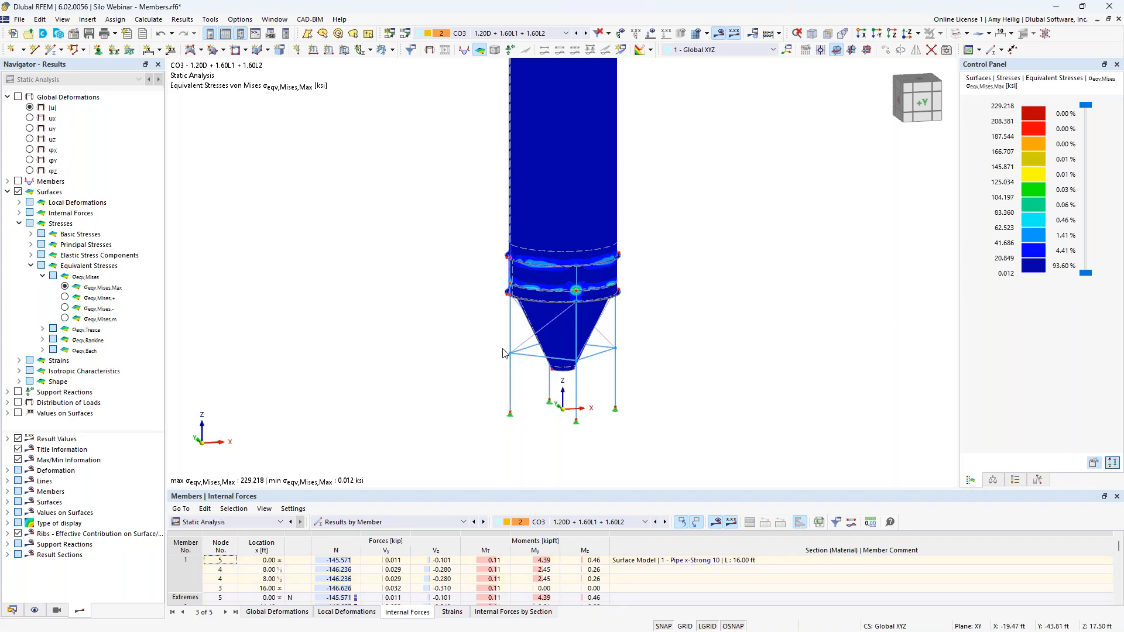
Turn on the Surface Model display for the members so the pipe column appears with its surfaces
{"action": "scroll", "coordinate": [511, 343], "scroll_direction": "up", "scroll_amount": 3}
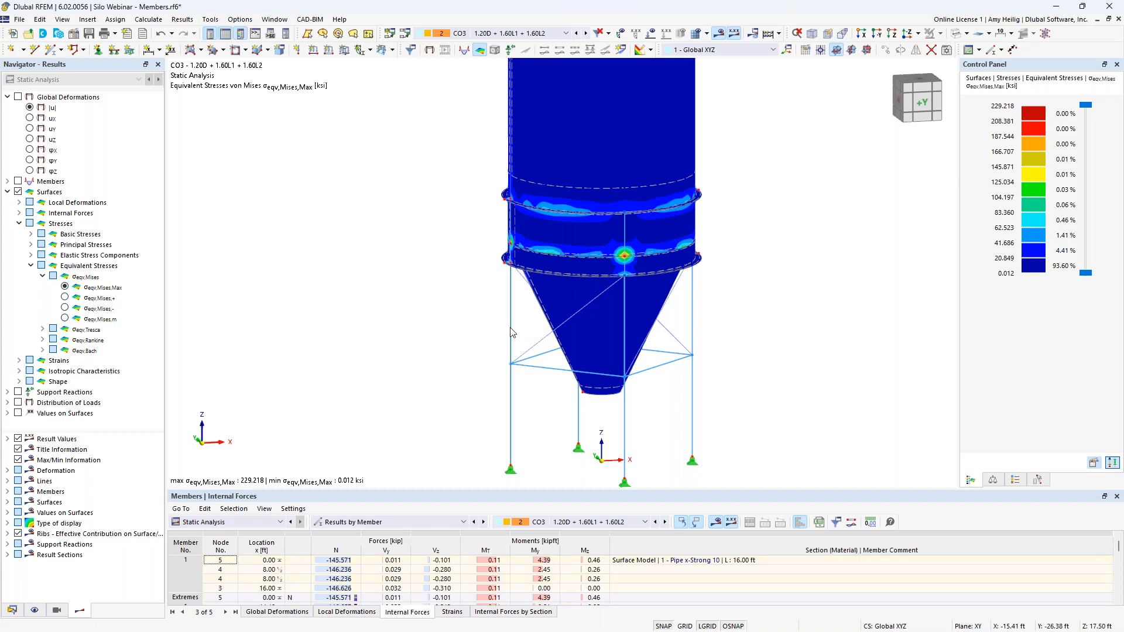
{"action": "left_click", "coordinate": [35, 610]}
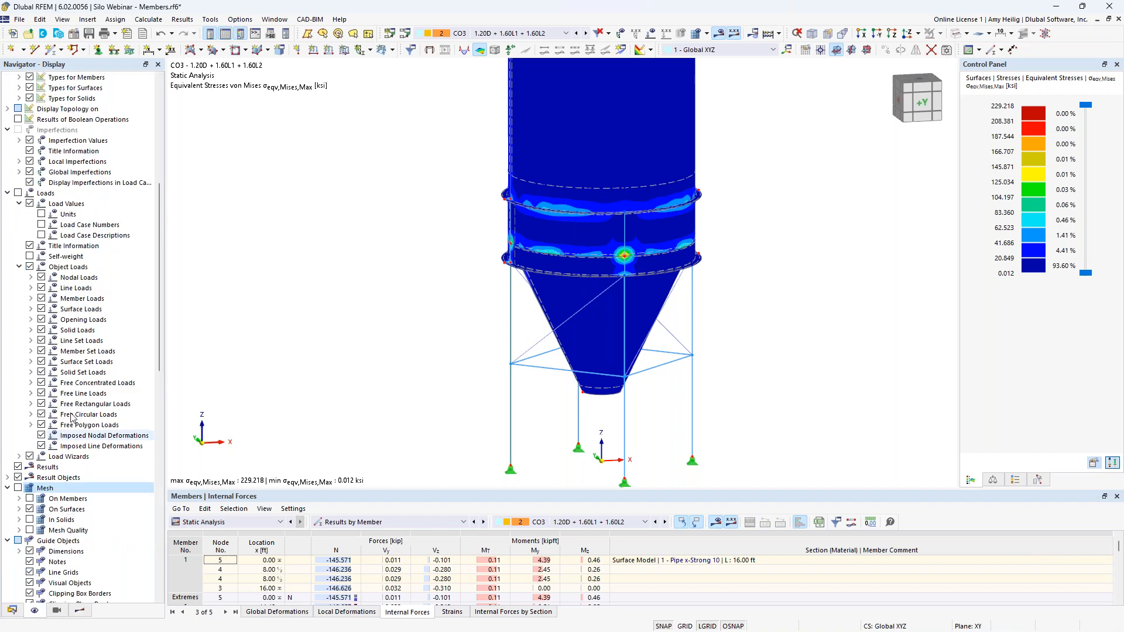
{"action": "scroll", "coordinate": [64, 234], "scroll_direction": "up", "scroll_amount": 9}
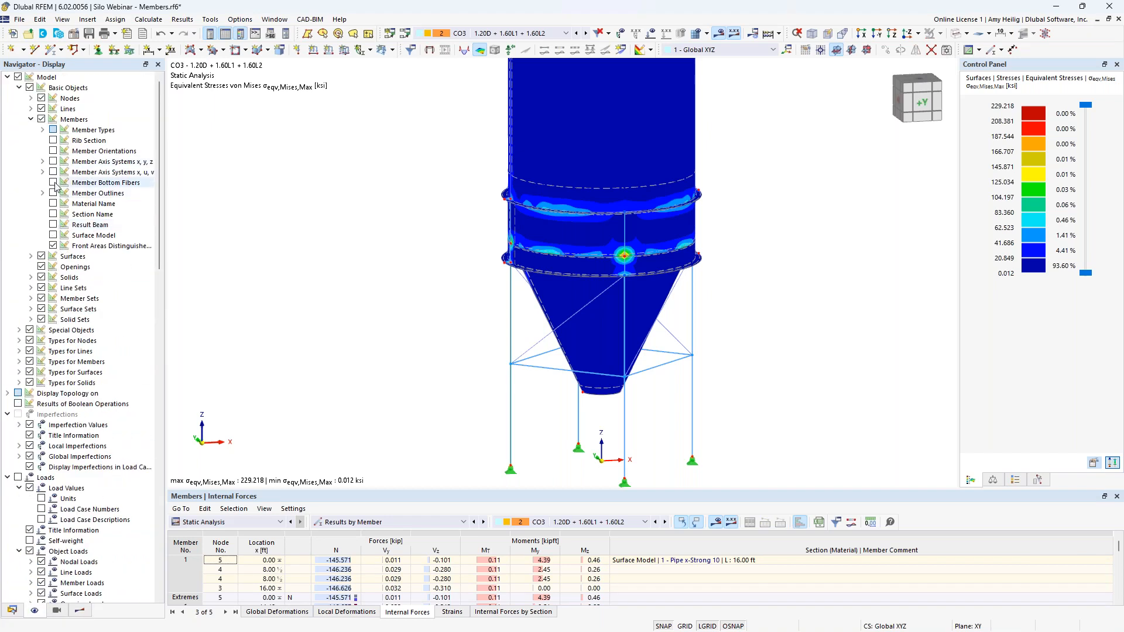
{"action": "left_click", "coordinate": [53, 235]}
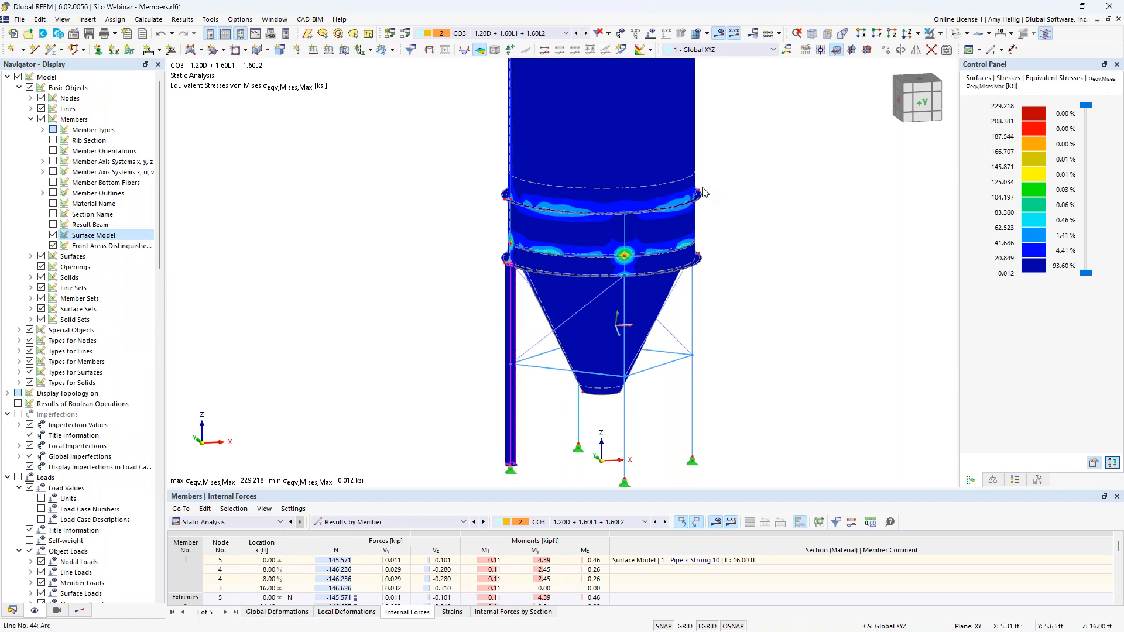
Isolate the surface-model pipe column using visibility by selection and examine the von Mises stresses at its upper end
{"action": "left_click", "coordinate": [941, 33]}
{"action": "left_click", "coordinate": [954, 49]}
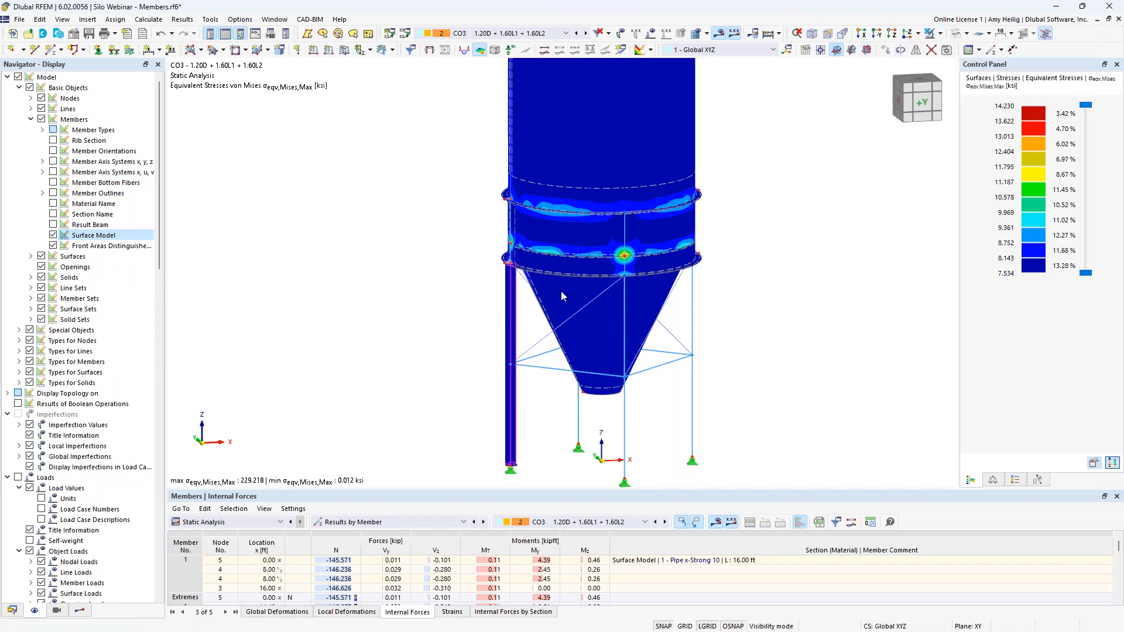
{"action": "scroll", "coordinate": [510, 290], "scroll_direction": "up", "scroll_amount": 4}
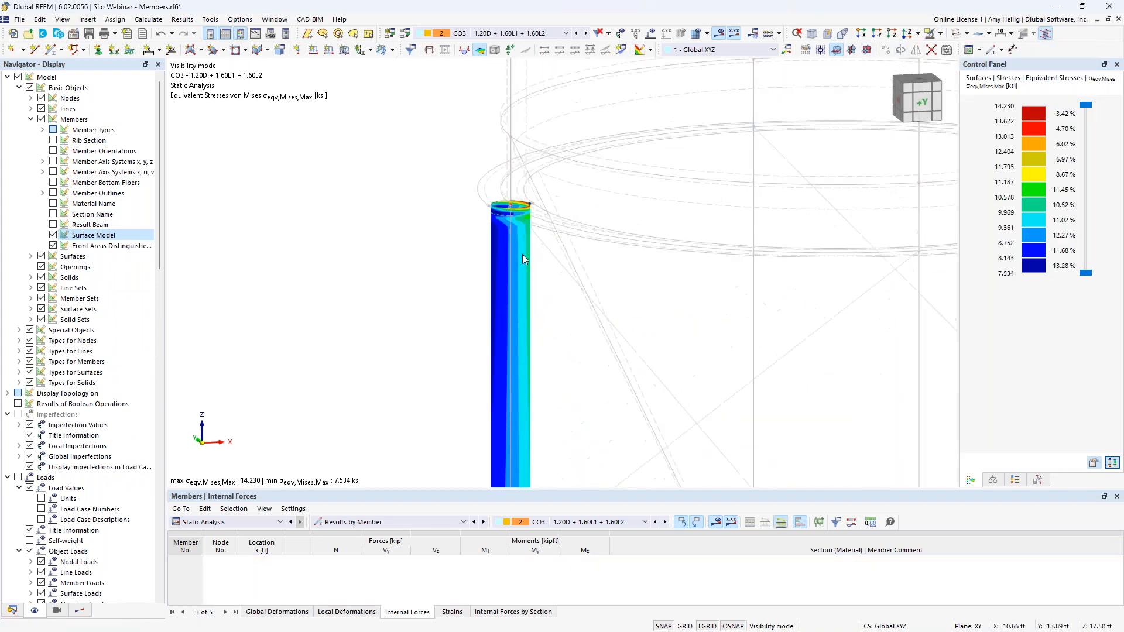
{"action": "scroll", "coordinate": [523, 258], "scroll_direction": "up", "scroll_amount": 5}
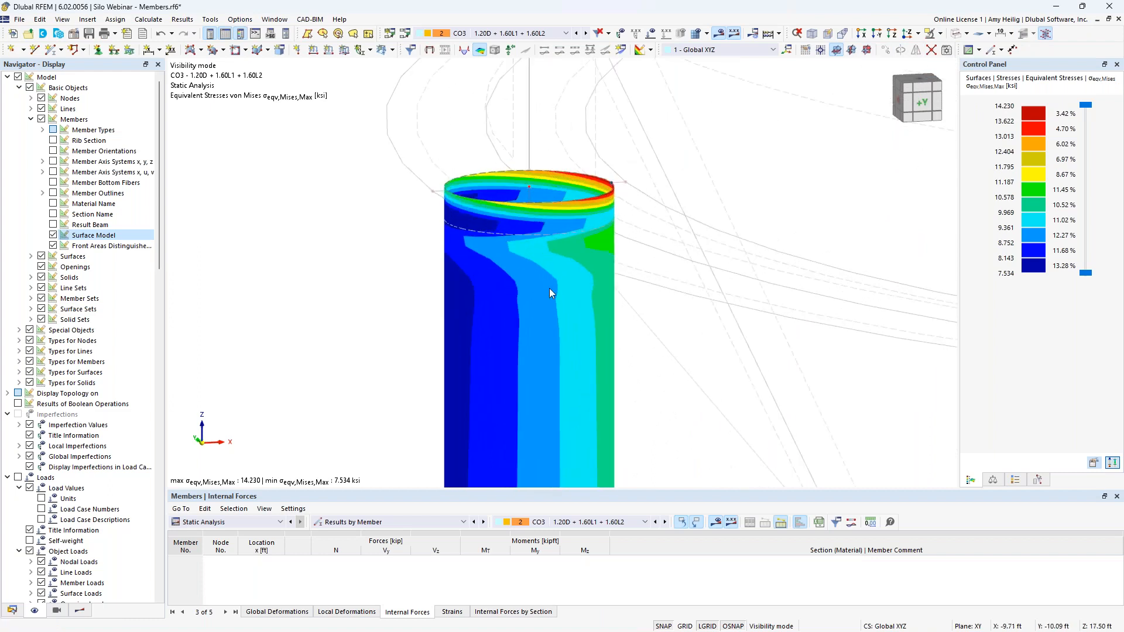
{"action": "scroll", "coordinate": [550, 288], "scroll_direction": "down", "scroll_amount": 2}
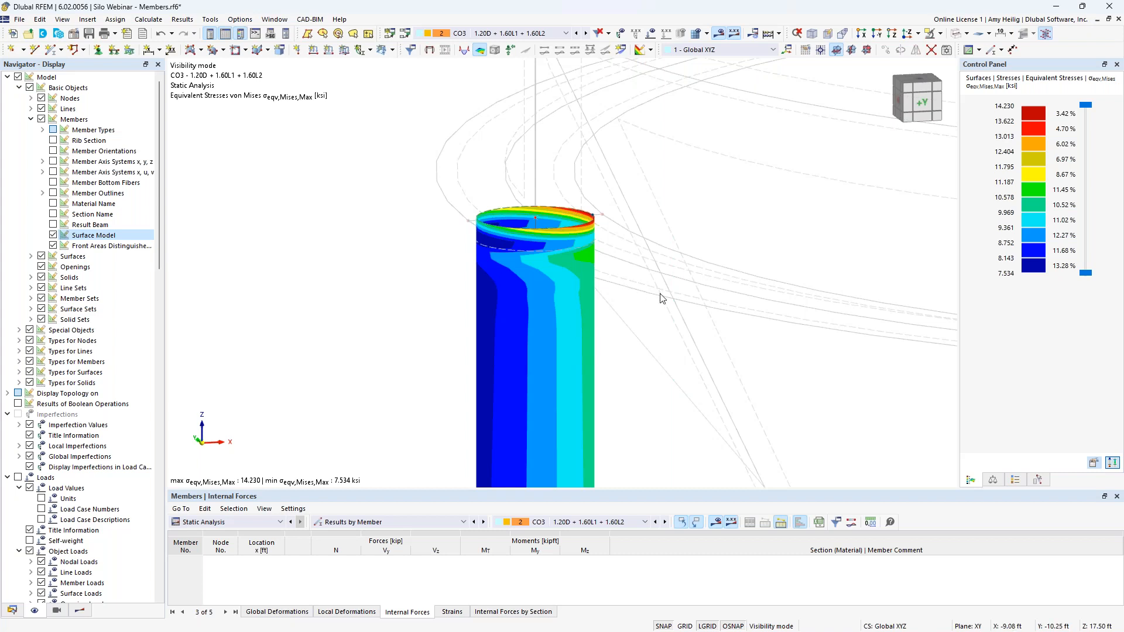
{"action": "scroll", "coordinate": [519, 270], "scroll_direction": "down", "scroll_amount": 1}
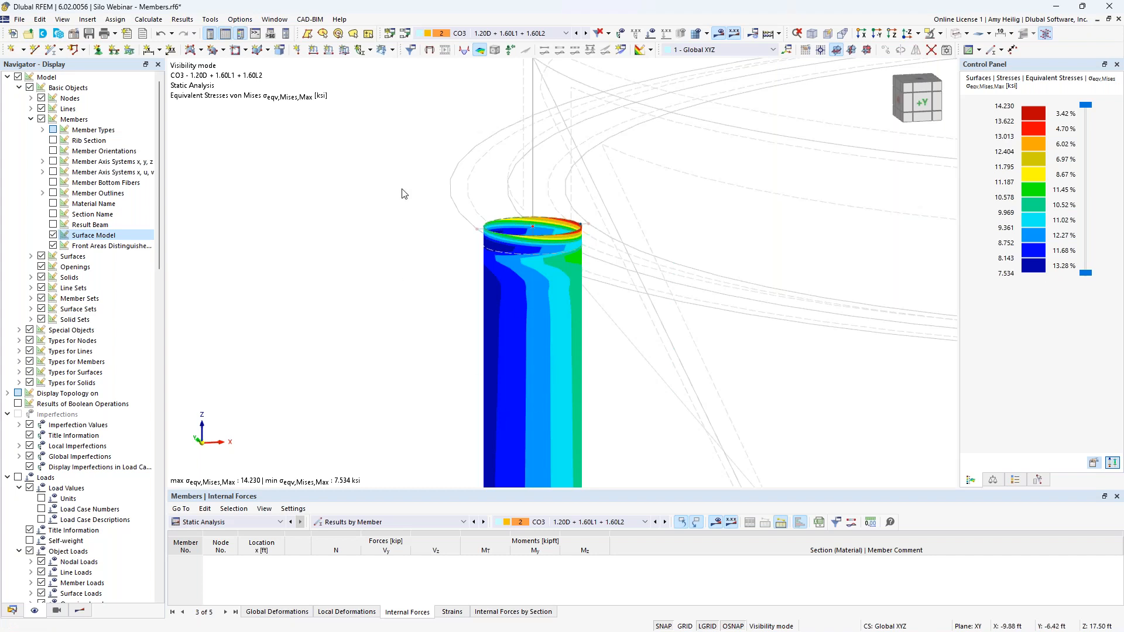
Turn off the members' Surface Model display and cancel the visibility mode to show the whole silo again
{"action": "left_click", "coordinate": [53, 236]}
{"action": "scroll", "coordinate": [528, 239], "scroll_direction": "down", "scroll_amount": 5}
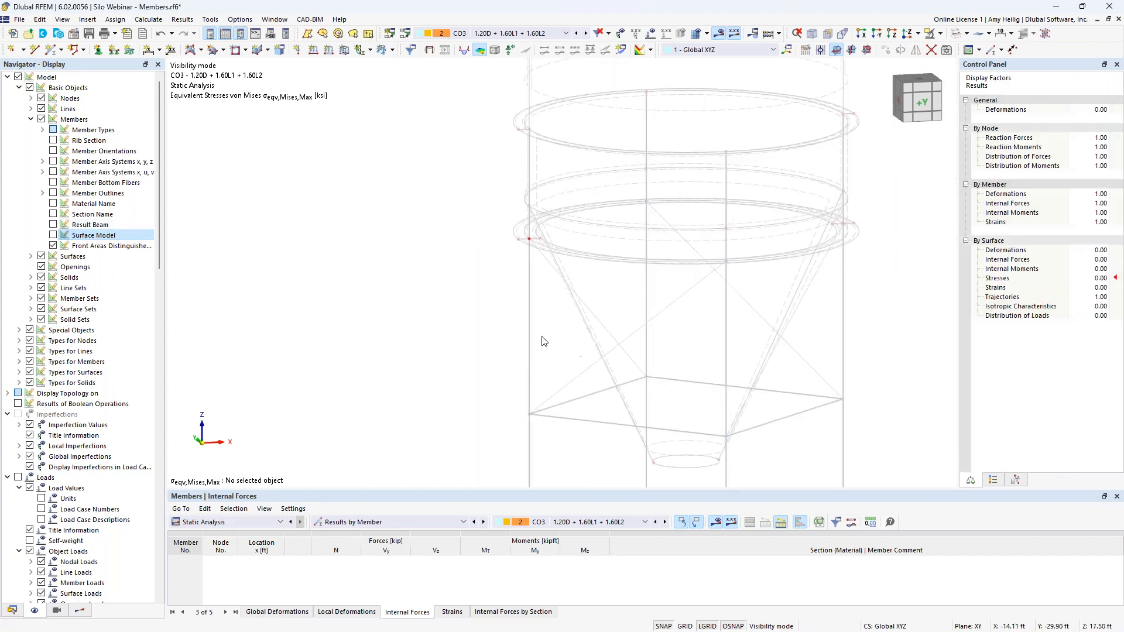
{"action": "scroll", "coordinate": [542, 342], "scroll_direction": "down", "scroll_amount": 2}
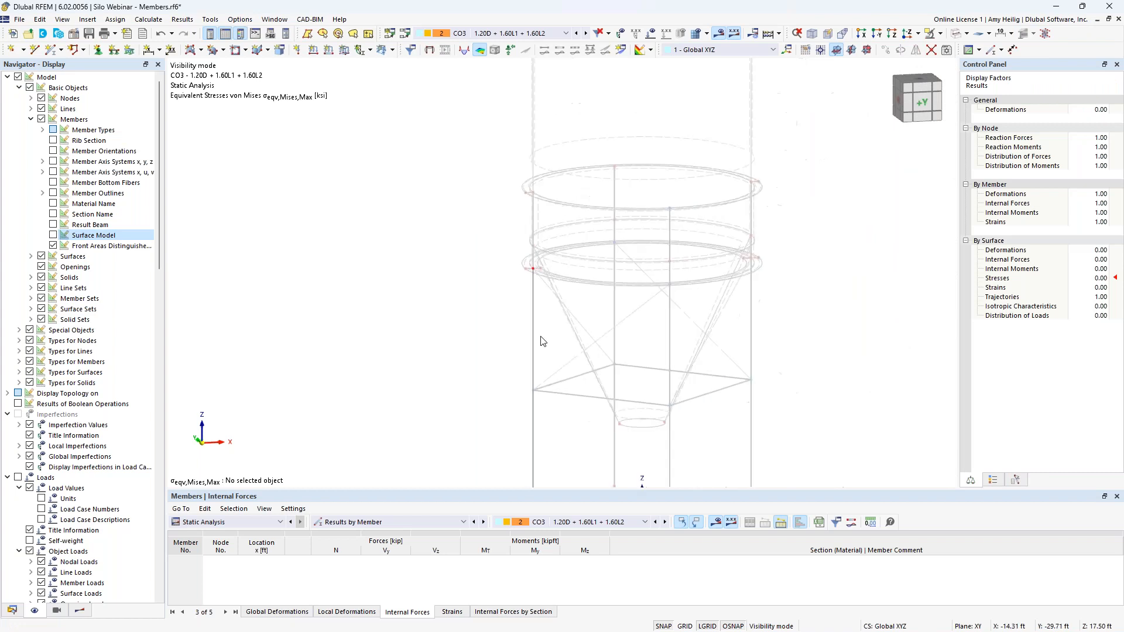
{"action": "left_click", "coordinate": [940, 34]}
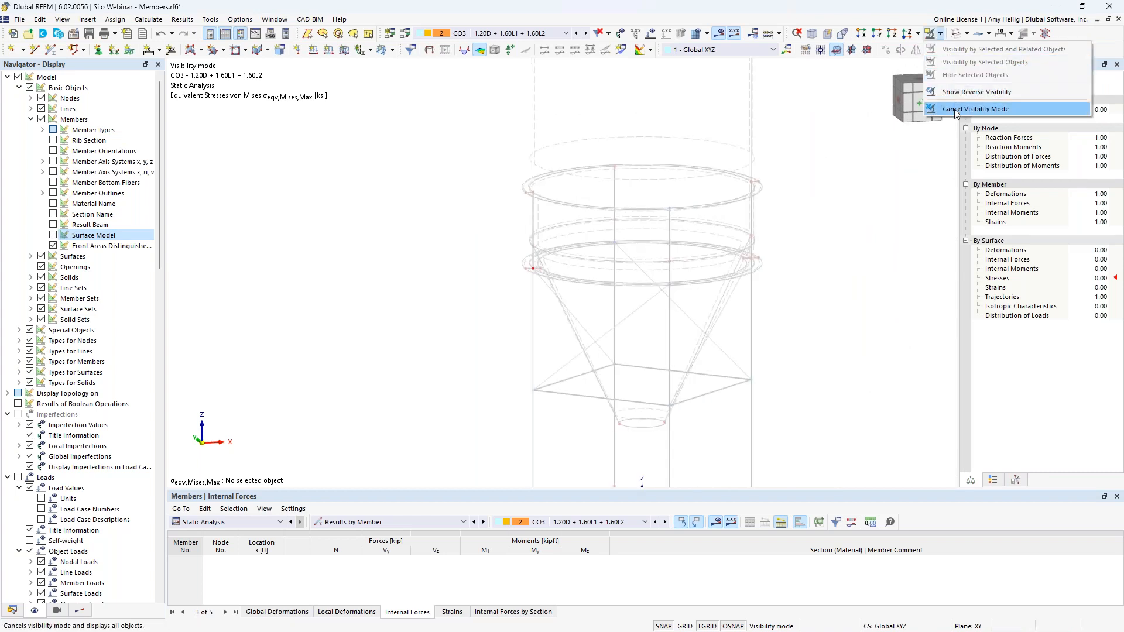
{"action": "left_click", "coordinate": [956, 110]}
{"action": "middle_click_drag", "start_coordinate": [817, 322], "coordinate": [709, 305]}
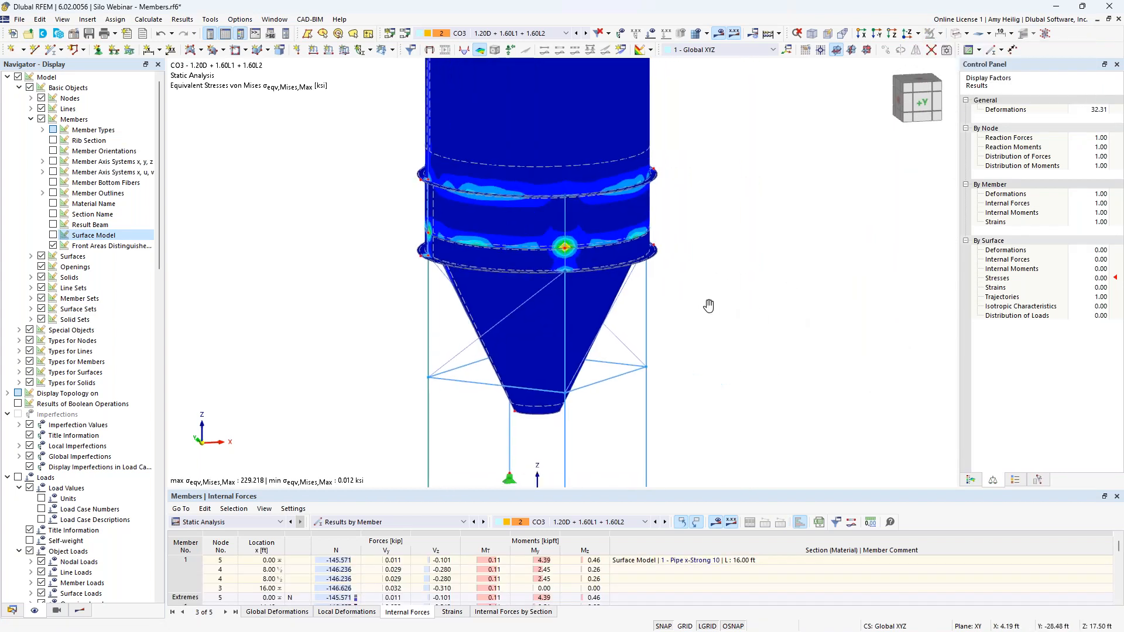
{"action": "scroll", "coordinate": [709, 305], "scroll_direction": "down", "scroll_amount": 1}
{"action": "middle_click_drag", "start_coordinate": [738, 243], "coordinate": [732, 325]}
Bring back the stress color scale and the results navigator, and examine the stress peak where the column meets the shell
{"action": "left_click", "coordinate": [970, 481]}
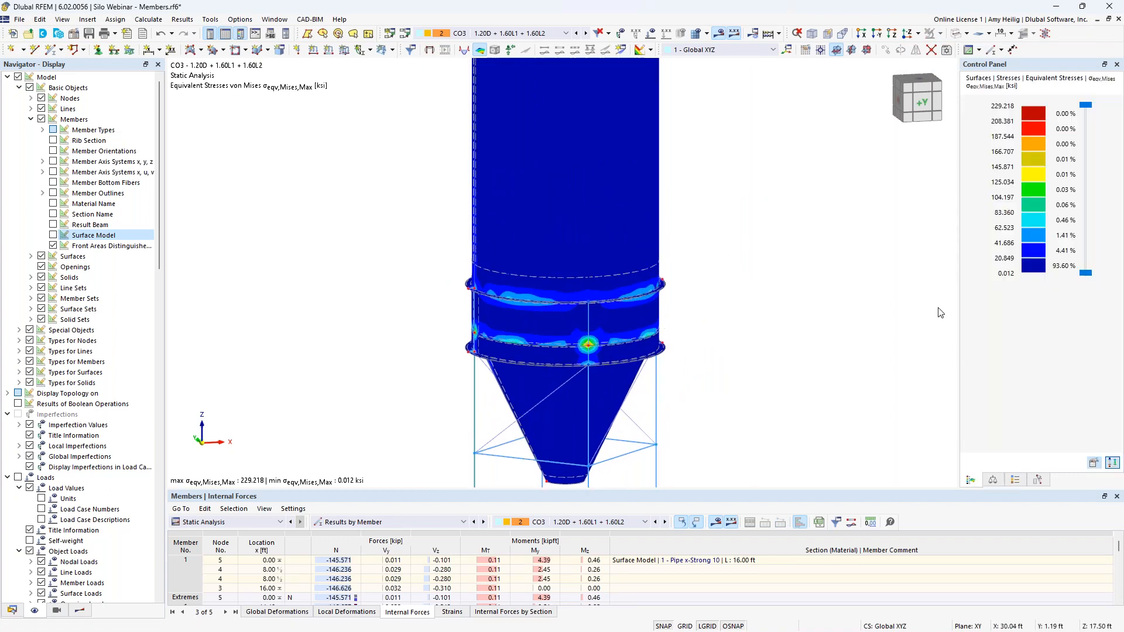
{"action": "middle_click_drag", "start_coordinate": [622, 357], "coordinate": [628, 316]}
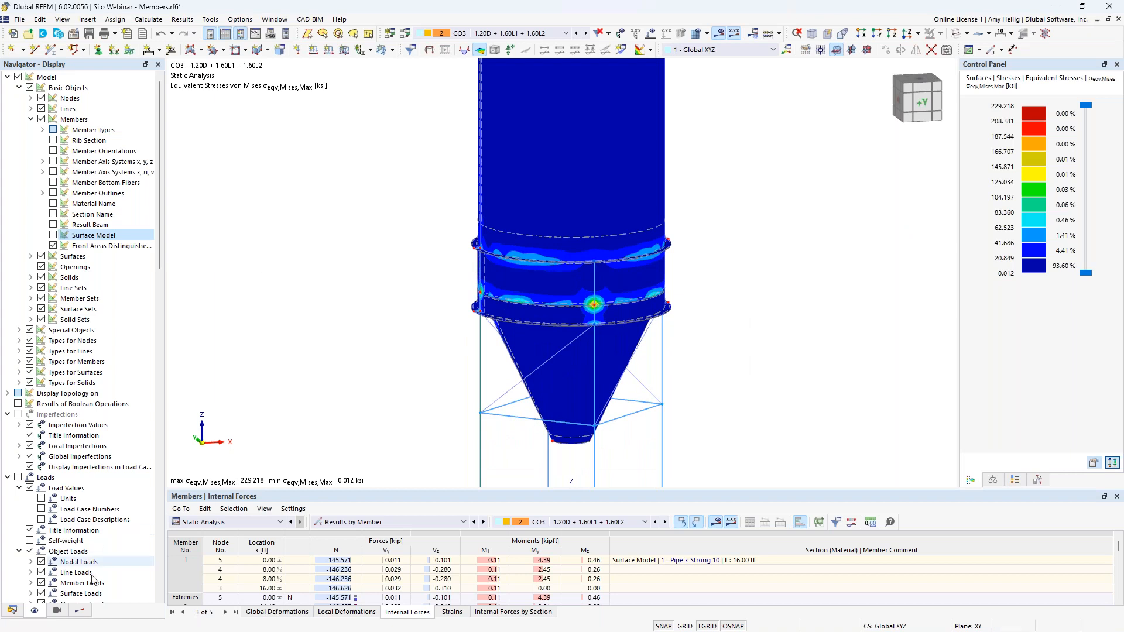
{"action": "left_click", "coordinate": [81, 611]}
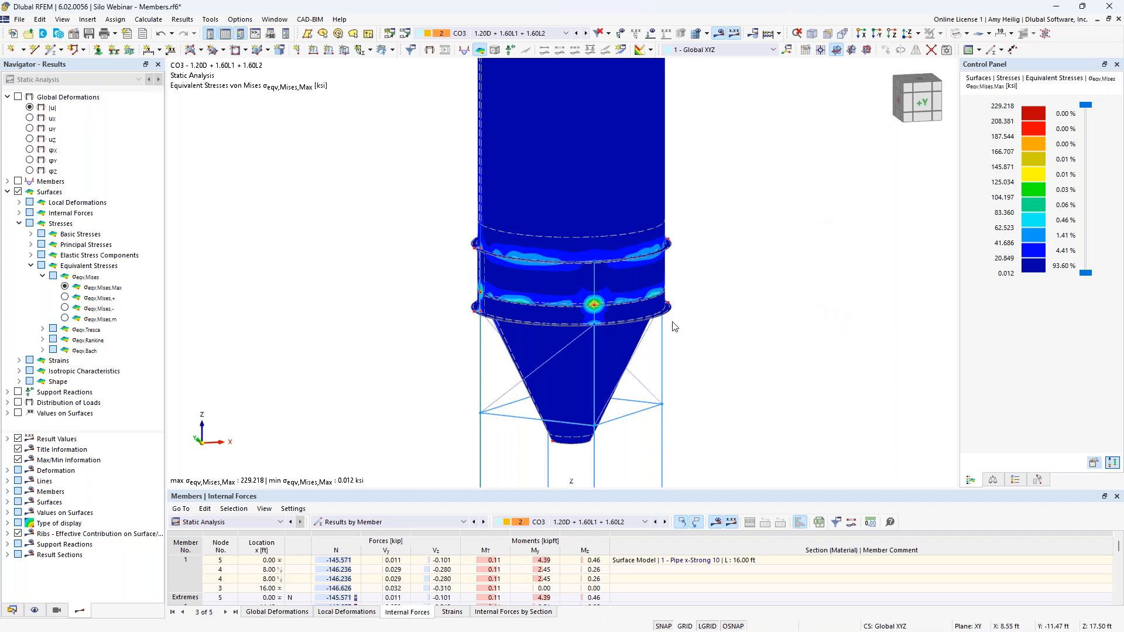
{"action": "scroll", "coordinate": [599, 317], "scroll_direction": "up", "scroll_amount": 5}
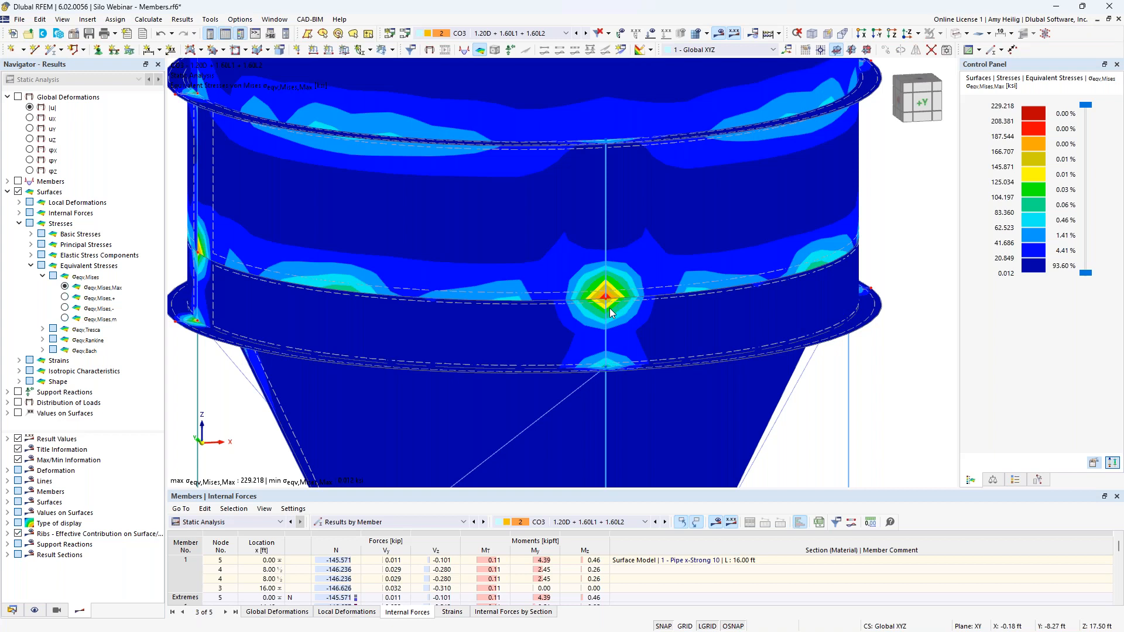
Set the result smoothing type for surfaces to Constant on mesh elements and view the stresses over the silo
{"action": "left_click", "coordinate": [149, 20]}
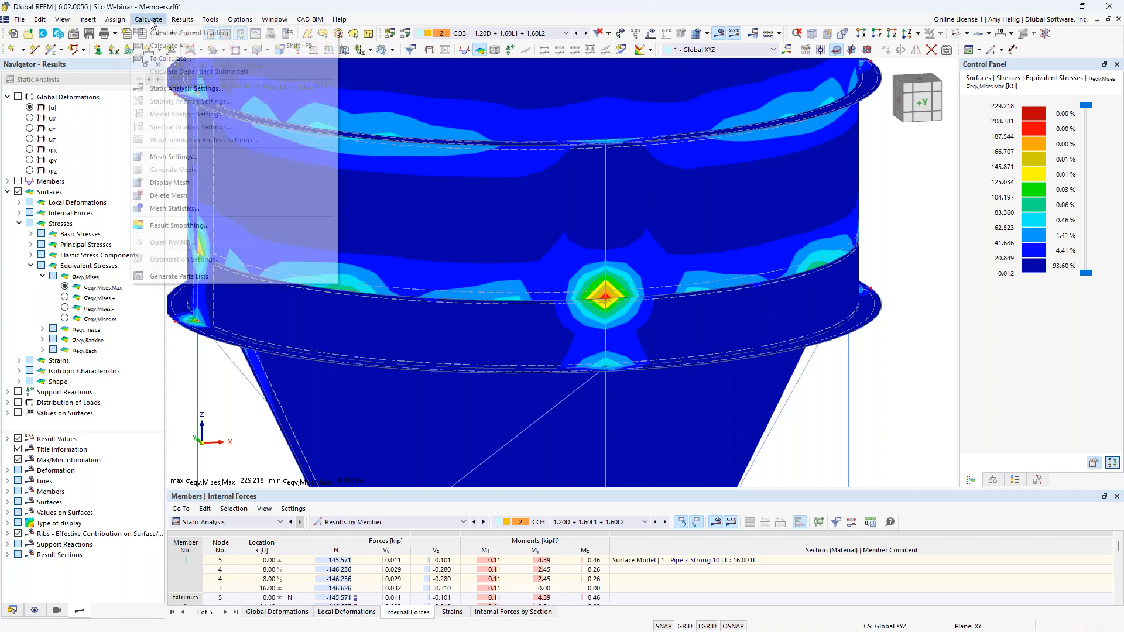
{"action": "left_click", "coordinate": [189, 226]}
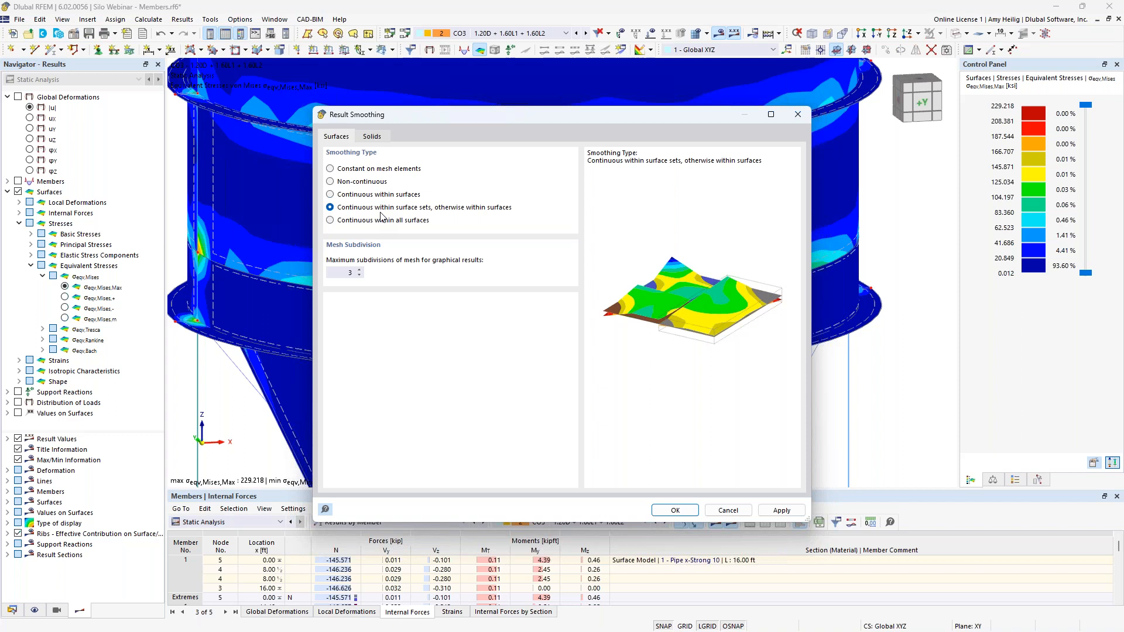
{"action": "left_click", "coordinate": [332, 174]}
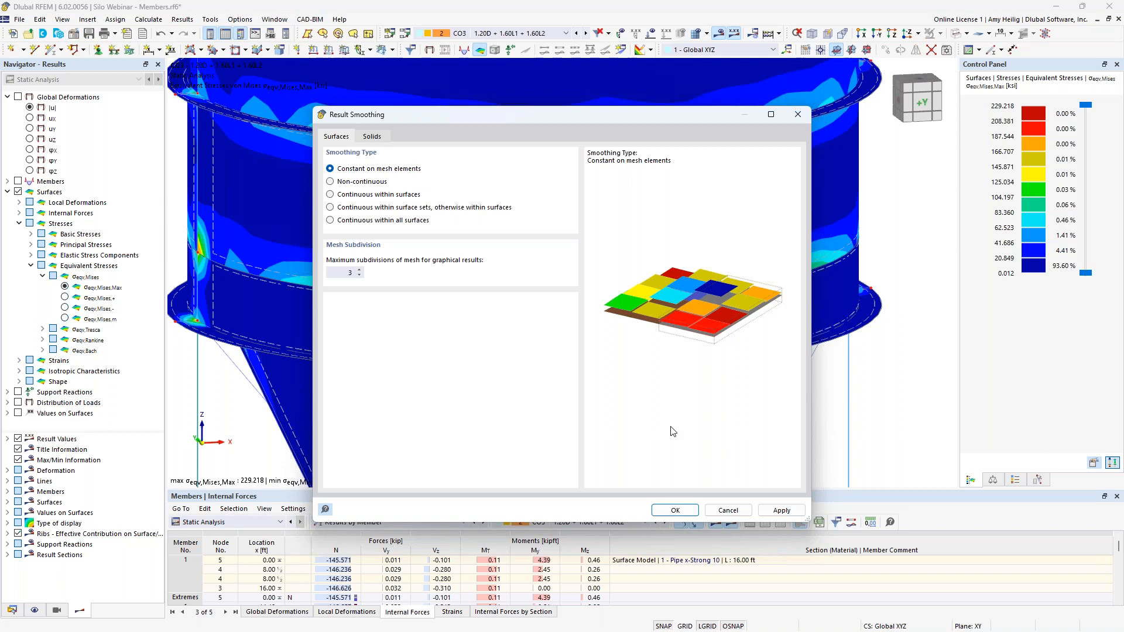
{"action": "left_click", "coordinate": [677, 511]}
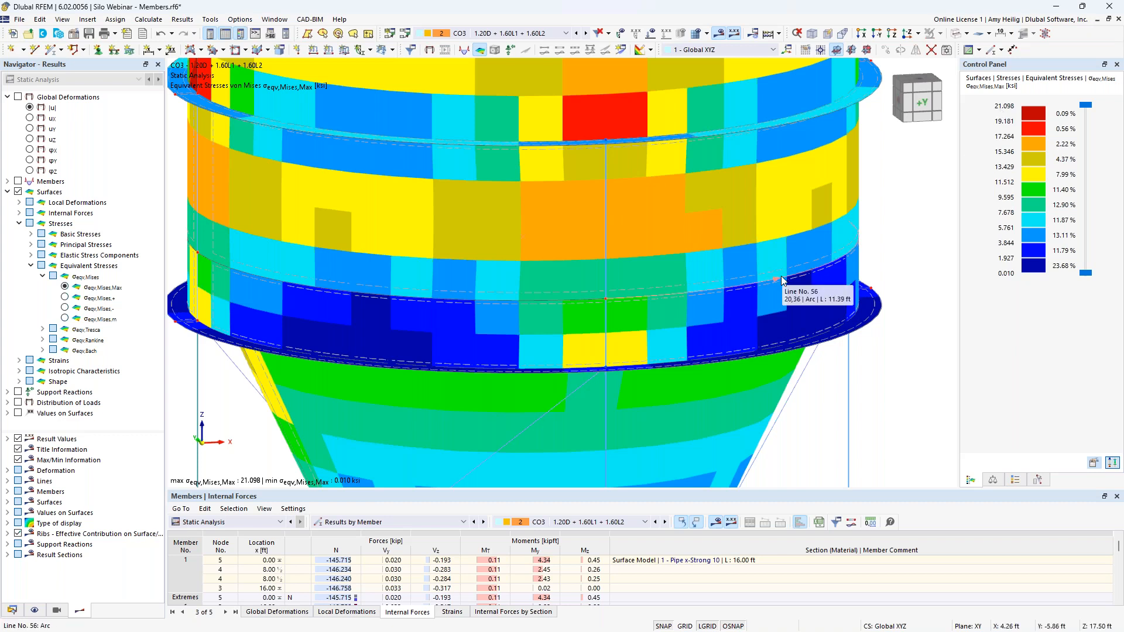
{"action": "scroll", "coordinate": [782, 281], "scroll_direction": "down", "scroll_amount": 4}
{"action": "scroll", "coordinate": [782, 281], "scroll_direction": "down", "scroll_amount": 2}
{"action": "middle_click_drag", "start_coordinate": [832, 327], "coordinate": [721, 319]}
{"action": "scroll", "coordinate": [721, 319], "scroll_direction": "down", "scroll_amount": 1}
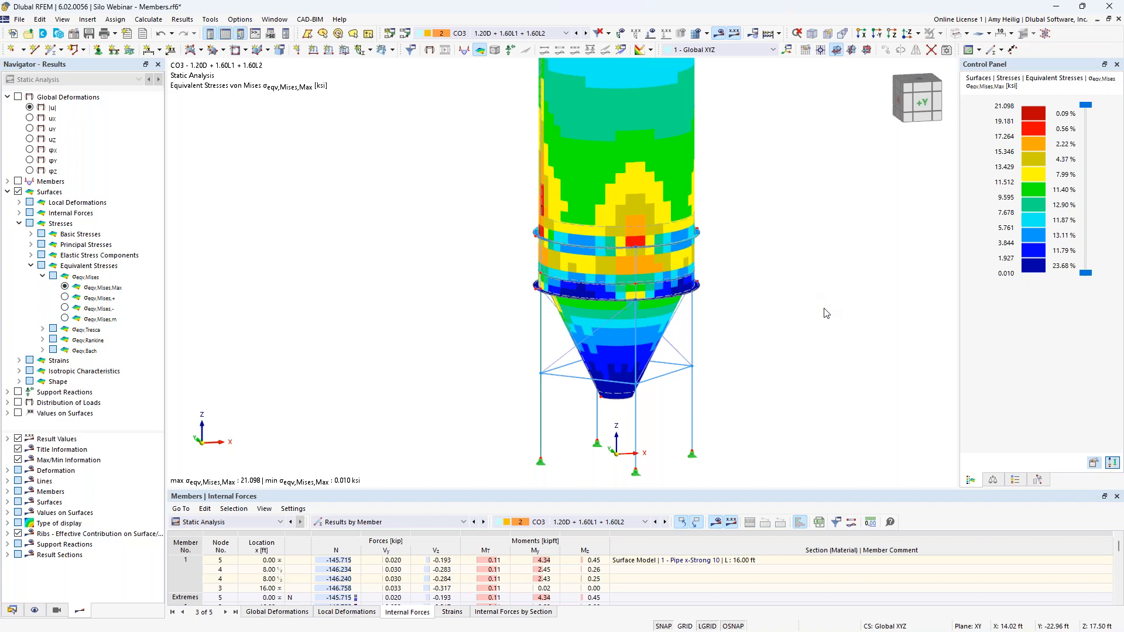
{"action": "scroll", "coordinate": [826, 313], "scroll_direction": "down", "scroll_amount": 1}
{"action": "middle_click_drag", "start_coordinate": [826, 313], "coordinate": [718, 309]}
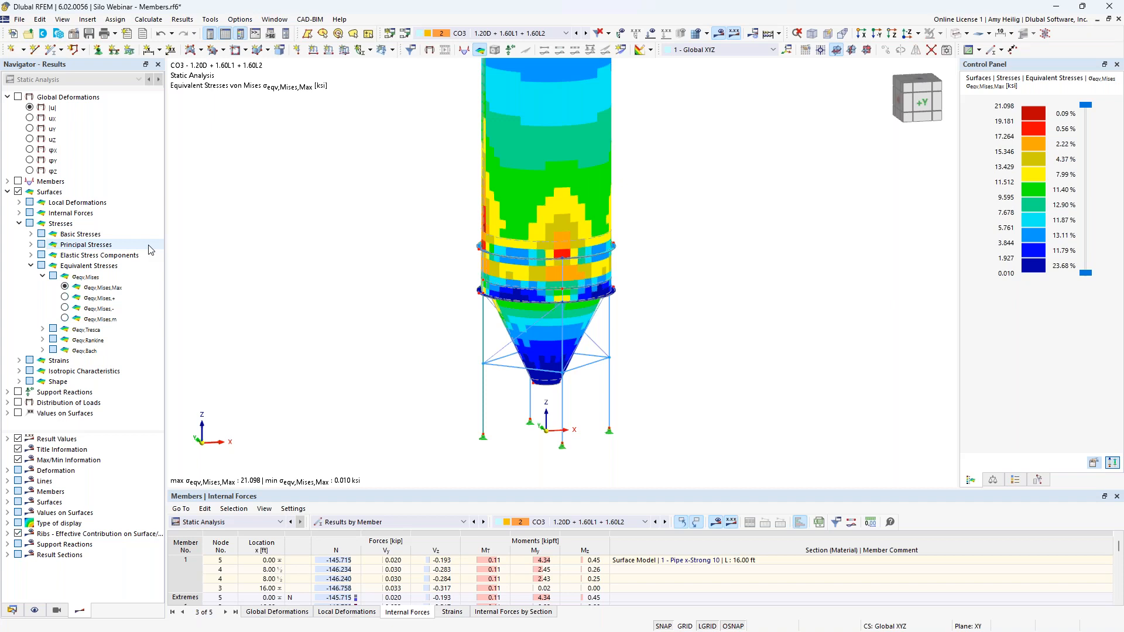
Activate the Stress-Strain Analysis, Steel Design and Structure Stability add-ons in the model's base data, accepting deletion of all results
{"action": "left_click", "coordinate": [12, 610]}
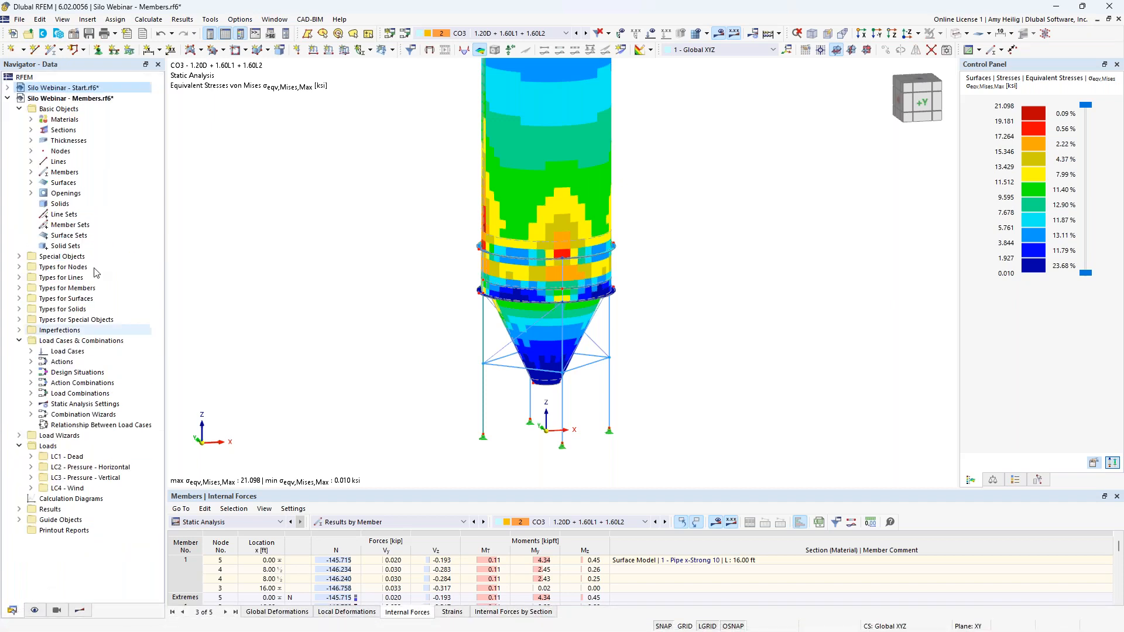
{"action": "right_click", "coordinate": [89, 98]}
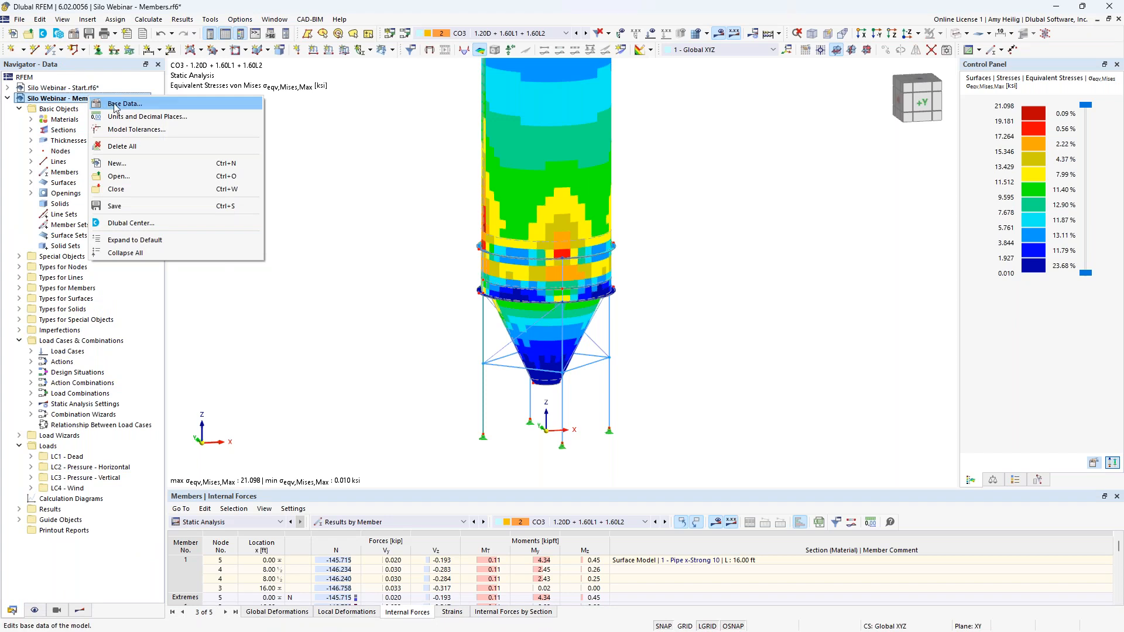
{"action": "left_click", "coordinate": [473, 220]}
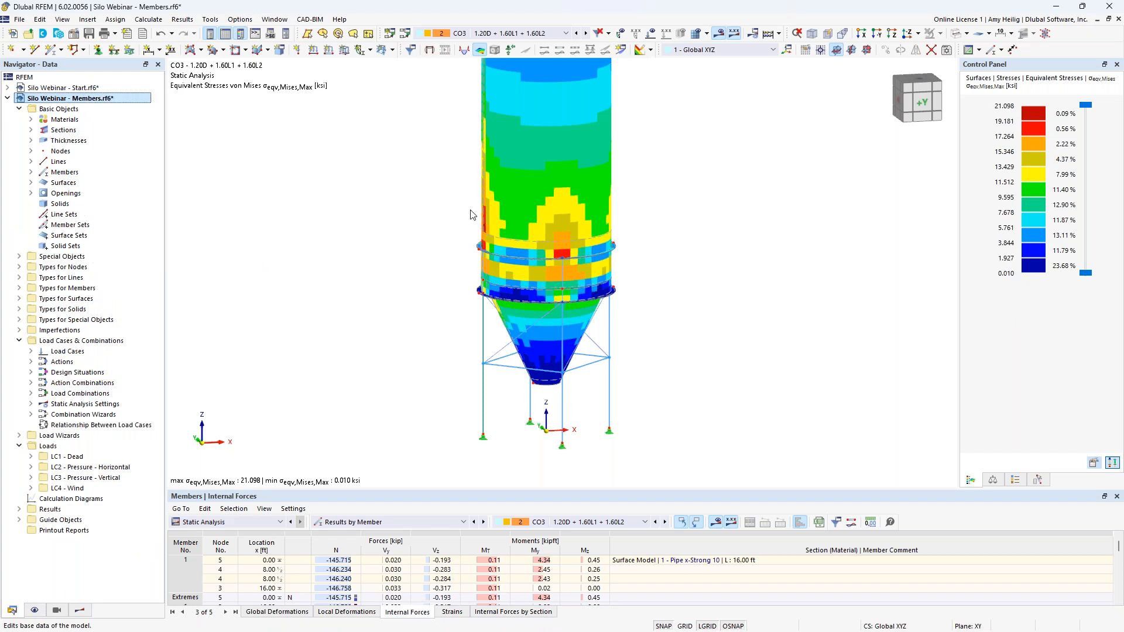
{"action": "left_click", "coordinate": [378, 96]}
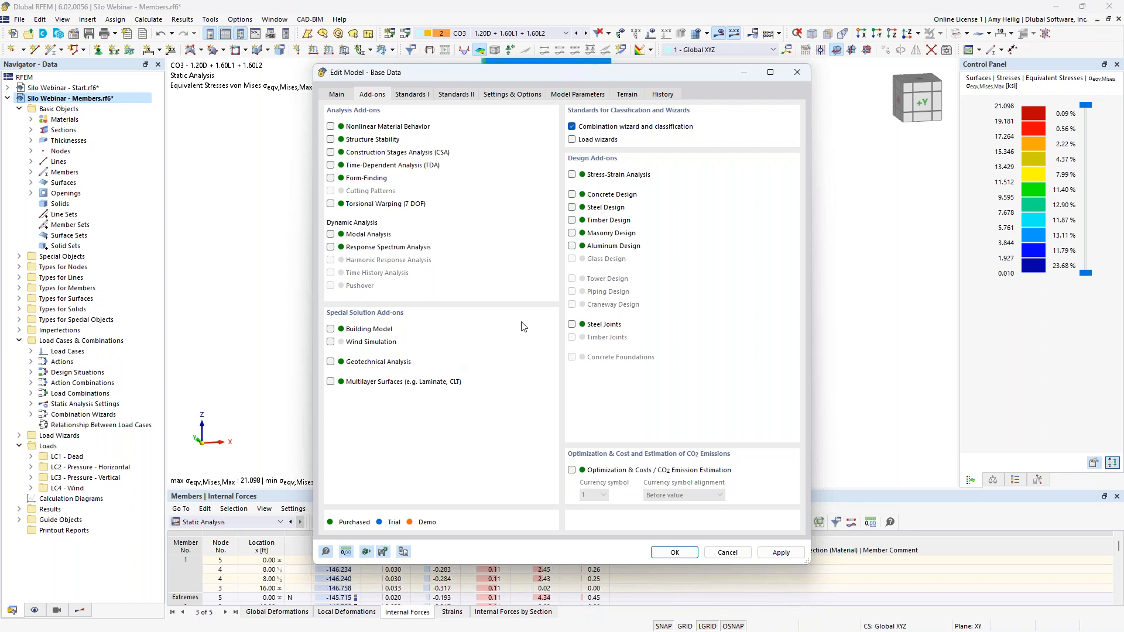
{"action": "left_click", "coordinate": [572, 175]}
{"action": "left_click", "coordinate": [572, 208]}
{"action": "left_click", "coordinate": [331, 140]}
{"action": "left_click", "coordinate": [675, 554]}
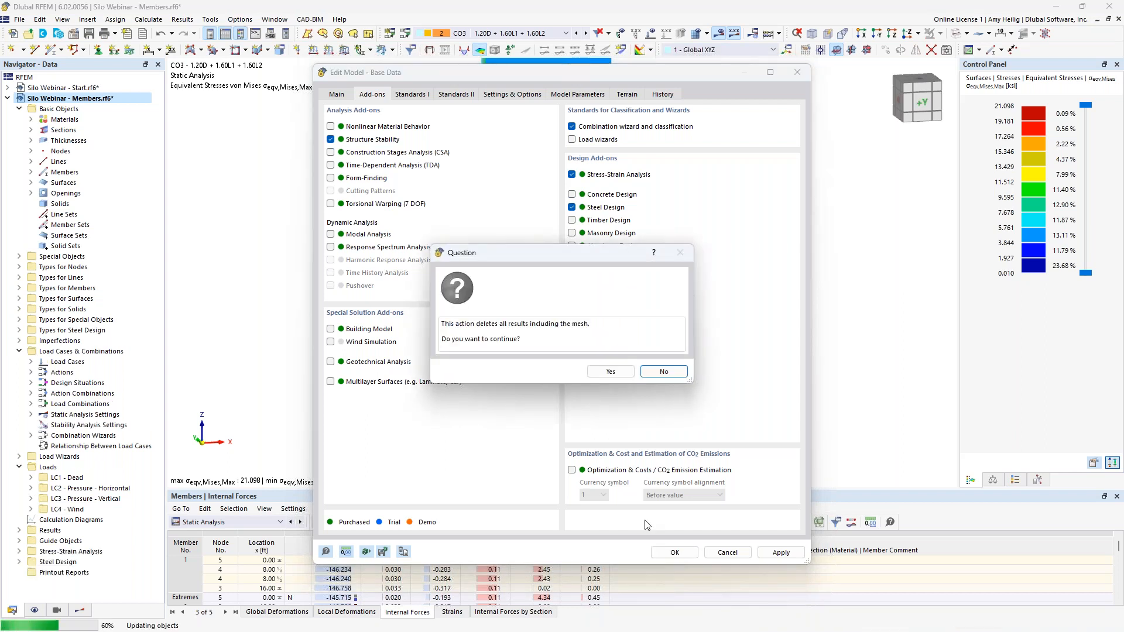
{"action": "left_click", "coordinate": [610, 371]}
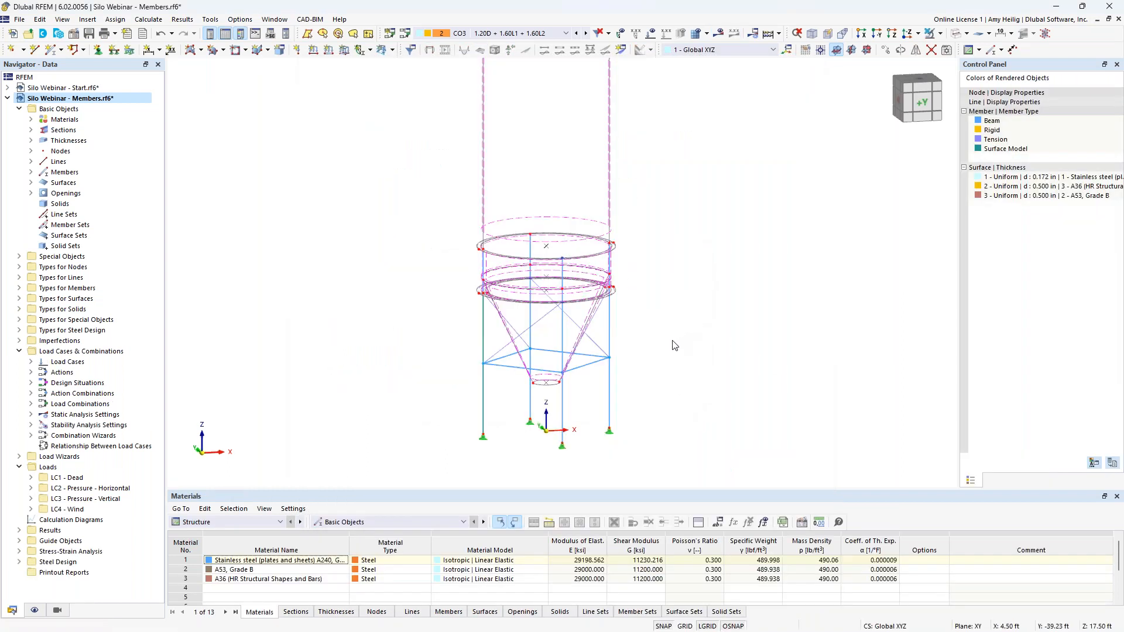
Select the entire silo and open the Default stress-strain configuration assigned to its surfaces
{"action": "scroll", "coordinate": [674, 345], "scroll_direction": "down", "scroll_amount": 4}
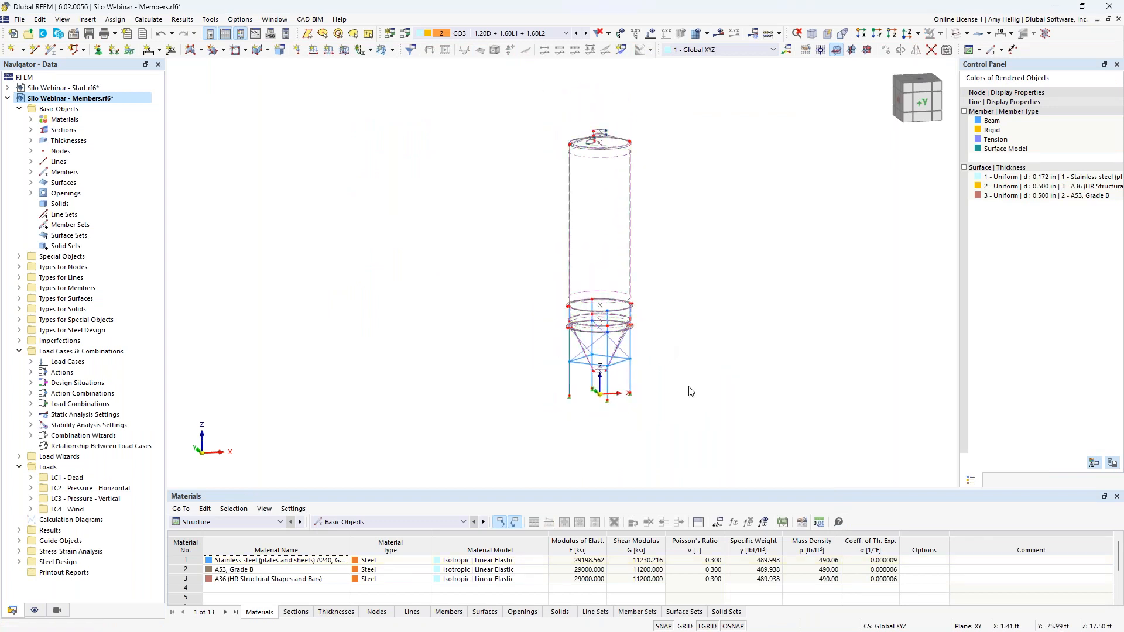
{"action": "left_click_drag", "start_coordinate": [586, 293], "coordinate": [515, 116]}
{"action": "scroll", "coordinate": [615, 167], "scroll_direction": "up", "scroll_amount": 3}
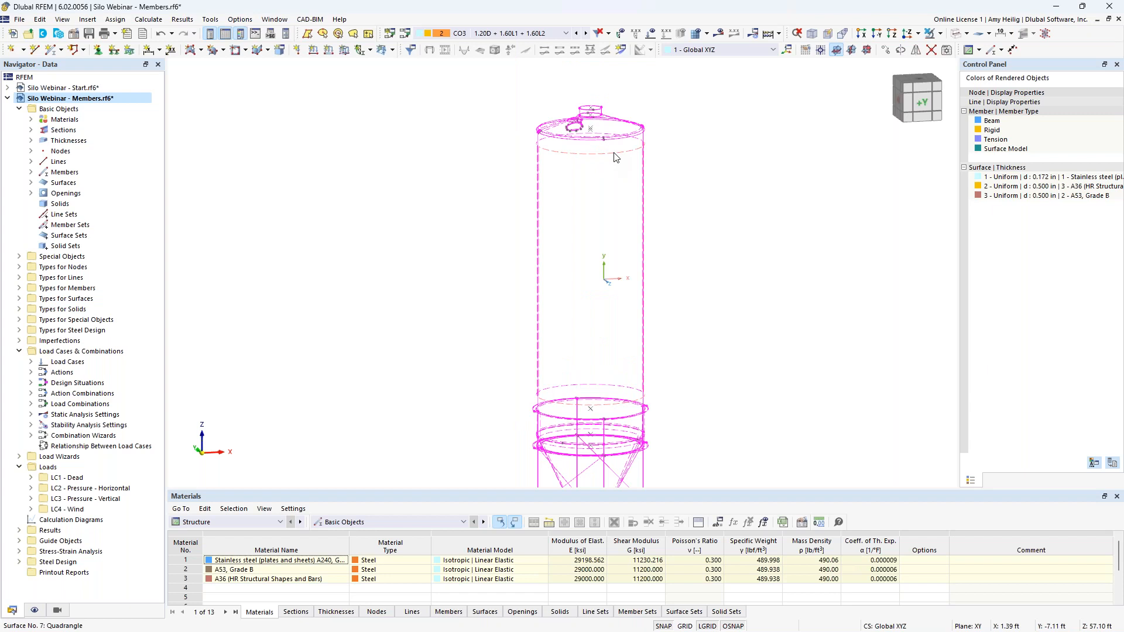
{"action": "double_click", "coordinate": [614, 157]}
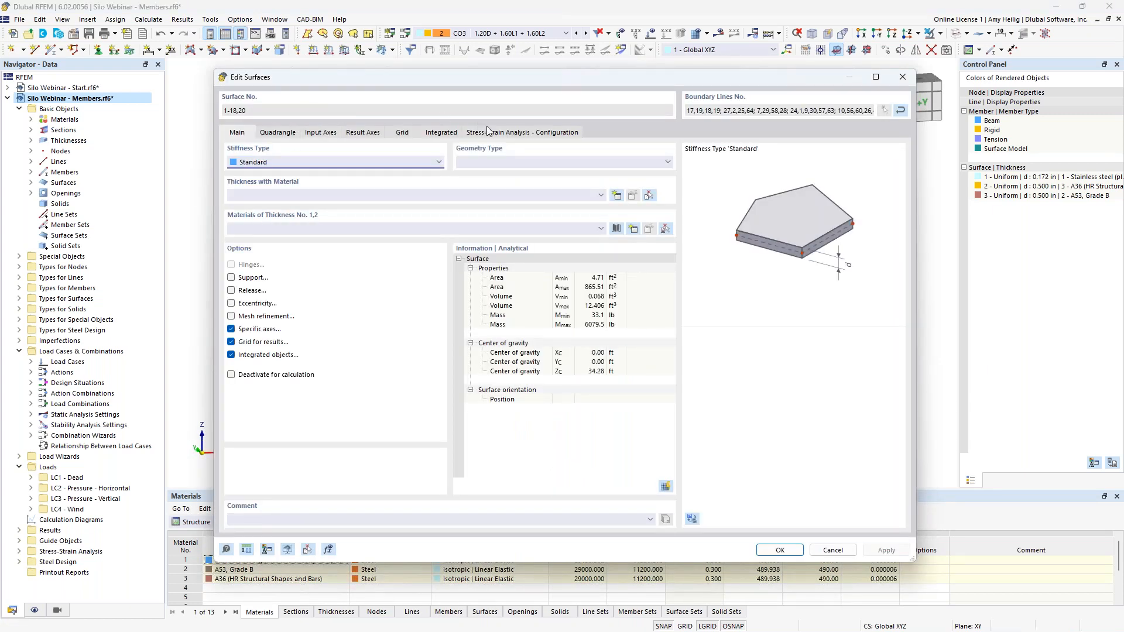
{"action": "left_click", "coordinate": [522, 134]}
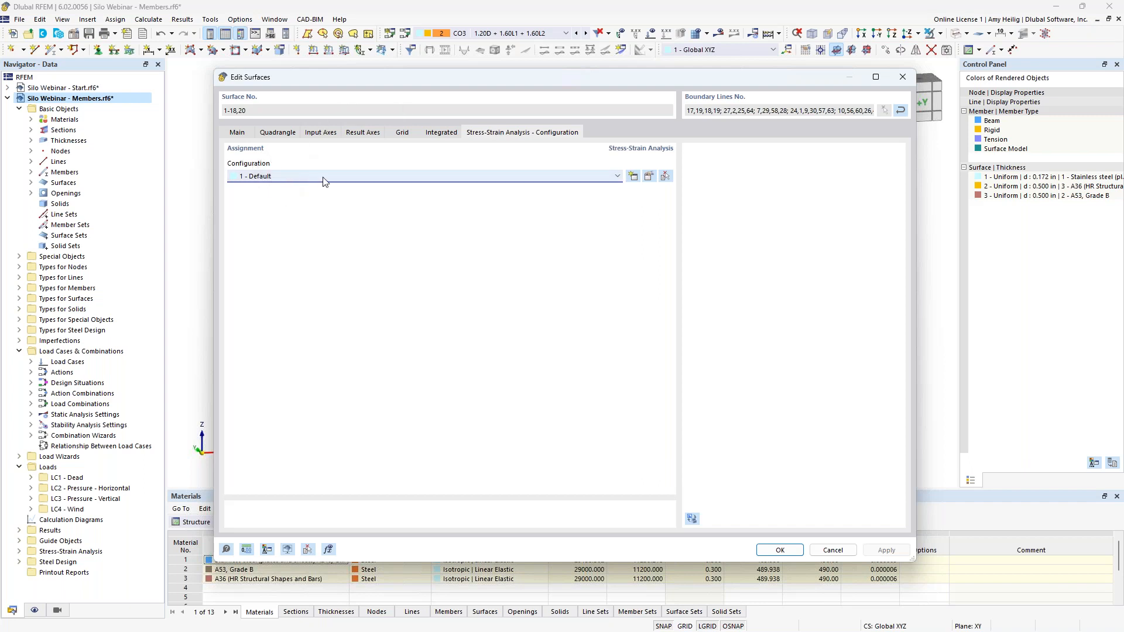
{"action": "left_click", "coordinate": [650, 177]}
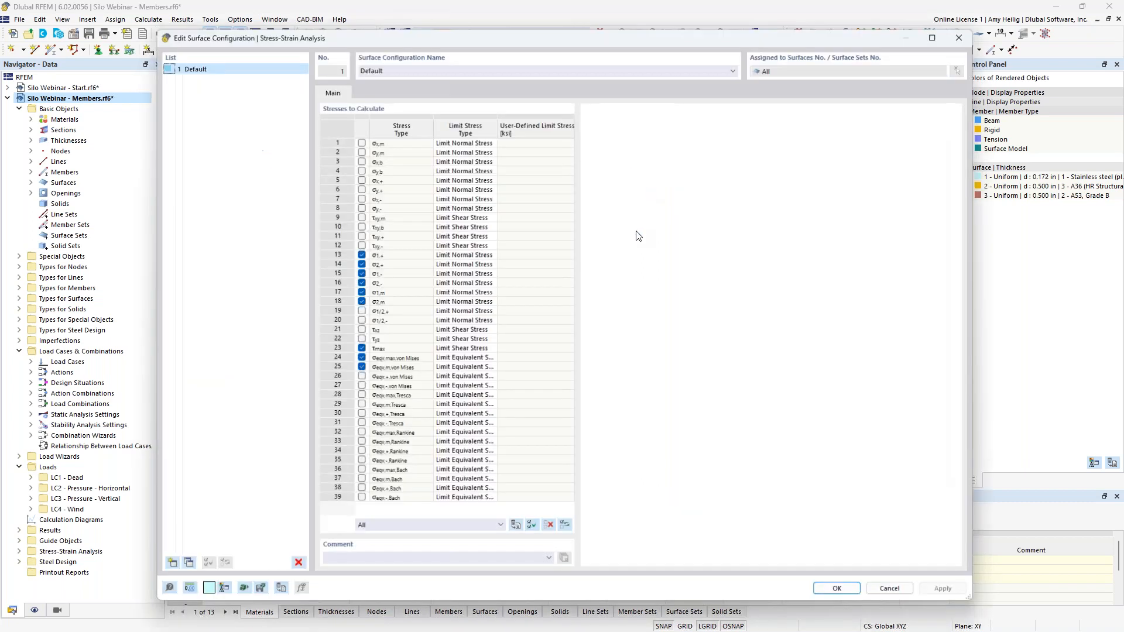
Examine the definitions of σ1,+, τmax and maximum von Mises stress and the limit stress type options, keeping the Default surface configuration
{"action": "left_click", "coordinate": [419, 256]}
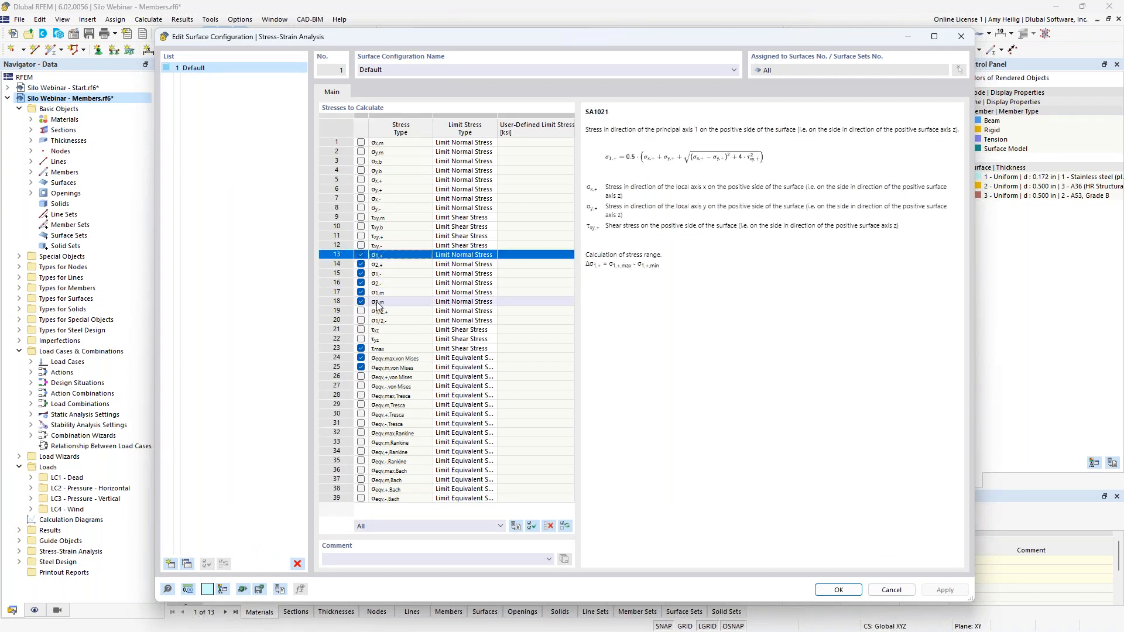
{"action": "left_click", "coordinate": [393, 349]}
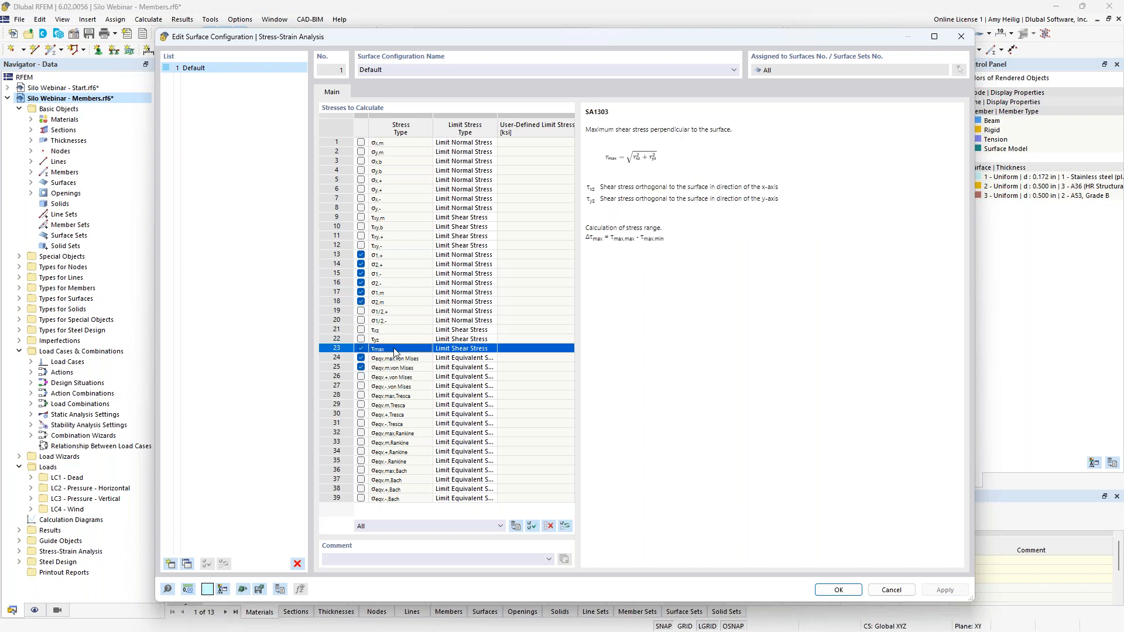
{"action": "left_click", "coordinate": [400, 358]}
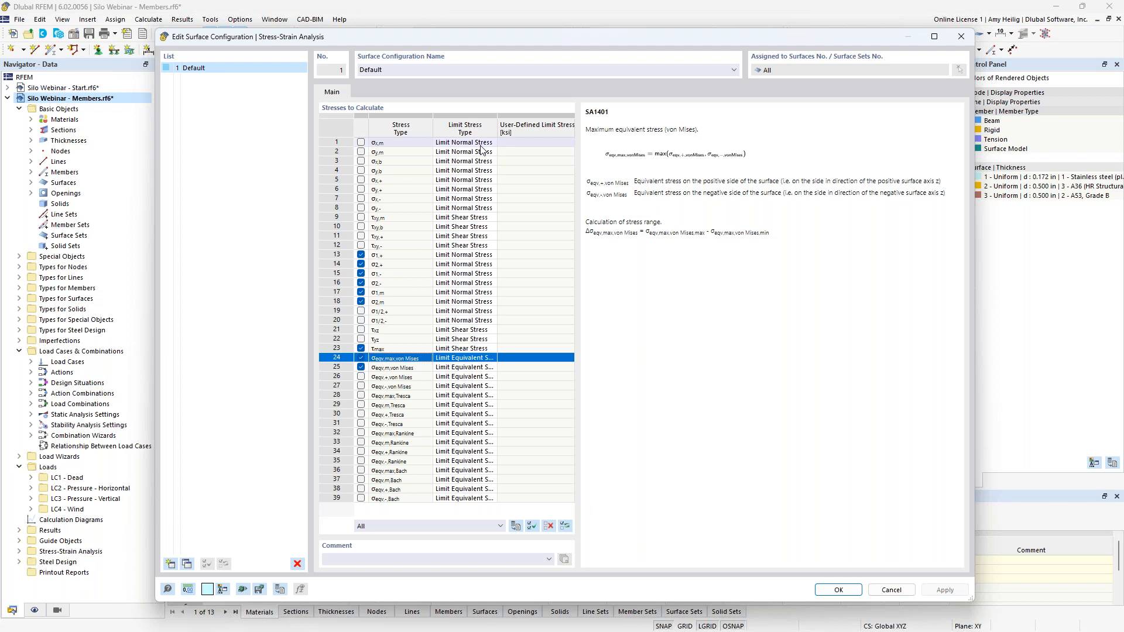
{"action": "left_click", "coordinate": [492, 359]}
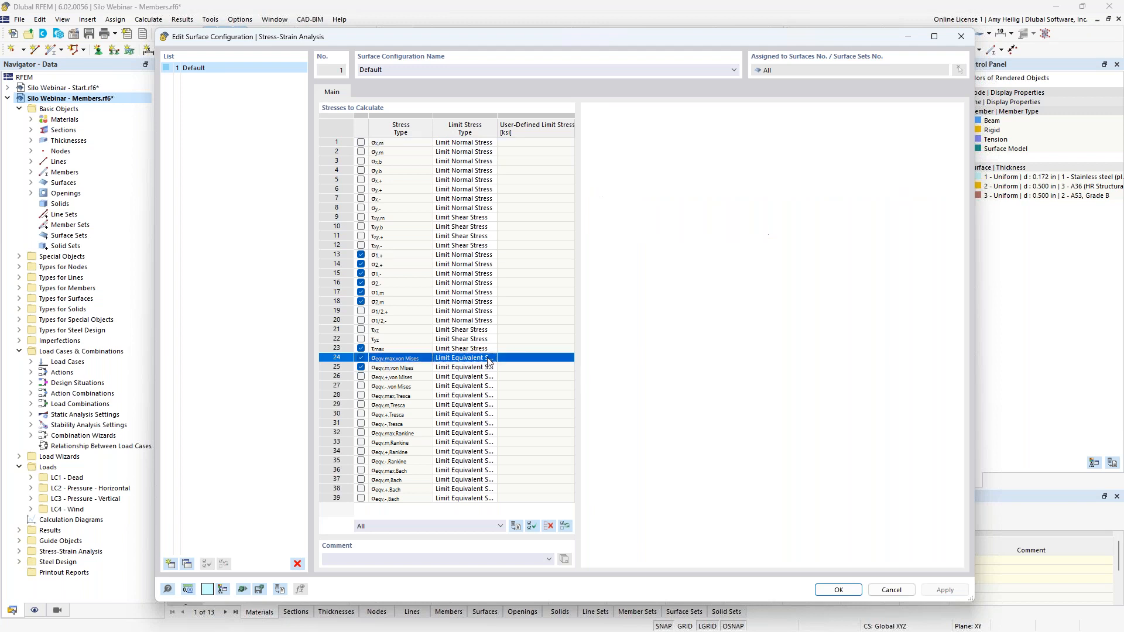
{"action": "left_click", "coordinate": [492, 359]}
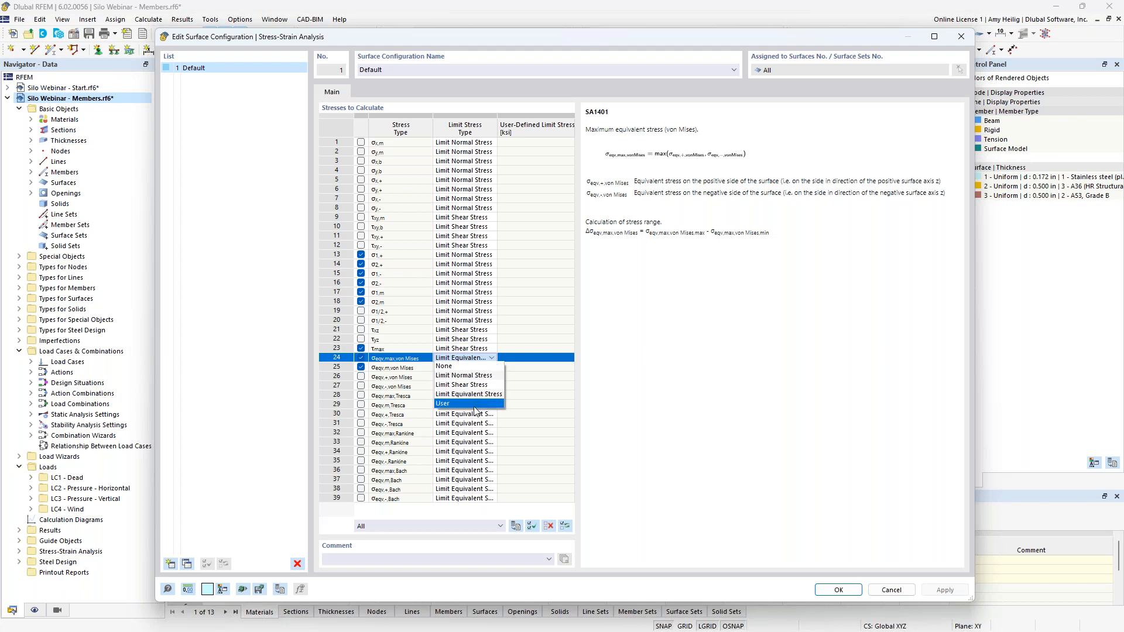
{"action": "left_click", "coordinate": [651, 408]}
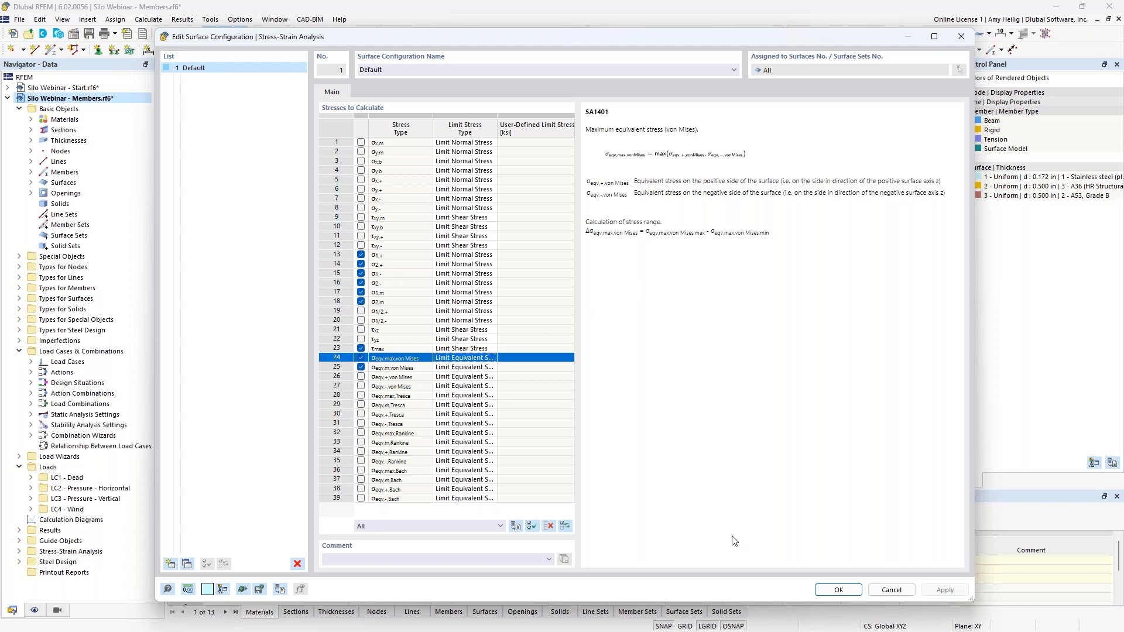
{"action": "left_click", "coordinate": [838, 590]}
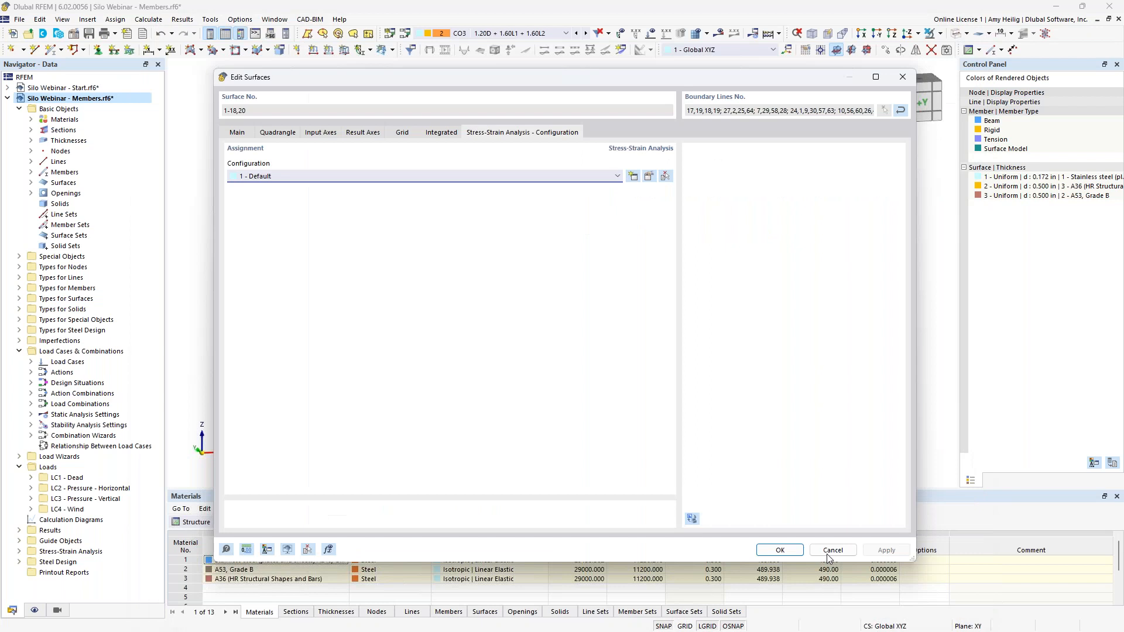
{"action": "left_click", "coordinate": [762, 550]}
Enlarge the table area and show the Stress-Strain Analysis input data tables
{"action": "left_click_drag", "start_coordinate": [732, 489], "coordinate": [733, 391]}
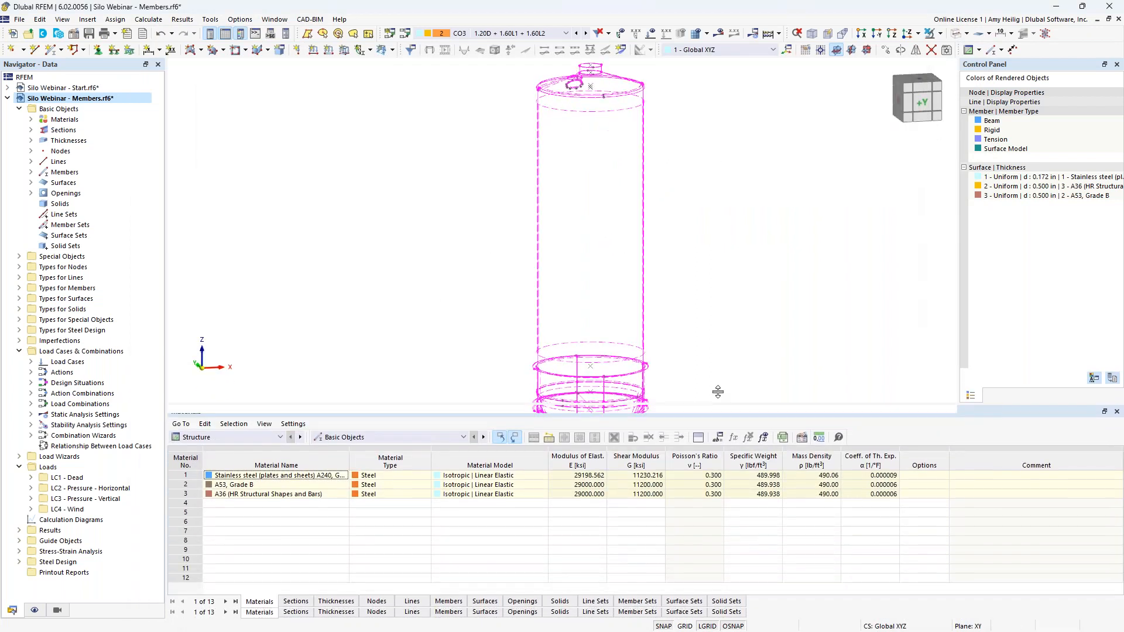
{"action": "scroll", "coordinate": [701, 229], "scroll_direction": "down", "scroll_amount": 2}
{"action": "middle_click_drag", "start_coordinate": [701, 228], "coordinate": [669, 264]}
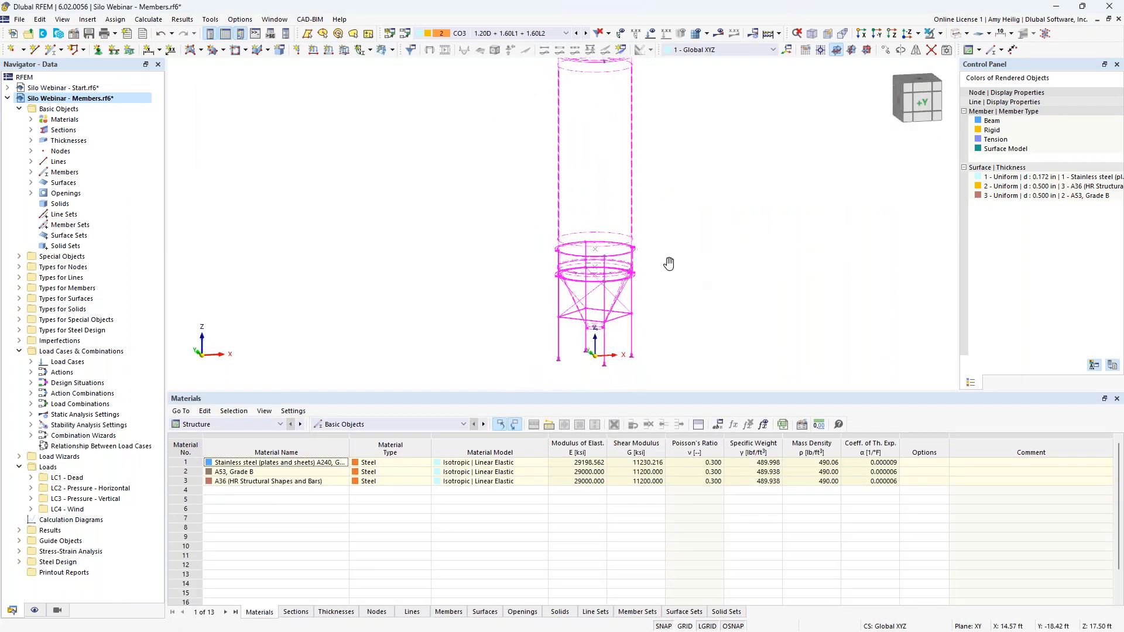
{"action": "left_click", "coordinate": [280, 424]}
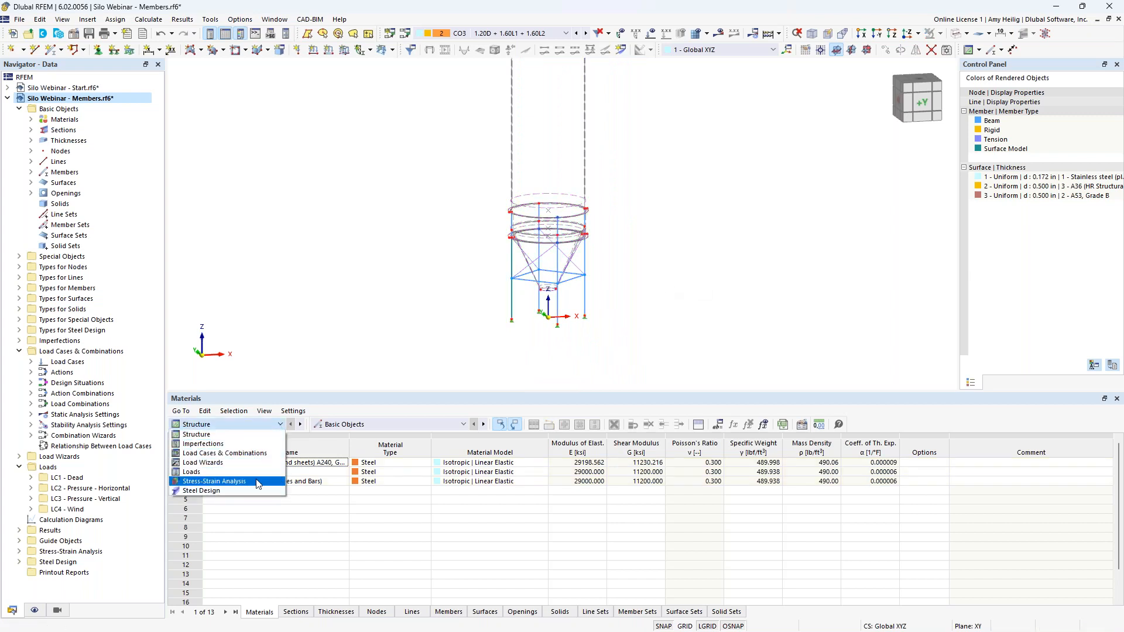
{"action": "left_click", "coordinate": [259, 482]}
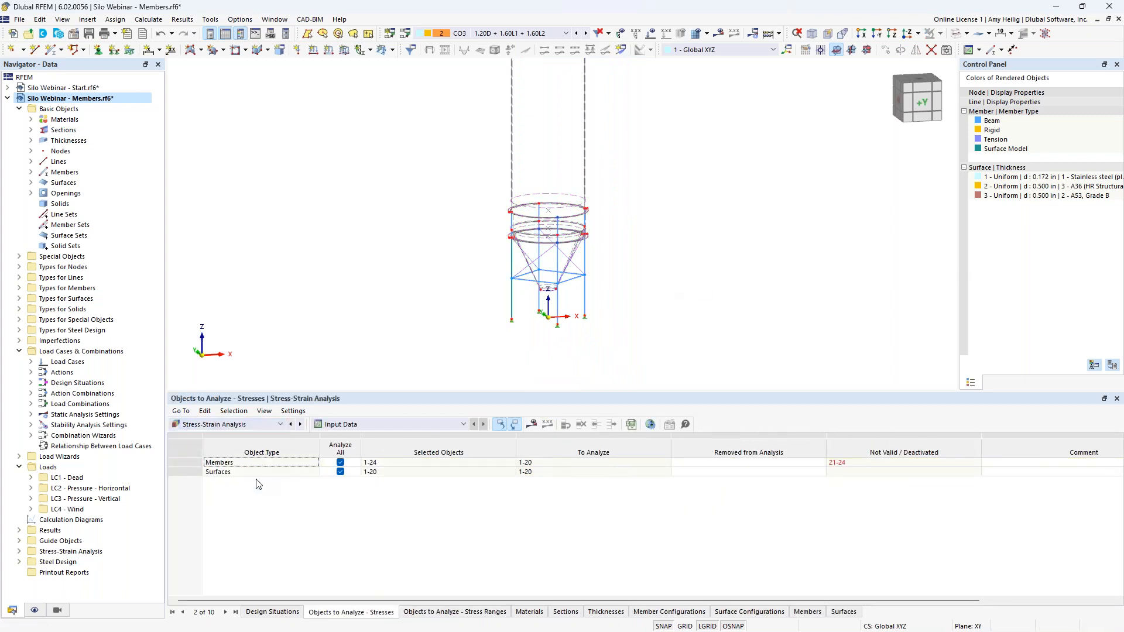
Review the design situations with LRFD set to analyze, and exclude all members from the stress analysis, leaving only the surfaces
{"action": "left_click", "coordinate": [274, 611]}
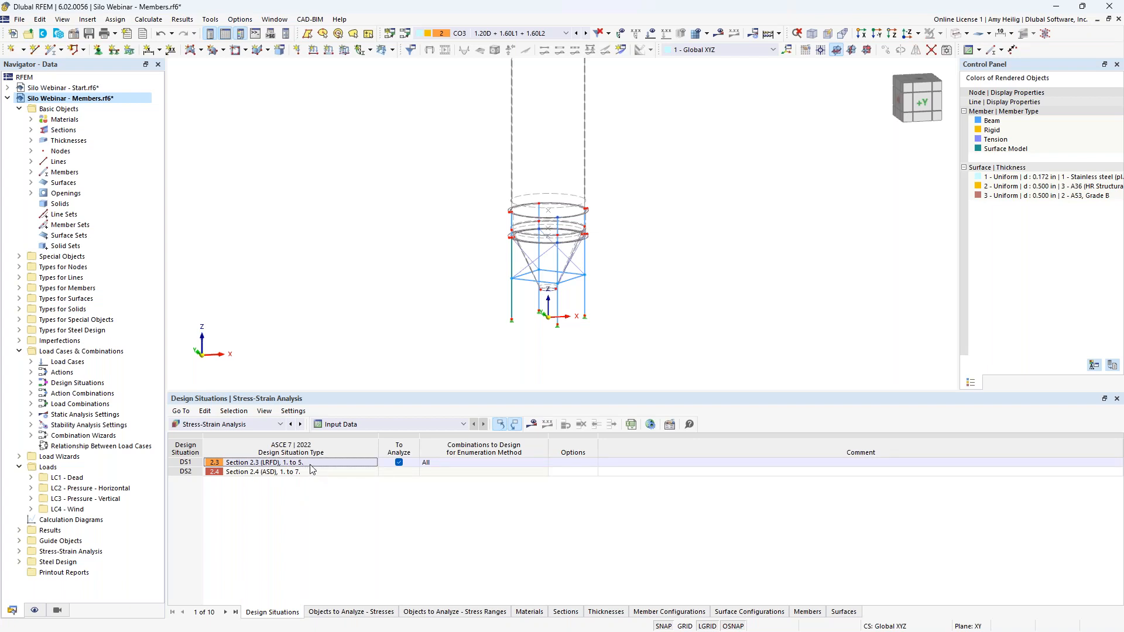
{"action": "left_click", "coordinate": [400, 463]}
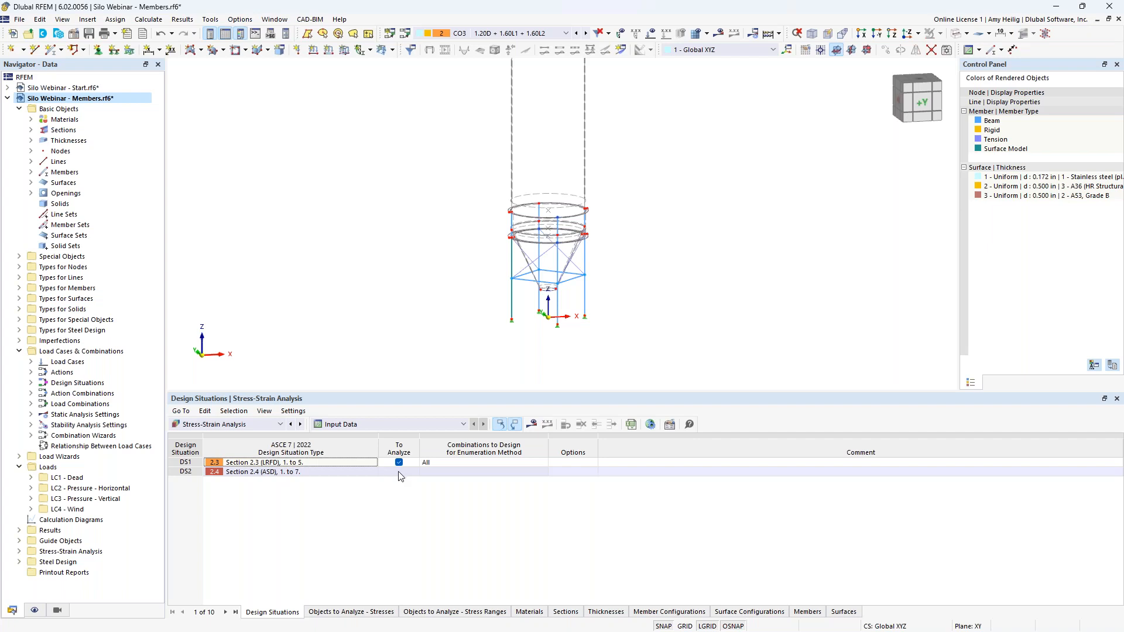
{"action": "left_click", "coordinate": [344, 613]}
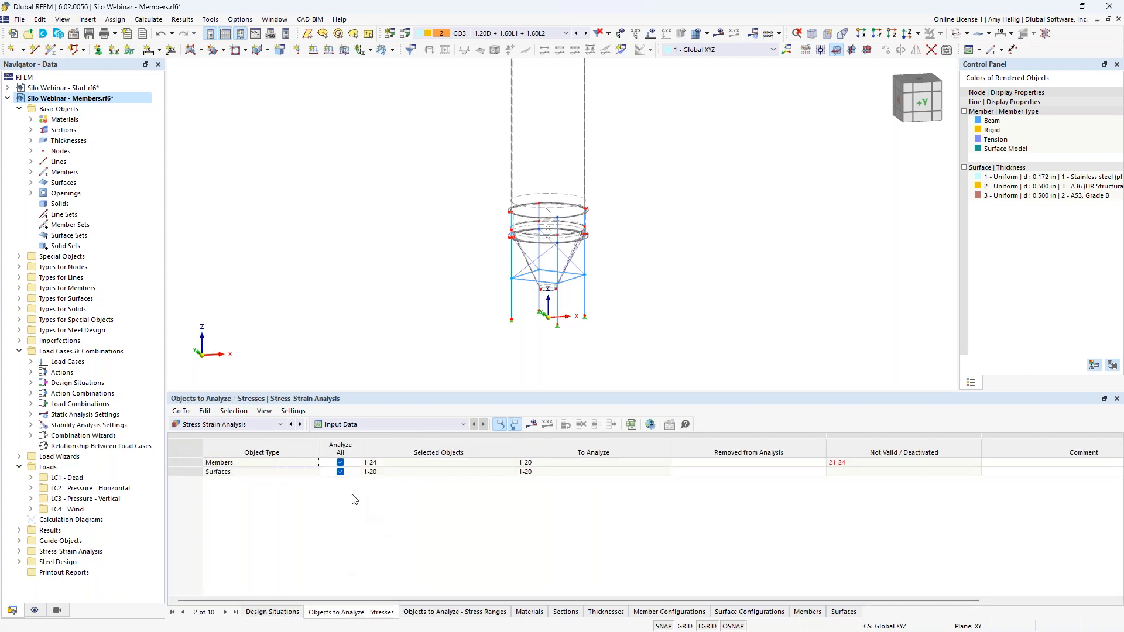
{"action": "left_click", "coordinate": [340, 462]}
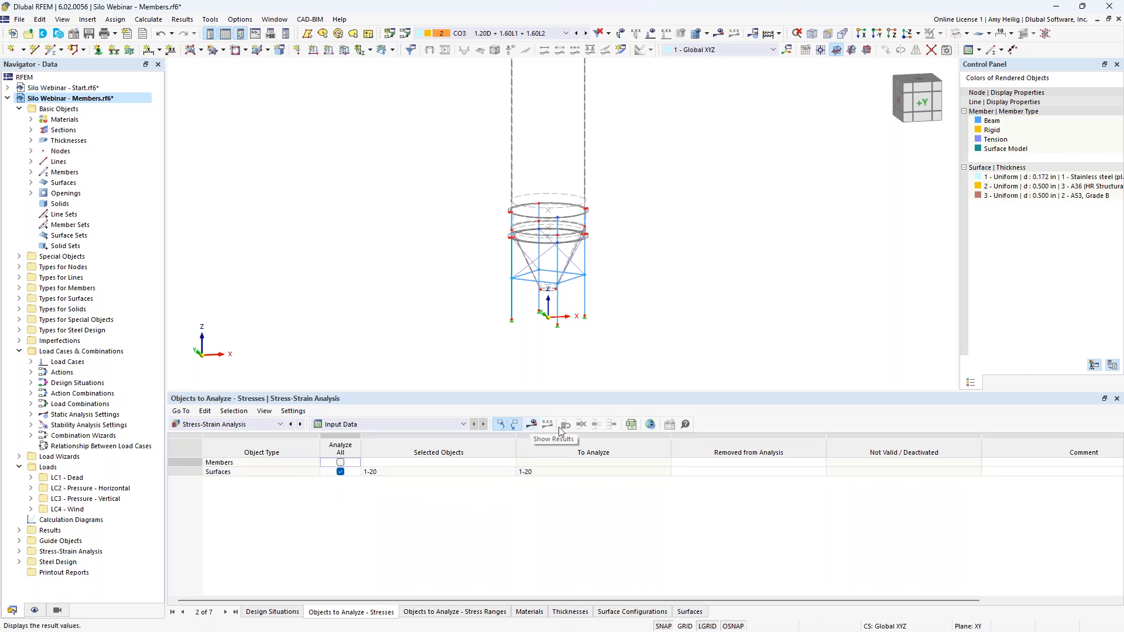
Set the surface smoothing in the global stress-strain analysis settings to Constant on mesh elements
{"action": "left_click", "coordinate": [651, 425]}
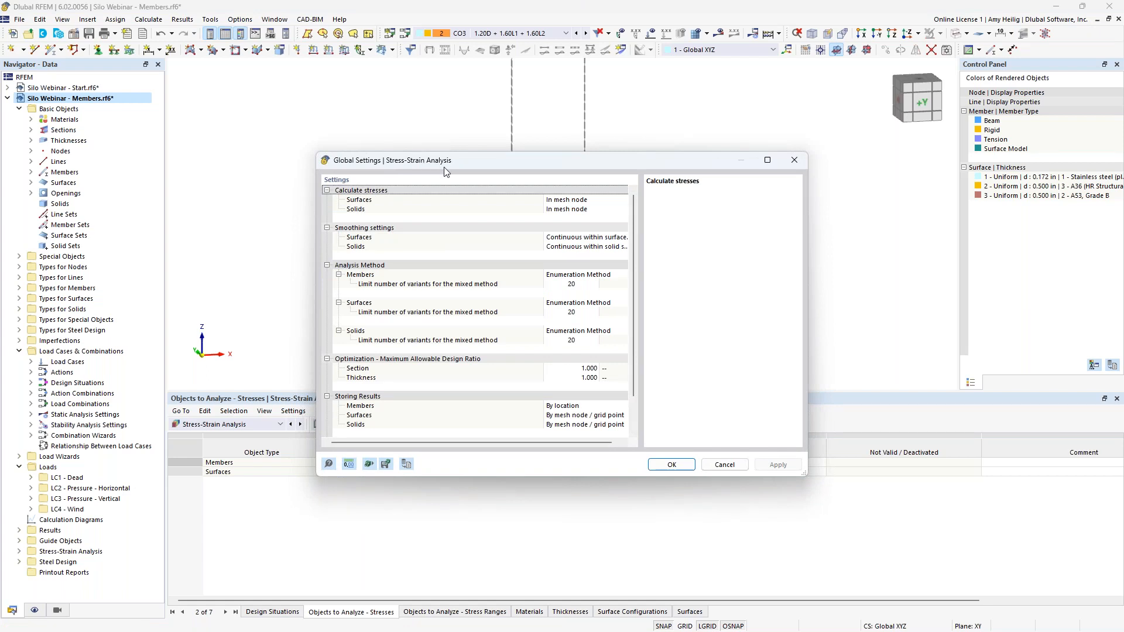
{"action": "left_click_drag", "start_coordinate": [540, 235], "coordinate": [465, 235]}
{"action": "left_click", "coordinate": [492, 240]}
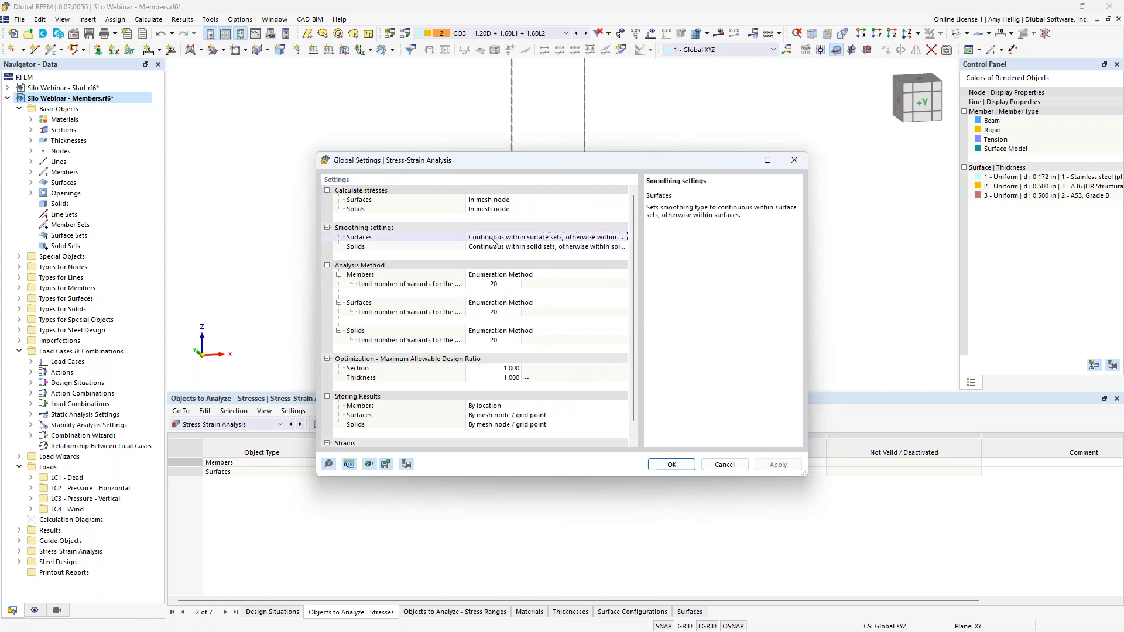
{"action": "left_click", "coordinate": [624, 237]}
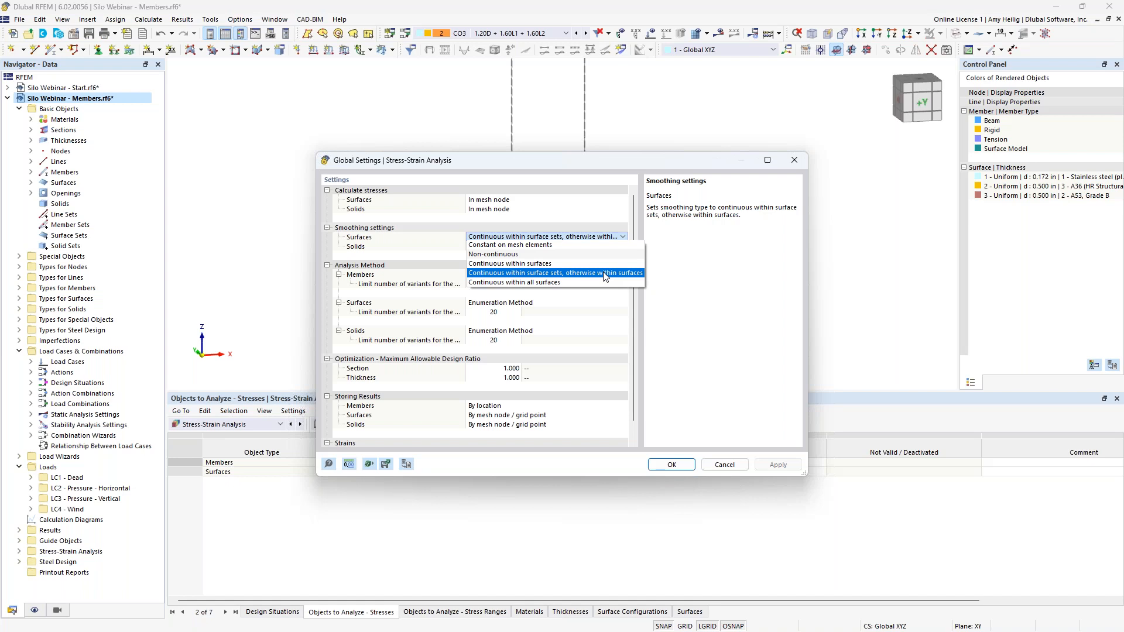
{"action": "left_click", "coordinate": [560, 246]}
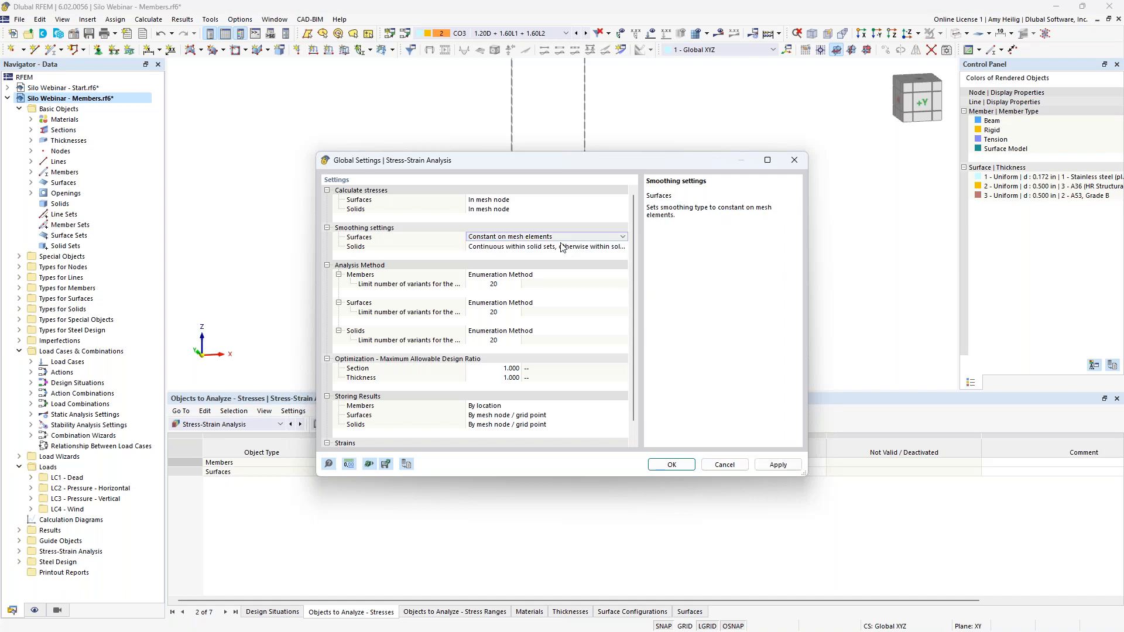
{"action": "left_click", "coordinate": [661, 466]}
Run the Stress-Strain Analysis calculation and list the resulting stresses on surfaces, grouped by surface
{"action": "left_click", "coordinate": [532, 423]}
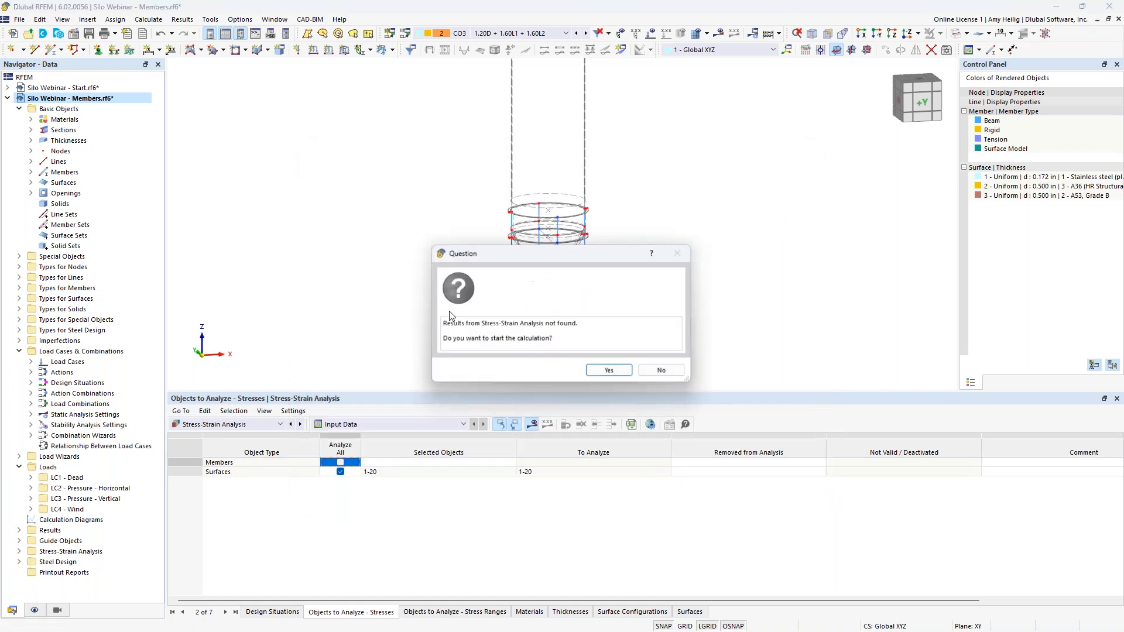
{"action": "left_click", "coordinate": [606, 374]}
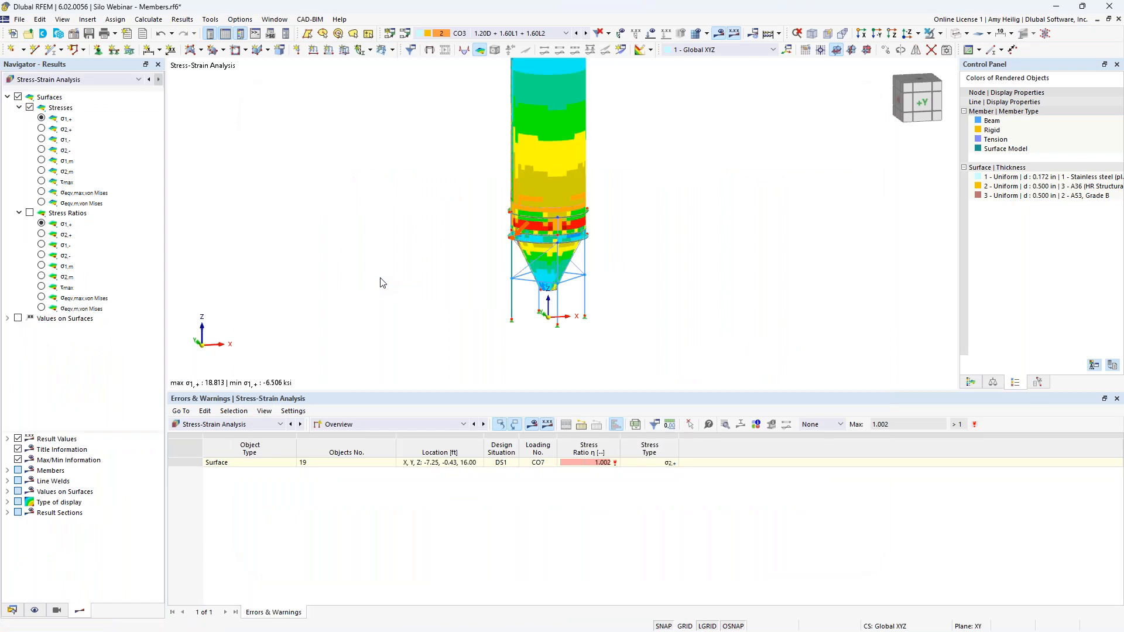
{"action": "left_click", "coordinate": [334, 426]}
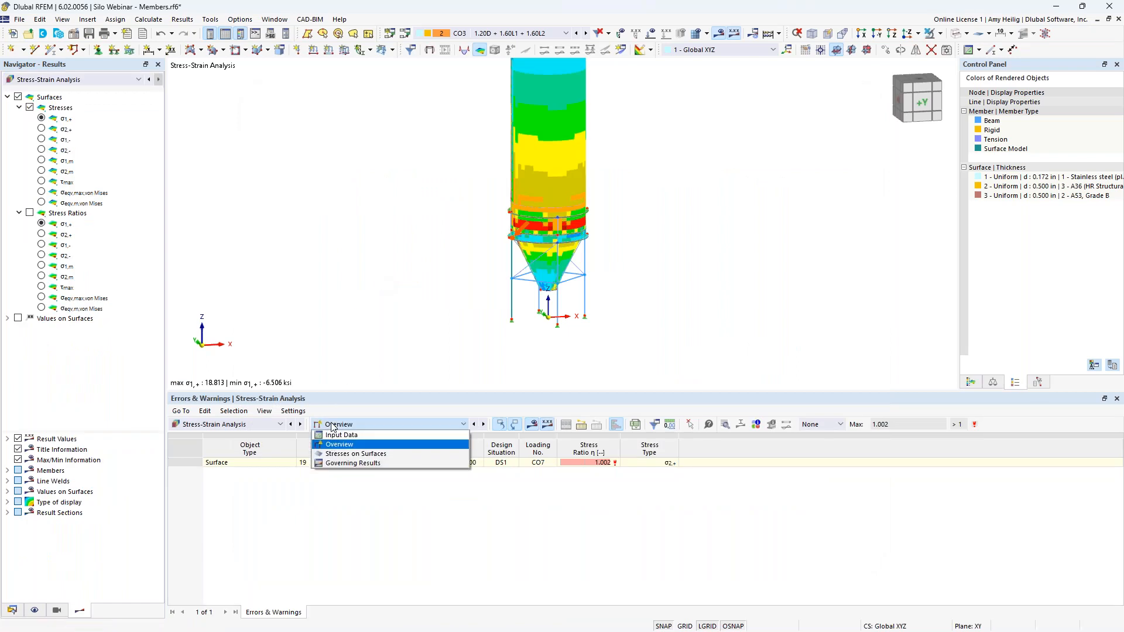
{"action": "left_click", "coordinate": [351, 454]}
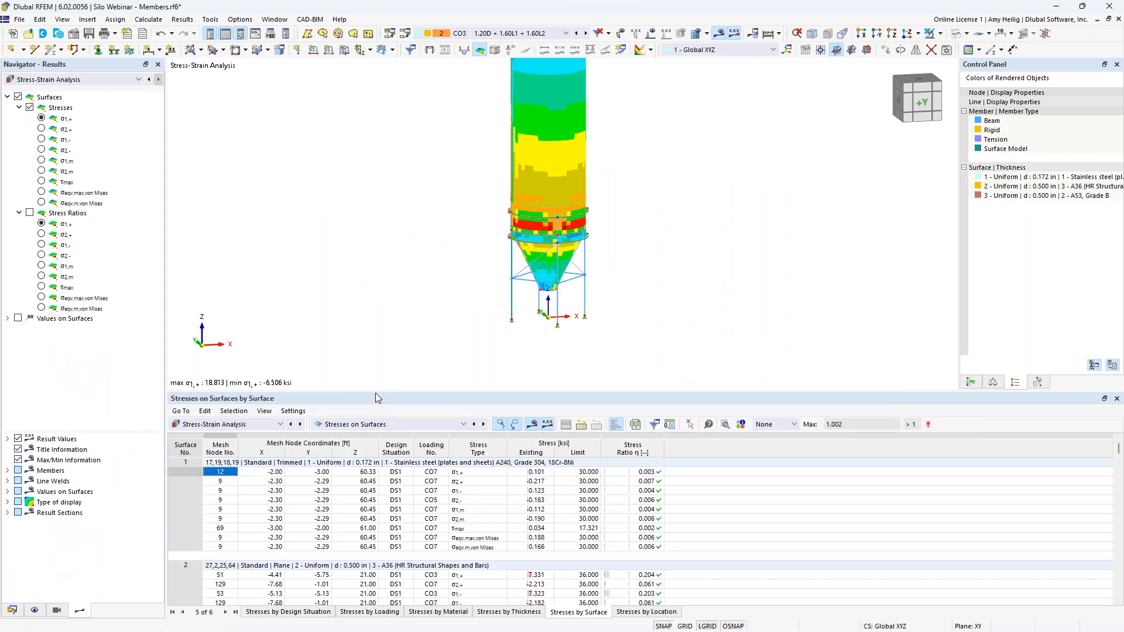
Enlarge the stress table and step through surface 1's stress ratios from σ1,+ to σ1,m, locating each on the silo
{"action": "left_click_drag", "start_coordinate": [376, 392], "coordinate": [328, 294]}
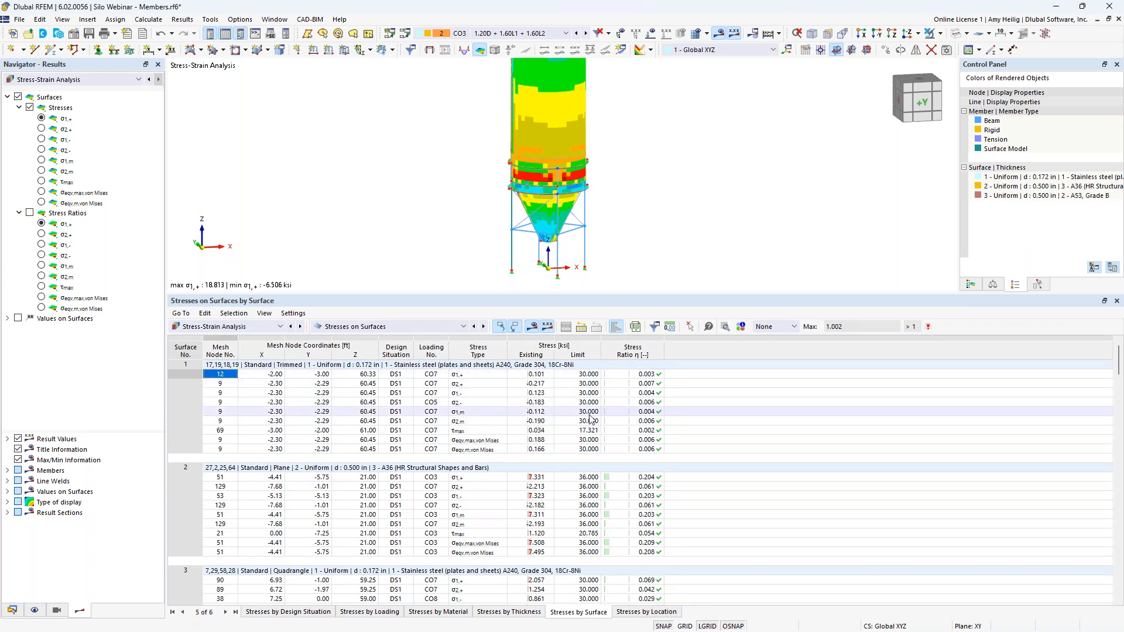
{"action": "left_click", "coordinate": [654, 377]}
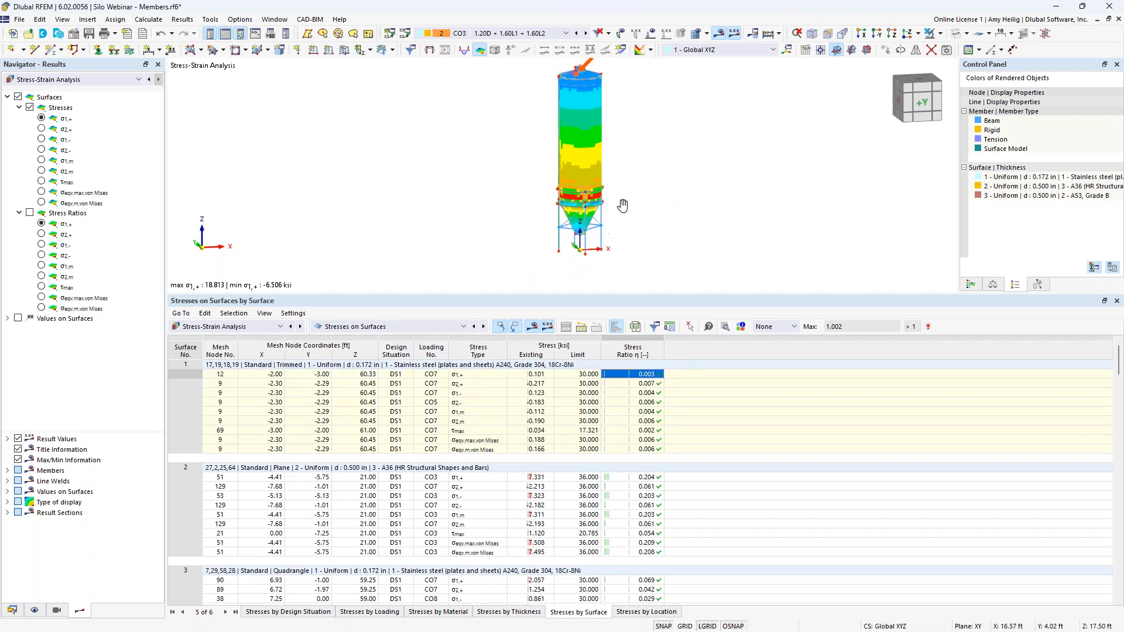
{"action": "key", "text": "Down"}
{"action": "key", "text": "Down"}
{"action": "key", "text": "Down"}
{"action": "key", "text": "Down"}
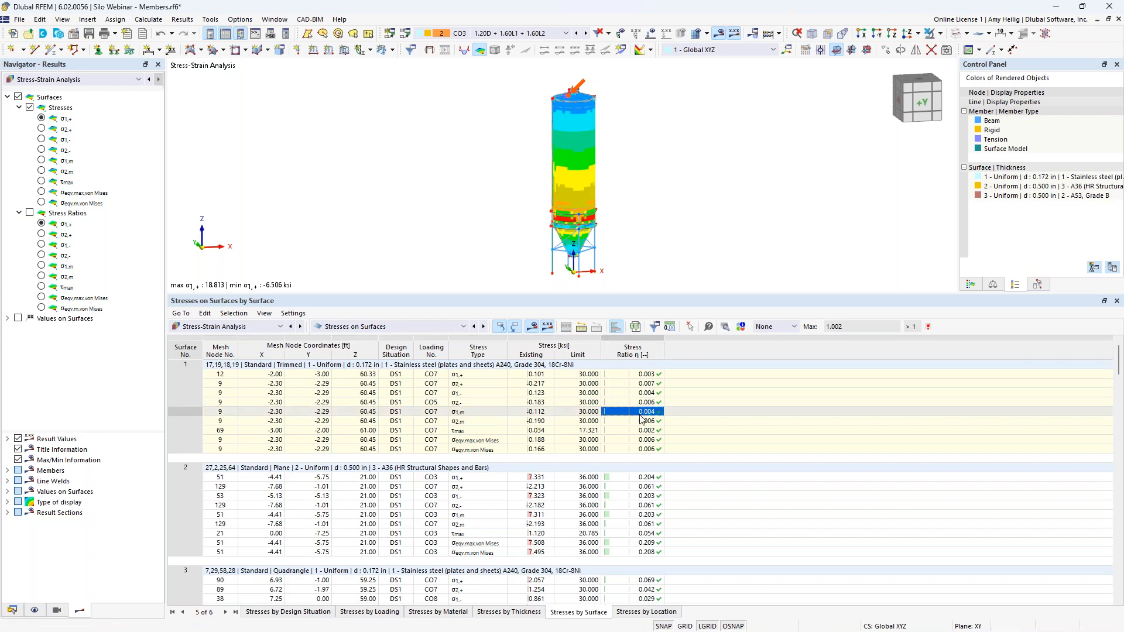
Examine the result details of surface 2's maximum von Mises stress at mesh node 51, and shrink the results table again
{"action": "scroll", "coordinate": [657, 507], "scroll_direction": "down", "scroll_amount": 2}
{"action": "left_click", "coordinate": [646, 487]}
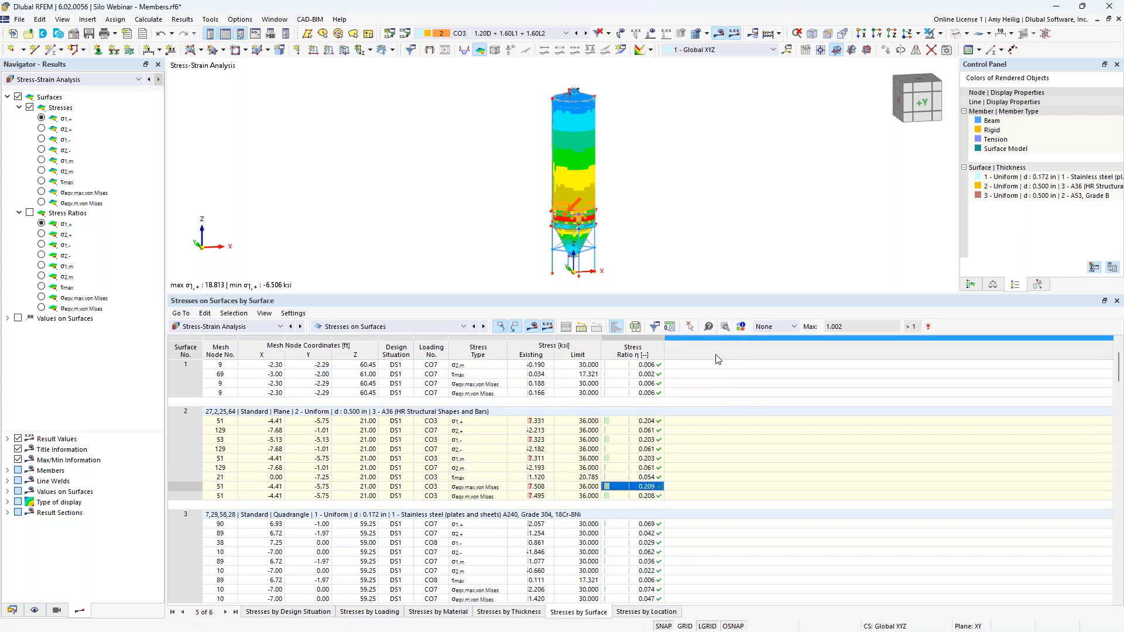
{"action": "left_click", "coordinate": [726, 327]}
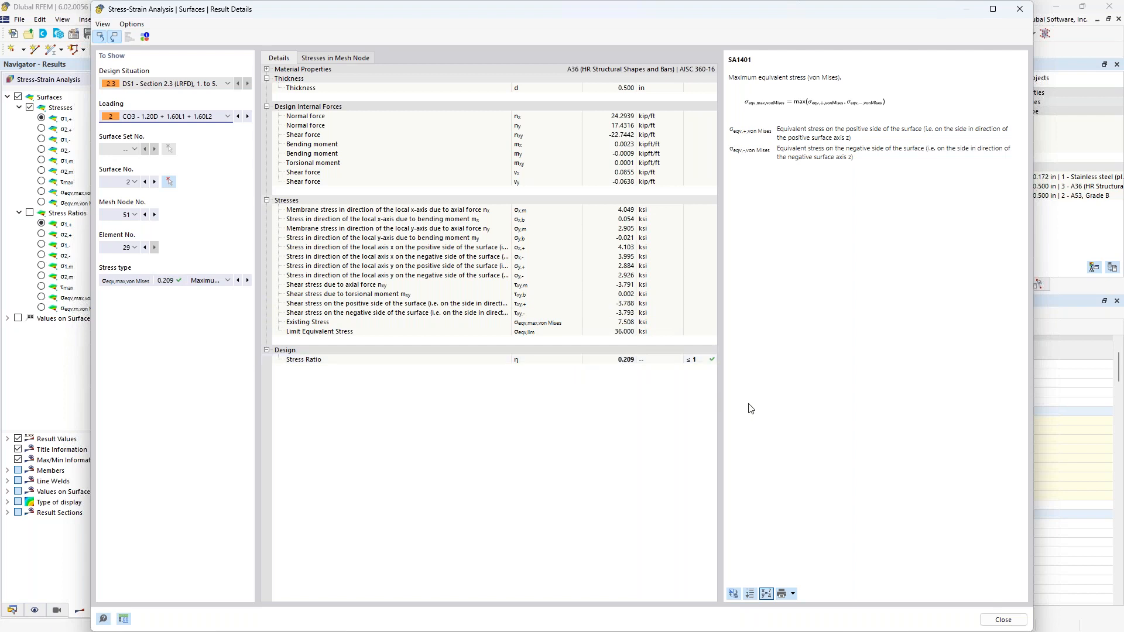
{"action": "left_click", "coordinate": [1000, 621]}
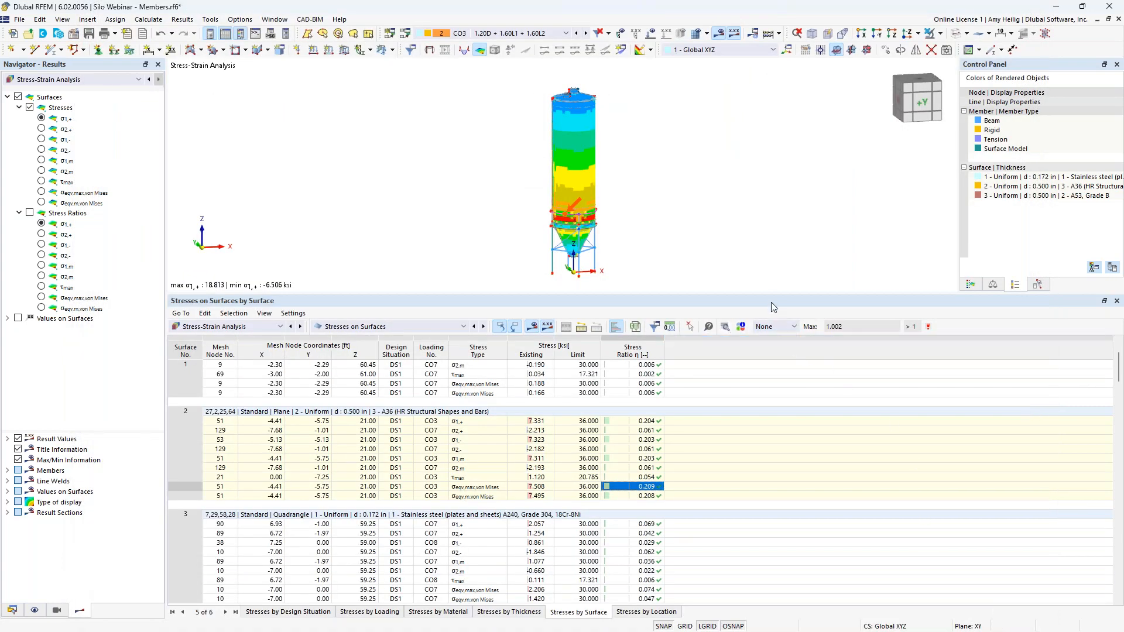
{"action": "left_click_drag", "start_coordinate": [773, 295], "coordinate": [773, 425]}
{"action": "scroll", "coordinate": [629, 279], "scroll_direction": "up", "scroll_amount": 2}
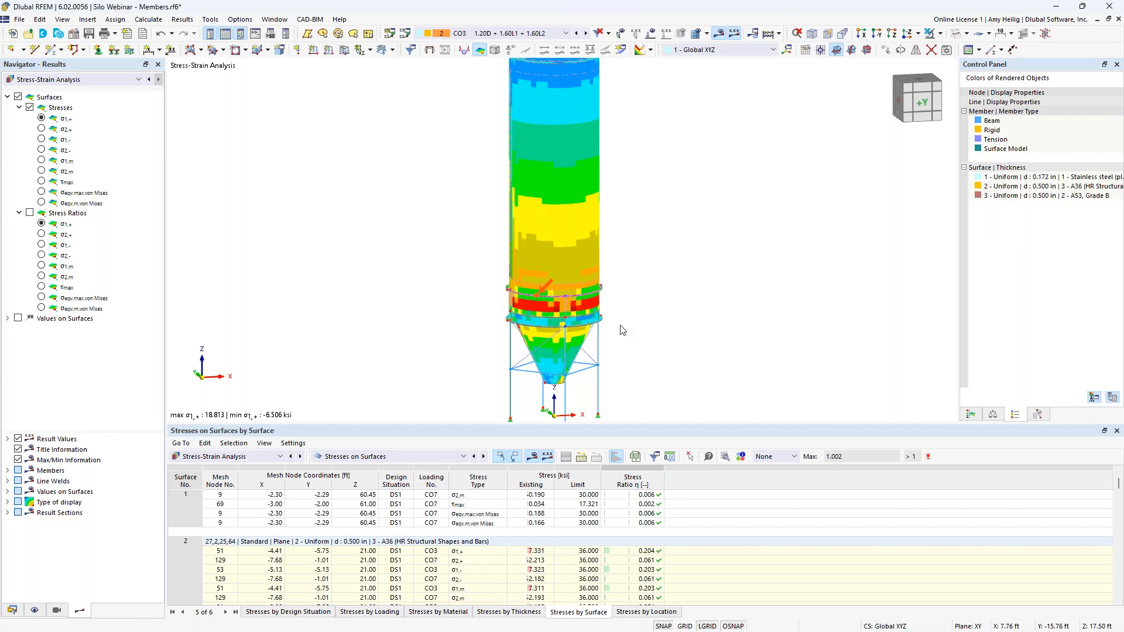
Select the four vertical support legs under the silo together and open members 1, 8, 11 and 18 for editing
{"action": "middle_click_drag", "start_coordinate": [641, 324], "coordinate": [629, 257]}
{"action": "scroll", "coordinate": [588, 374], "scroll_direction": "up", "scroll_amount": 4}
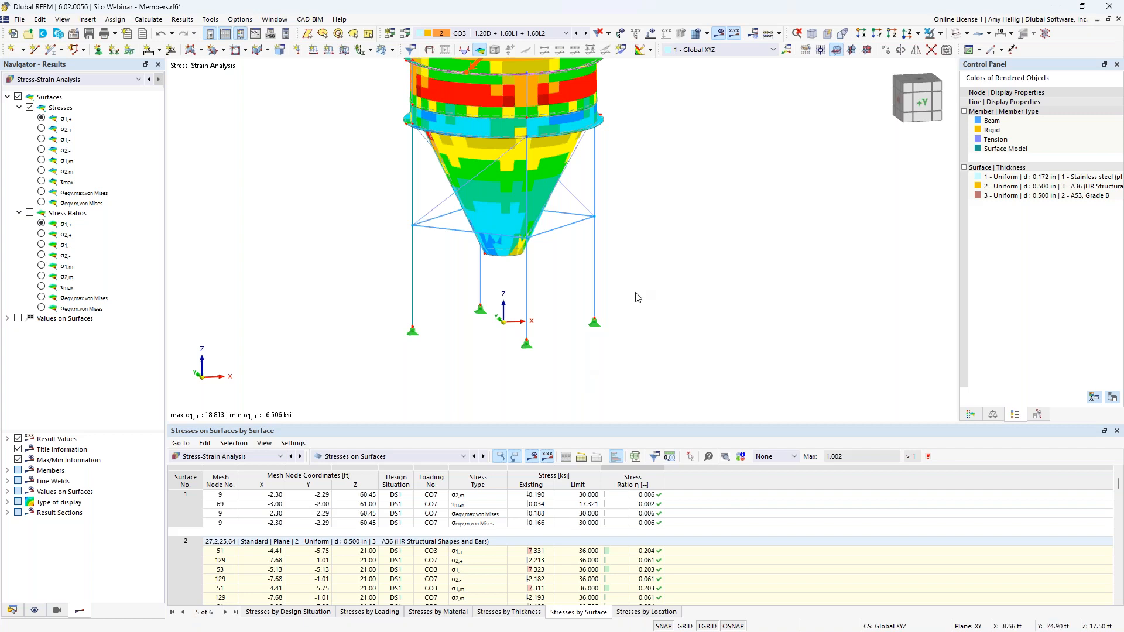
{"action": "left_click_drag", "start_coordinate": [637, 305], "coordinate": [406, 269]}
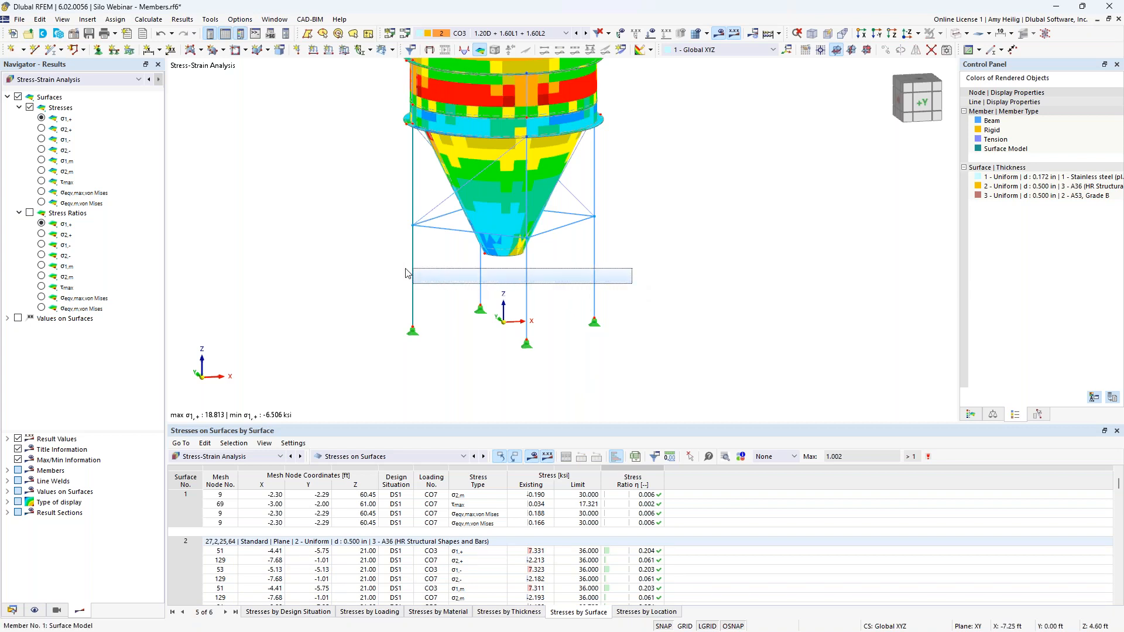
{"action": "double_click", "coordinate": [594, 296]}
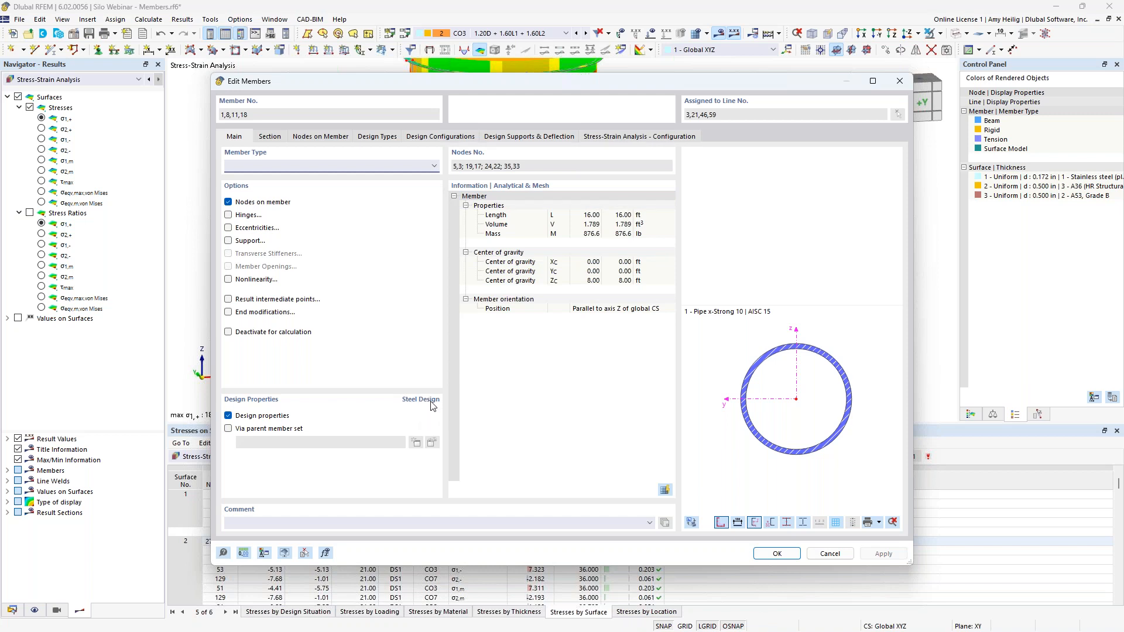
Create new steel design effective lengths for the legs, excluding torsional buckling and lateral-torsional buckling
{"action": "left_click", "coordinate": [377, 137]}
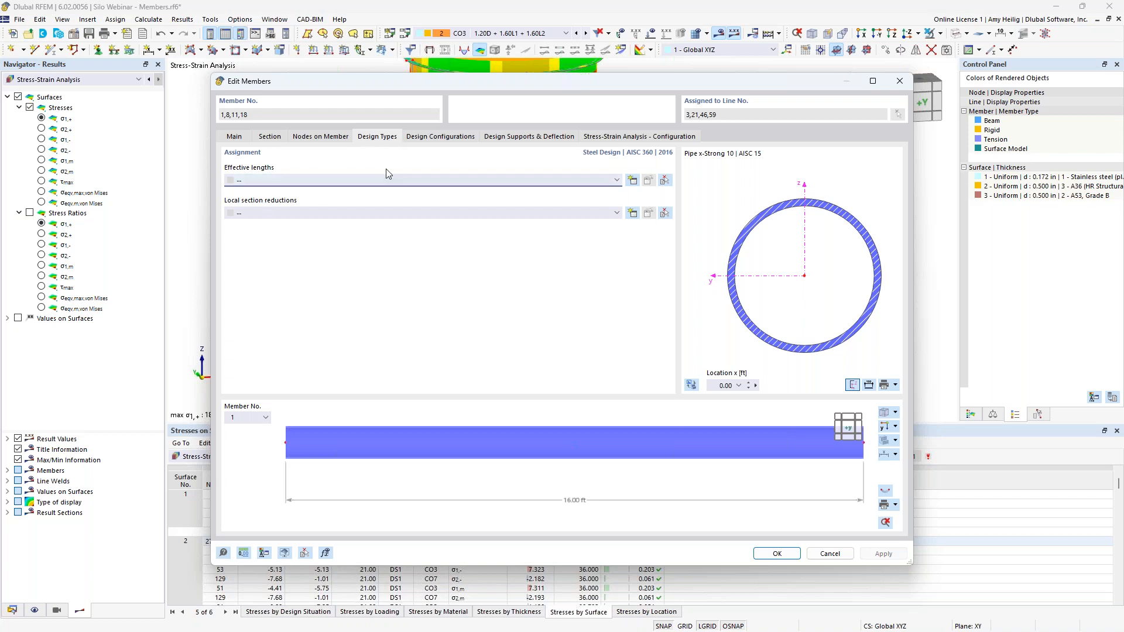
{"action": "left_click", "coordinate": [633, 181]}
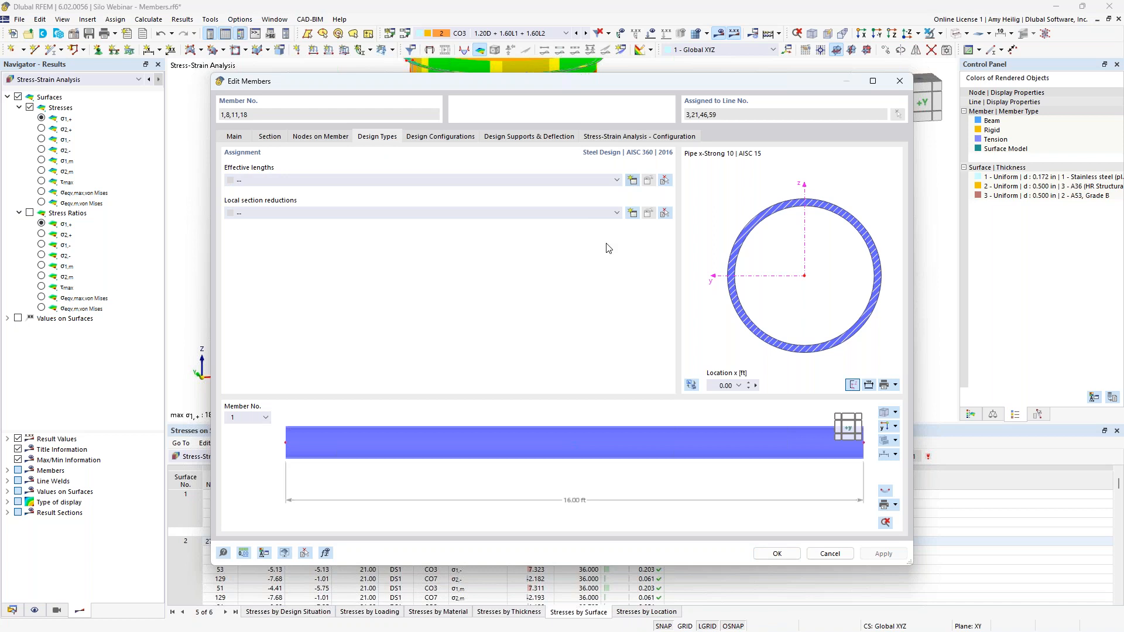
{"action": "left_click", "coordinate": [726, 586]}
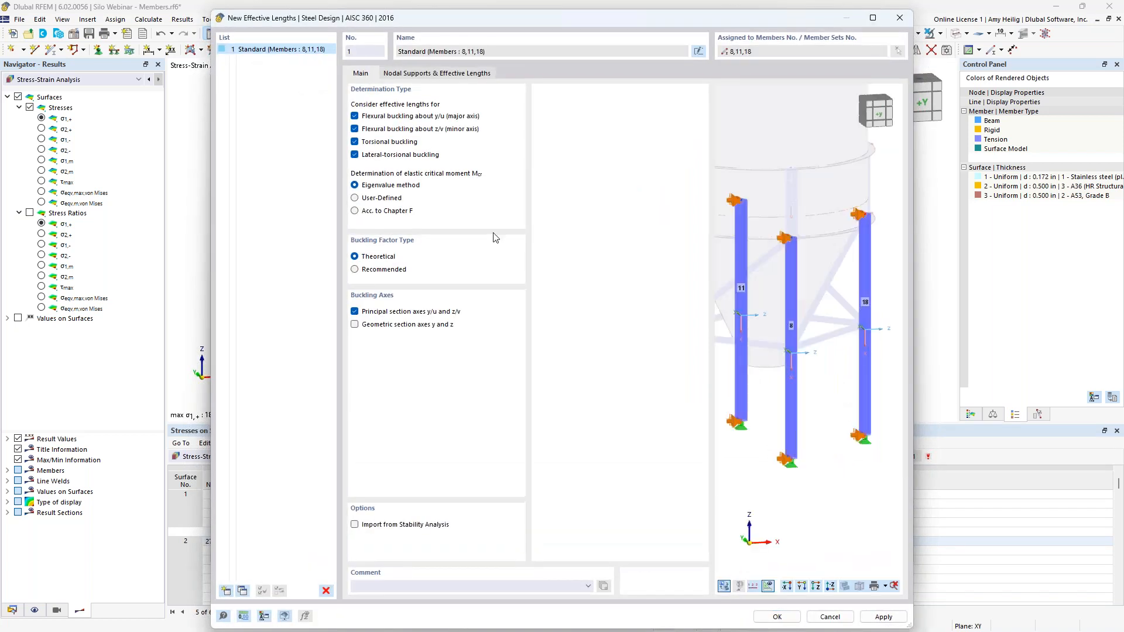
{"action": "left_click", "coordinate": [354, 142]}
{"action": "left_click", "coordinate": [355, 154]}
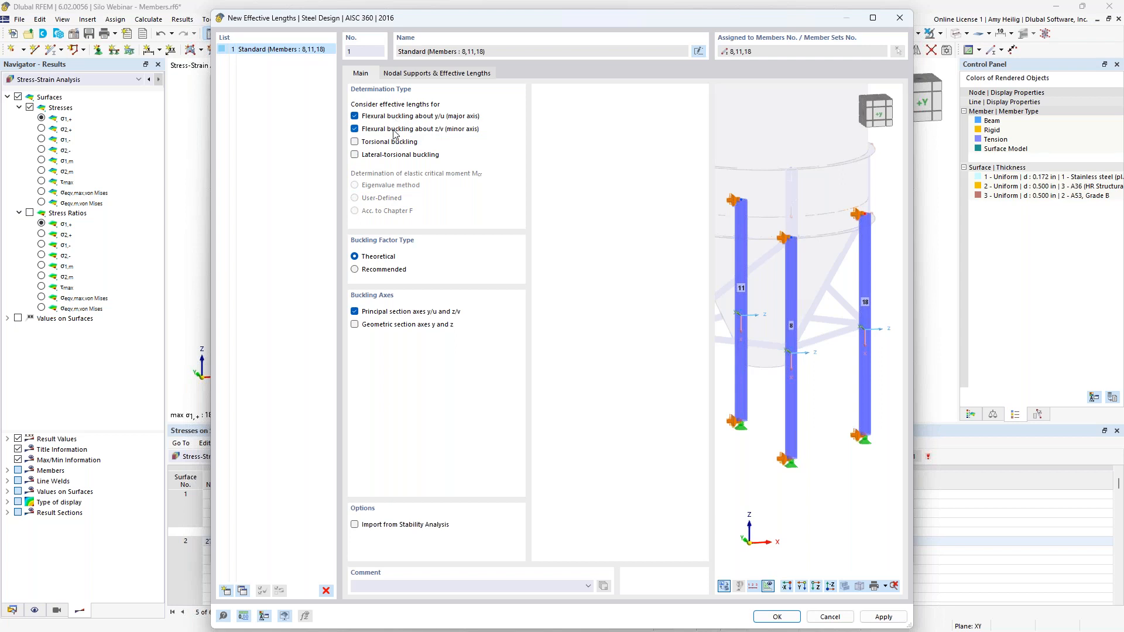
Add intermediate nodes to the effective lengths, fix them in z/v and y/u, and apply the definition to the legs
{"action": "left_click", "coordinate": [416, 75]}
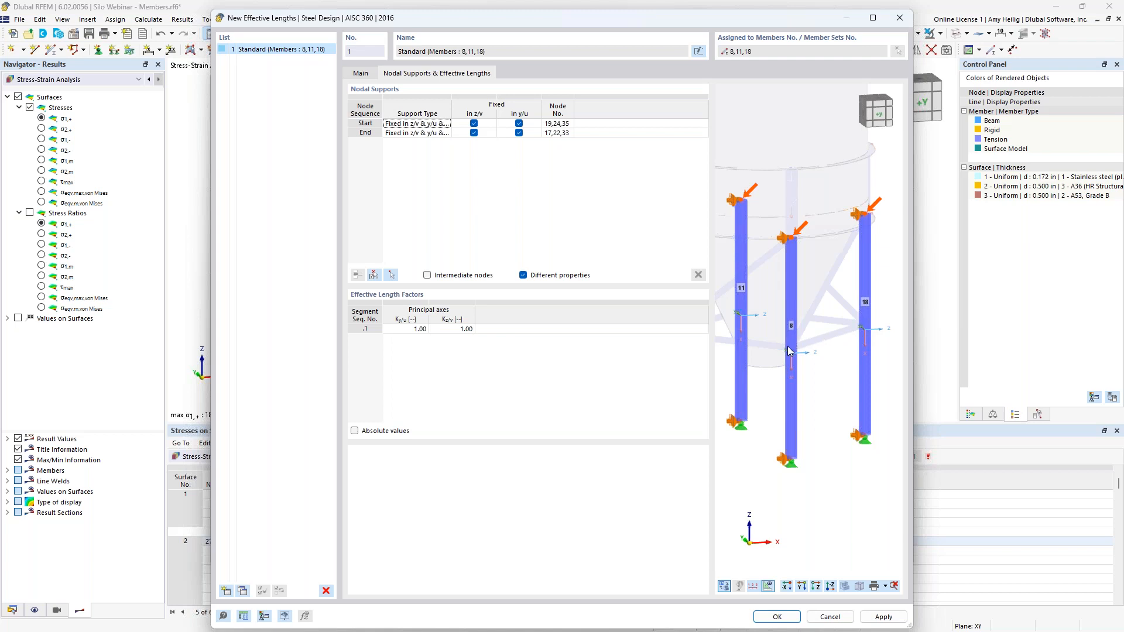
{"action": "scroll", "coordinate": [791, 351], "scroll_direction": "up", "scroll_amount": 2}
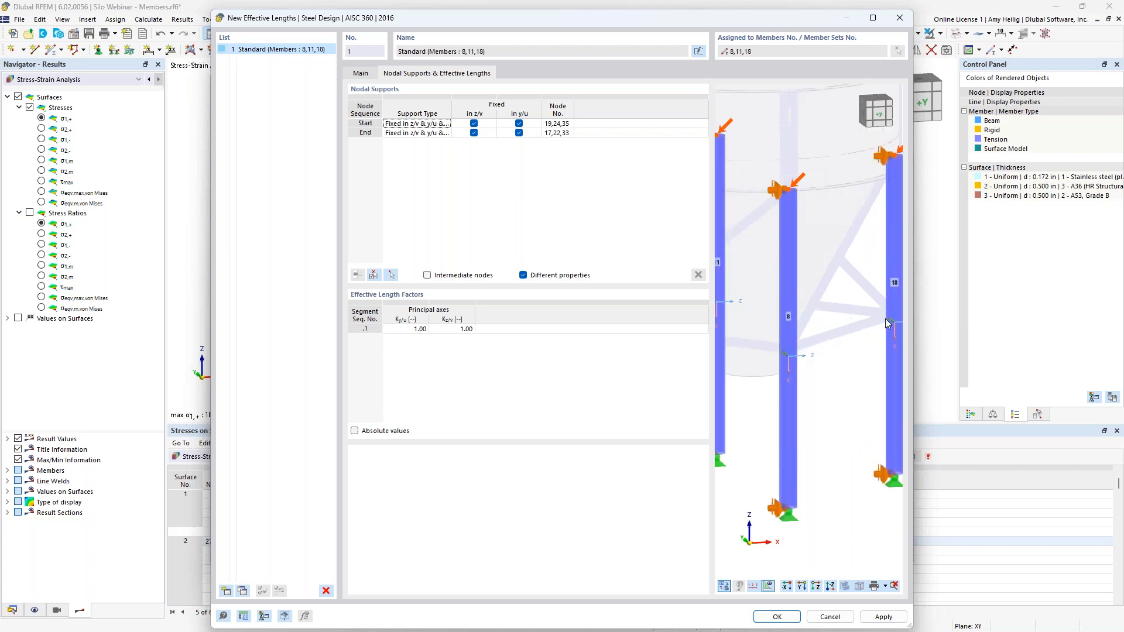
{"action": "scroll", "coordinate": [811, 363], "scroll_direction": "down", "scroll_amount": 2}
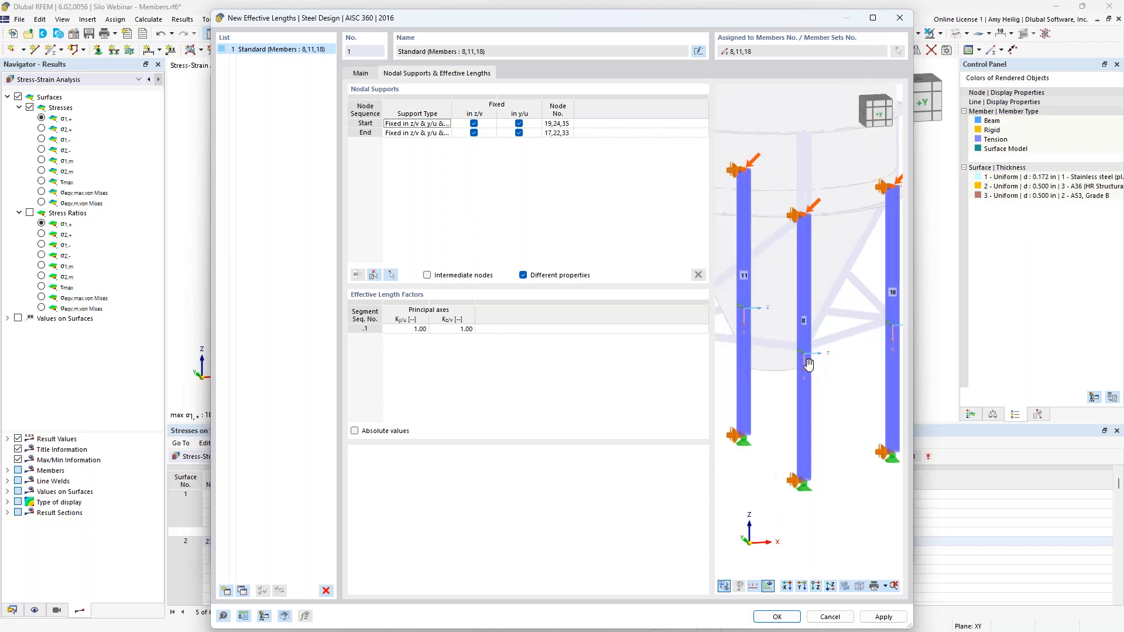
{"action": "middle_click_drag", "start_coordinate": [815, 364], "coordinate": [785, 368]}
{"action": "left_click", "coordinate": [428, 275]}
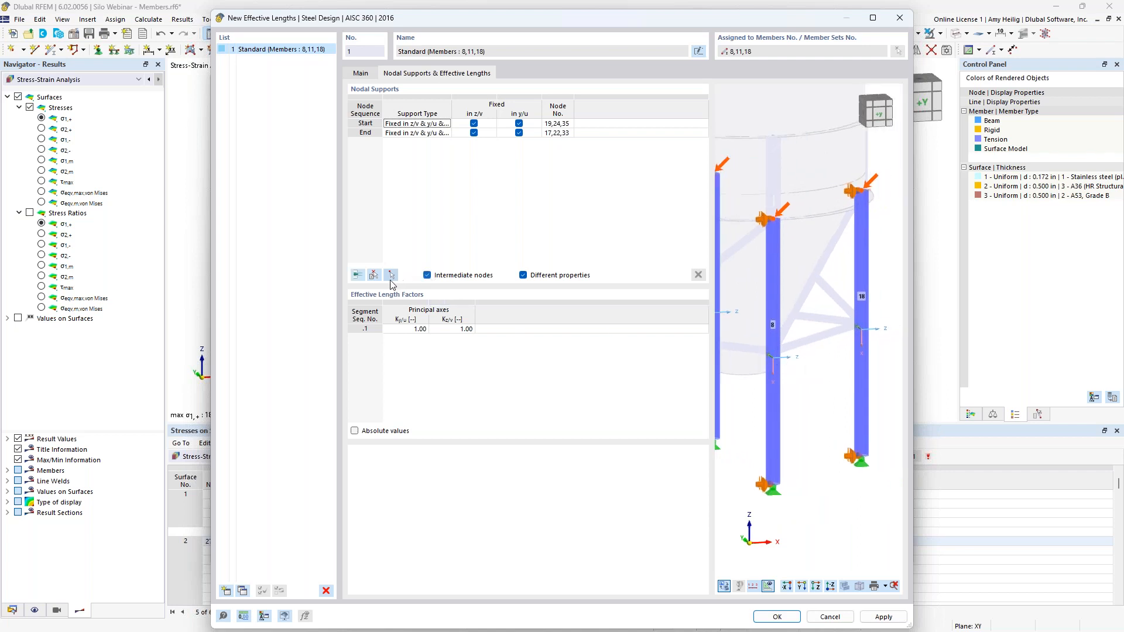
{"action": "left_click", "coordinate": [475, 133]}
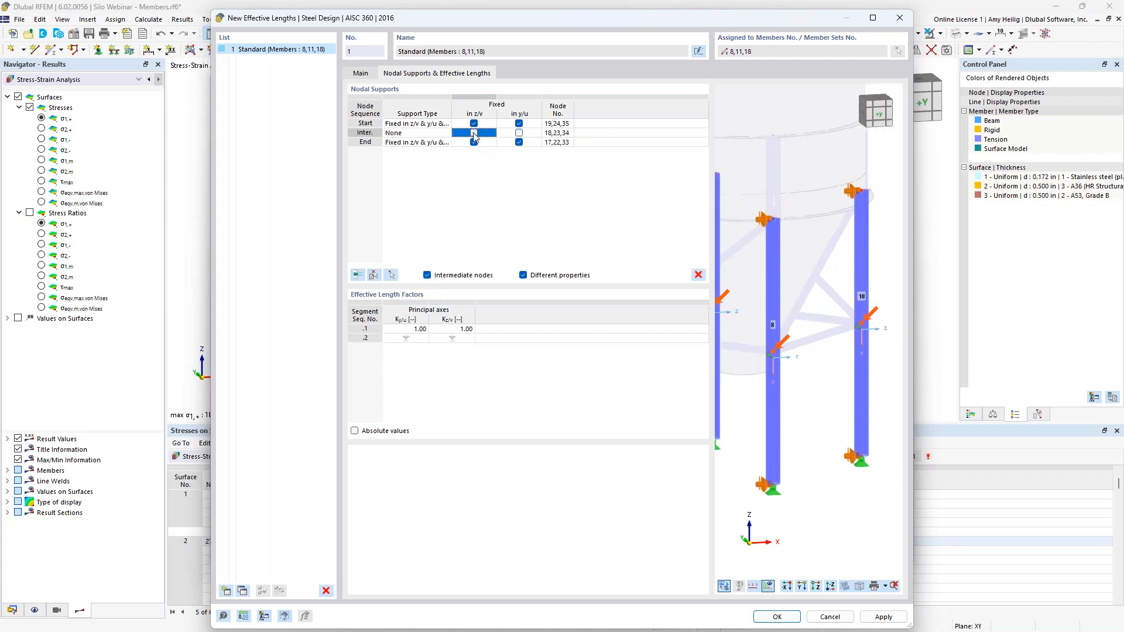
{"action": "left_click", "coordinate": [519, 133]}
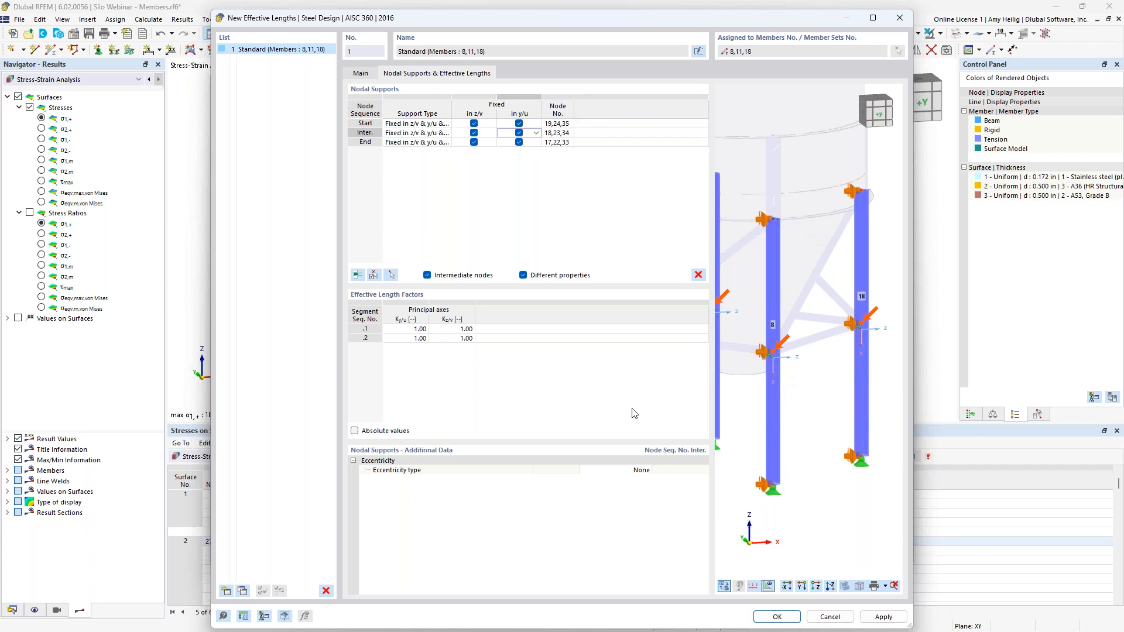
{"action": "left_click", "coordinate": [765, 616]}
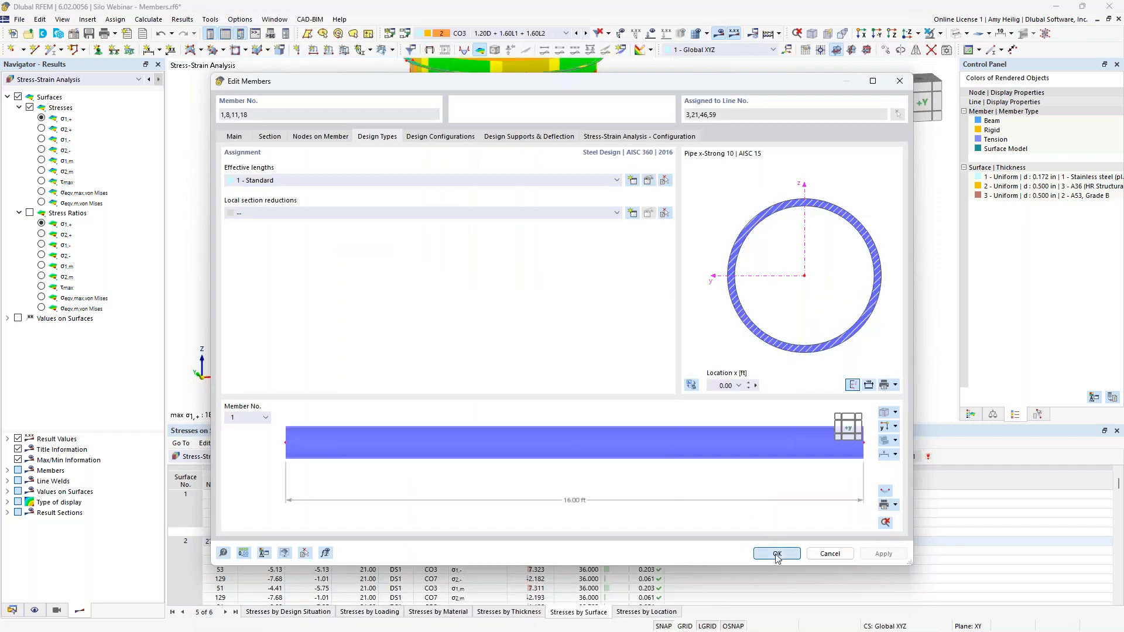
{"action": "left_click", "coordinate": [777, 554]}
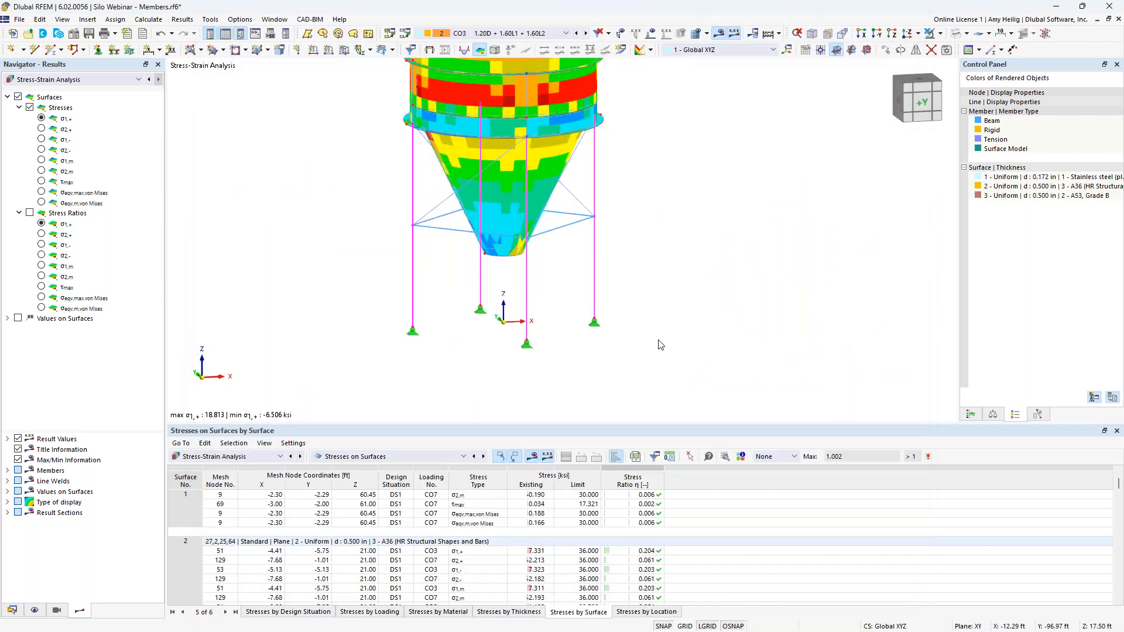
Show the Steel Design input data and set design situation DS1's limit state type to Strength limit state (LRFD)
{"action": "middle_click_drag", "start_coordinate": [668, 328], "coordinate": [652, 334], "text": "ctrl"}
{"action": "left_click", "coordinate": [245, 457]}
{"action": "left_click", "coordinate": [234, 542]}
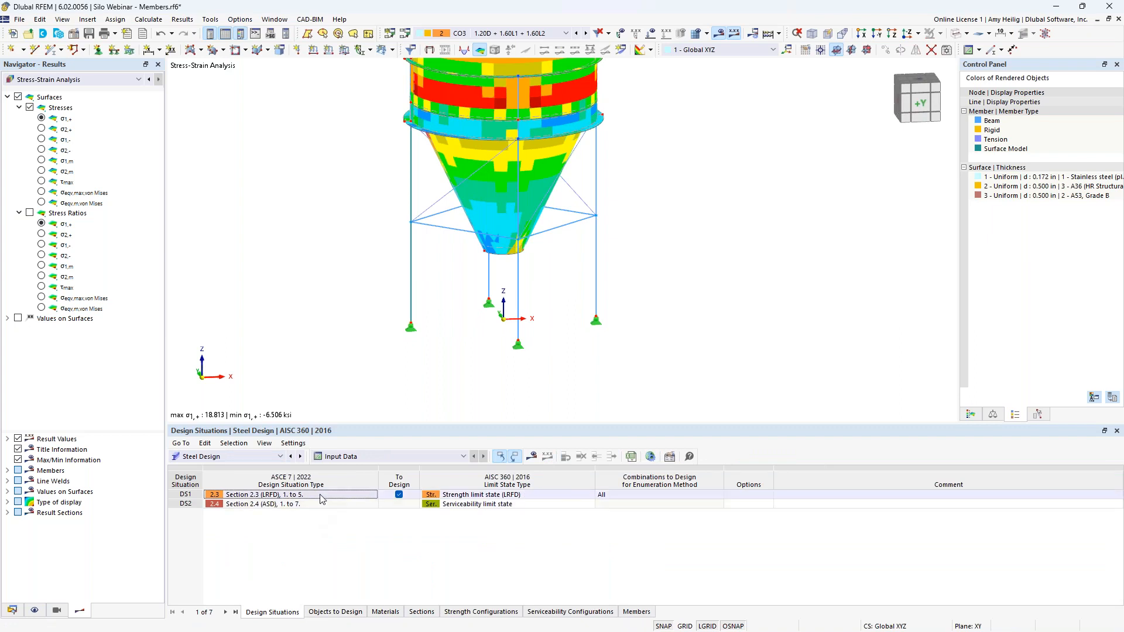
{"action": "left_click", "coordinate": [510, 496]}
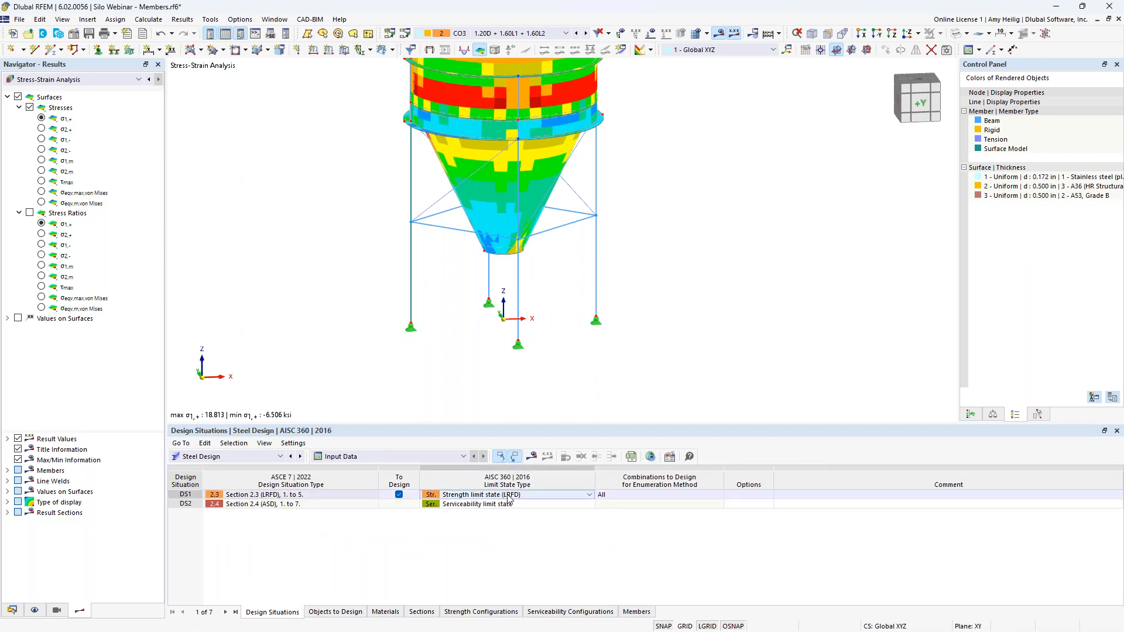
{"action": "left_click", "coordinate": [589, 495]}
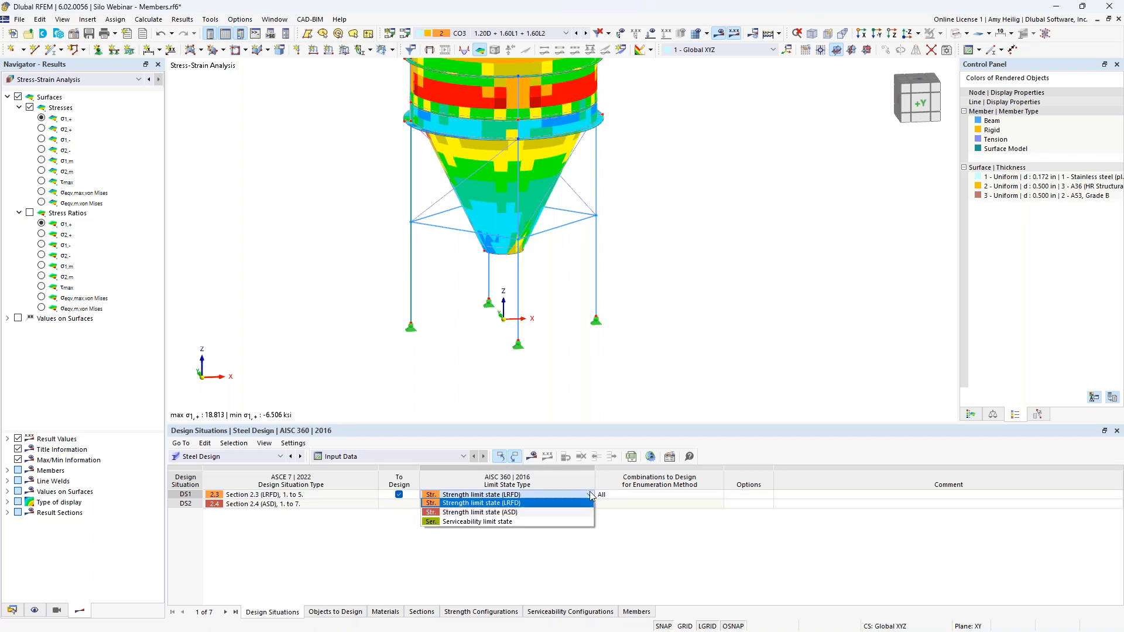
{"action": "left_click", "coordinate": [543, 503]}
Restrict the steel design objects from all members to the four silo legs, members 1, 8, 11 and 18
{"action": "left_click", "coordinate": [340, 612]}
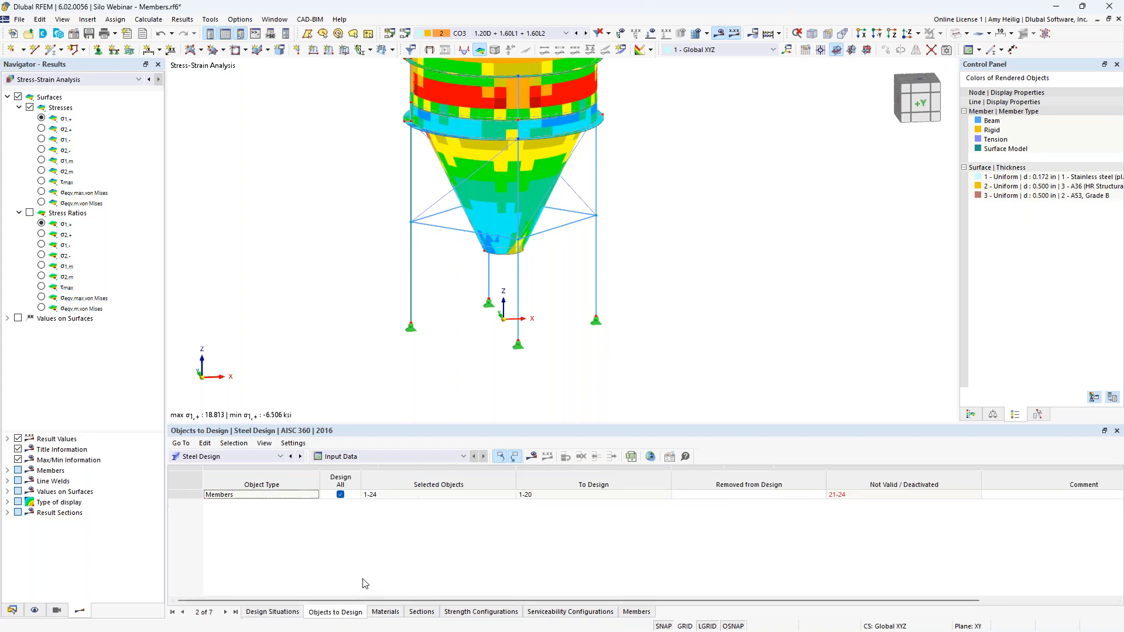
{"action": "left_click", "coordinate": [341, 494]}
{"action": "mouse_move", "coordinate": [660, 296]}
{"action": "left_mouse_down"}
{"action": "mouse_move", "coordinate": [459, 291]}
{"action": "mouse_move", "coordinate": [653, 297]}
{"action": "left_mouse_up"}
{"action": "left_click", "coordinate": [482, 494]}
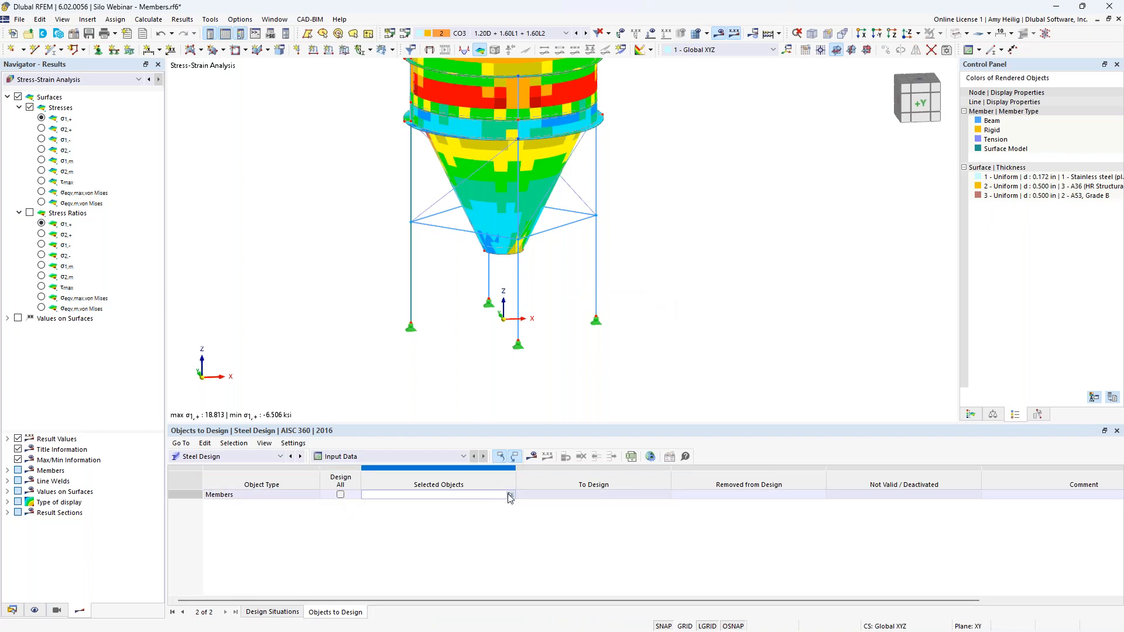
{"action": "left_click", "coordinate": [510, 496]}
{"action": "left_click_drag", "start_coordinate": [642, 284], "coordinate": [407, 273]}
{"action": "left_click", "coordinate": [174, 171]}
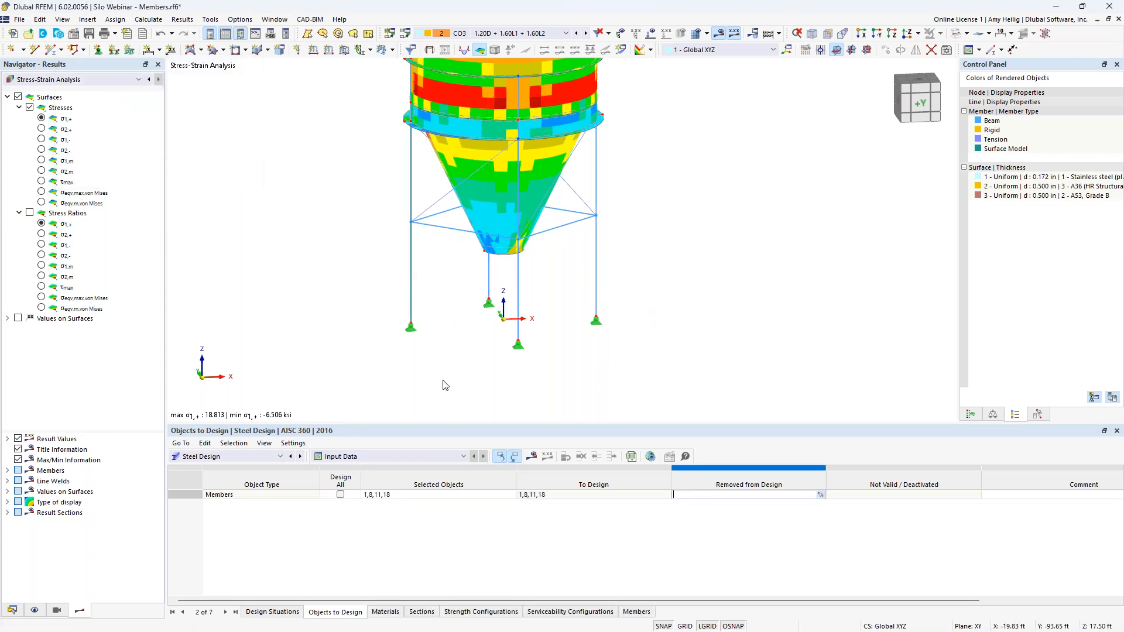
Run the Steel Design calculation and list the design ratios on members, grouped by member
{"action": "left_click", "coordinate": [531, 456]}
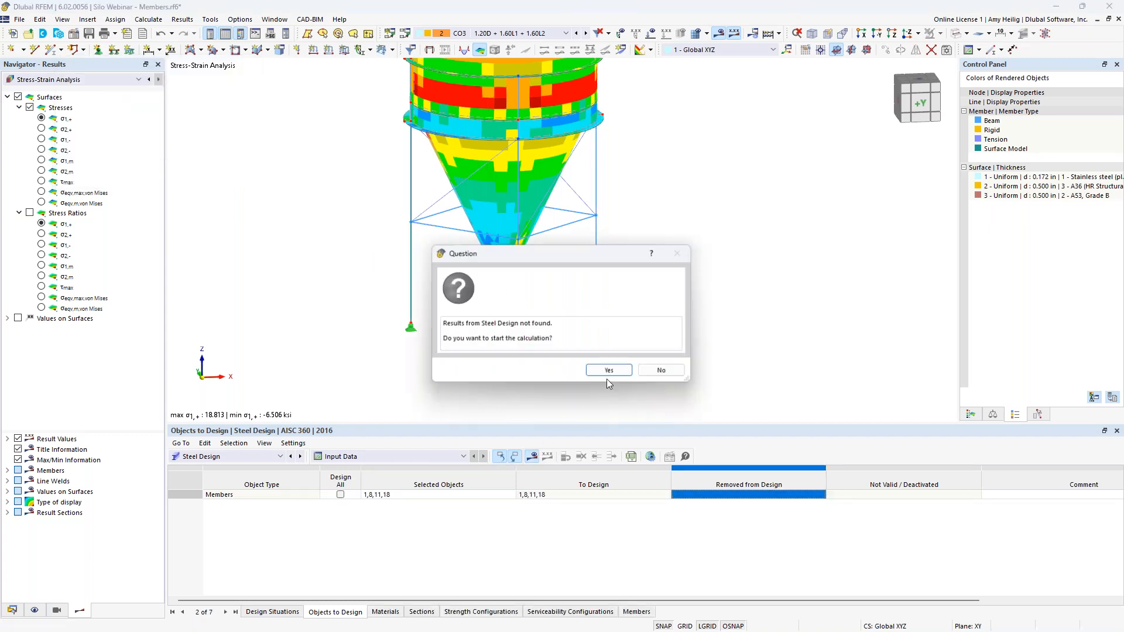
{"action": "left_click", "coordinate": [608, 375]}
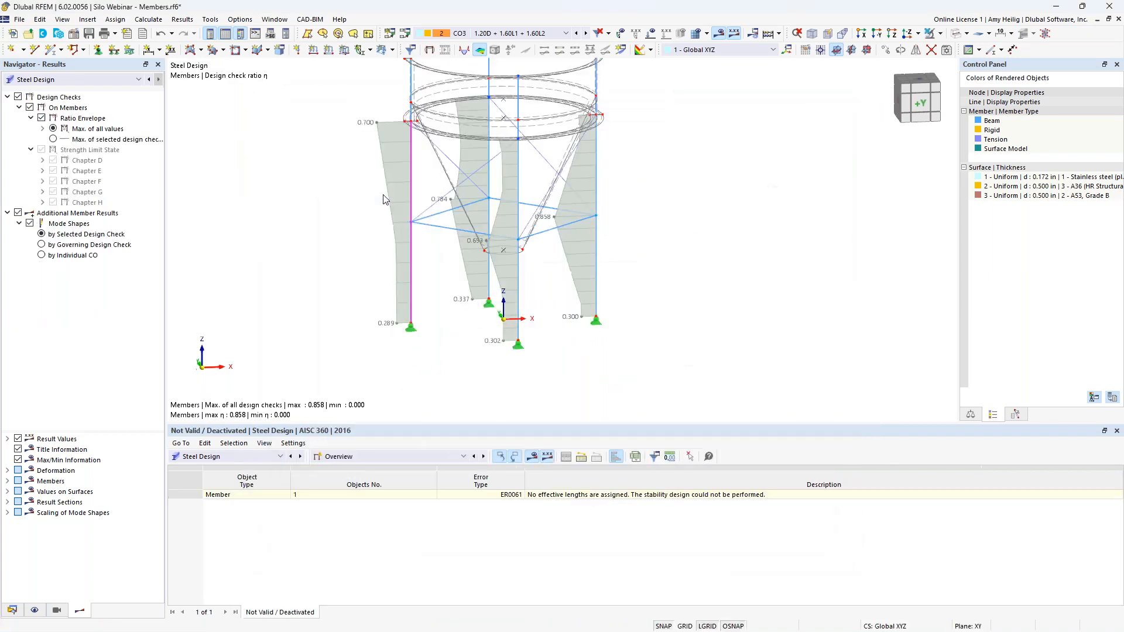
{"action": "left_click", "coordinate": [359, 456]}
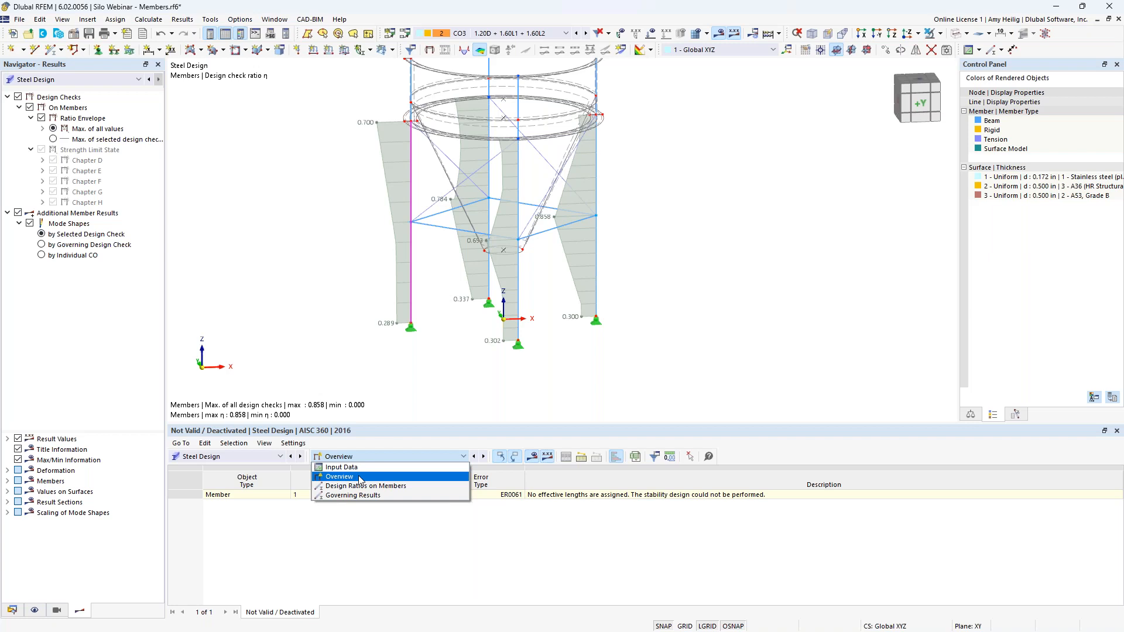
{"action": "left_click", "coordinate": [363, 486]}
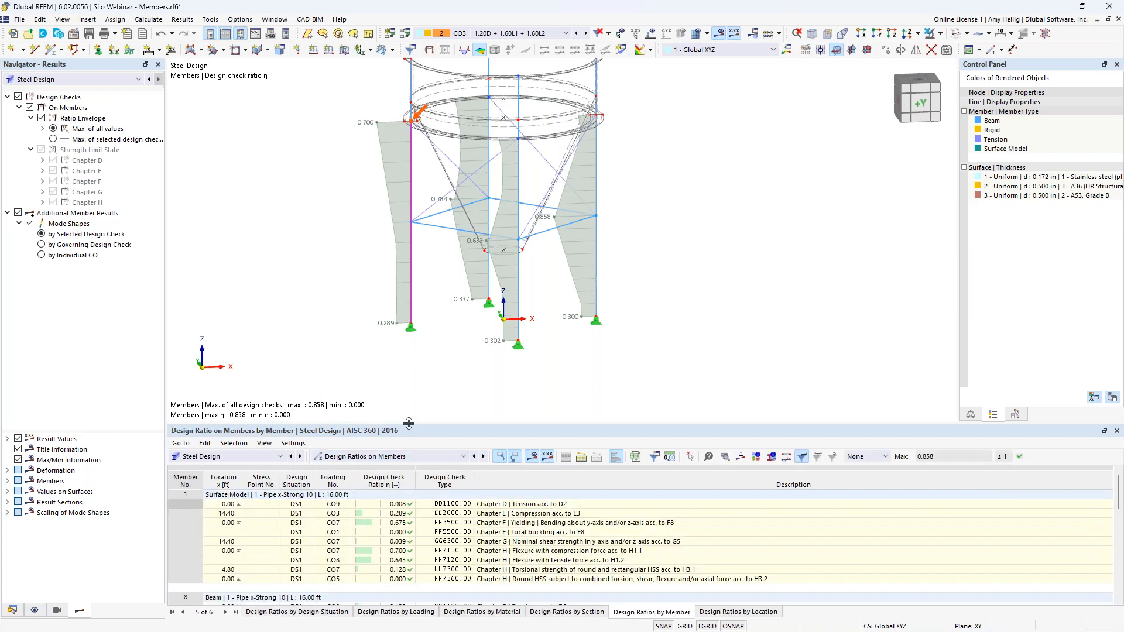
Enlarge the design ratio table and locate member 8's Chapter F local buckling and bending yielding checks on the model
{"action": "left_click_drag", "start_coordinate": [409, 423], "coordinate": [409, 315]}
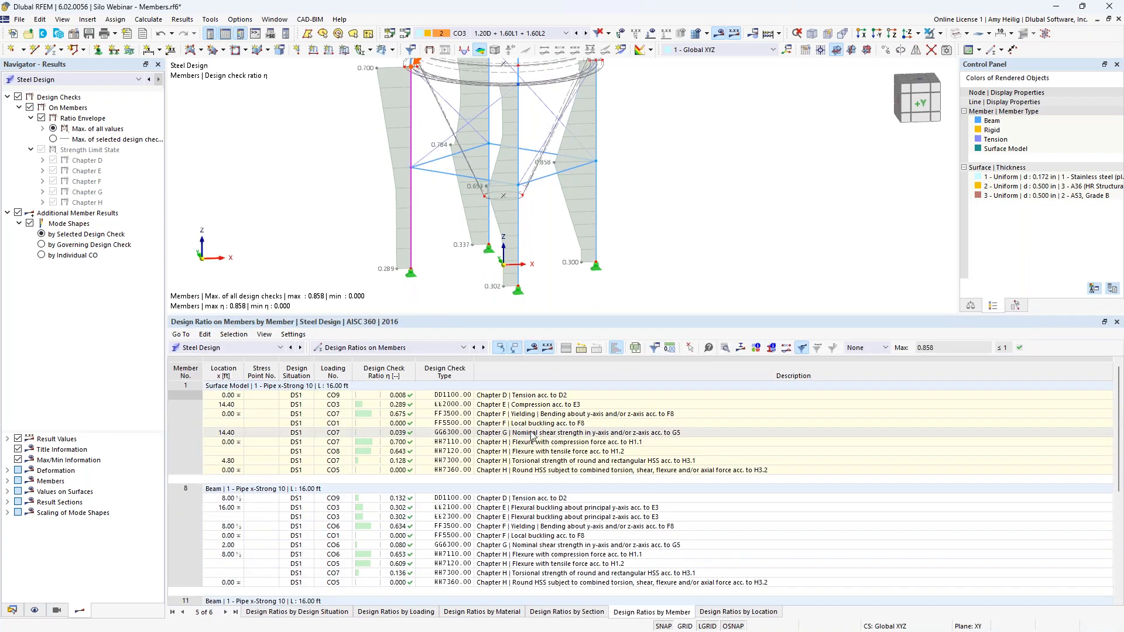
{"action": "scroll", "coordinate": [536, 463], "scroll_direction": "down", "scroll_amount": 1}
{"action": "left_click", "coordinate": [548, 509]}
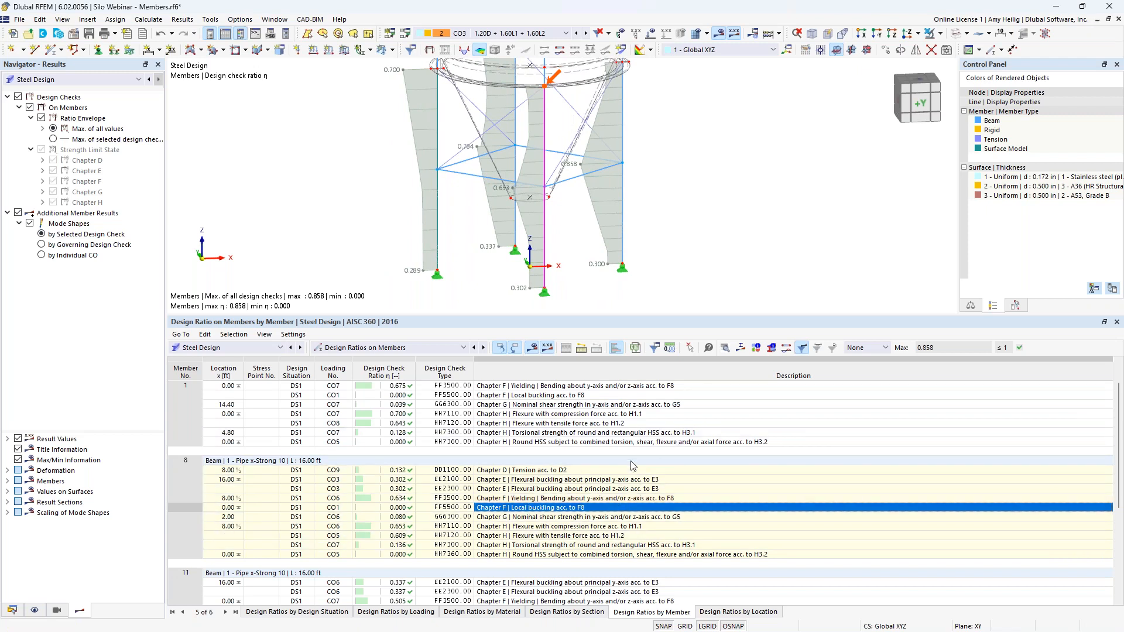
{"action": "left_click", "coordinate": [544, 498]}
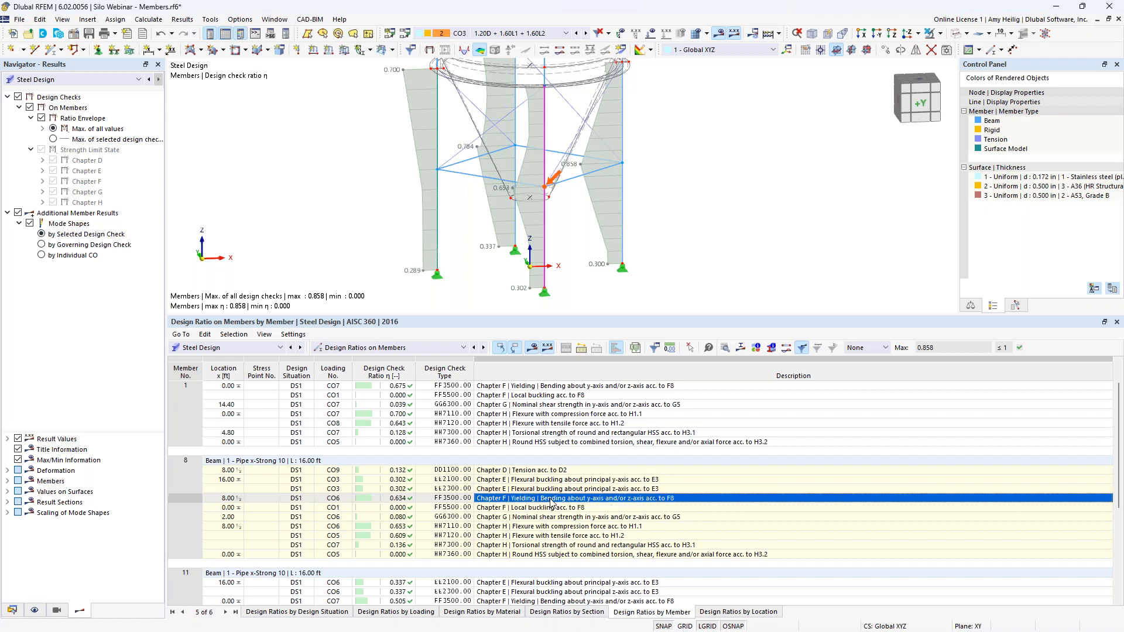
Examine the design check details and formulas of member 8's FF3500 bending yielding check, including the list of other available checks
{"action": "left_click", "coordinate": [726, 348]}
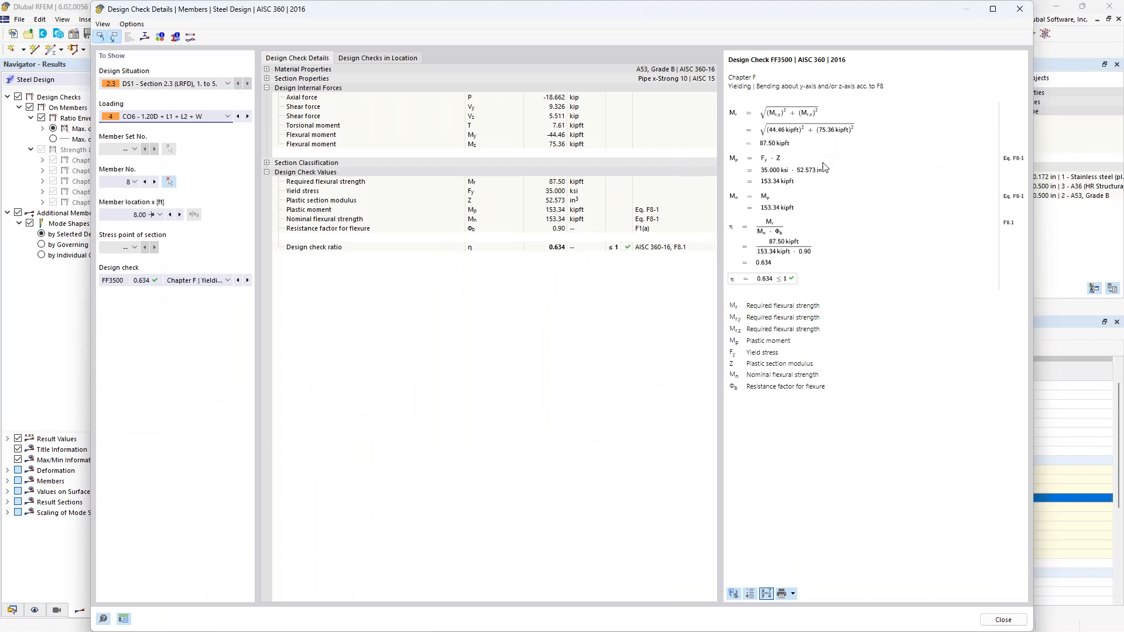
{"action": "scroll", "coordinate": [824, 167], "scroll_direction": "up", "scroll_amount": 4, "text": "ctrl"}
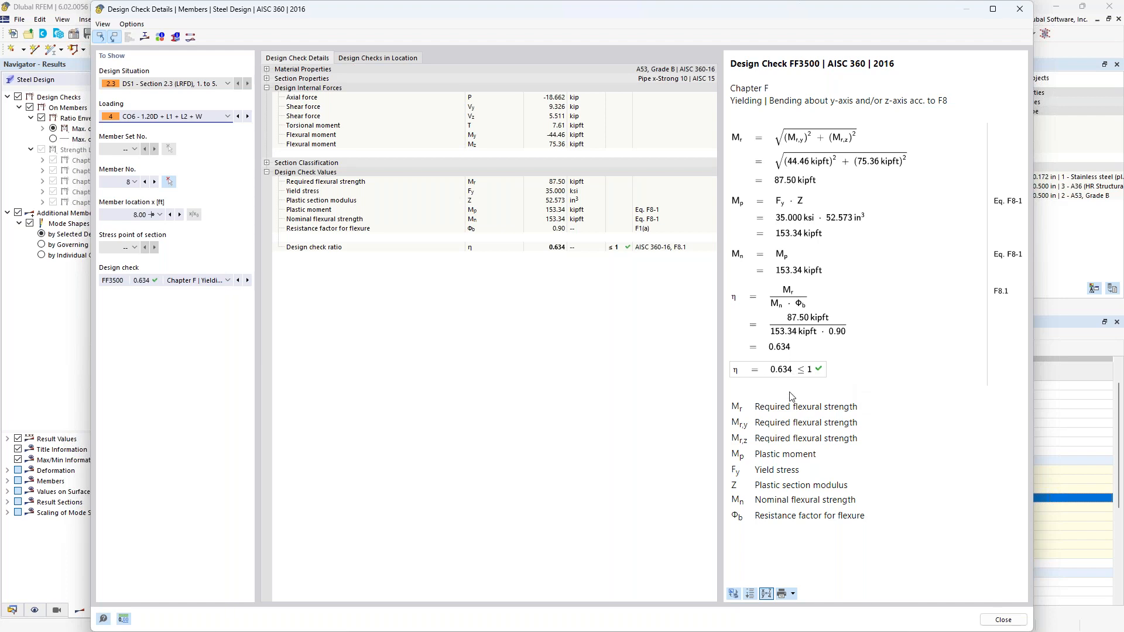
{"action": "left_click", "coordinate": [226, 281]}
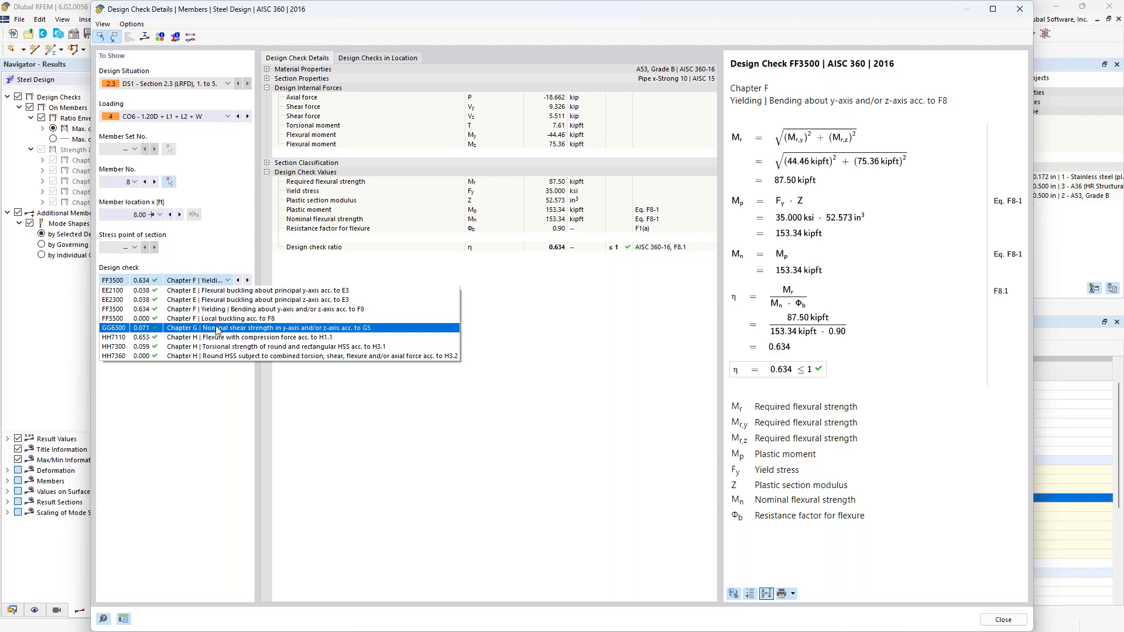
{"action": "left_click", "coordinate": [203, 415]}
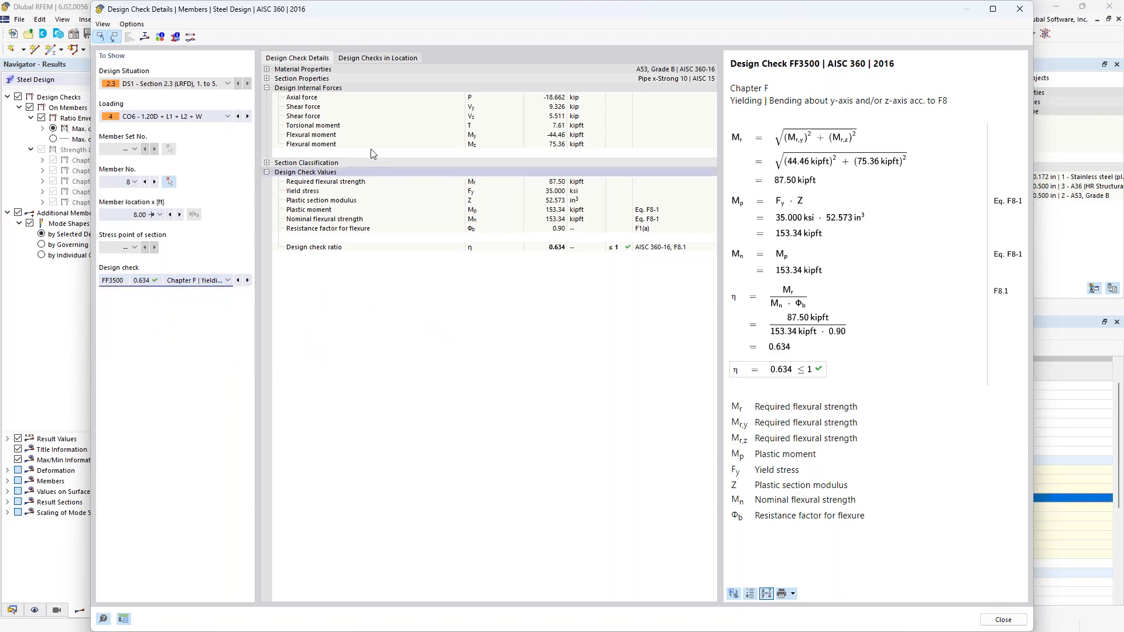
{"action": "left_click", "coordinate": [1028, 15]}
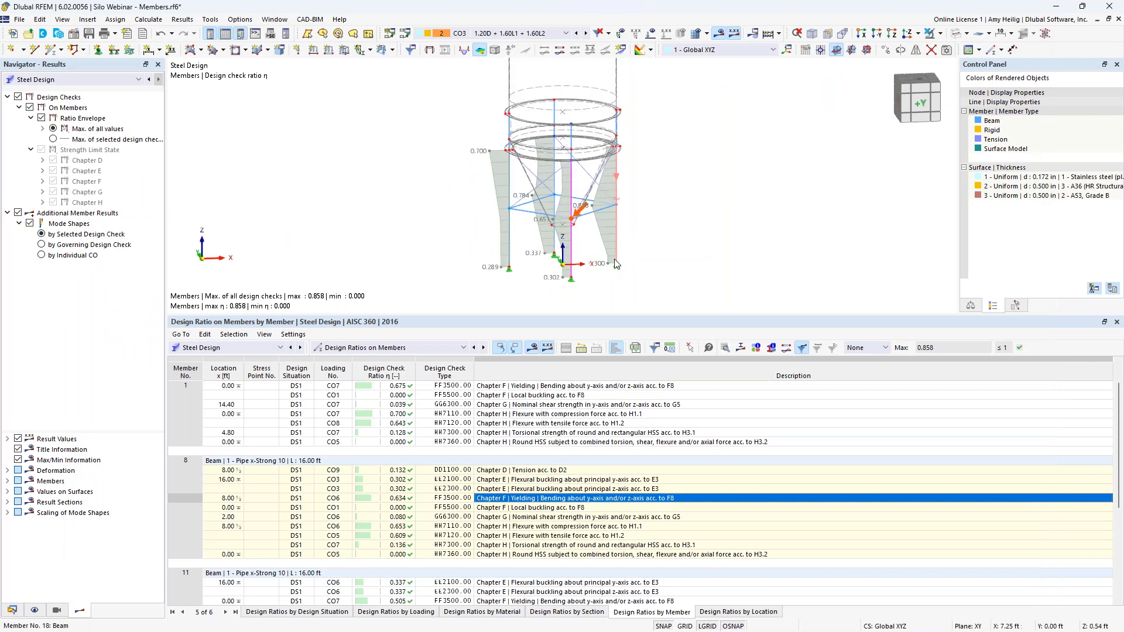
Activate the critical load calculation with the Structure Stability add-on for load combination CO3
{"action": "left_click_drag", "start_coordinate": [620, 316], "coordinate": [612, 419]}
{"action": "middle_click_drag", "start_coordinate": [698, 198], "coordinate": [704, 276]}
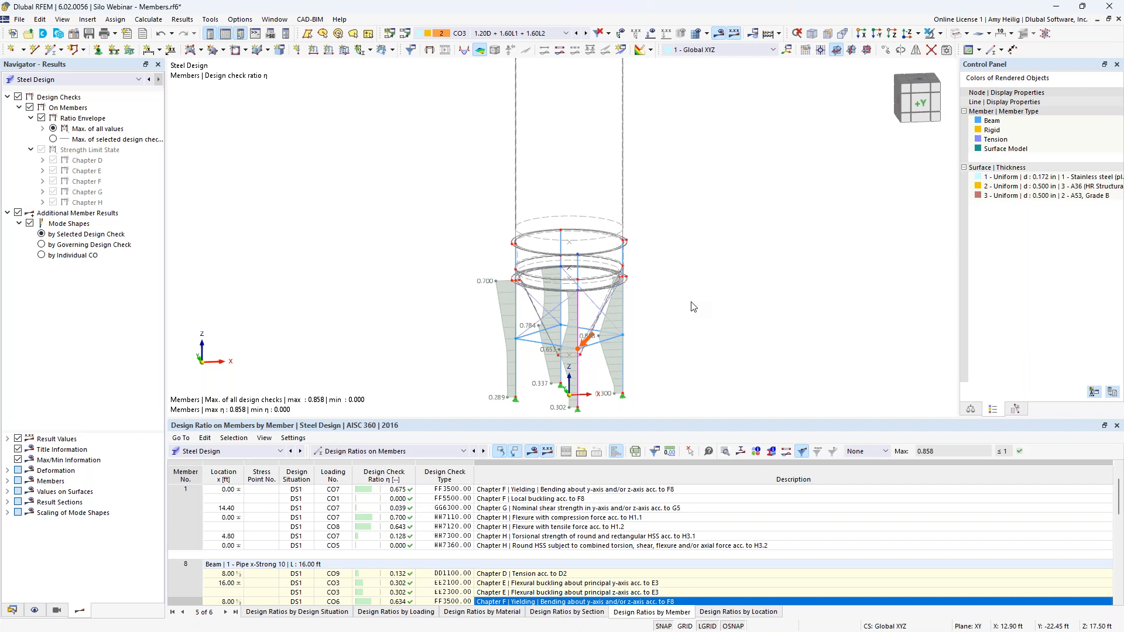
{"action": "left_click", "coordinate": [405, 34]}
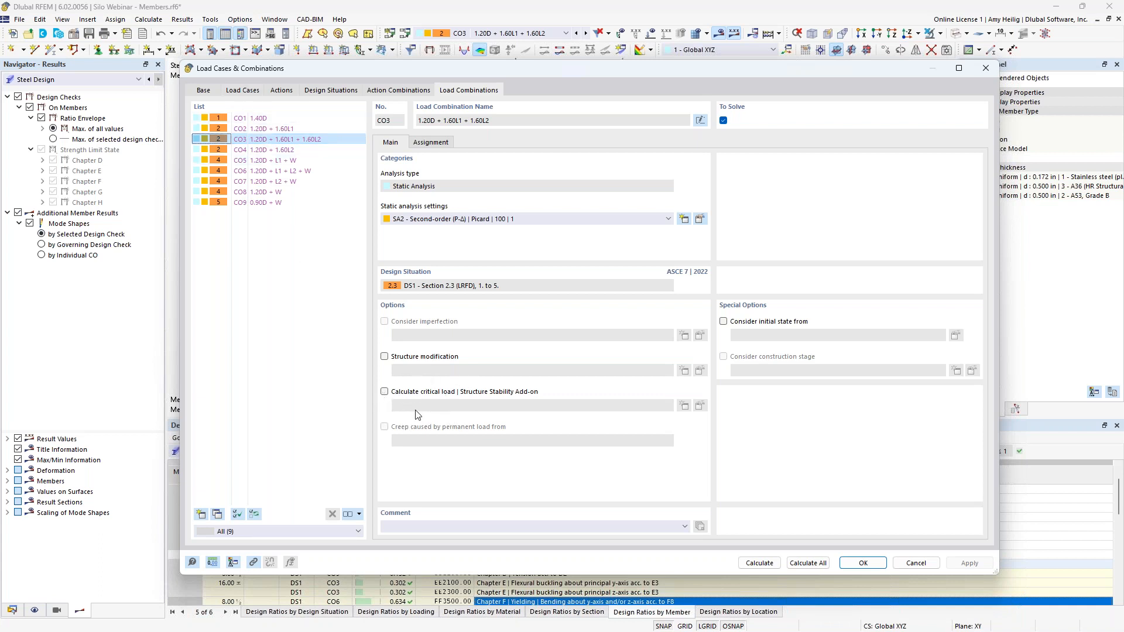
{"action": "left_click", "coordinate": [384, 391]}
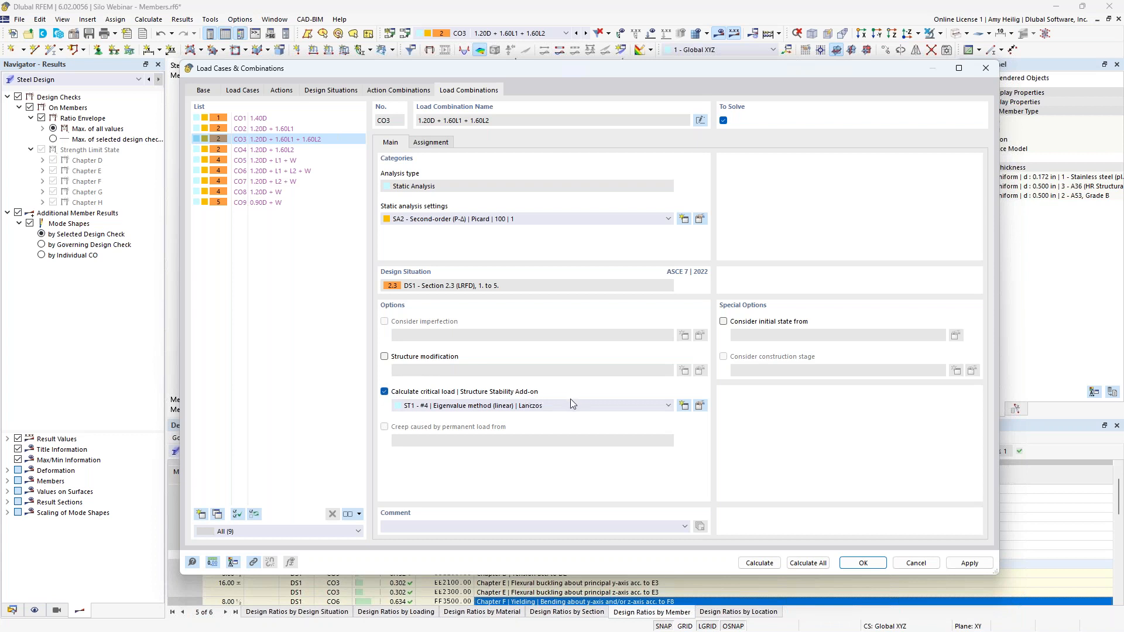
Review stability analysis settings ST1 and ST2, and assign ST2 with 10 lowest eigenvalues to CO3
{"action": "left_click", "coordinate": [700, 406]}
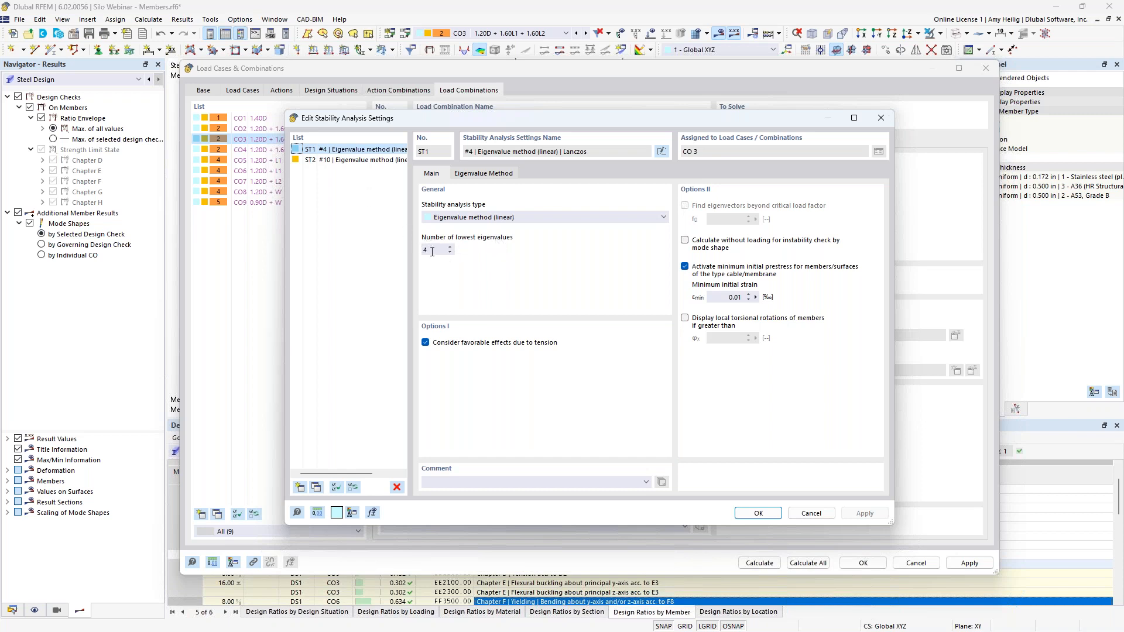
{"action": "left_click", "coordinate": [378, 160]}
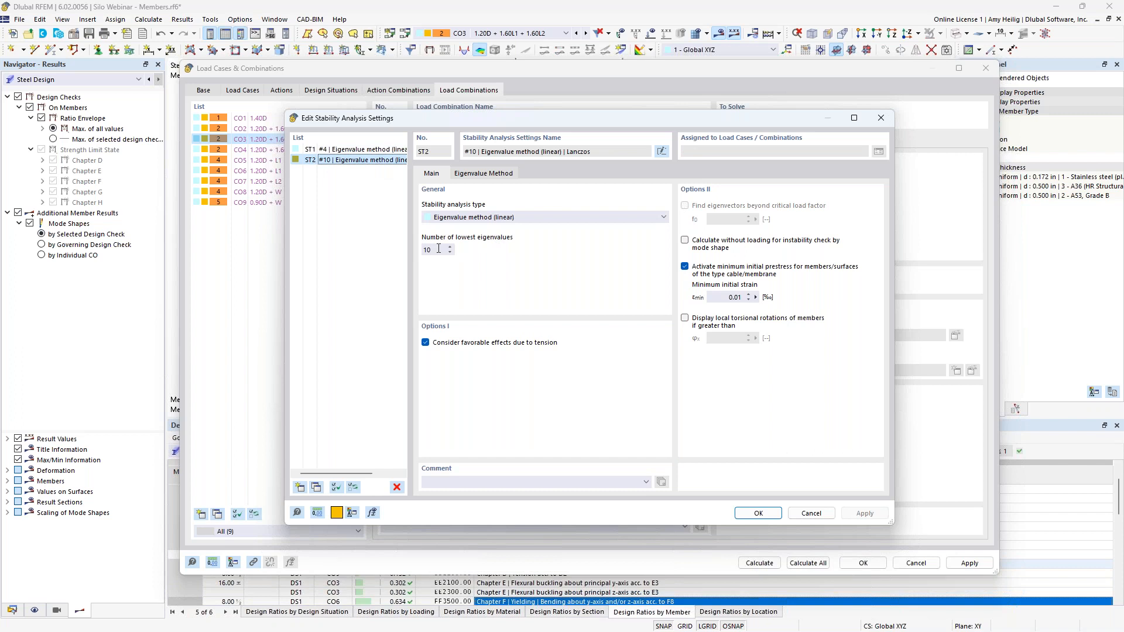
{"action": "left_click_drag", "start_coordinate": [436, 252], "coordinate": [418, 251]}
{"action": "left_click", "coordinate": [774, 518]}
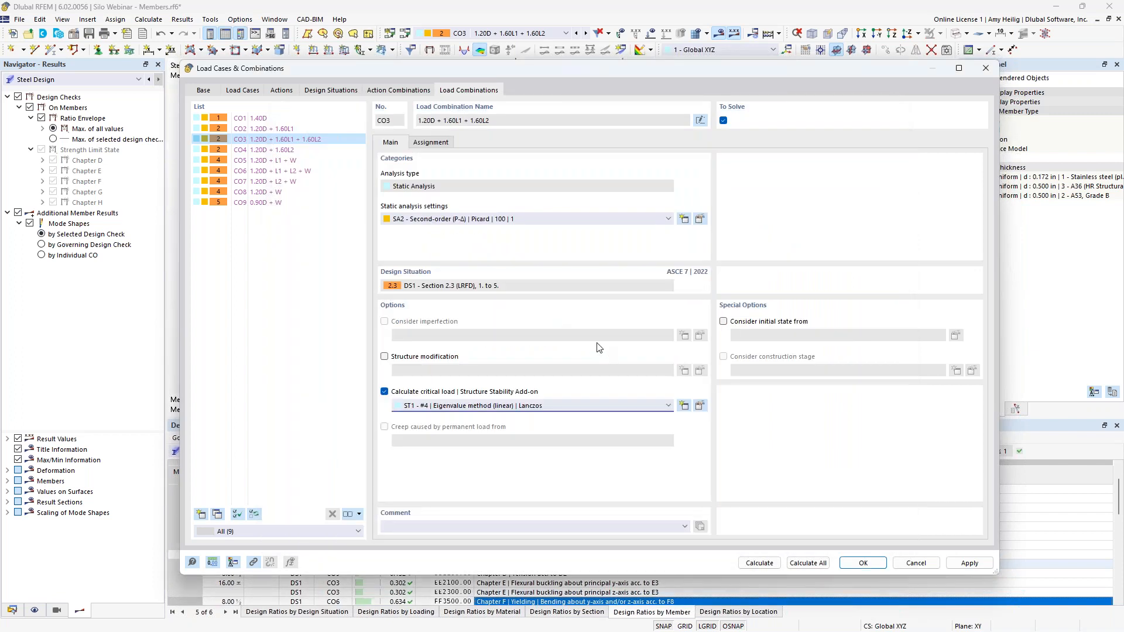
{"action": "left_click", "coordinate": [541, 406]}
{"action": "left_click", "coordinate": [534, 426]}
Calculate CO3 and display its stability analysis results with the mode shape color scale
{"action": "left_click", "coordinate": [759, 563]}
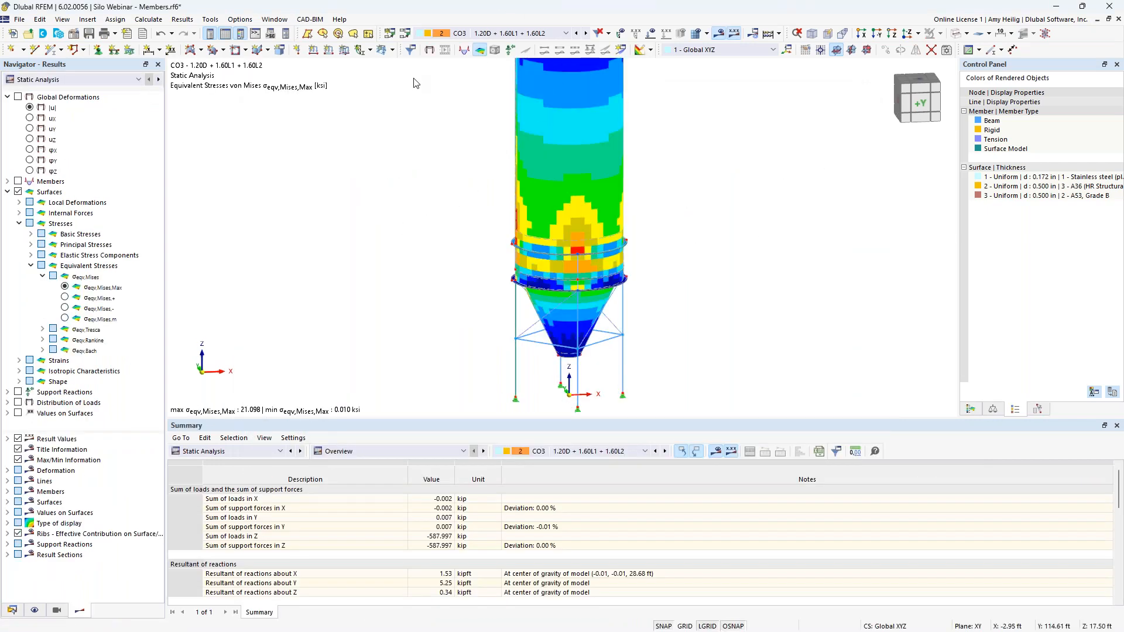
{"action": "left_click", "coordinate": [93, 78]}
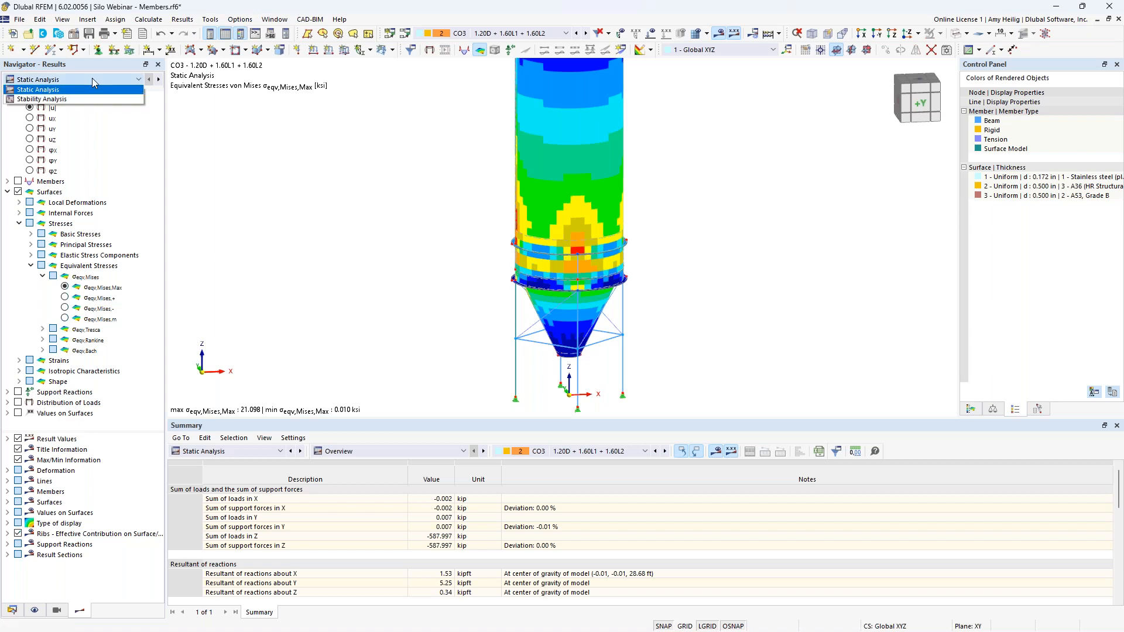
{"action": "left_click", "coordinate": [51, 101]}
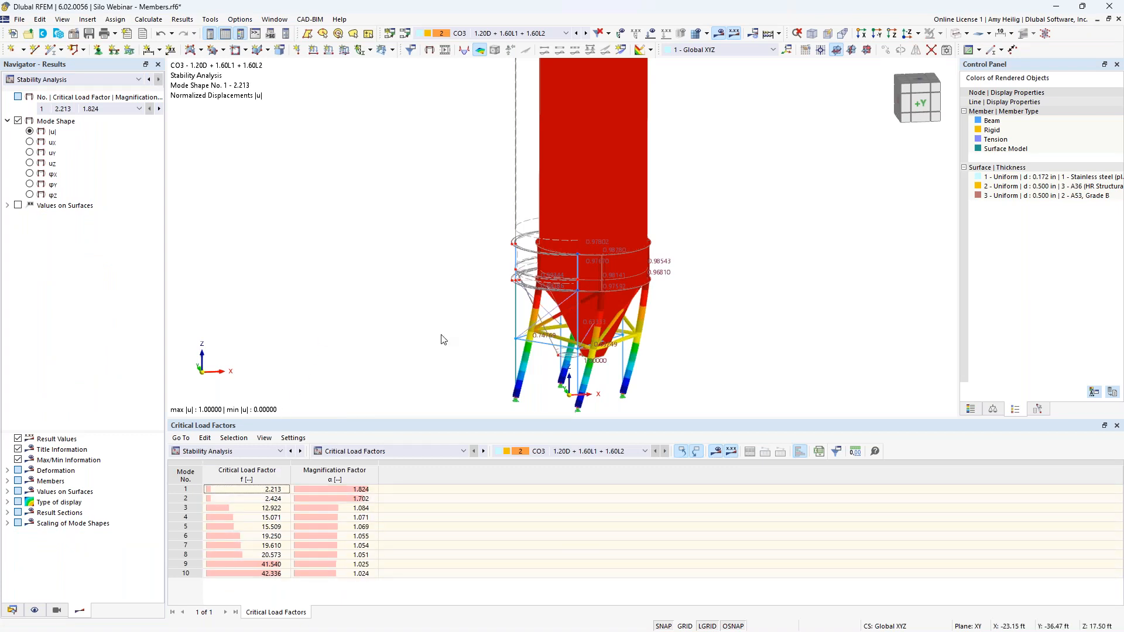
{"action": "scroll", "coordinate": [439, 339], "scroll_direction": "down", "scroll_amount": 2}
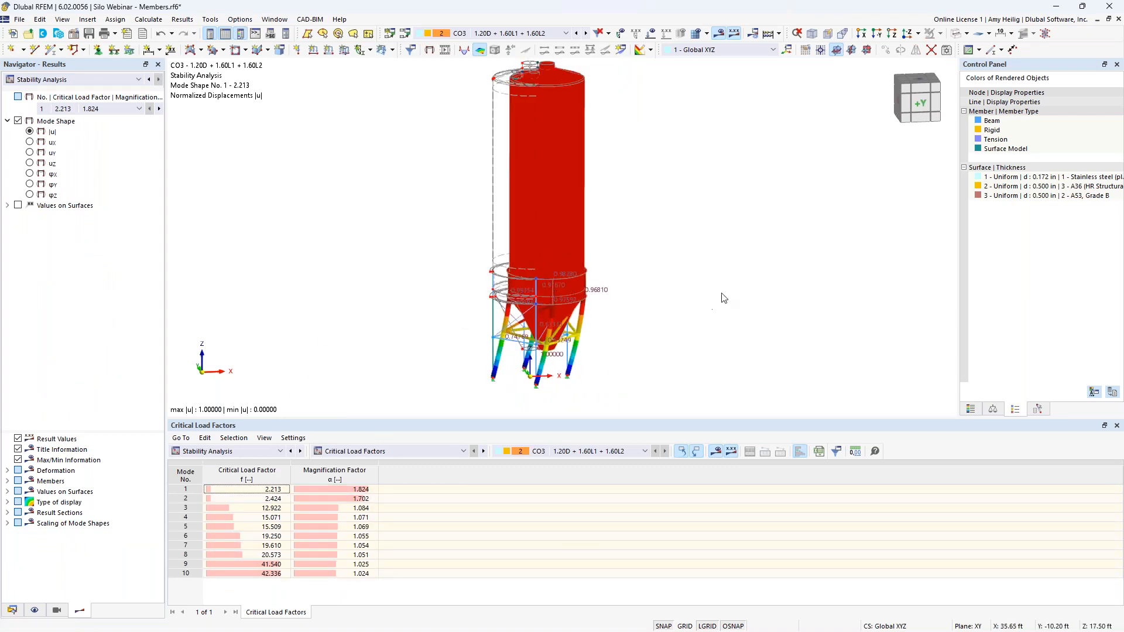
{"action": "left_click", "coordinate": [970, 409]}
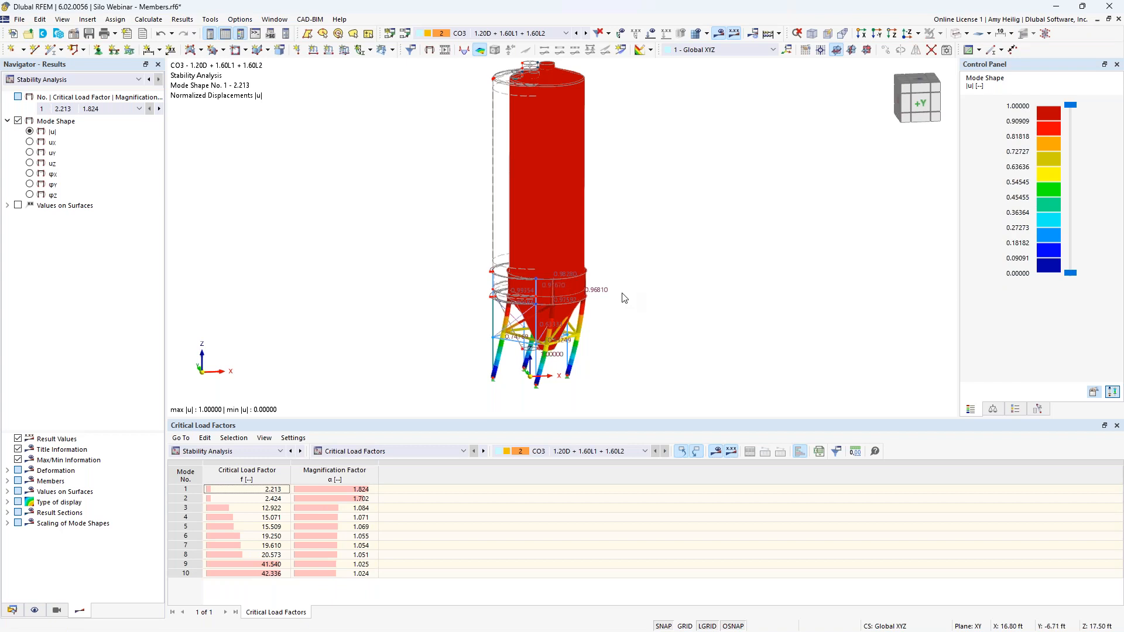
Compare mode shapes 1 to 5 of CO3 on the silo model, viewing the deformed legs from several sides
{"action": "left_click", "coordinate": [232, 490]}
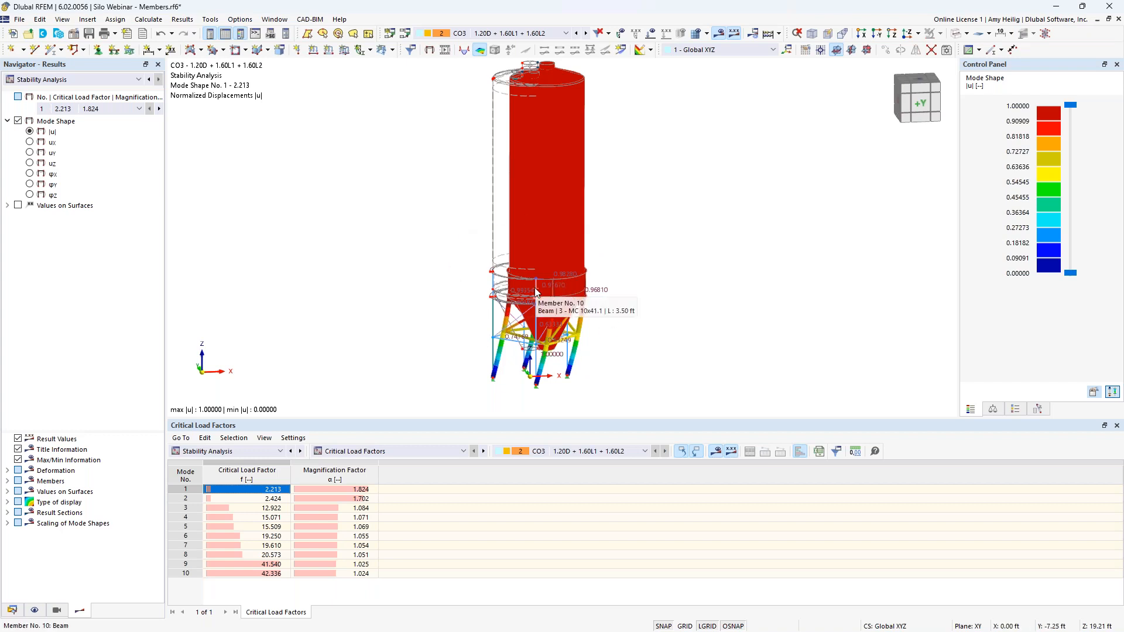
{"action": "left_click", "coordinate": [275, 498]}
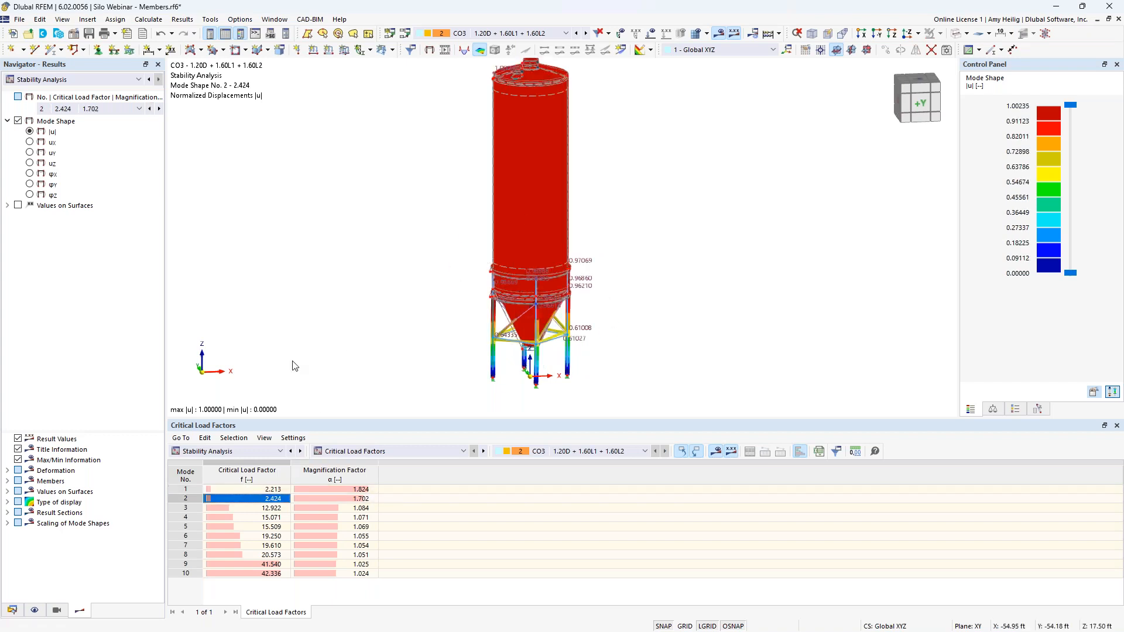
{"action": "middle_click_drag", "start_coordinate": [660, 331], "coordinate": [536, 351], "text": "ctrl"}
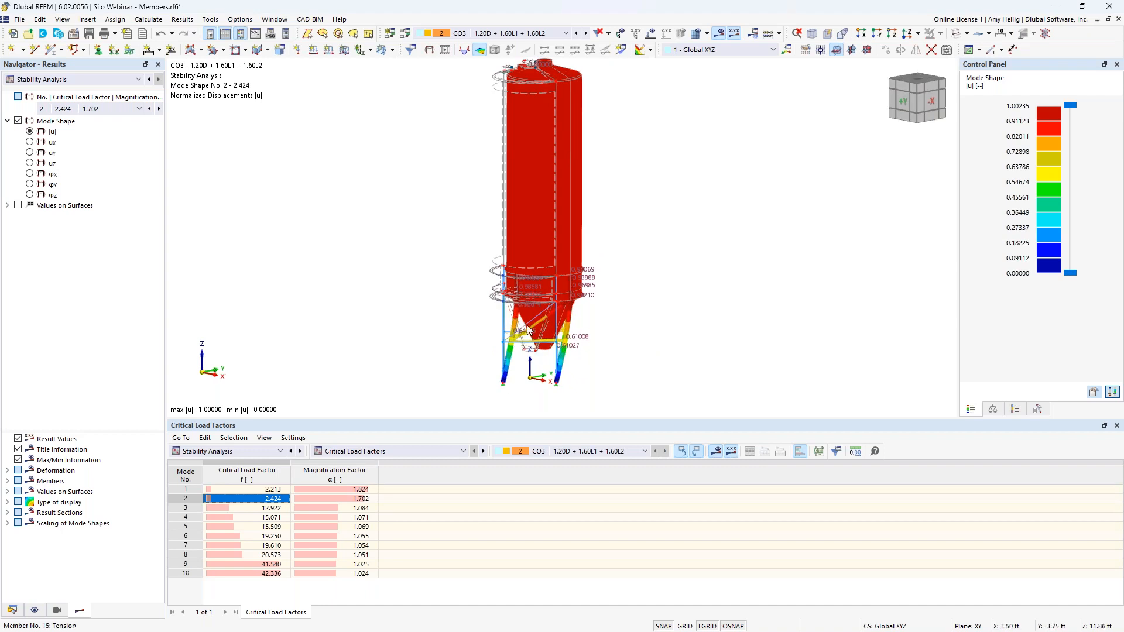
{"action": "left_click", "coordinate": [272, 508]}
{"action": "middle_click_drag", "start_coordinate": [429, 306], "coordinate": [528, 346], "text": "ctrl"}
{"action": "scroll", "coordinate": [527, 346], "scroll_direction": "up", "scroll_amount": 3}
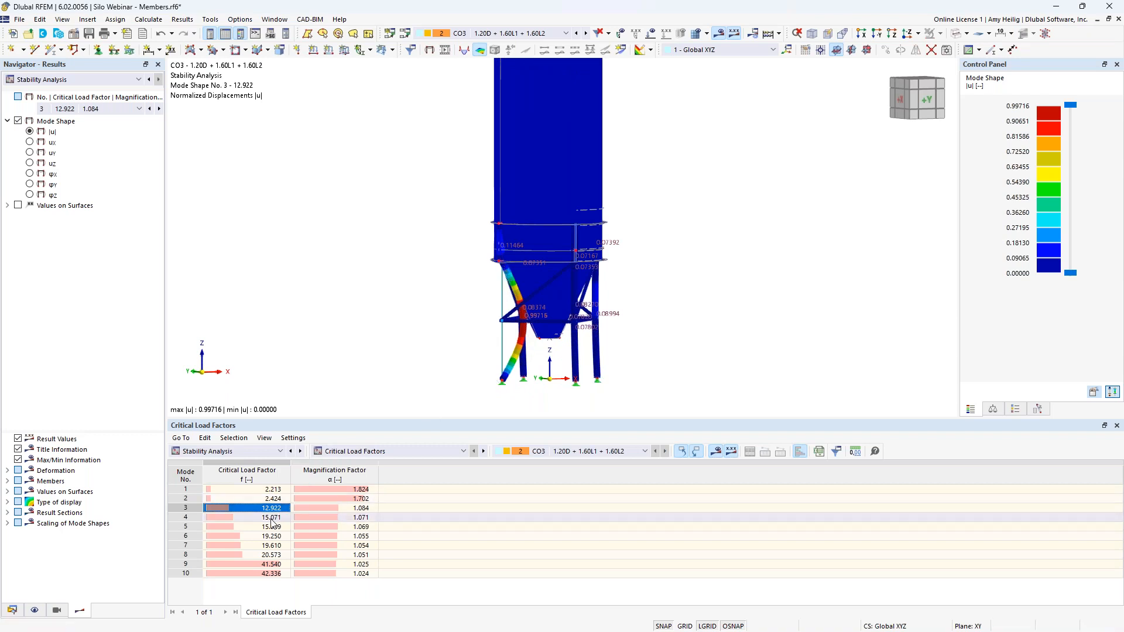
{"action": "left_click", "coordinate": [271, 518]}
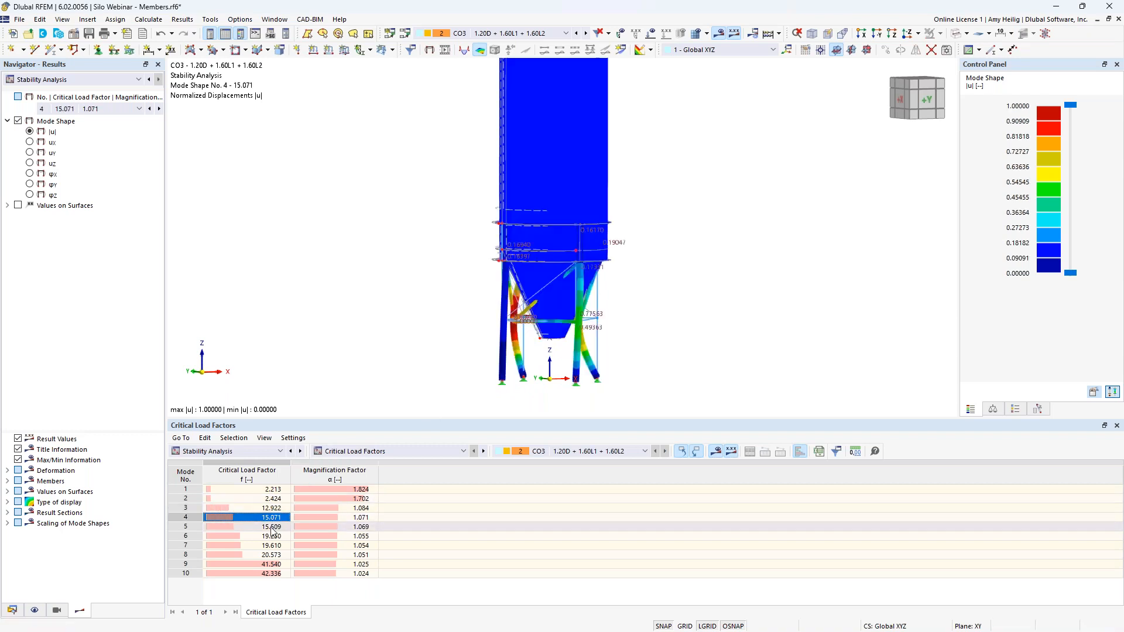
{"action": "left_click", "coordinate": [271, 528]}
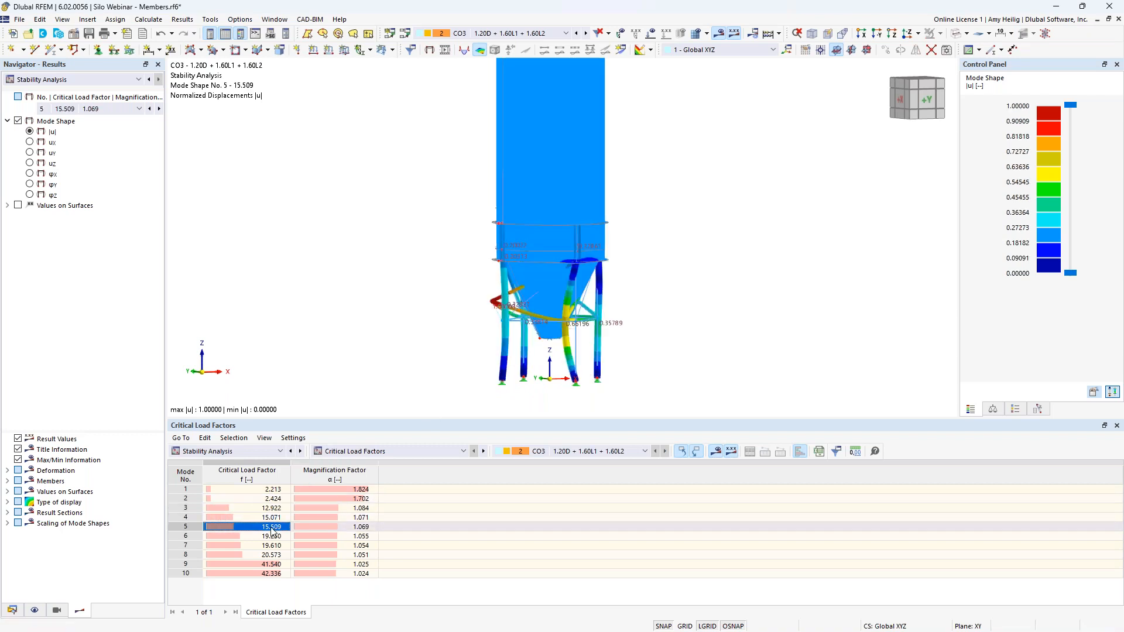
Display mode shape 9 and reduce the display factor for mode shapes to 0.25
{"action": "left_click", "coordinate": [263, 564]}
{"action": "middle_click_drag", "start_coordinate": [622, 301], "coordinate": [562, 240], "text": "ctrl"}
{"action": "scroll", "coordinate": [561, 240], "scroll_direction": "up", "scroll_amount": 4}
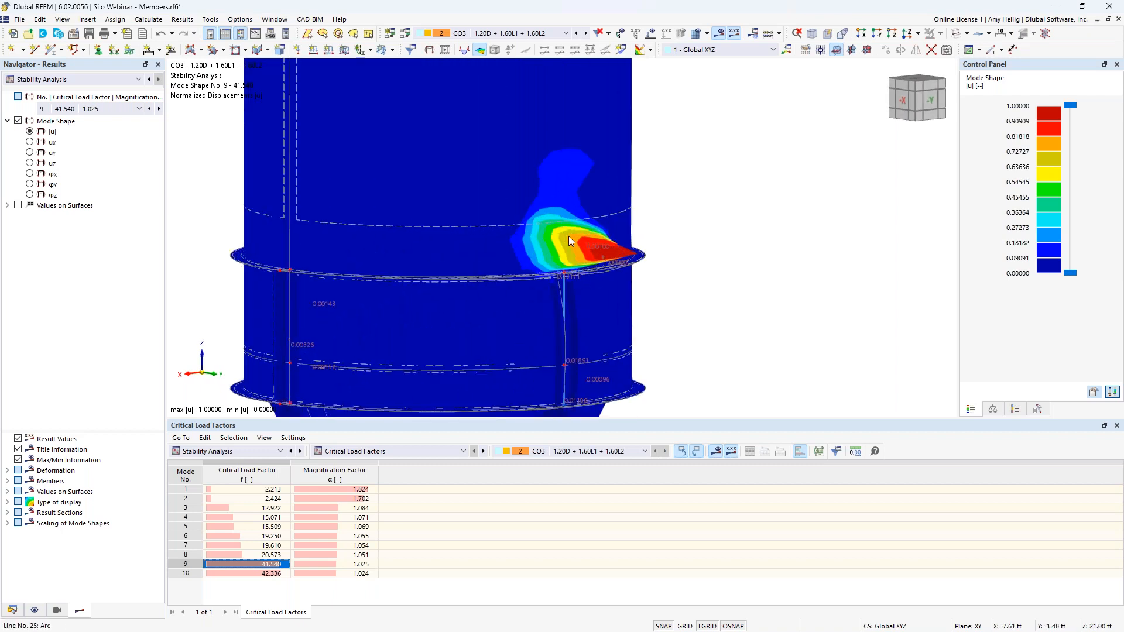
{"action": "left_click", "coordinate": [993, 409]}
{"action": "left_click", "coordinate": [1100, 109]}
{"action": "type", "text": "0.25"}
{"action": "key", "text": "Return"}
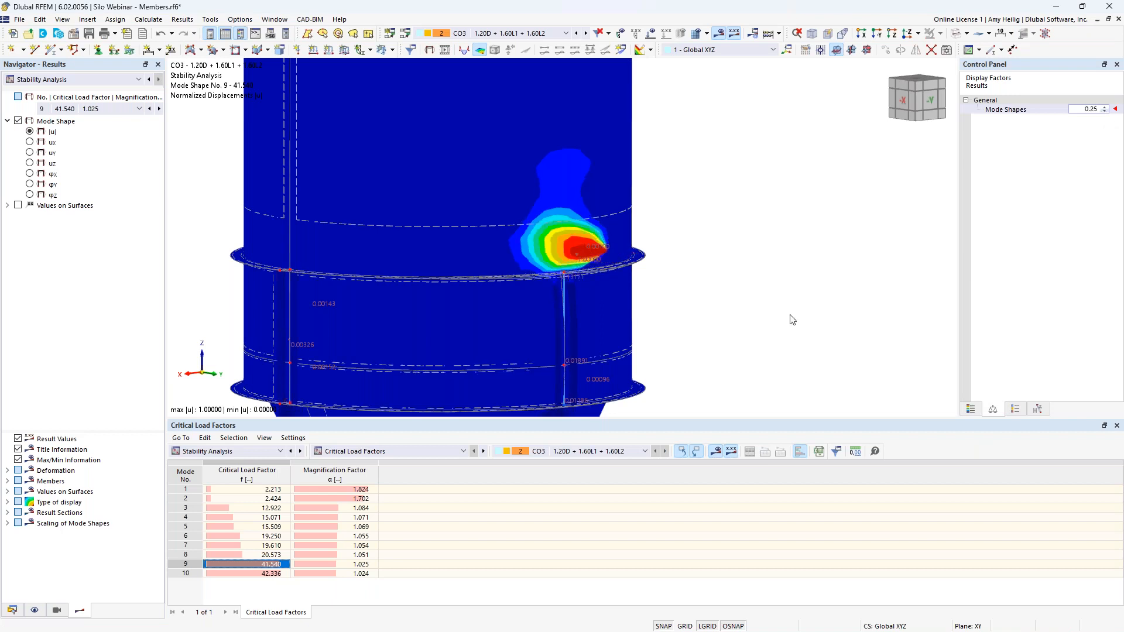
Examine the local shell buckling of mode shape 9 above the upper ring from several angles and distances
{"action": "middle_click_drag", "start_coordinate": [657, 294], "coordinate": [768, 296], "text": "ctrl"}
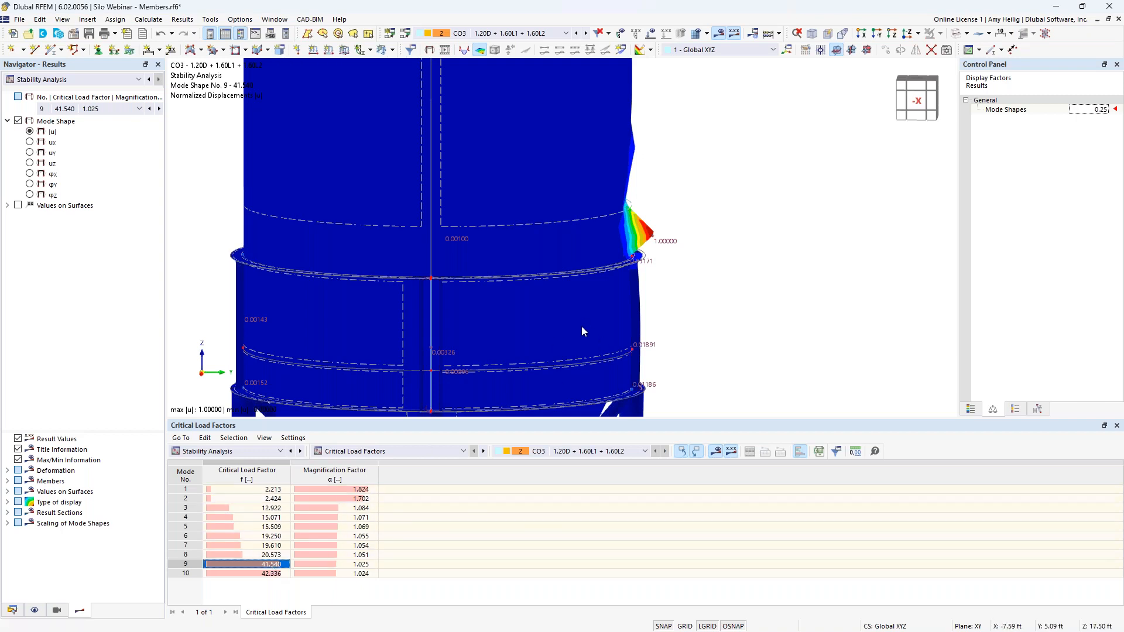
{"action": "middle_click_drag", "start_coordinate": [600, 353], "coordinate": [649, 247]}
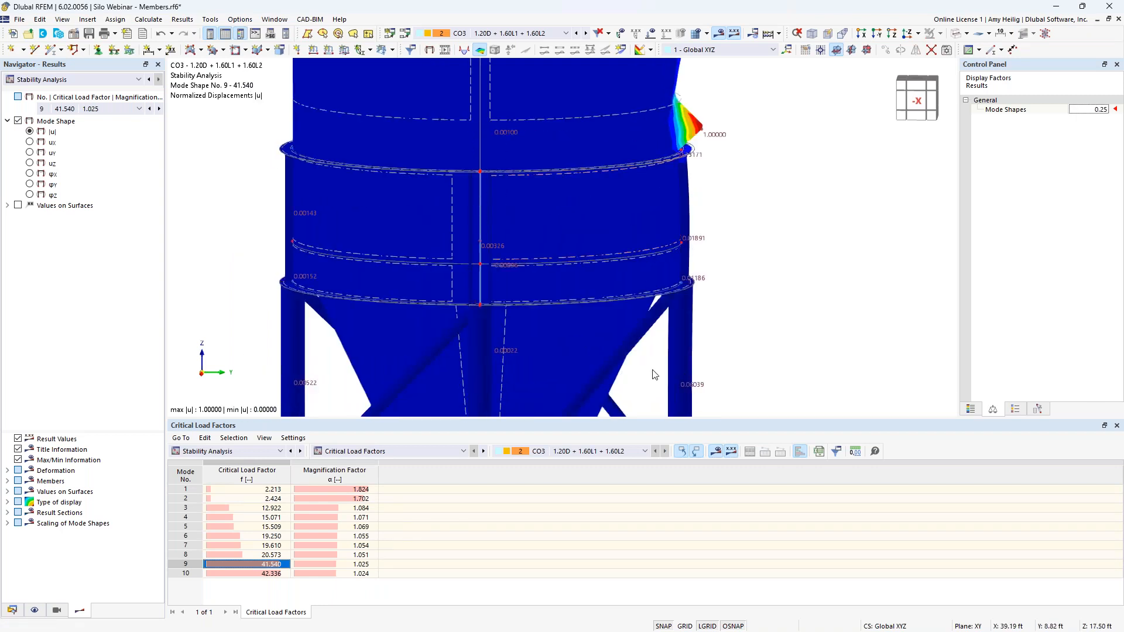
{"action": "middle_click_drag", "start_coordinate": [792, 173], "coordinate": [702, 293], "text": "ctrl"}
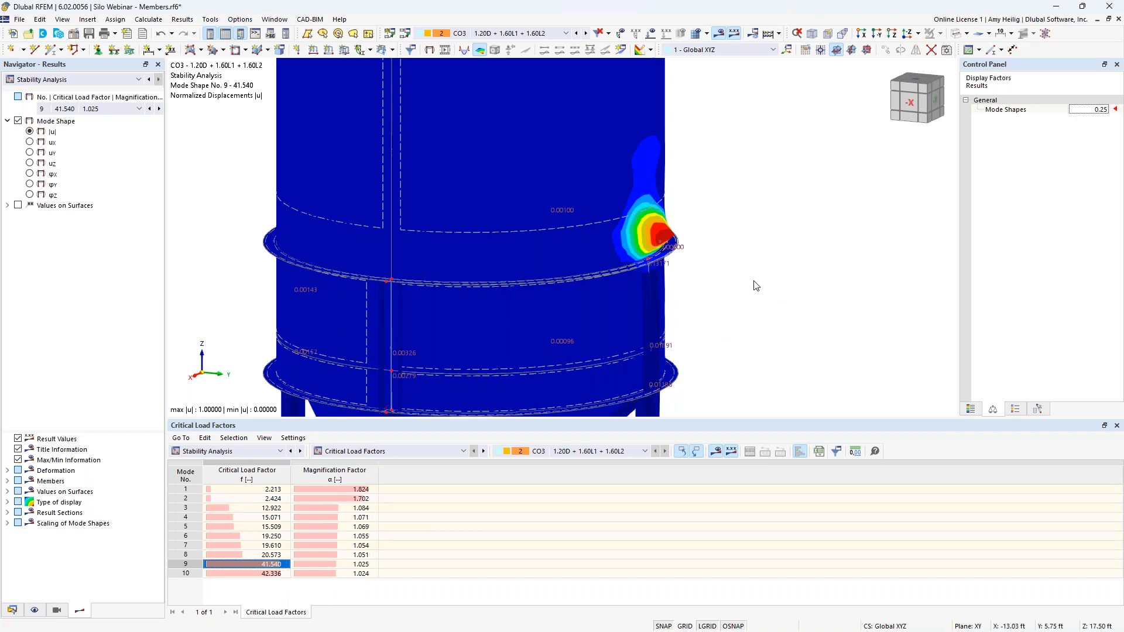
{"action": "scroll", "coordinate": [755, 285], "scroll_direction": "down", "scroll_amount": 5}
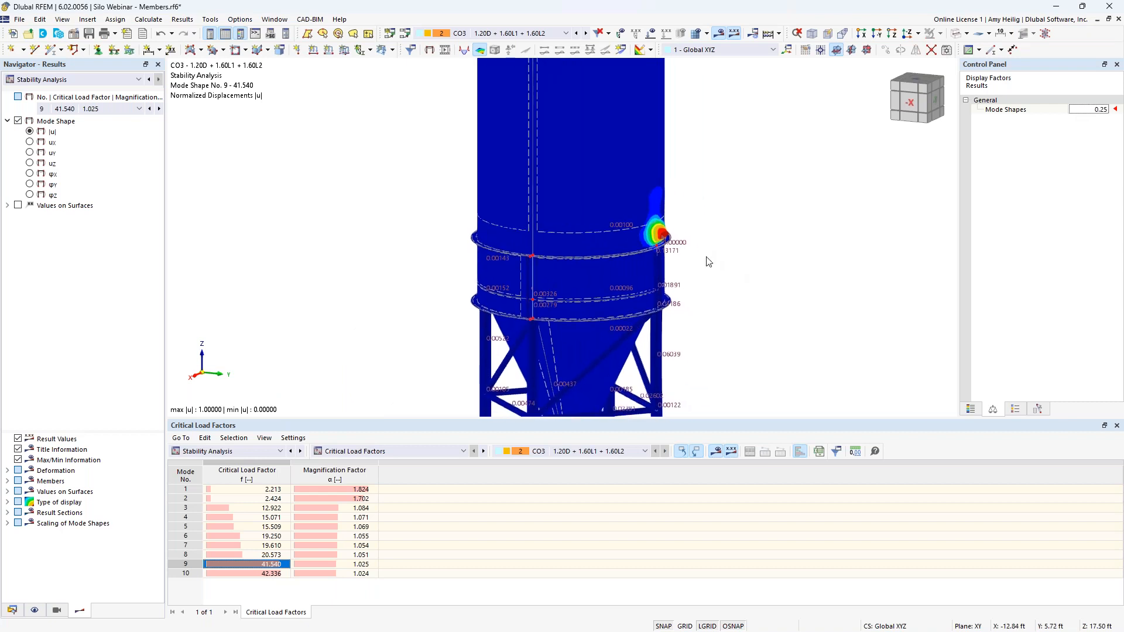
{"action": "scroll", "coordinate": [726, 281], "scroll_direction": "up", "scroll_amount": 3}
{"action": "middle_click_drag", "start_coordinate": [748, 299], "coordinate": [612, 335], "text": "ctrl"}
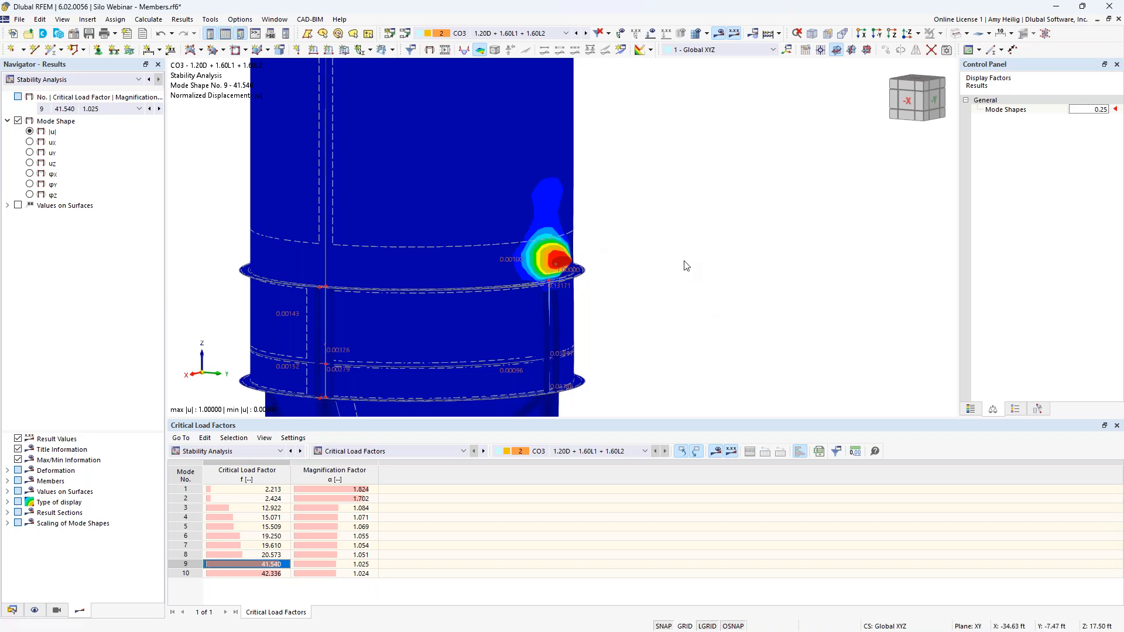
{"action": "scroll", "coordinate": [686, 265], "scroll_direction": "down", "scroll_amount": 3}
{"action": "scroll", "coordinate": [687, 265], "scroll_direction": "down", "scroll_amount": 2}
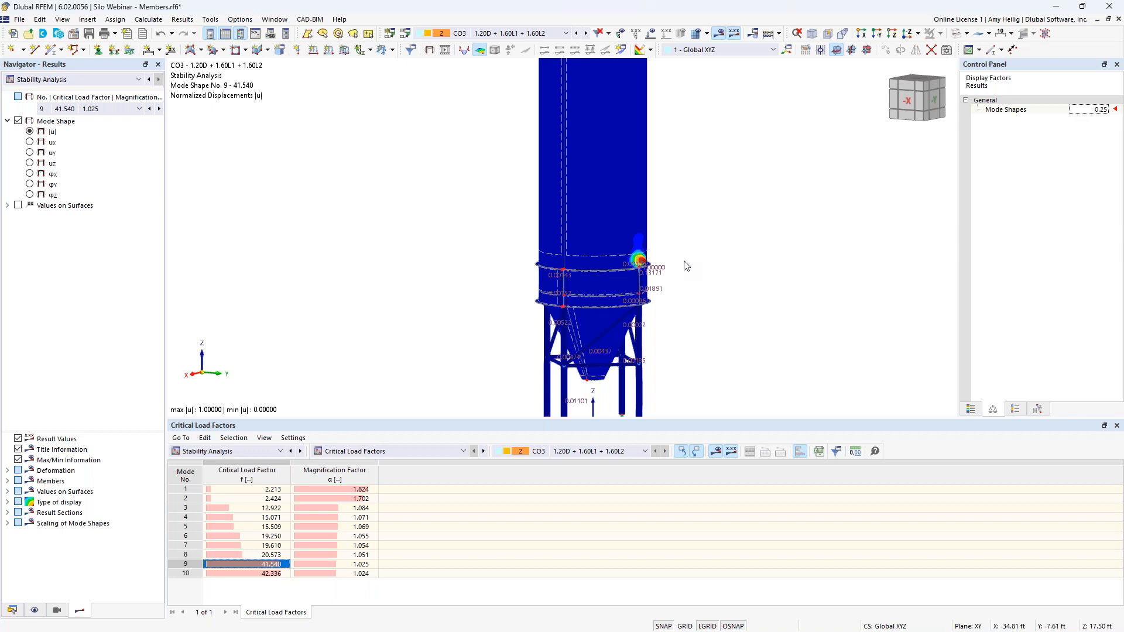
Switch to the PowerPoint slide show and advance from the Content slide to the Dlubal Software Information slide
{"action": "key", "text": "super+Tab"}
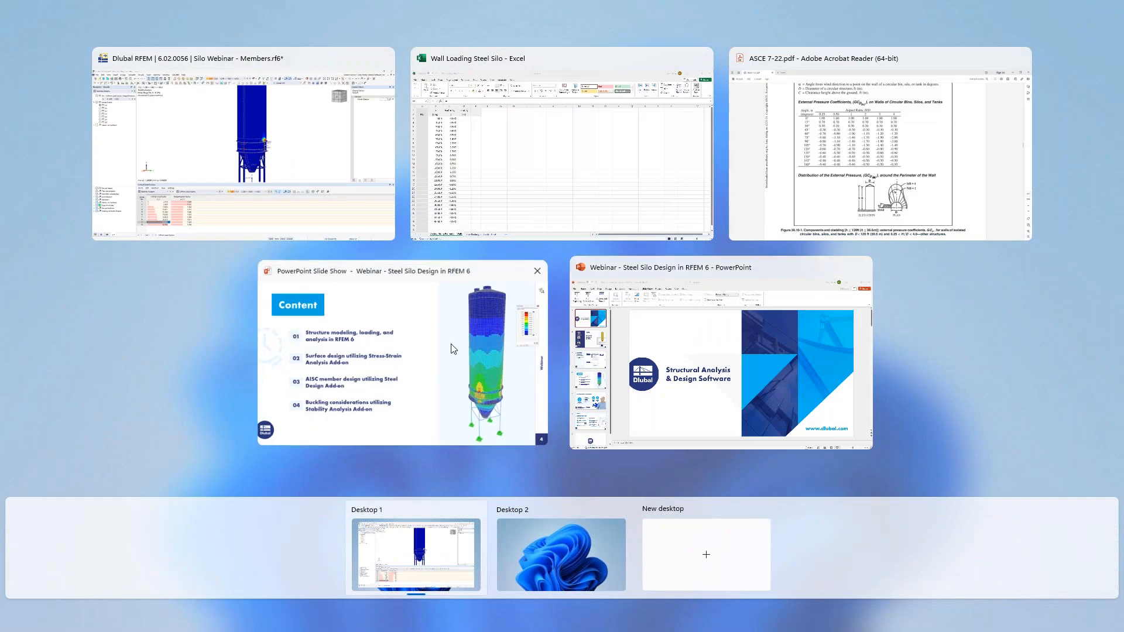
{"action": "left_click", "coordinate": [515, 305]}
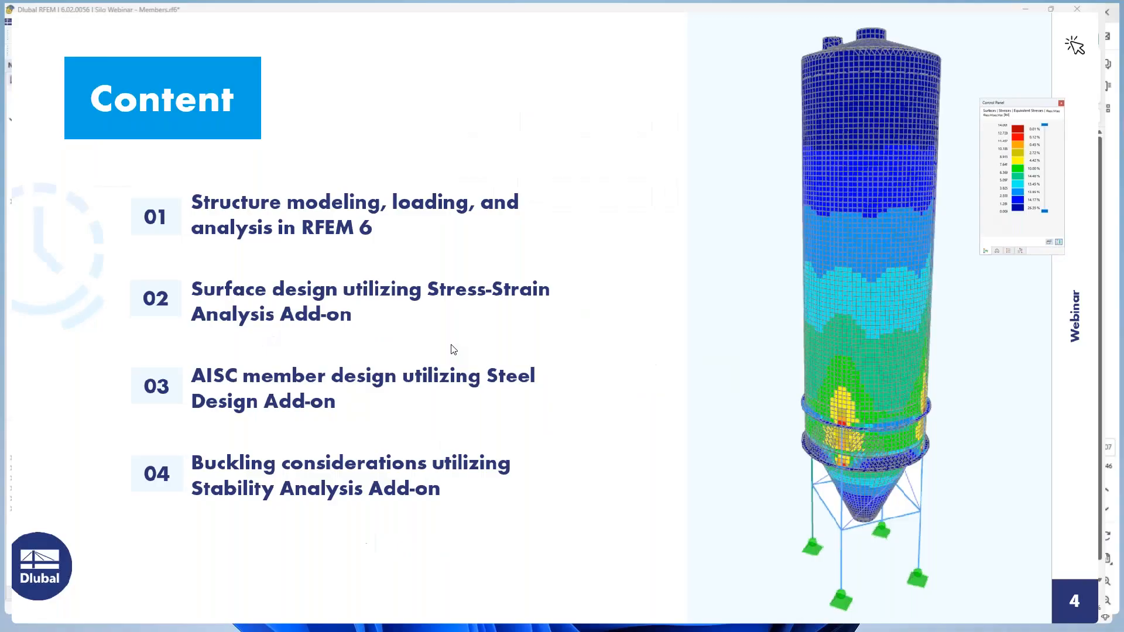
{"action": "key", "text": "Right"}
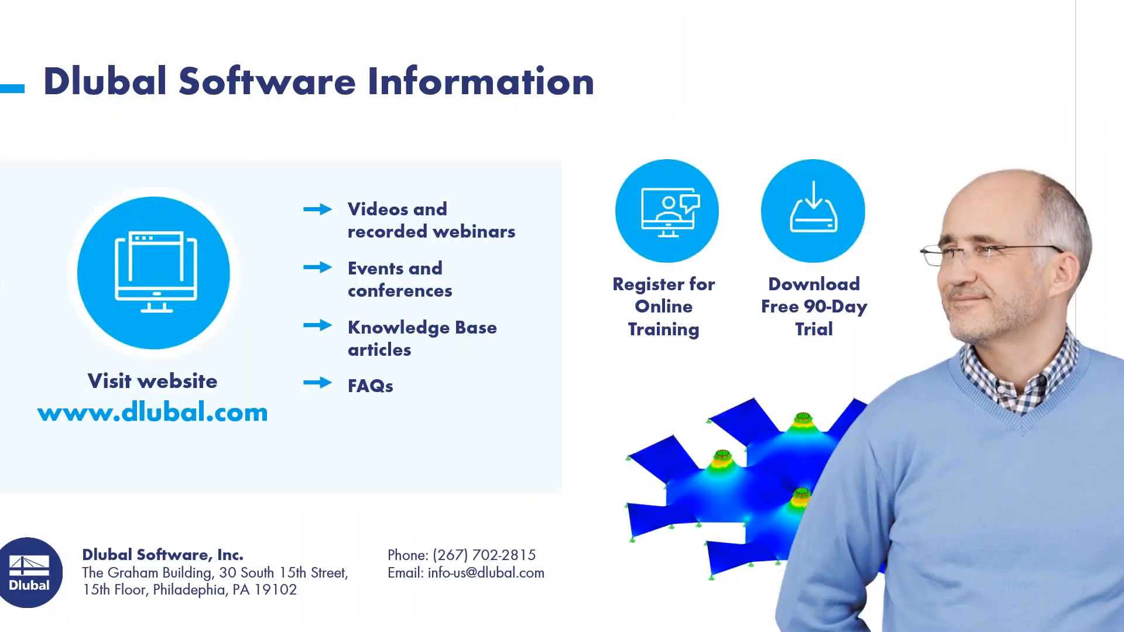